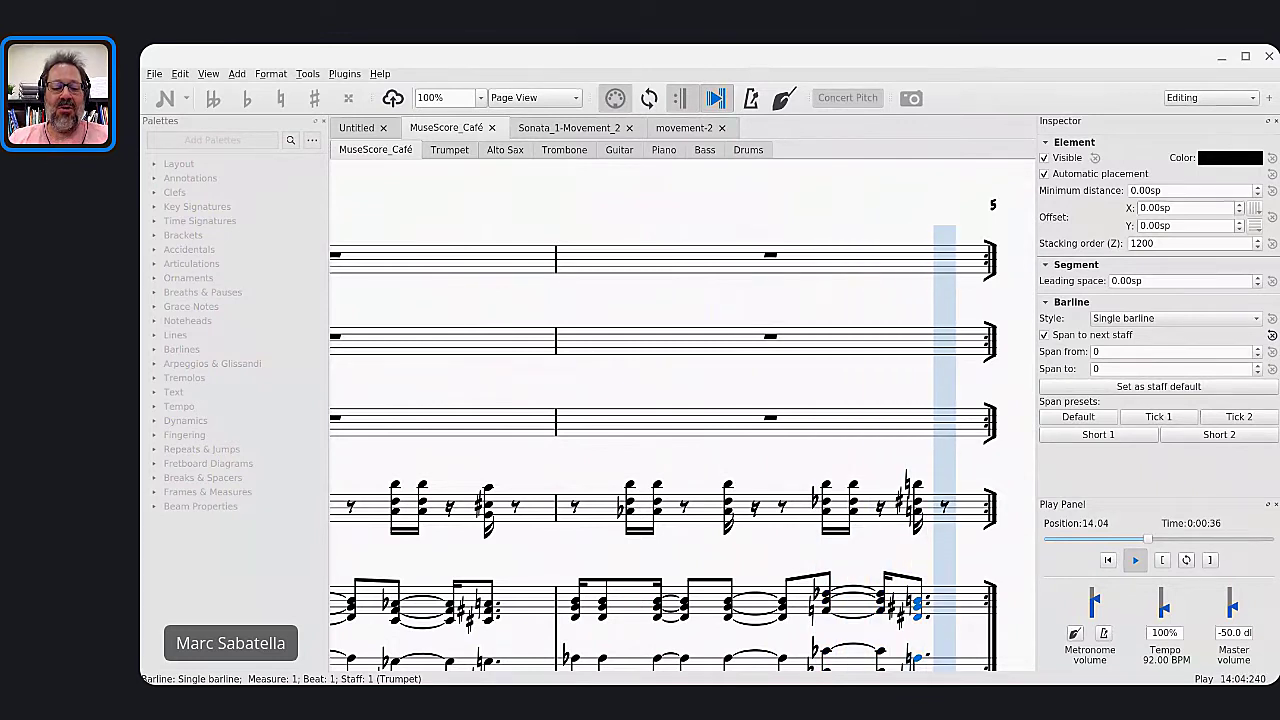
Bring the Live Chat window to the front of the score to read the viewers' messages
key("alt+Tab")
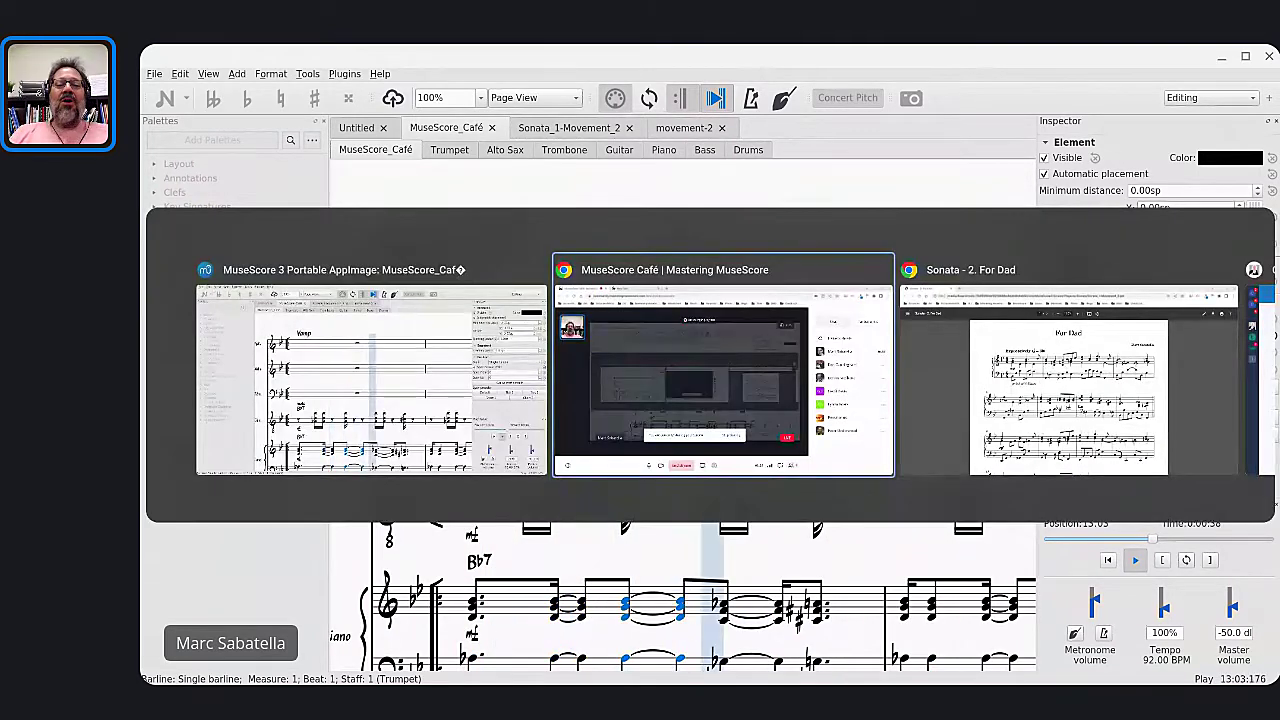
key("alt+Tab")
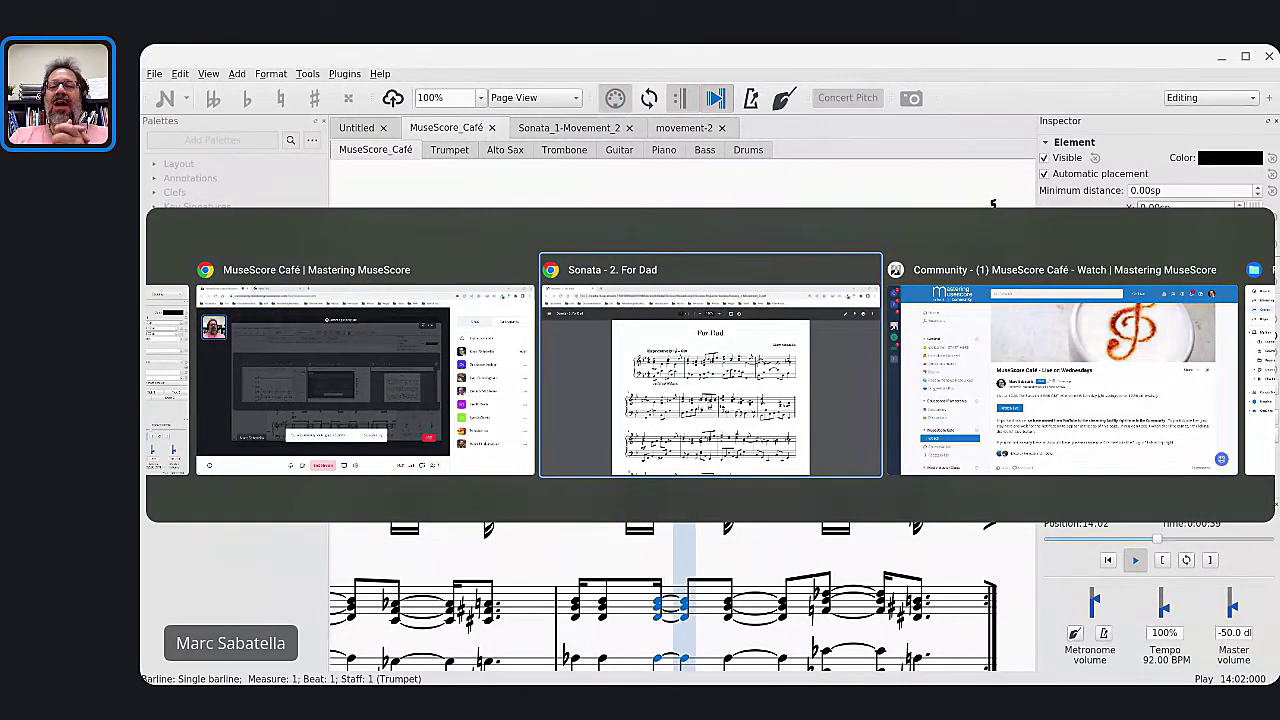
key("alt+Tab")
key("alt+Tab")
key("alt+Tab")
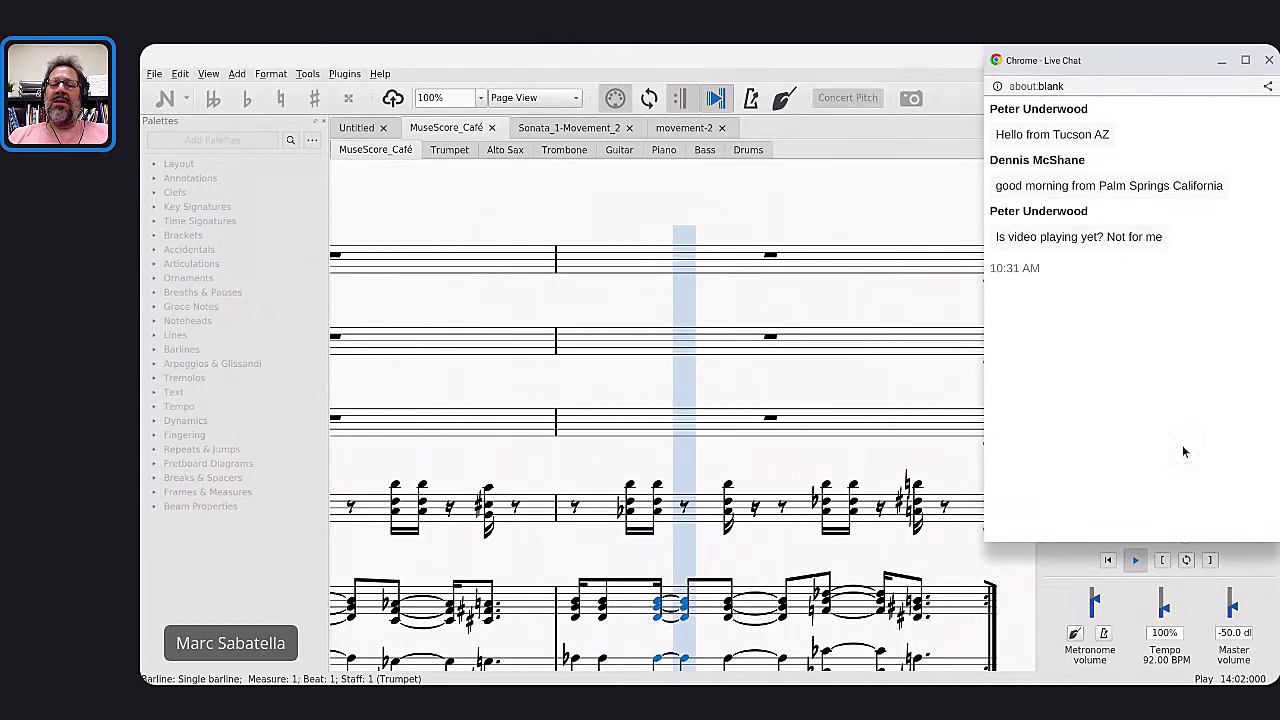
Switch to the MuseScore Café livestream page in Chrome and show its chat instead of the participant list
key("alt+Tab")
key("alt+Tab")
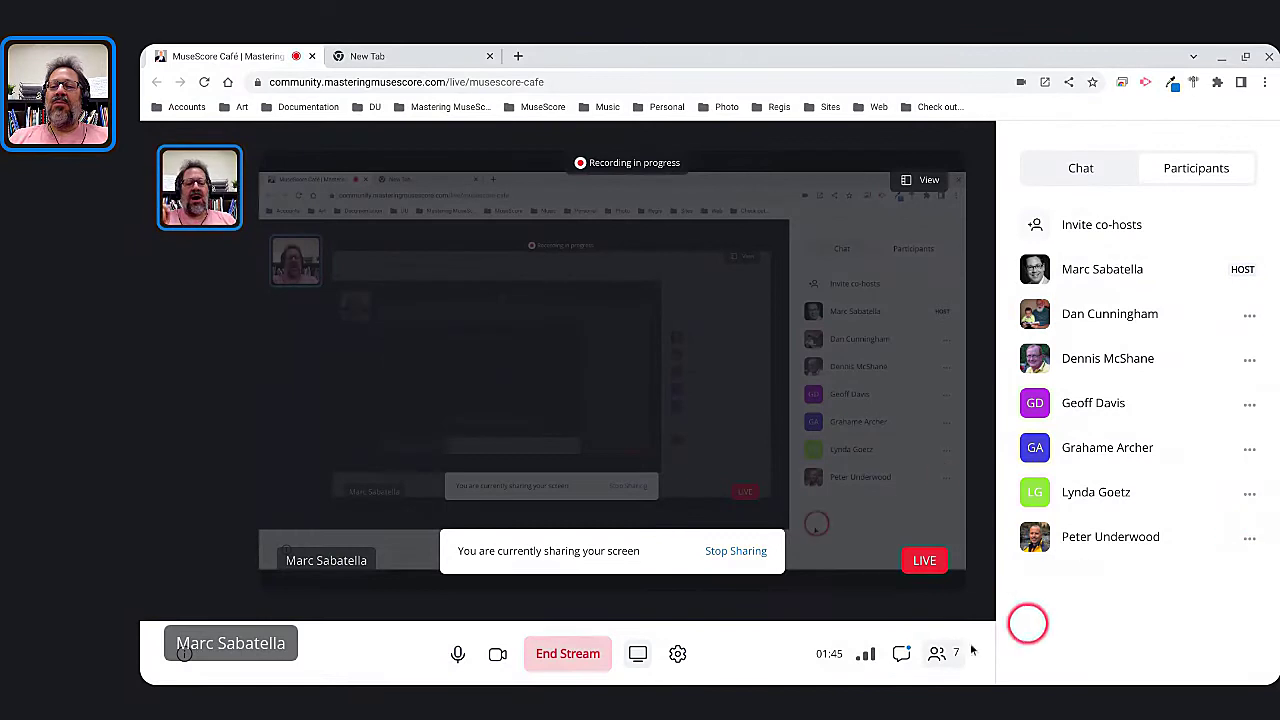
left_click(901, 653)
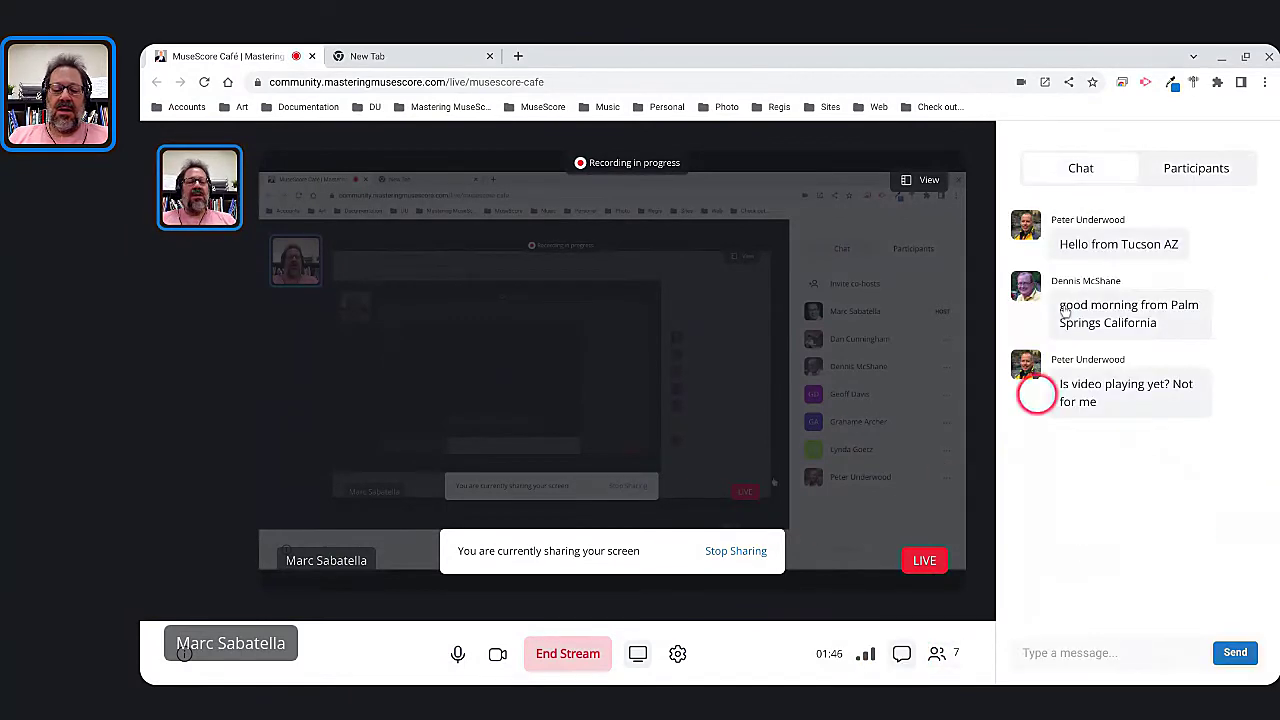
Send the message "can you see and hear me?" in the livestream chat
left_click(1062, 648)
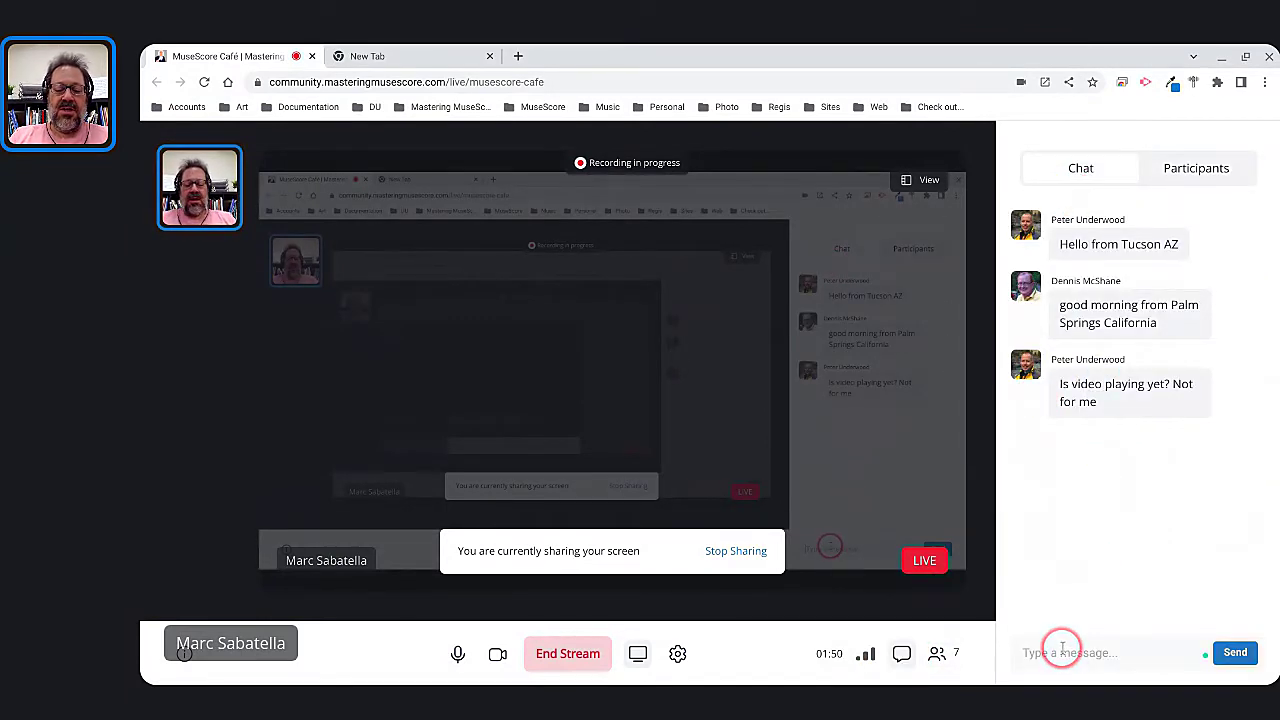
type("can you and")
key("BackSpace")
key("BackSpace")
key("BackSpace")
key("BackSpace")
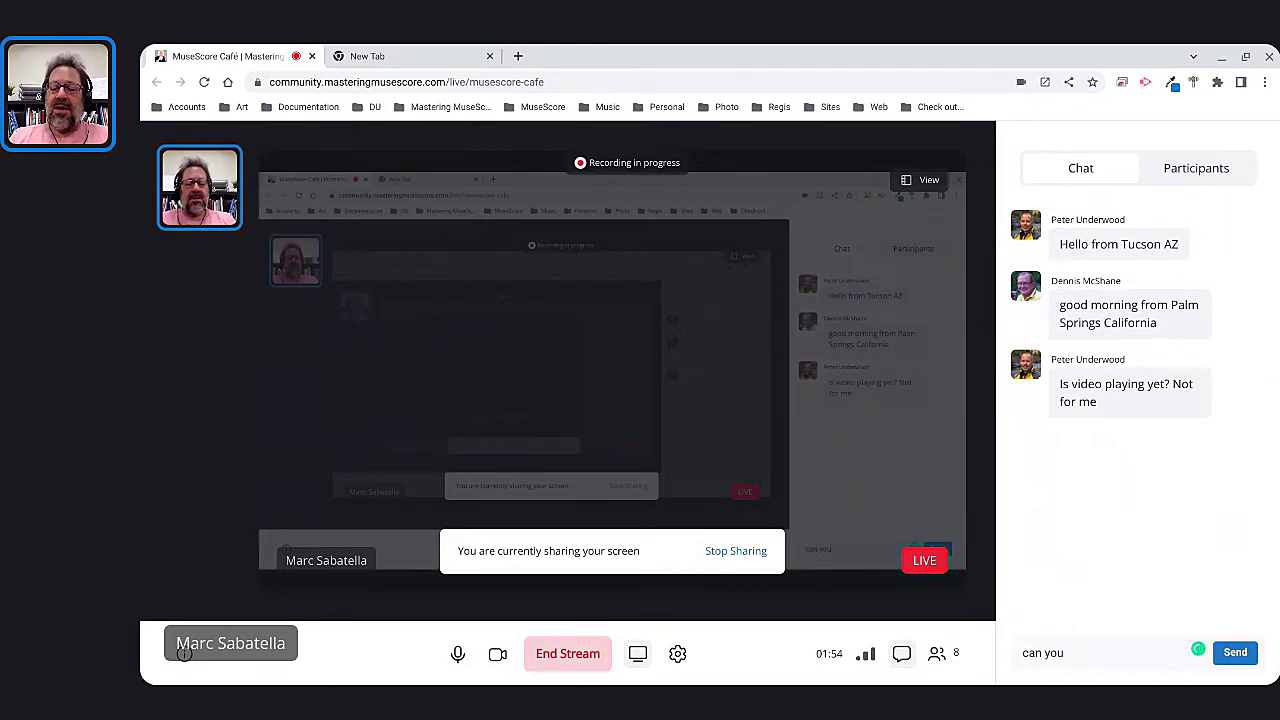
type("see")
key("BackSpace")
key("BackSpace")
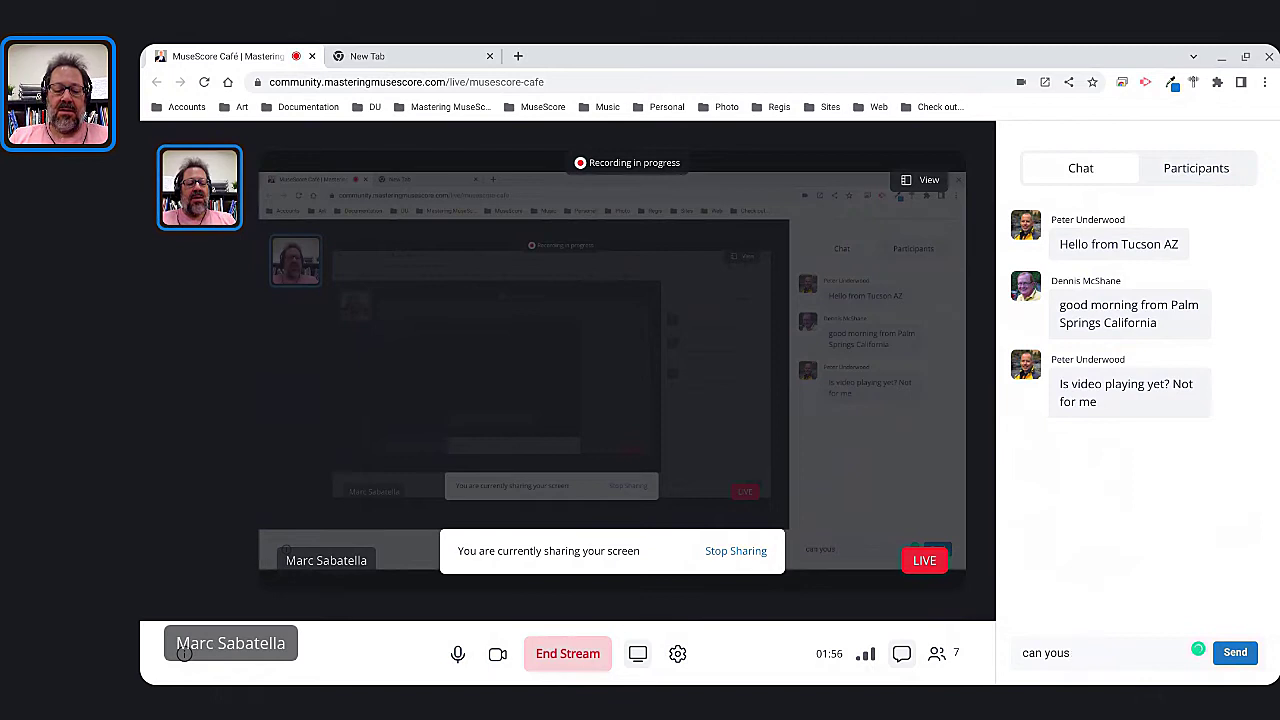
type("s")
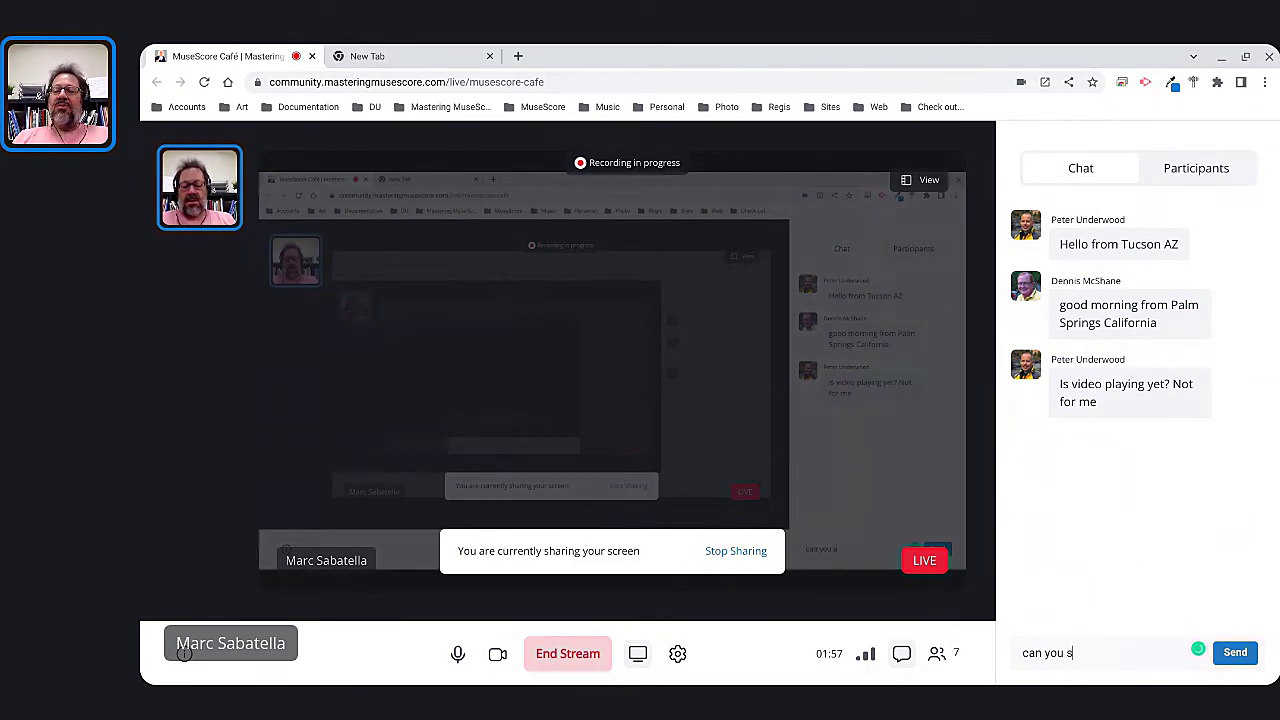
type("ee and hear me?")
key("Return")
Return to the start of the MuseScore_Café score in MuseScore and set the master volume to -40.0 dB
key("alt+Tab")
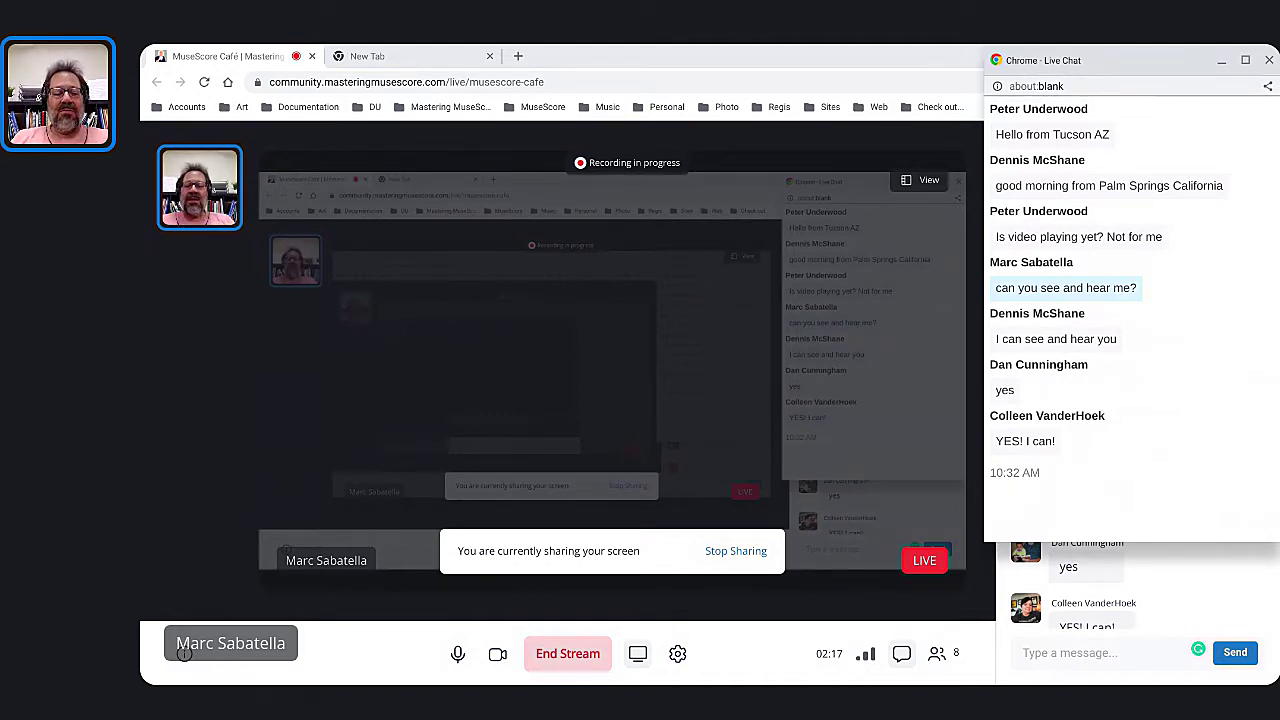
key("alt+Tab")
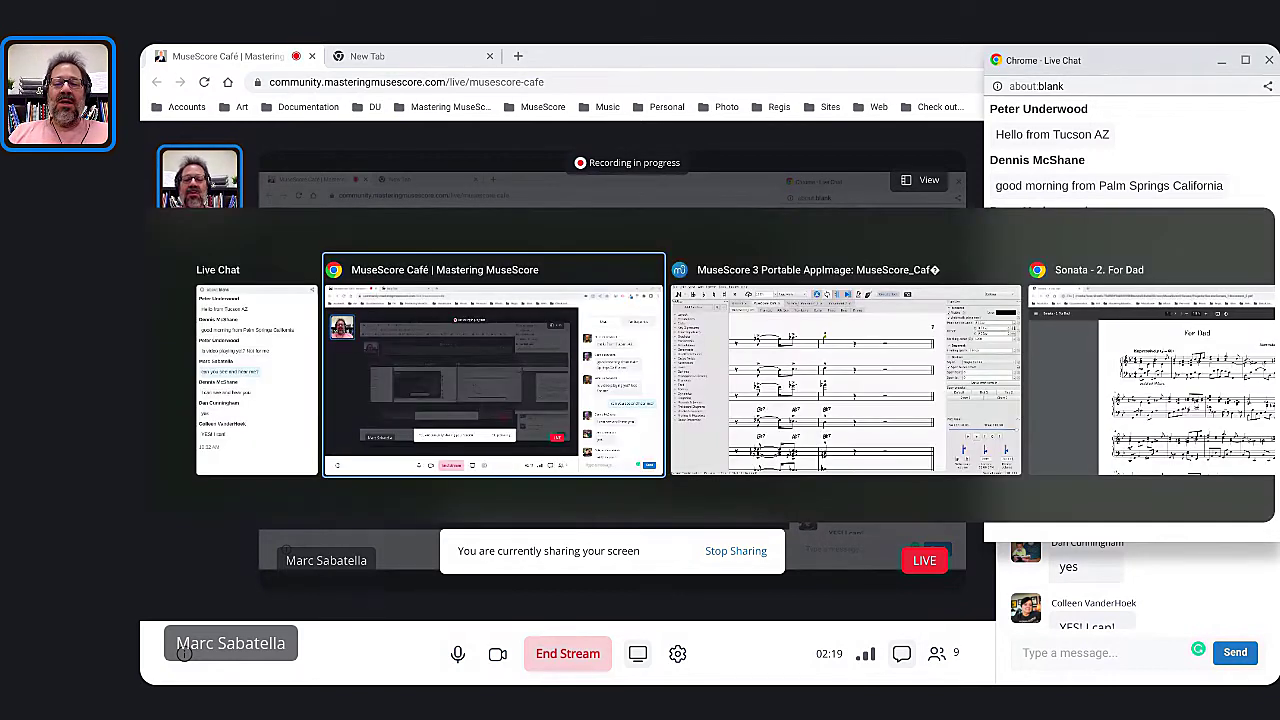
key("alt+Tab")
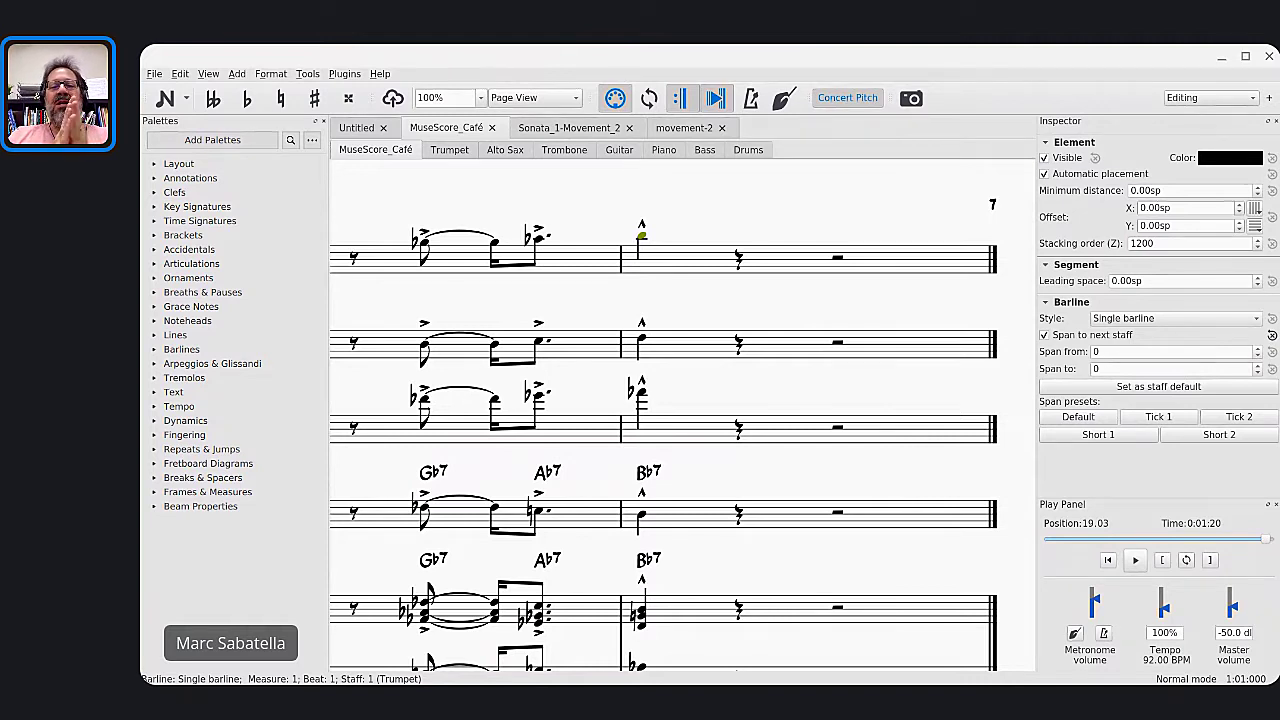
key("Home")
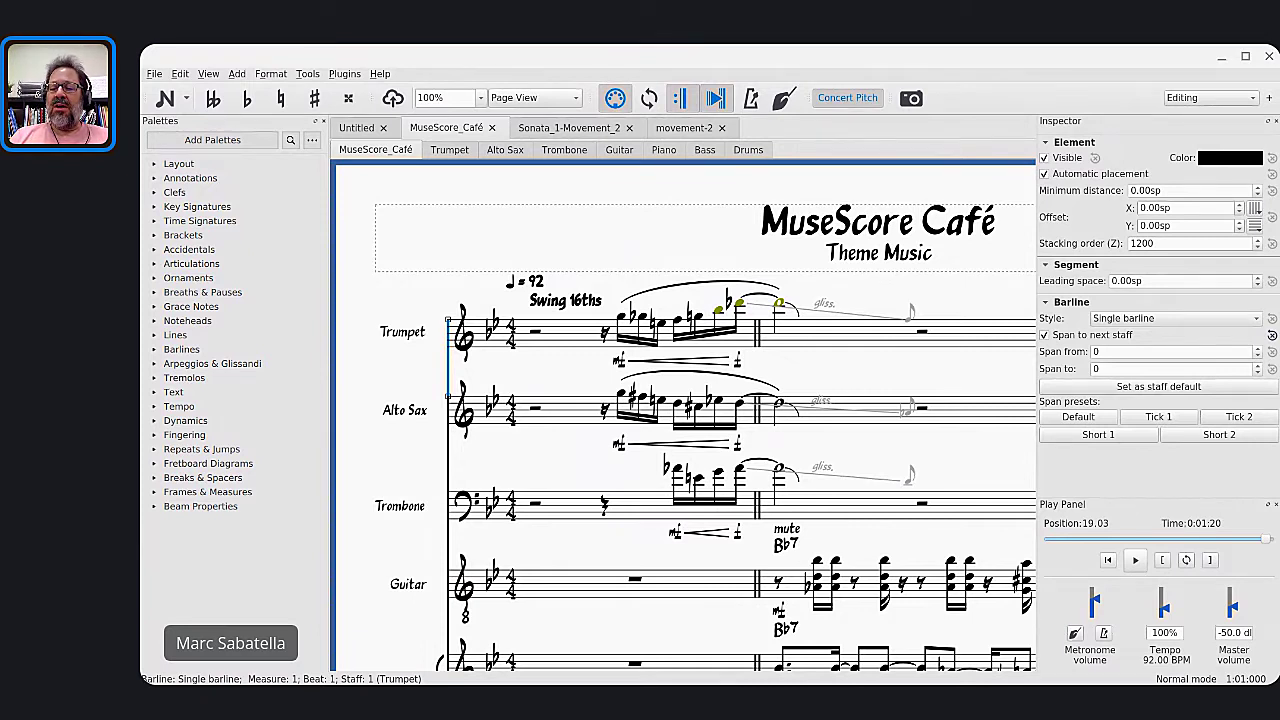
left_click(1236, 612)
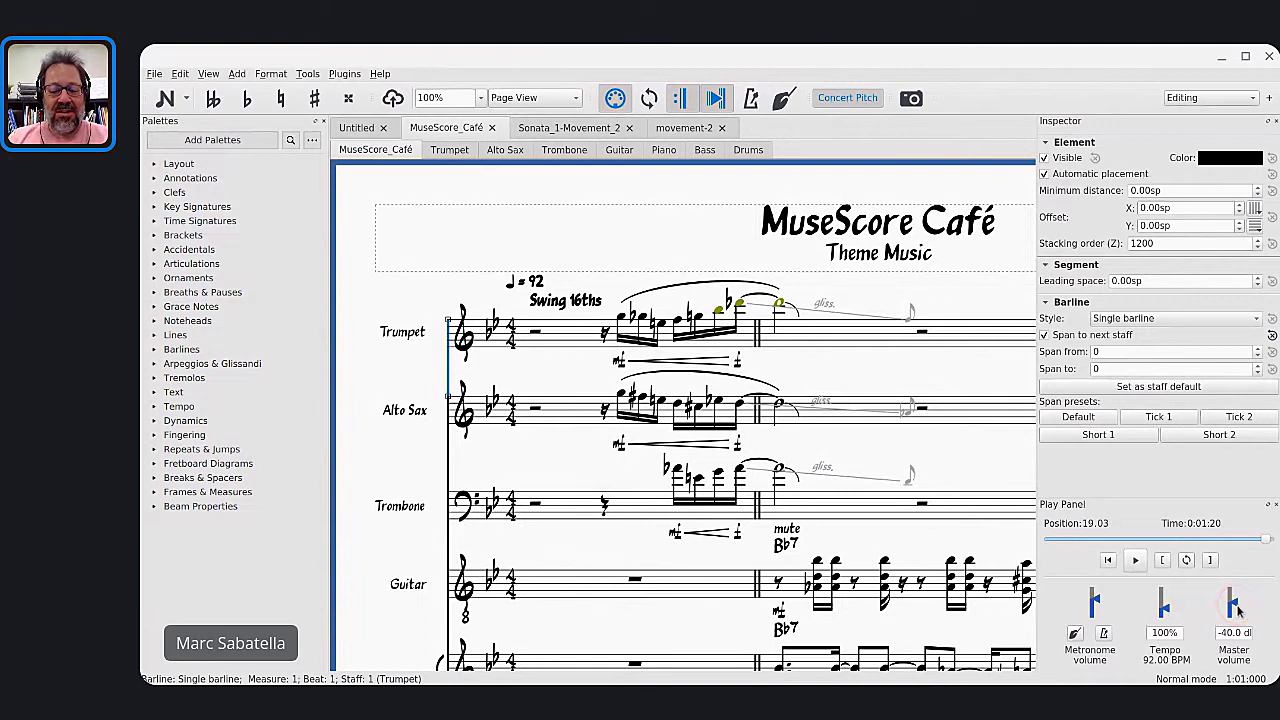
Switch to the livestream page in Chrome and ask the affected viewer by first name "can you see the chat?"
key("alt+Tab")
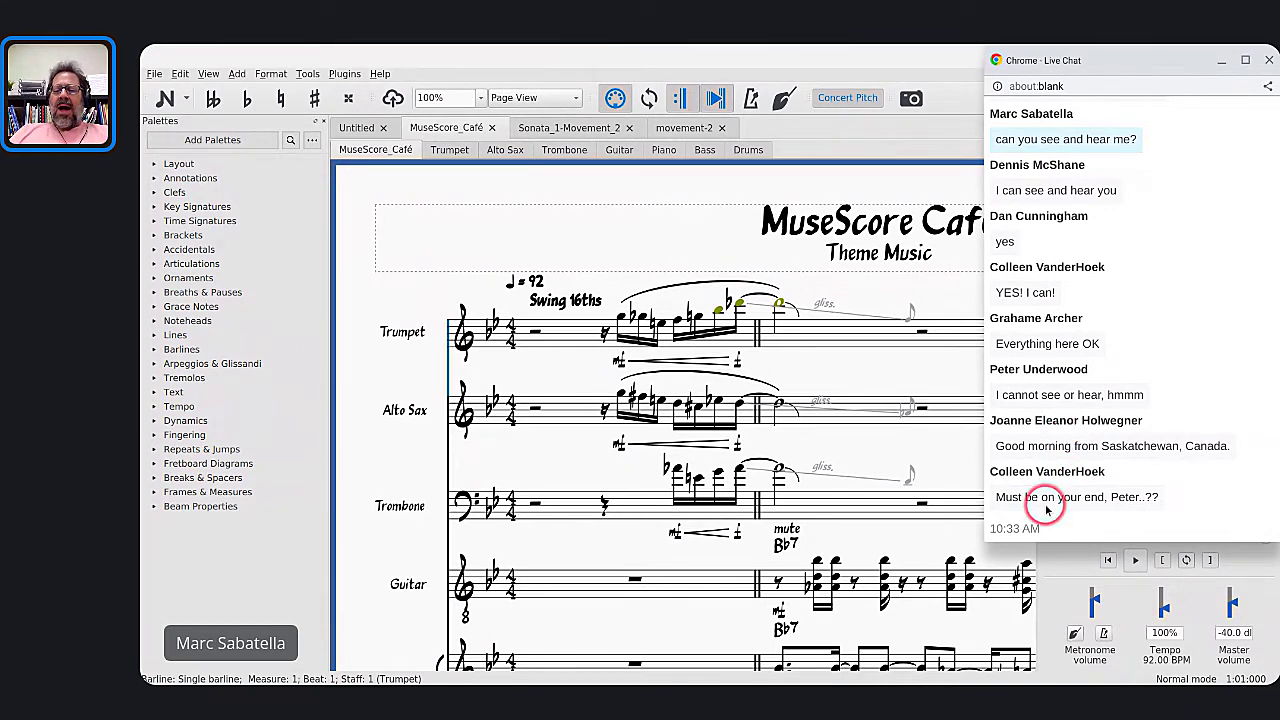
key("alt+Tab")
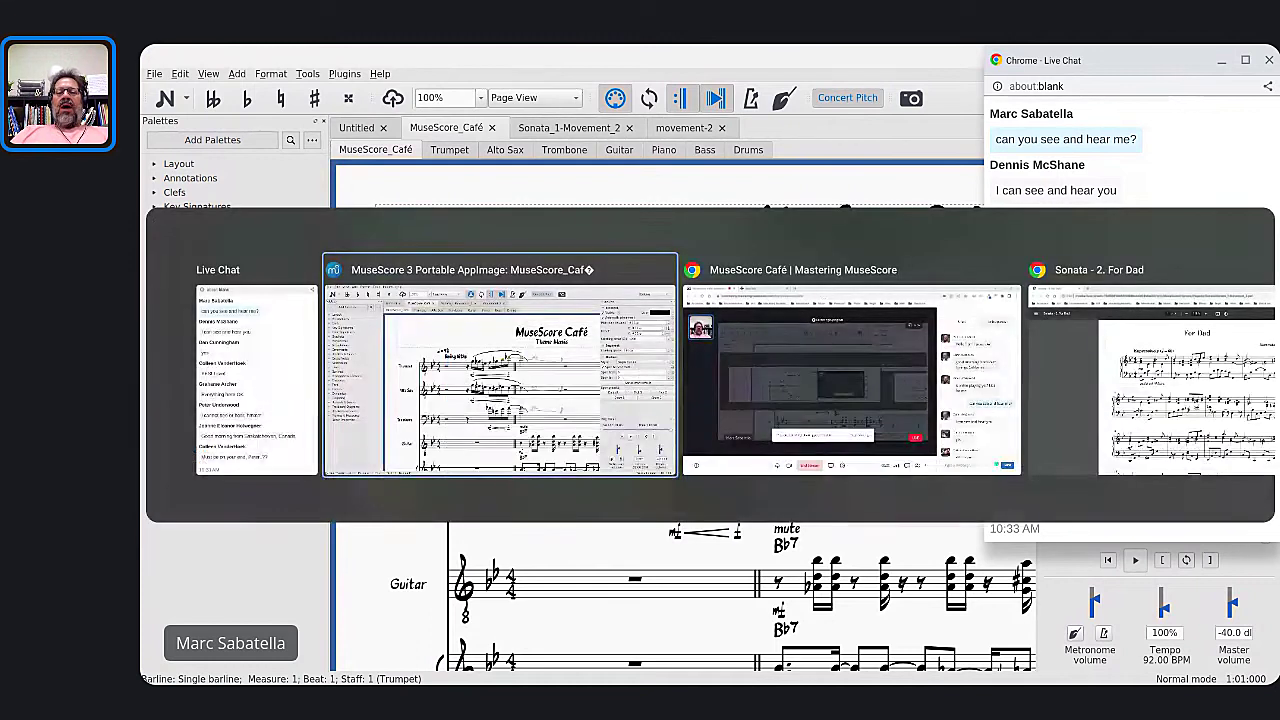
key("alt+Tab")
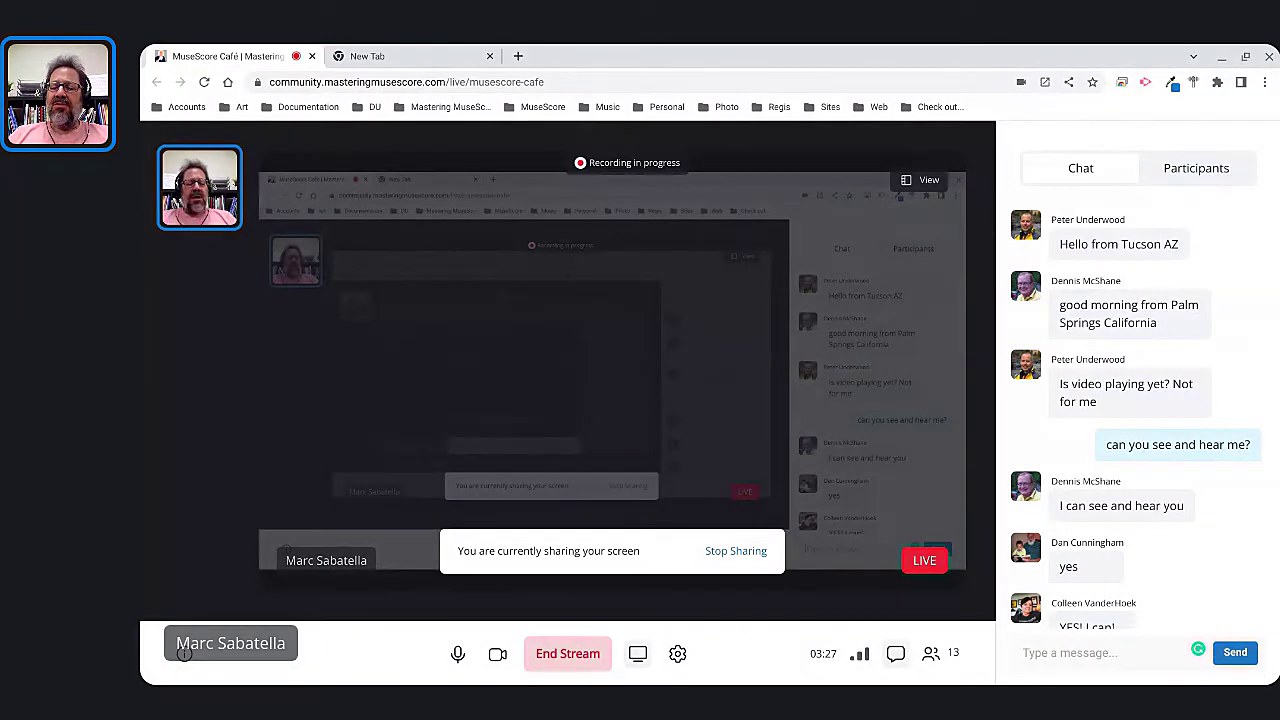
scroll(1152, 480, "down", 3)
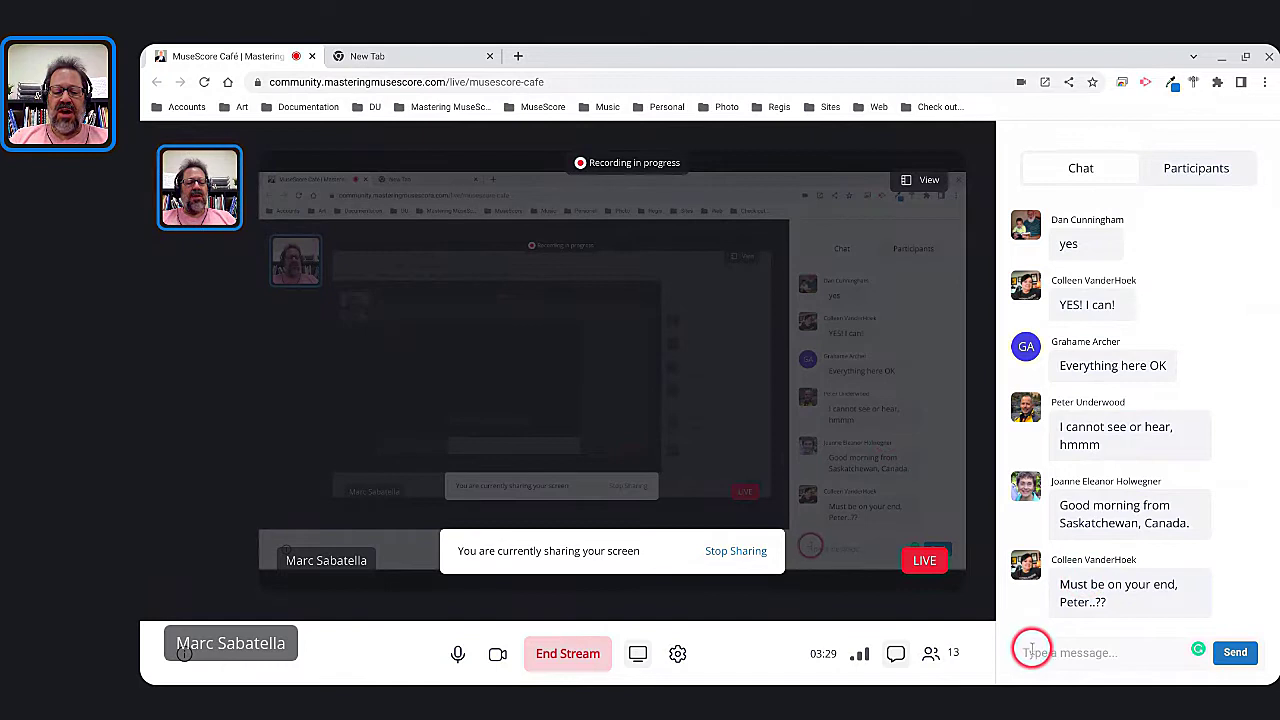
type("Peter ca")
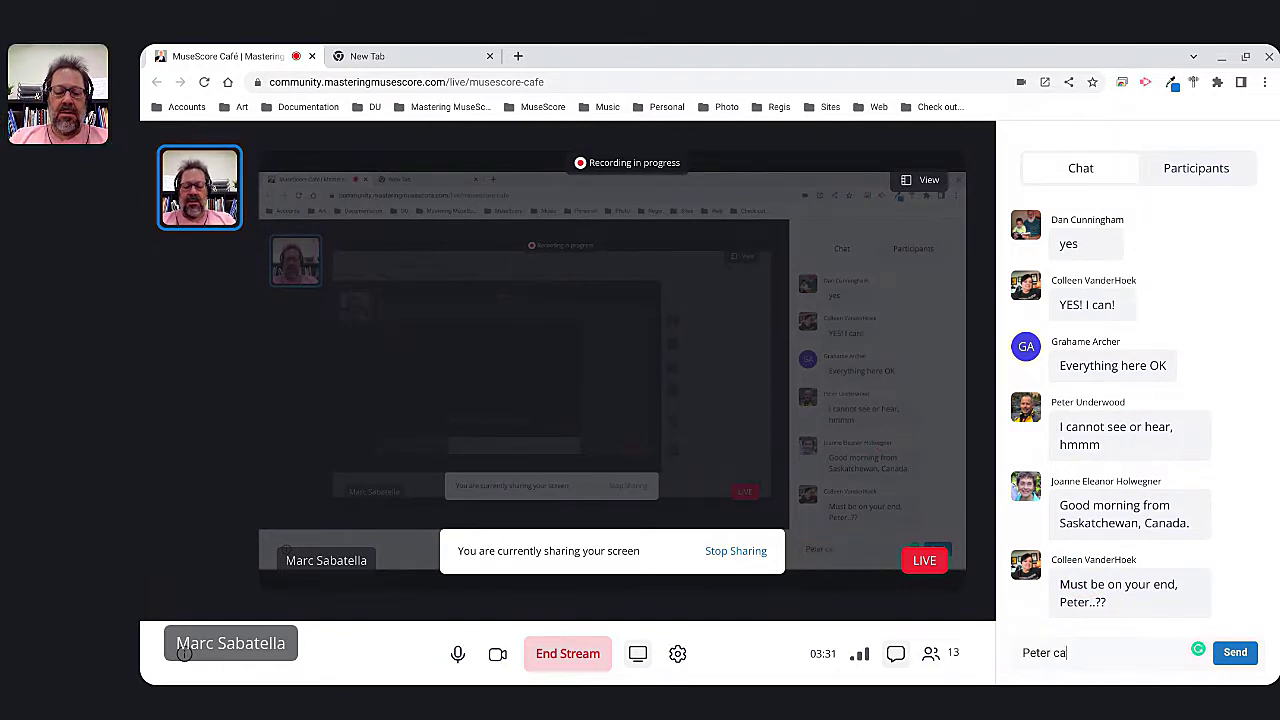
type("n you see")
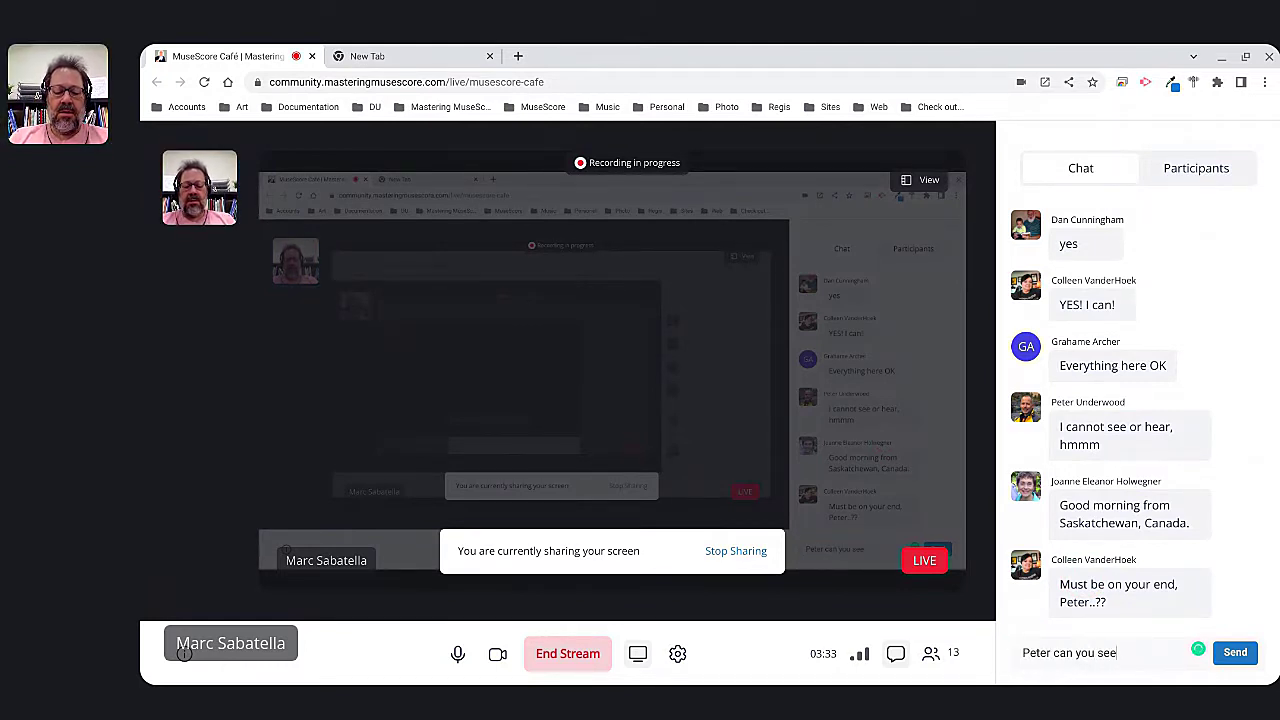
type(" the chat?")
key("Return")
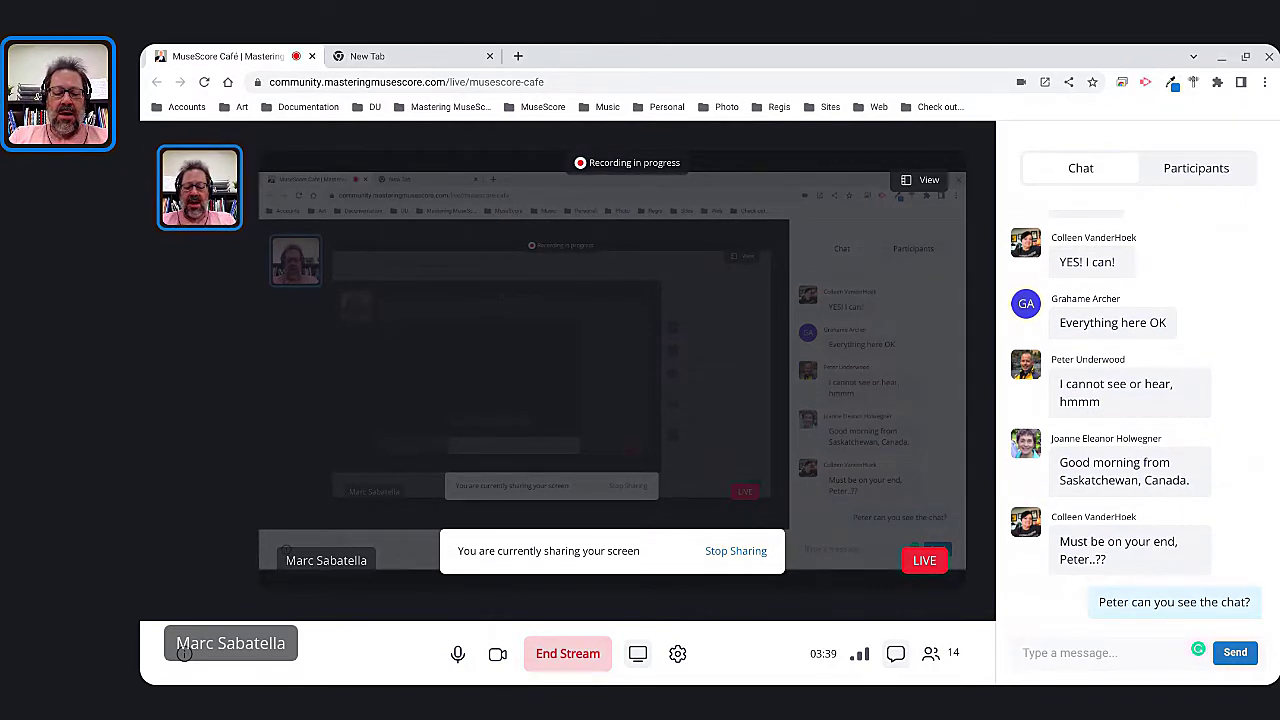
Send two more chat messages: "A different browser?" and "different device?"
type("A")
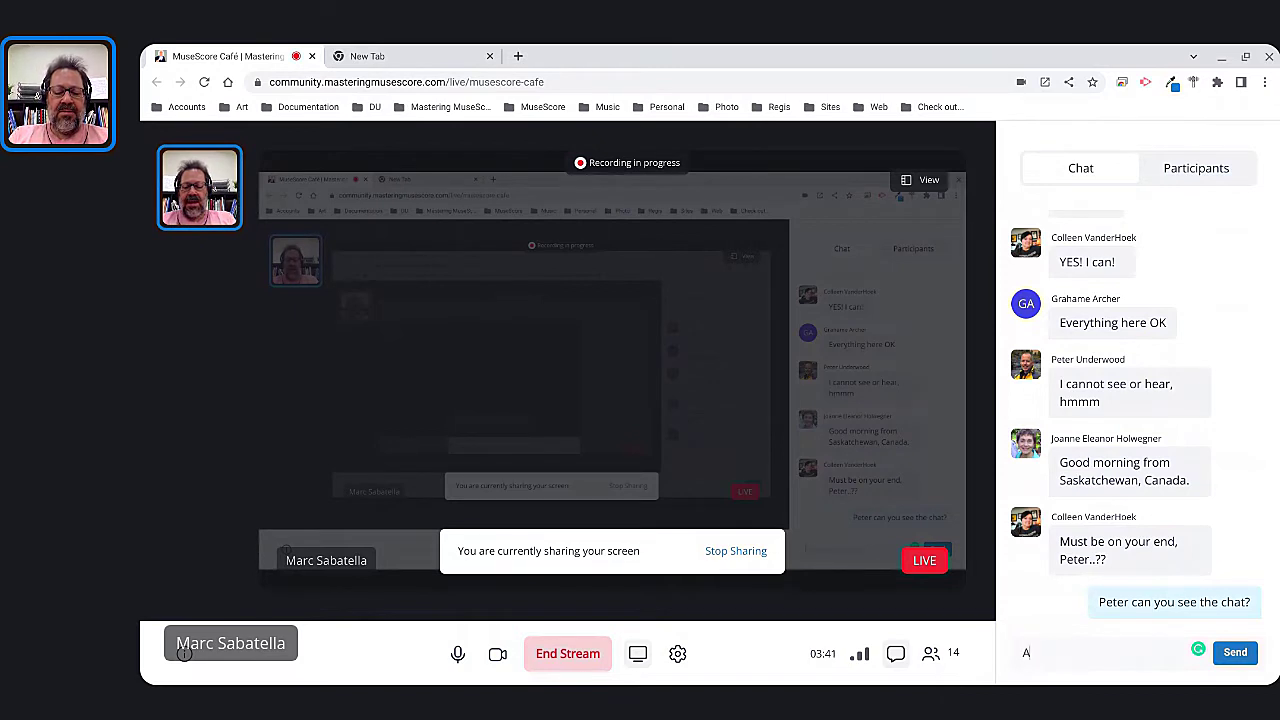
type(" different browser?")
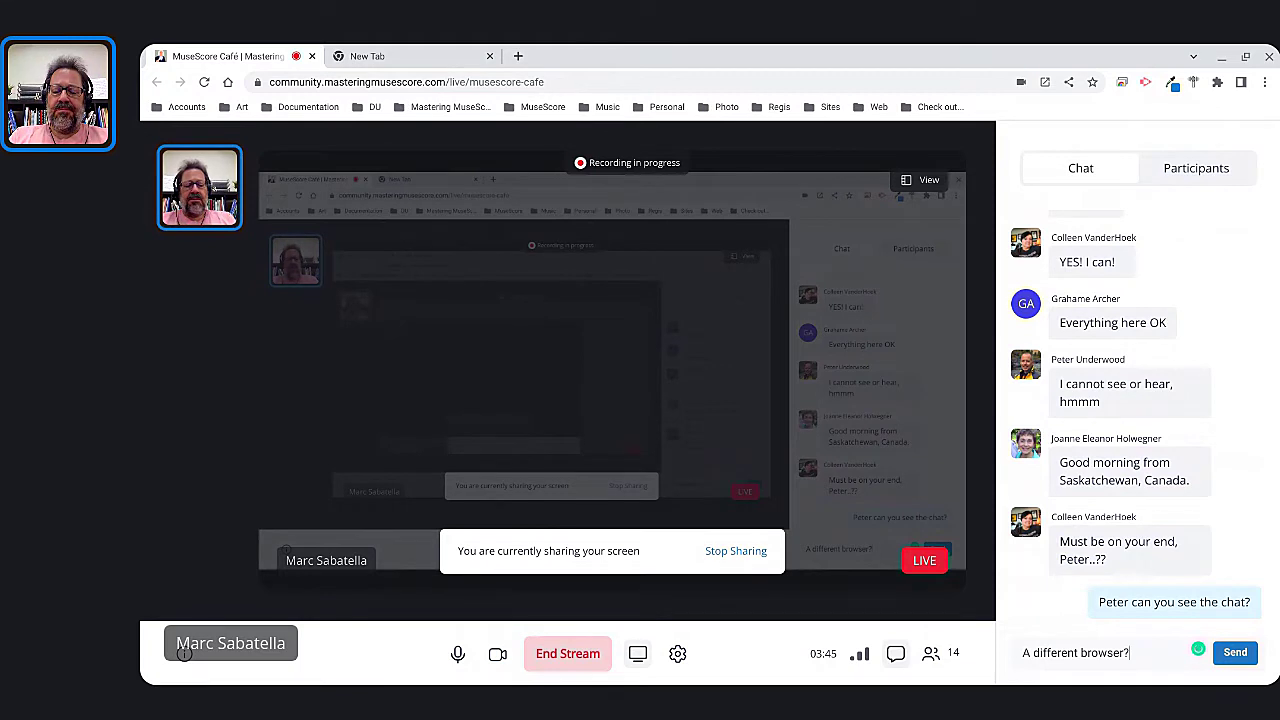
key("Return")
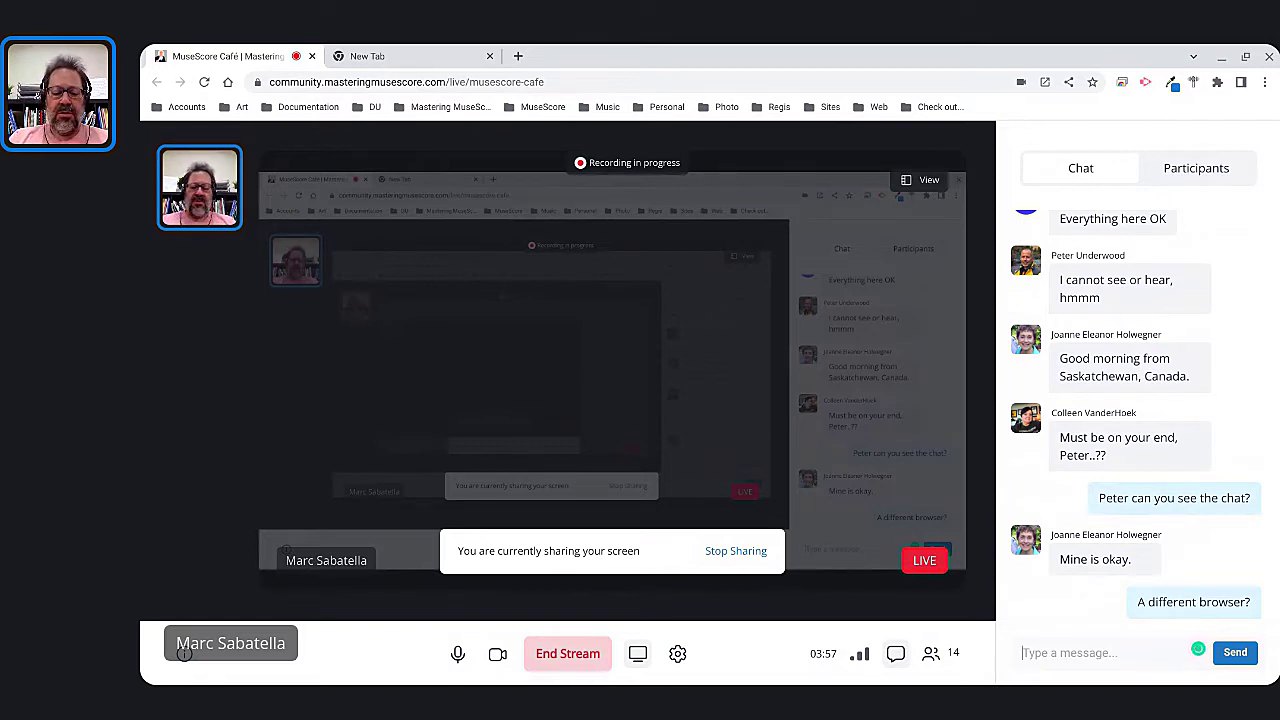
type("different")
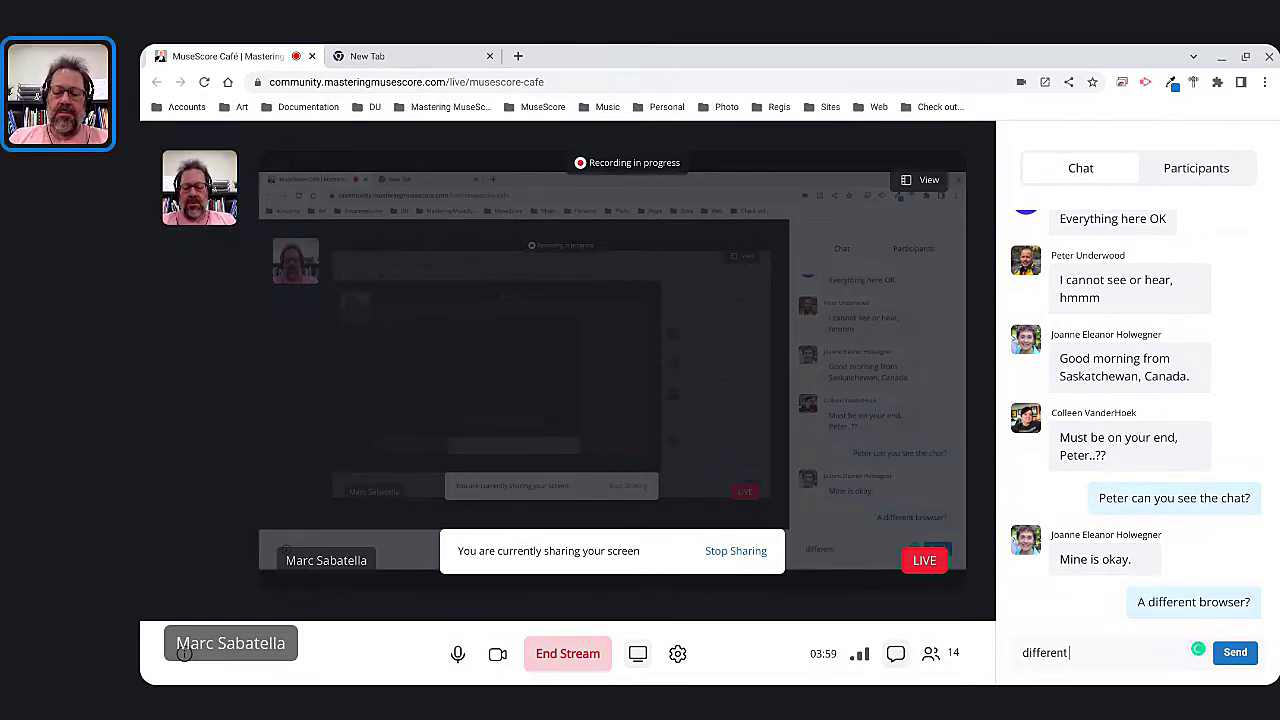
type(" device?")
key("Return")
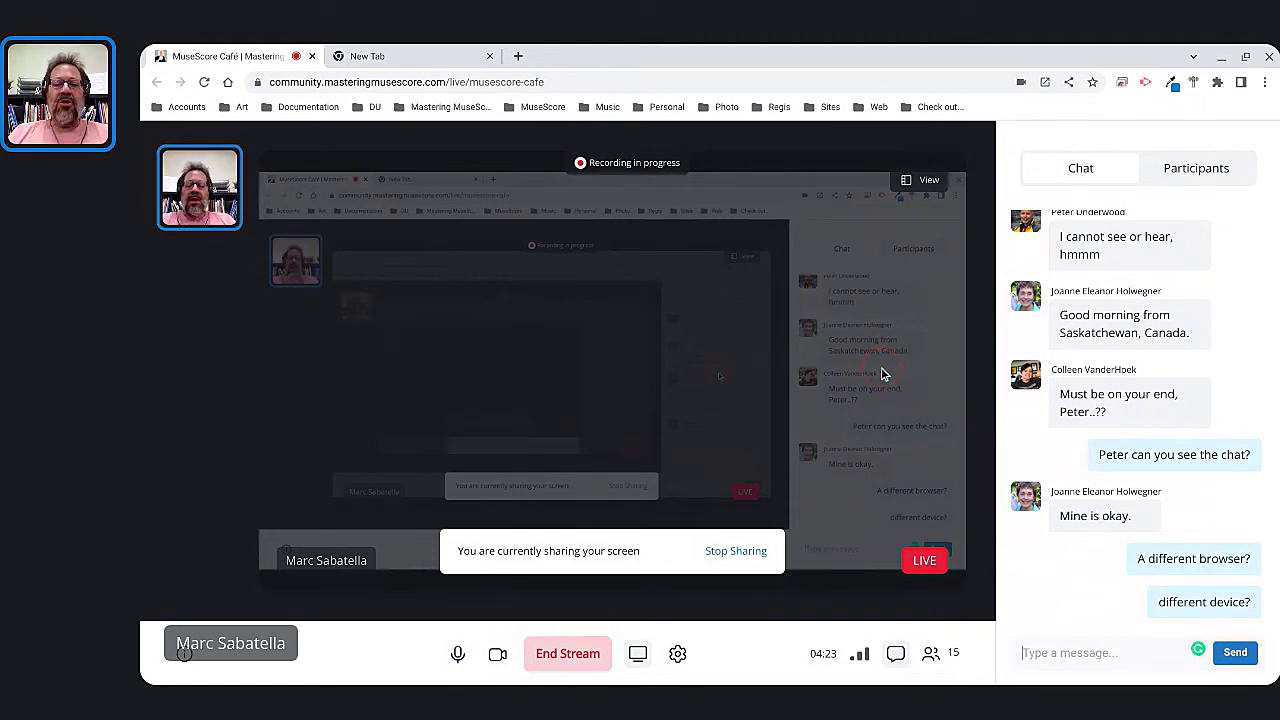
Switch back to MuseScore and display the Sonata_1-Movement_2 score
key("alt+Tab")
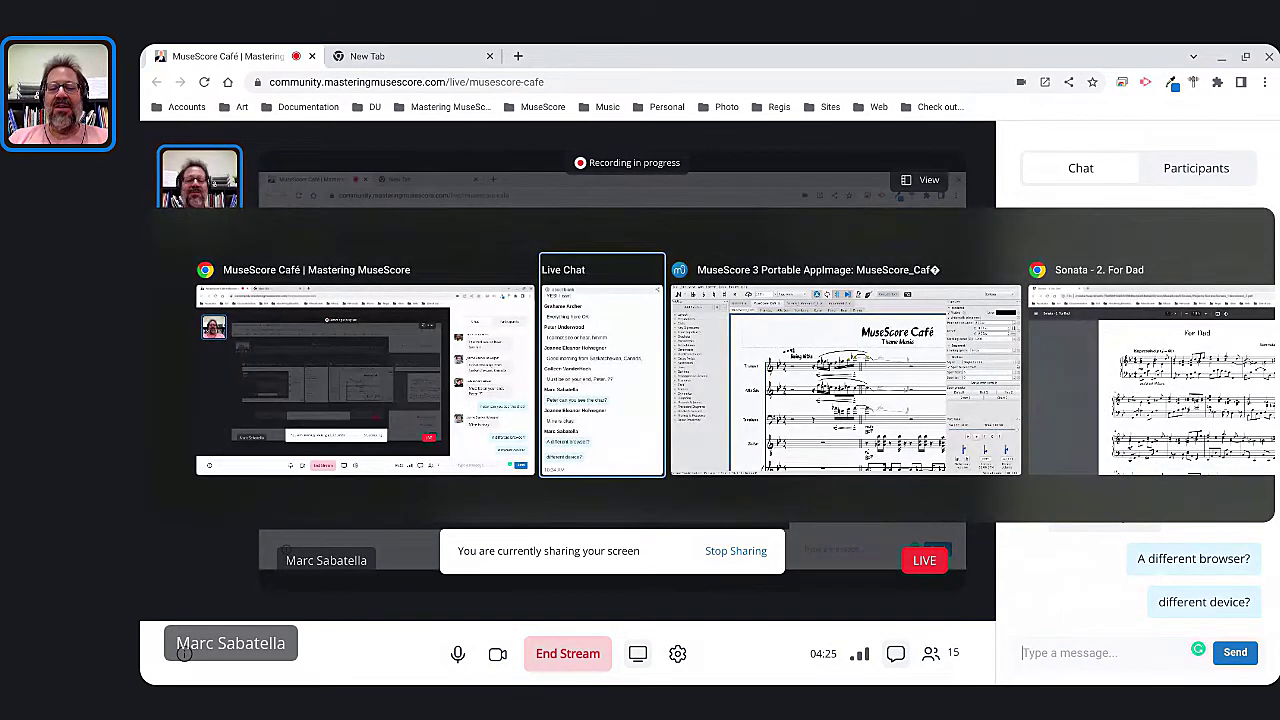
key("alt+Tab")
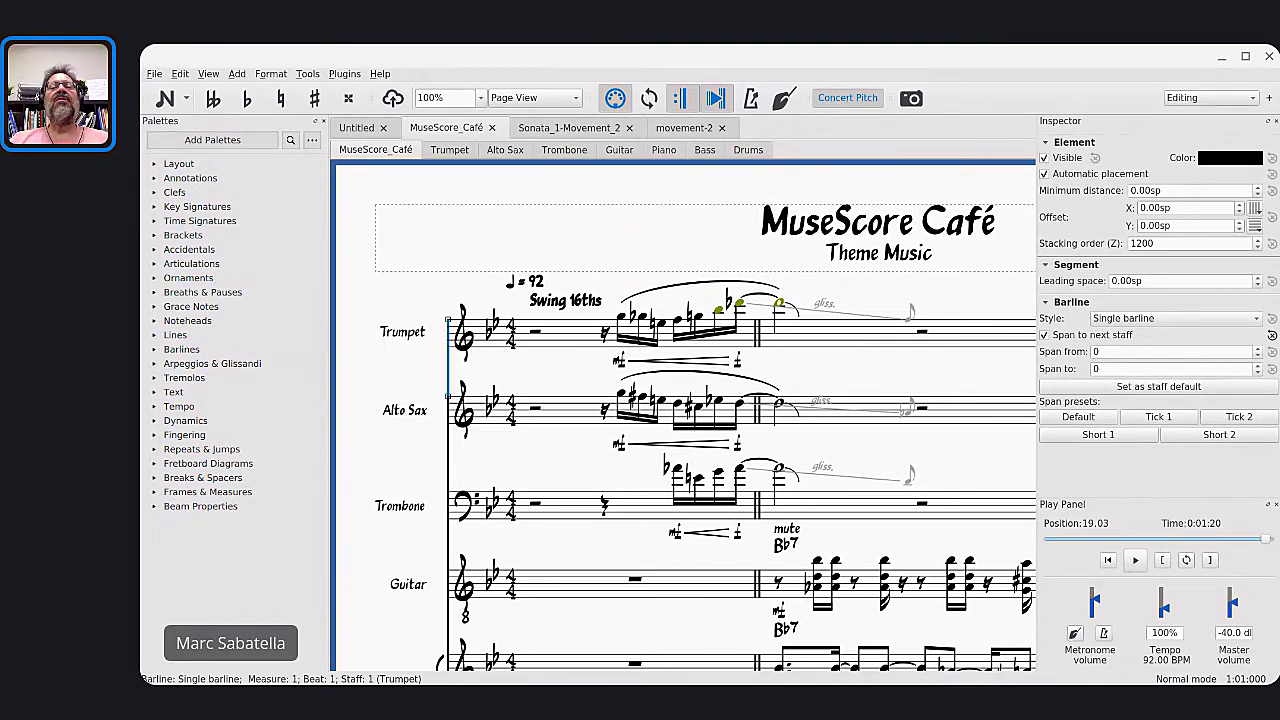
left_click(560, 130)
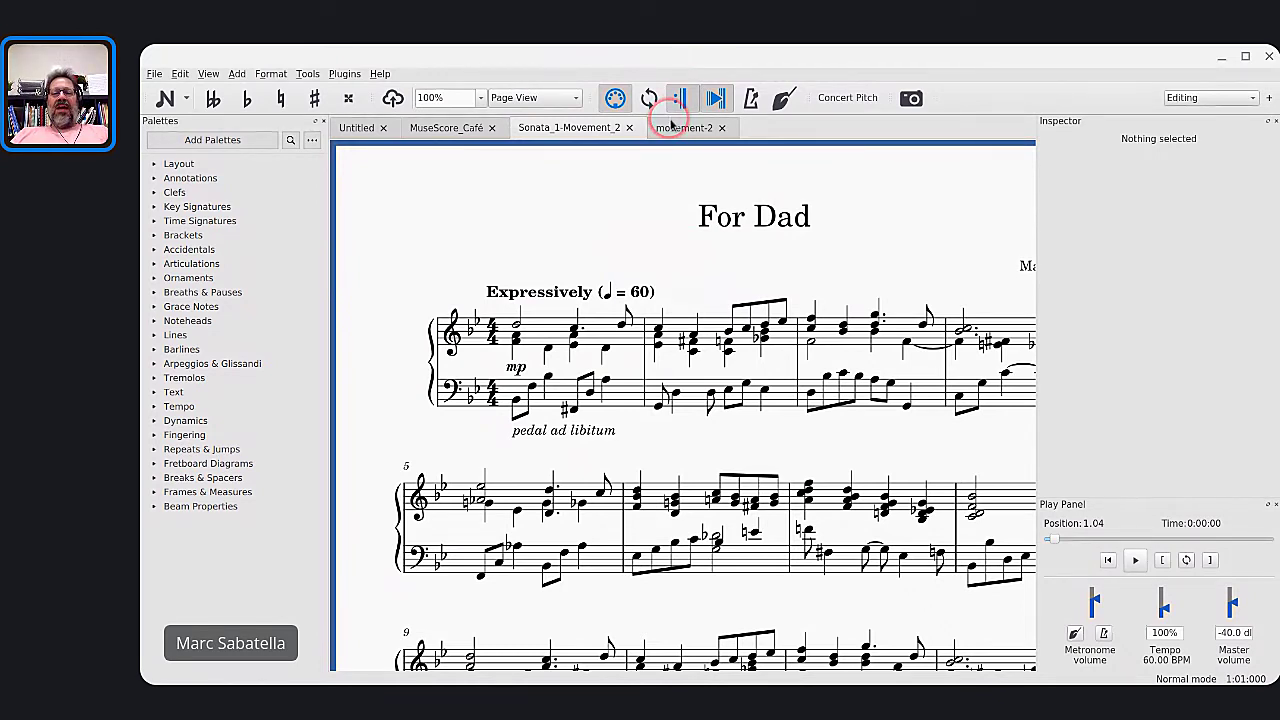
Check the Live Chat window for replies and switch to the Sonata_1-Movement_2 PDF in Chrome
key("alt+Tab")
key("alt+Tab")
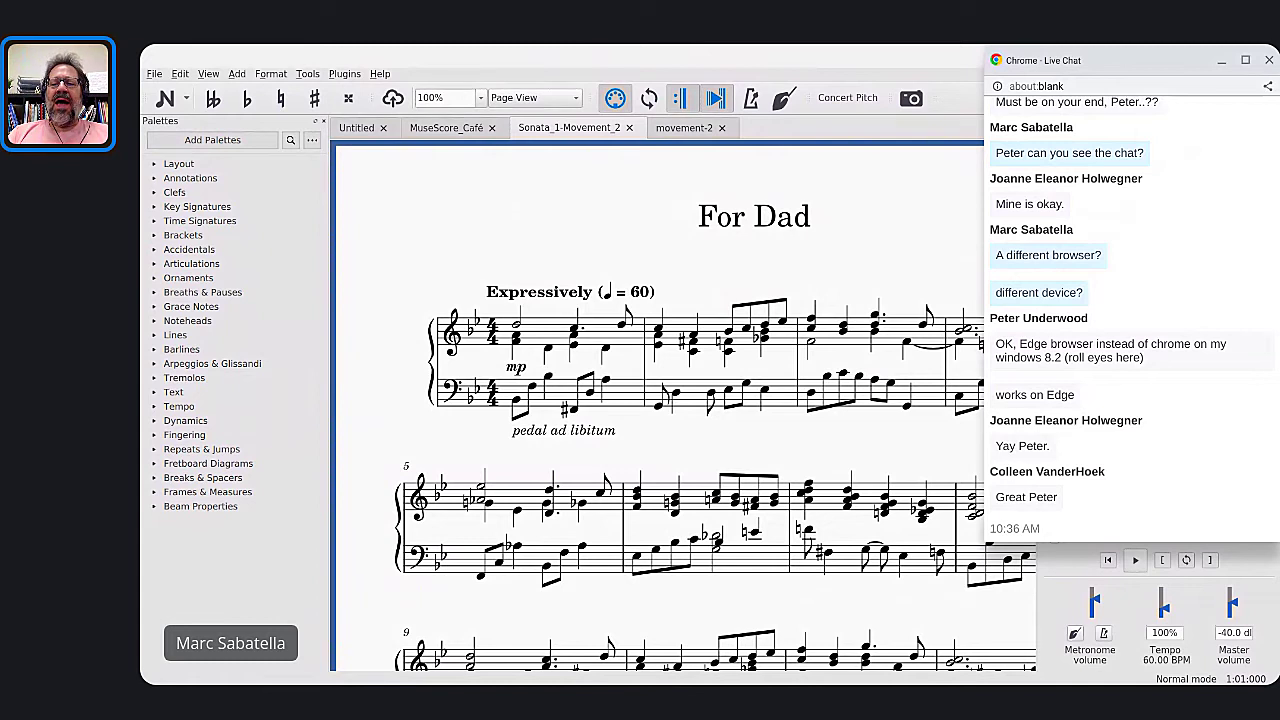
key("alt+Tab")
key("alt+Tab")
key("alt+Tab")
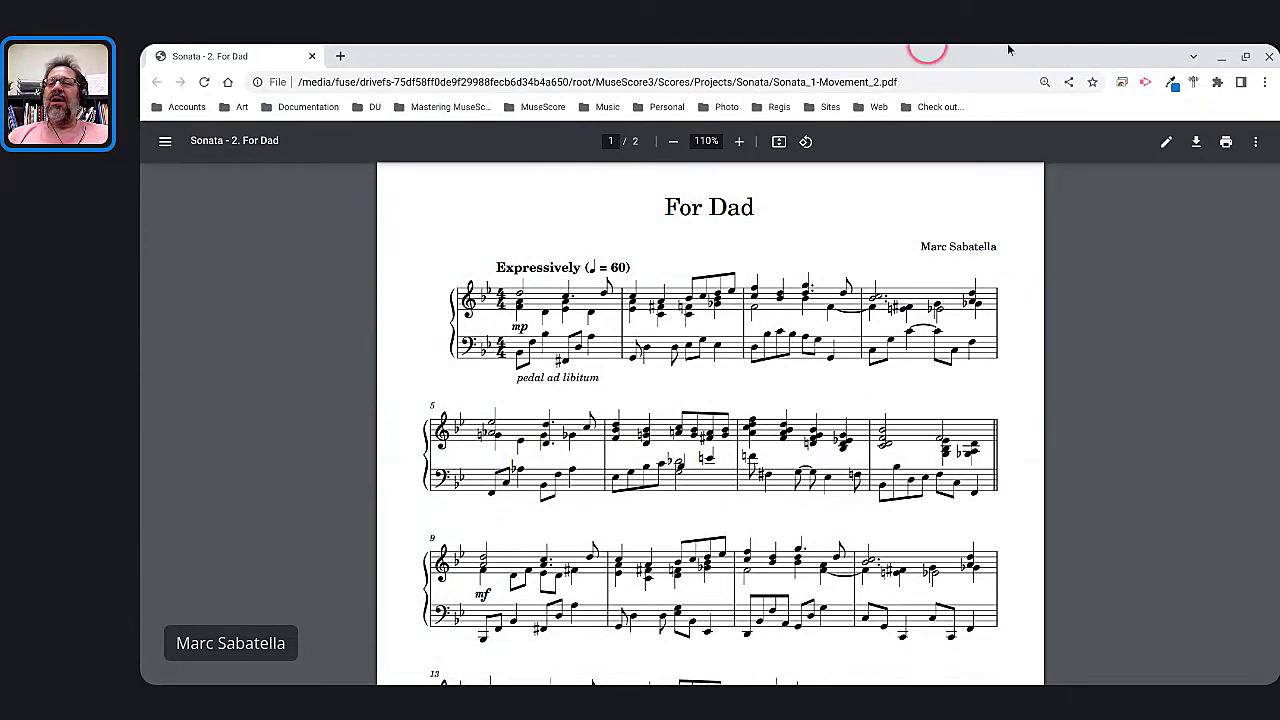
Restore the PDF window to a smaller size, move it over the upper part of the score, and bring MuseScore back to the front
left_click(1248, 61)
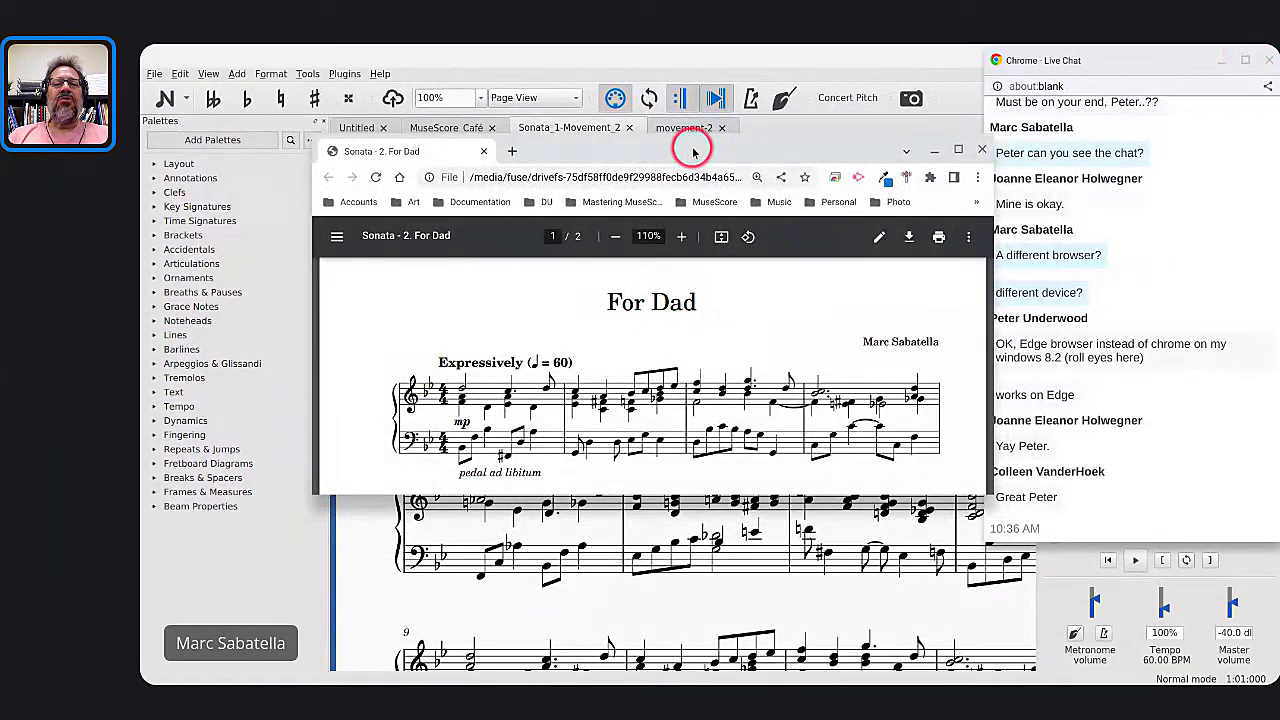
left_click_drag(690, 152, 757, 82)
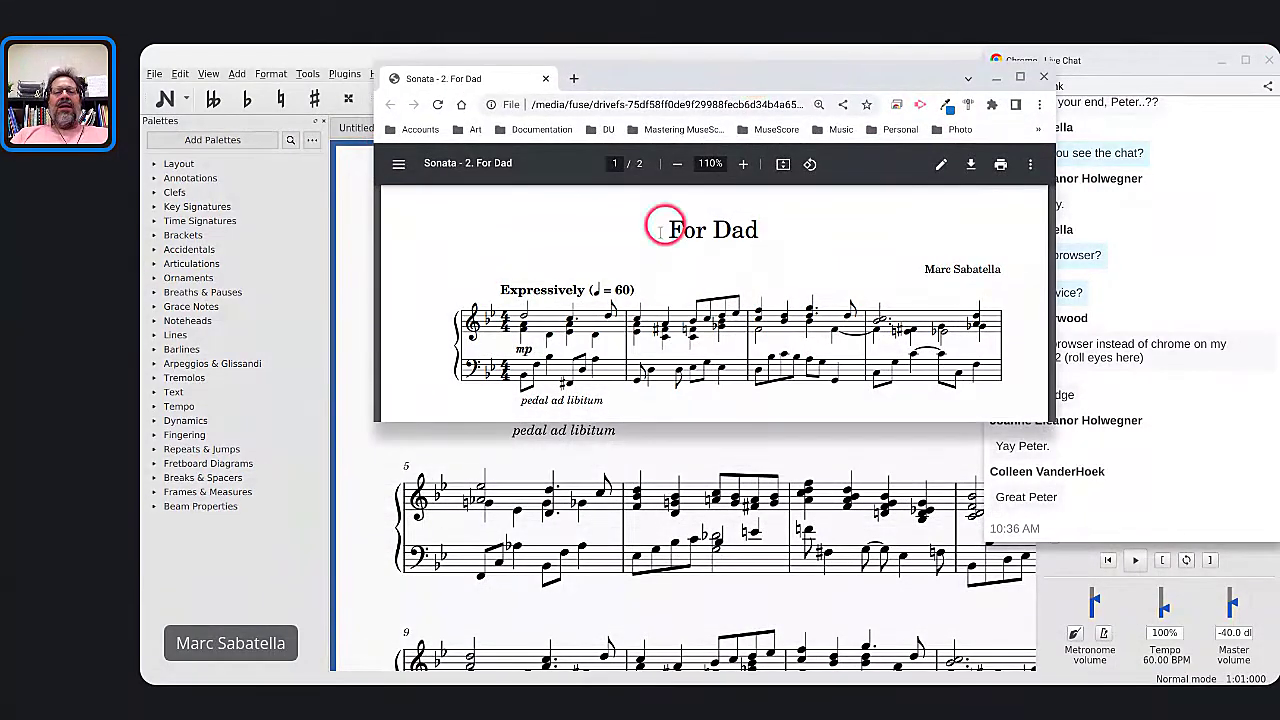
left_click(601, 236)
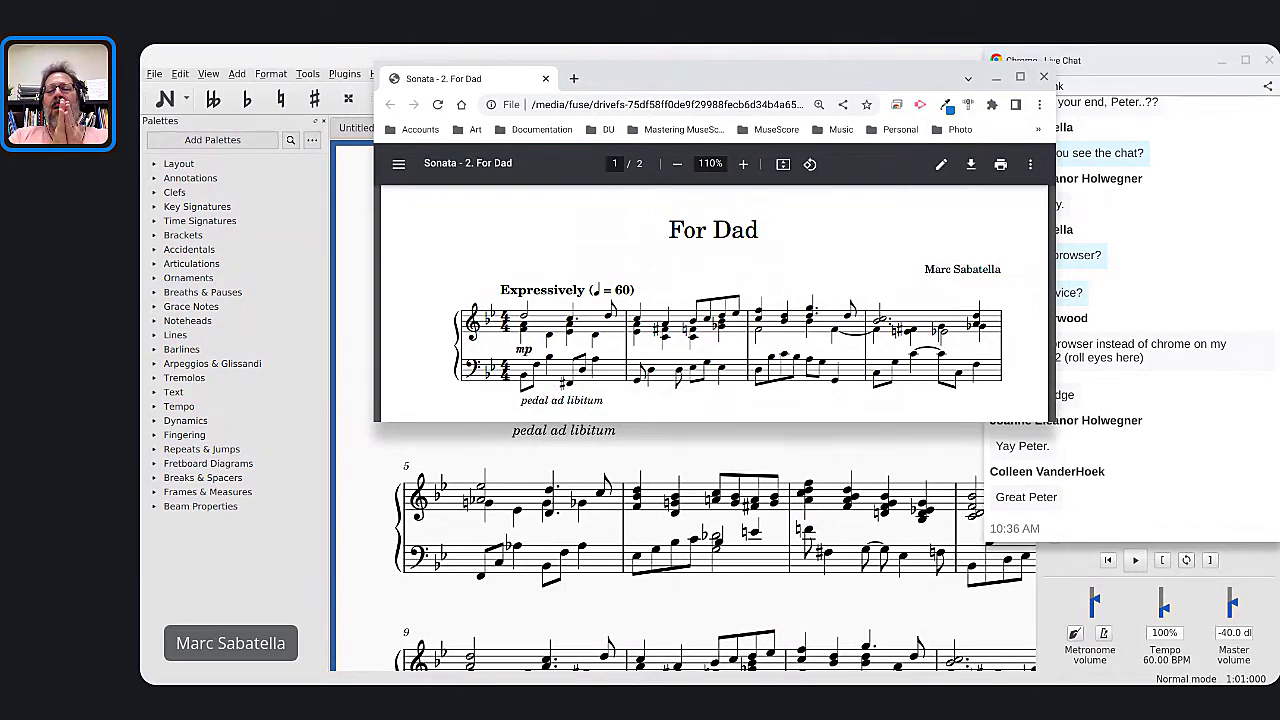
left_click(200, 47)
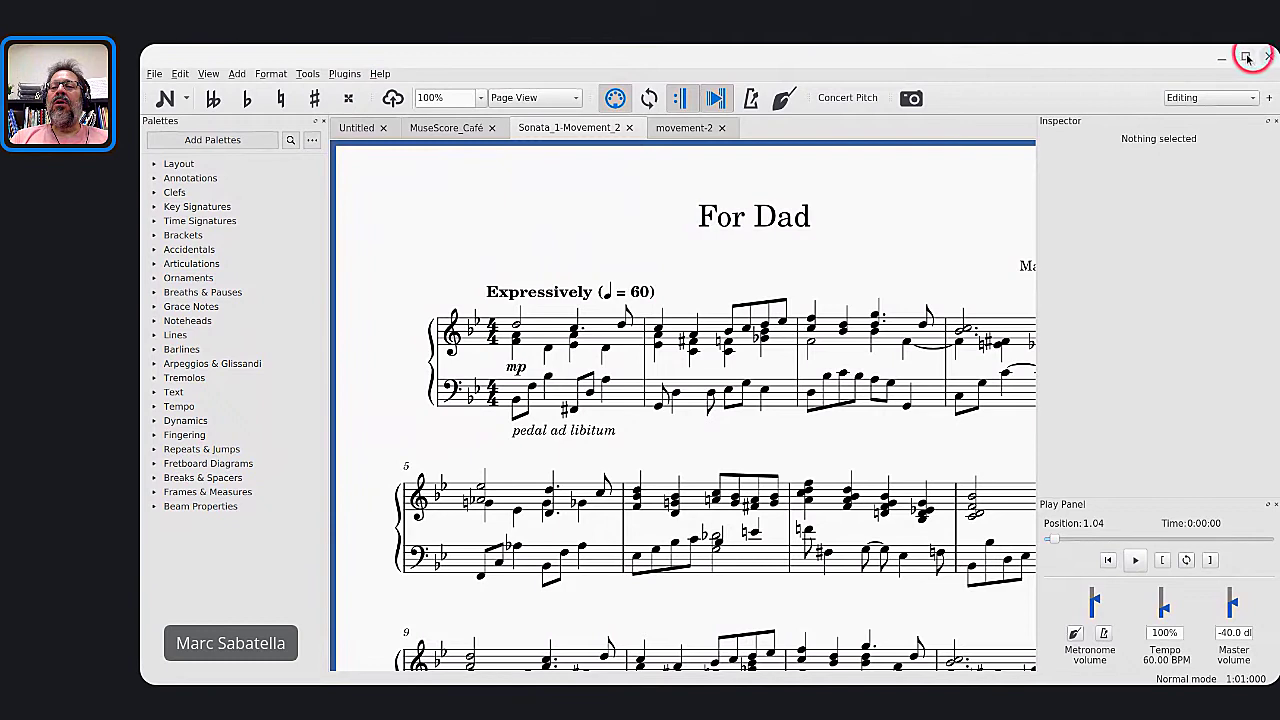
Try arranging the PDF window above the score by lowering the MuseScore window and moving the PDF to the upper part of the desktop
left_click_drag(1122, 50, 1115, 206)
left_click_drag(909, 80, 1012, 50)
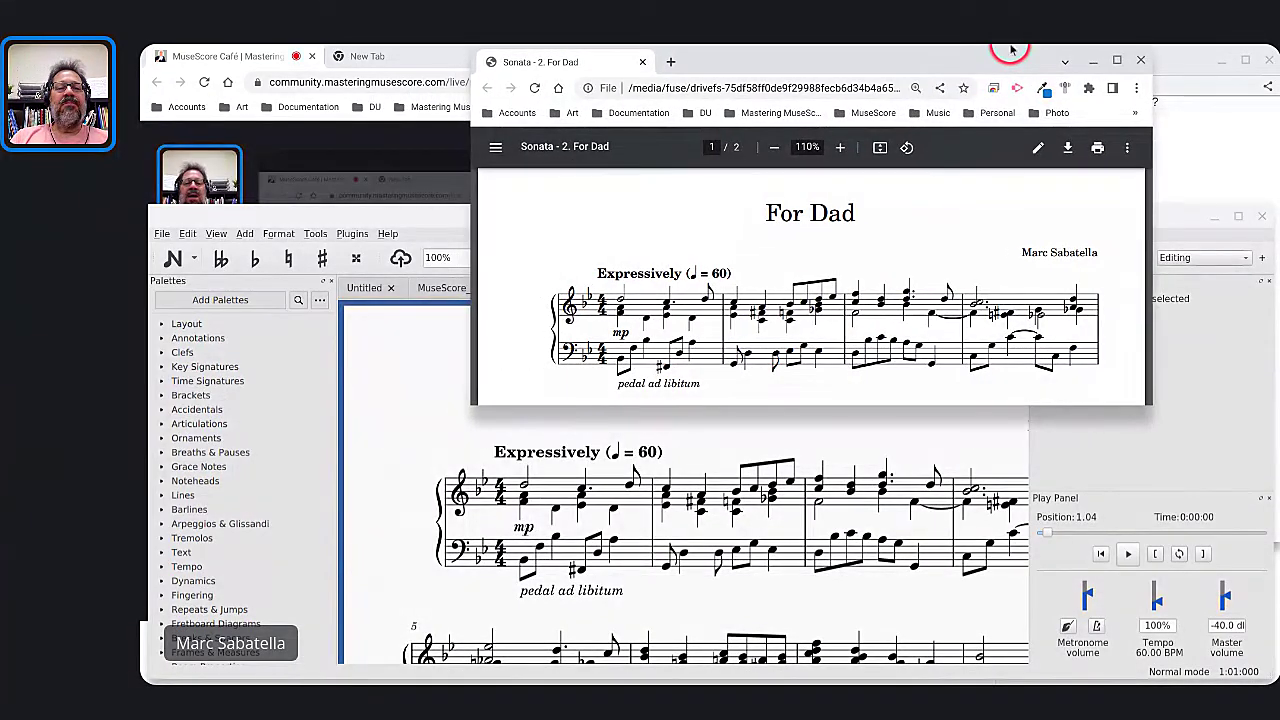
left_click_drag(705, 63, 721, 50)
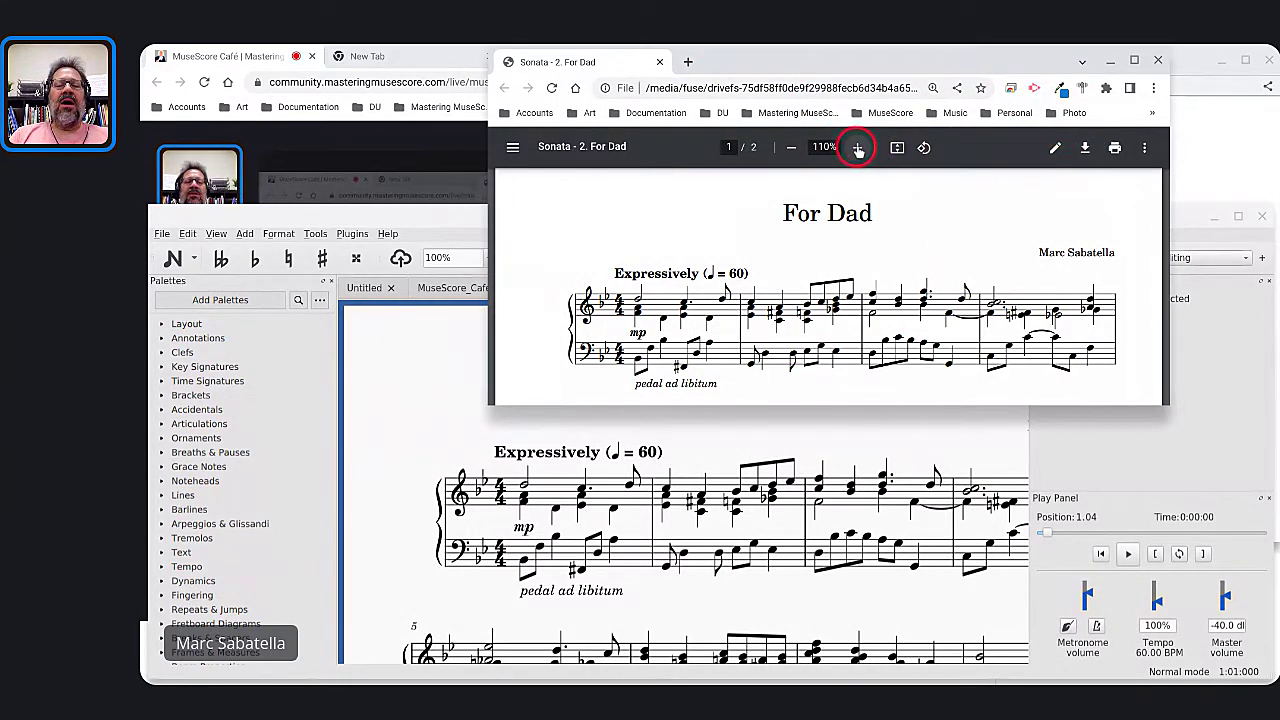
Arrange the MuseScore window in the upper part of the desktop with the PDF's first system showing below it
scroll(843, 237, "down", 1)
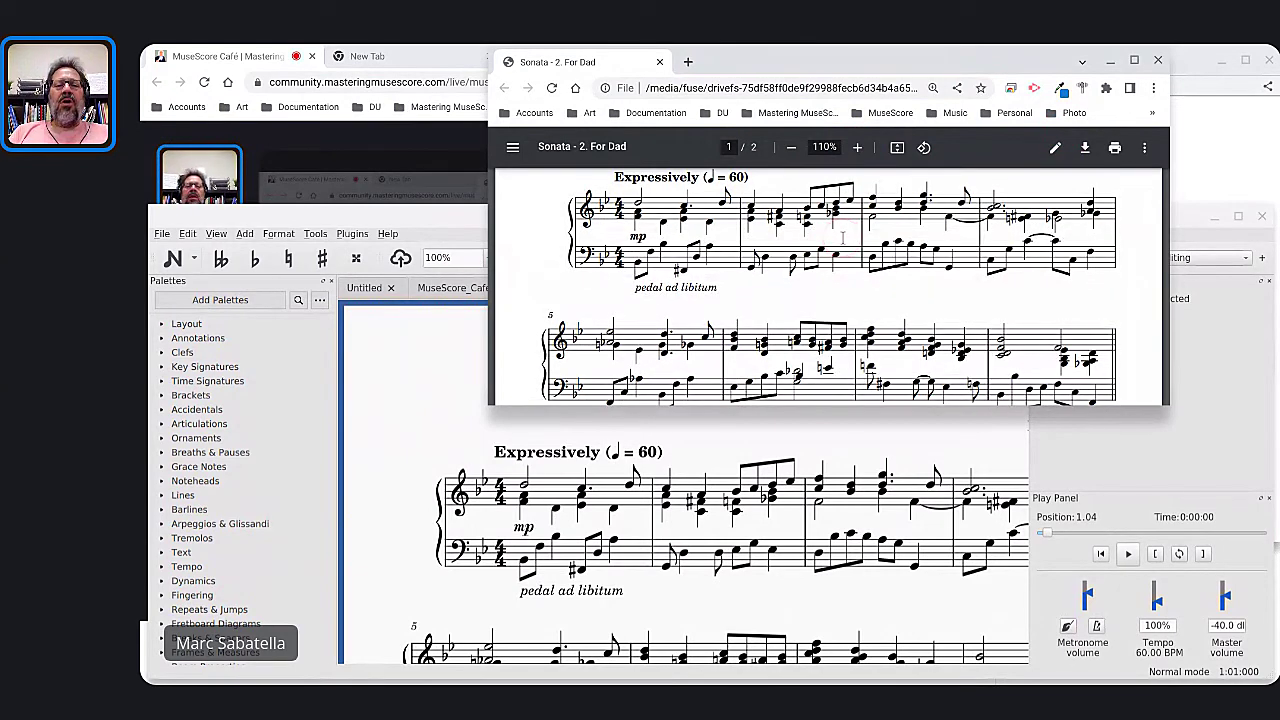
left_click_drag(733, 62, 791, 326)
left_click_drag(627, 222, 655, 92)
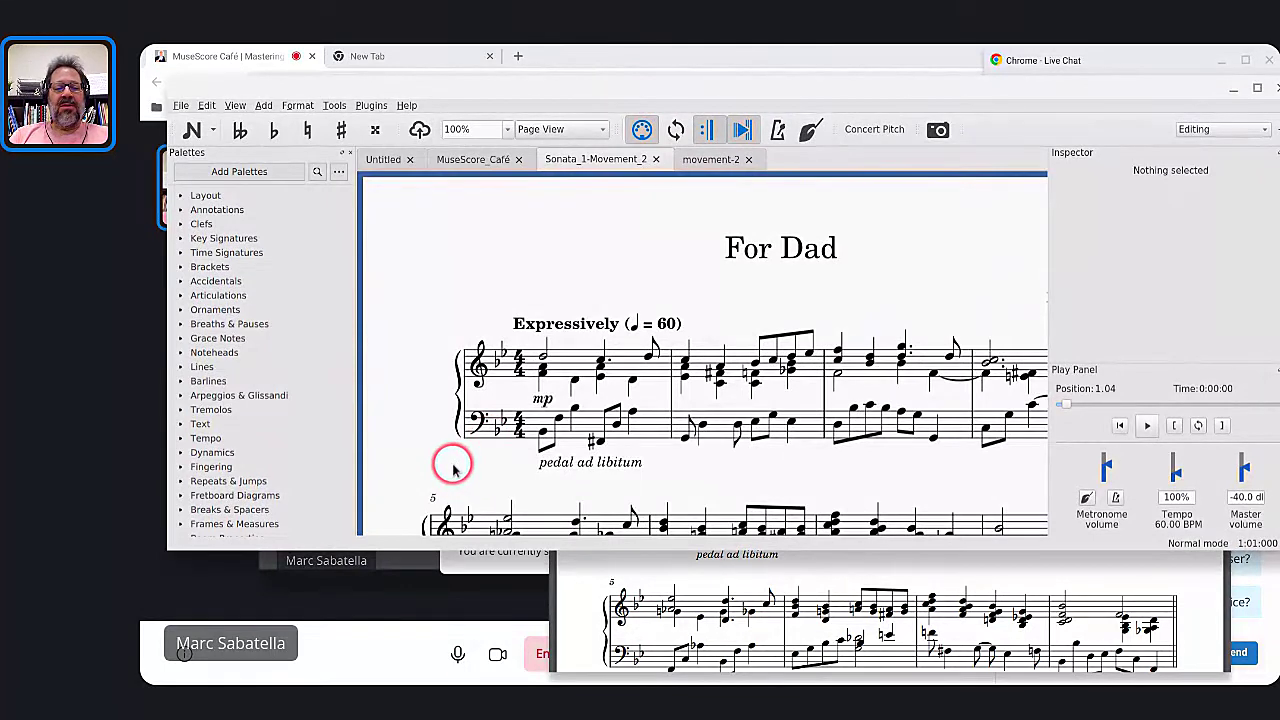
left_click(589, 600)
left_click_drag(817, 328, 514, 467)
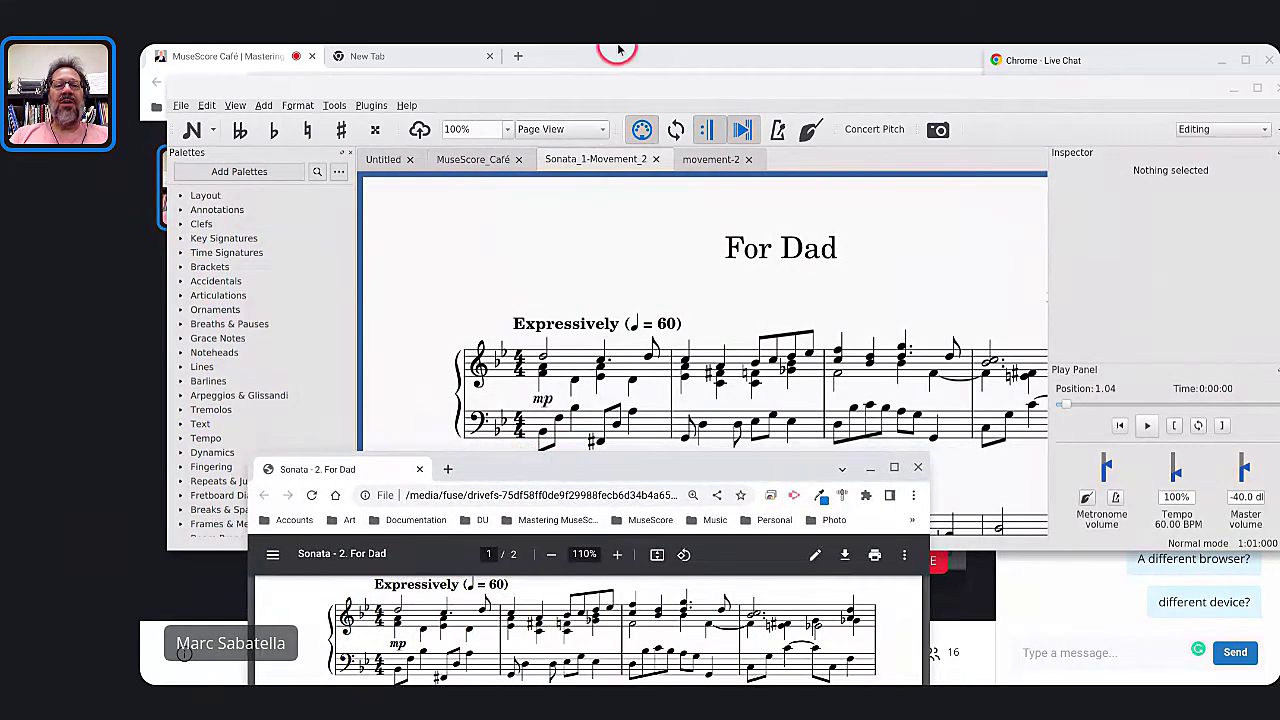
Bring the live session window forward behind the others and return MuseScore to the front, above the PDF
left_click(617, 58)
key("alt+Tab")
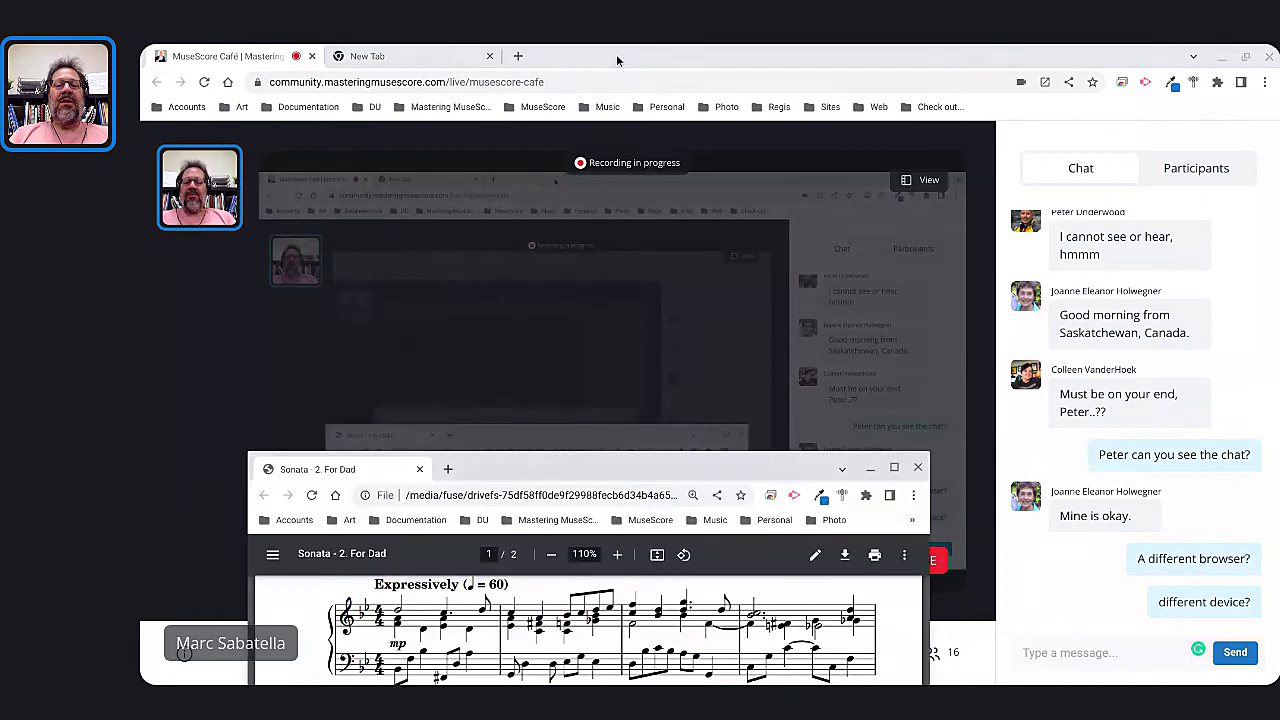
key("alt+Tab")
key("alt+Tab")
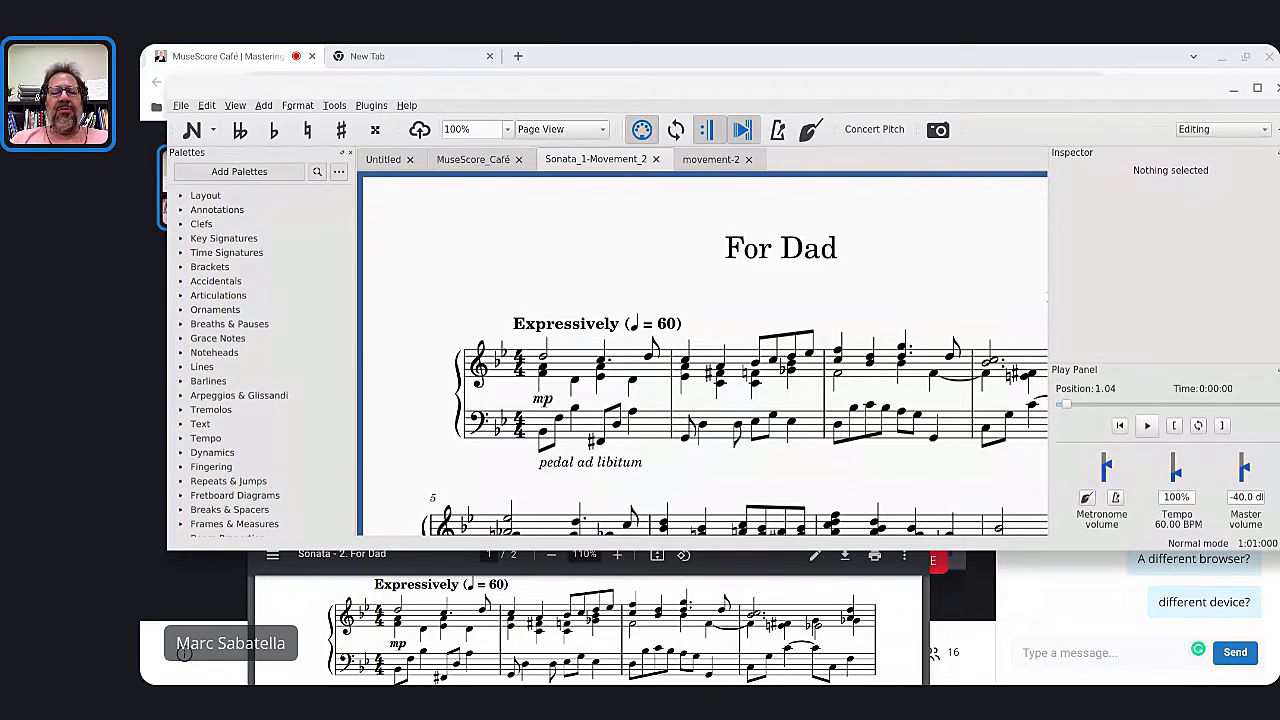
Play the For Dad score from measure 1 and stop playback in measure 5
left_click(566, 362)
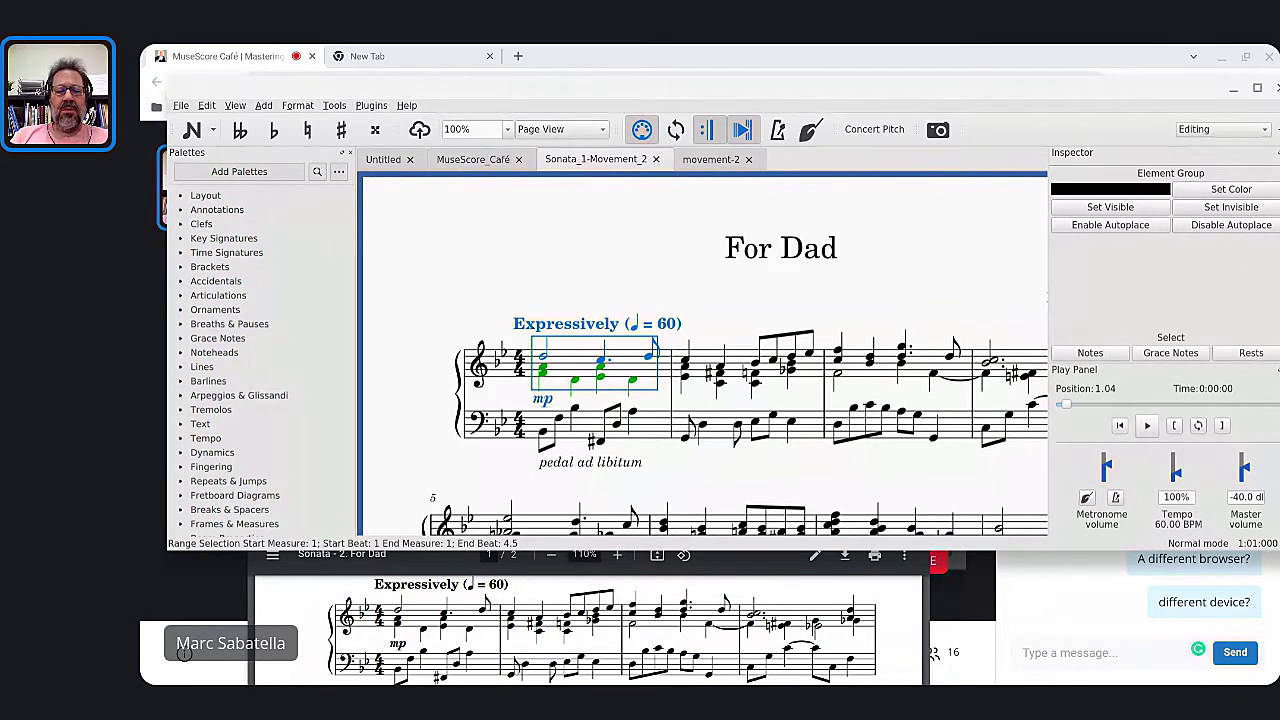
key("space")
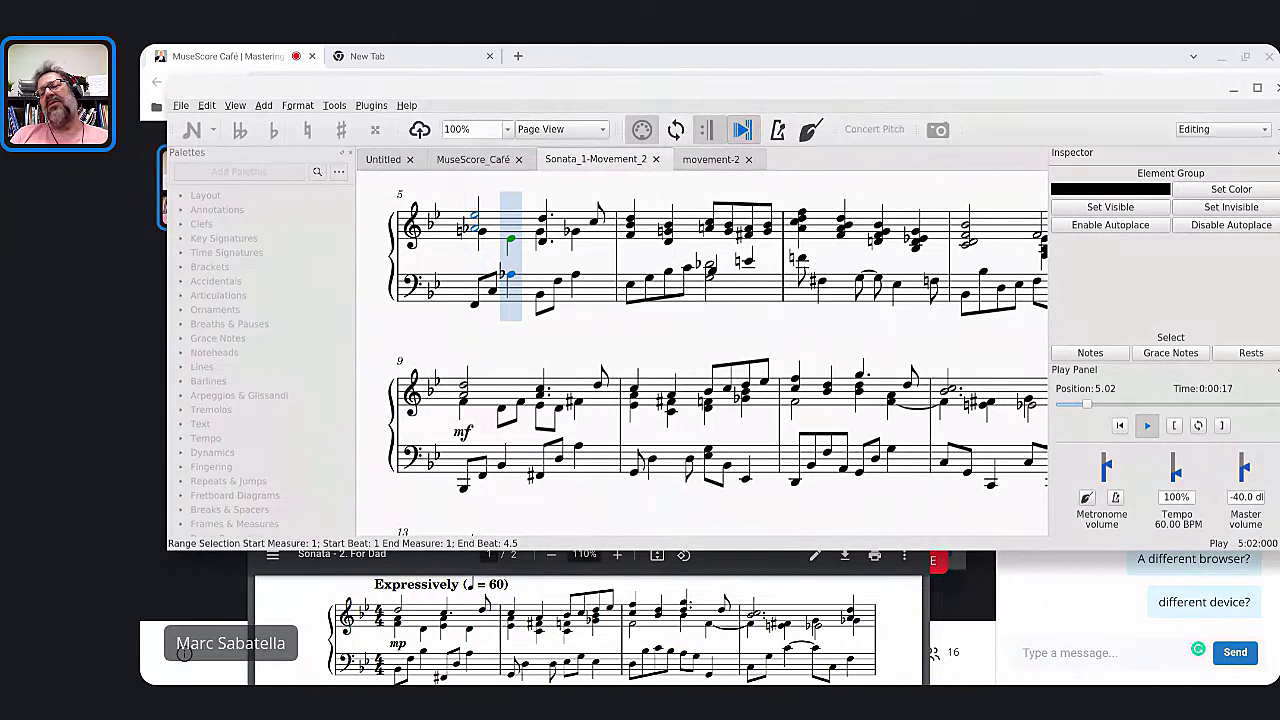
key("space")
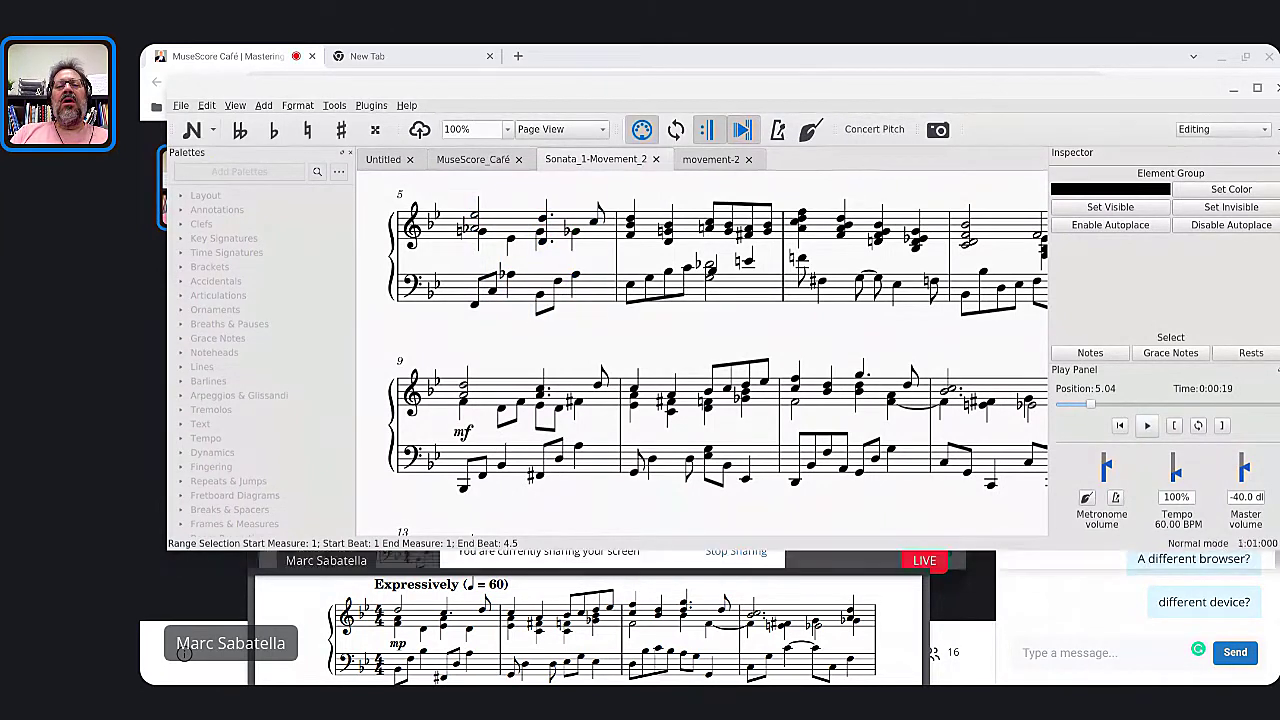
Return to the first system of the score and show its invisible elements
scroll(557, 377, "up", 3)
scroll(557, 383, "up", 3)
scroll(557, 383, "right", 1)
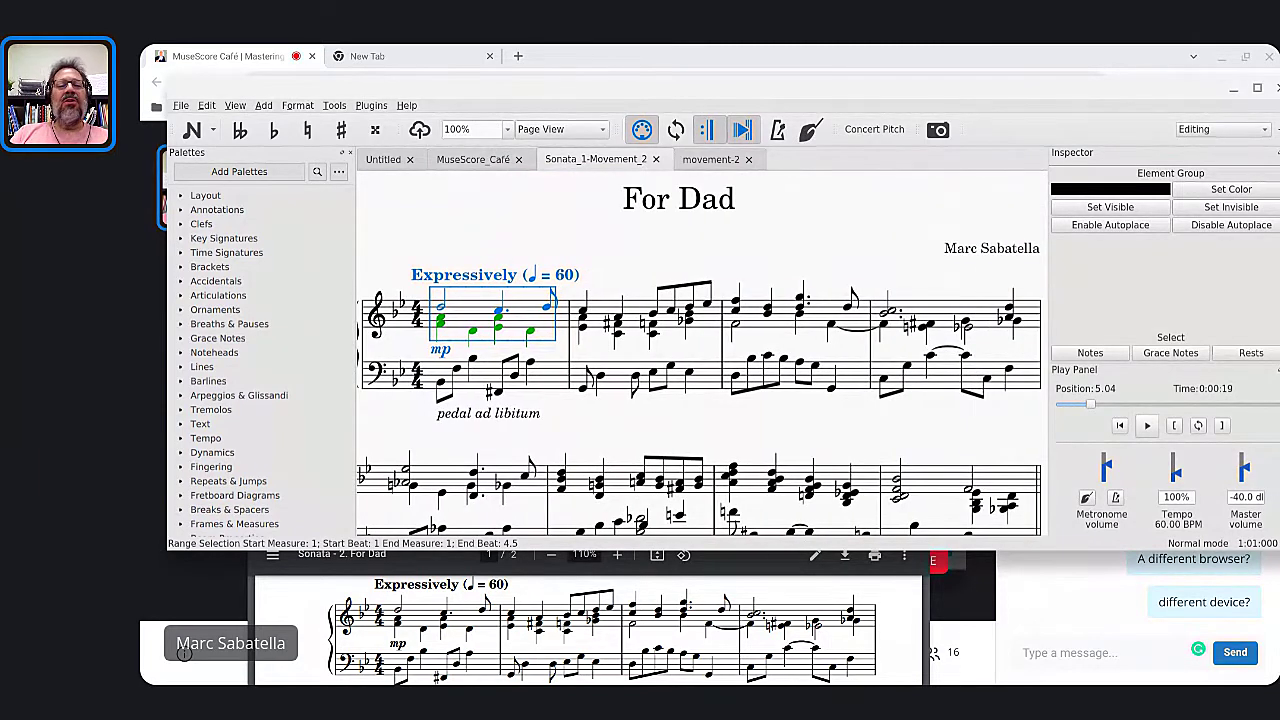
left_click(235, 106)
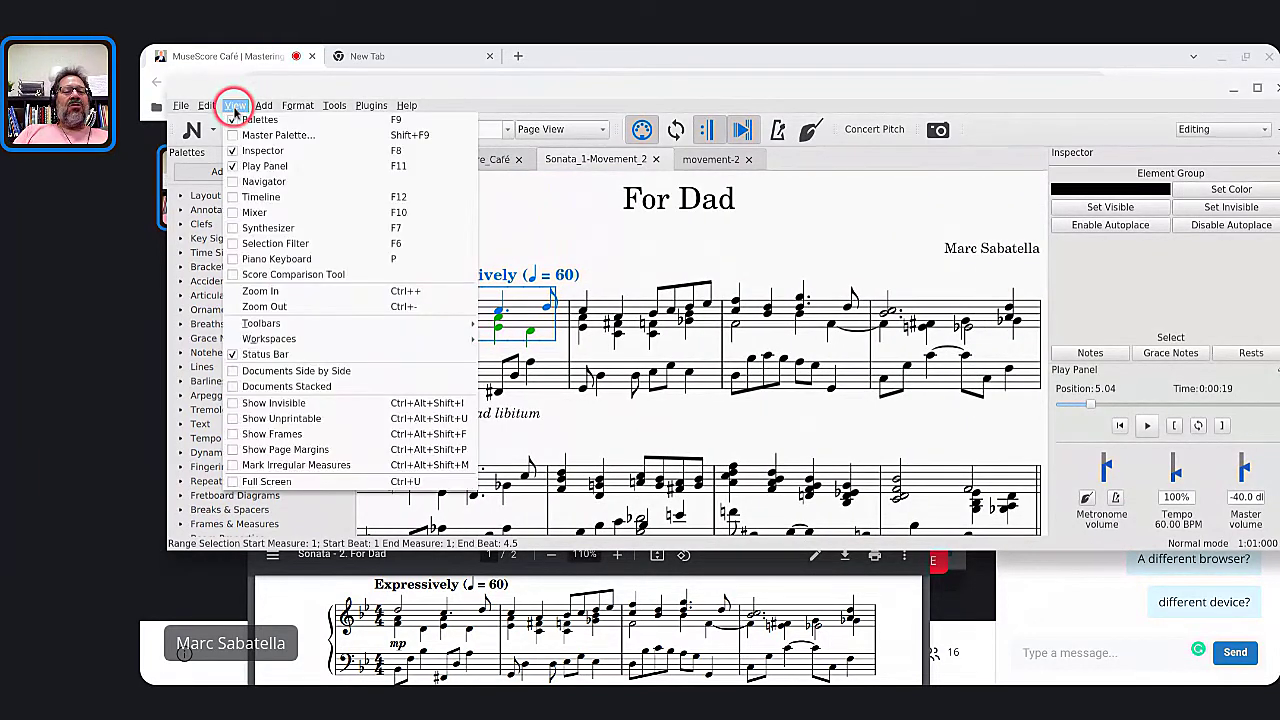
left_click(231, 408)
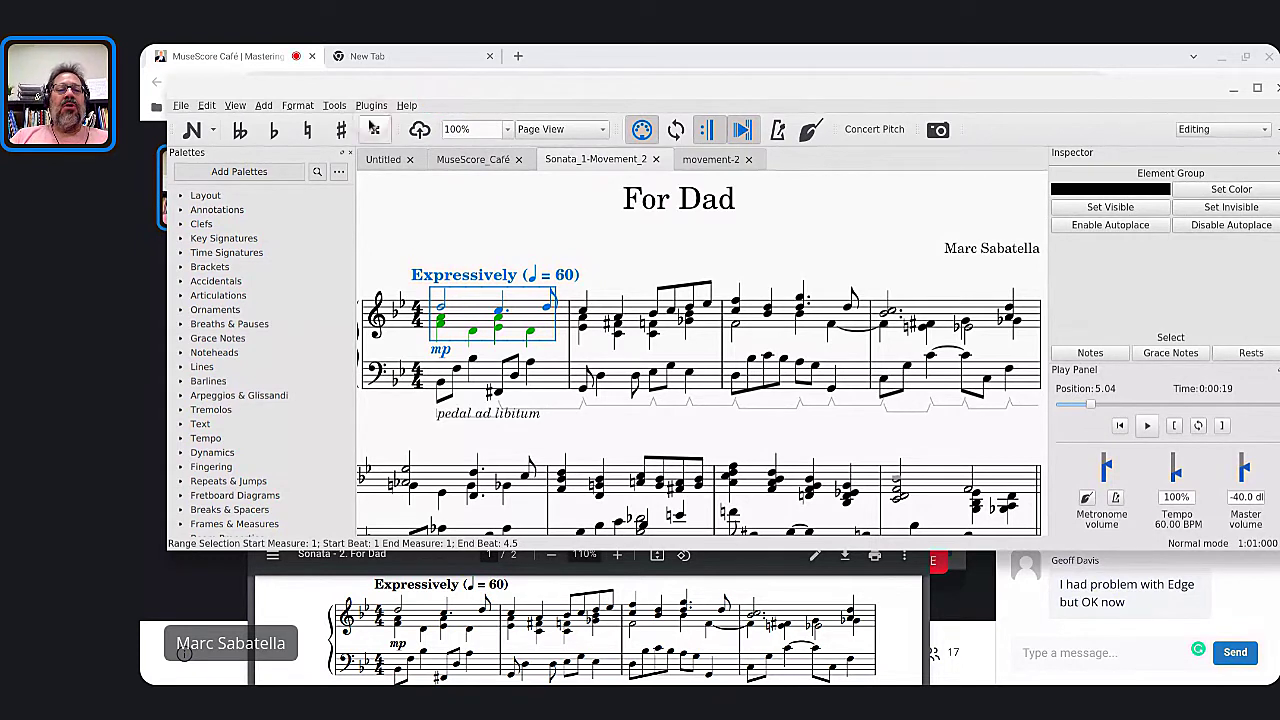
Start a new score from the Untitled score, with the title "For Dad" and the composer's full name
left_click(383, 160)
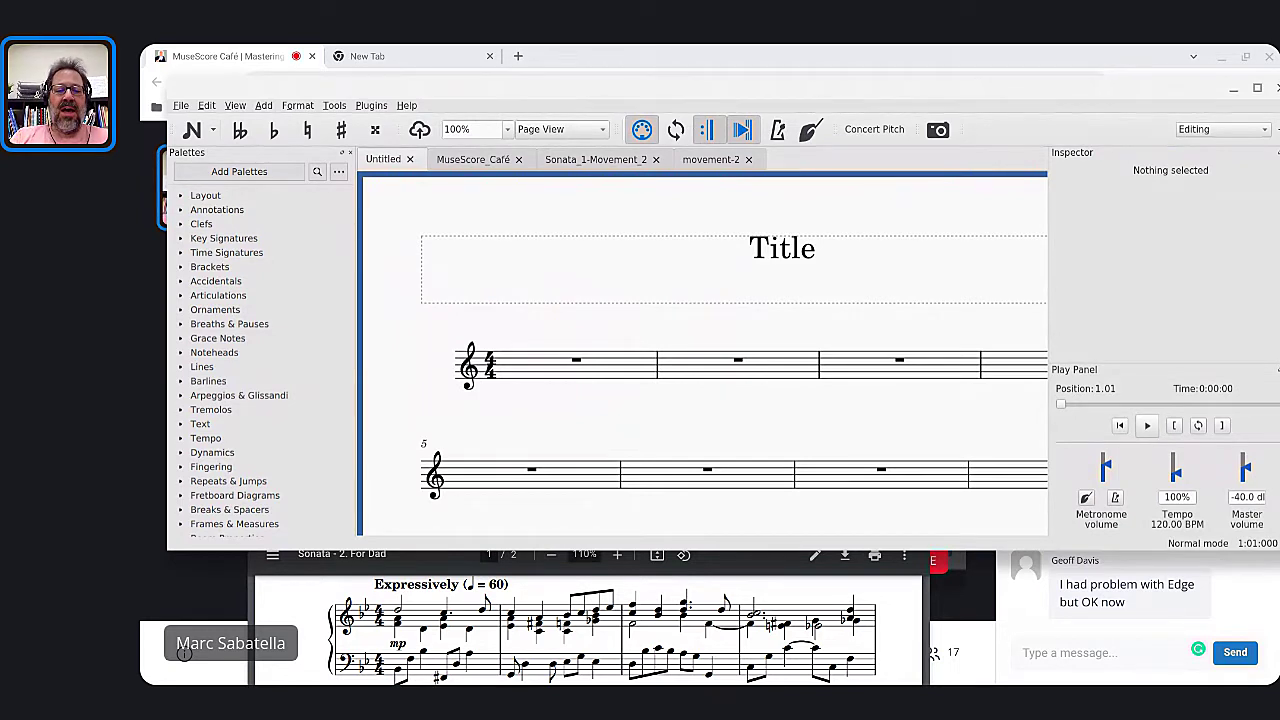
key("ctrl+n")
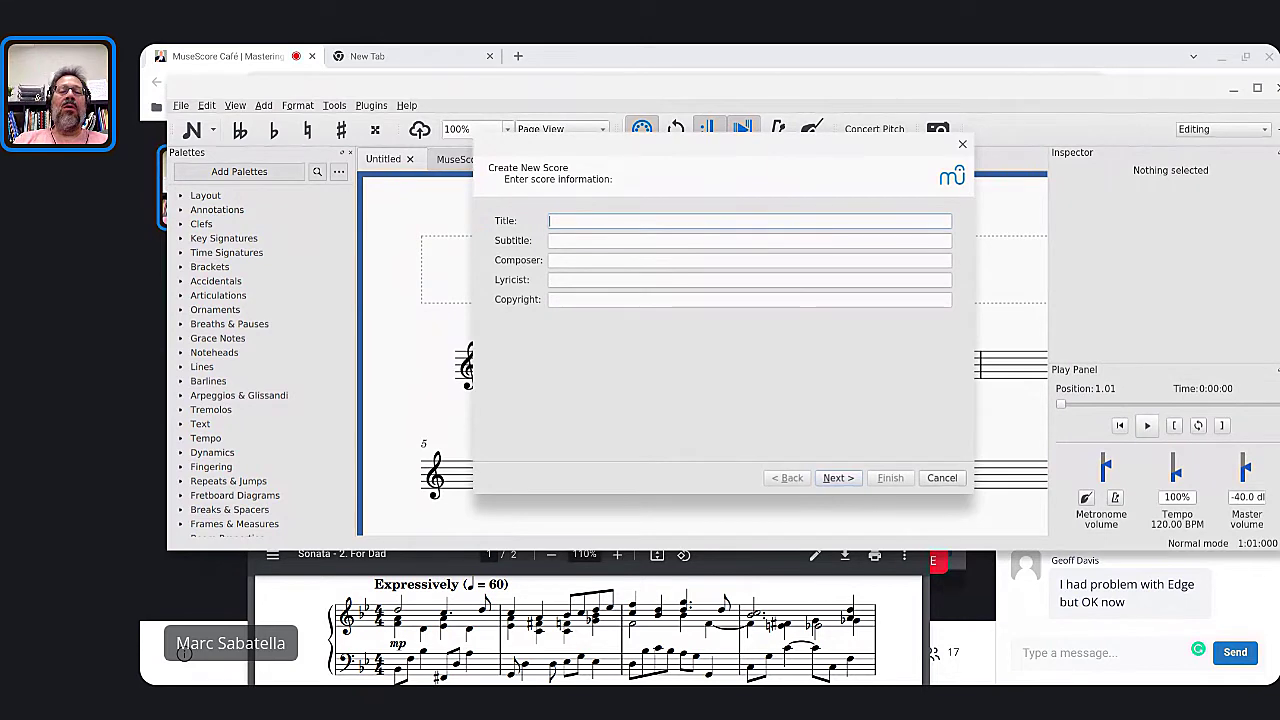
left_click(755, 205)
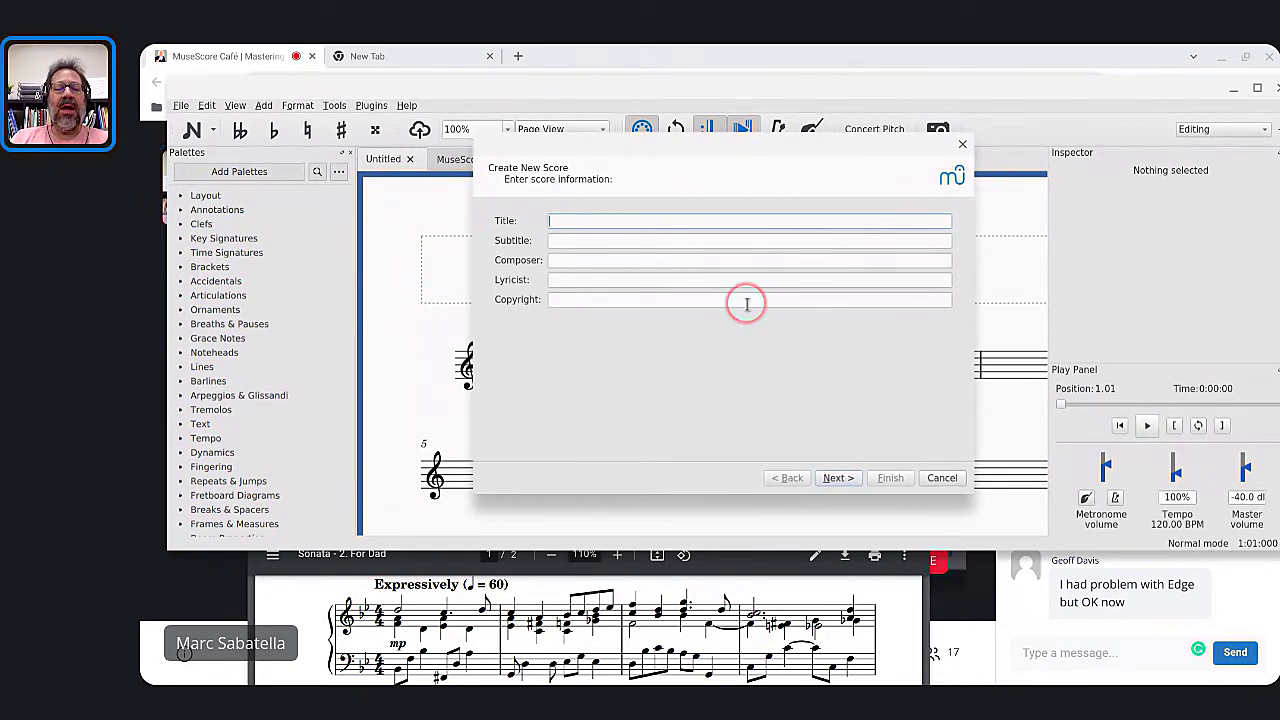
type("For Dad")
key("Tab")
key("Tab")
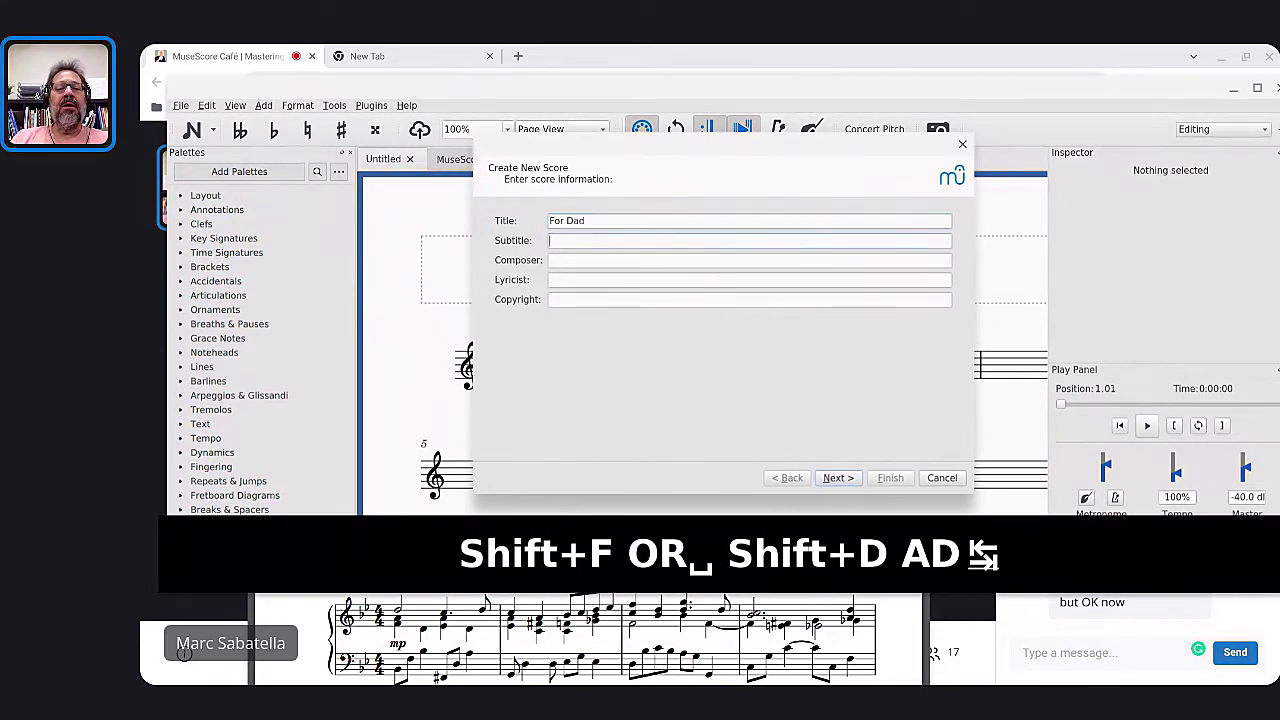
type("Marc")
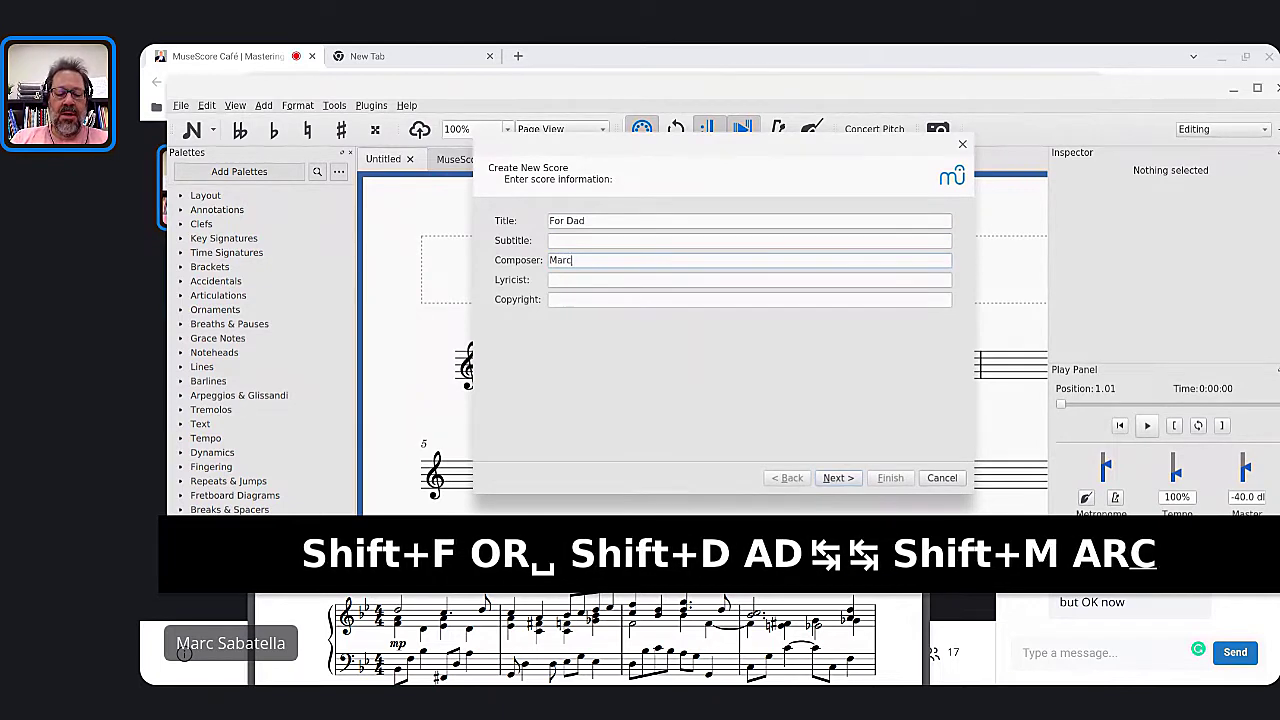
type(" Sabatella")
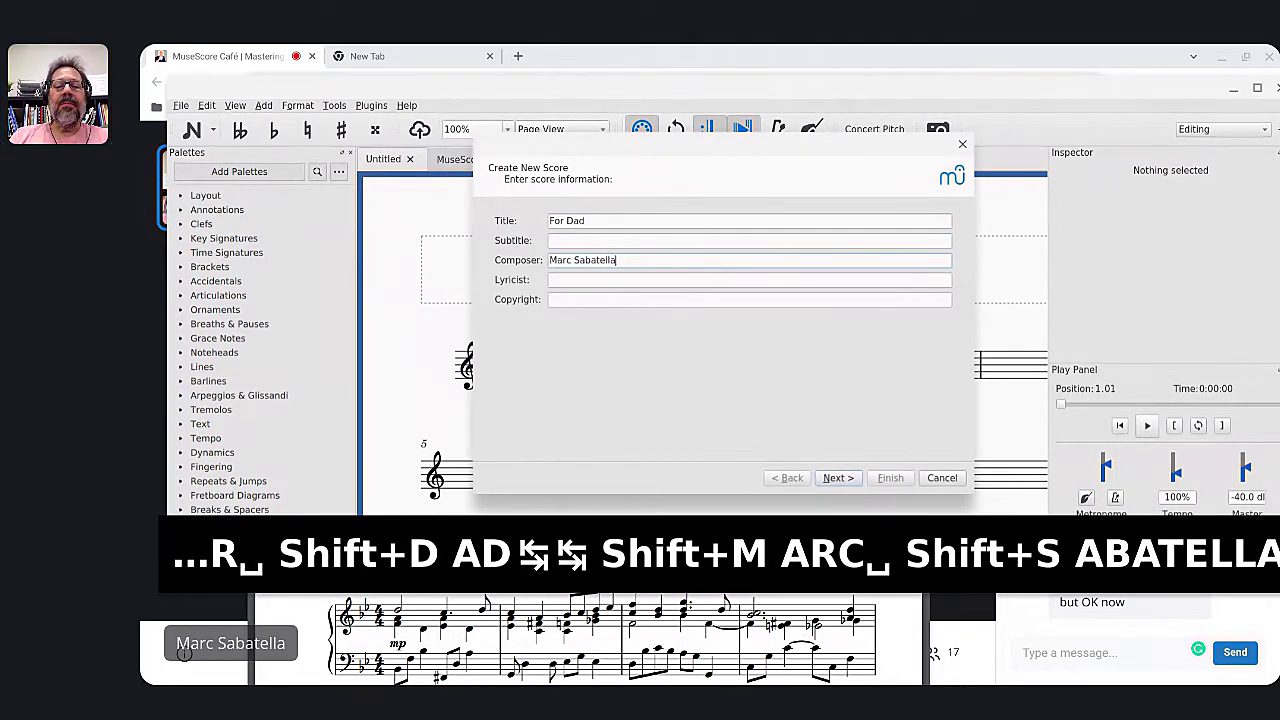
Fill in the copyright notice as "Copyright (c) 2021" followed by the composer's full name
left_click(727, 350)
left_click(686, 302)
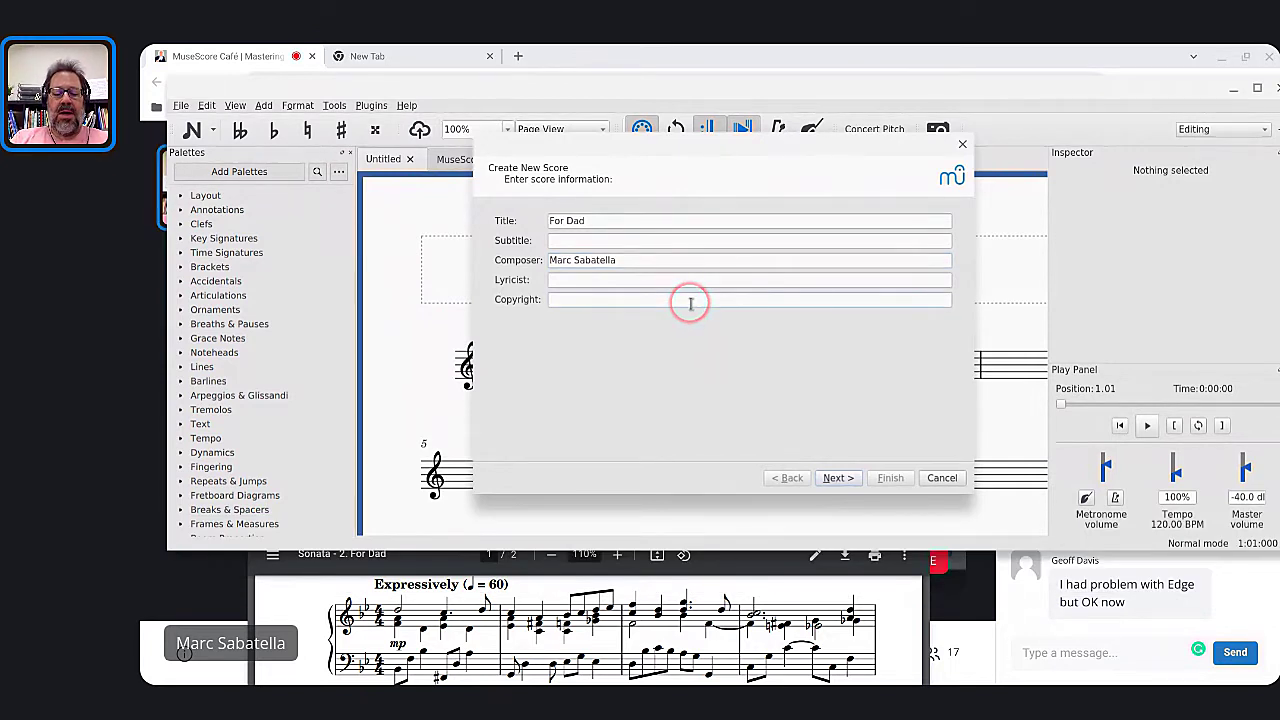
type("Copyright ")
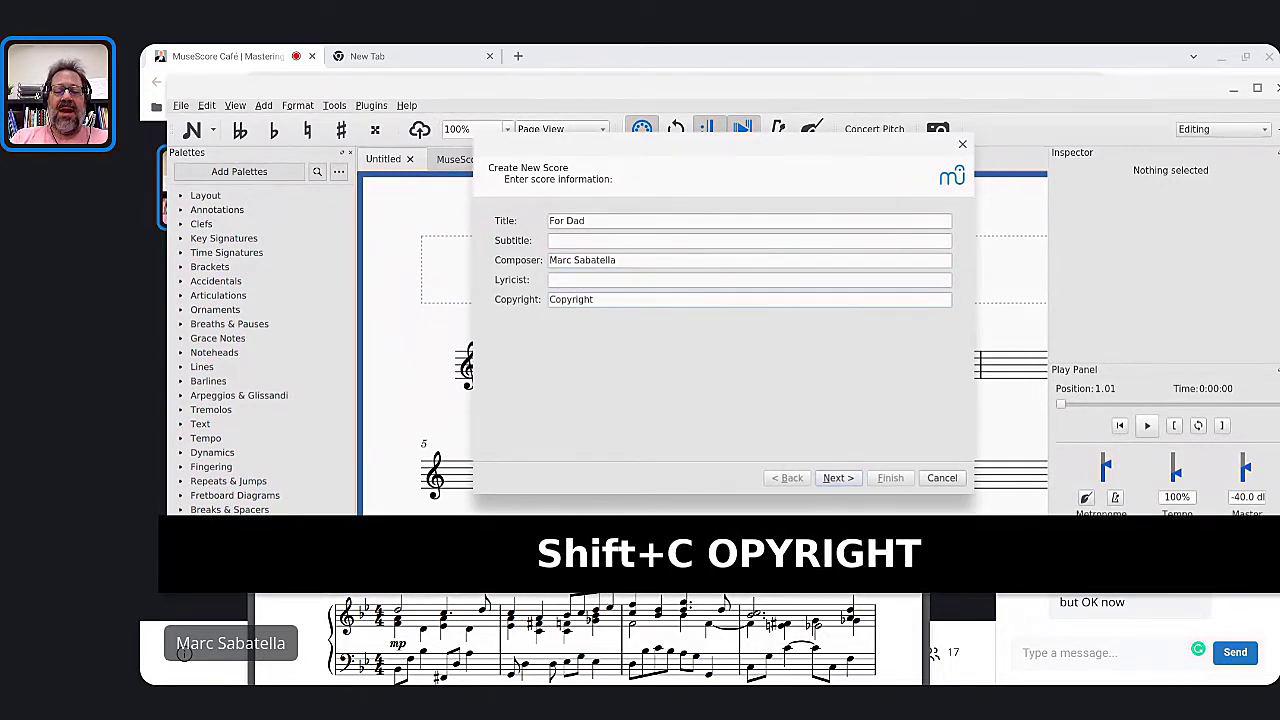
type("(c) ")
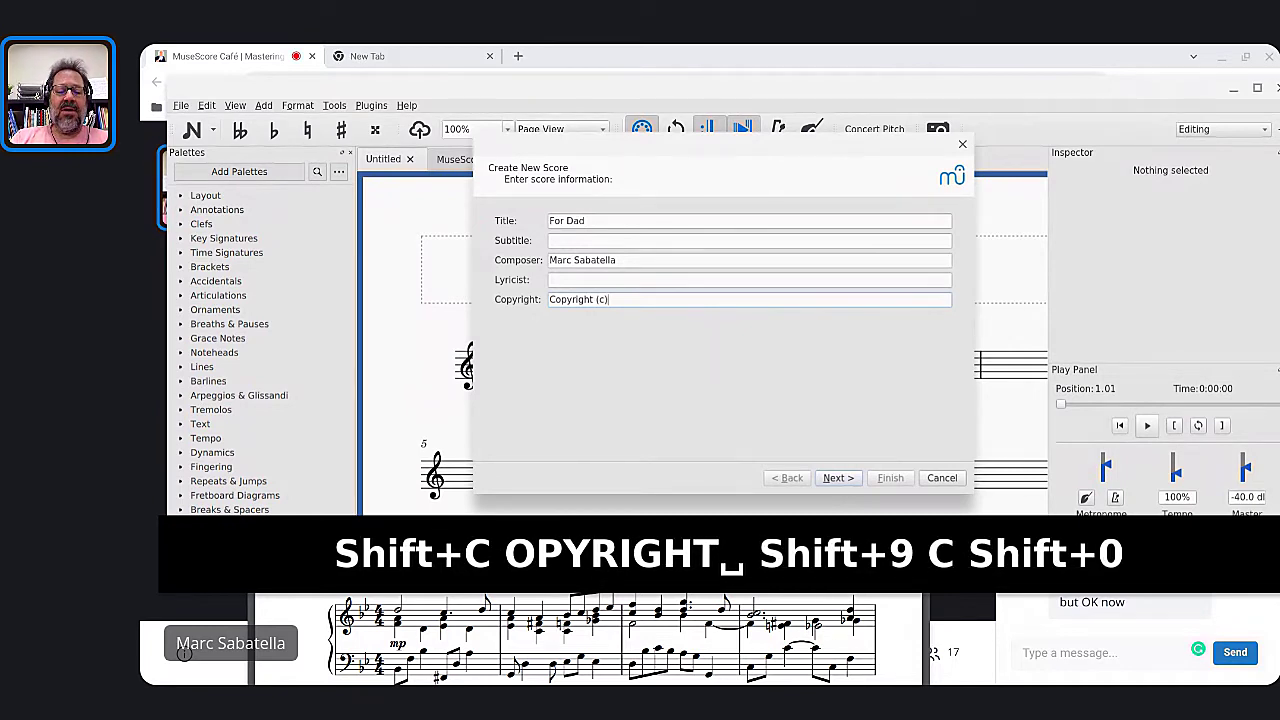
type("2022")
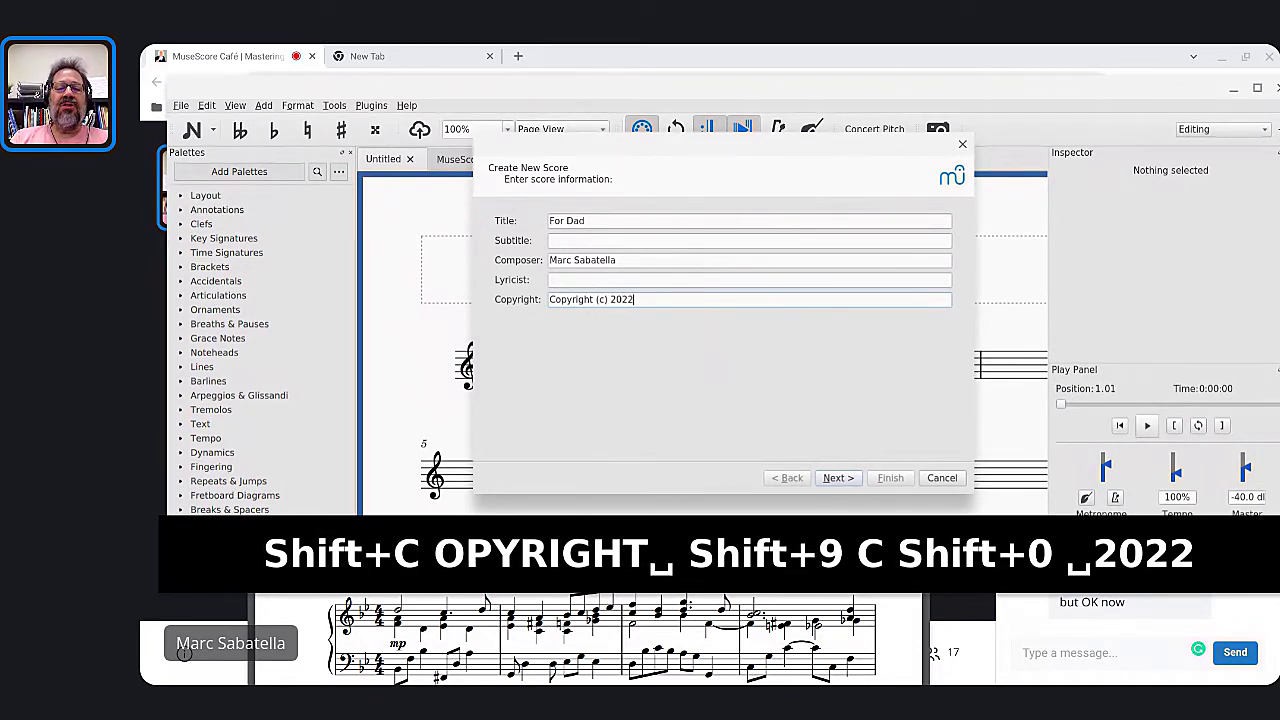
key("BackSpace")
type("1 Ma")
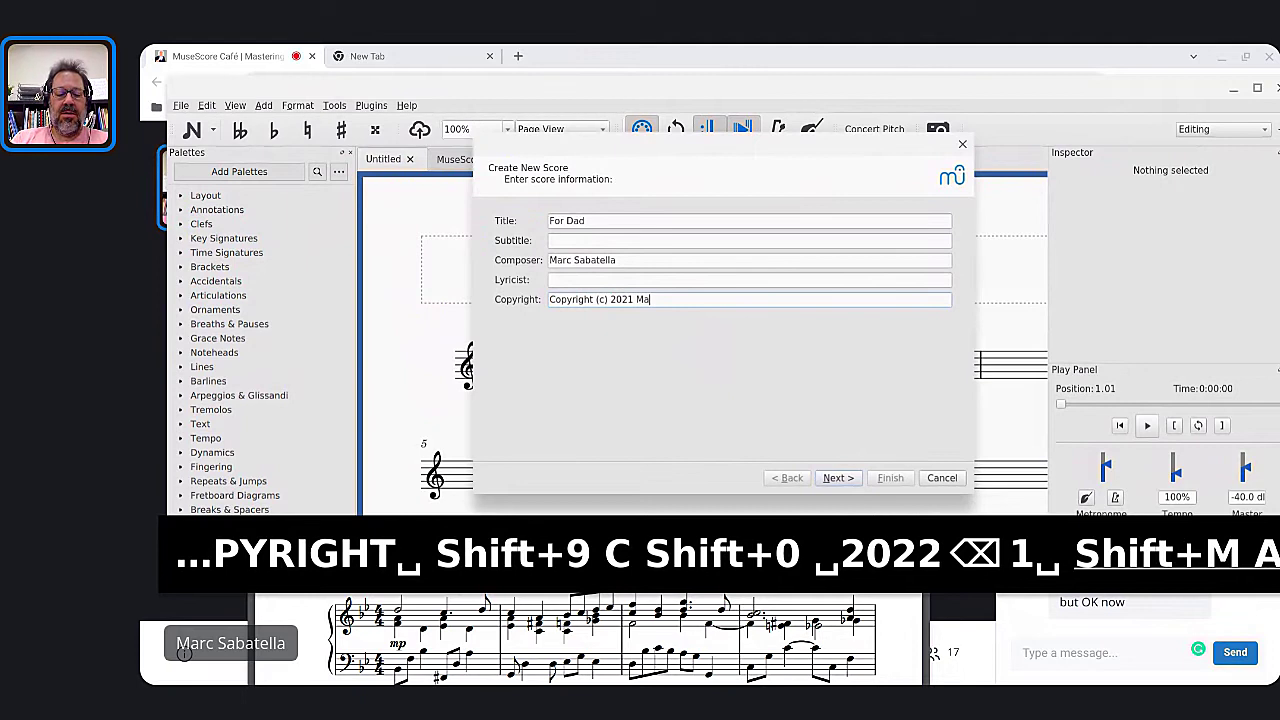
type("rc Sabatella")
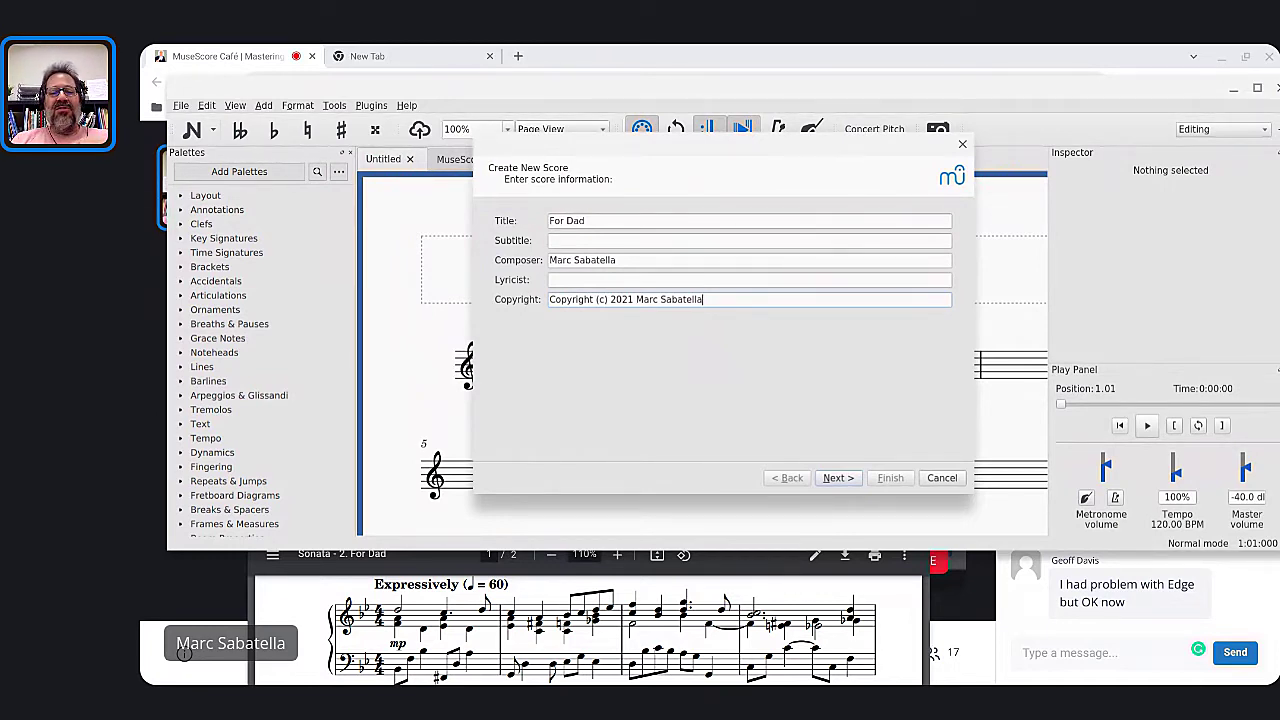
left_click(708, 295)
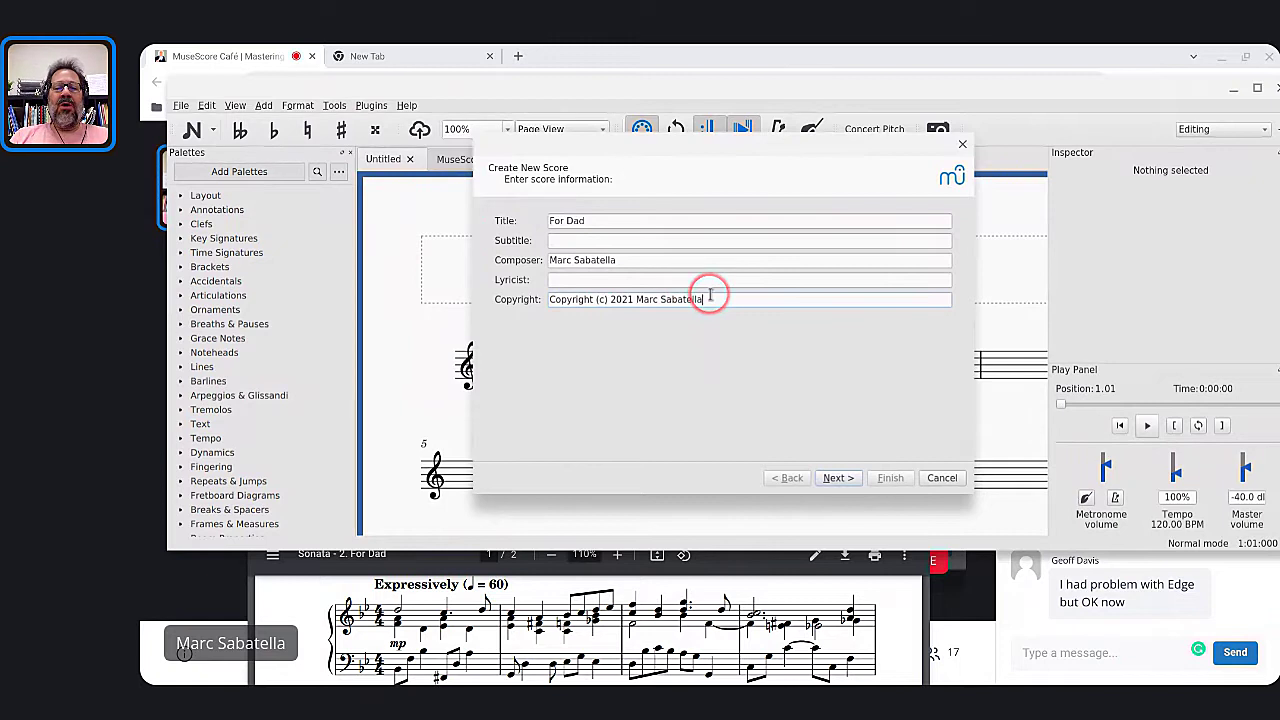
Remove the "(c)" from the copyright notice
left_click(617, 299)
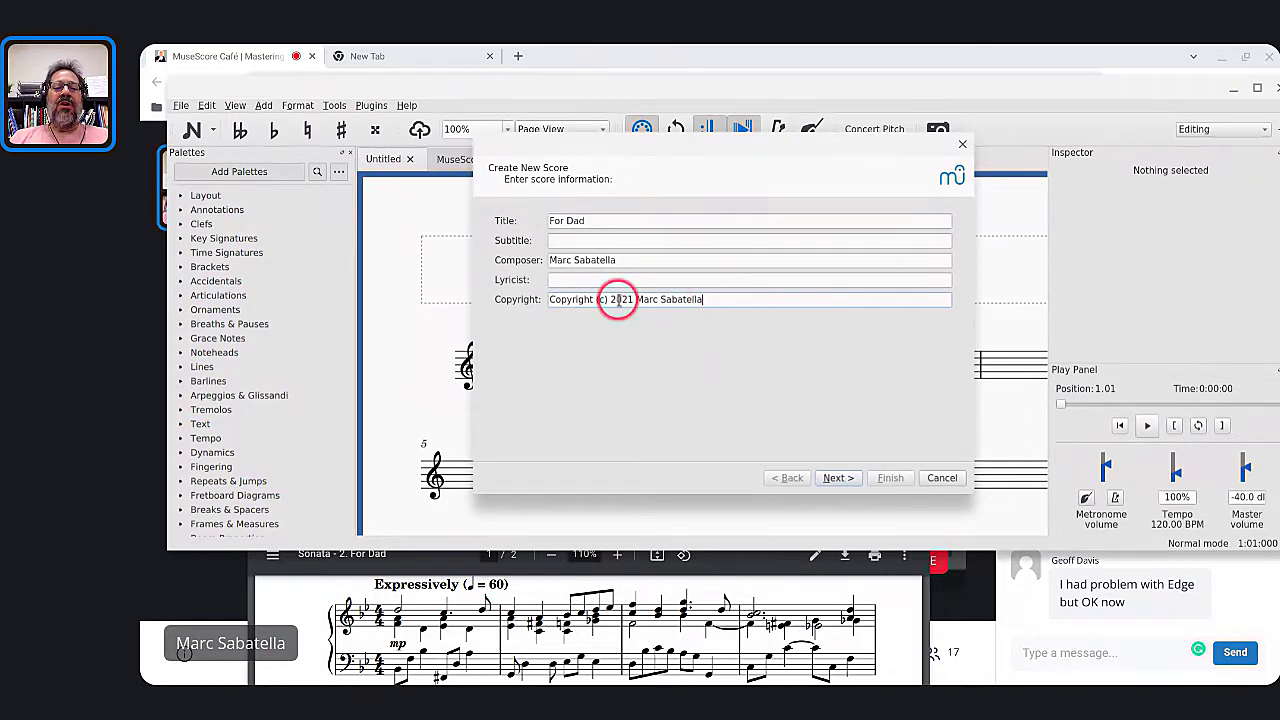
key("Left")
key("shift+Left")
key("shift+Left")
key("shift+Left")
key("shift+Left")
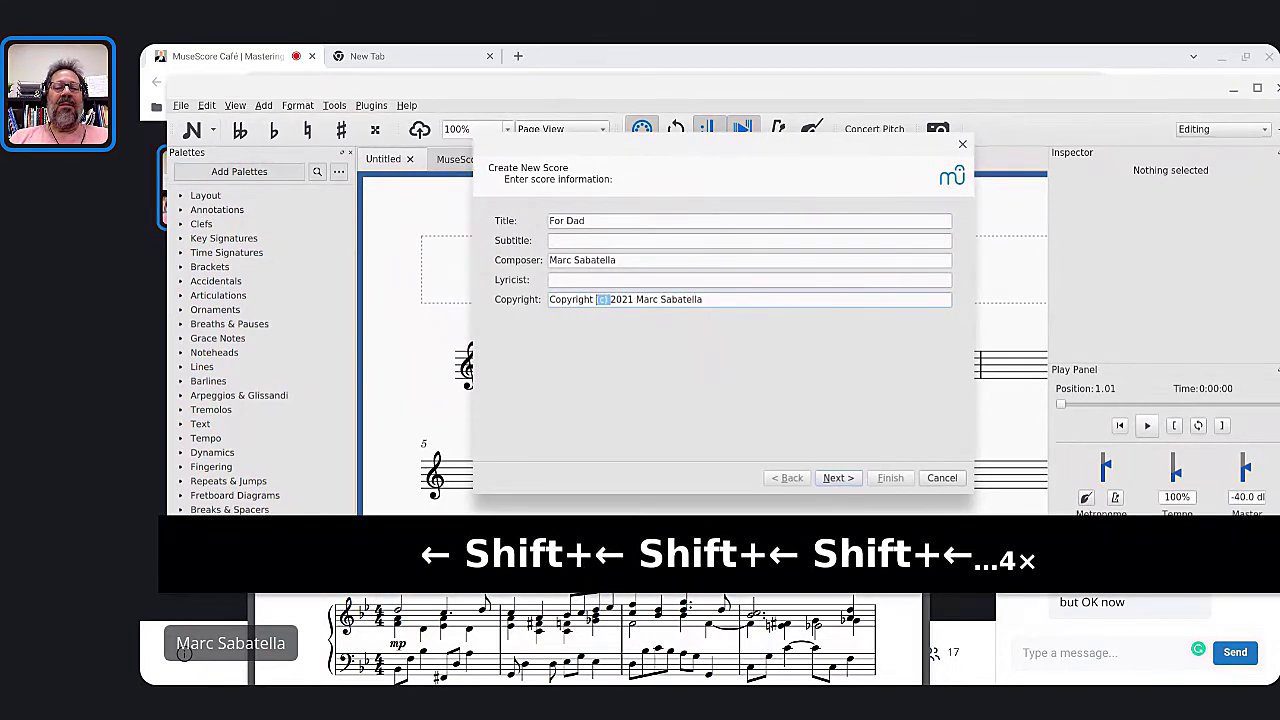
key("BackSpace")
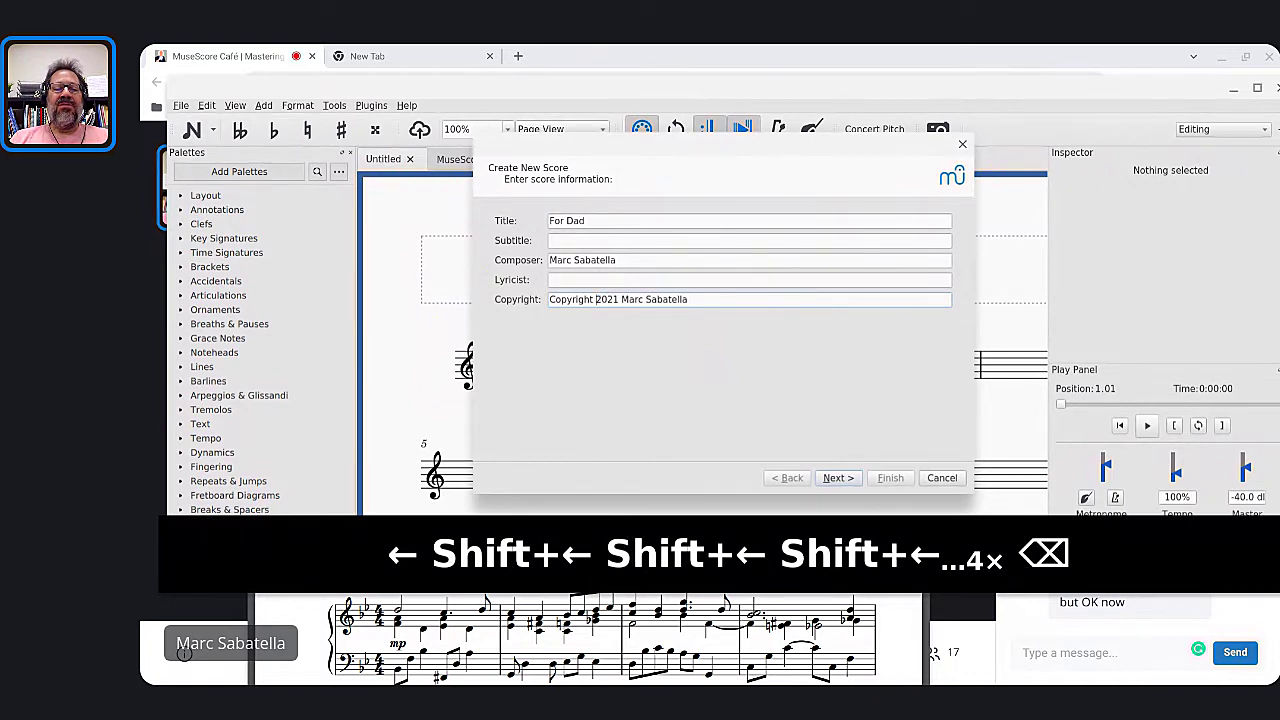
Continue to the template choice and preview the Grand Staff and solo Piano templates
left_click(837, 481)
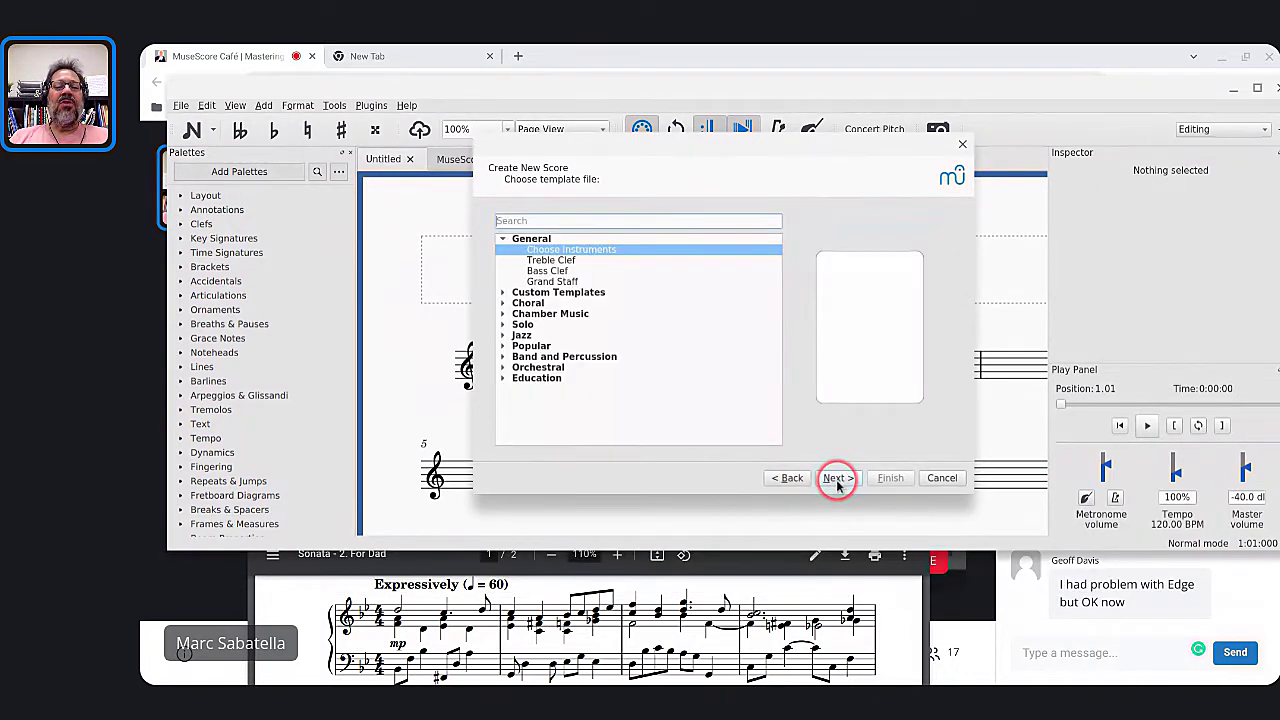
left_click(553, 283)
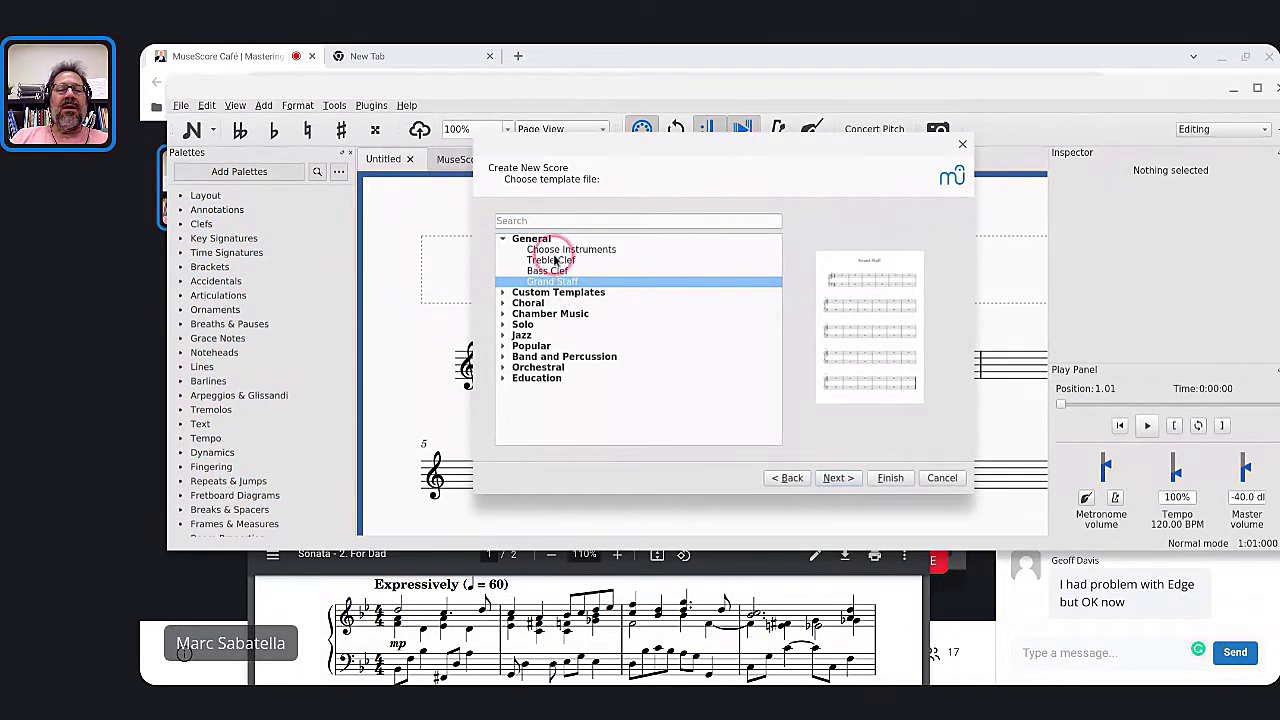
left_click(503, 328)
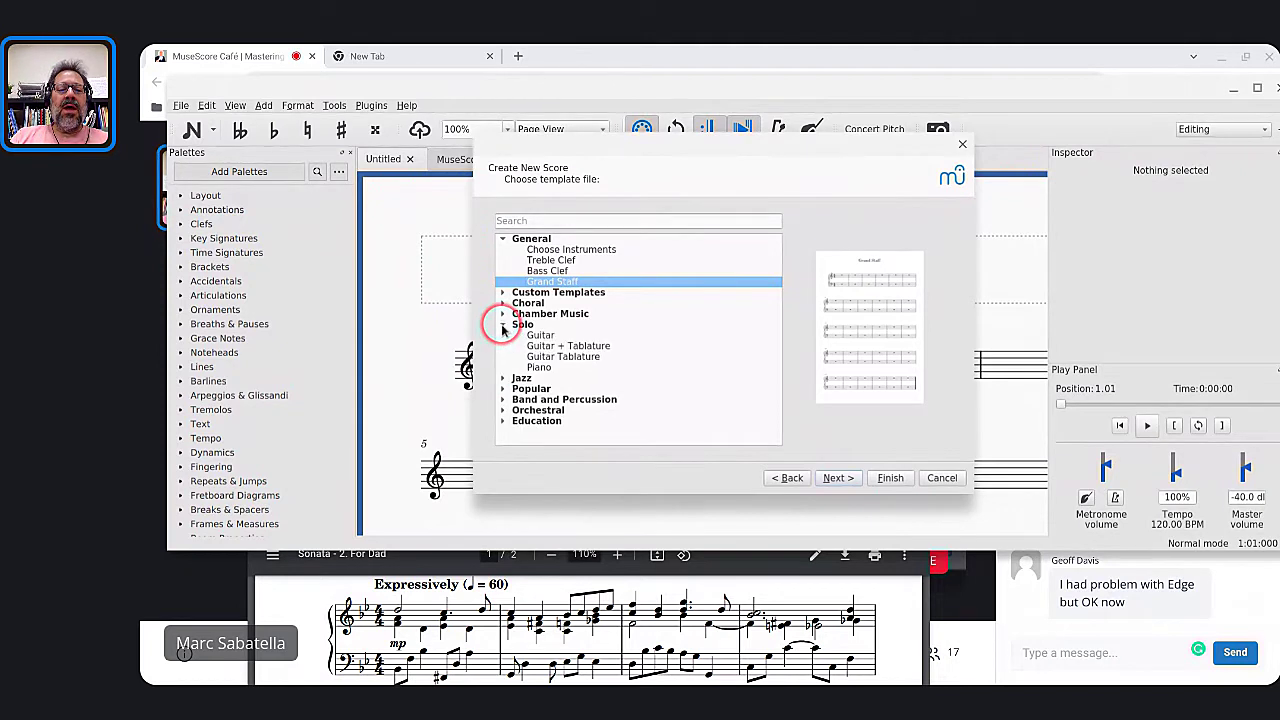
left_click(539, 369)
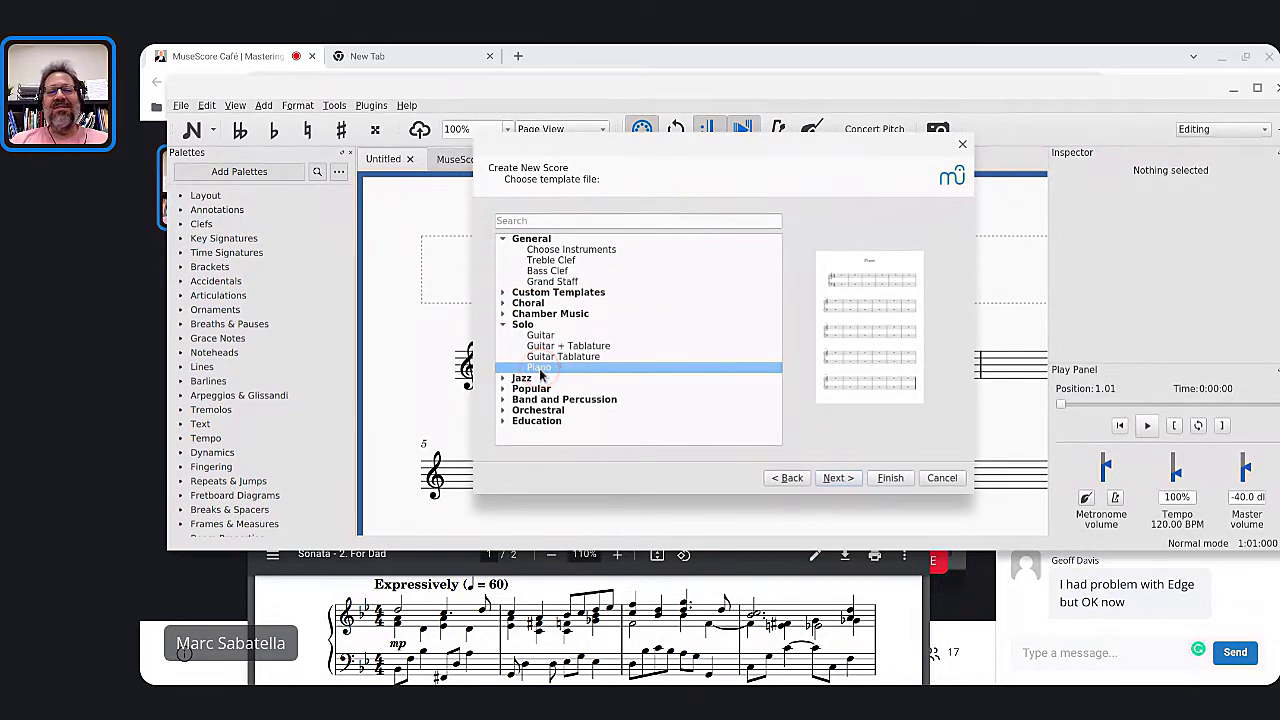
Use the Choose Instruments template and add a Piano from the Keyboards family to the score
left_click(547, 252)
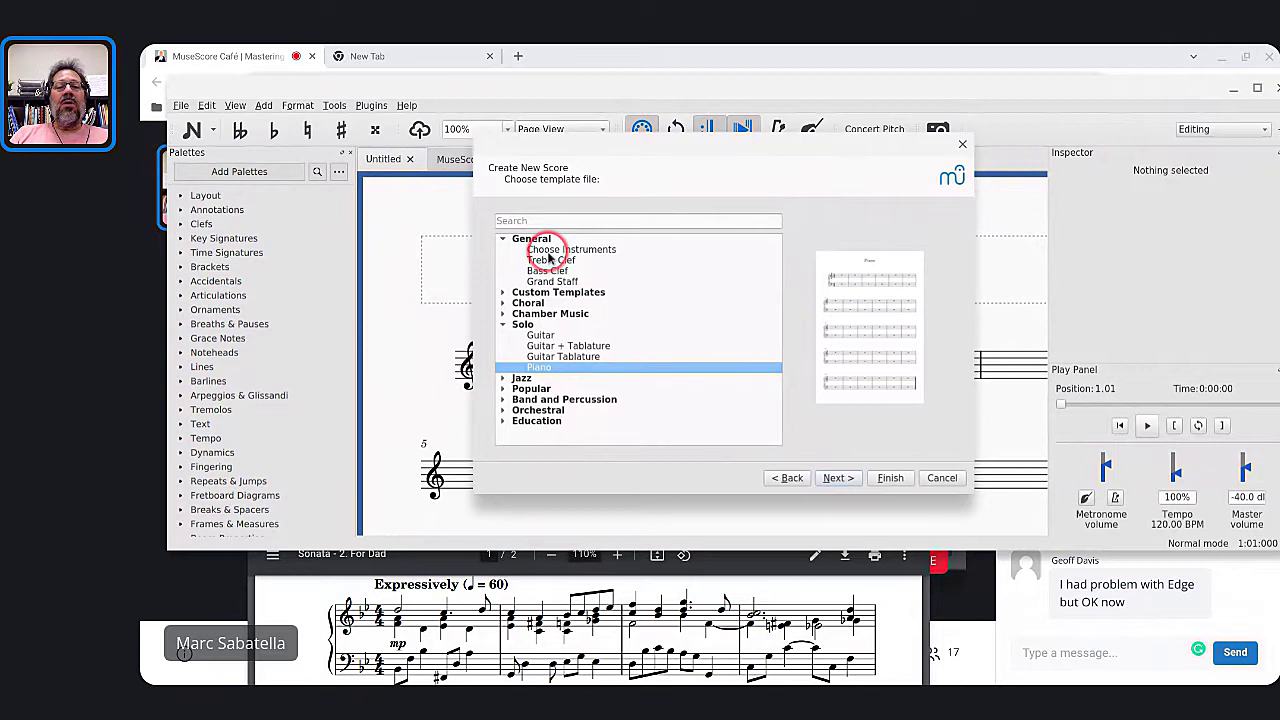
key("Return")
left_click(497, 330)
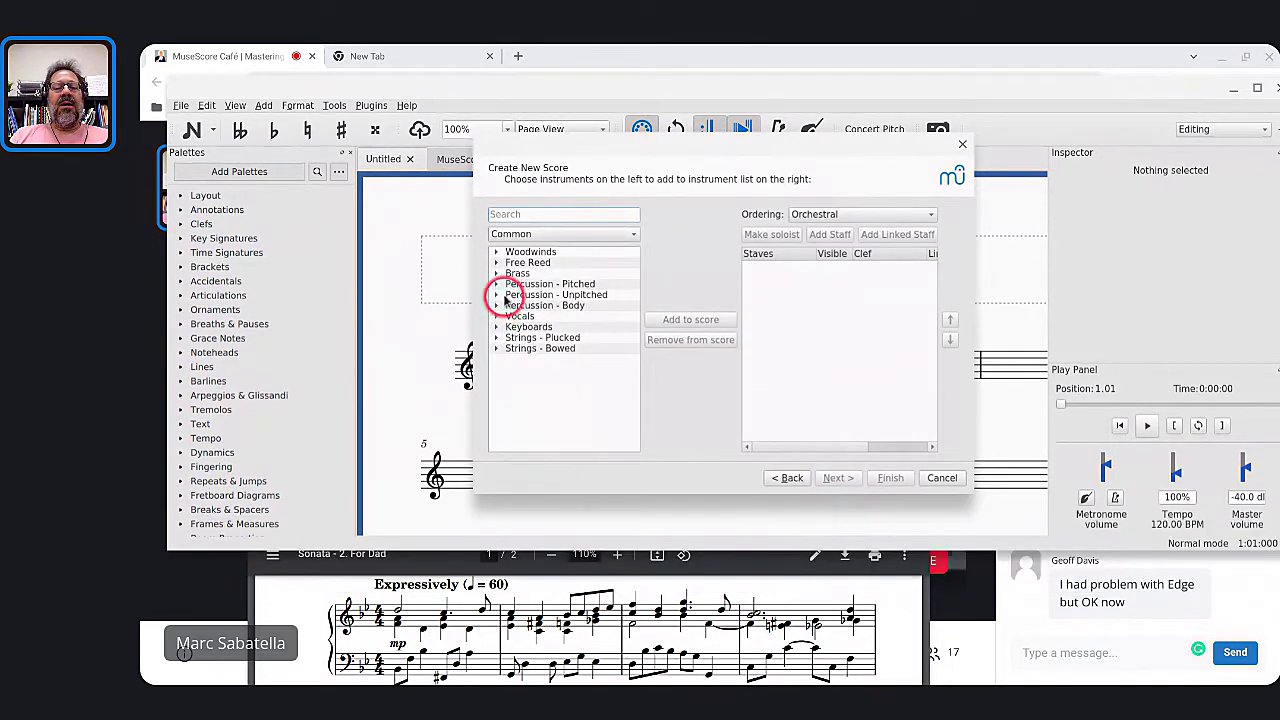
left_click(494, 328)
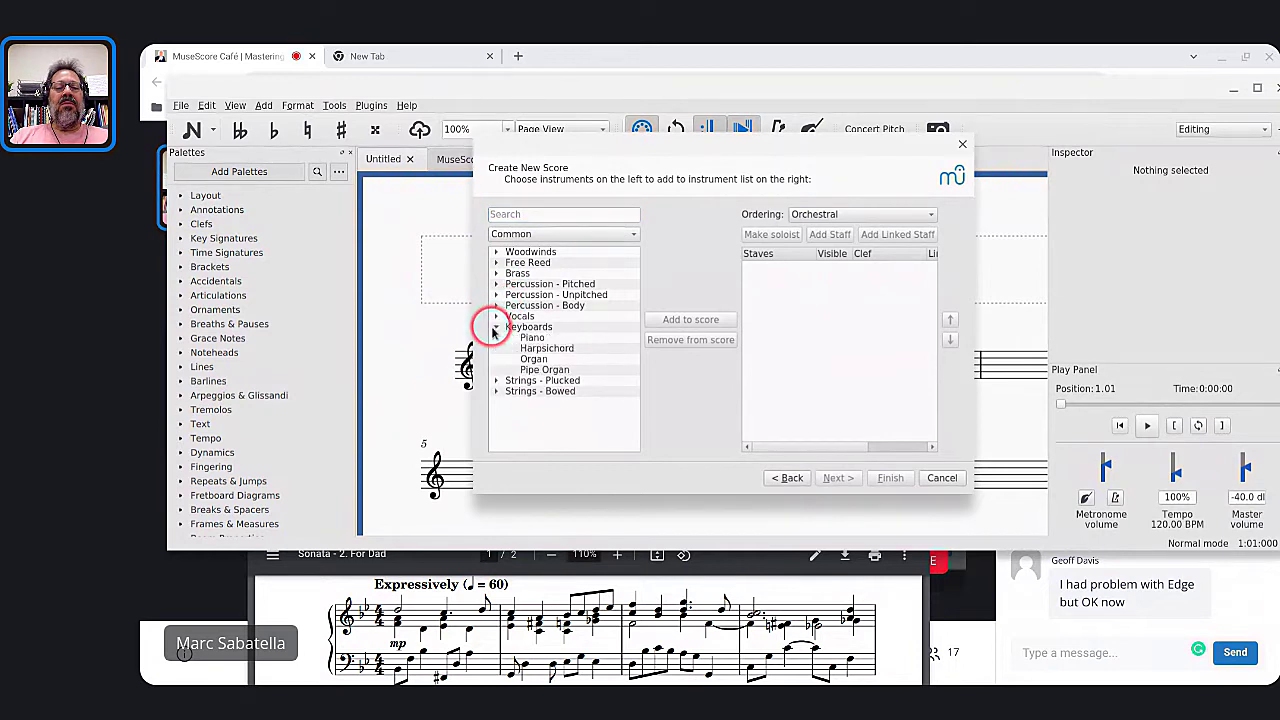
left_click(528, 338)
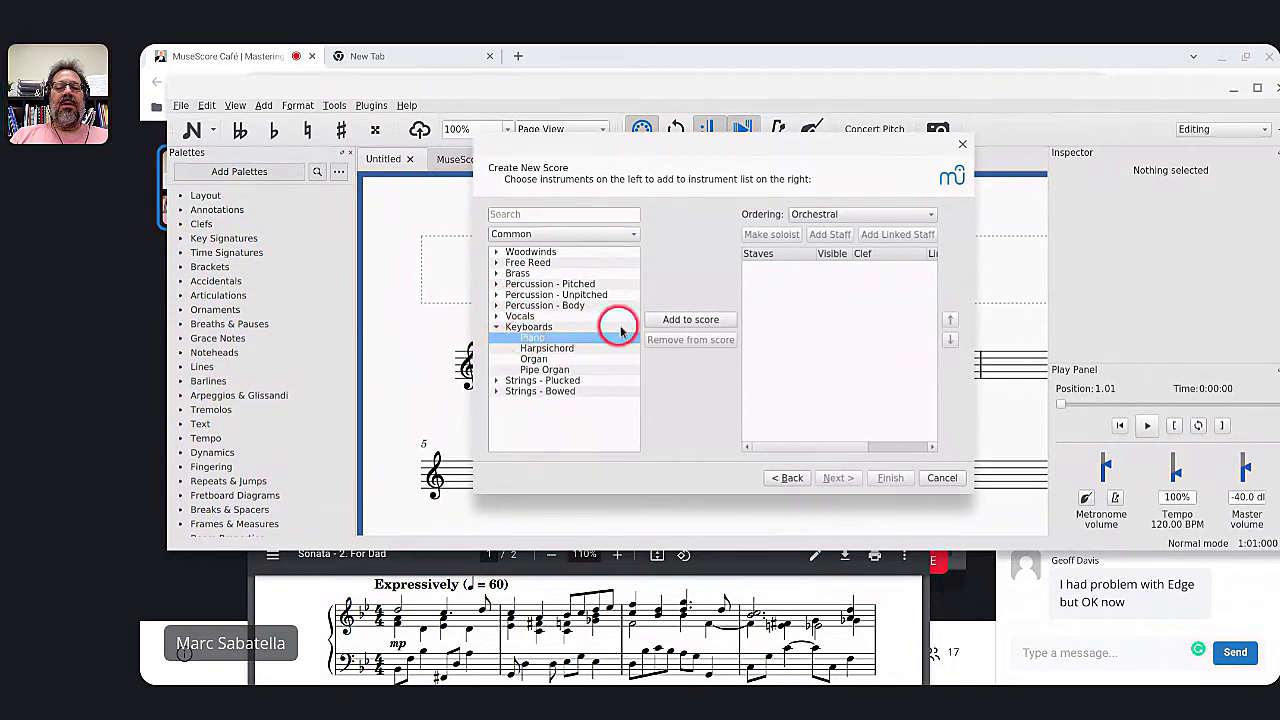
left_click(671, 321)
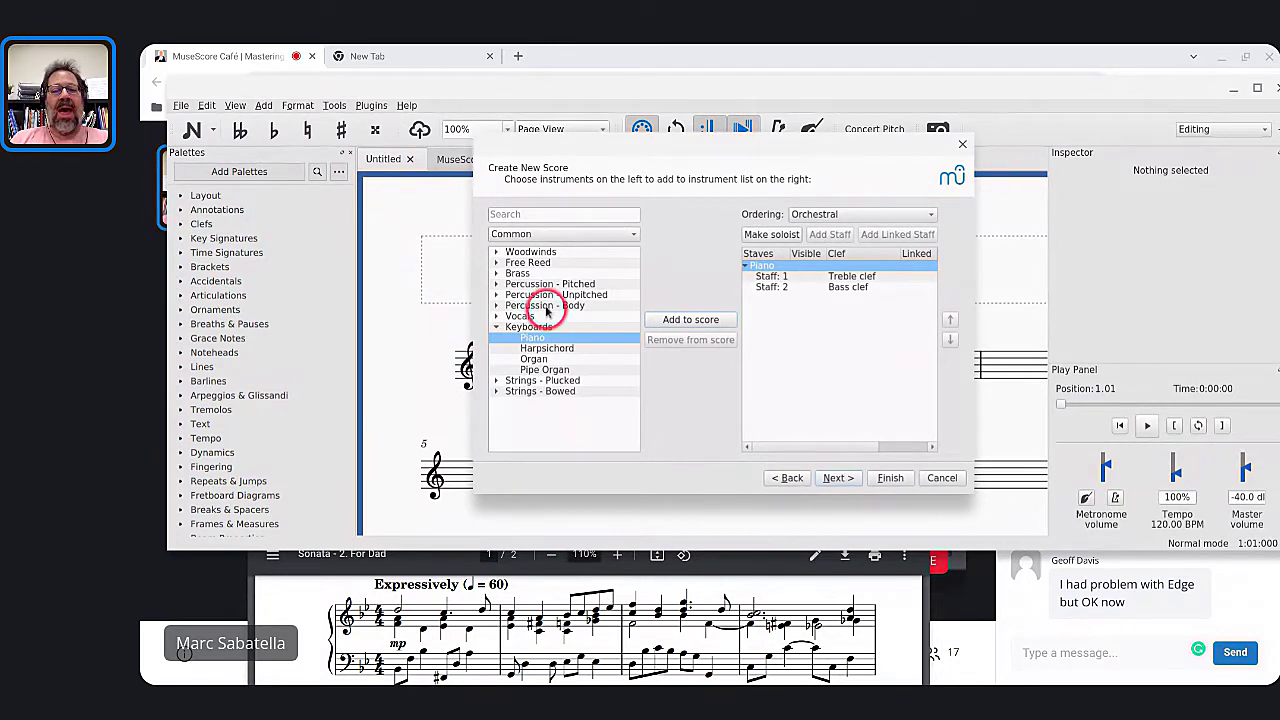
Continue to the key signature choice and pick the key signature with two flats
left_click(846, 479)
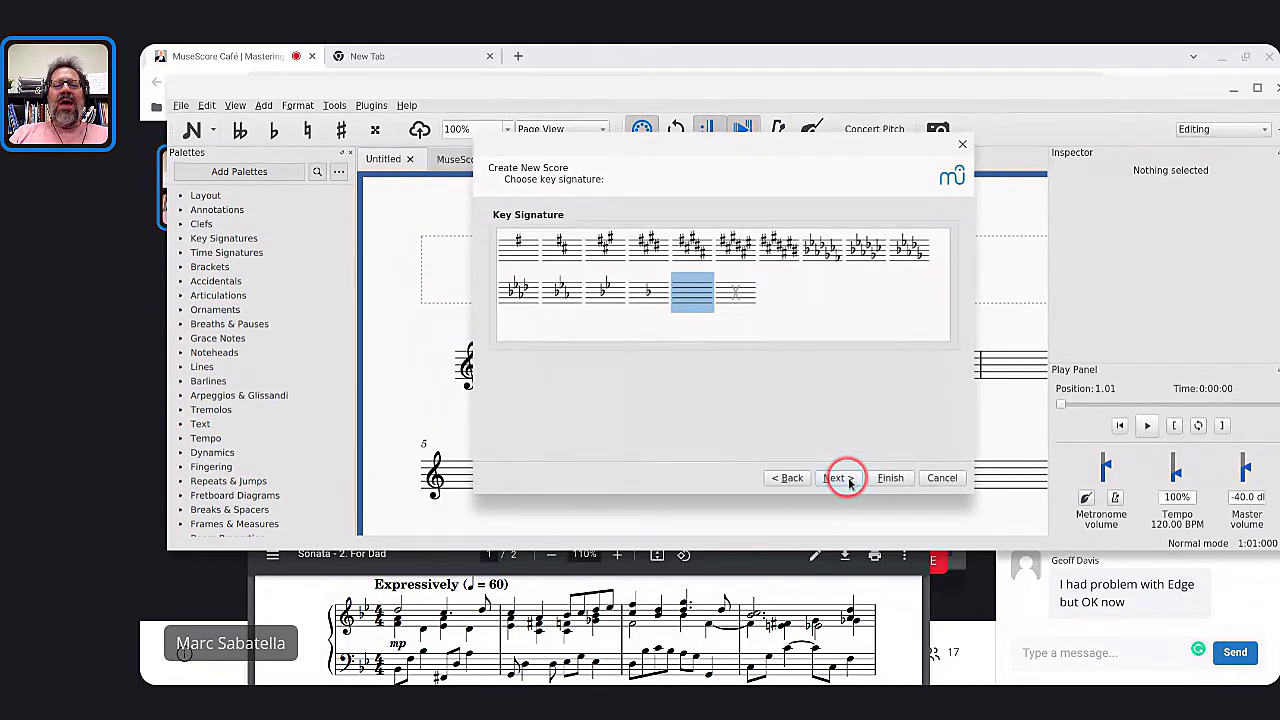
left_click(604, 292)
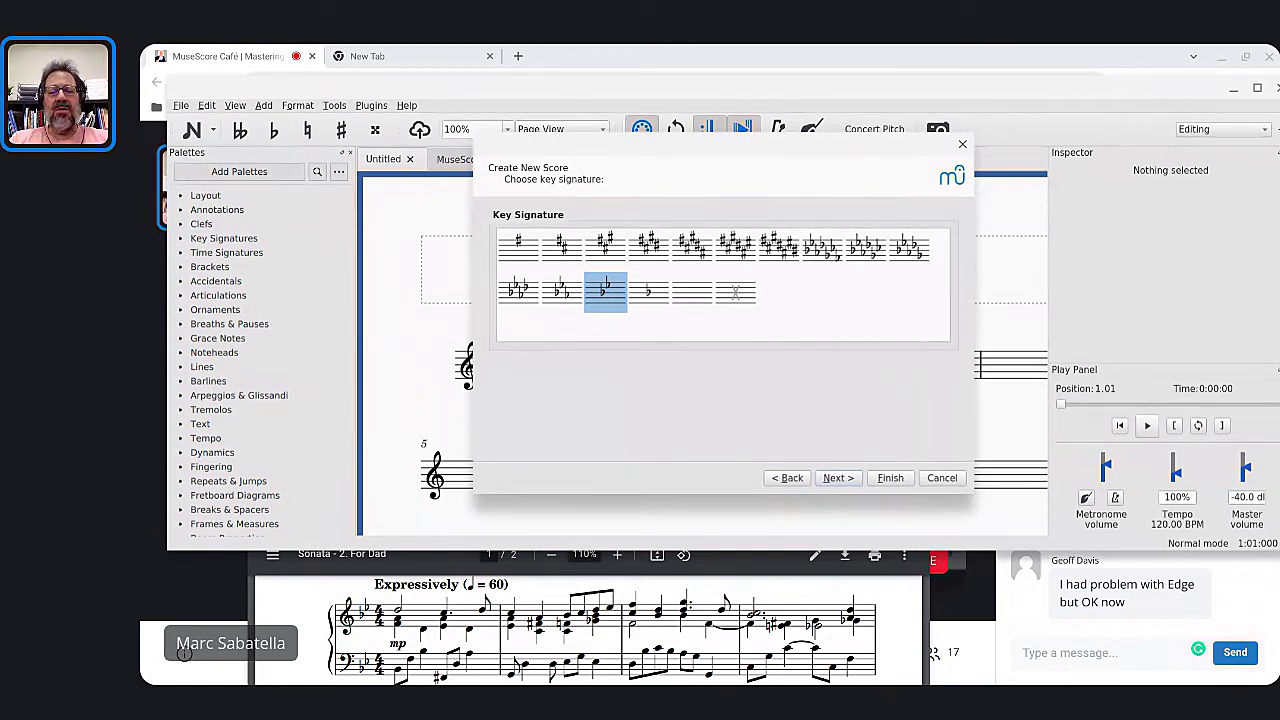
left_click(605, 292)
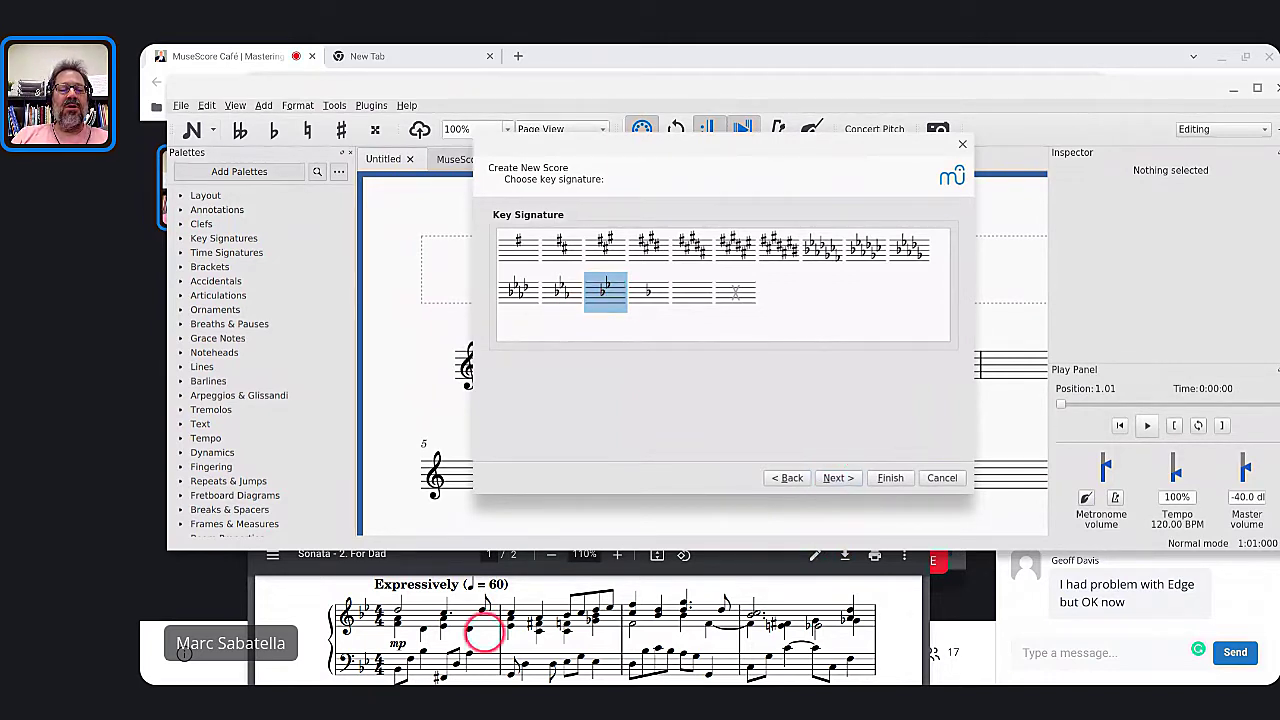
Continue to the time signature and tempo settings and enable a tempo of 60 BPM
left_click(833, 479)
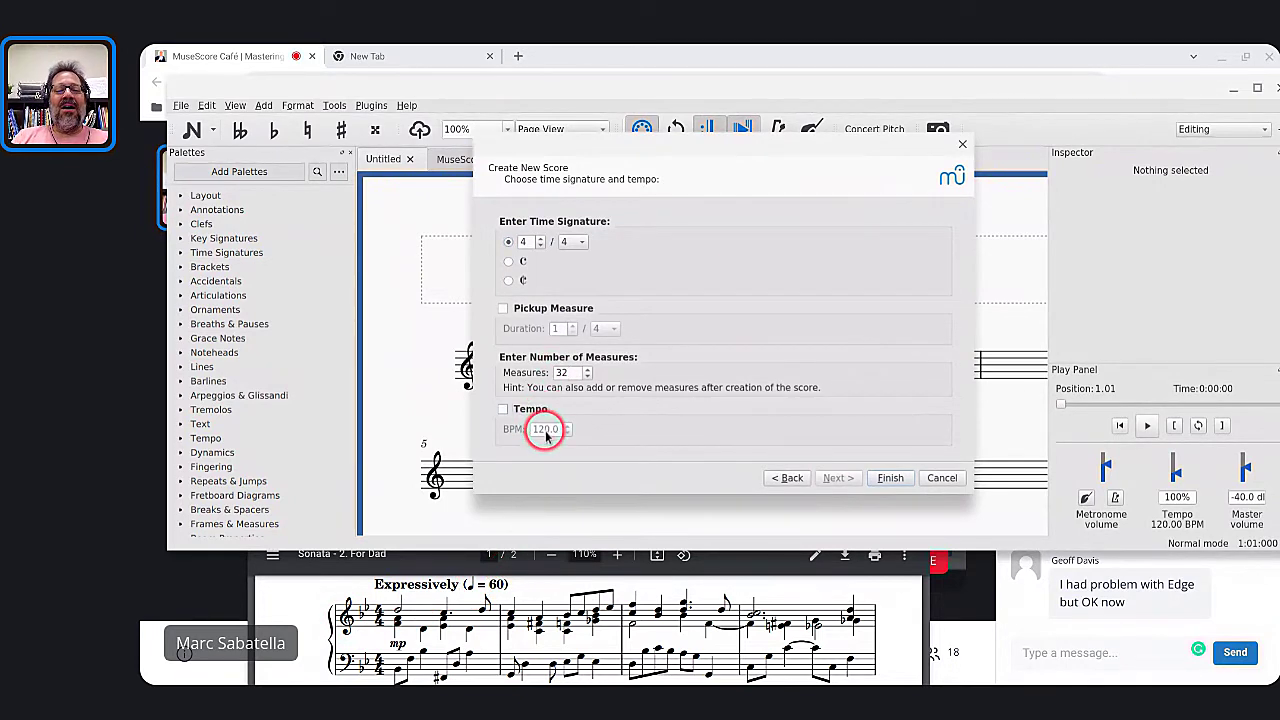
left_click(503, 410)
left_click(534, 429)
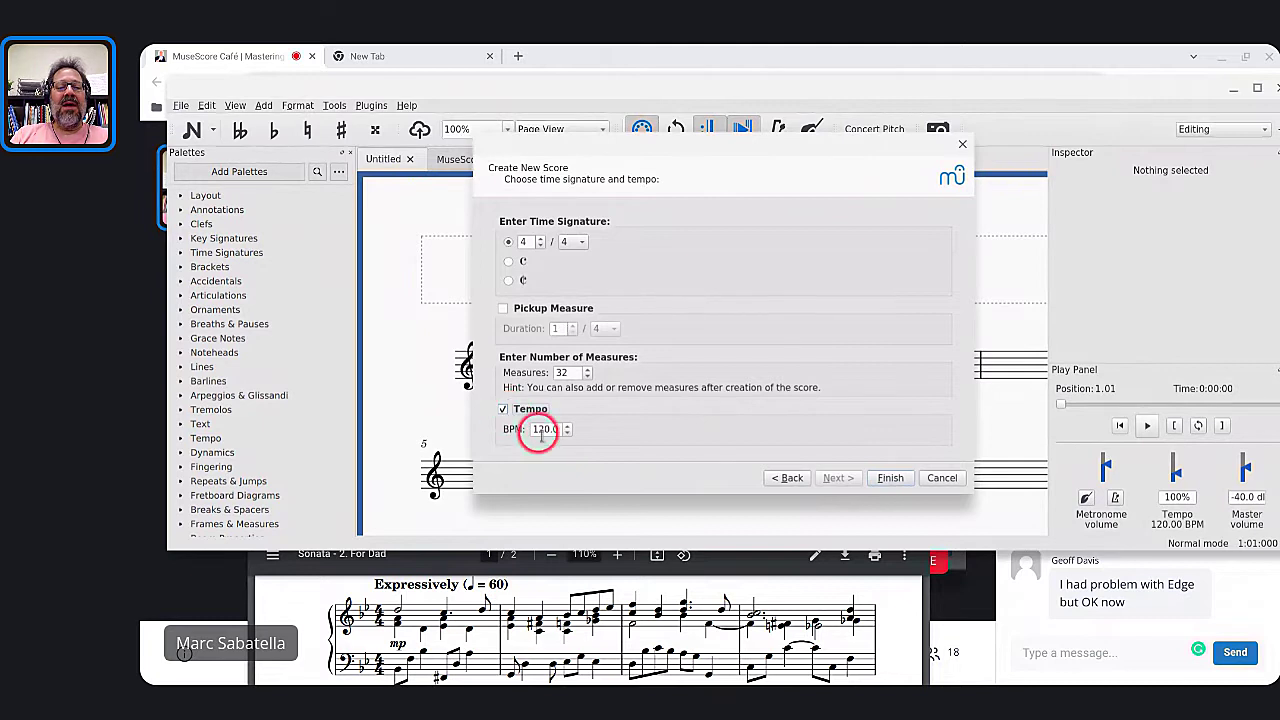
key("shift+Right")
key("shift+Right")
type("60")
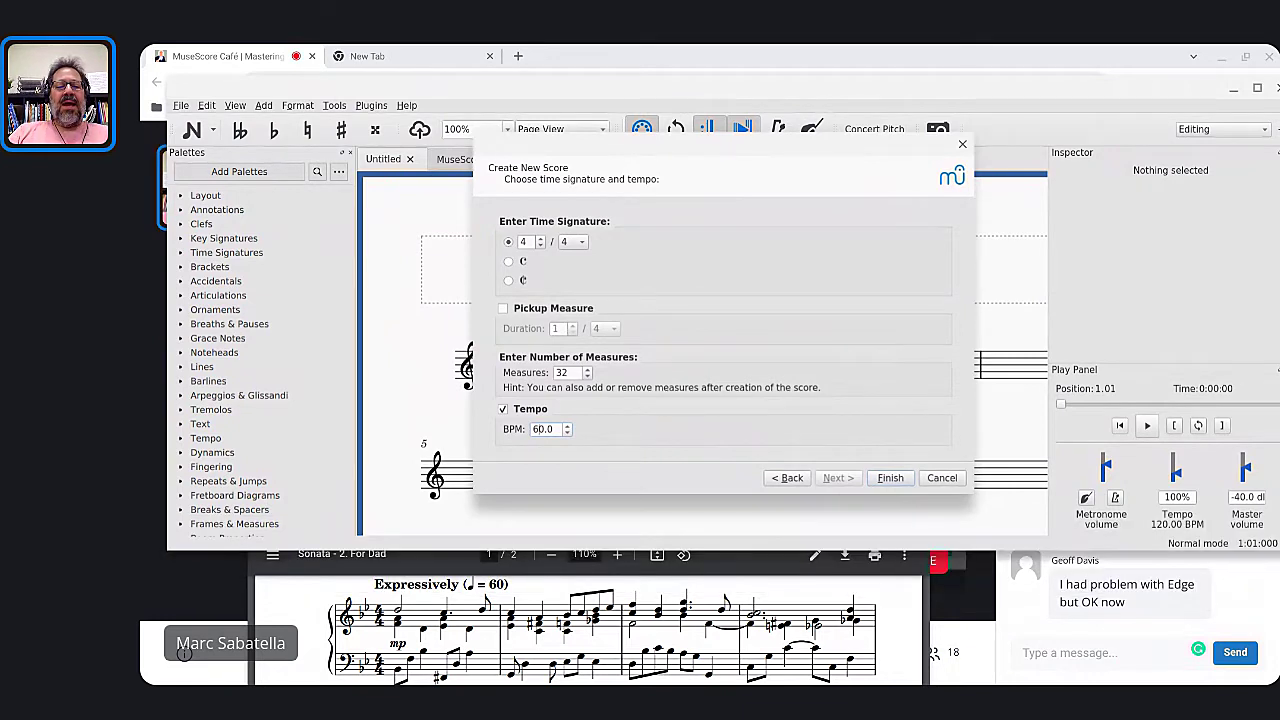
Set the number of measures to 40 and finish creating the score
left_click(571, 372)
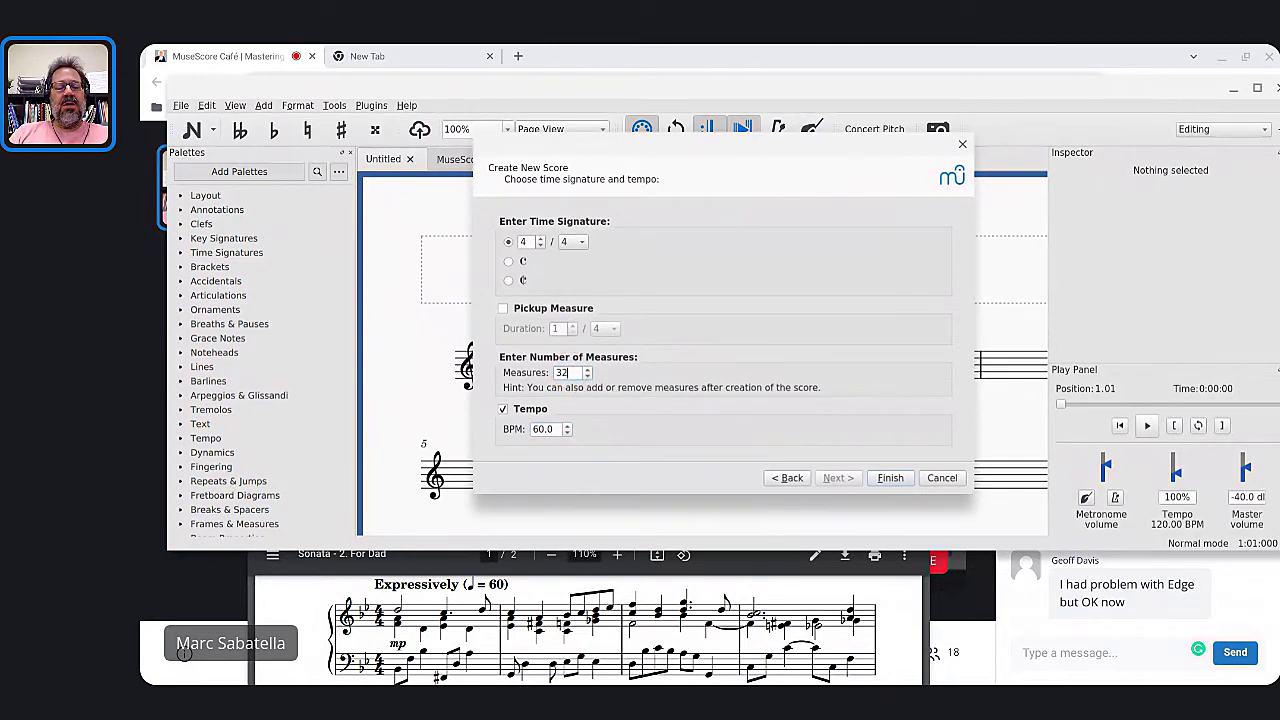
key("ctrl+a")
type("40")
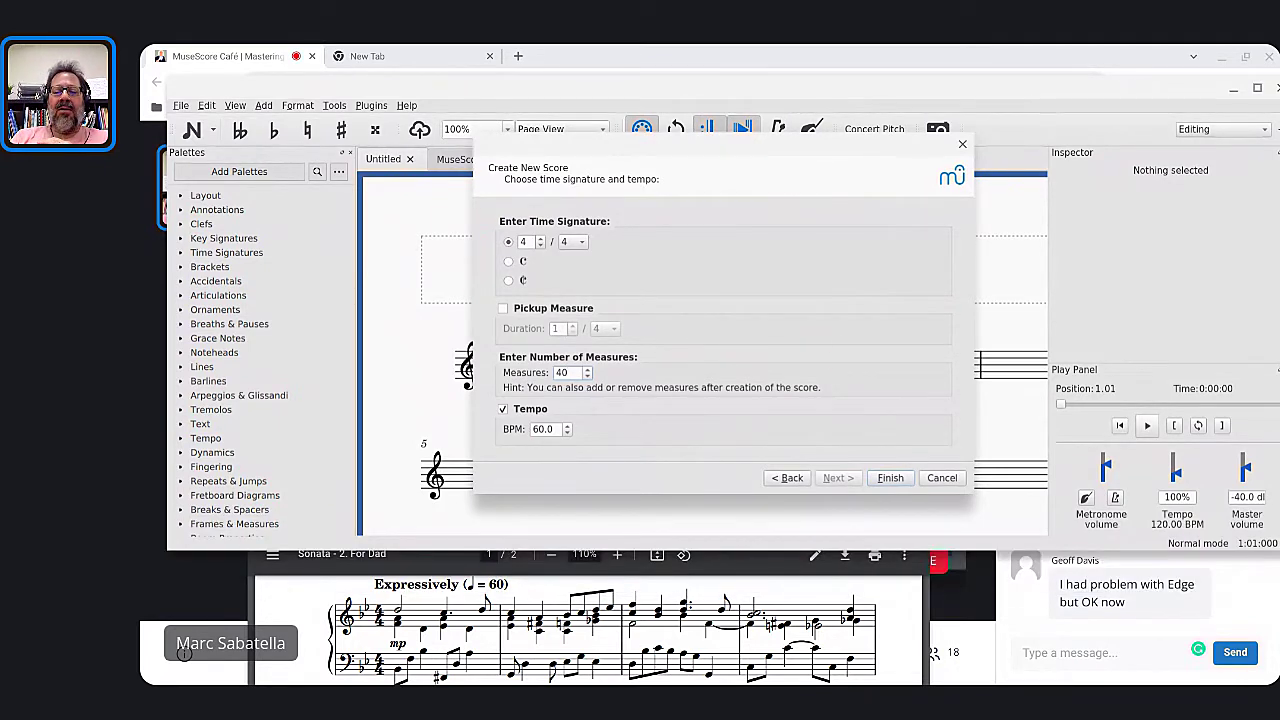
left_click(890, 477)
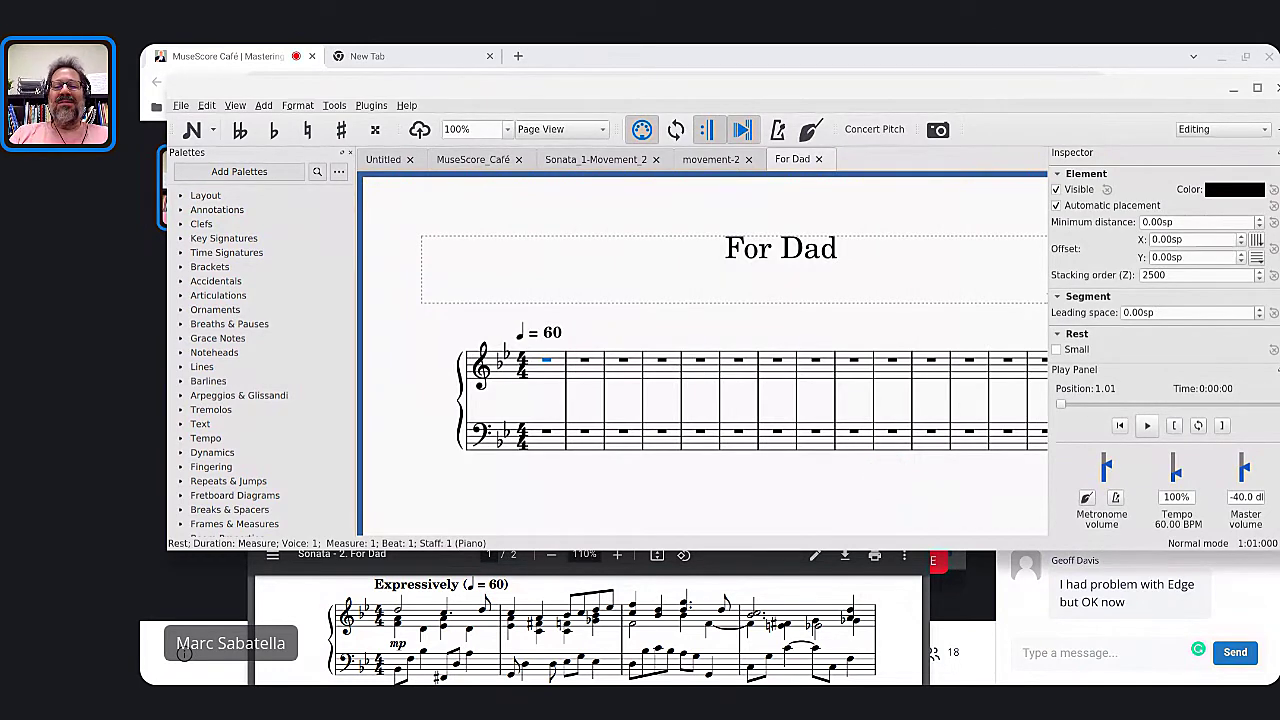
Switch to the Live Chat window and read the latest messages
key("alt+Tab")
key("Tab")
key("Tab")
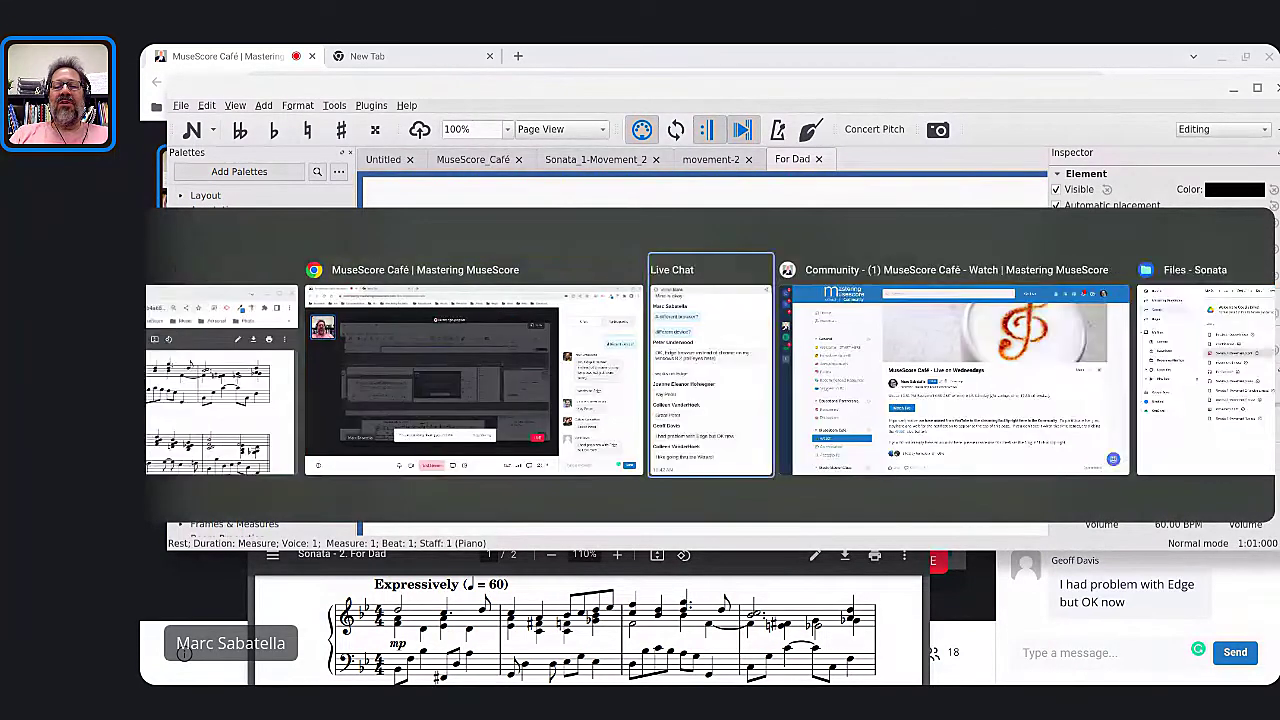
left_click(1063, 400)
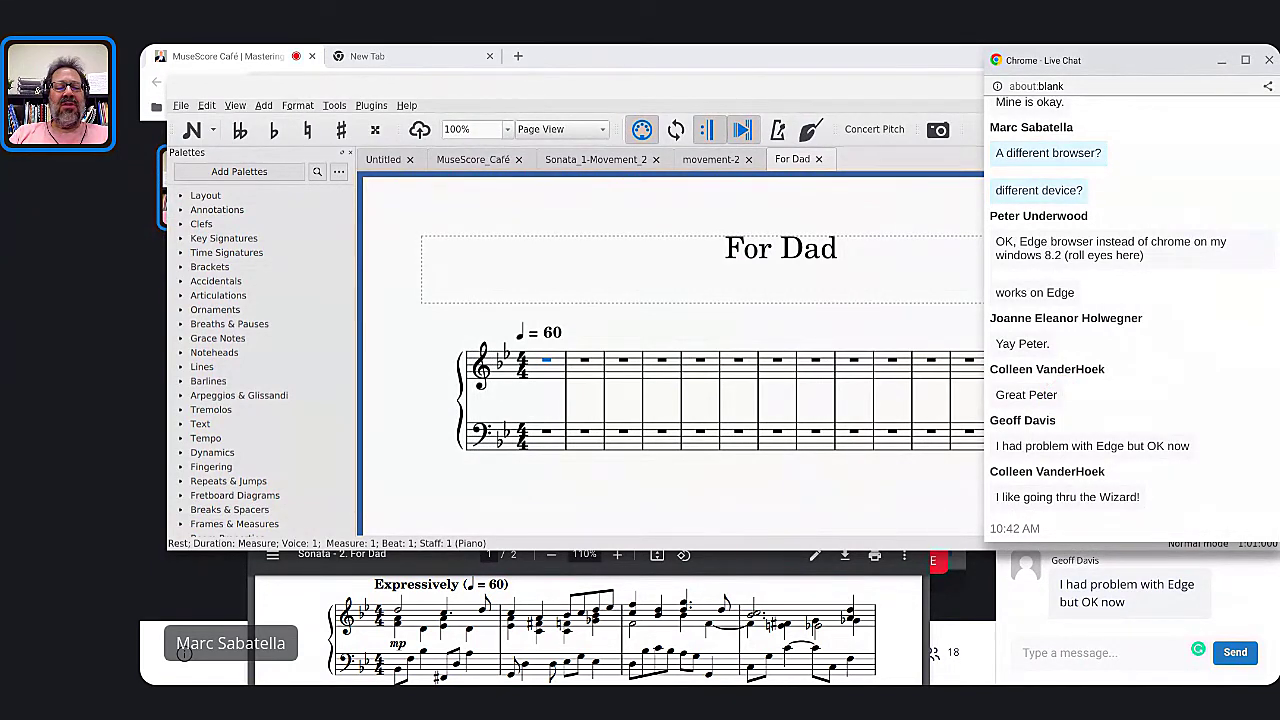
Insert "Expressively" followed by a space before the quarter note in the tempo marking
double_click(519, 337)
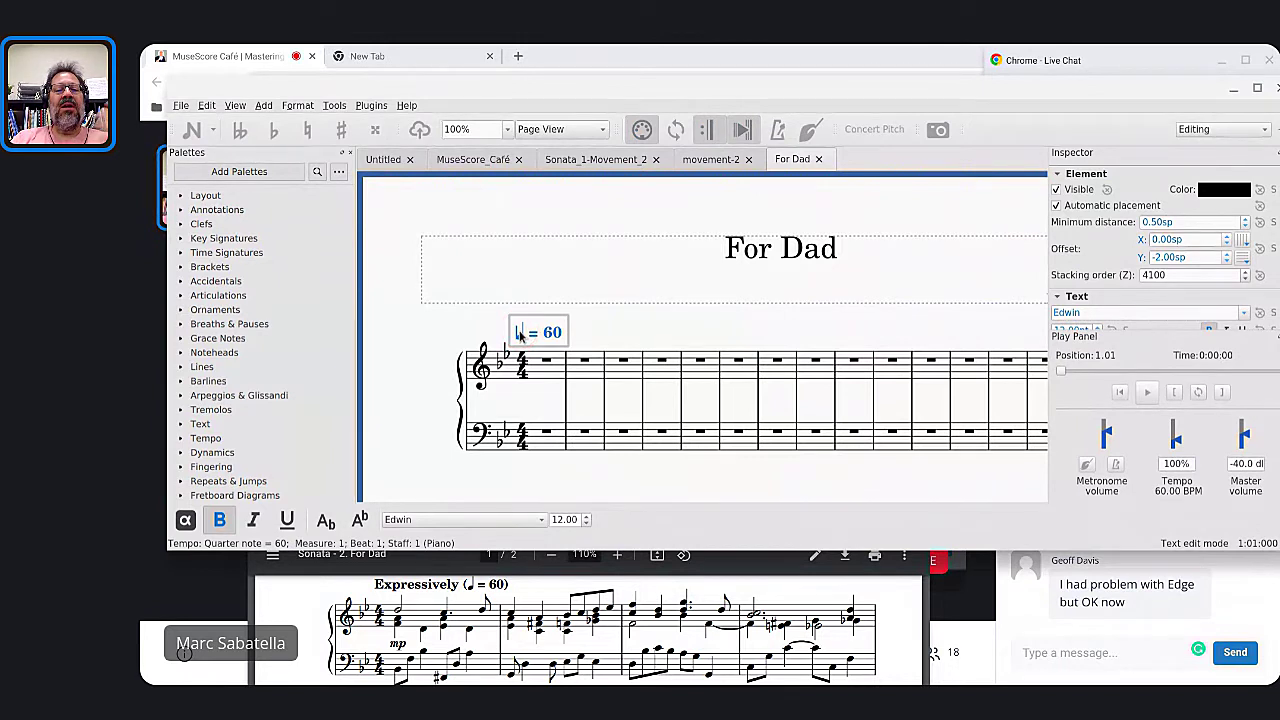
type("Expressively")
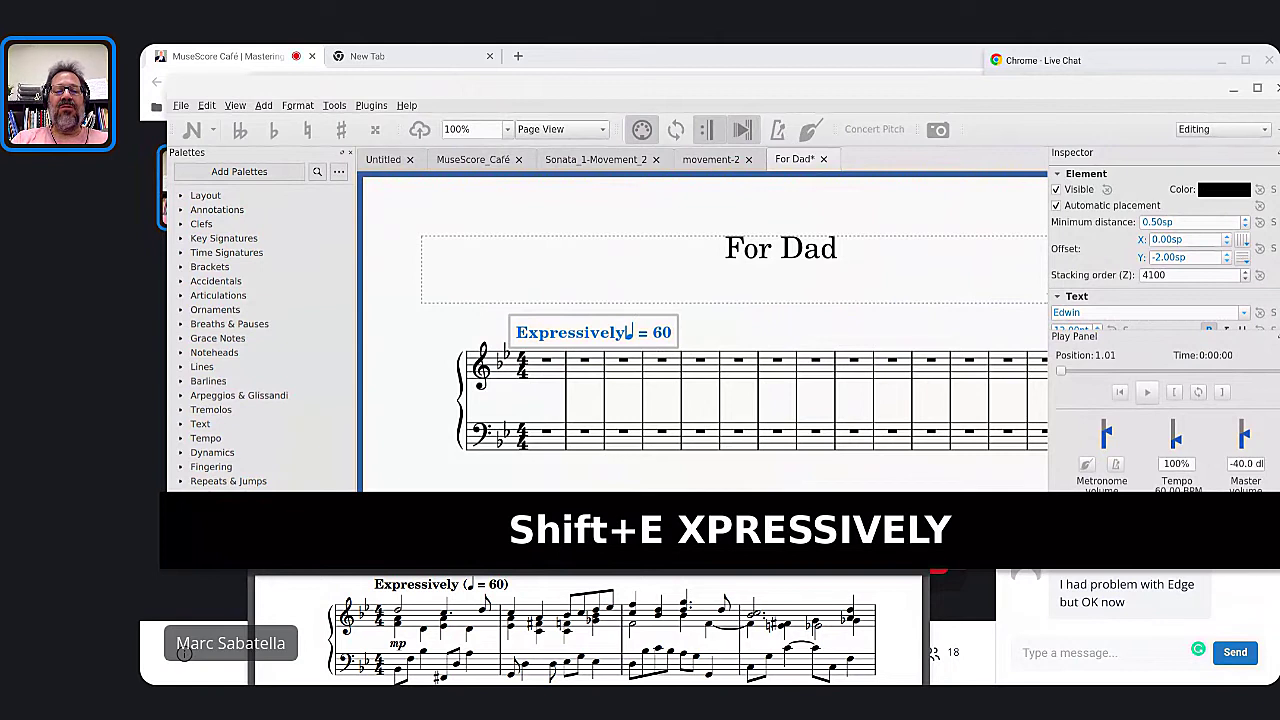
key("Escape")
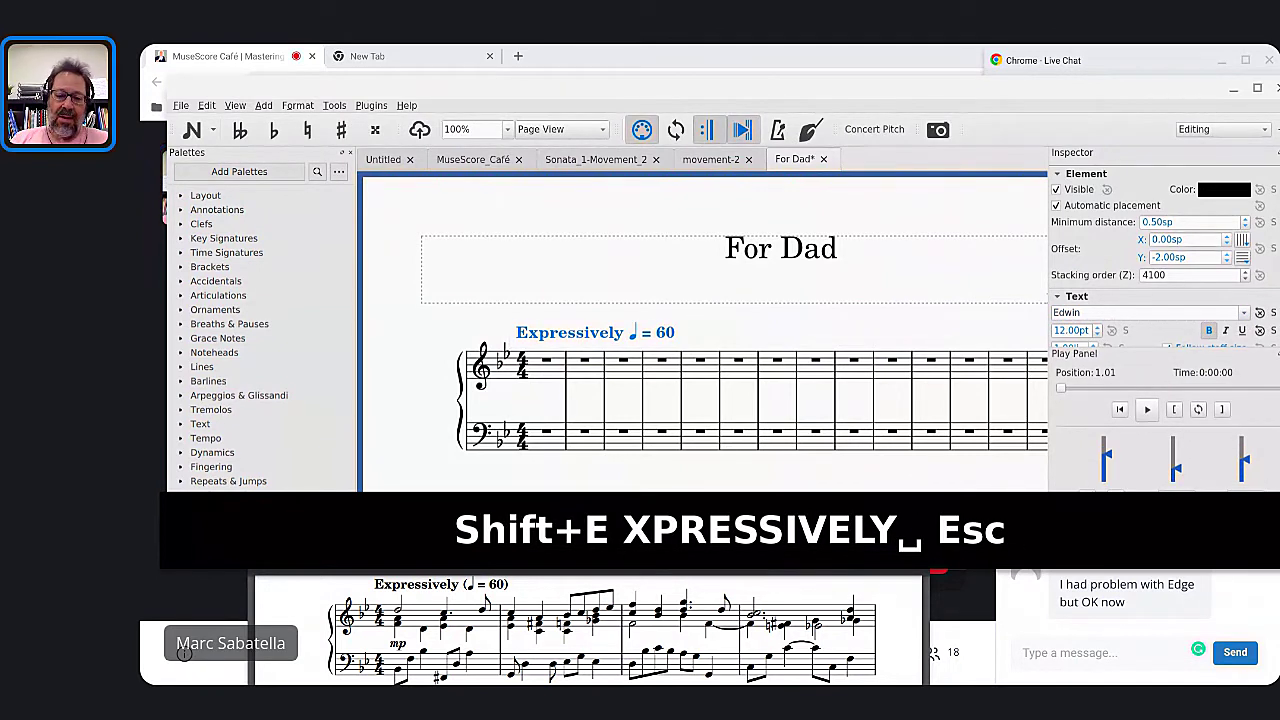
Enclose the quarter note = 60 part of the tempo marking in parentheses
double_click(565, 338)
key("ctrl+Right")
key("End")
type(")")
key("Left")
key("Left")
key("Left")
key("ctrl+Left")
key("ctrl+Left")
key("ctrl+Right")
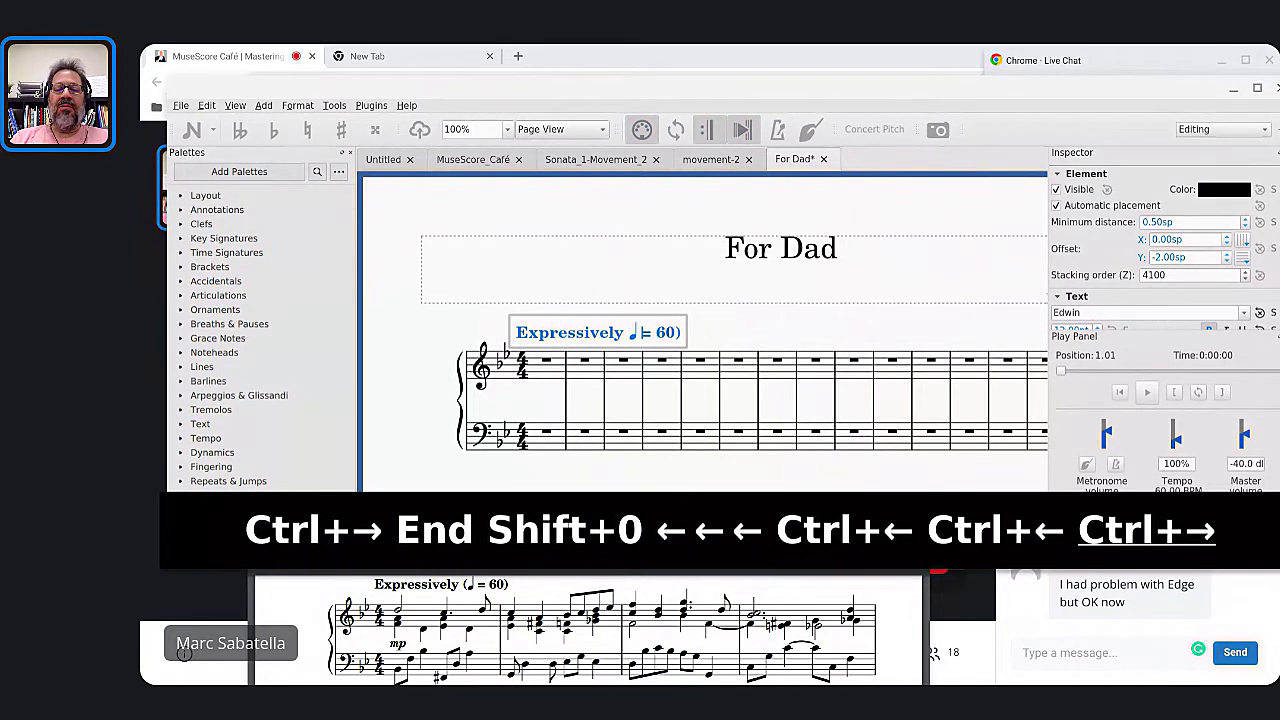
key("ctrl+Right")
key("ctrl+Left")
key("ctrl+Left")
key("ctrl+Left")
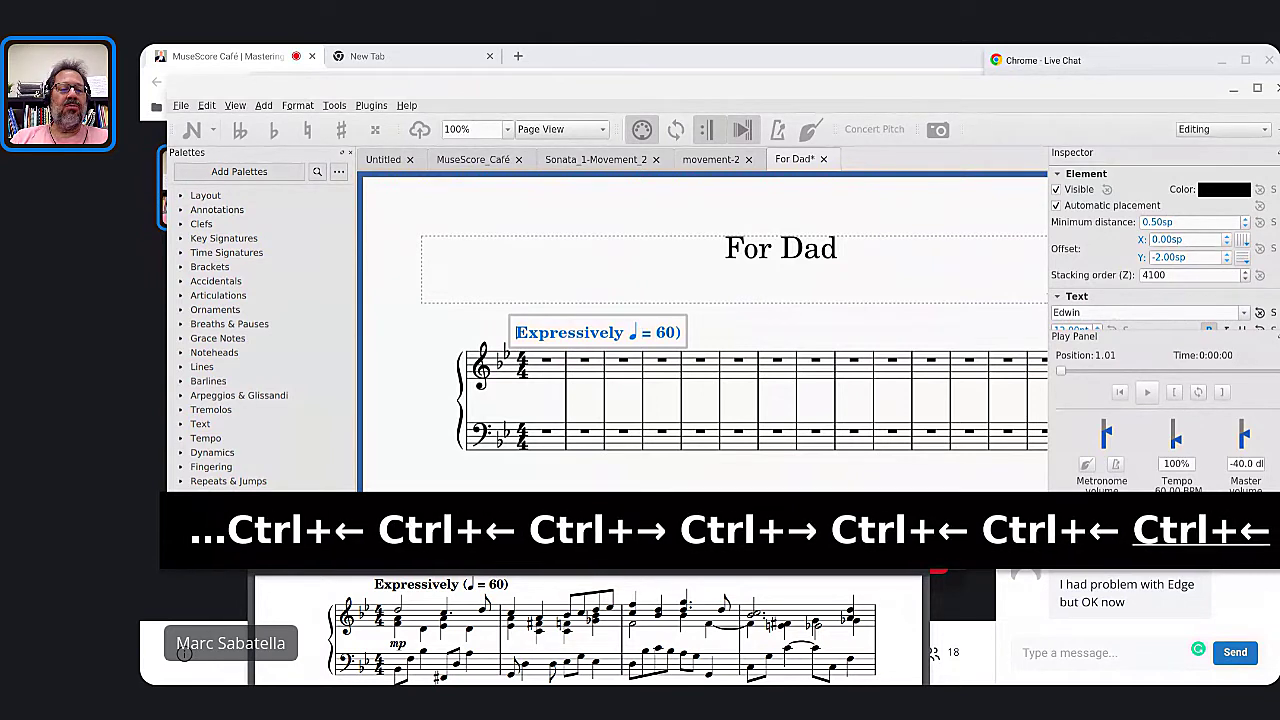
key("ctrl+Right")
type("(")
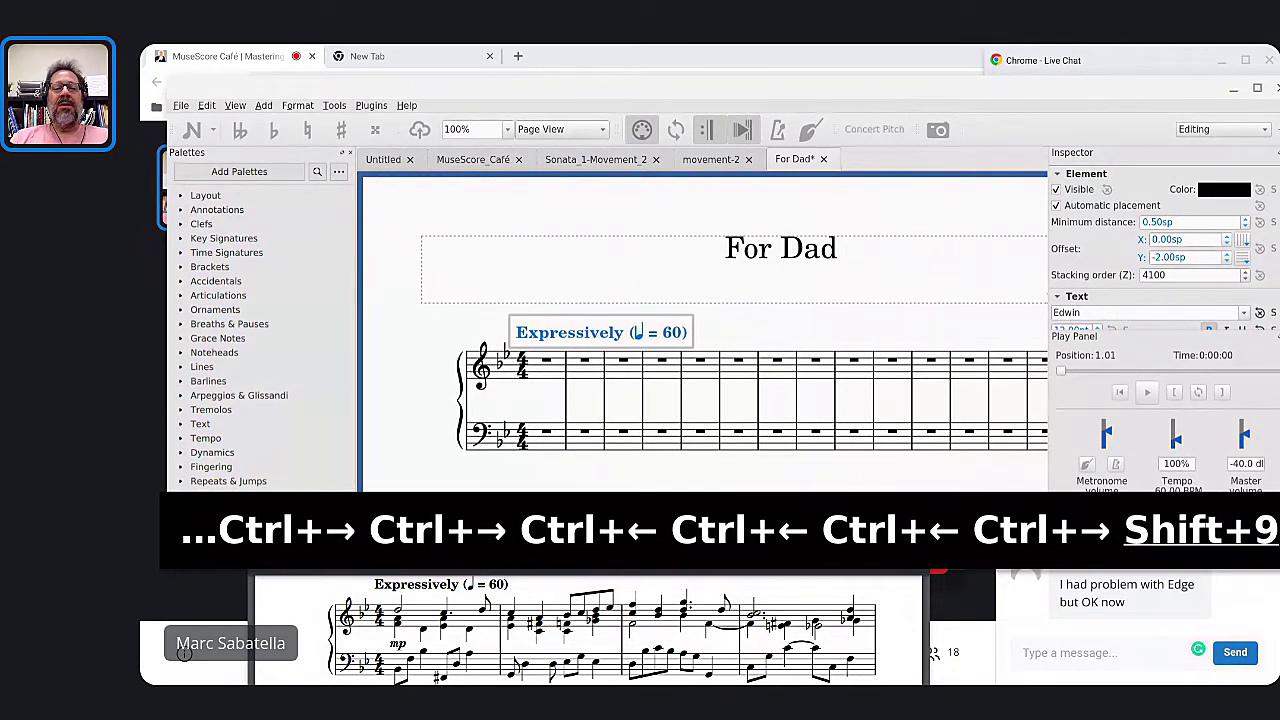
key("Left")
key("Left")
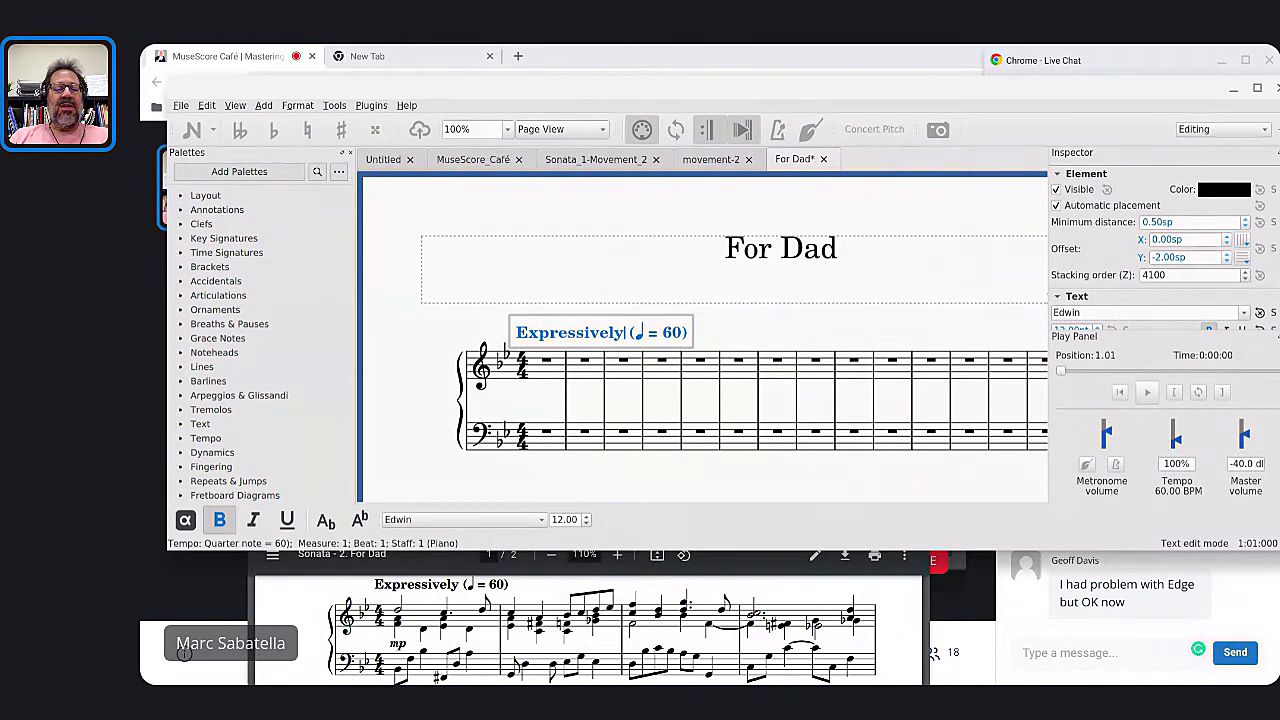
key("Escape")
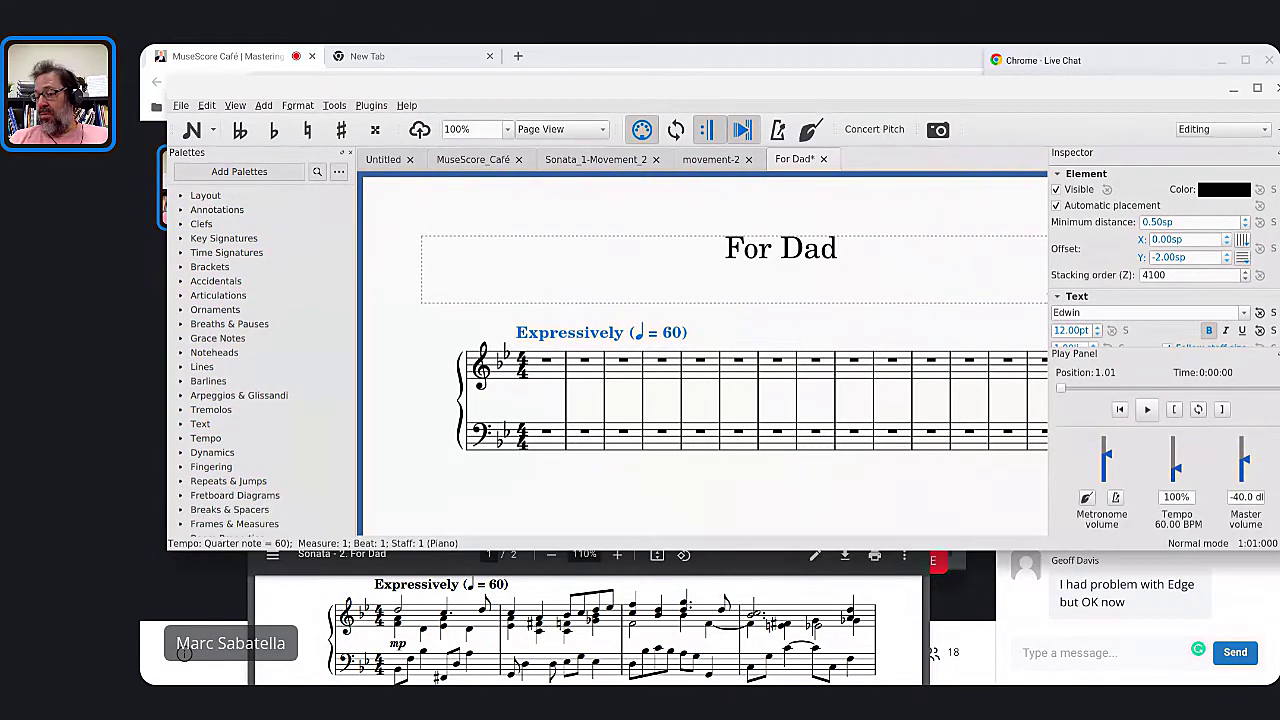
Save the score as For_Dad.mscz in the Mastering MuseScore/Cafe/2022 folder
key("ctrl+s")
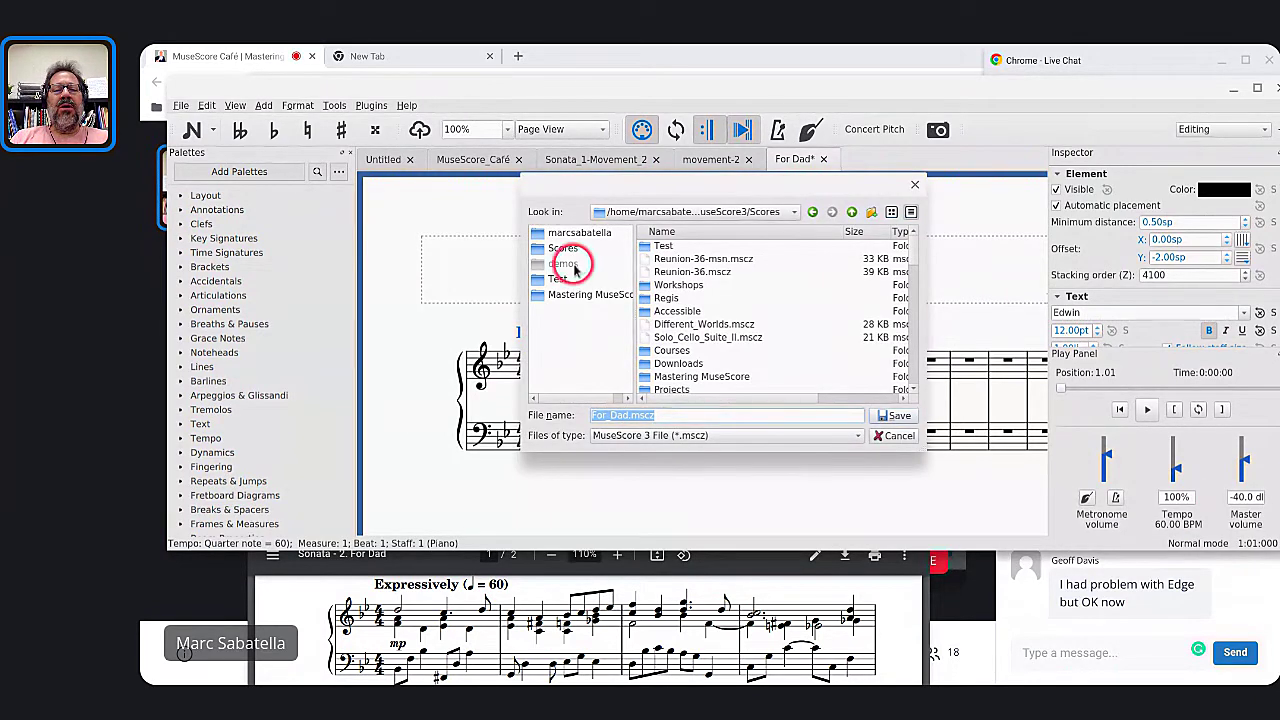
left_click(578, 297)
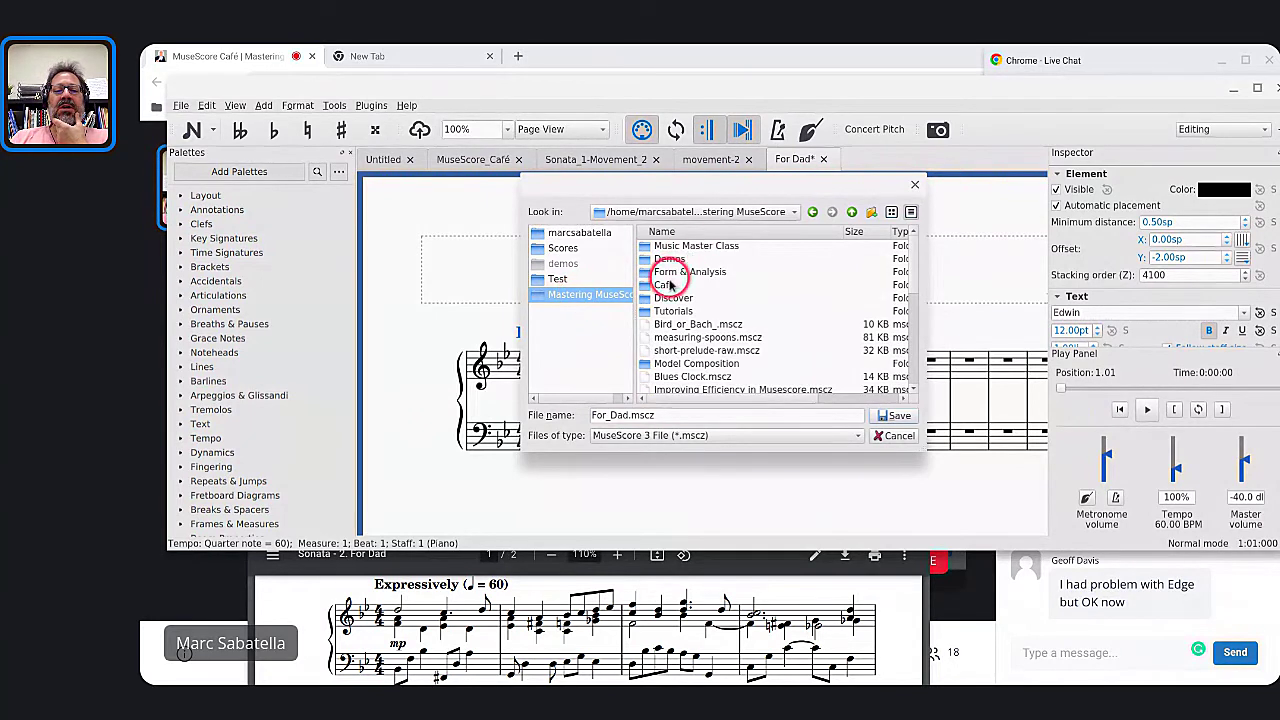
double_click(666, 286)
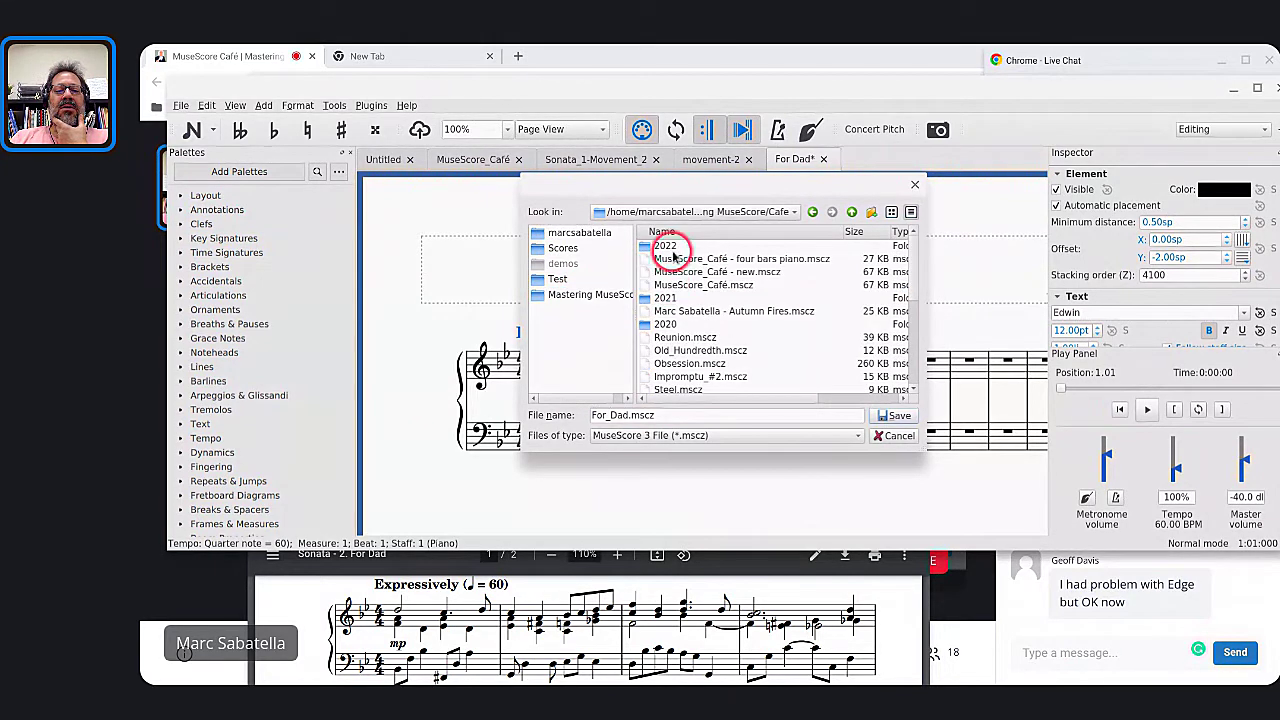
double_click(665, 246)
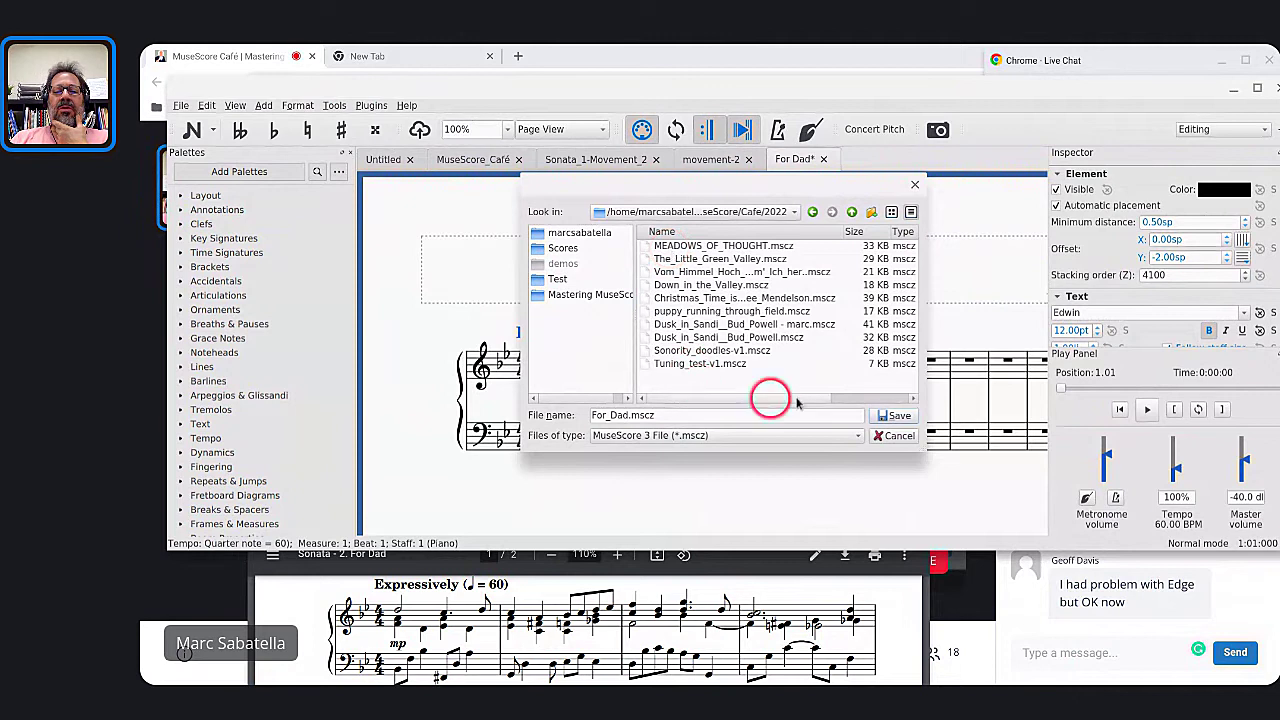
left_click(884, 416)
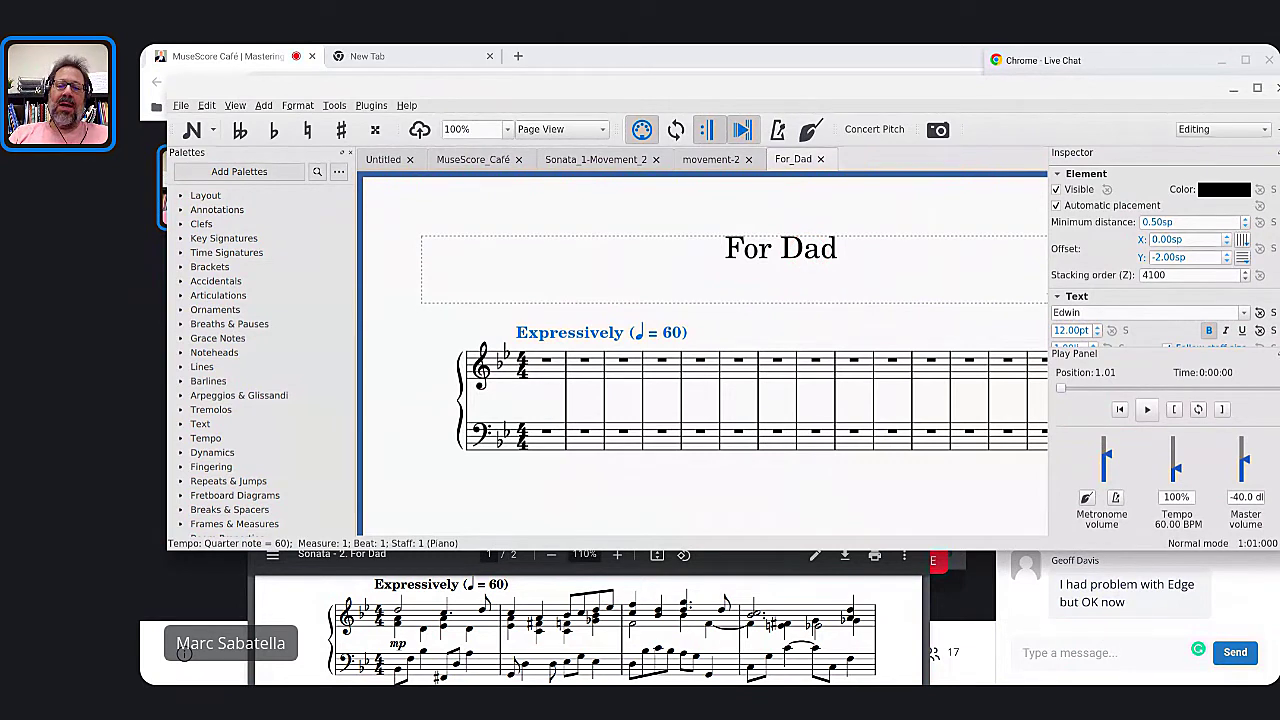
Insert a © symbol from the common symbols at the end of the title and cut it to the clipboard
double_click(809, 252)
key("End")
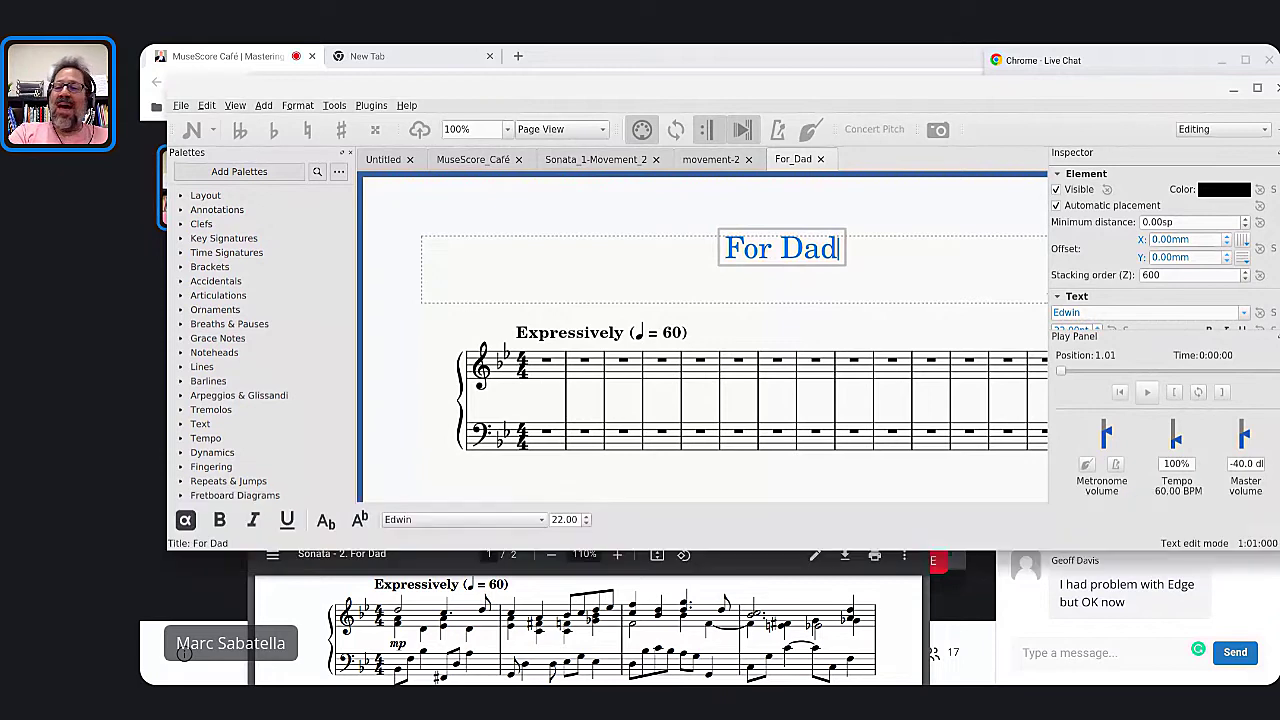
key("F2")
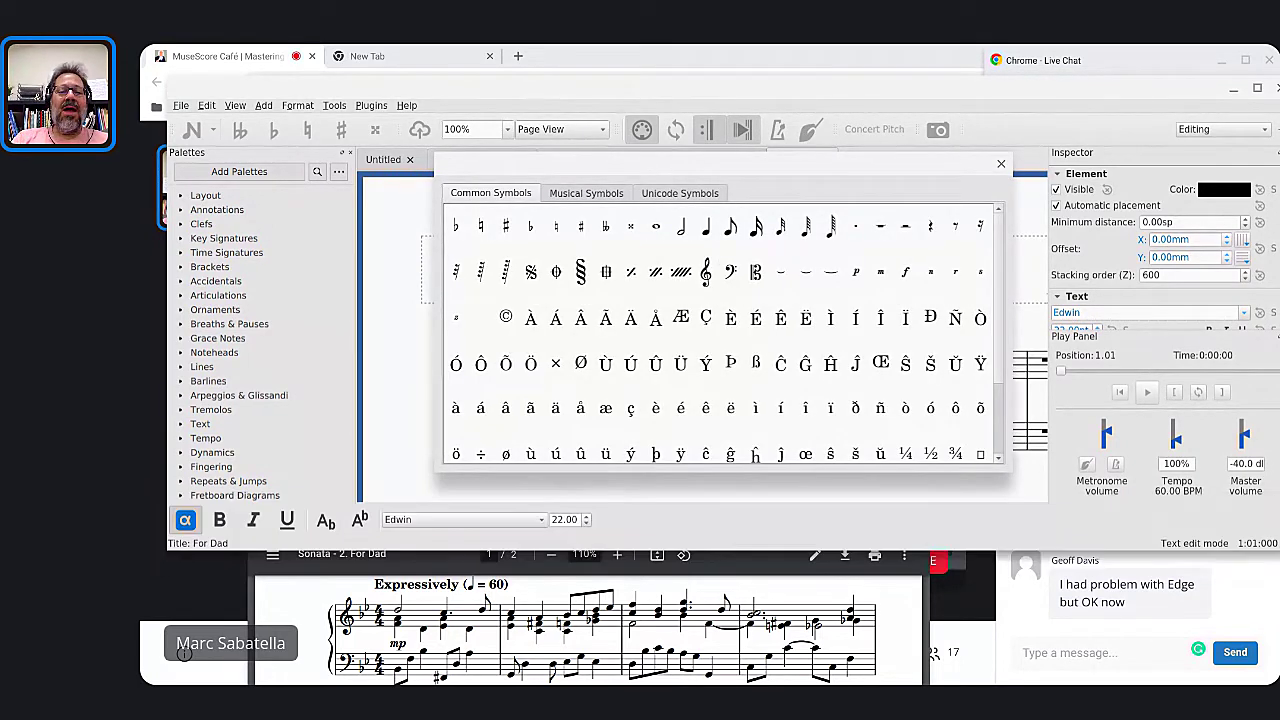
left_click(507, 318)
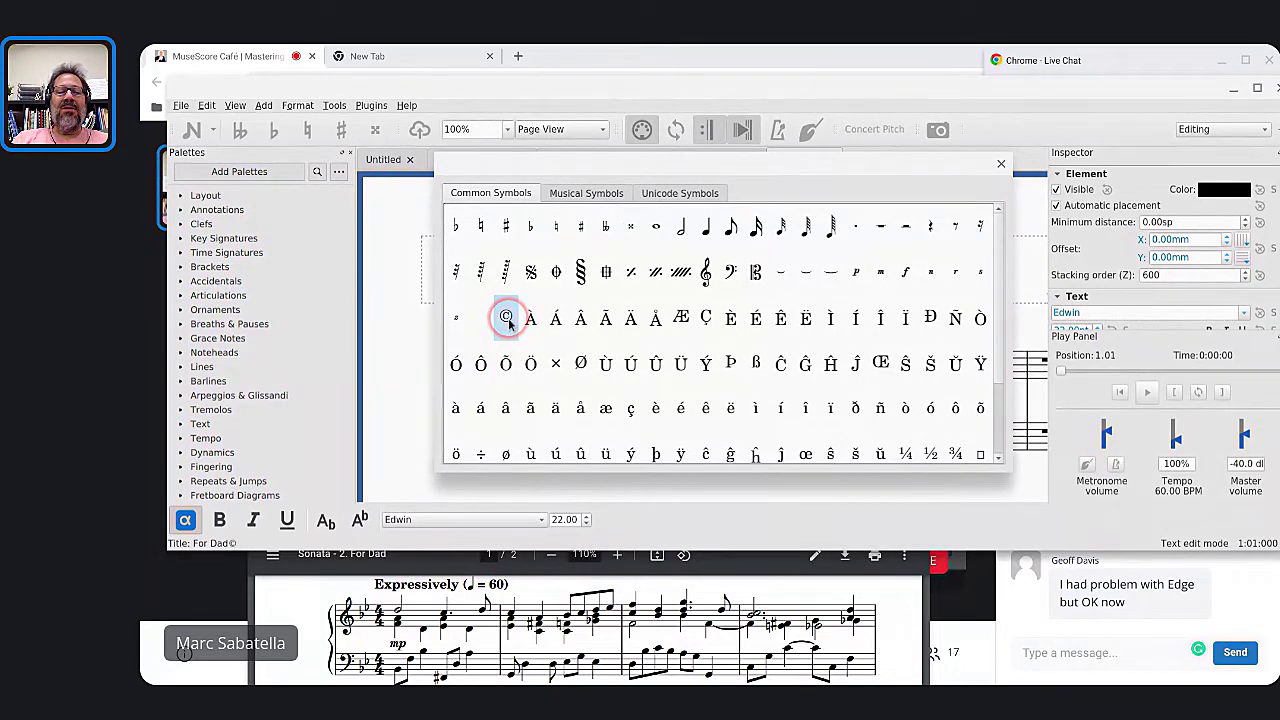
left_click(1002, 165)
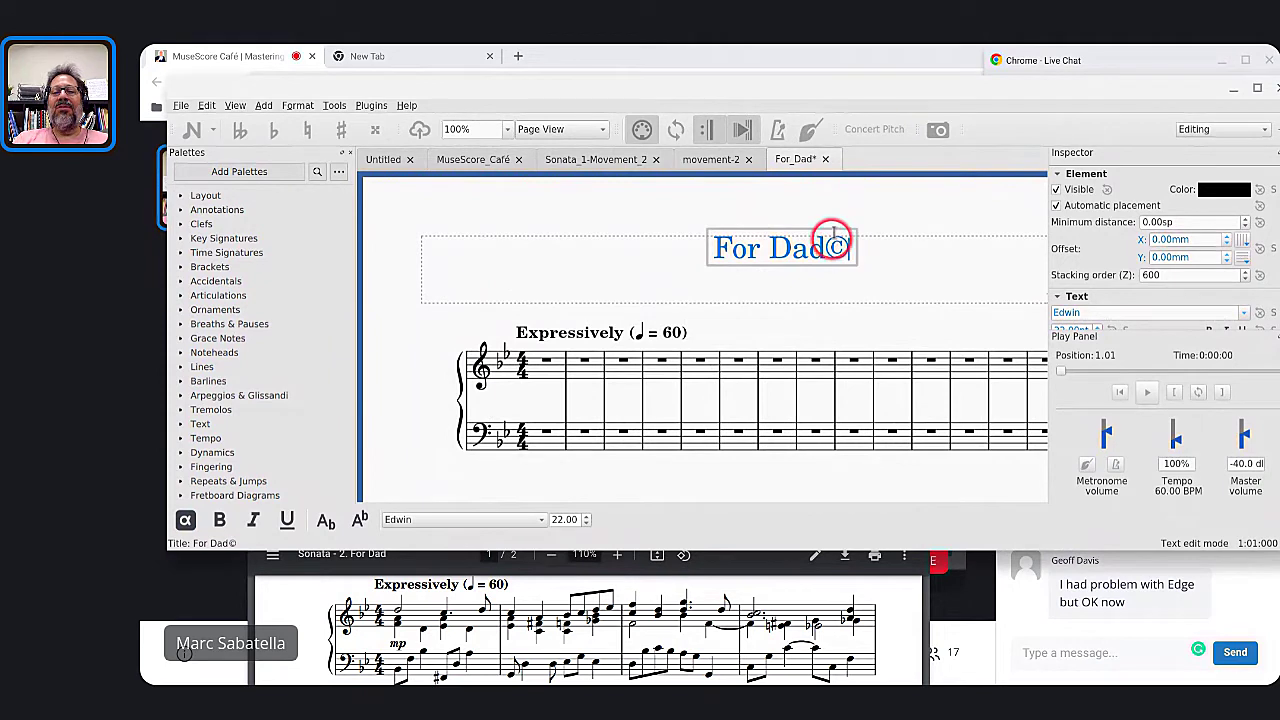
key("shift+Left")
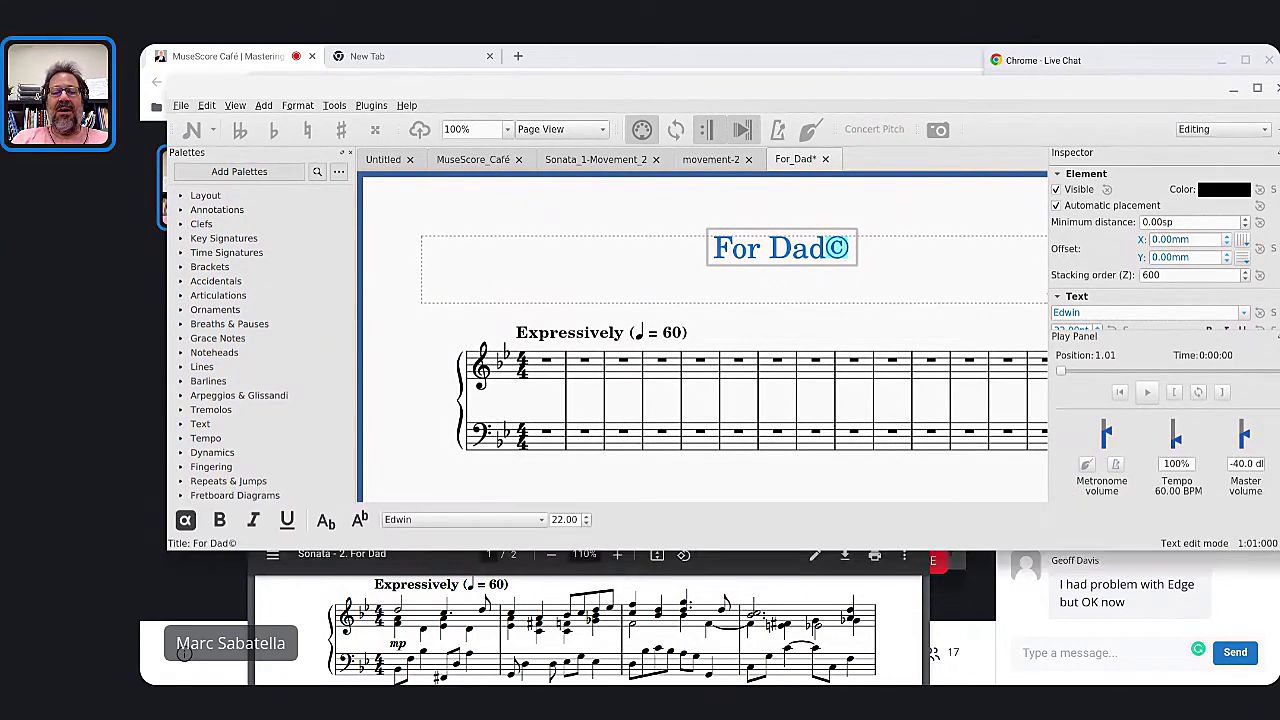
key("ctrl+x")
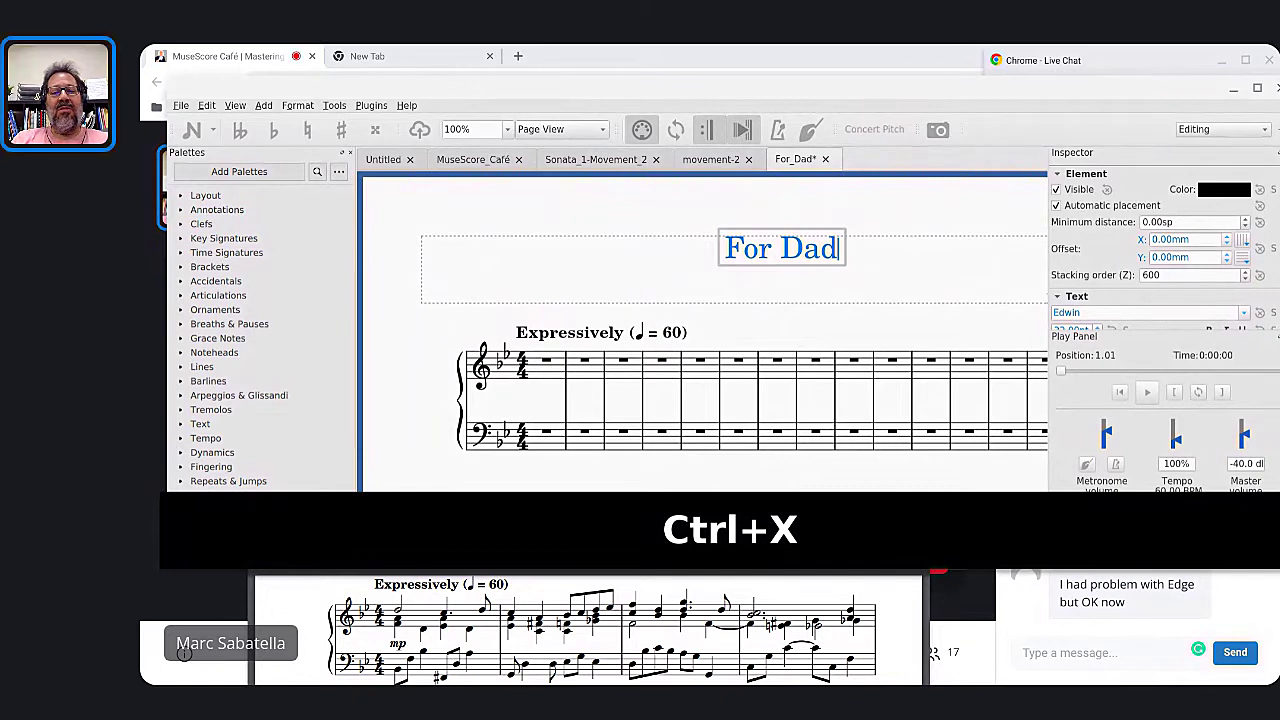
View the special characters palette while editing the title text, leaving the title as is
key("Escape")
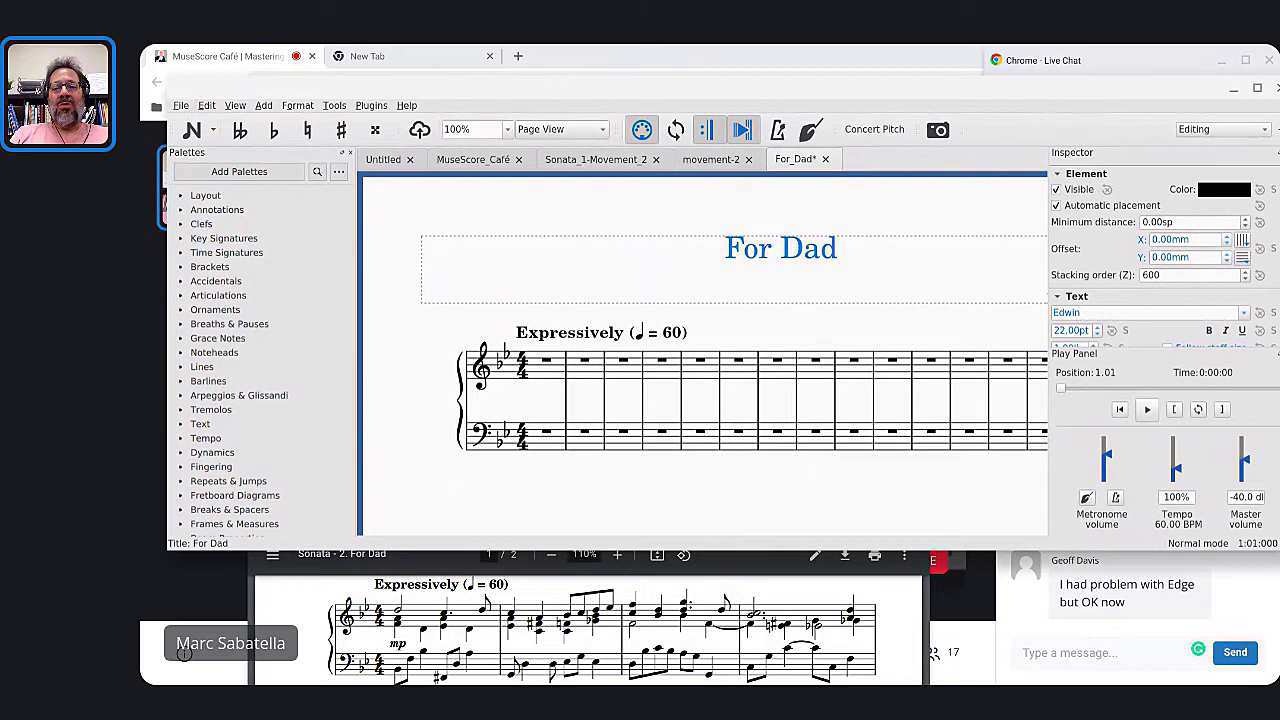
double_click(820, 252)
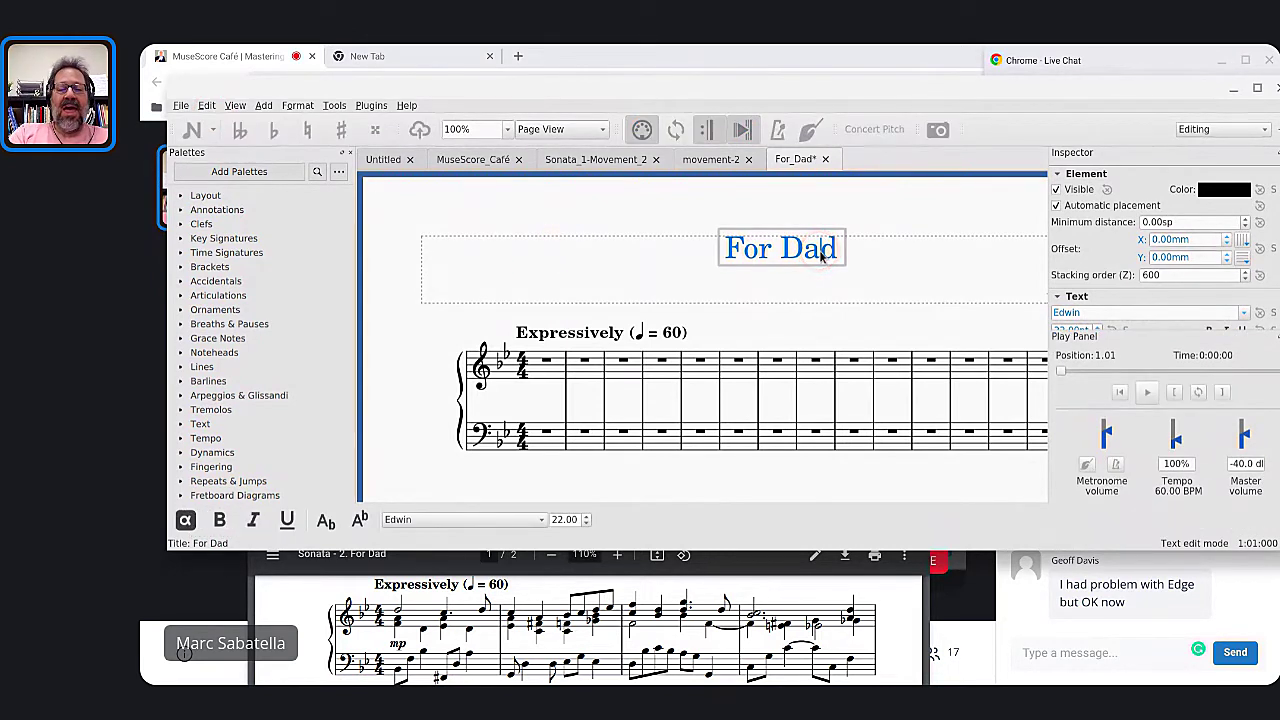
key("F2")
key("F2")
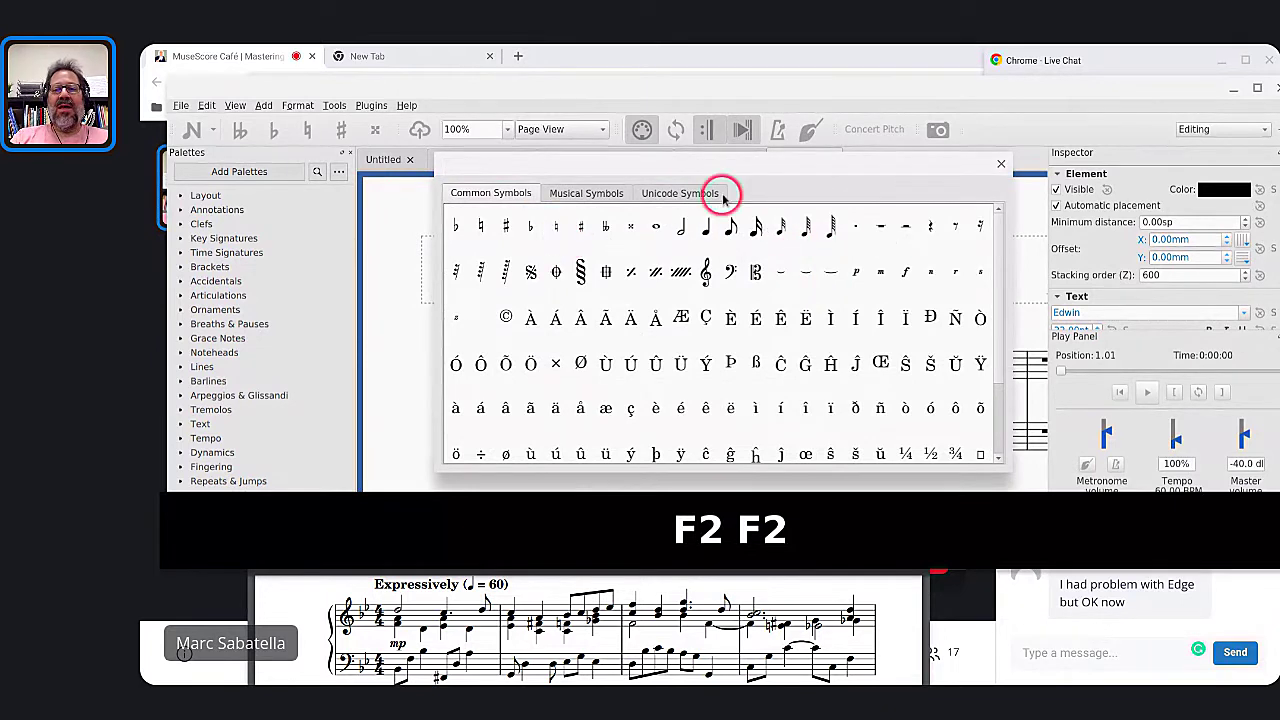
left_click(1001, 163)
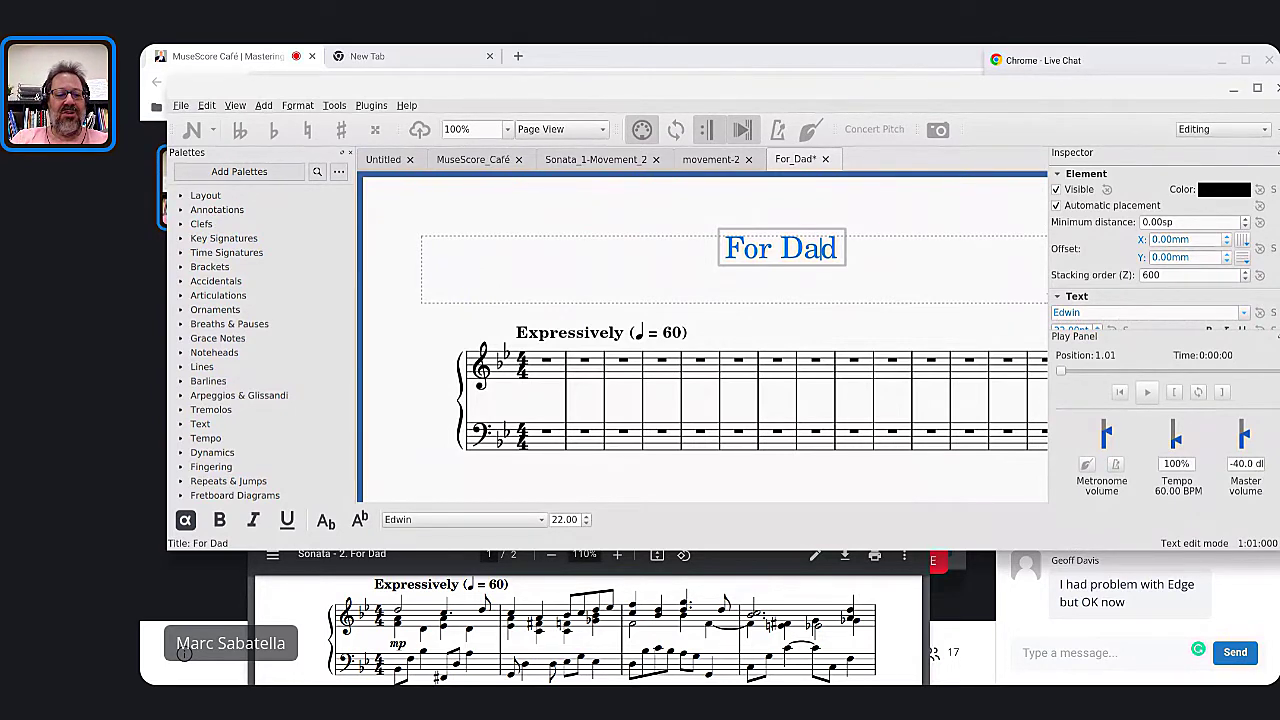
left_click(185, 519)
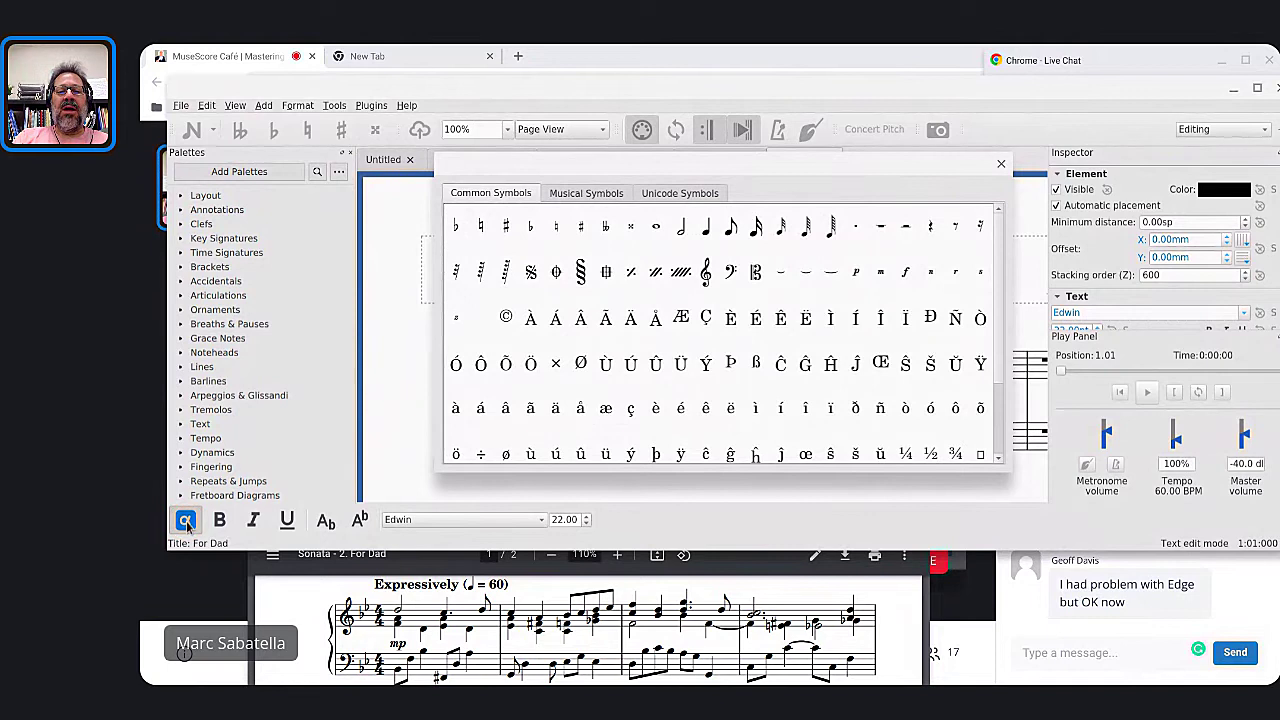
left_click(1001, 164)
key("Escape")
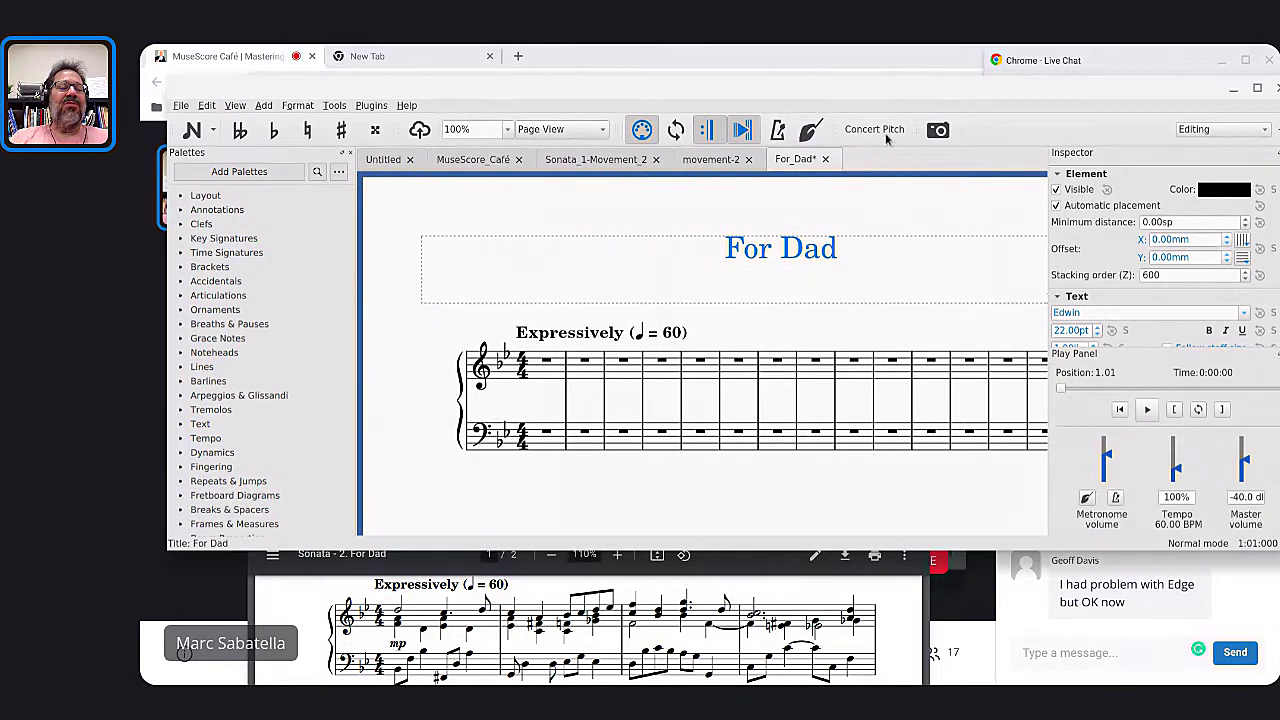
Paste the © symbol after "Copyright" in the score properties' copyright field and check the page footer
left_click(180, 106)
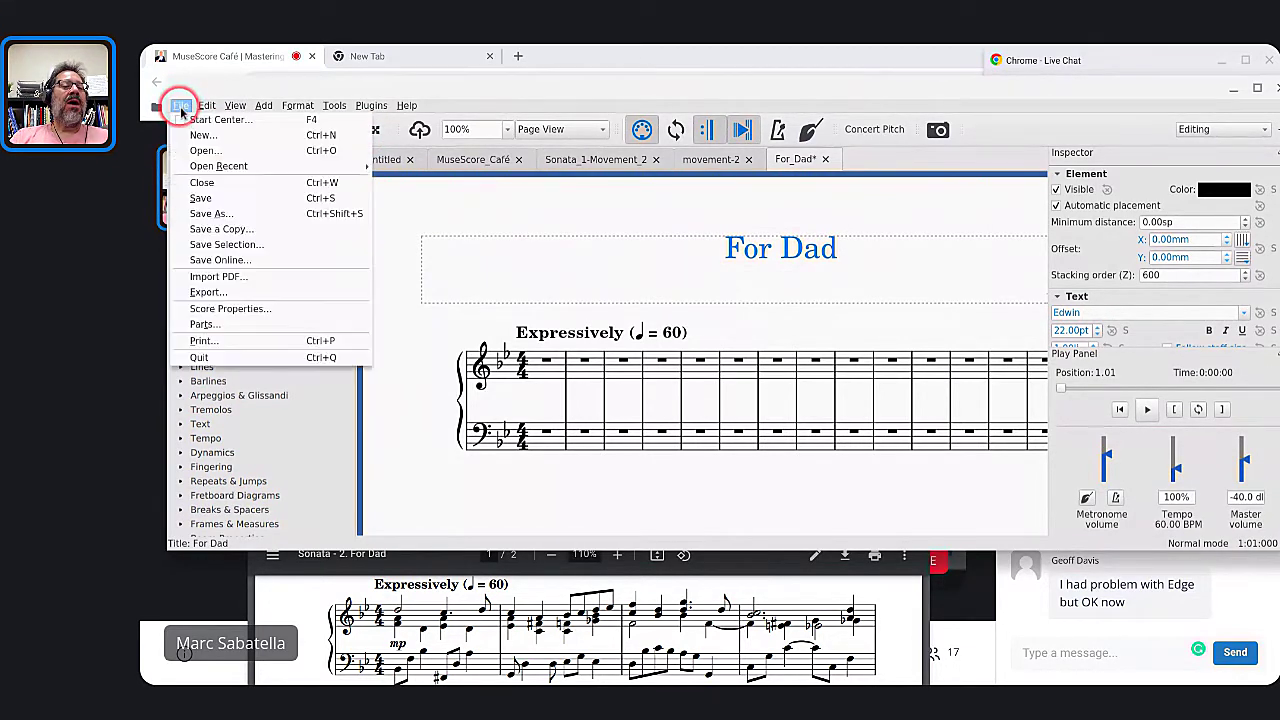
left_click(214, 306)
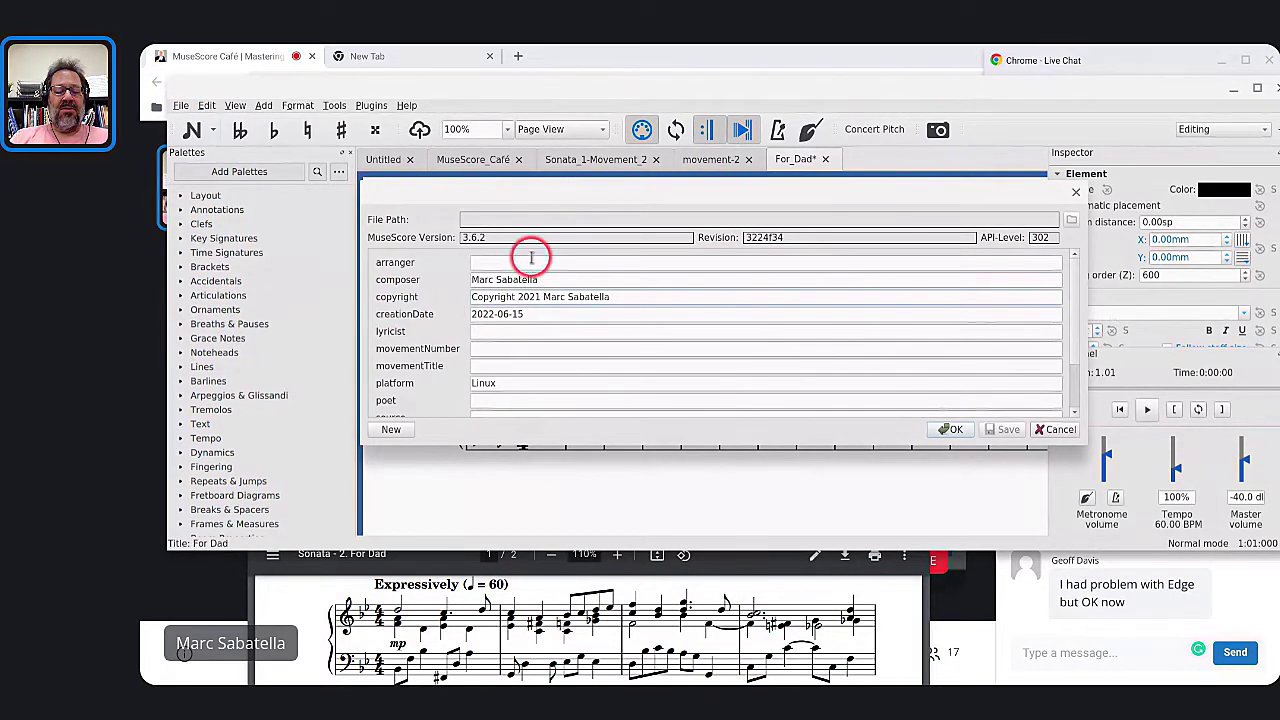
key("ctrl+v")
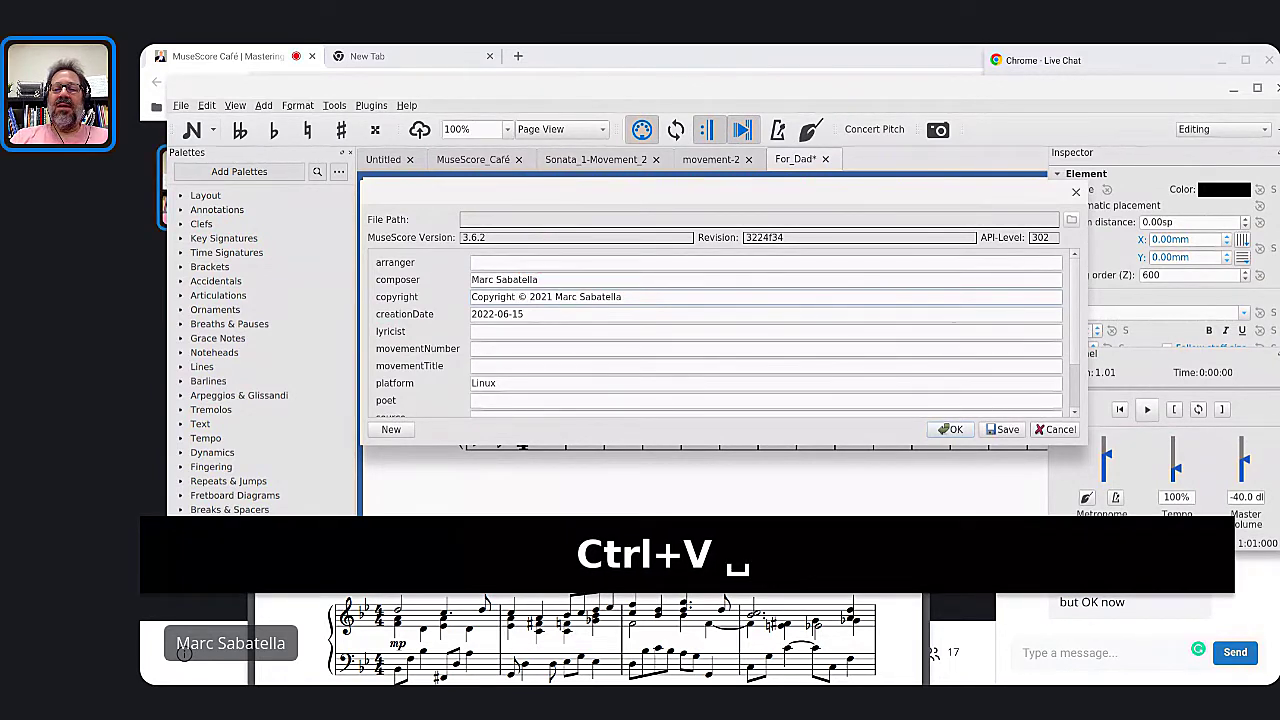
left_click(948, 431)
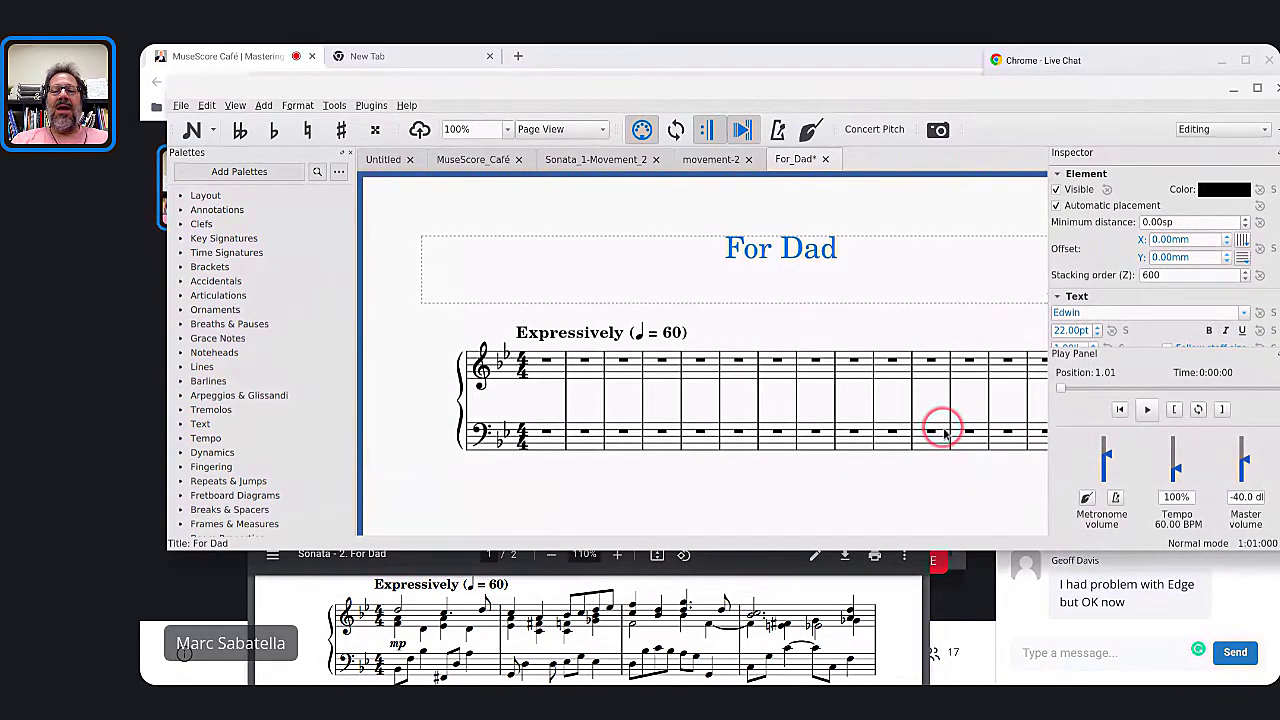
scroll(876, 436, "down", 5)
scroll(872, 440, "down", 8)
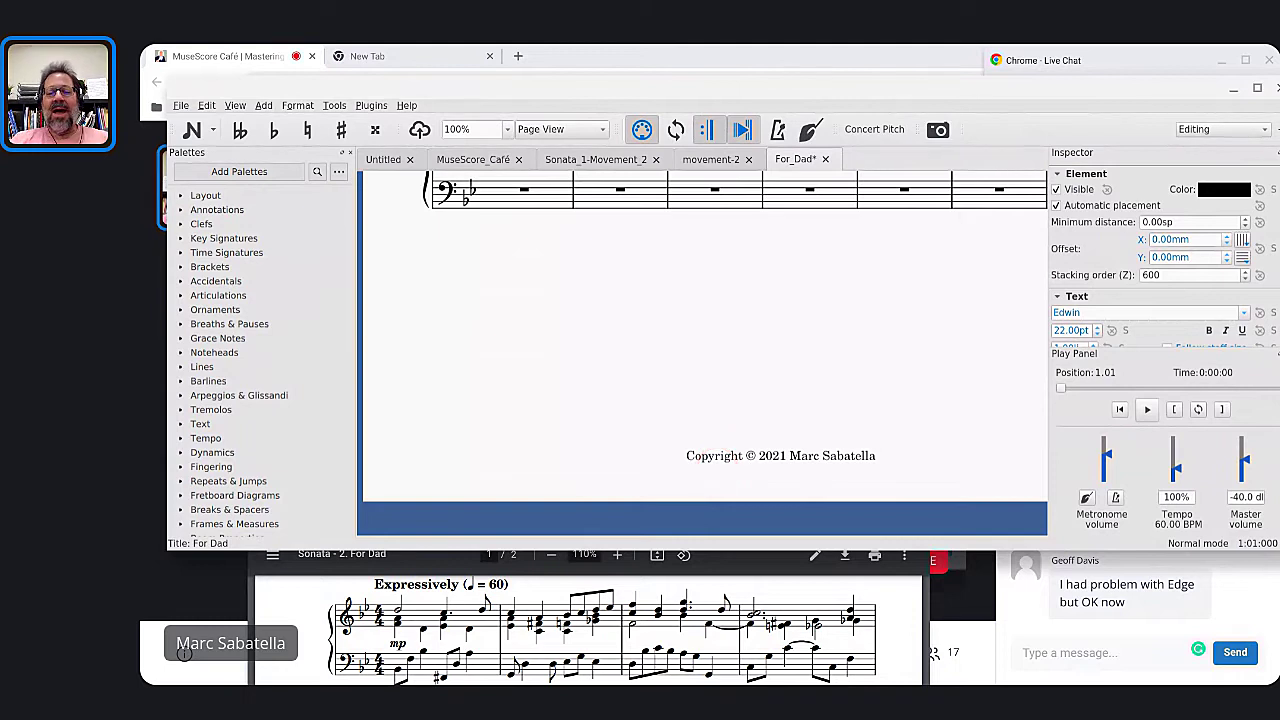
scroll(717, 466, "up", 15)
scroll(717, 466, "up", 2)
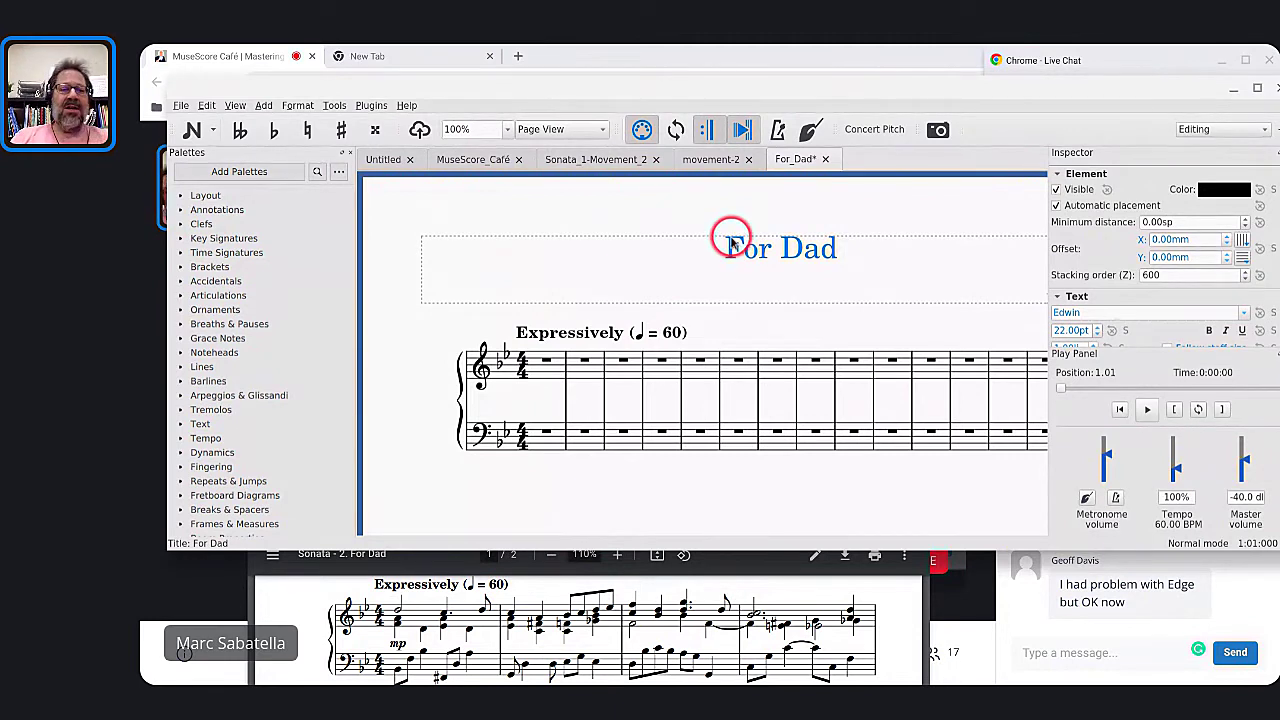
Examine the upper-voice and lower-voice notes in measure 1 of the treble staff in the Sonata_1-Movement_2 score
left_click(547, 405)
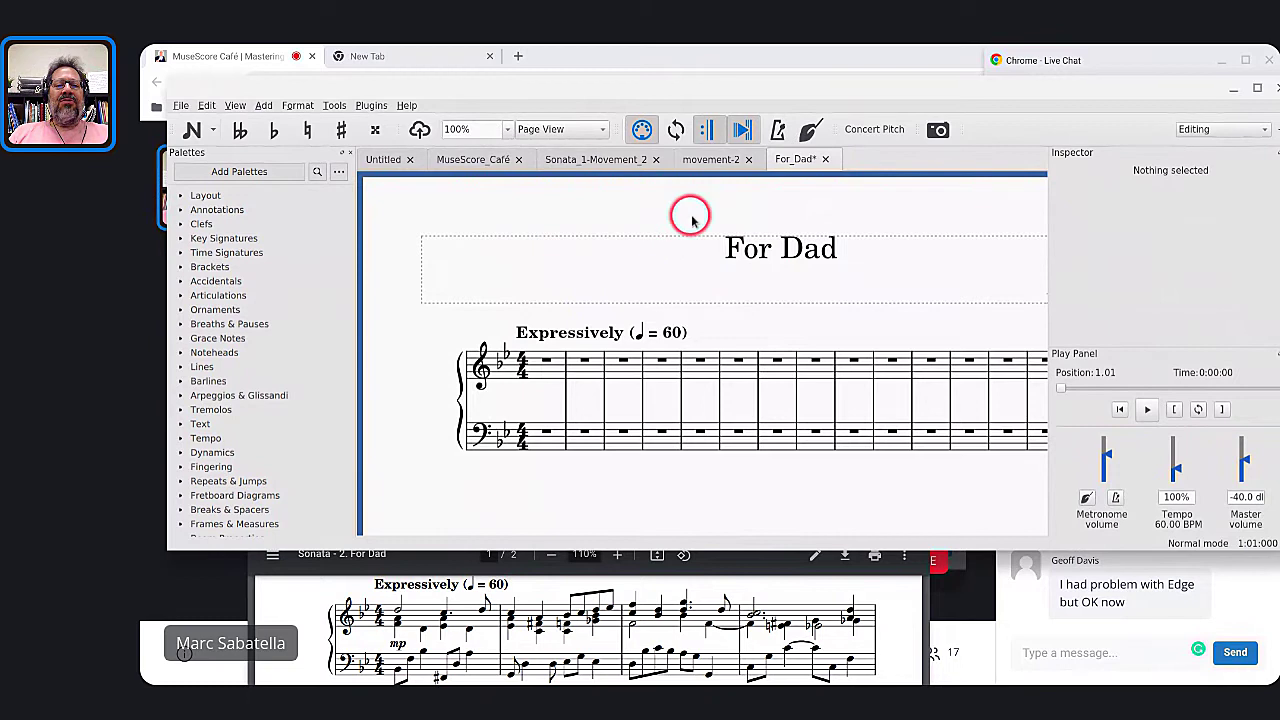
left_click(590, 165)
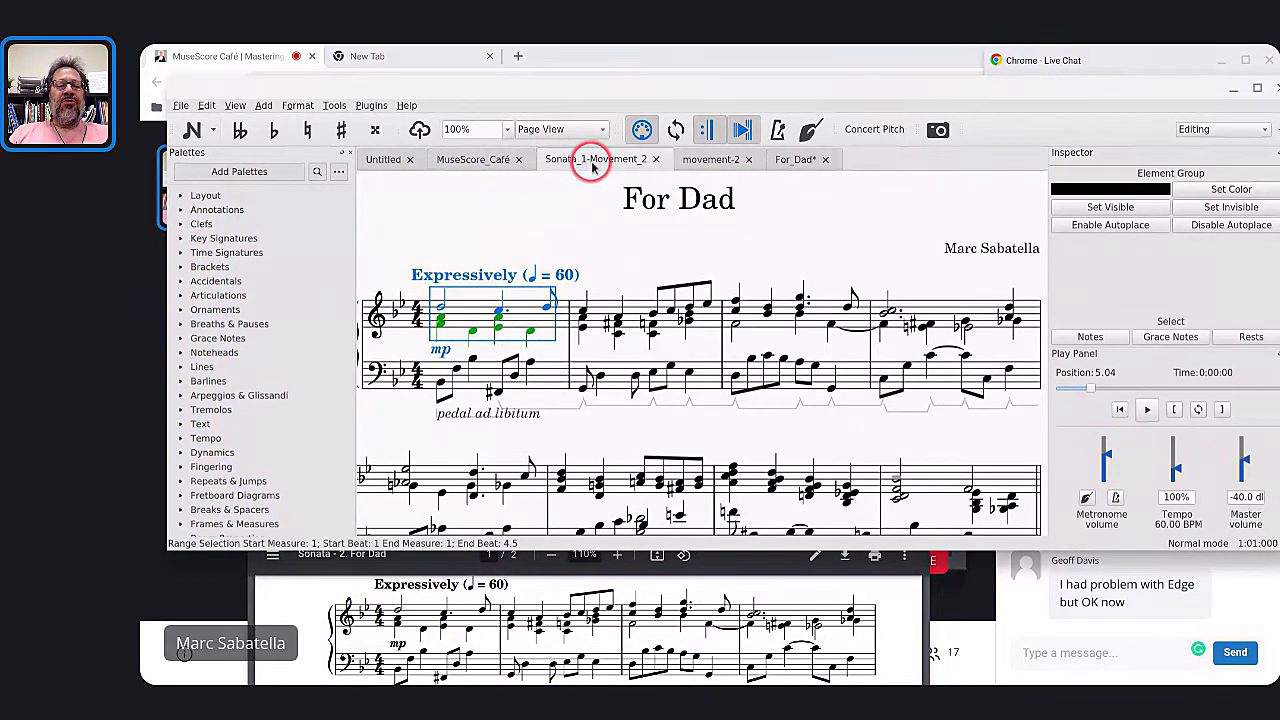
key("Escape")
scroll(434, 262, "left", 1)
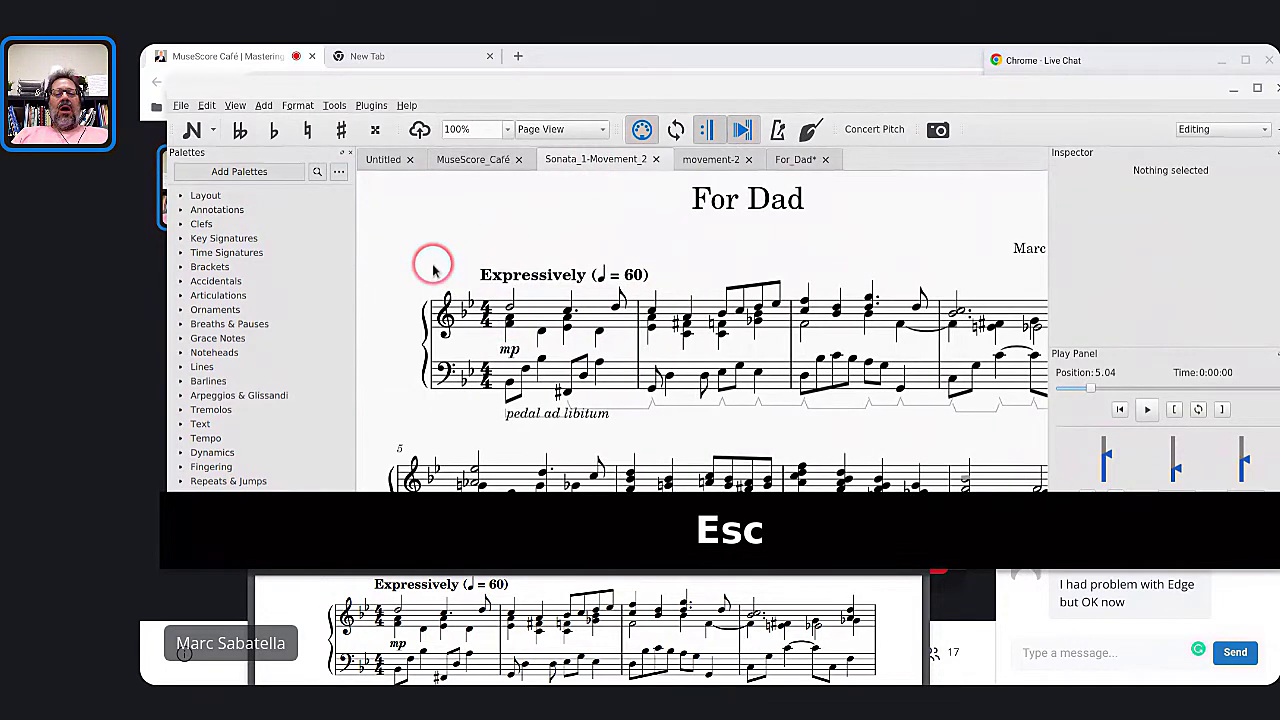
scroll(434, 263, "up", 1)
scroll(433, 270, "down", 1)
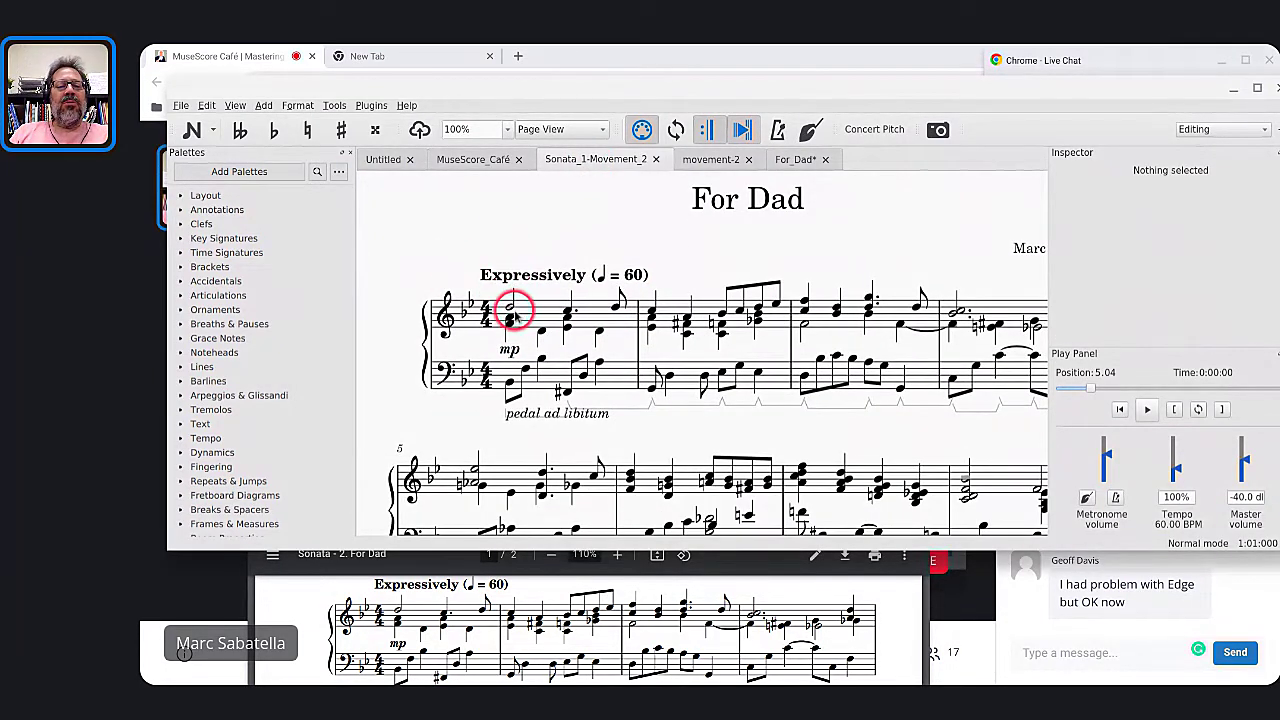
scroll(507, 311, "up", 5, "ctrl")
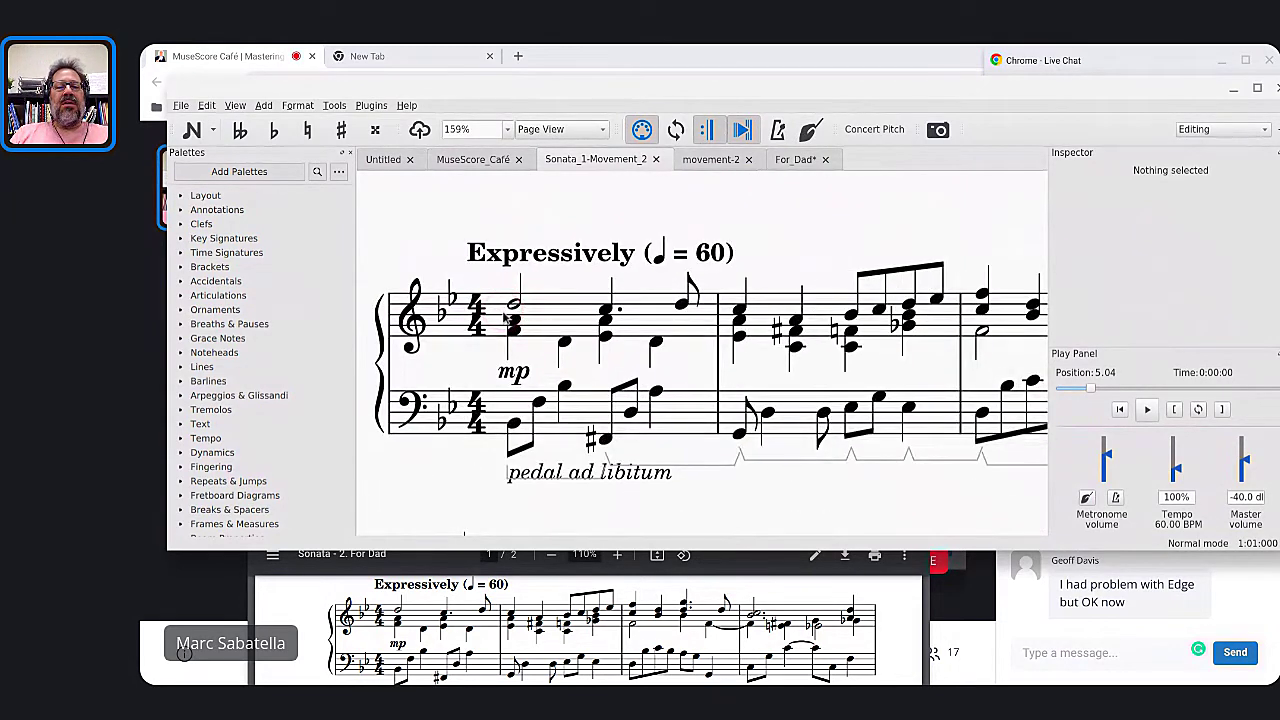
left_click(516, 303)
left_click(607, 309)
left_click(680, 298)
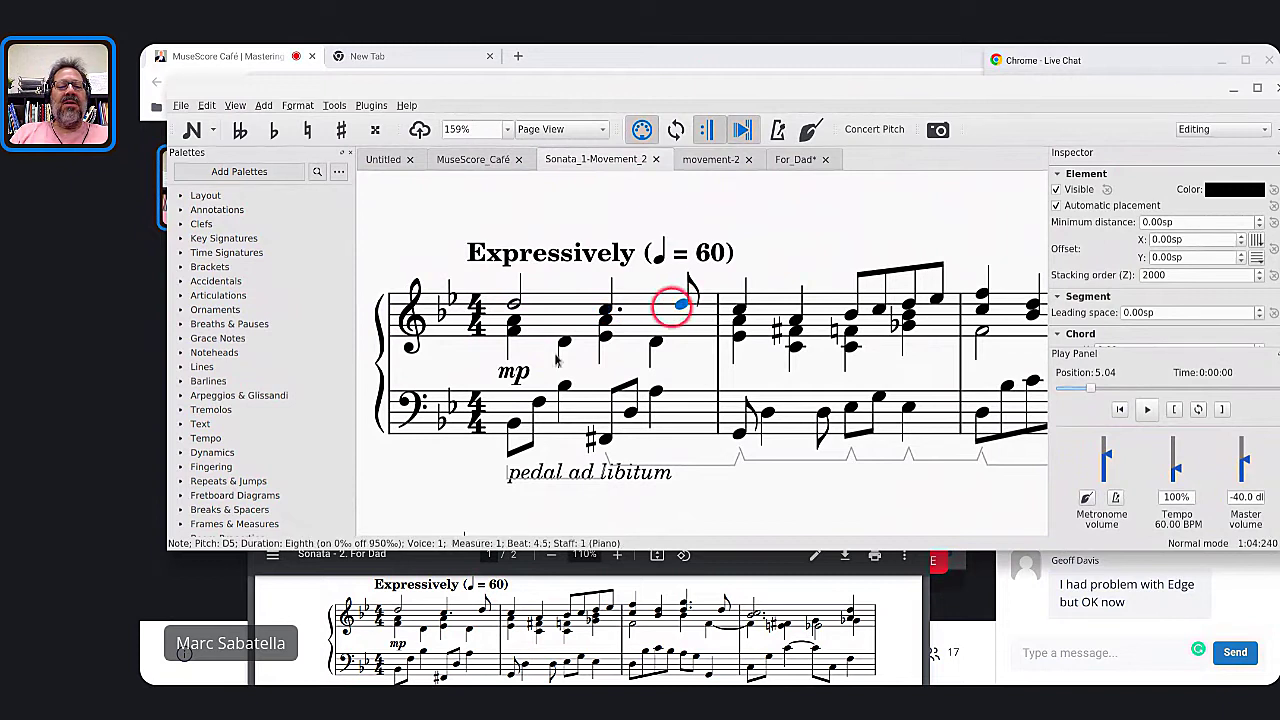
left_click(516, 335)
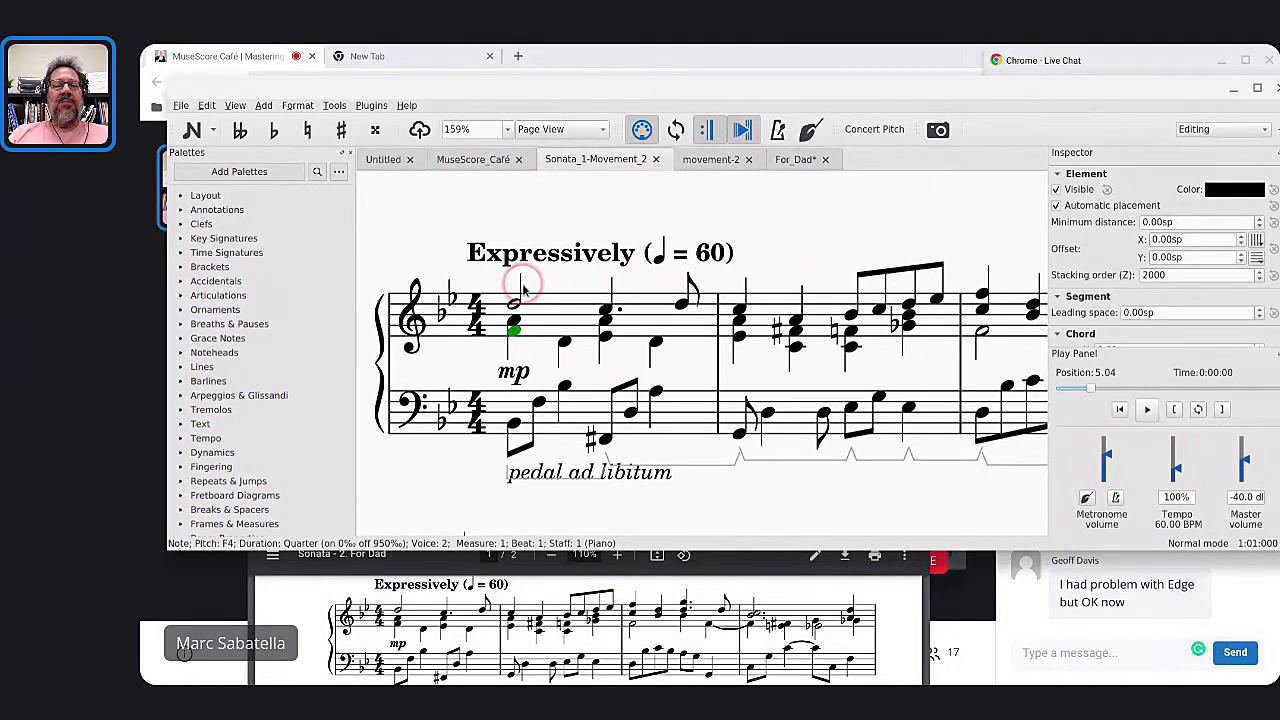
Return to the For_Dad score and select the full-measure rest in measure 1 of the treble staff
left_click(789, 161)
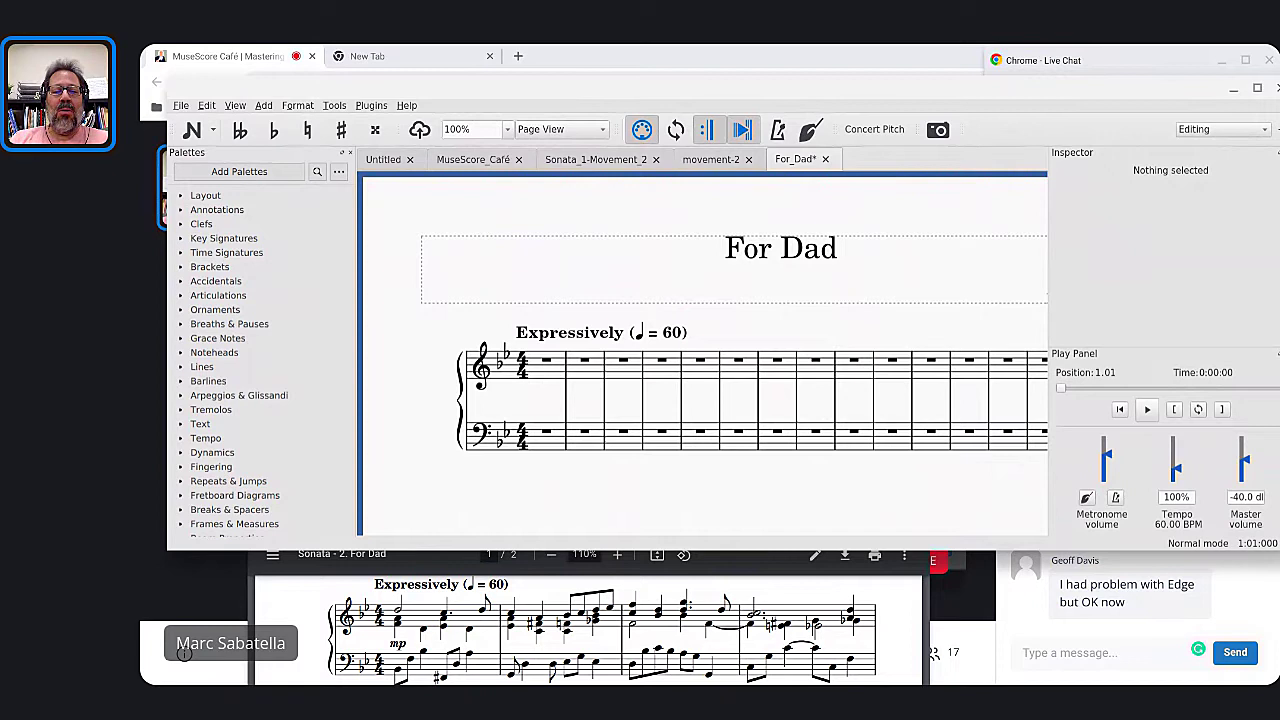
scroll(651, 314, "up", 4)
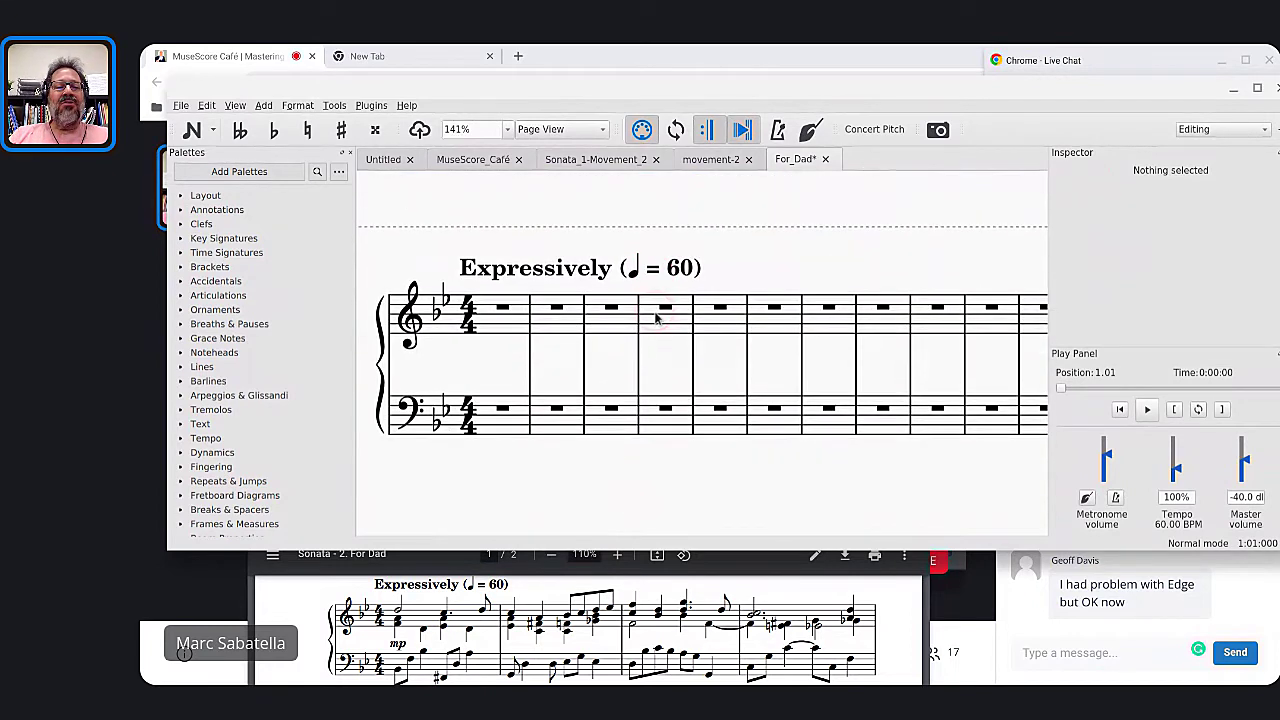
left_click(502, 307)
key("n")
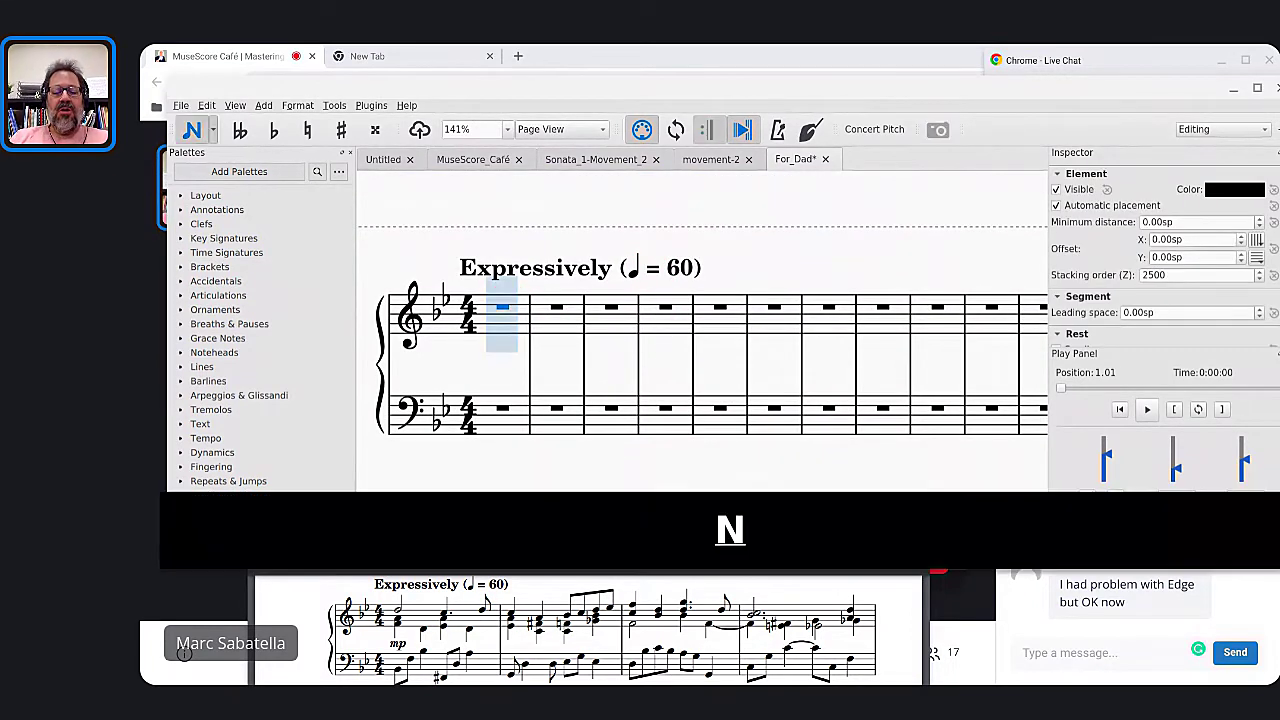
key("5")
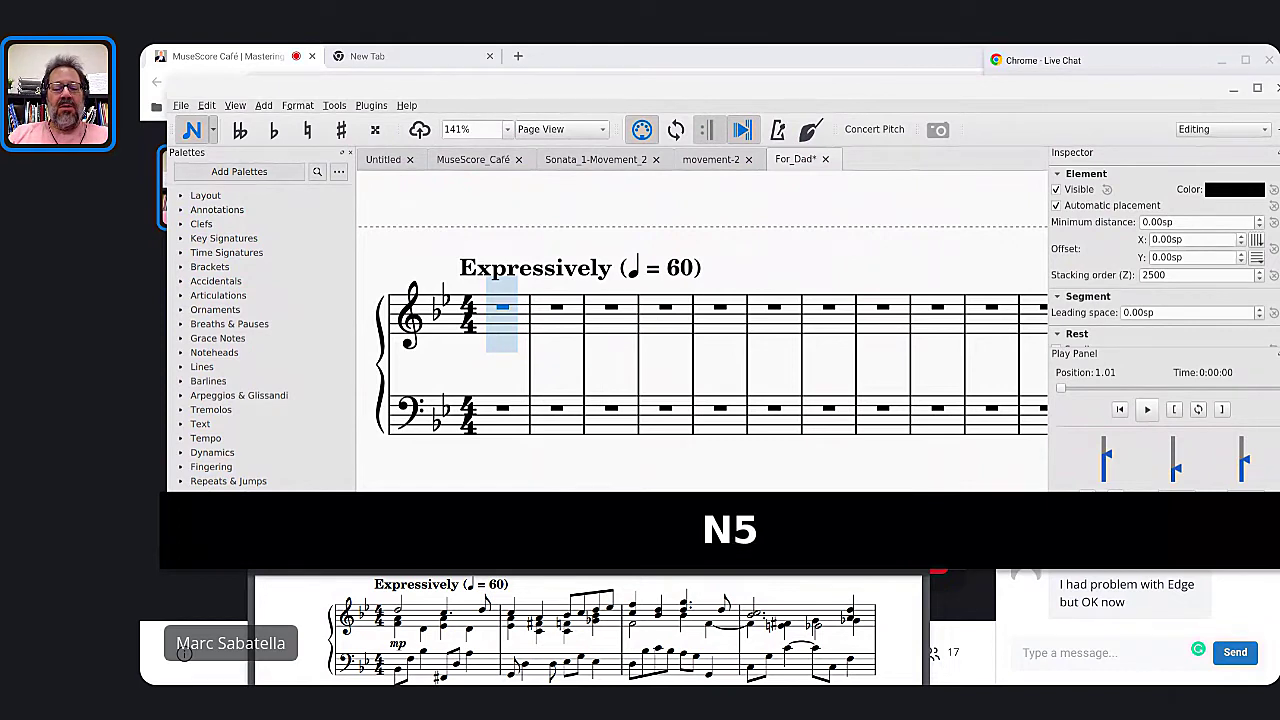
key("6")
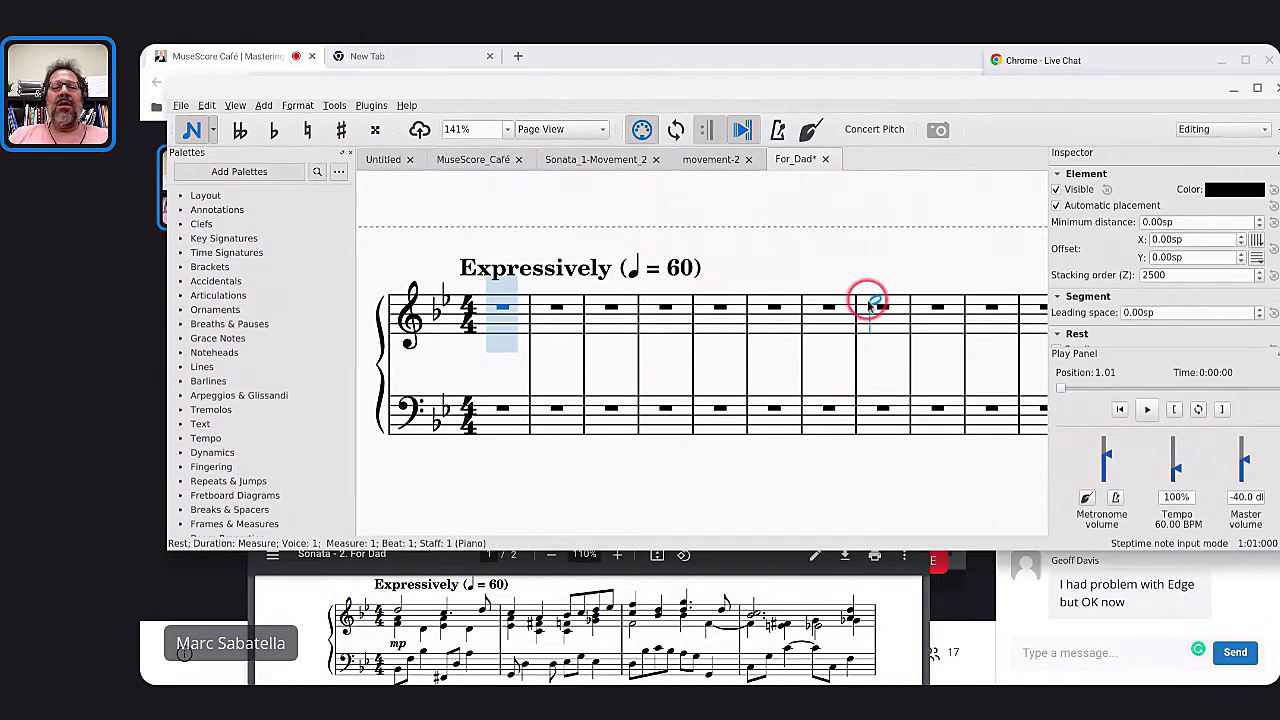
key("Escape")
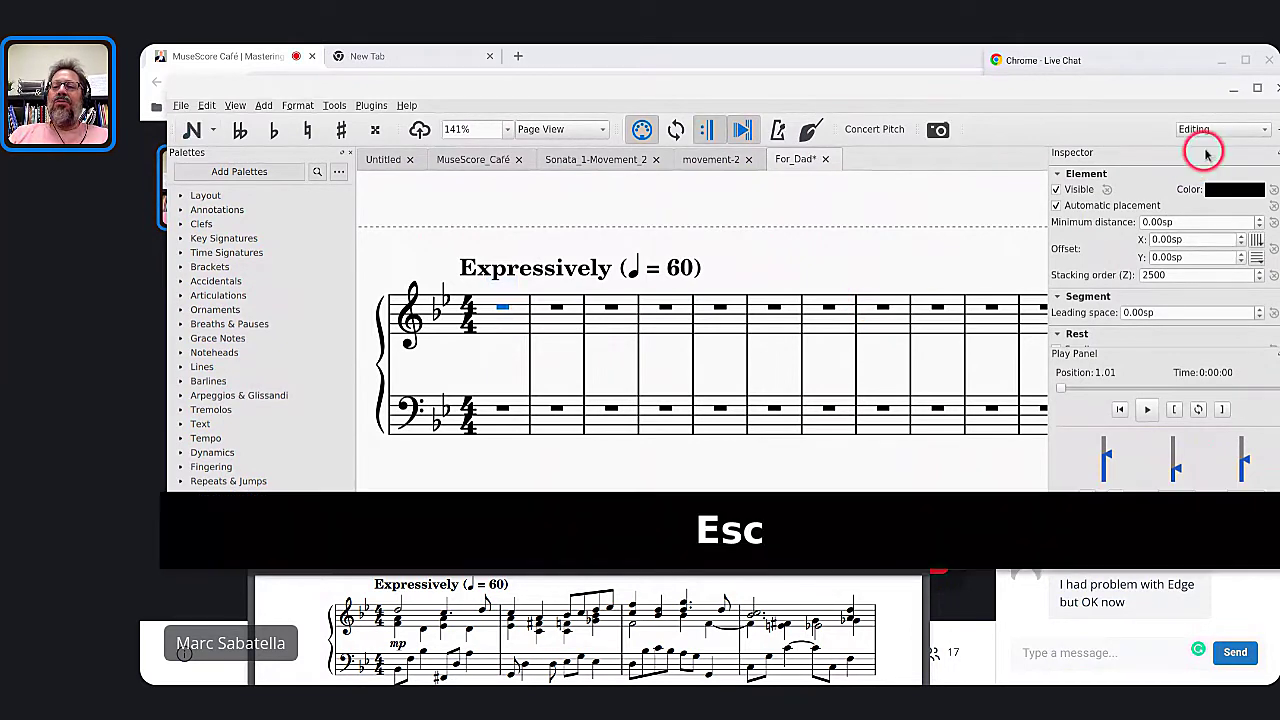
Switch the workspace to Cafe
left_click(1198, 130)
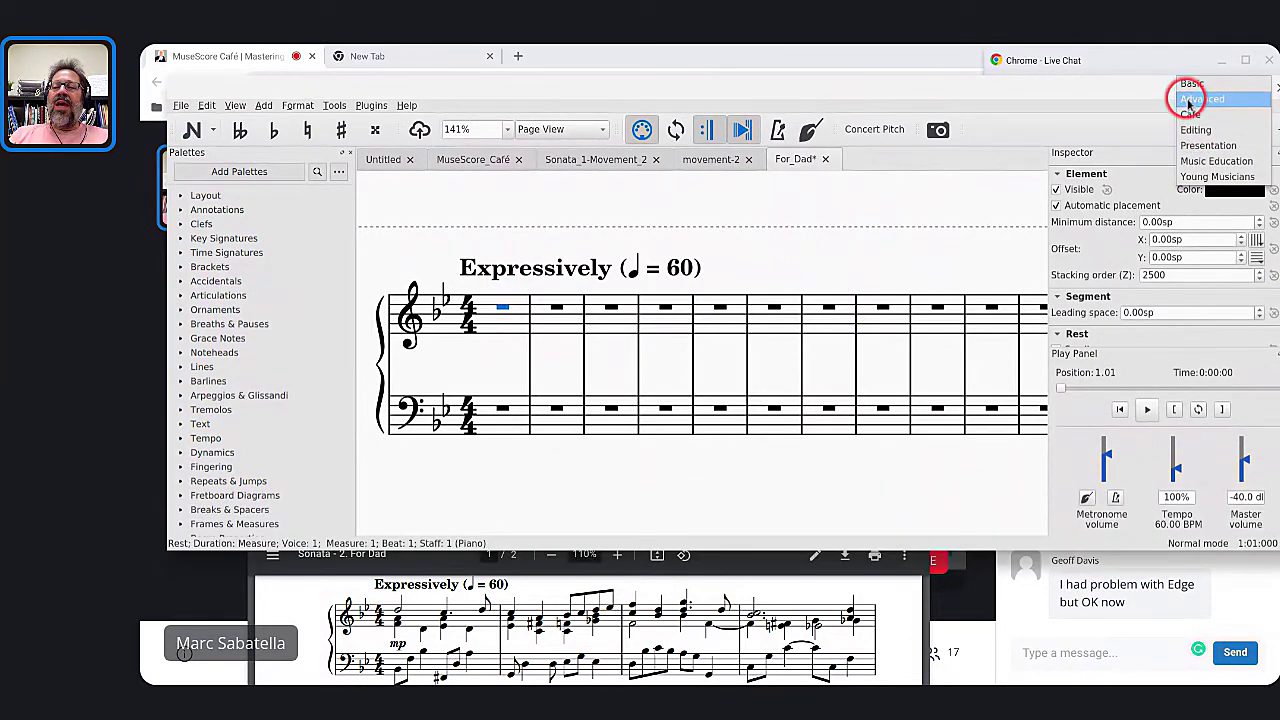
left_click(1190, 124)
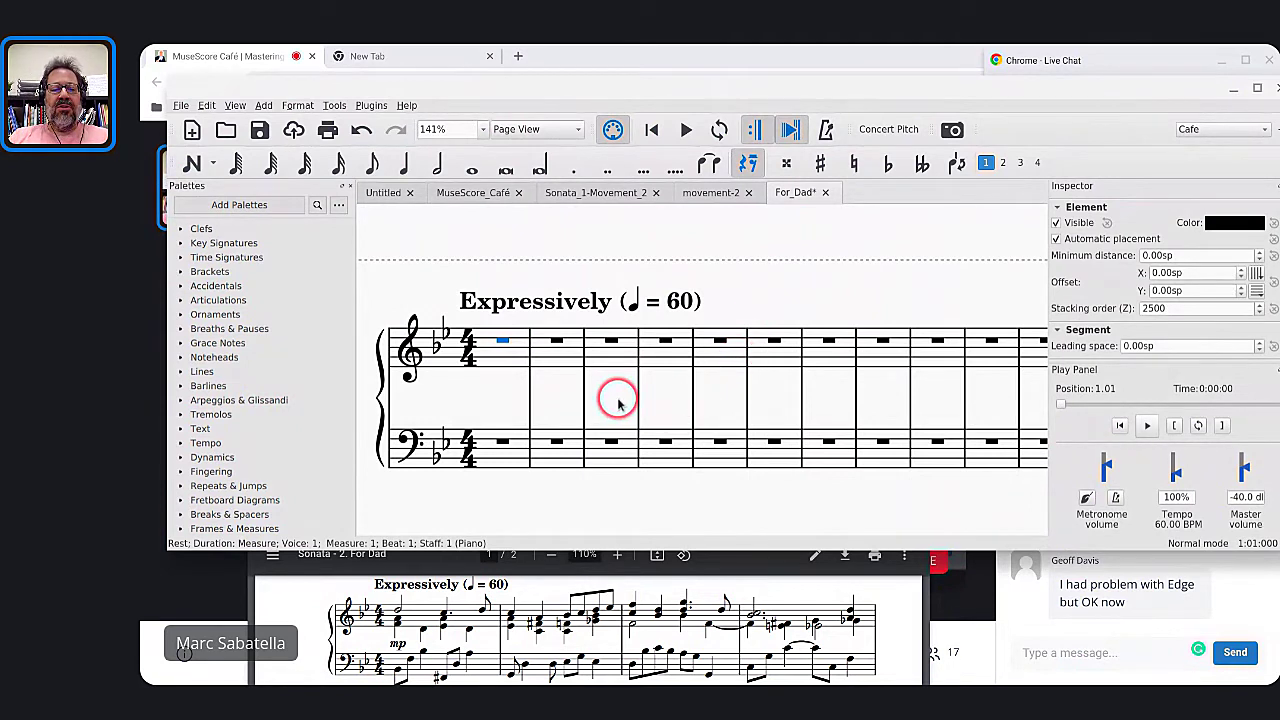
Enter a half note D, a dotted quarter C and an eighth D in measure 1 of the treble staff
scroll(617, 402, "down", 1)
scroll(618, 404, "down", 1)
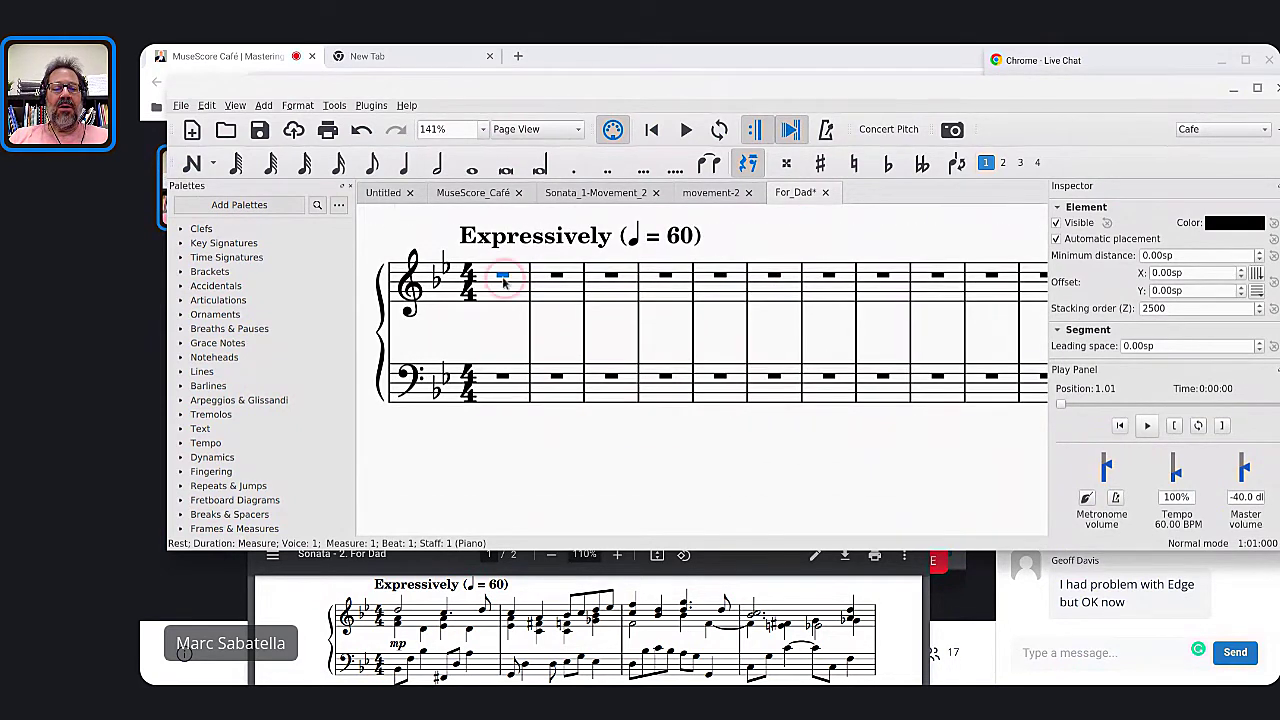
key("n")
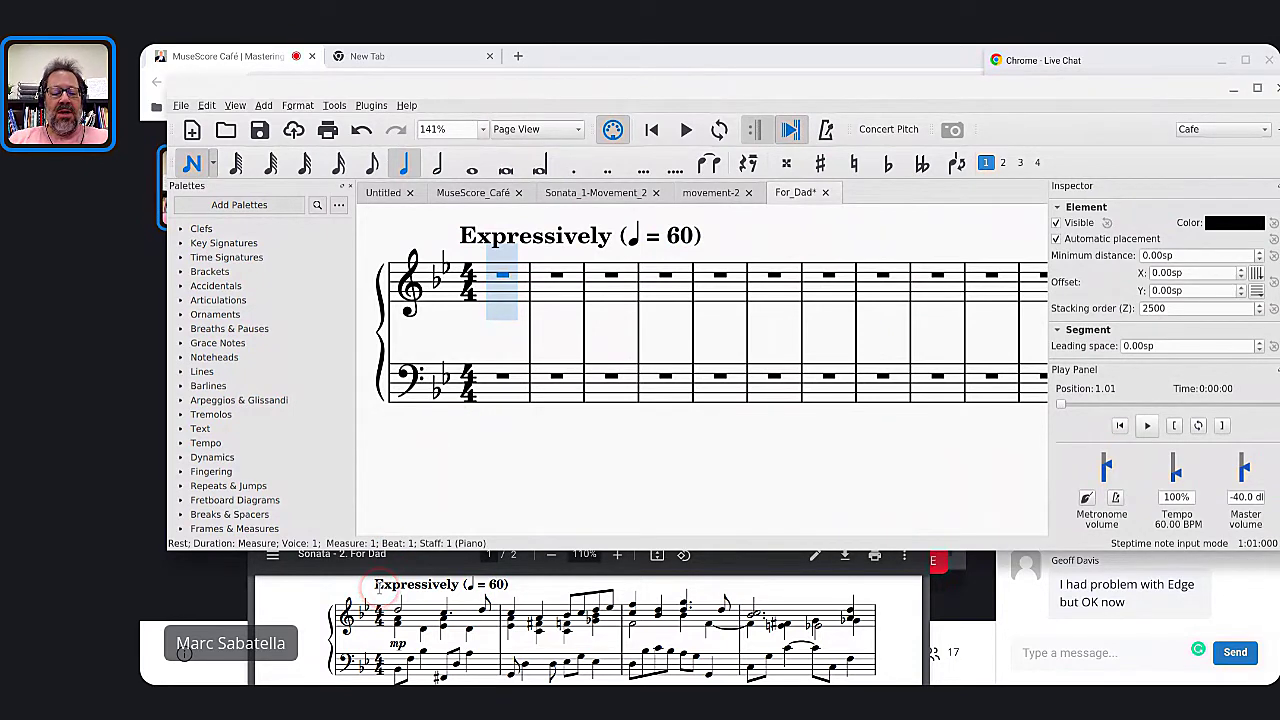
key("6")
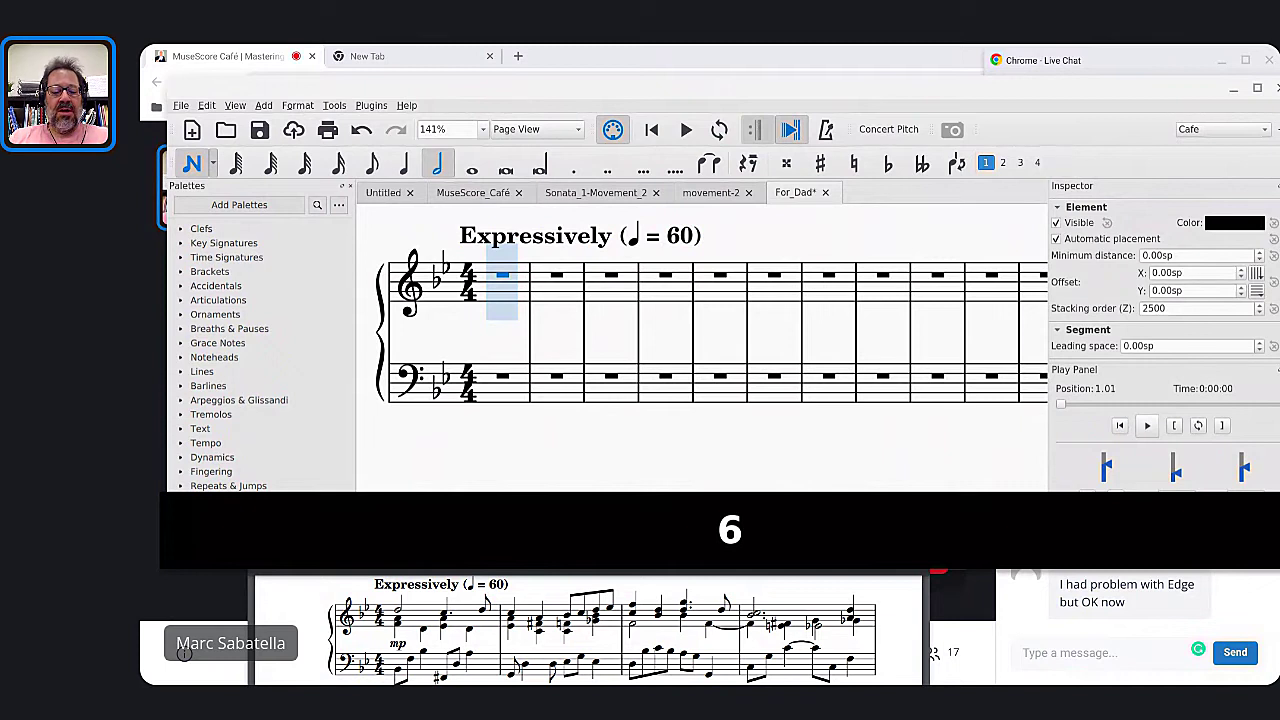
key("d")
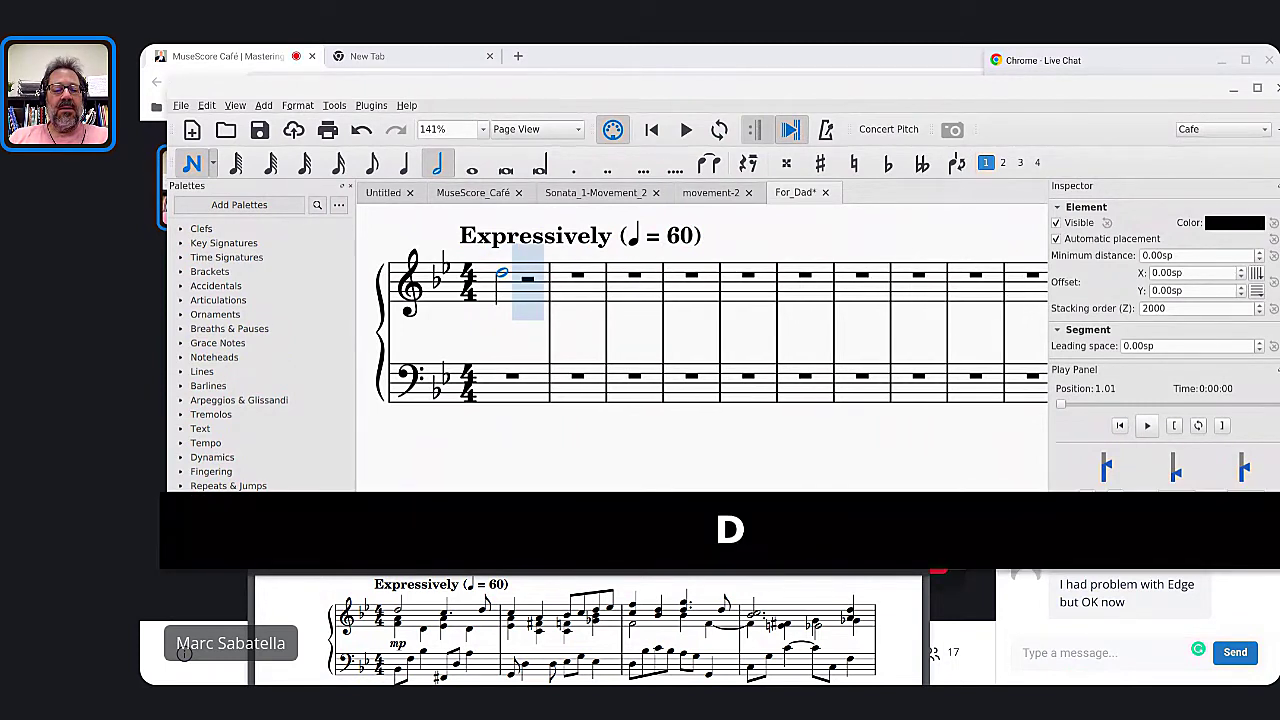
key("5")
key("period")
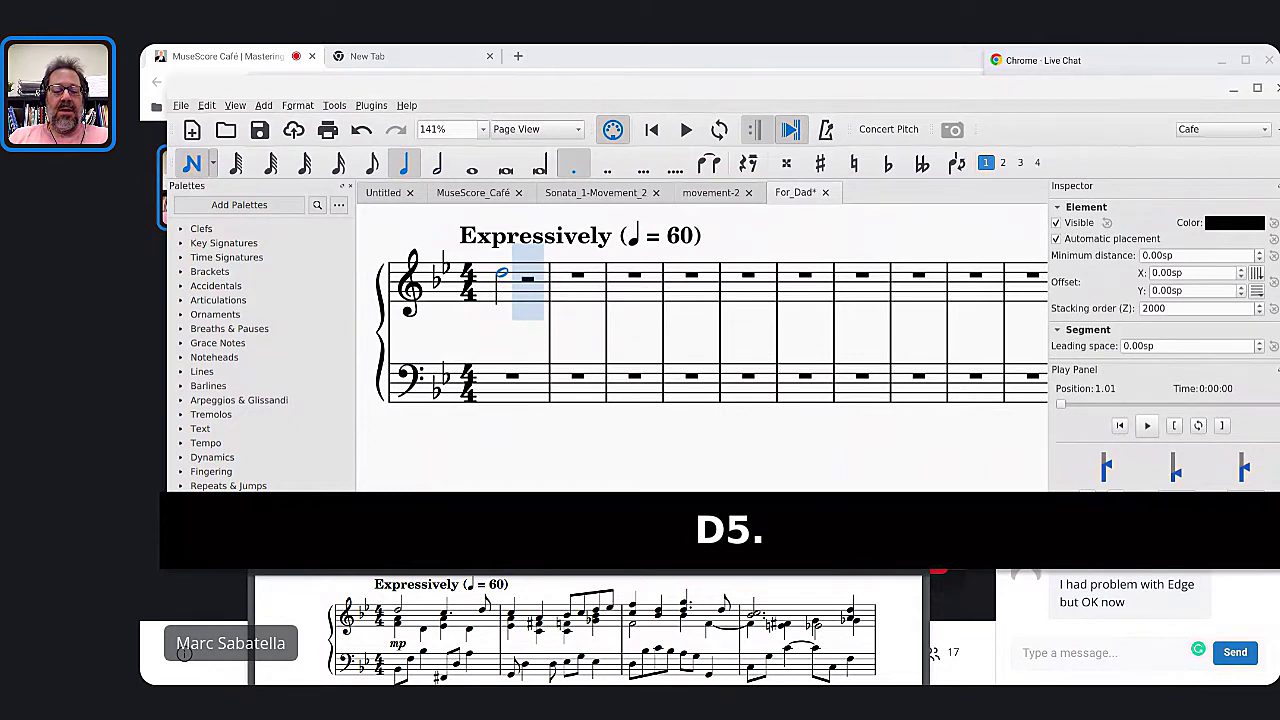
key("c")
key("4")
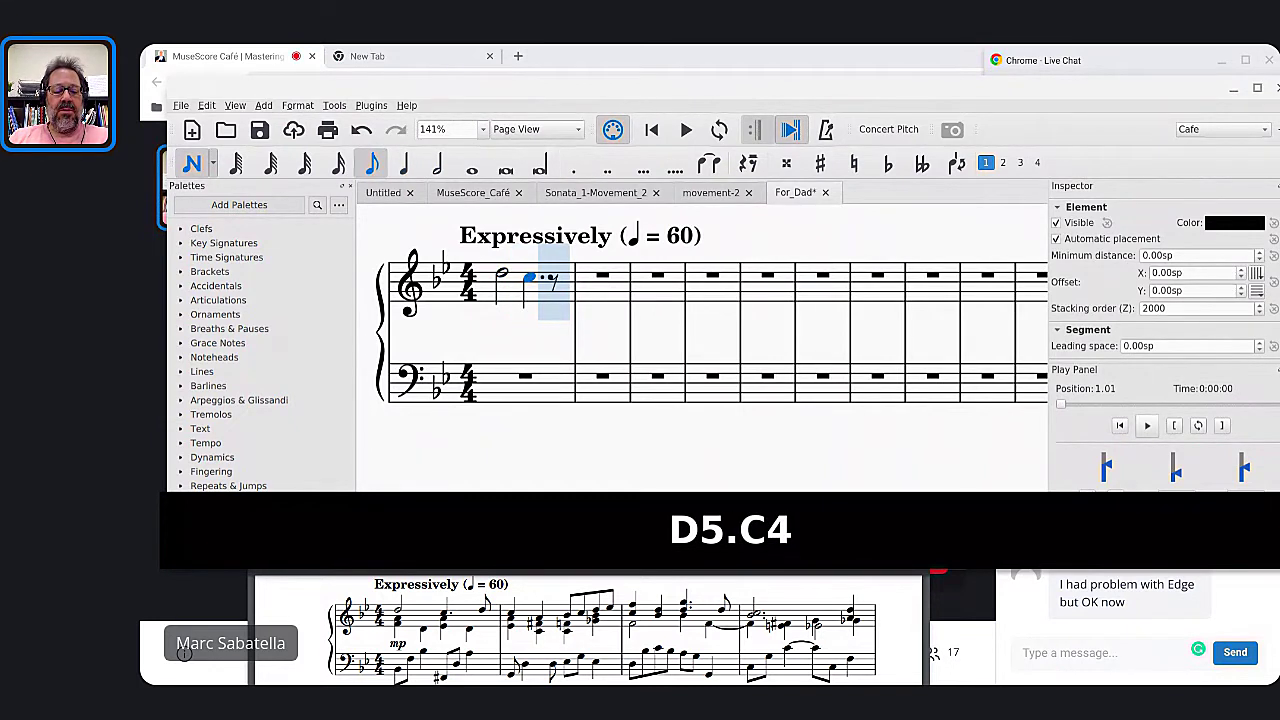
key("d")
Enter quarter notes C and A followed by eighth notes B, C, D and E in measure 2 of the treble staff
key("5")
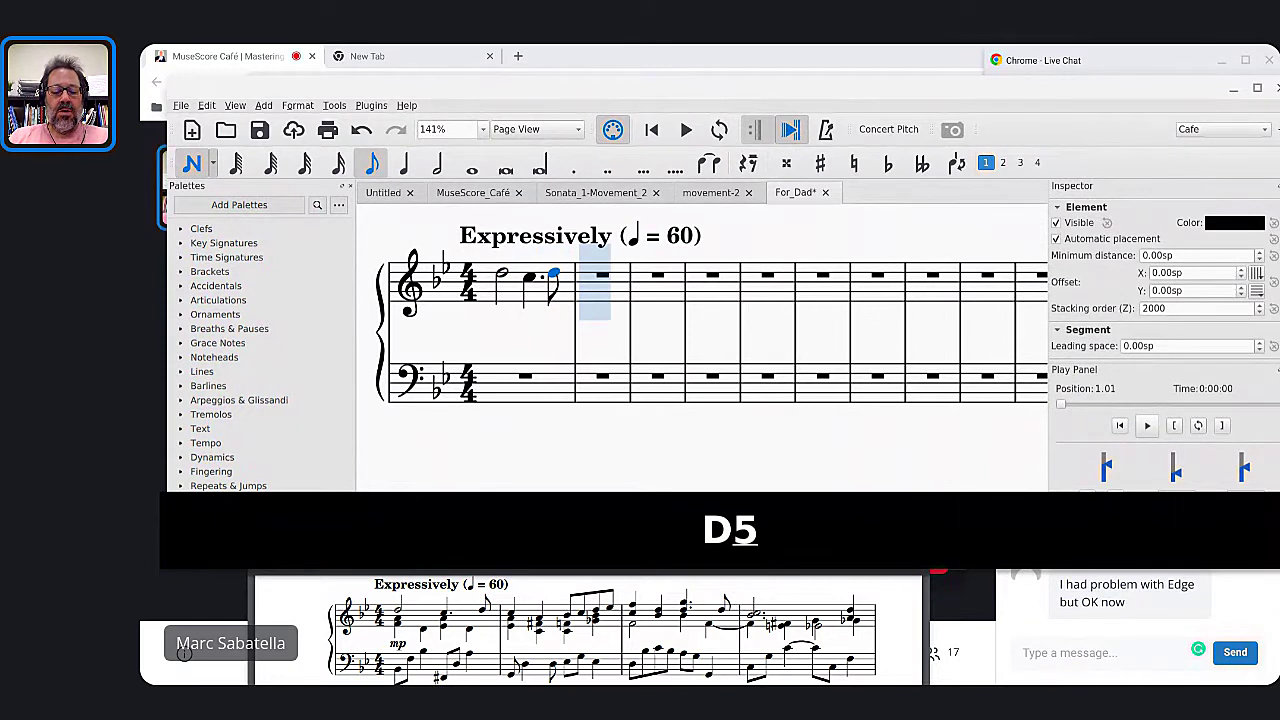
key("c")
key("a")
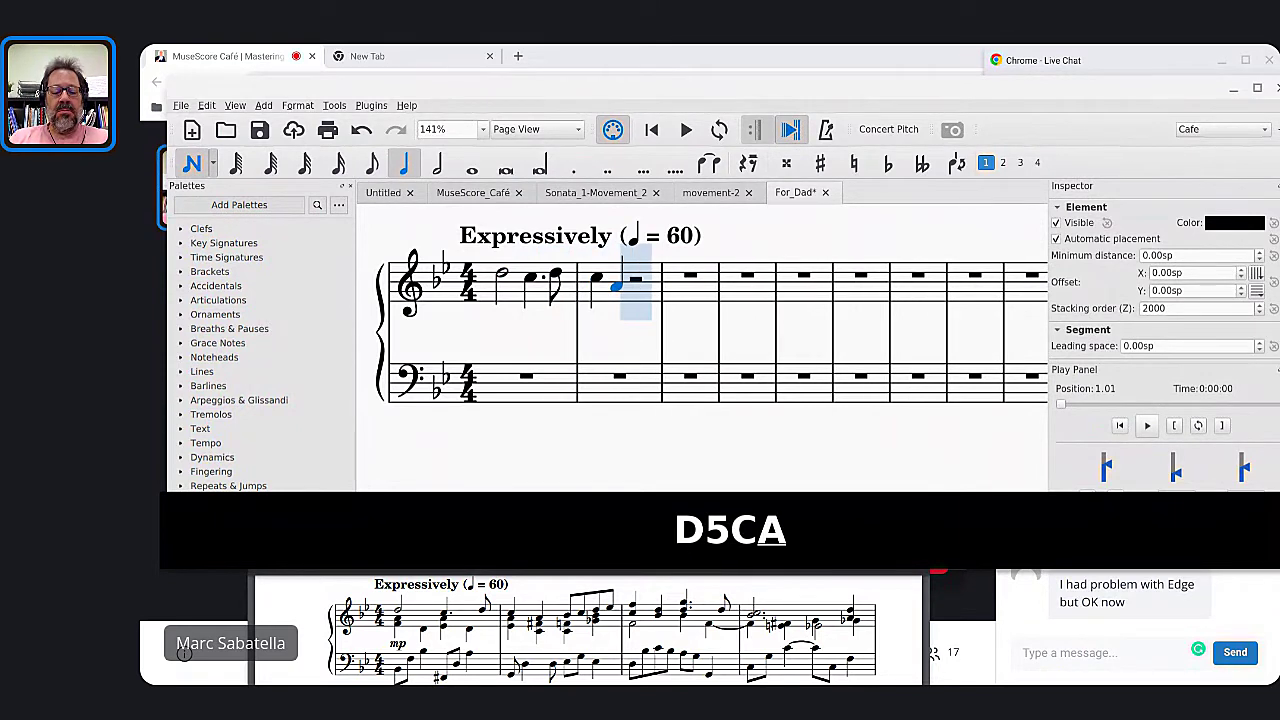
key("4")
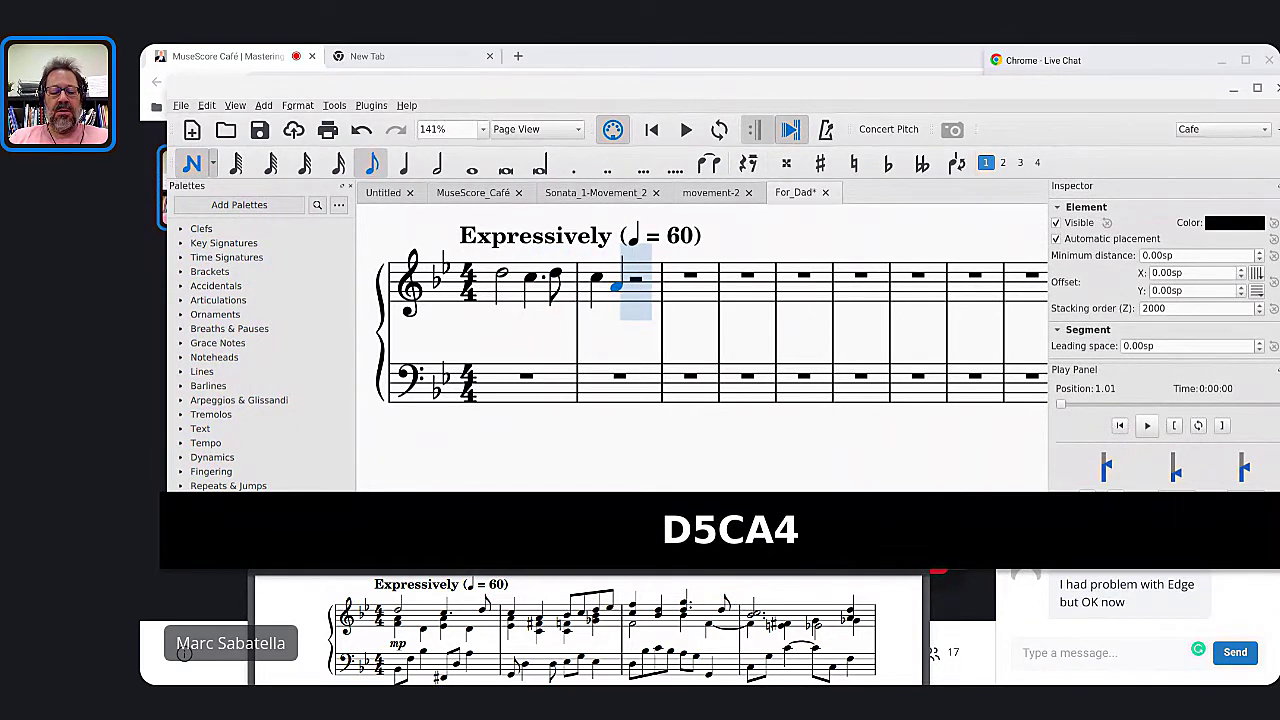
key("b")
key("c")
key("d")
key("e")
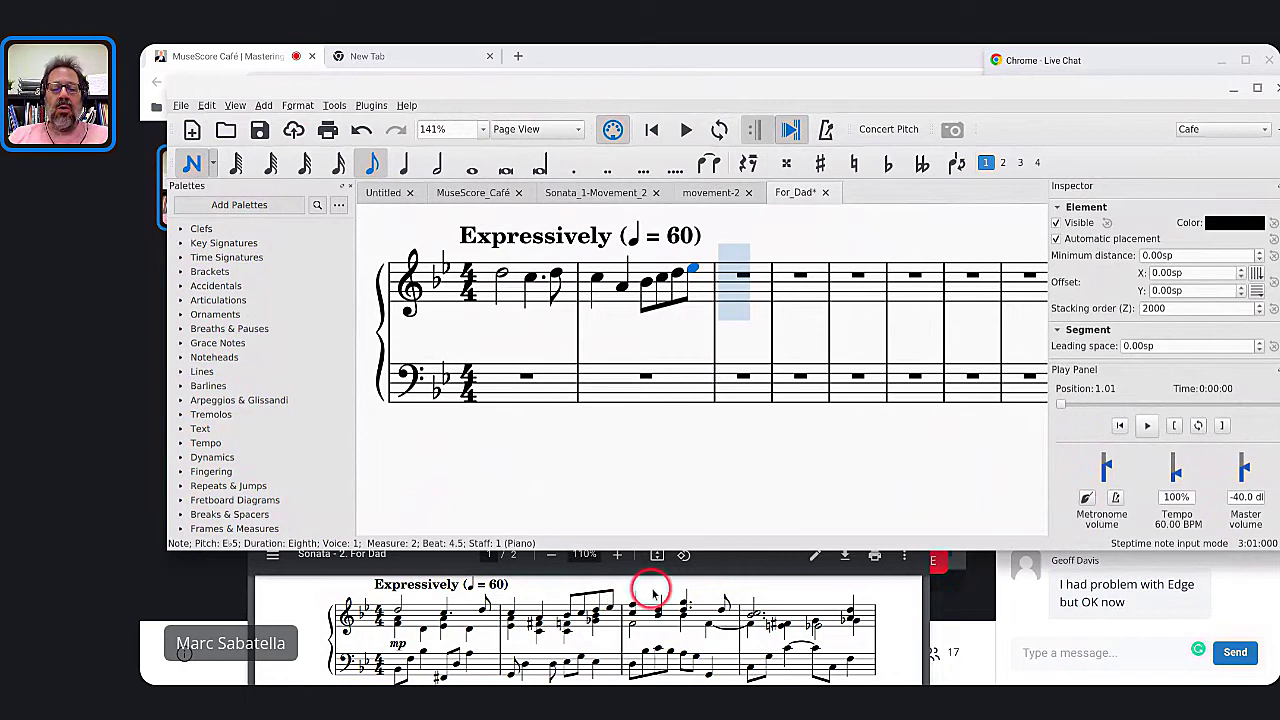
Check the messages in the Live Chat window and return to the For_Dad score
key("alt+Tab")
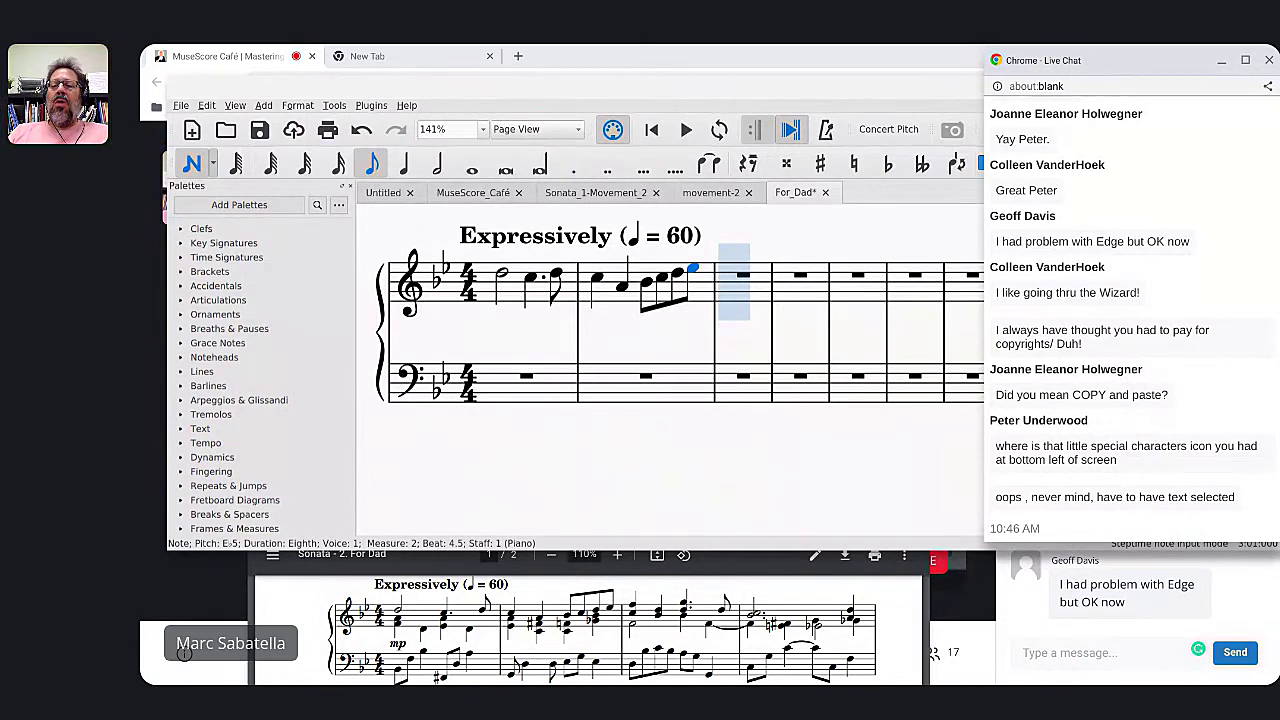
left_click(1122, 283)
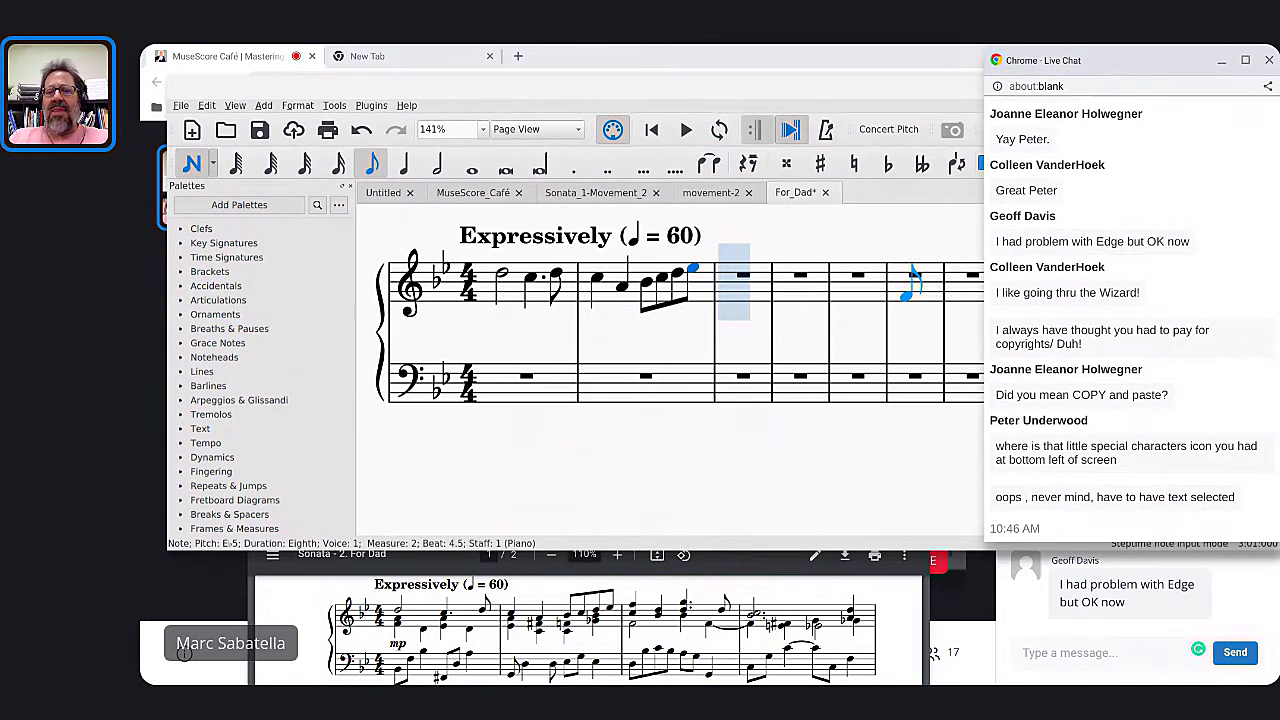
left_click(737, 289)
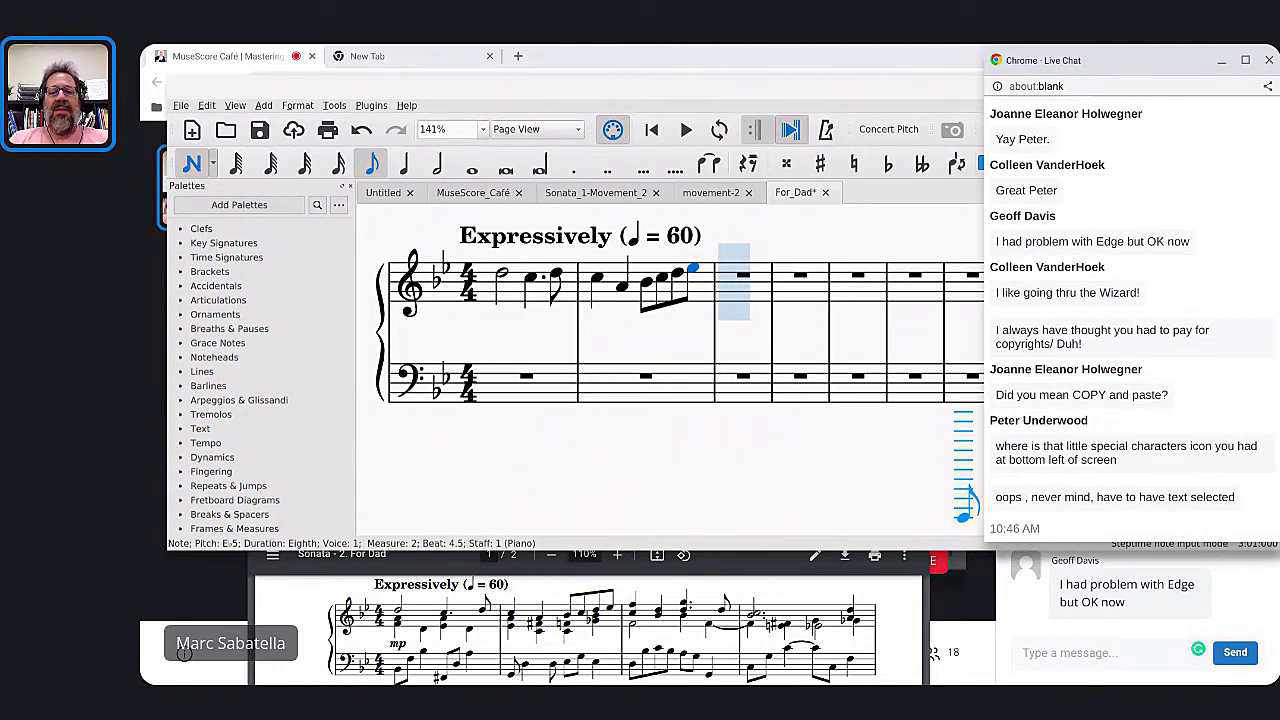
key("alt+Tab")
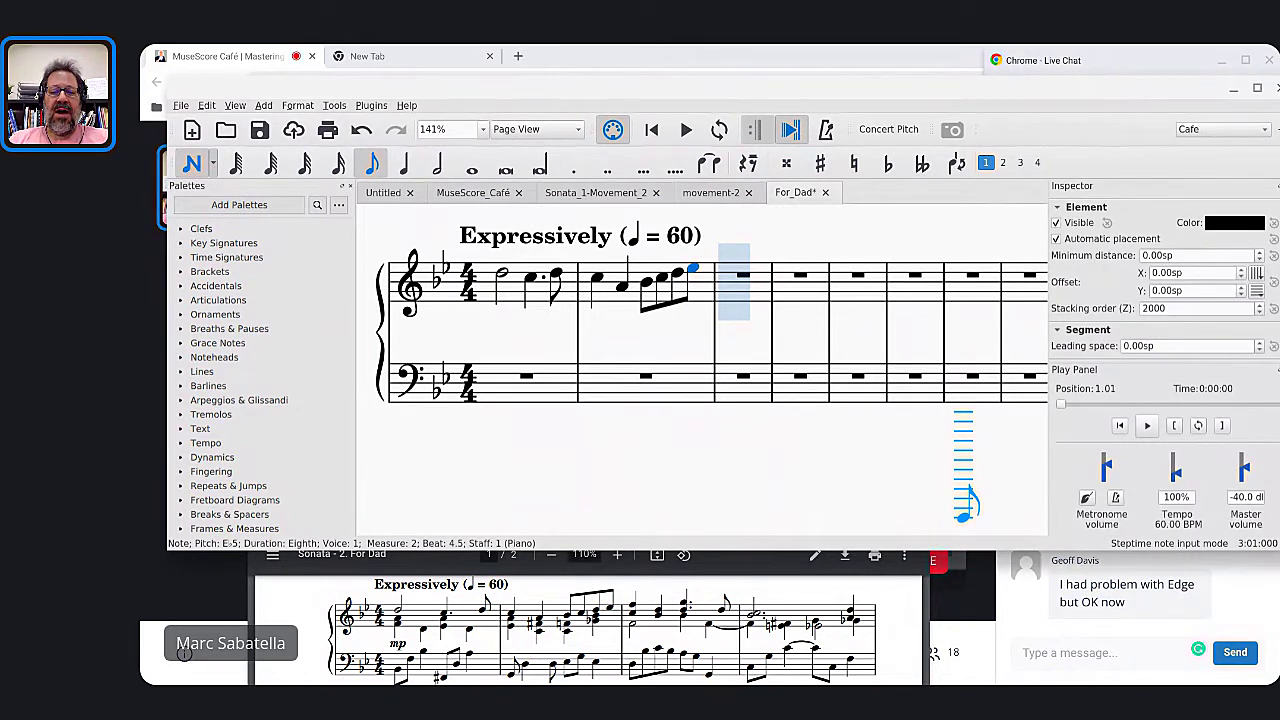
Enter the quarter-note chords C–F, B–D and D–G on beats 1 to 3 of treble measure 3
key("5")
key("c")
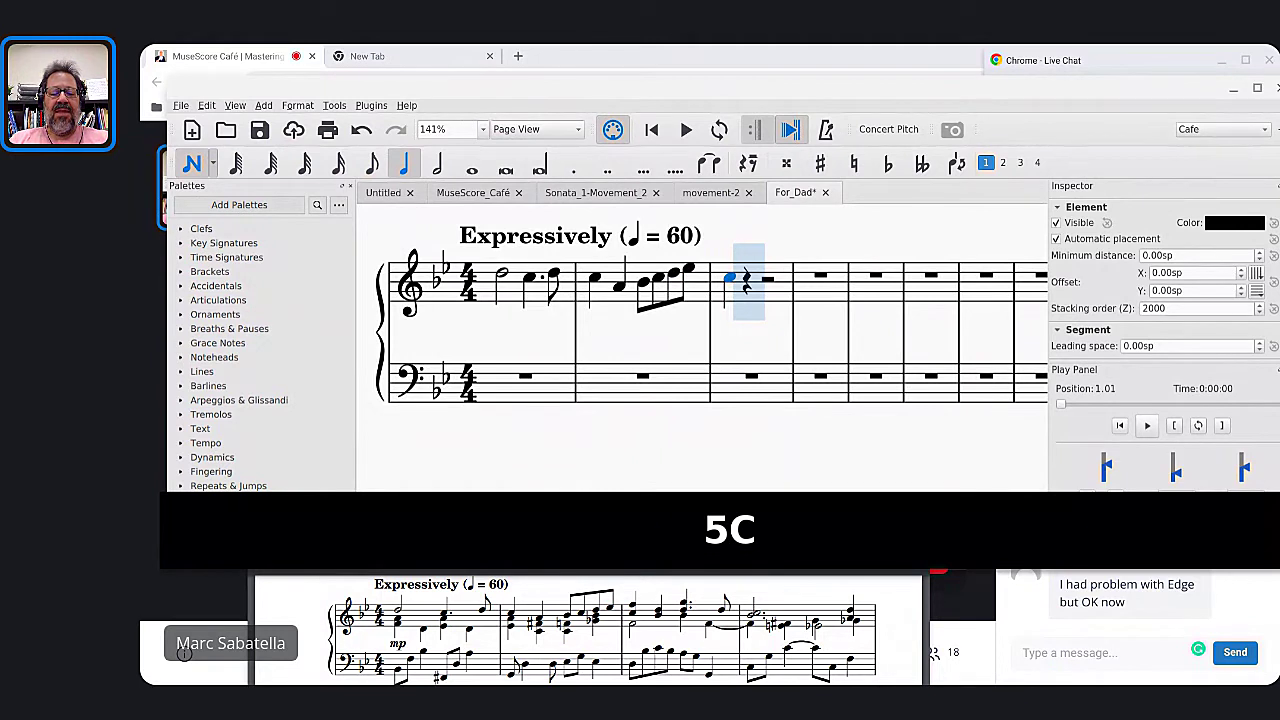
key("shift+f")
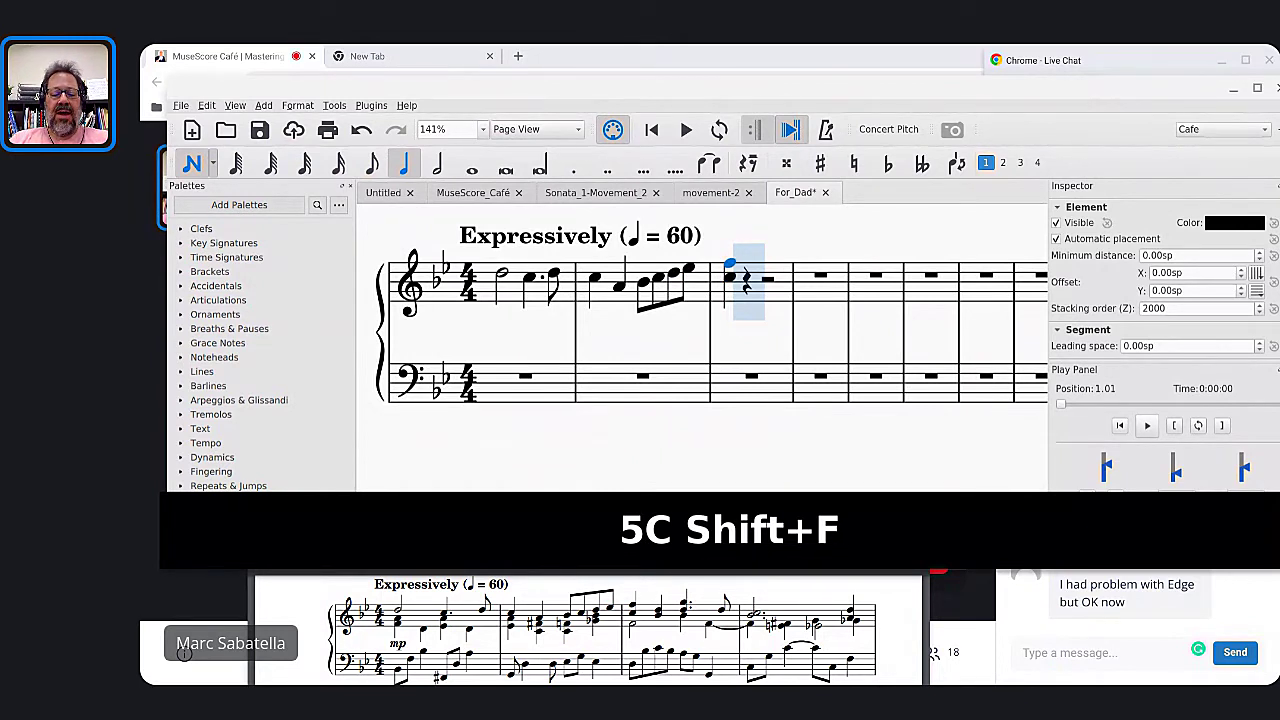
key("b")
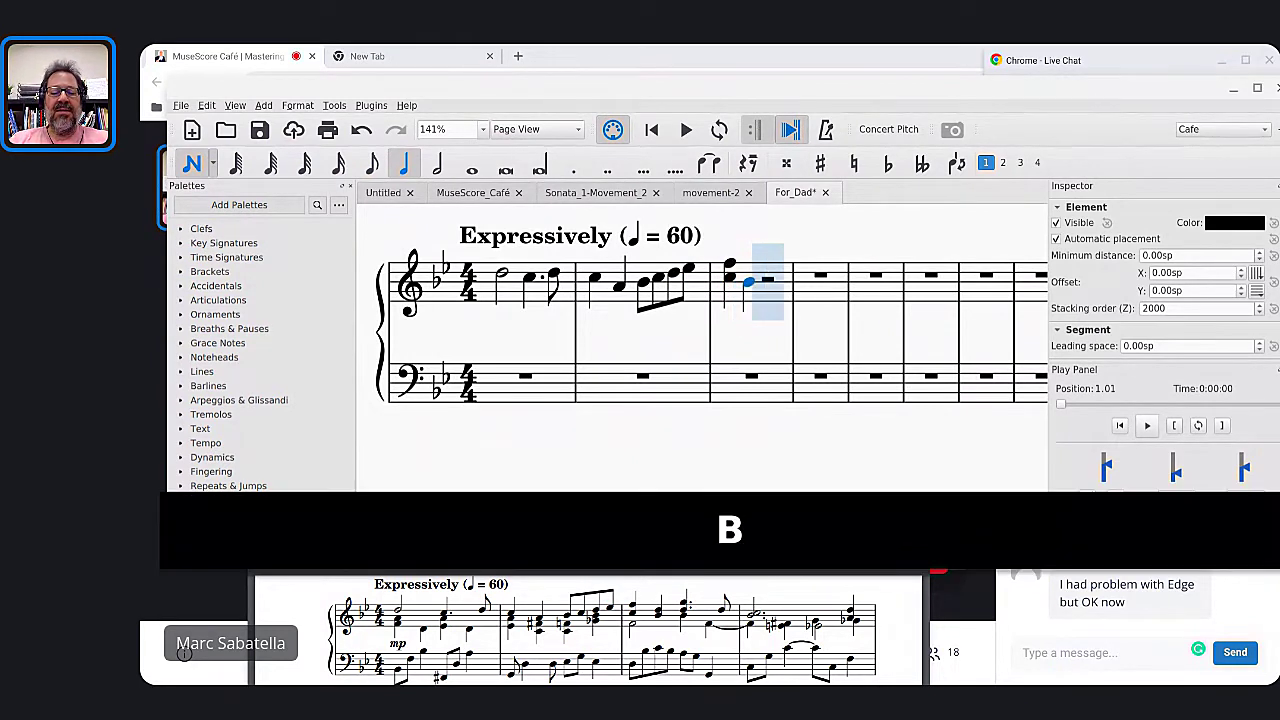
key("shift+d")
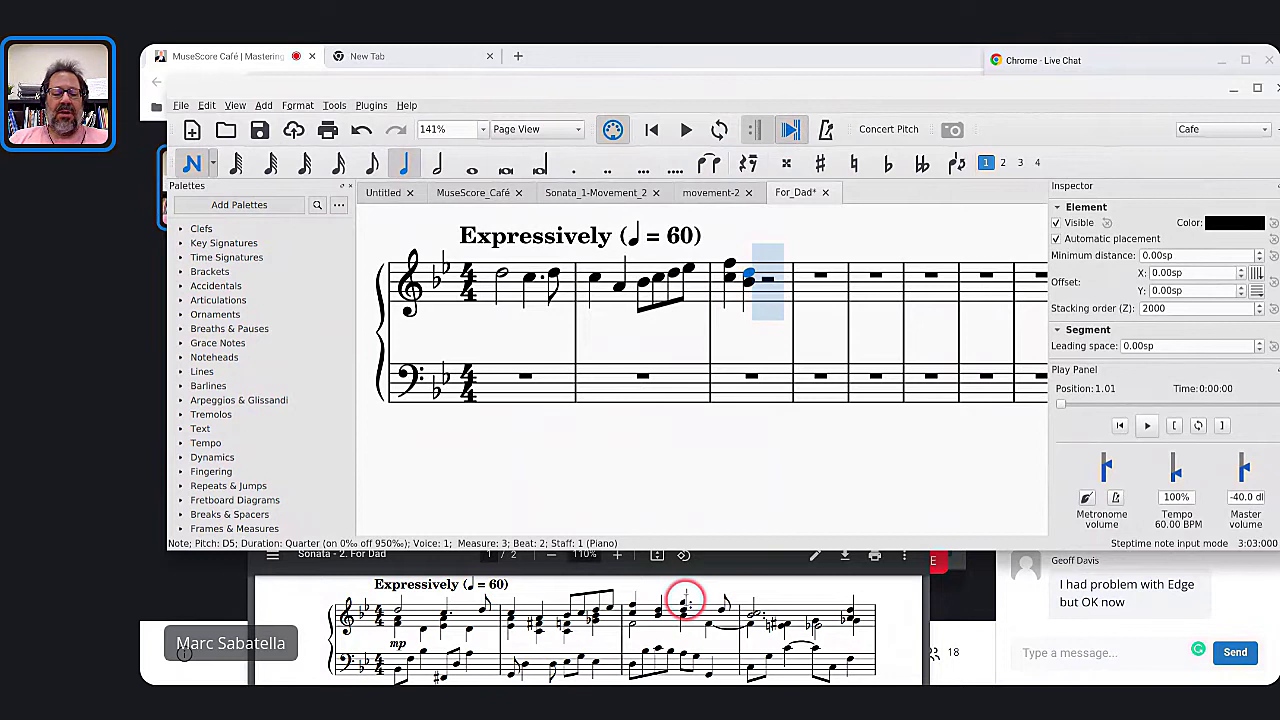
key("d")
key("shift+g")
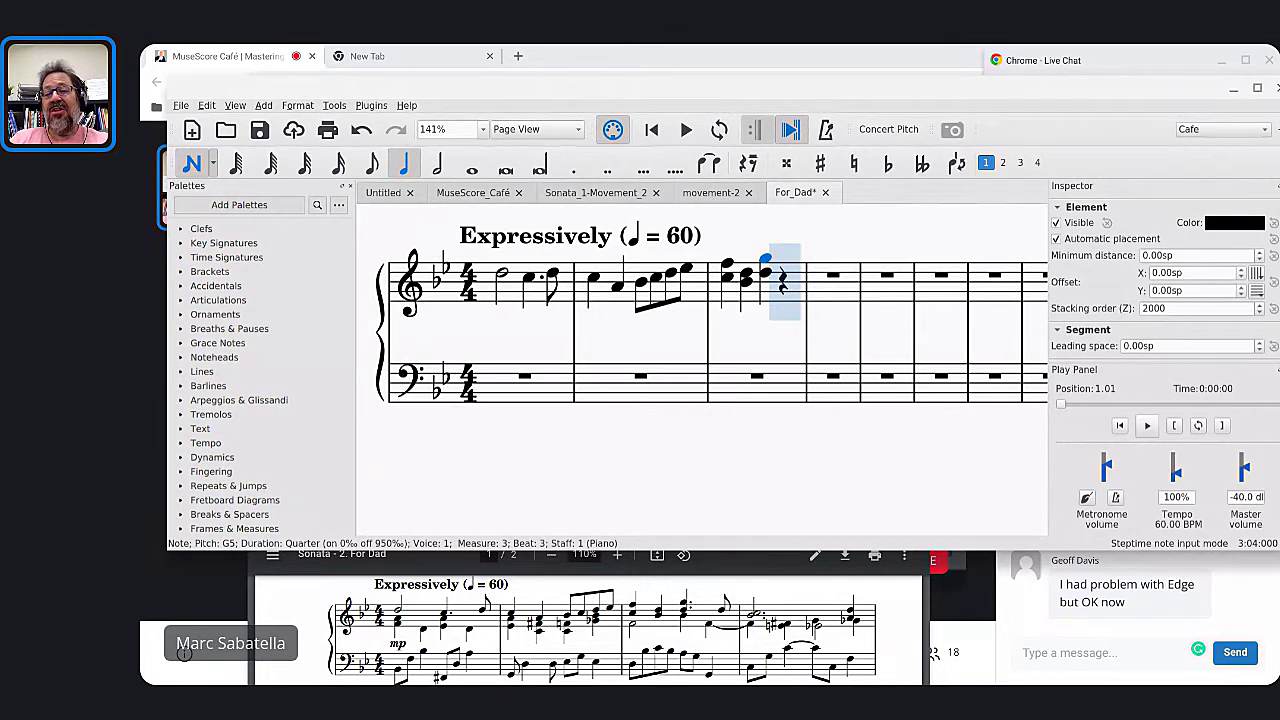
Lengthen the D–G chord in measure 3 by dots to a half note and shorten it stepwise to an eighth
key("shift+w")
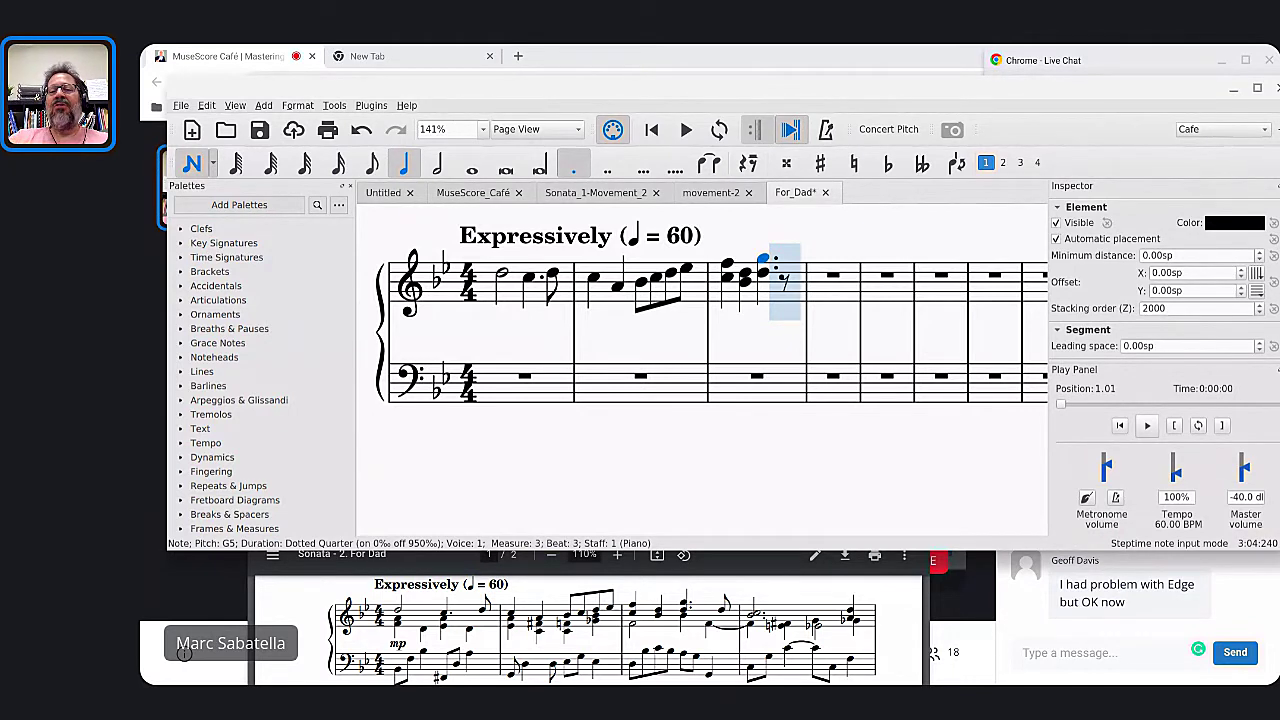
key("shift+w")
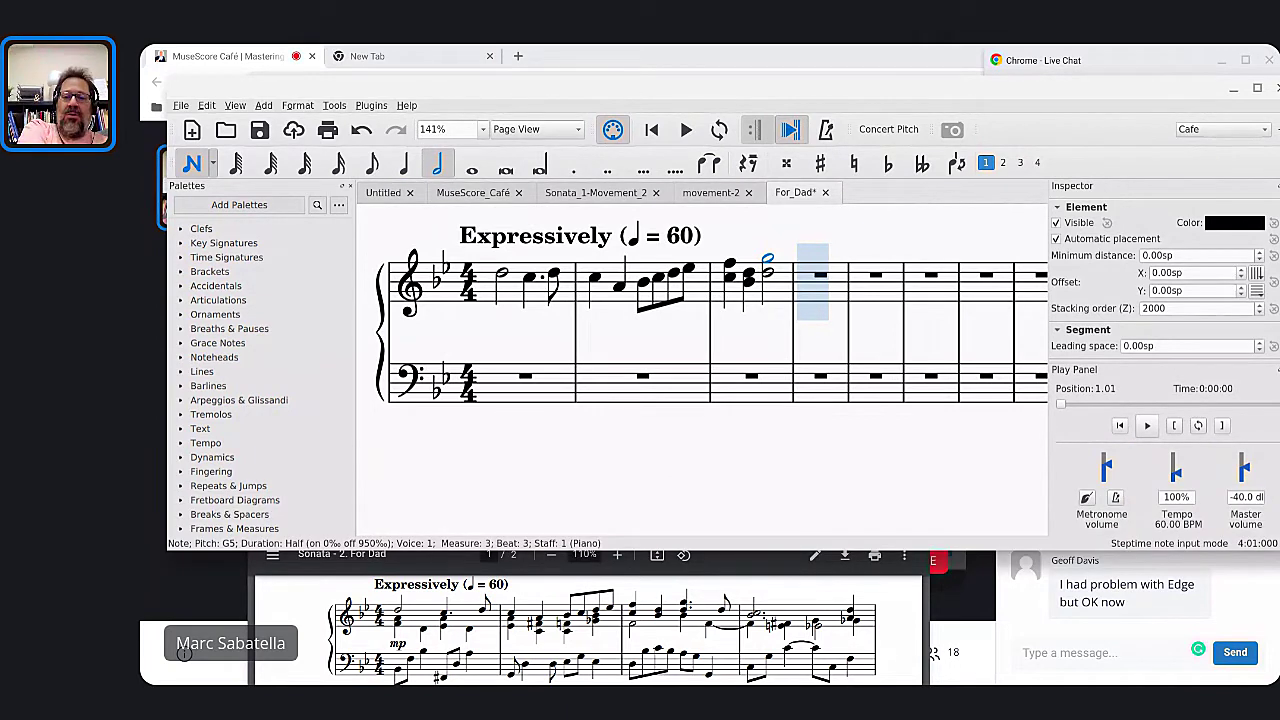
key("shift+q")
key("shift+q")
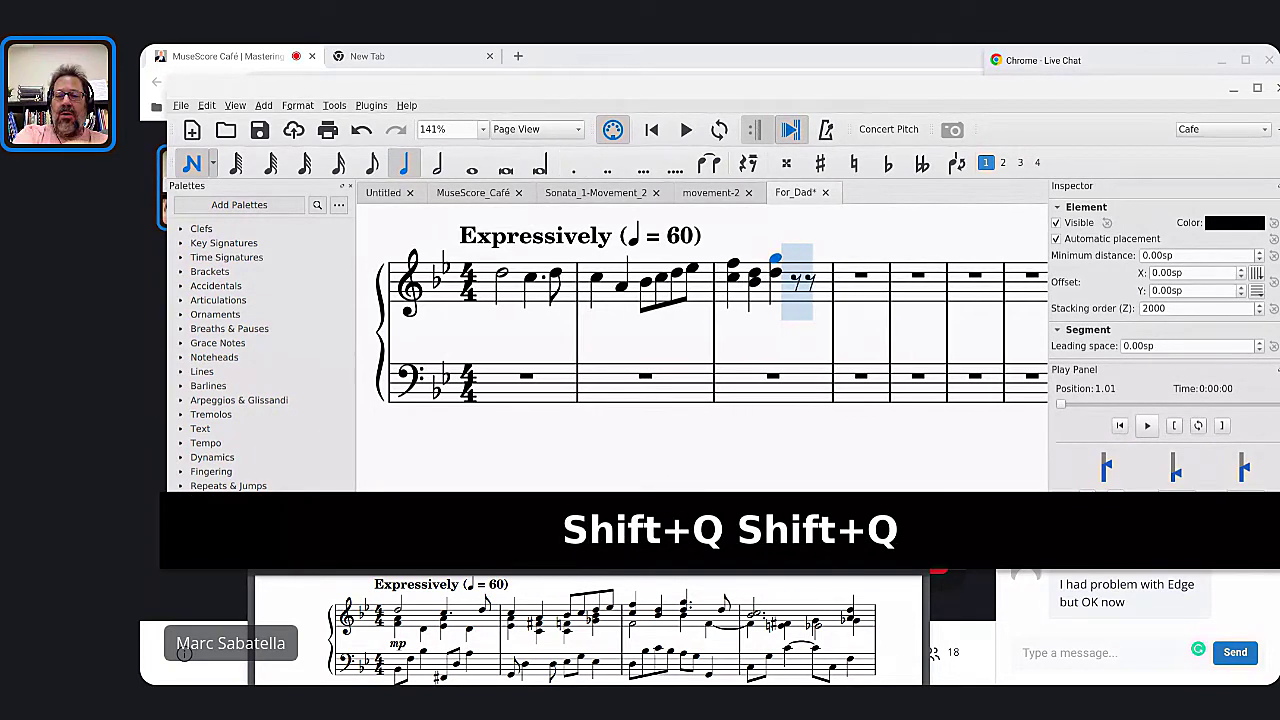
key("shift+q")
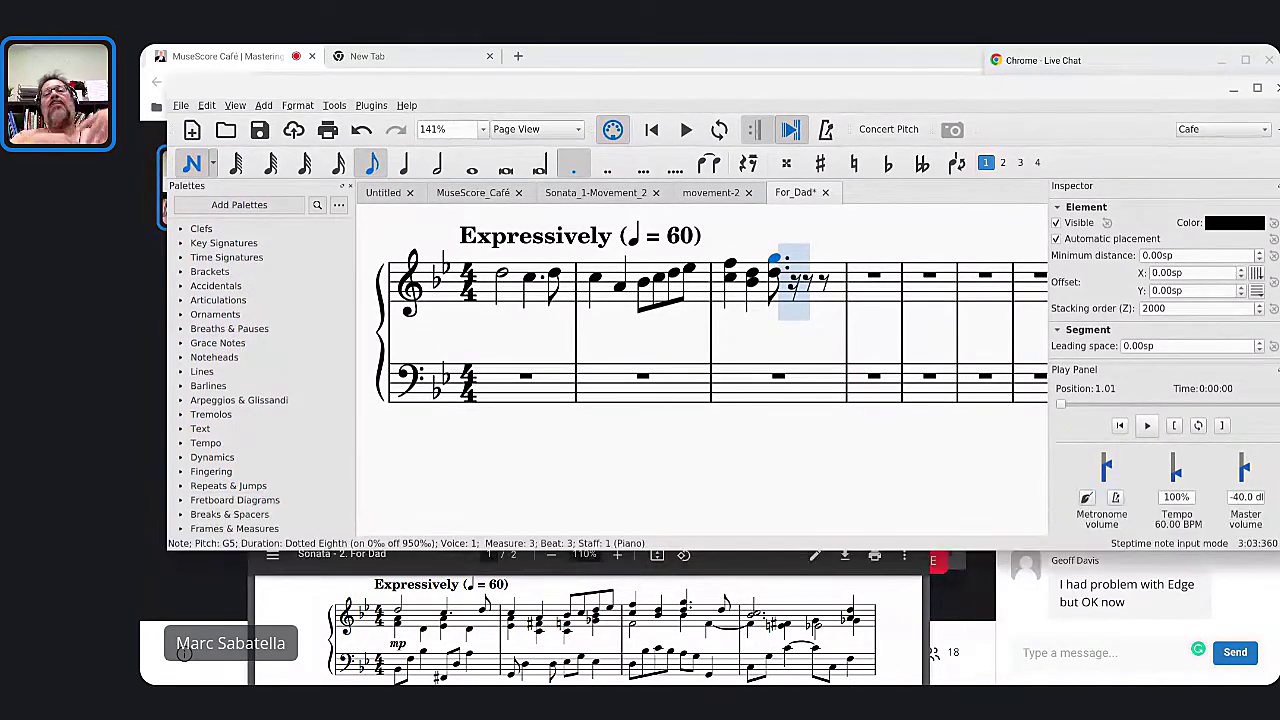
key("shift+q")
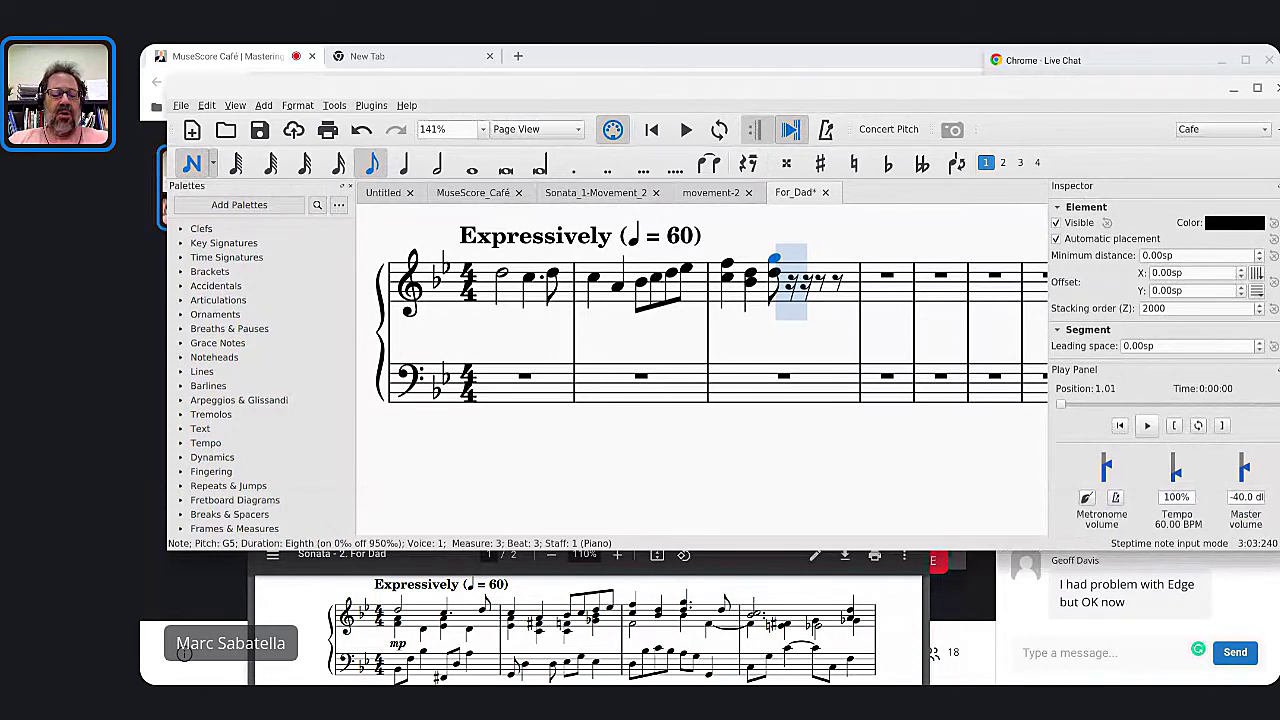
Lengthen the D–G chord in measure 3 to a dotted quarter and follow it with an eighth-note D
key("shift+w")
key("shift+w")
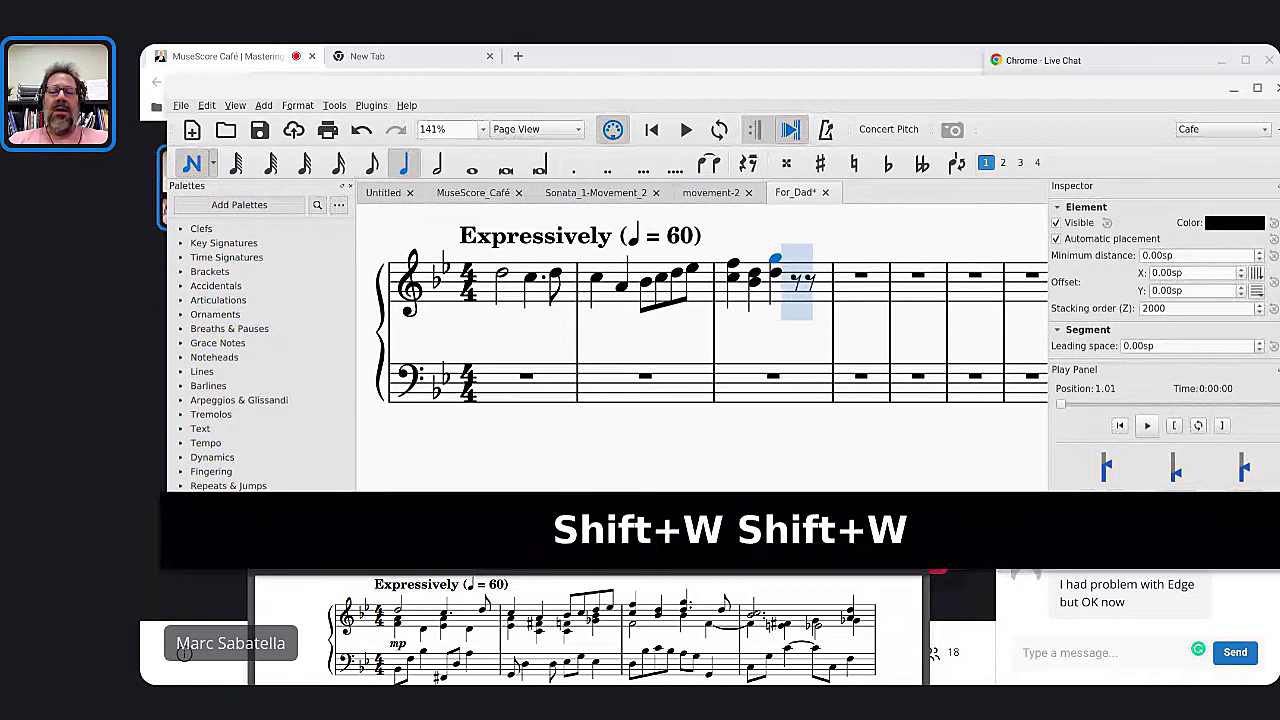
key("shift+w")
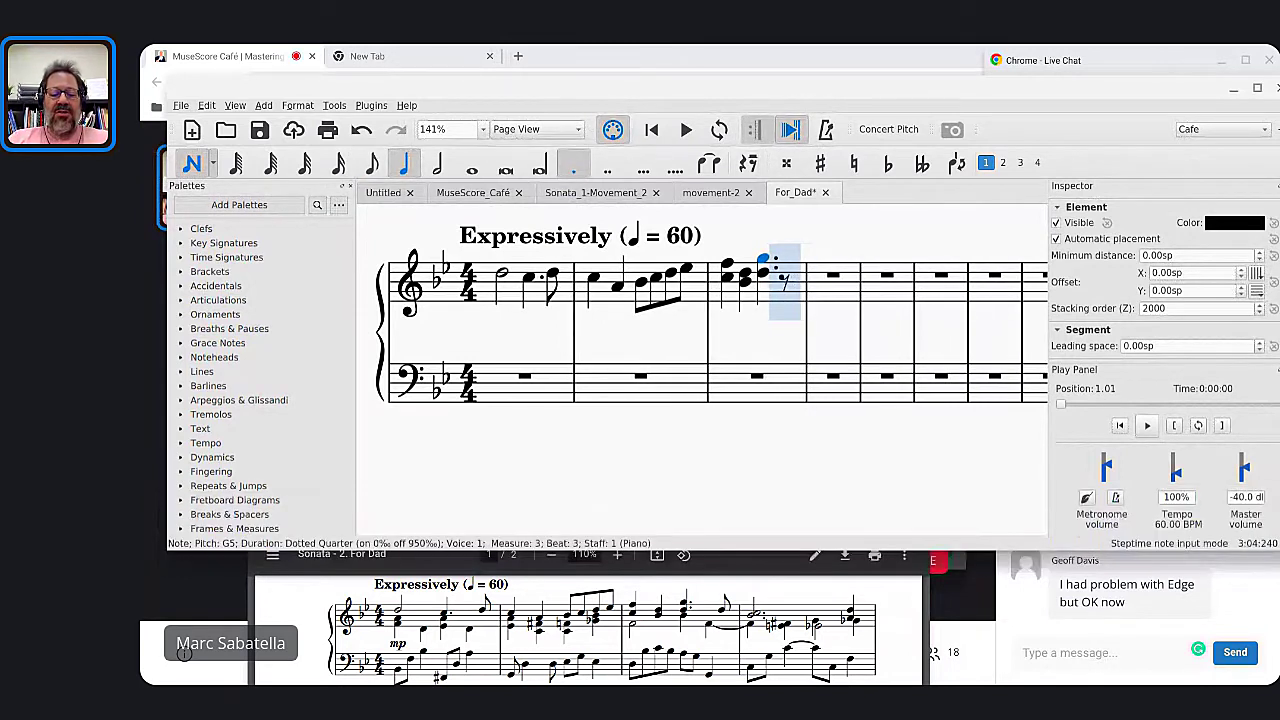
key("4")
key("d")
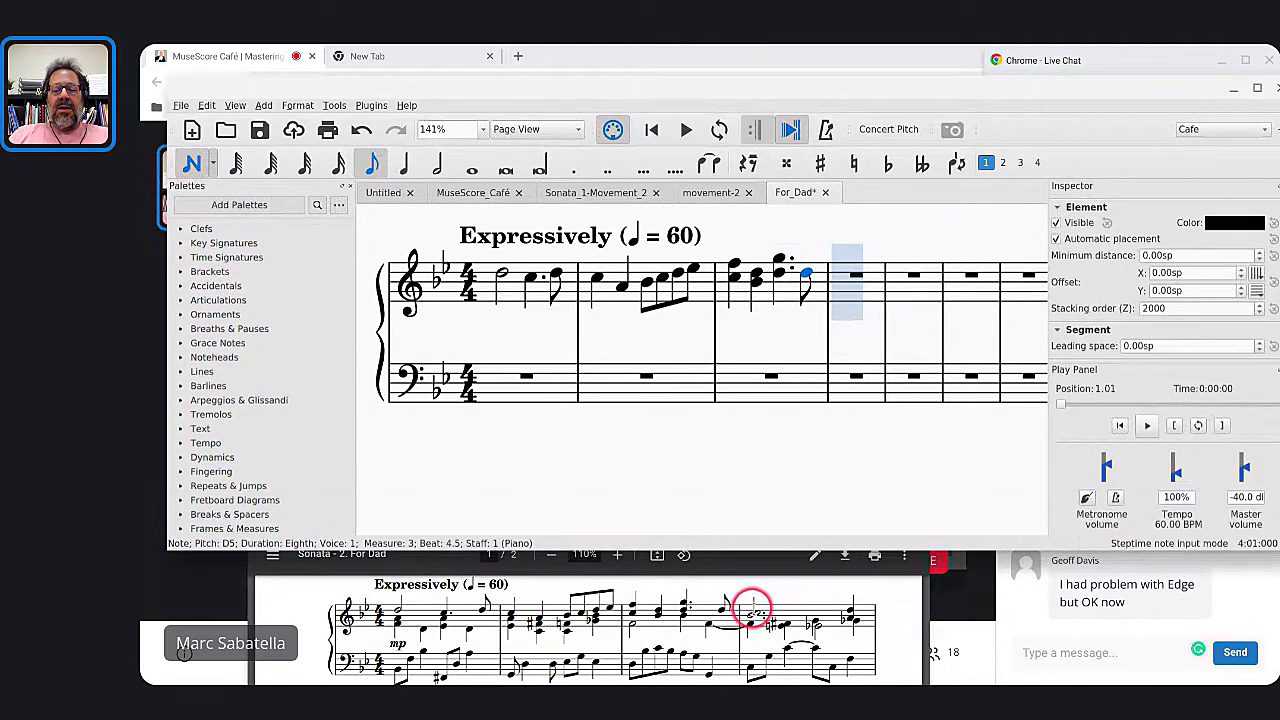
Examine the upper-voice dotted-half chord and final quarter chord in treble measure 4 of the Sonata_1-Movement_2 score
left_click(591, 194)
scroll(768, 358, "right", 3)
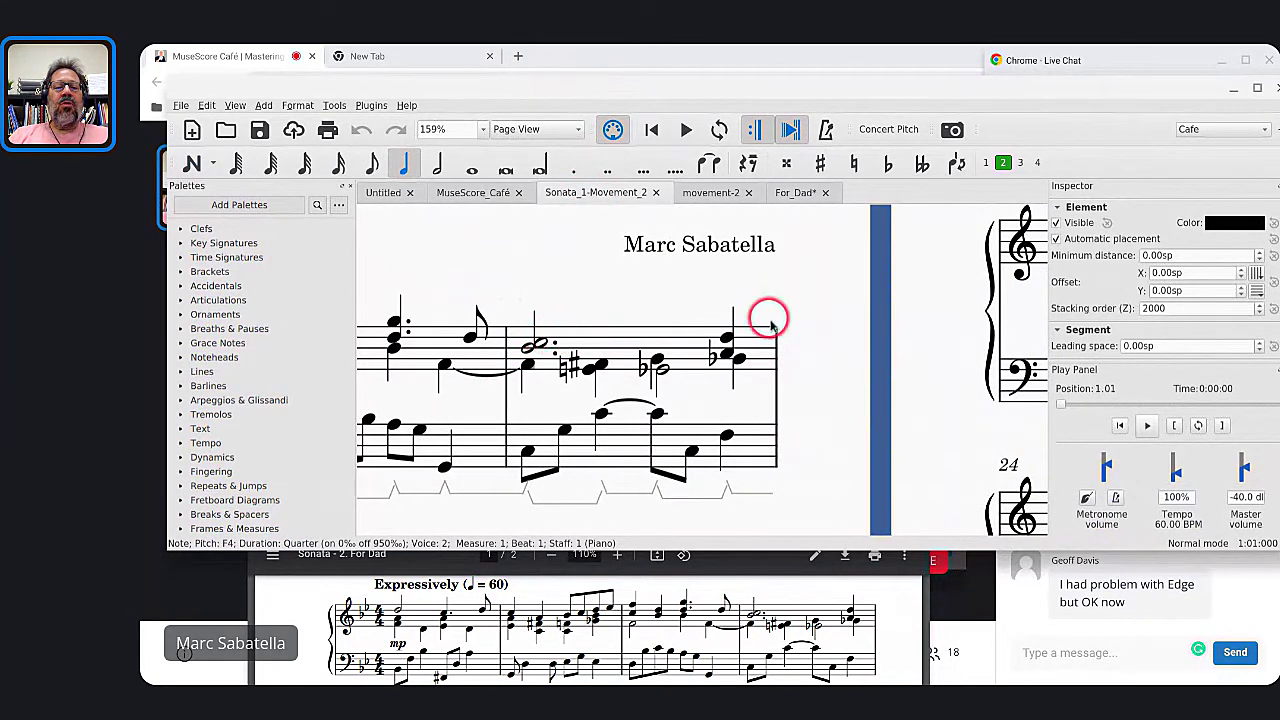
left_click(727, 339)
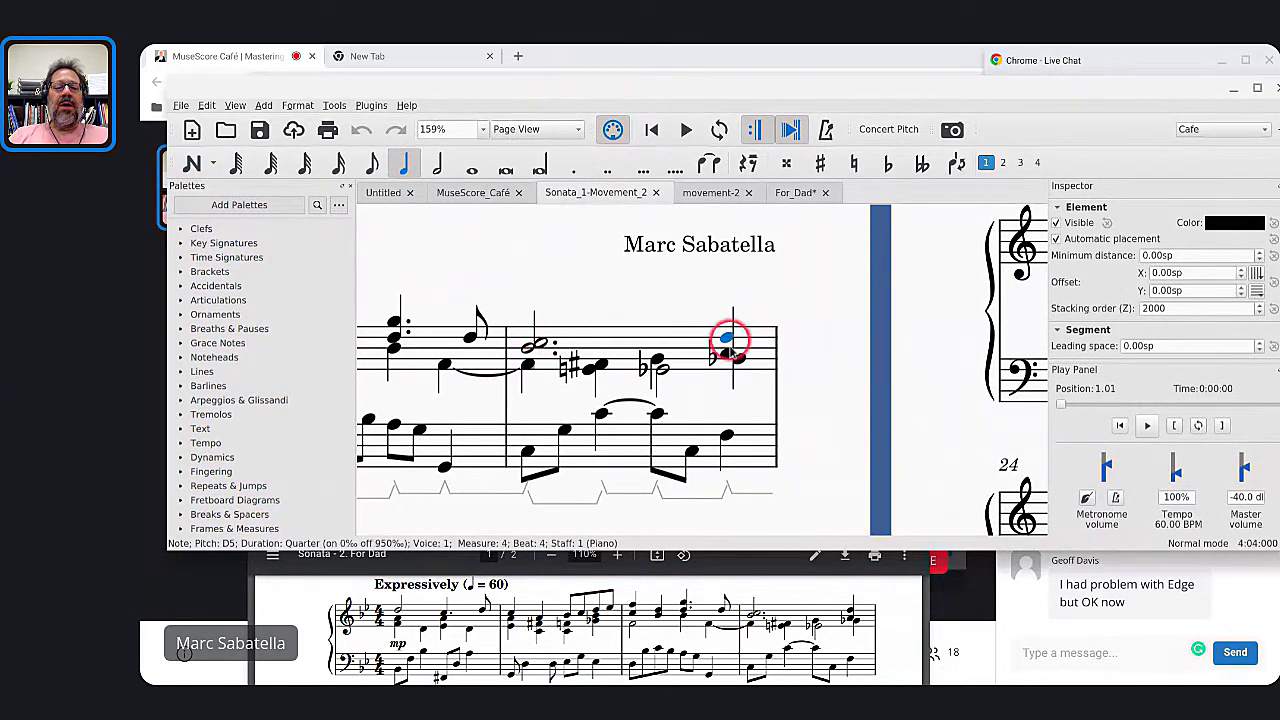
left_click(531, 347)
left_click(529, 348, "shift")
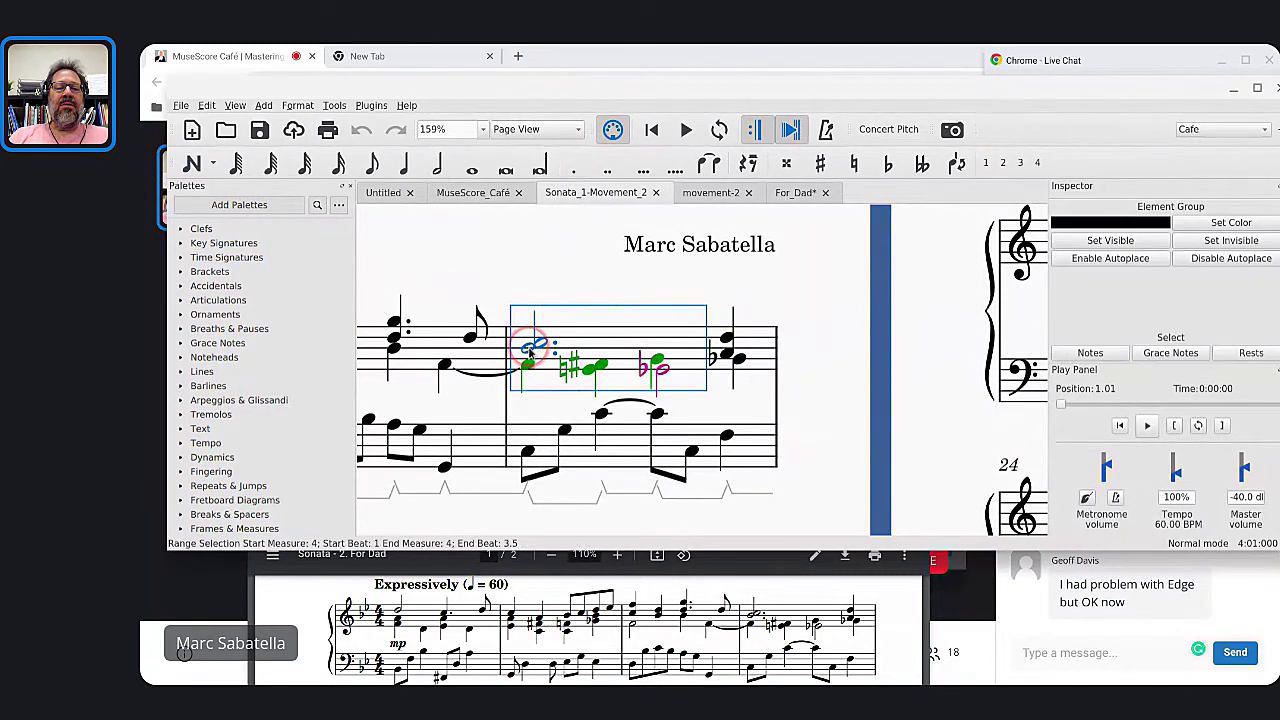
left_click(530, 347)
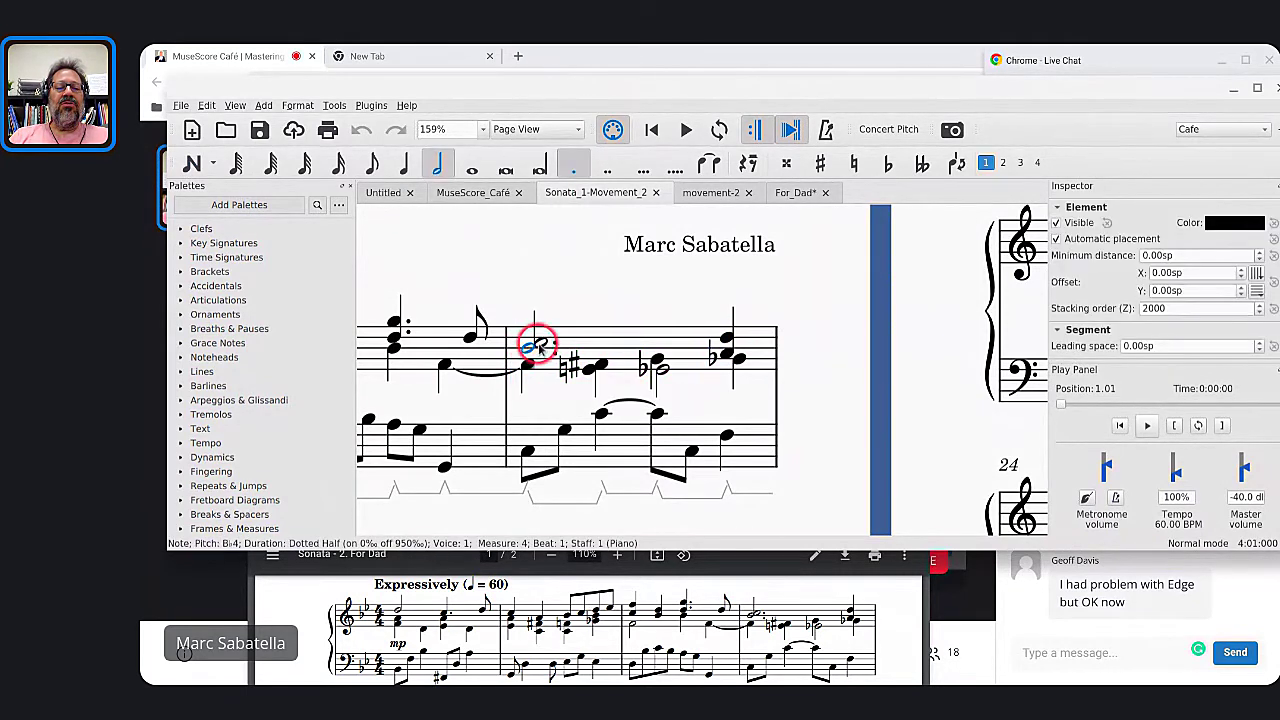
left_click(726, 345)
left_click(727, 343, "shift")
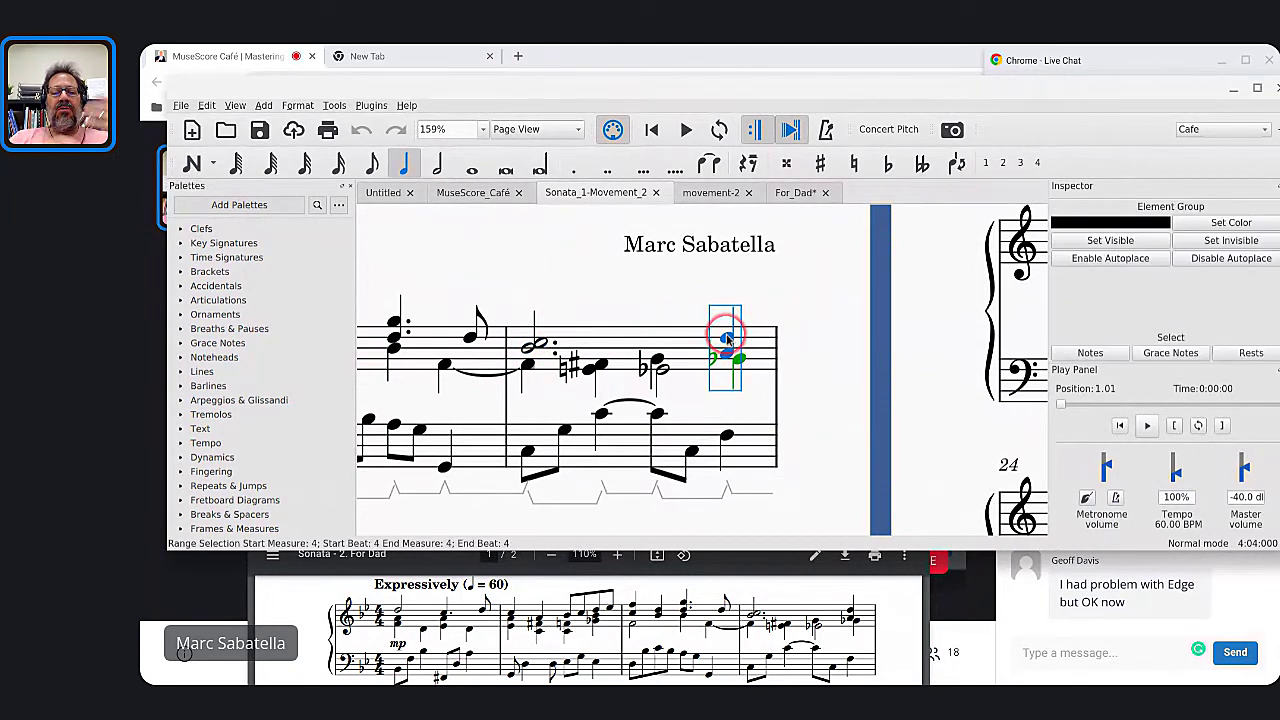
left_click(727, 340)
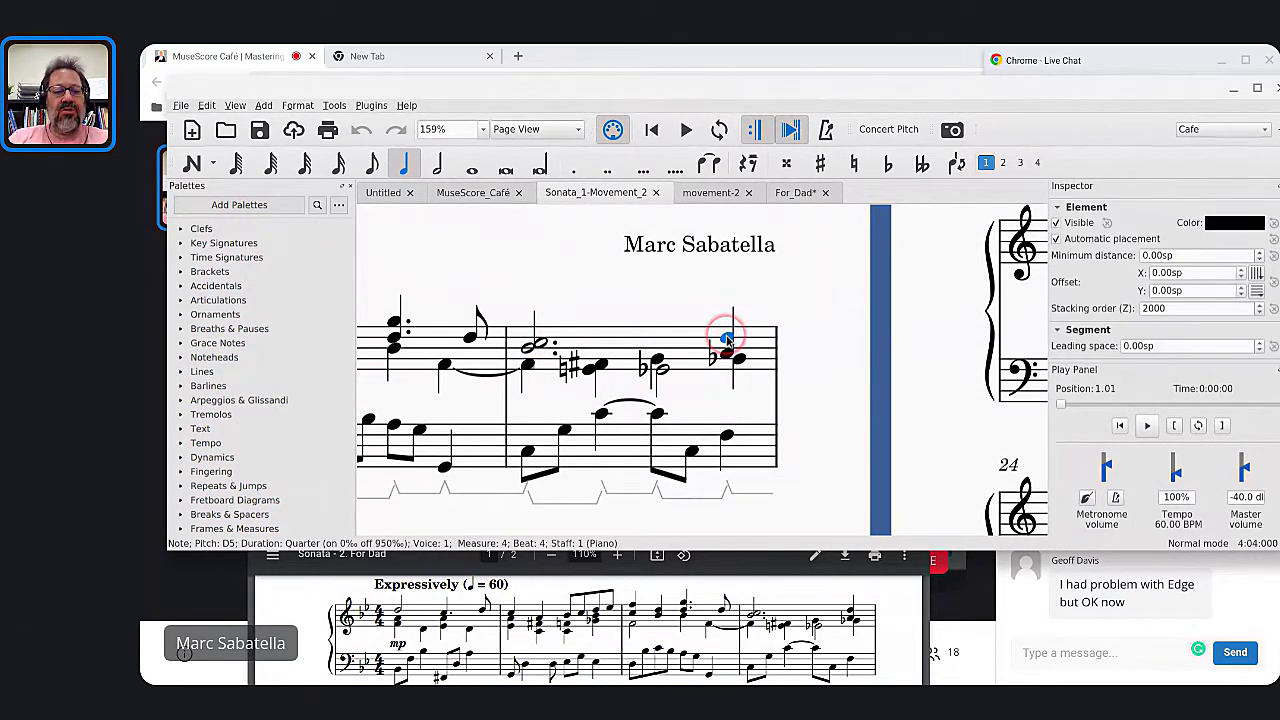
Examine the lower-voice quarter notes and the E-flat half note in treble measure 4 by selecting them one by one
left_click(529, 368)
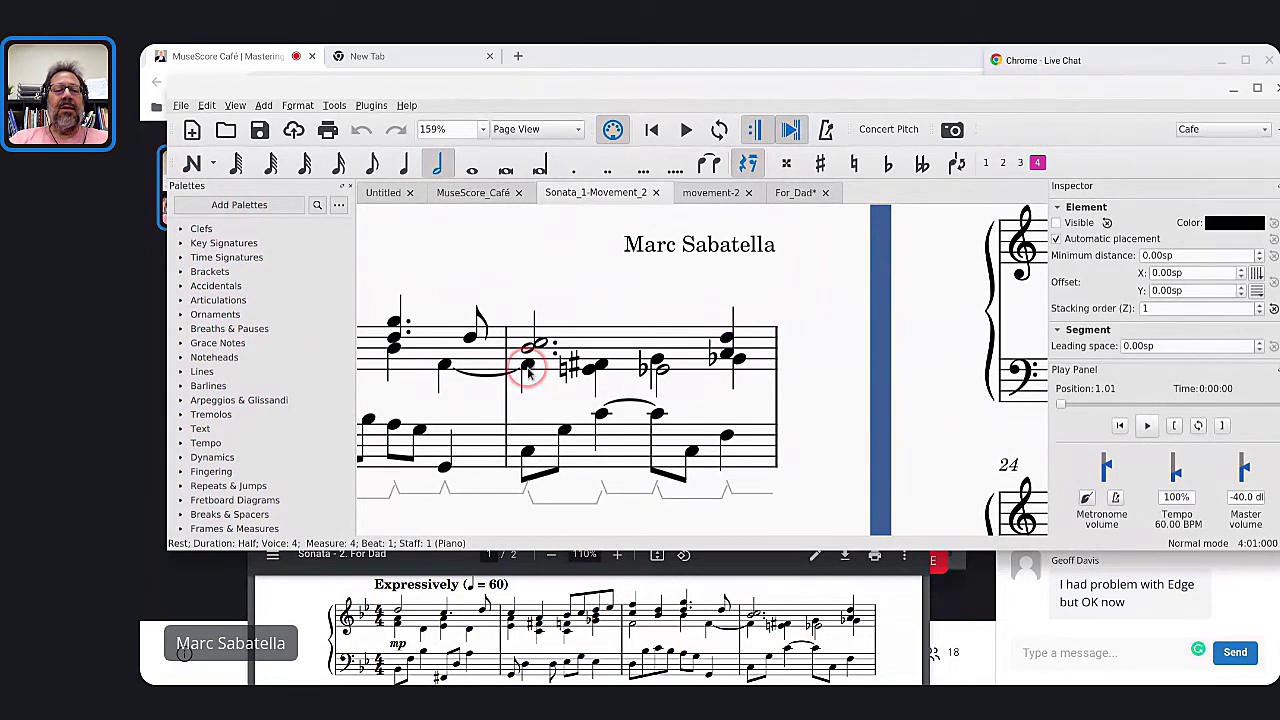
key("Escape")
left_click(529, 366)
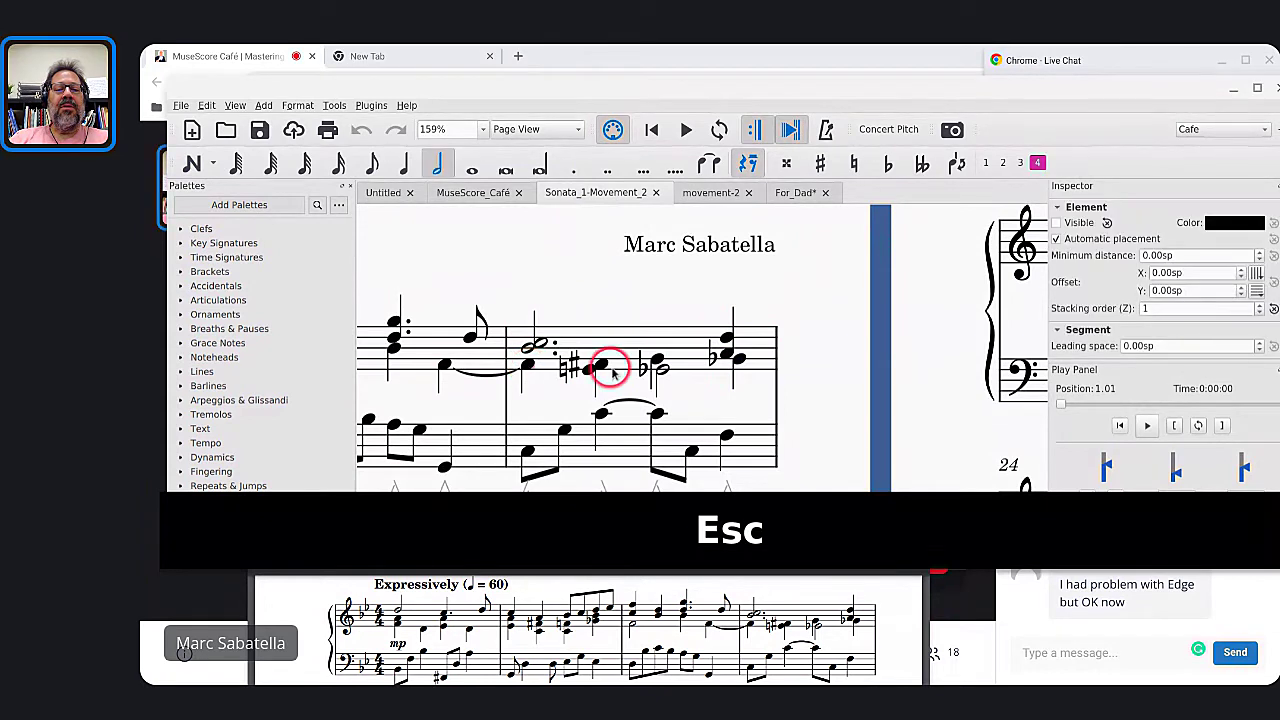
left_click(603, 366)
left_click(656, 358)
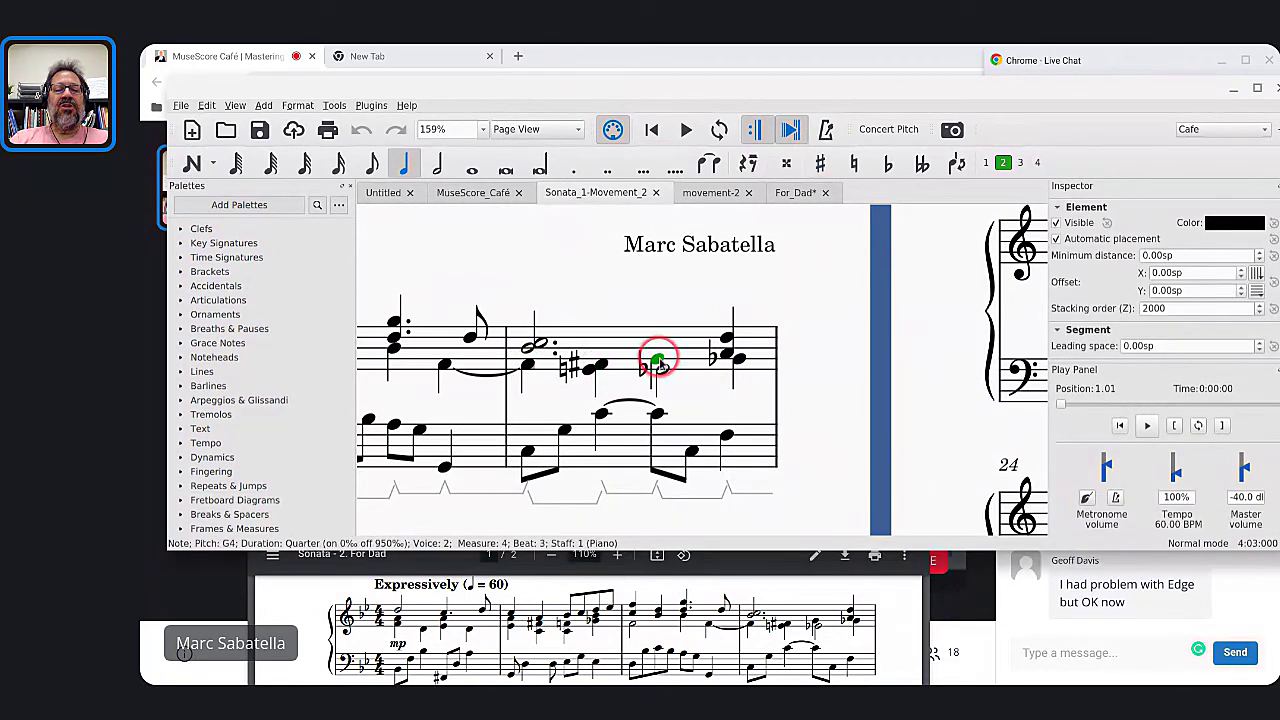
left_click(738, 360)
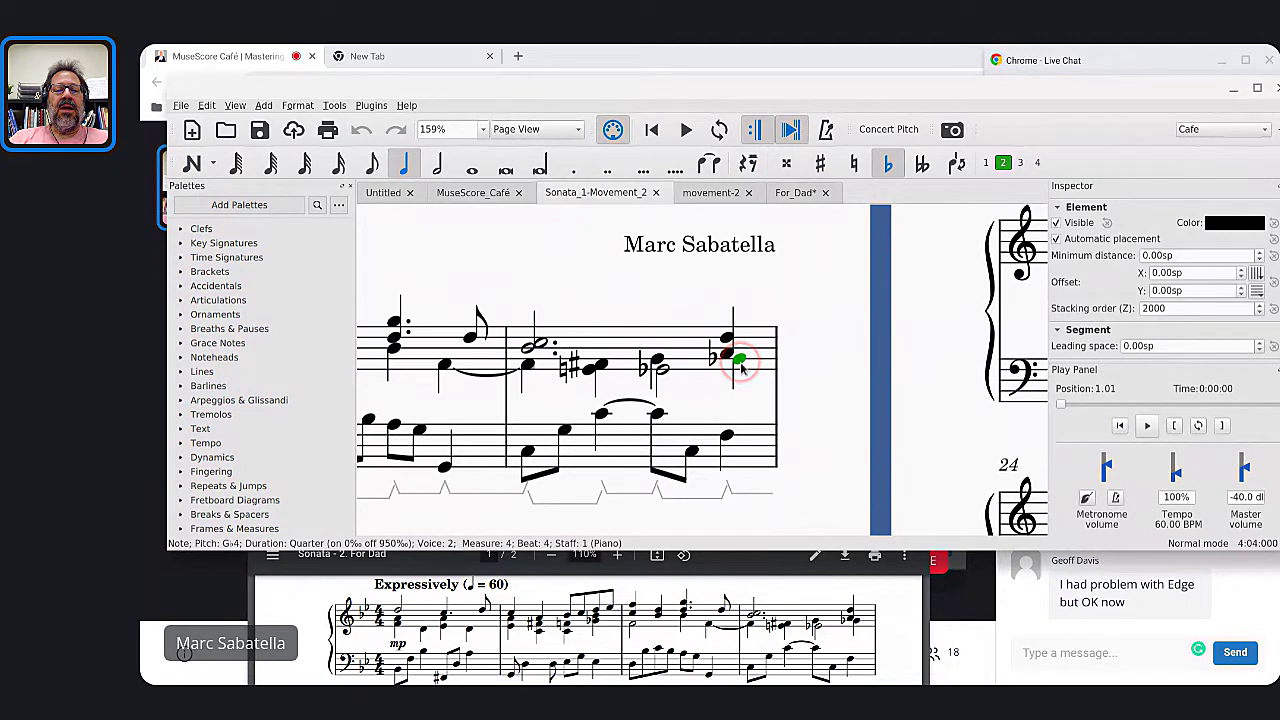
left_click(662, 370)
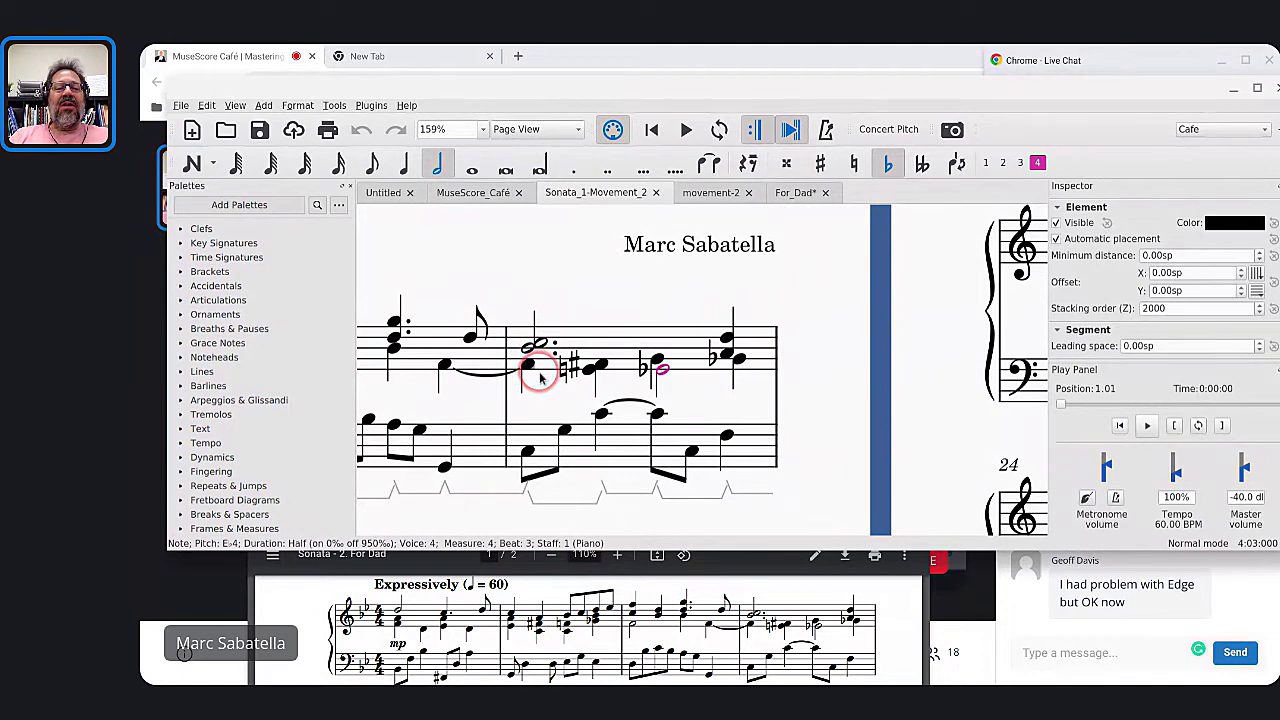
Inspect the invisible voice 4 half rest hidden behind the lower-voice note on beat 1 of measure 4
scroll(532, 372, "up", 5)
scroll(539, 377, "up", 11)
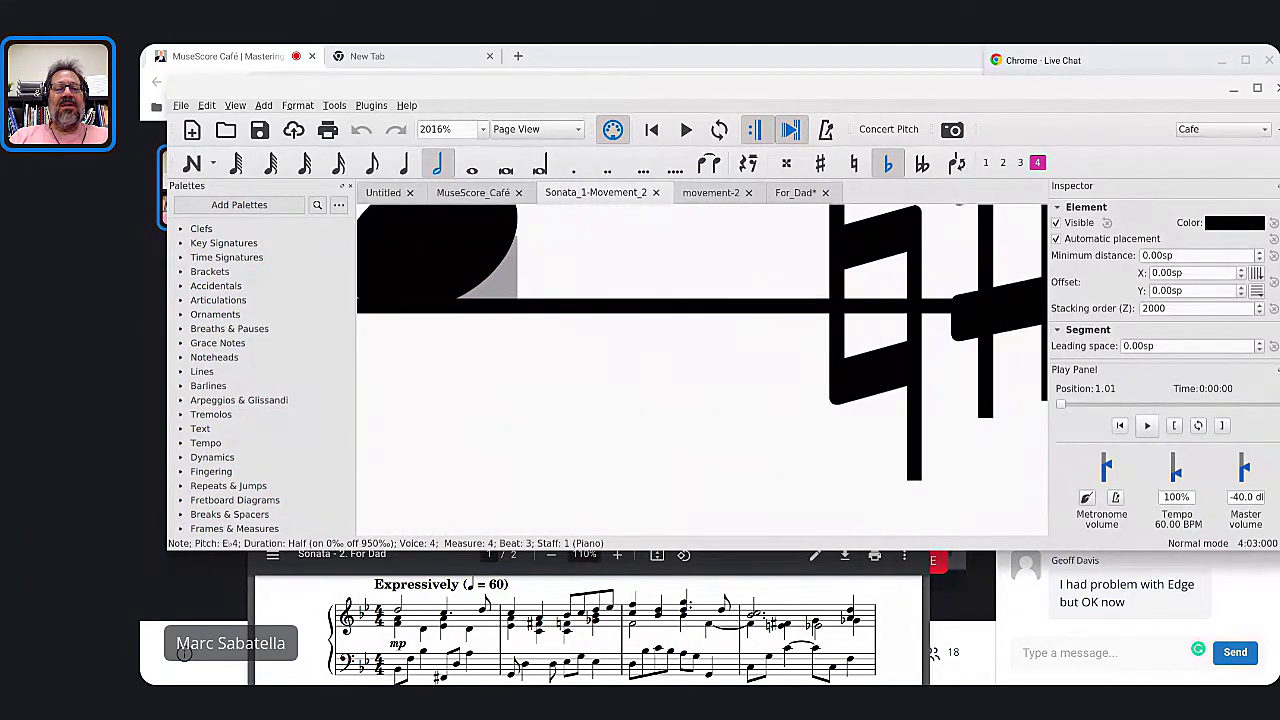
left_click(502, 292)
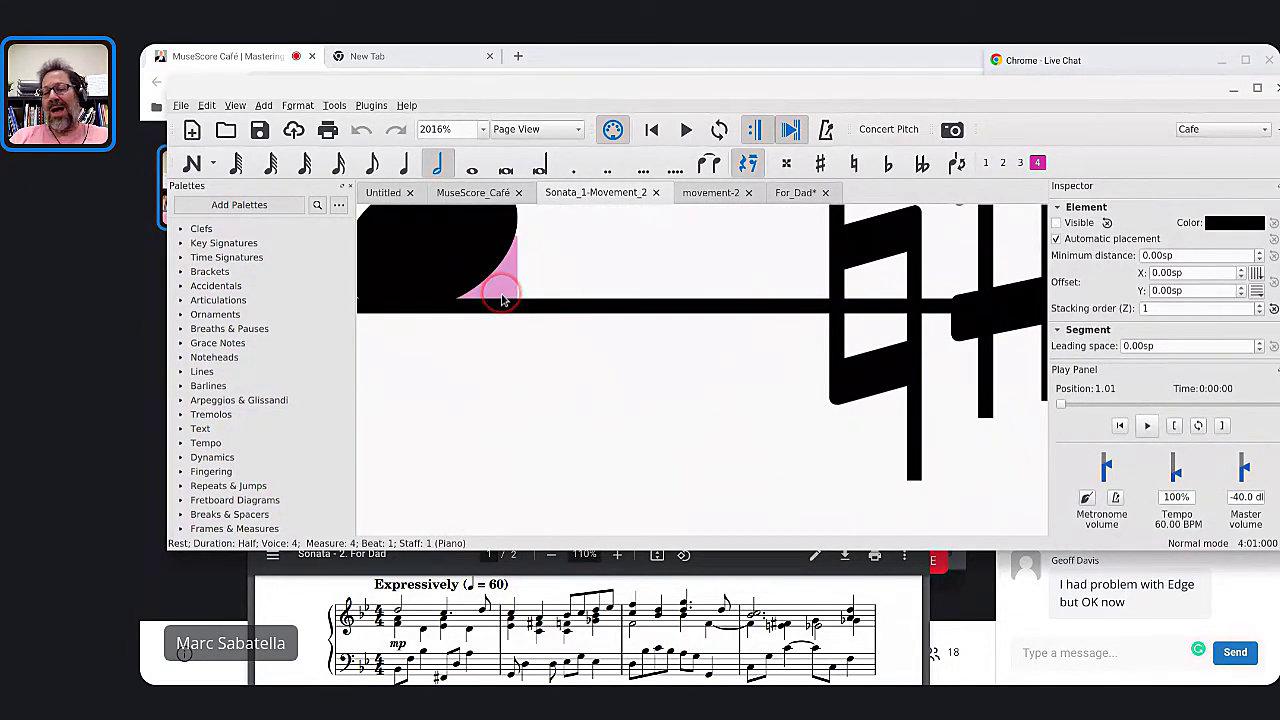
scroll(502, 298, "down", 11)
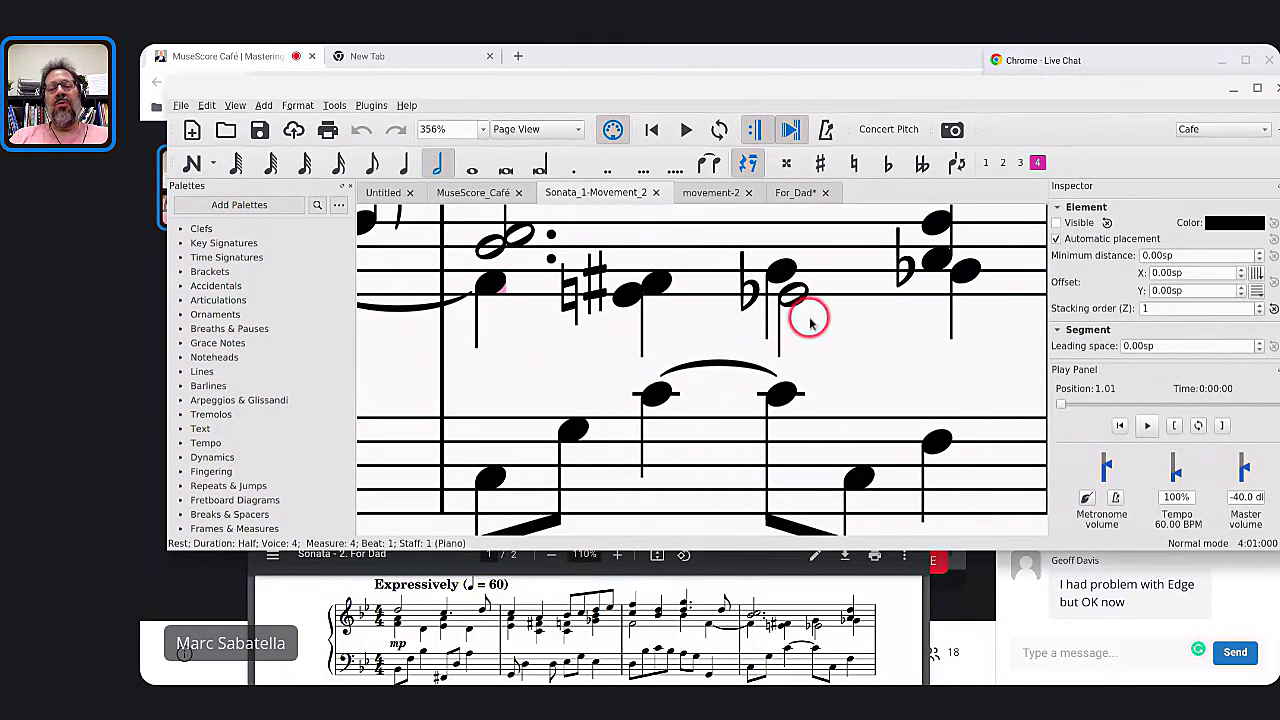
Play measure 4 of the Sonata_1-Movement_2 score briefly and try to undo any recent edits in that score
scroll(805, 315, "down", 2)
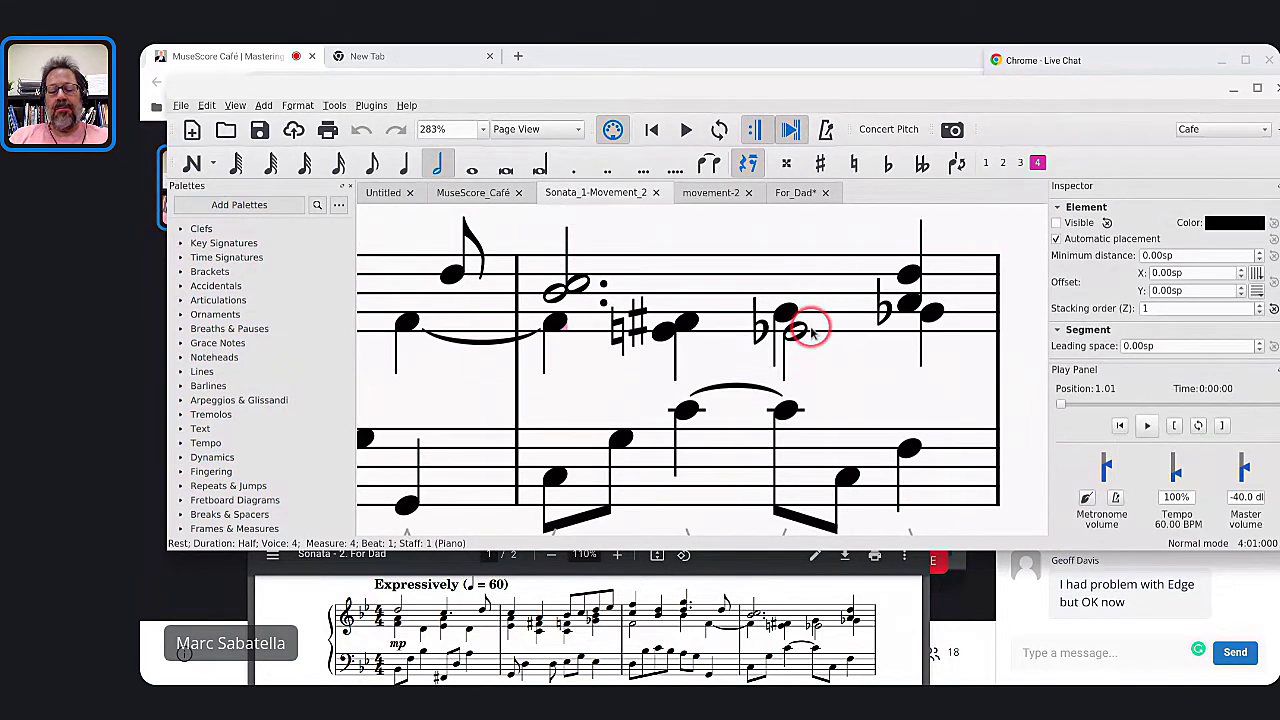
key("space")
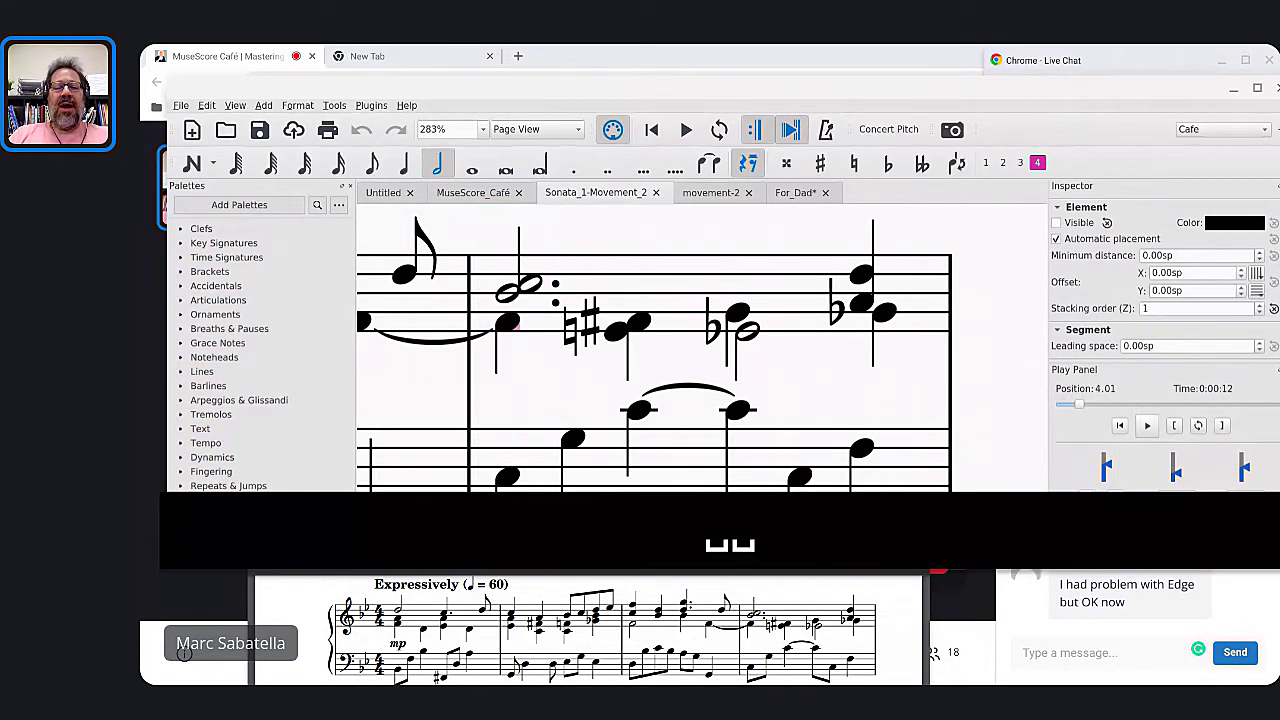
key("ctrl+z")
key("ctrl+z")
key("ctrl+z")
key("ctrl+z")
key("ctrl+z")
key("ctrl+z")
key("ctrl+z")
key("ctrl+z")
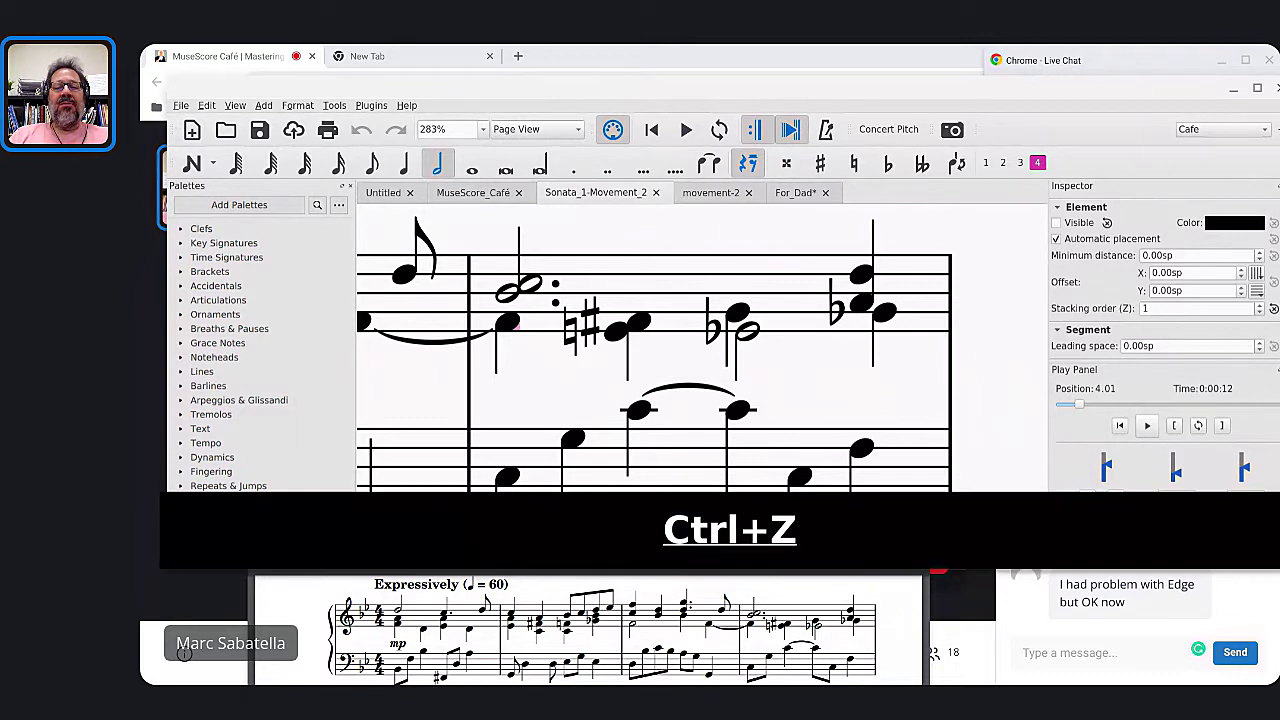
key("ctrl+z")
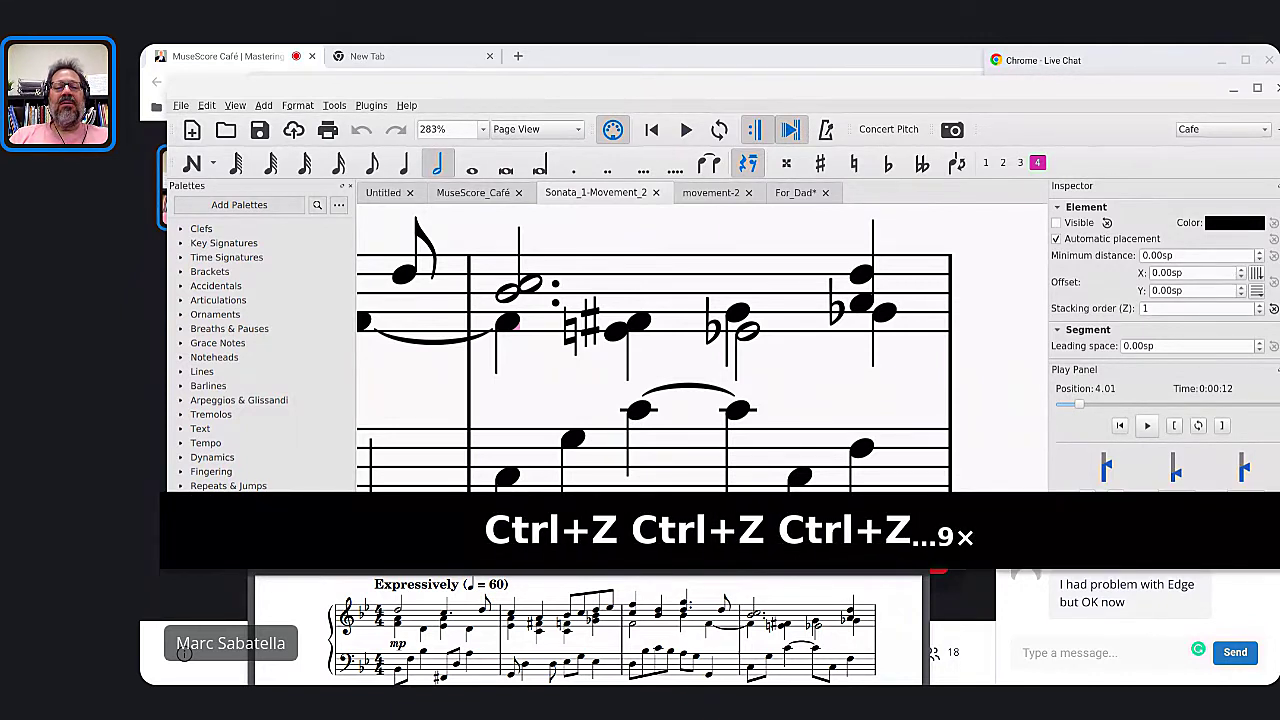
Check the live chat for new questions and return to the For_Dad score
key("alt+Tab")
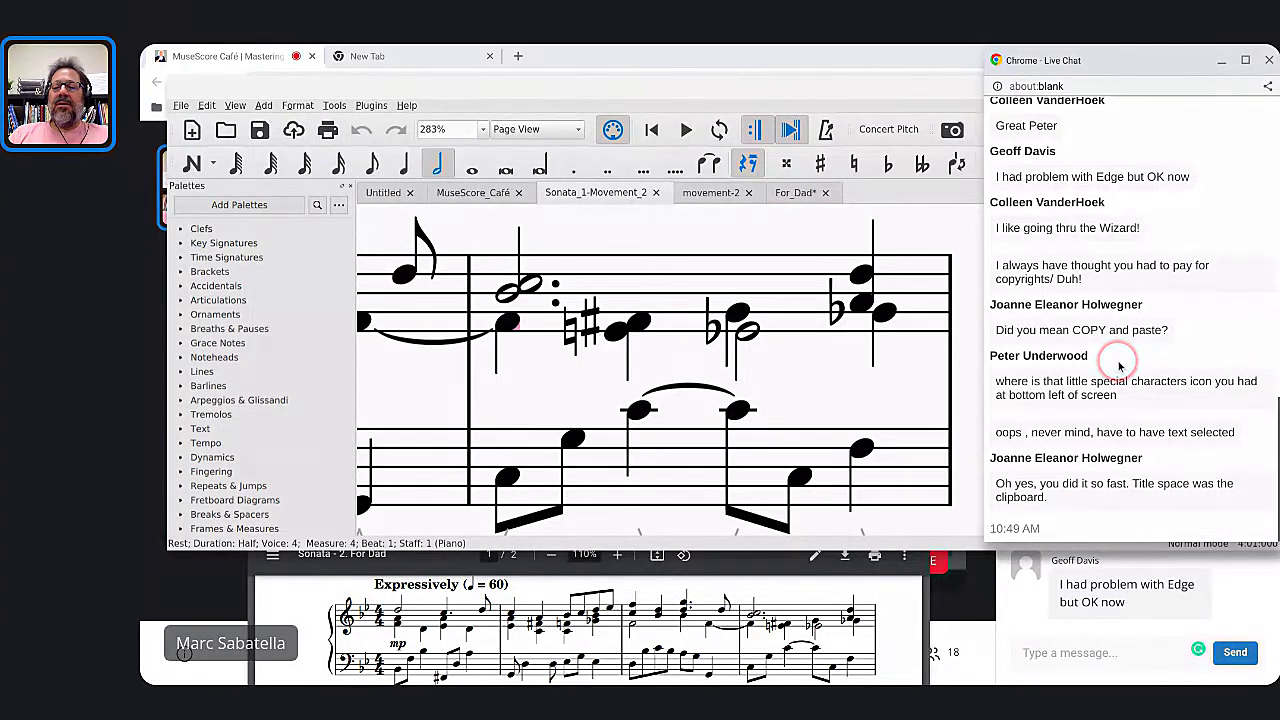
key("alt+Tab")
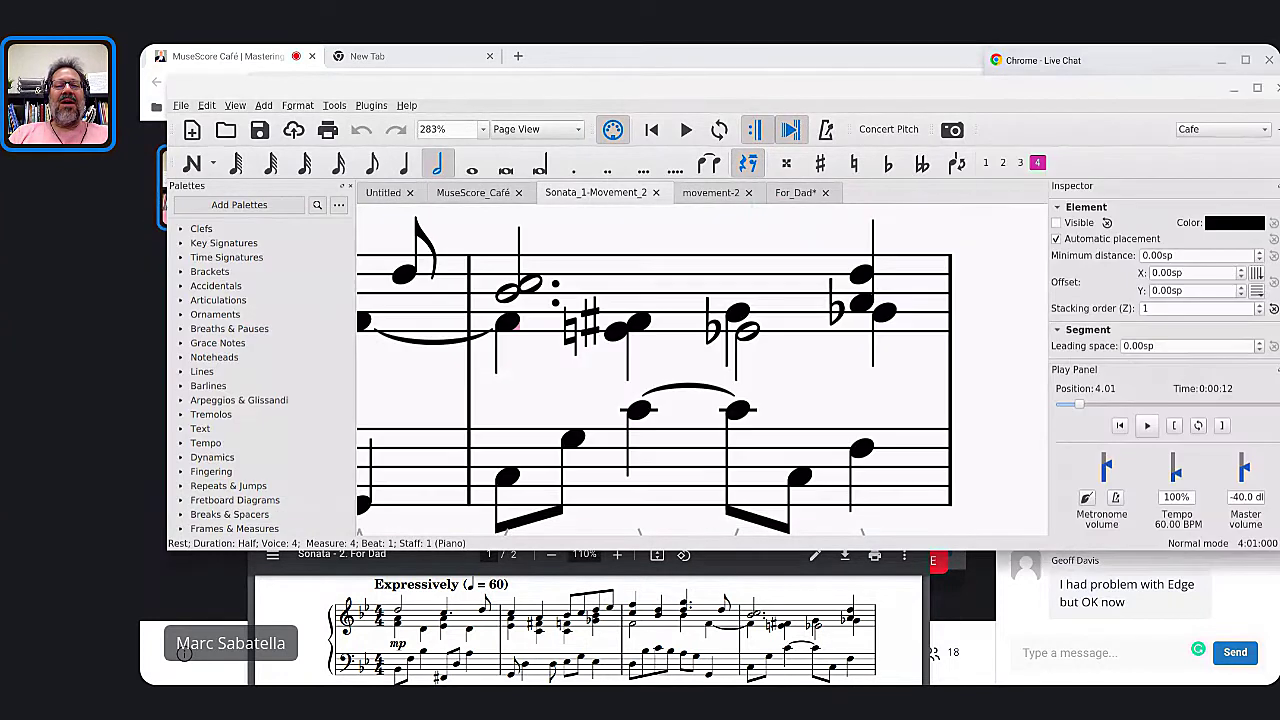
left_click(690, 198)
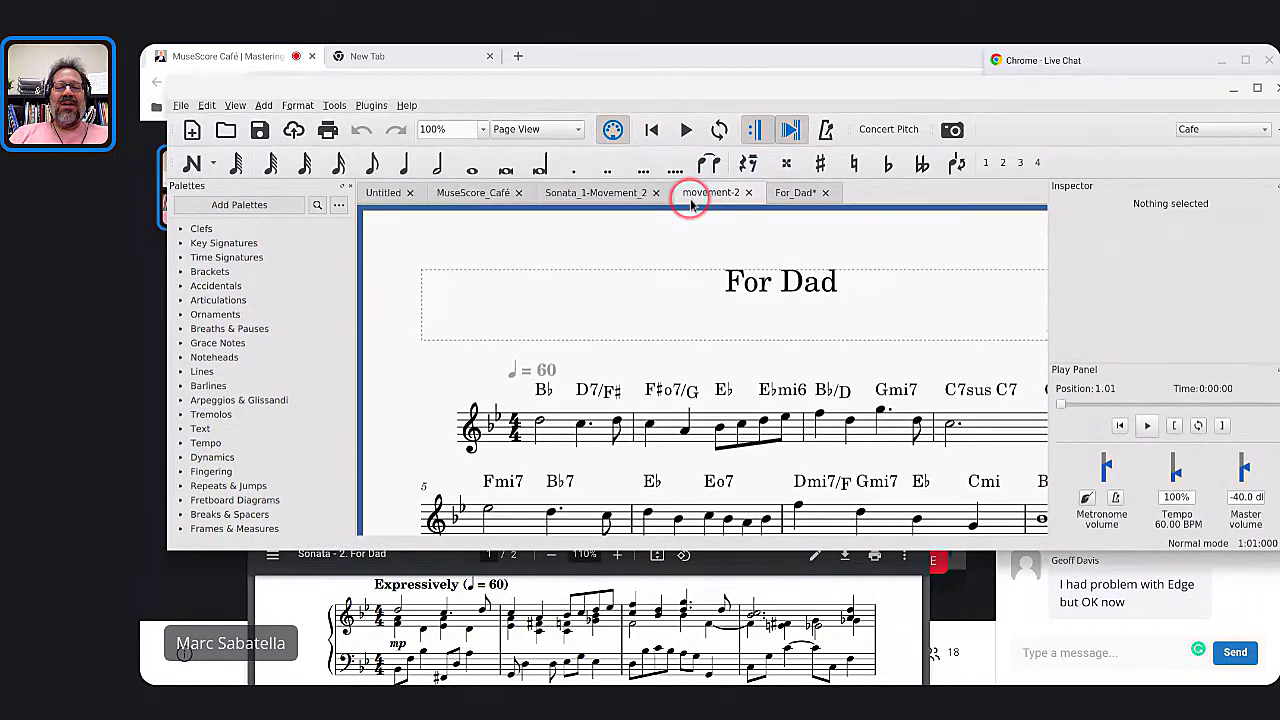
left_click(796, 195)
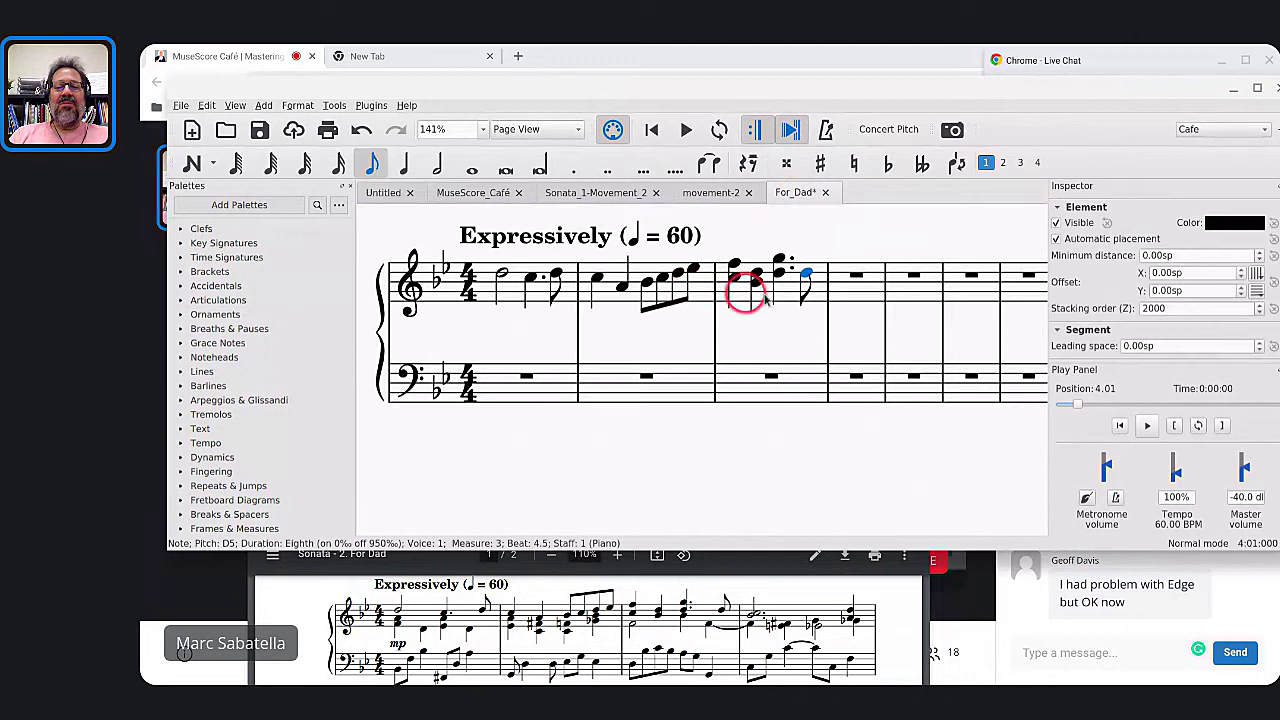
Enter a dotted-half chord of B-flat and C on beat 1 of treble measure 4
left_click(840, 290)
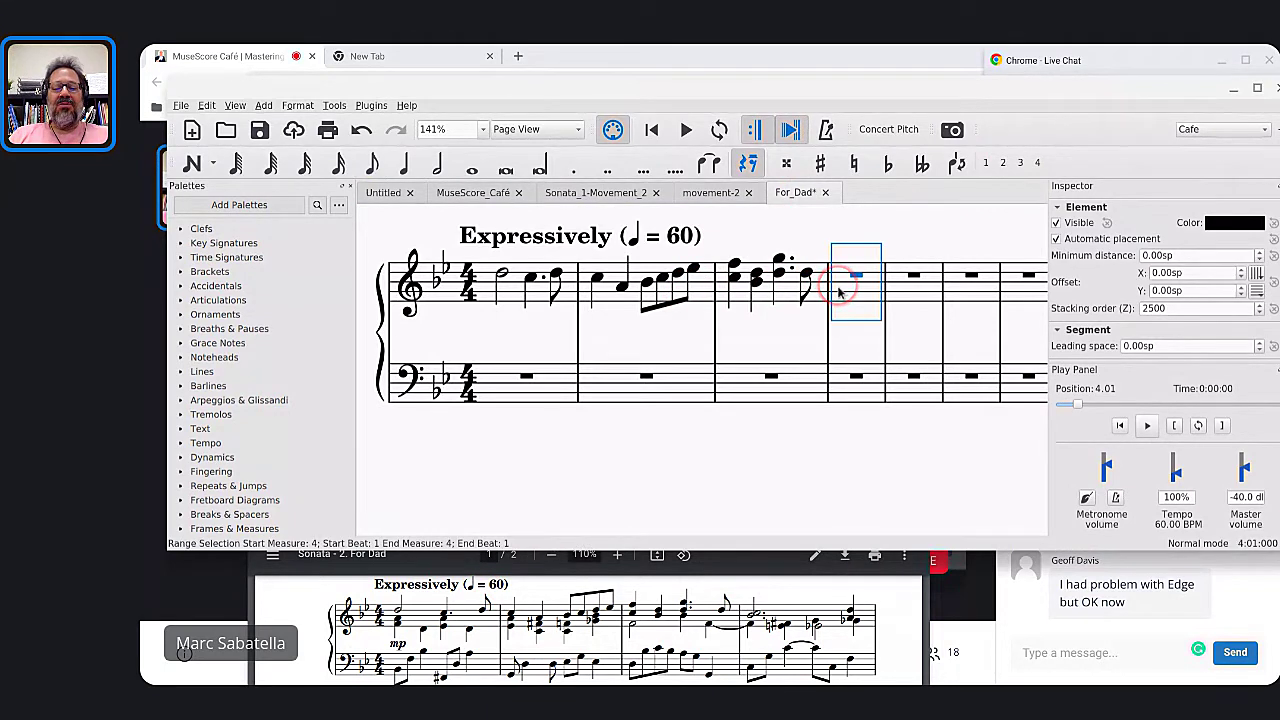
scroll(840, 290, "right", 3)
key("n")
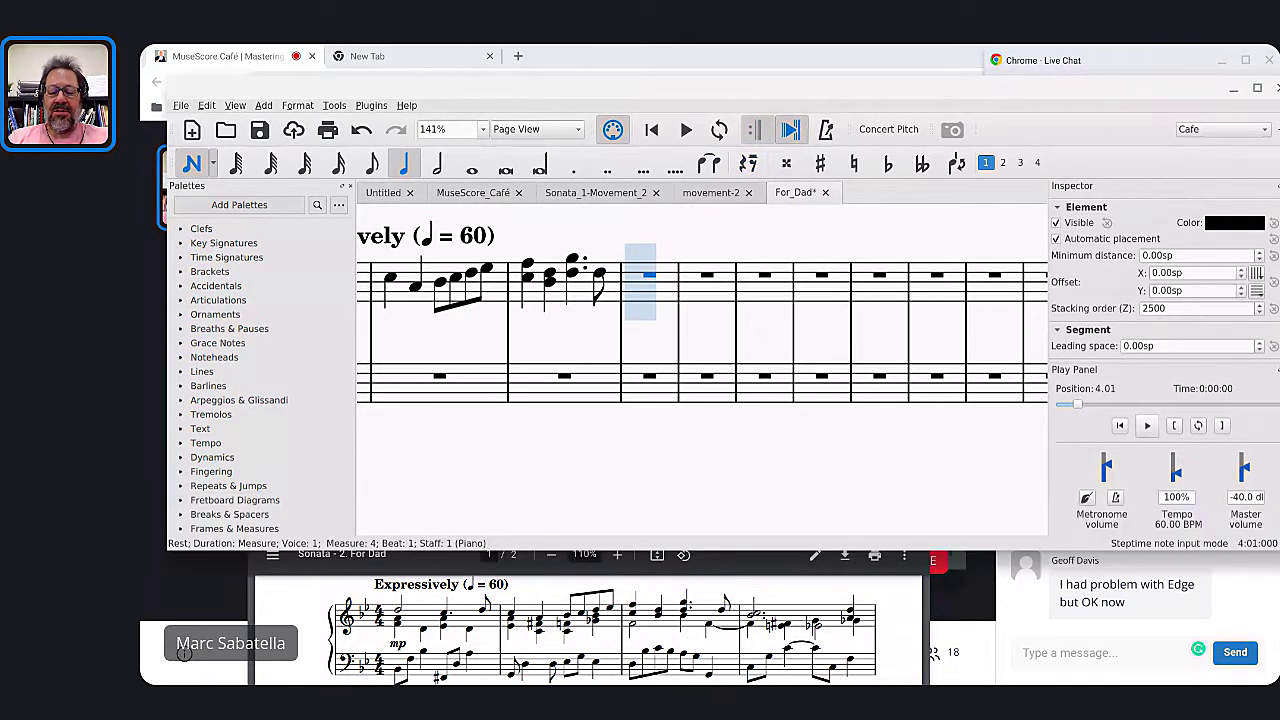
key("6")
key("period")
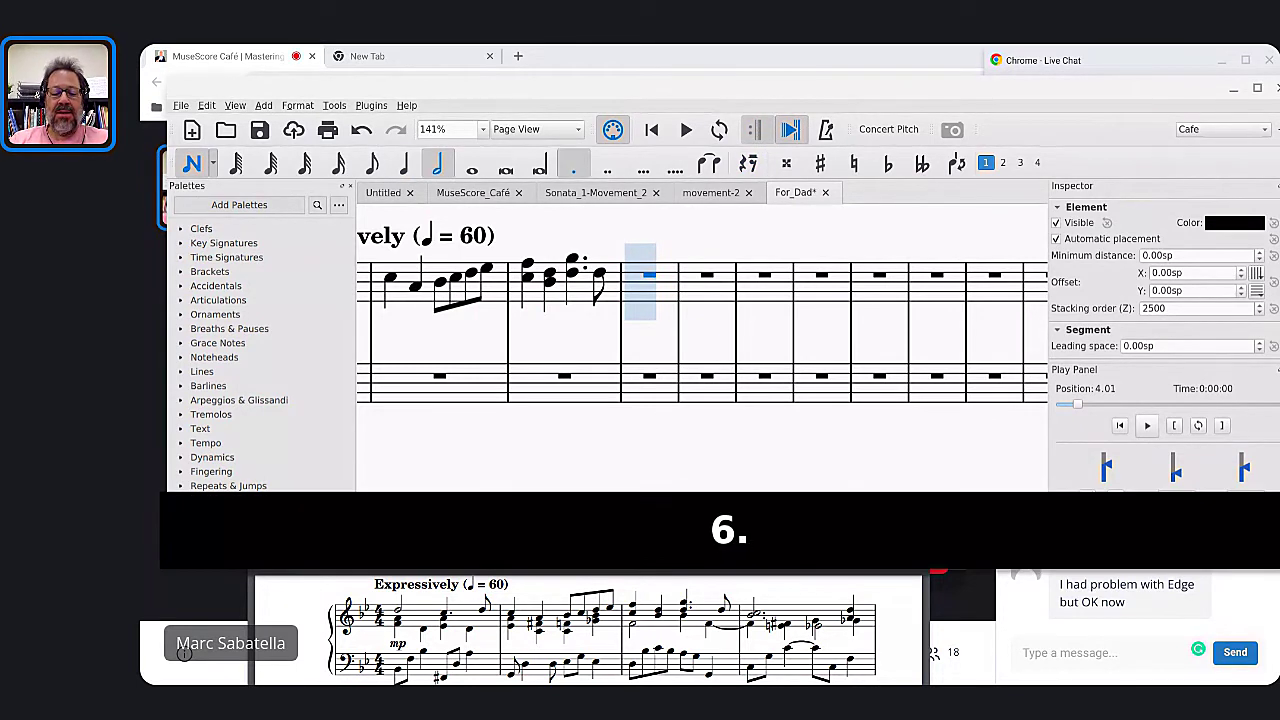
key("b")
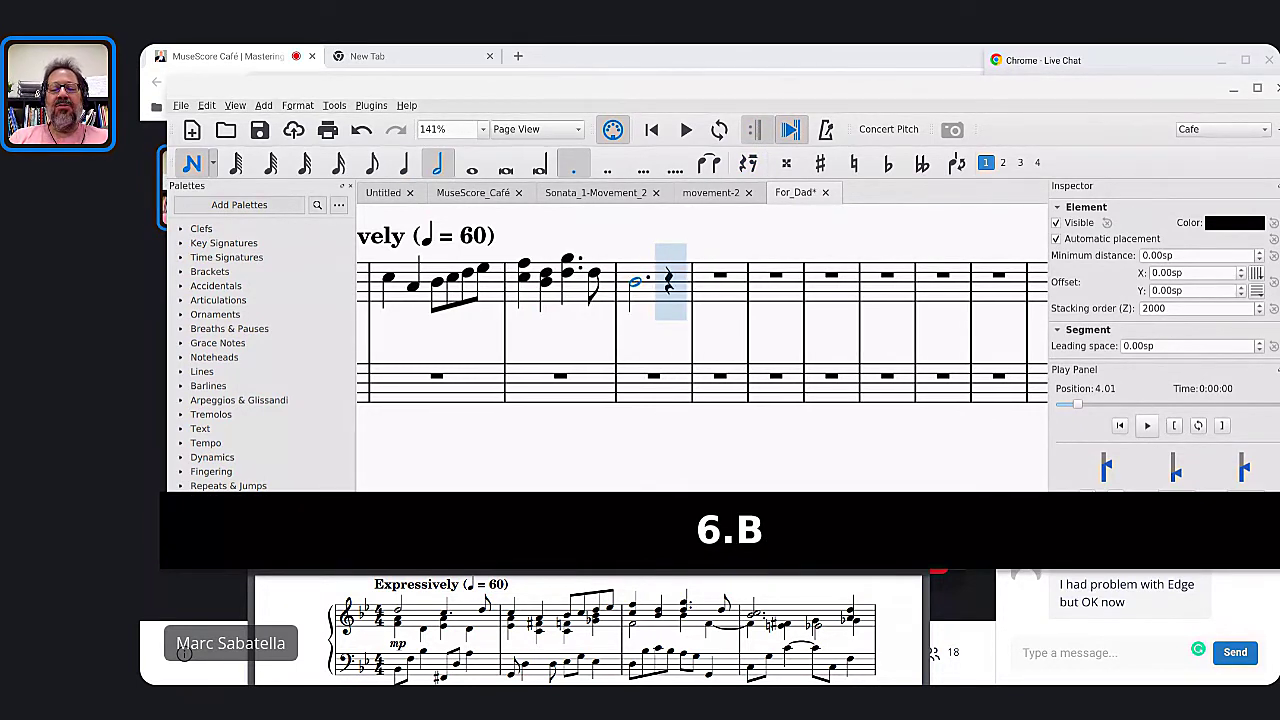
key("shift+c")
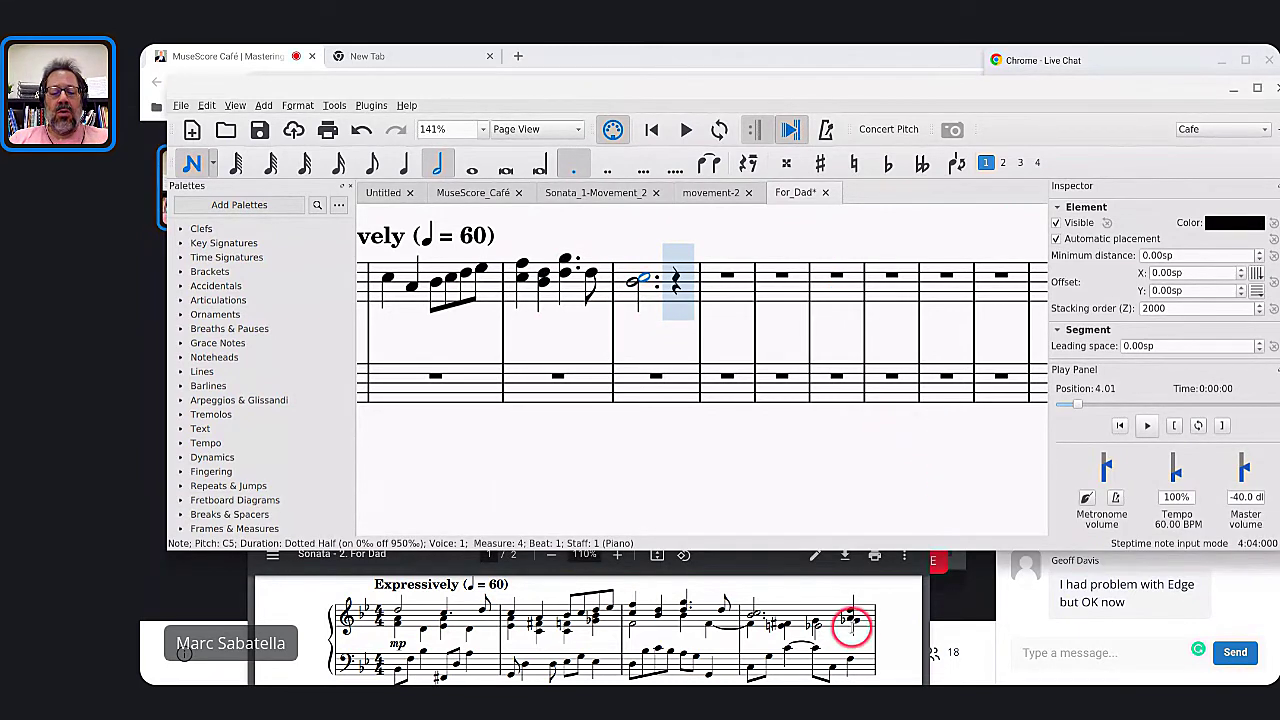
Add a quarter-note chord of A and D on beat 4 of treble measure 4
key("5")
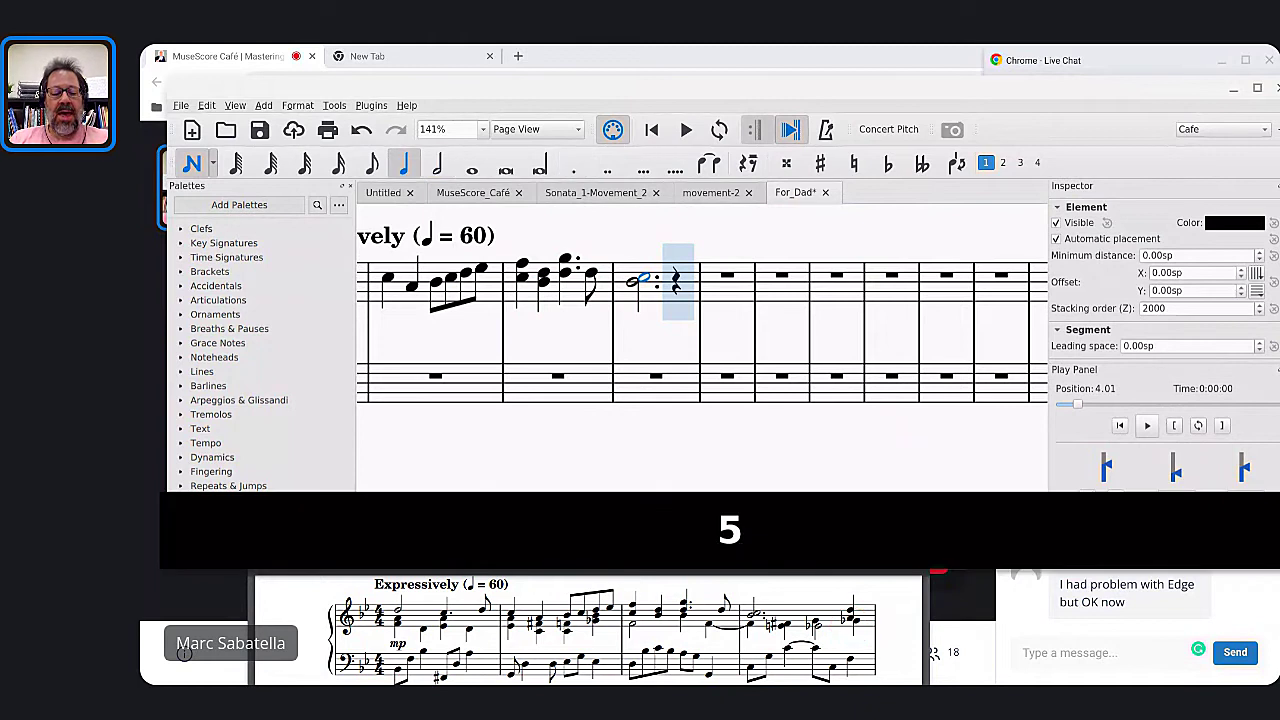
key("a")
key("shift+d")
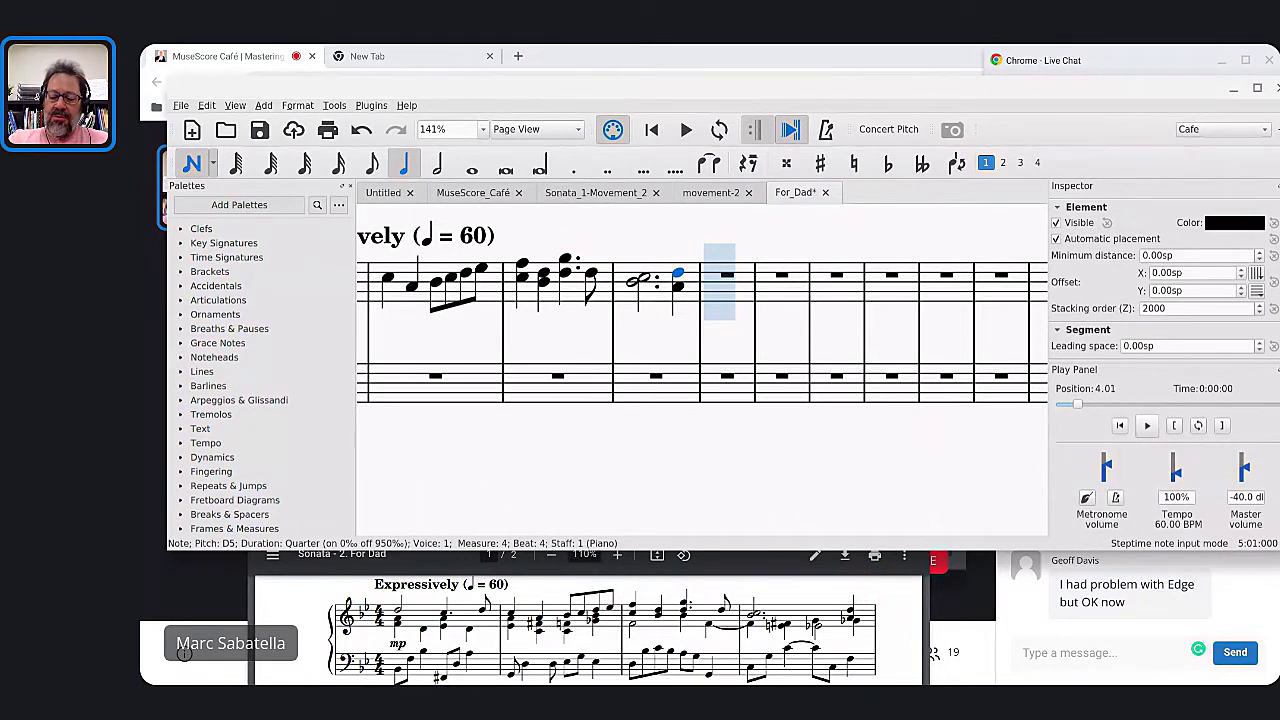
Insert a system break after measure 4 and show the four-measure system at 100% zoom
key("Return")
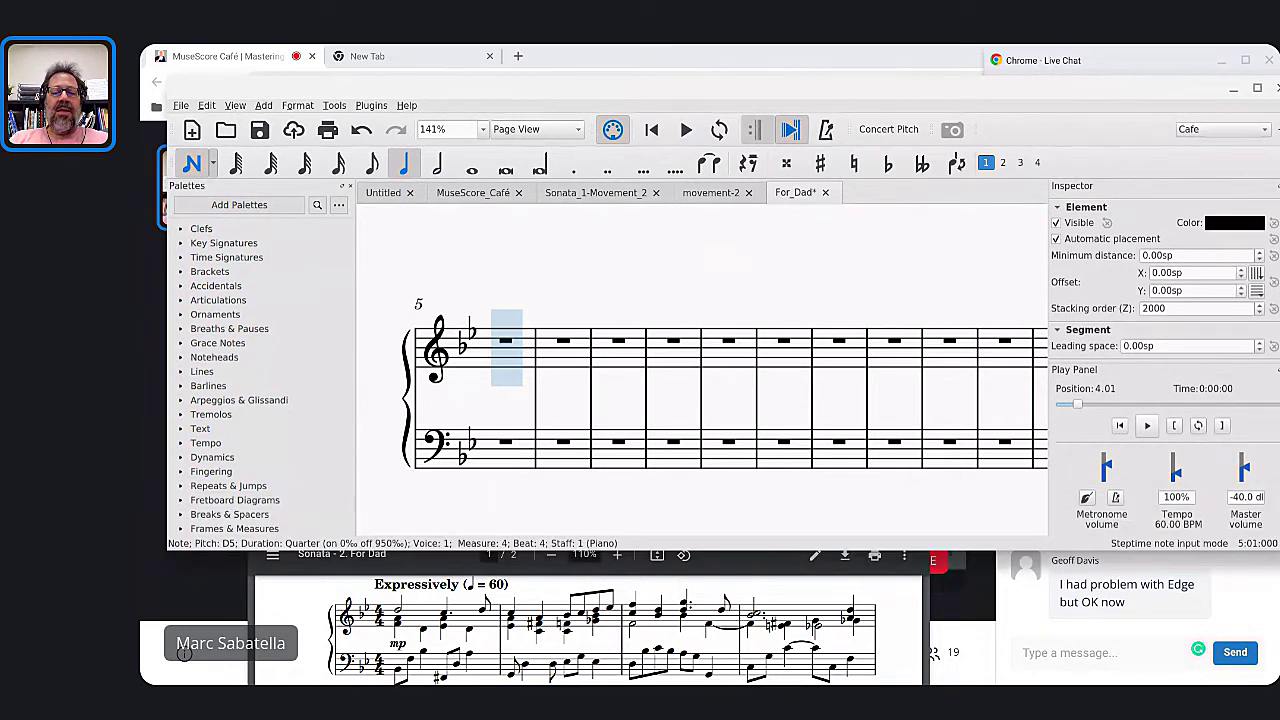
scroll(776, 640, "down", 2)
scroll(632, 350, "up", 2)
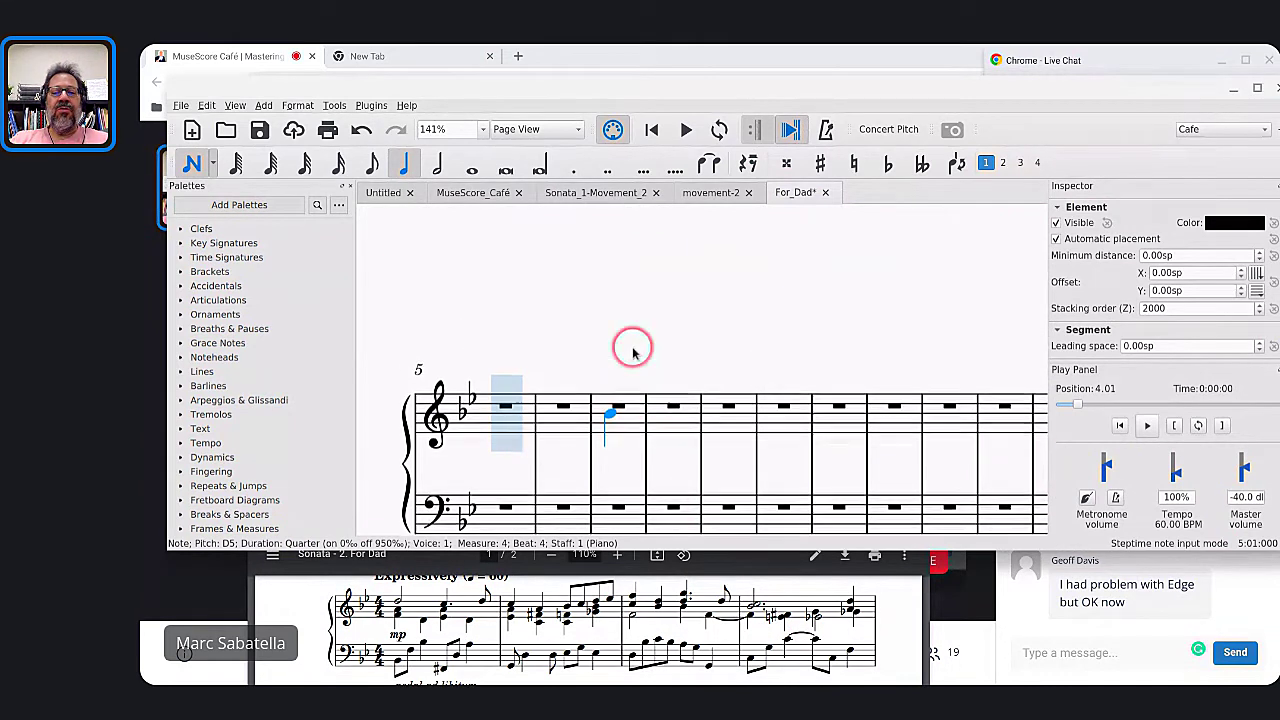
scroll(632, 350, "up", 8)
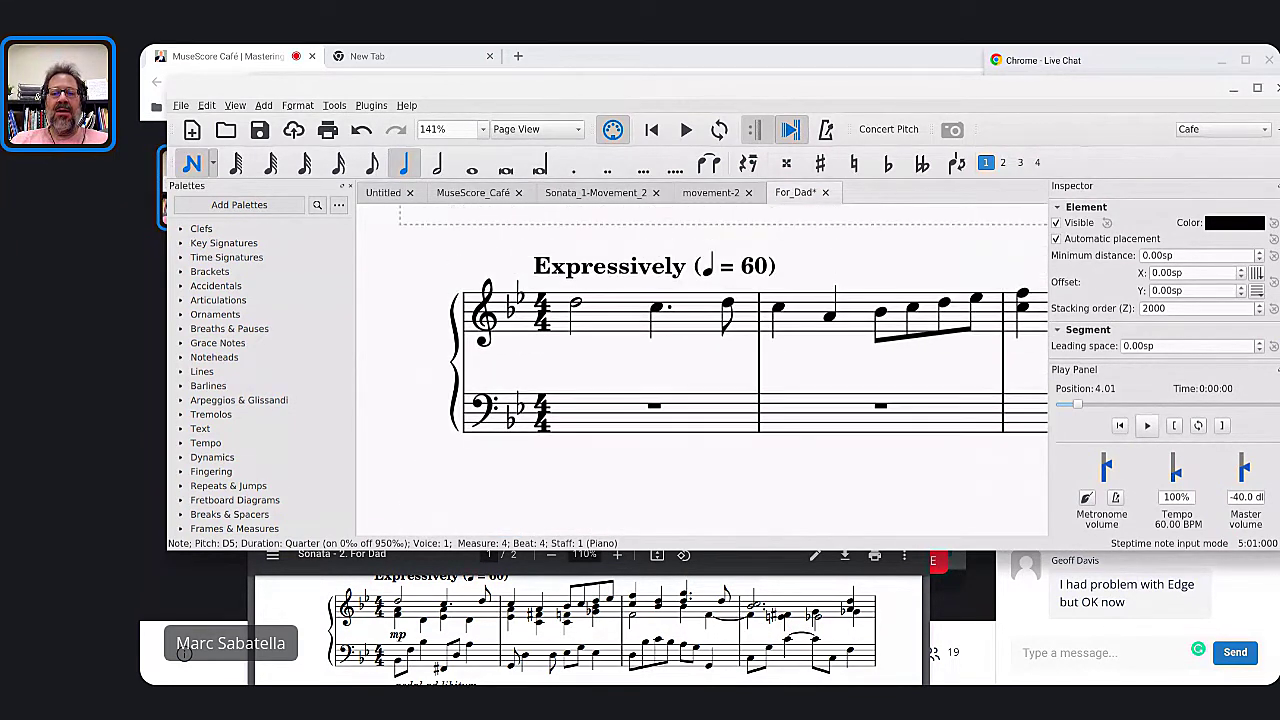
scroll(700, 350, "right", 2)
key("ctrl+0")
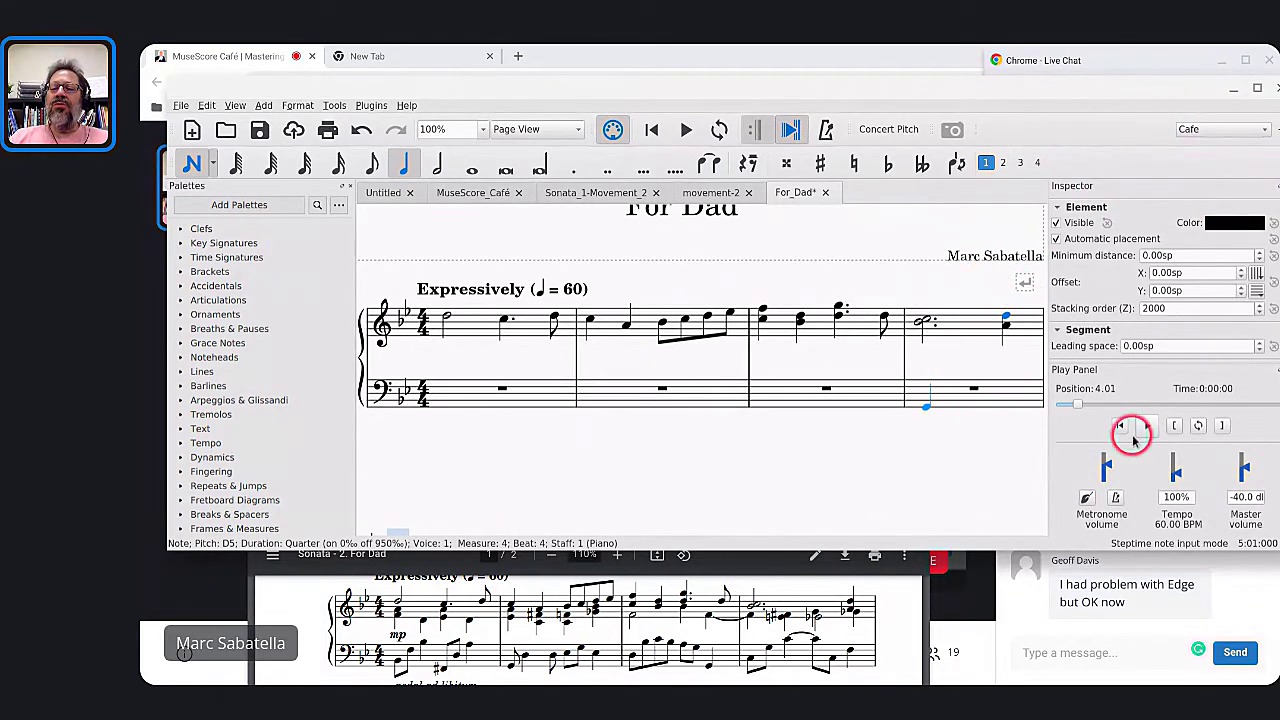
key("ctrl+Home")
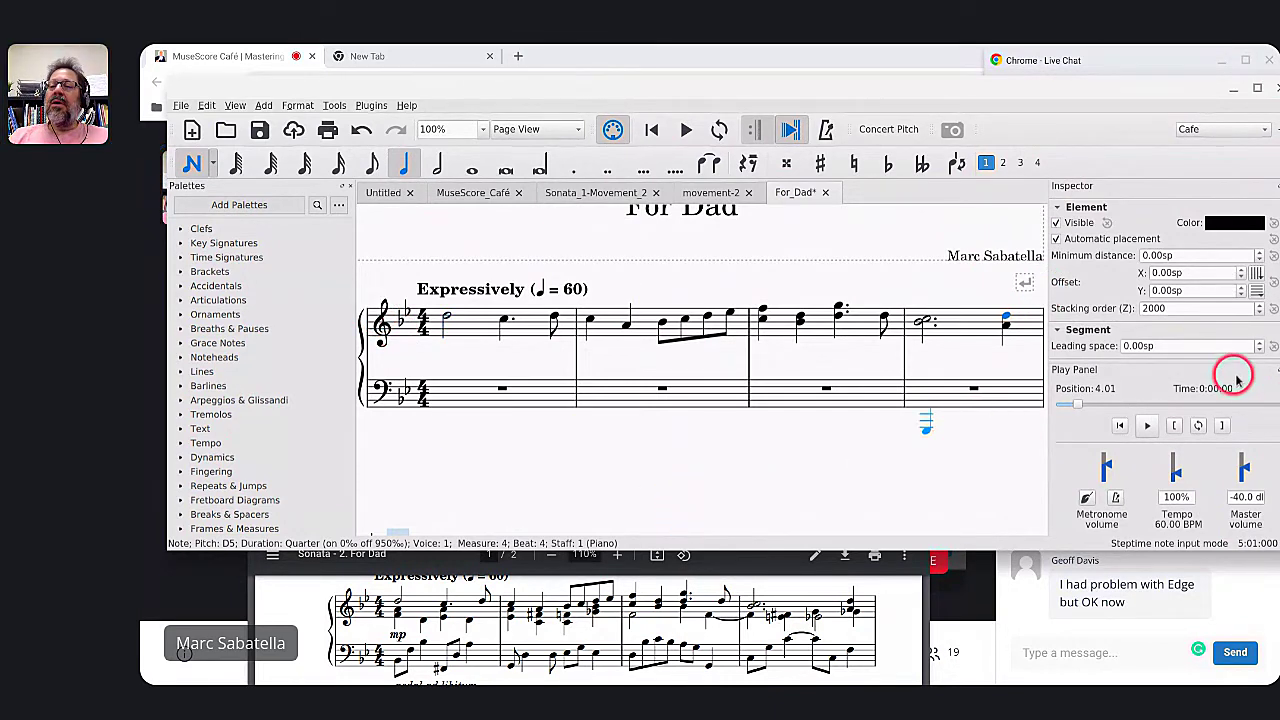
Shift the MuseScore window slightly and hide the palettes, Inspector and Play Panel to make room for the score
left_click_drag(1131, 93, 1119, 93)
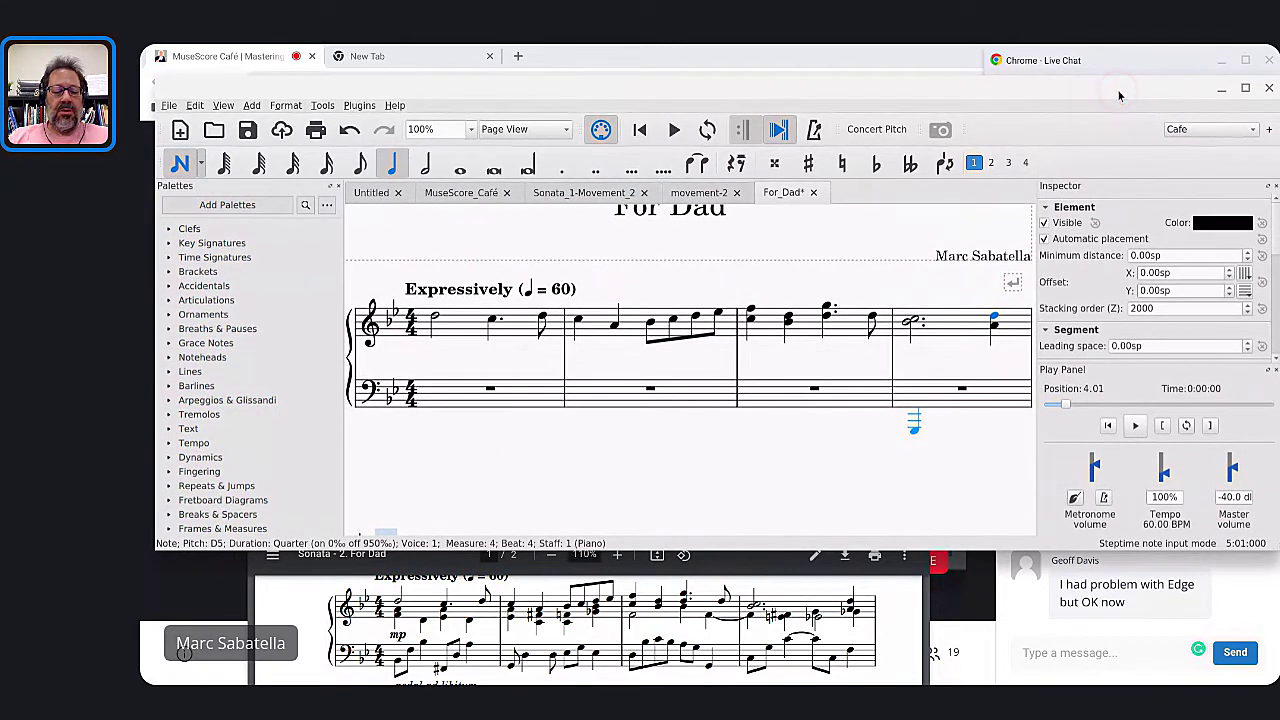
key("F9")
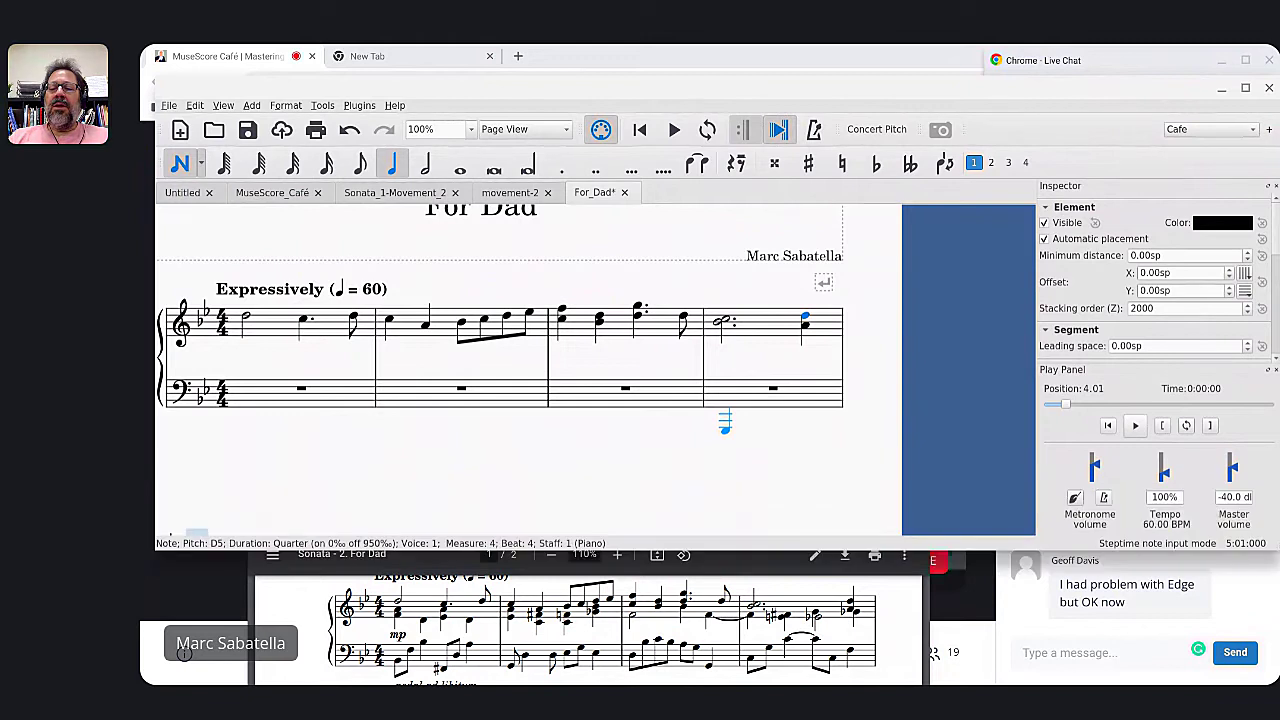
key("F8")
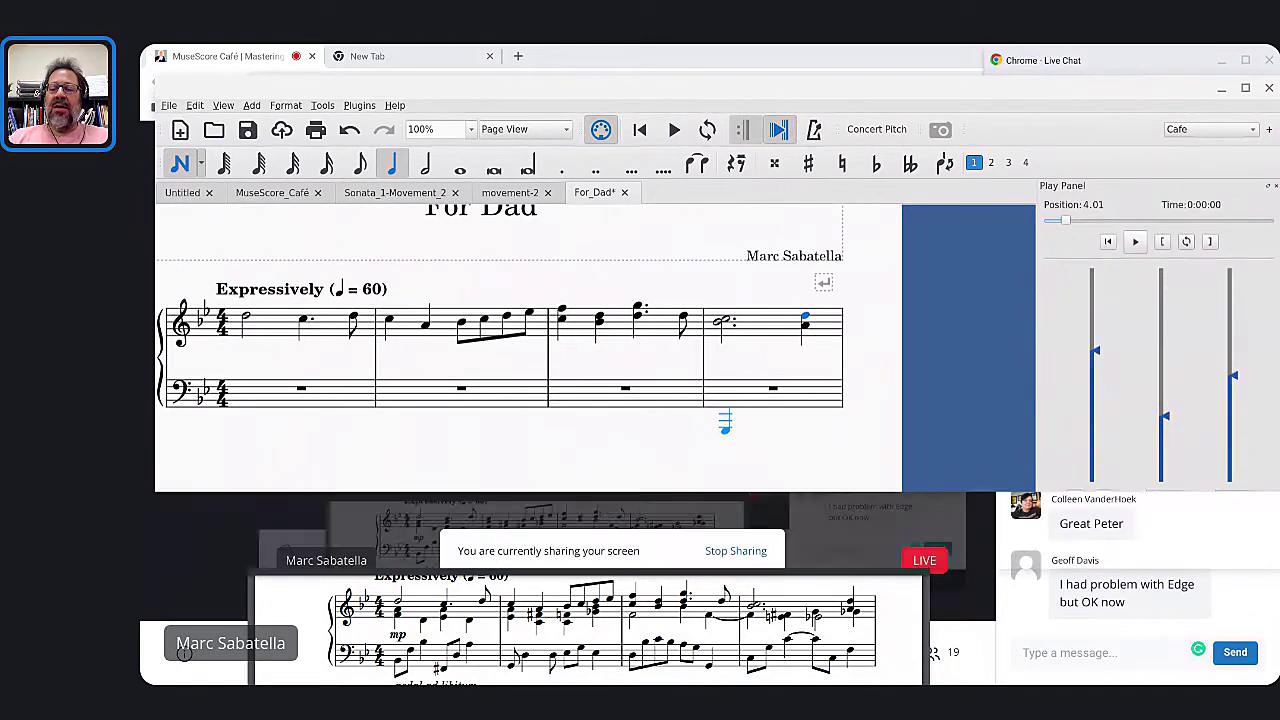
key("ctrl+F10")
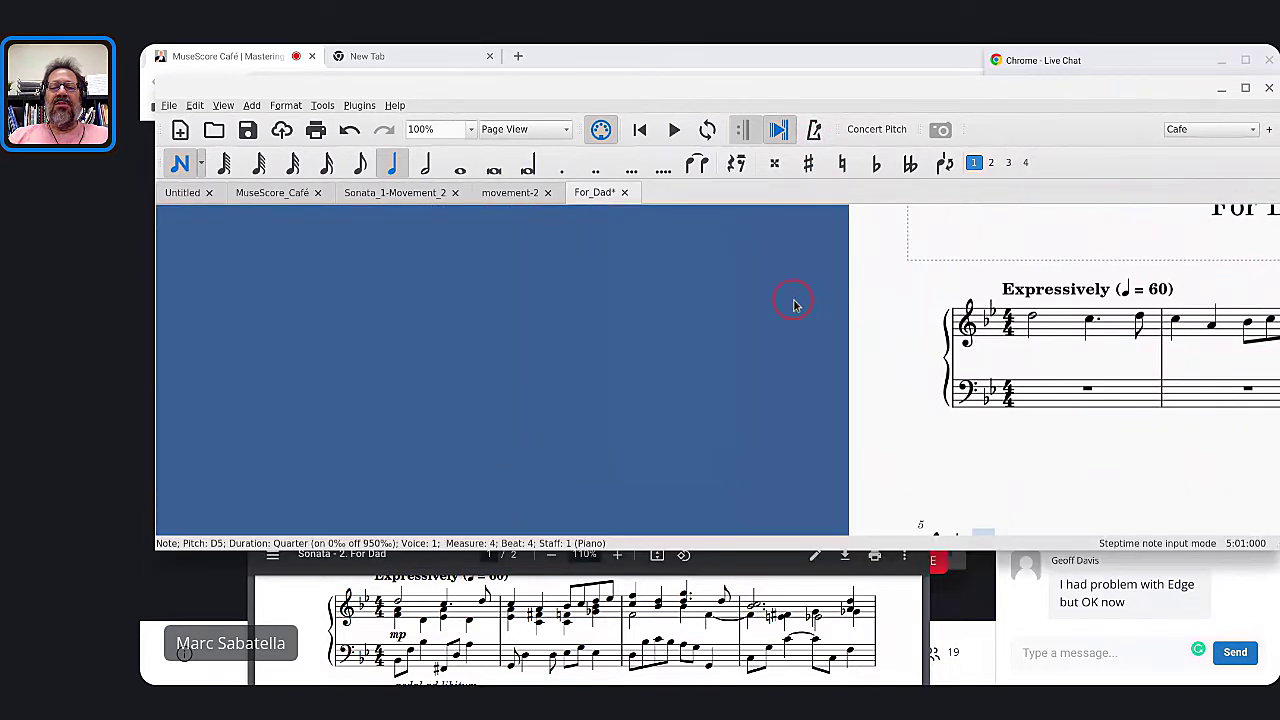
scroll(791, 296, "up", 2)
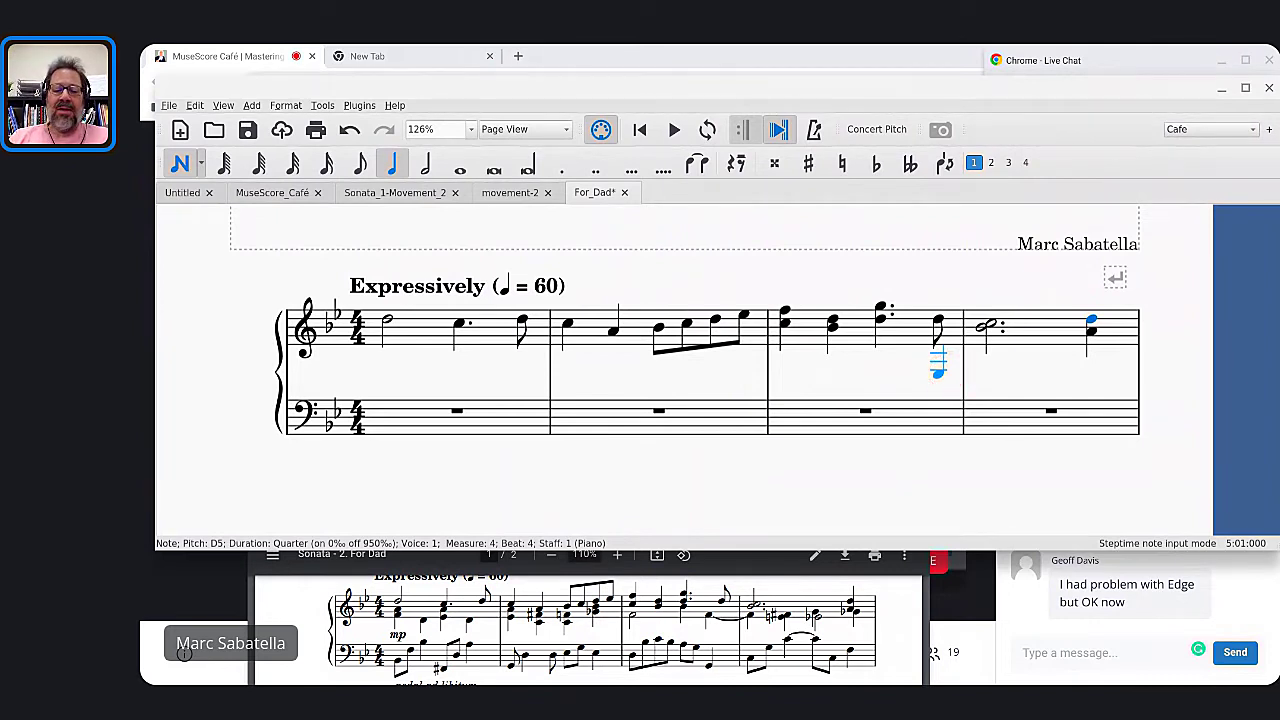
key("super")
key("super")
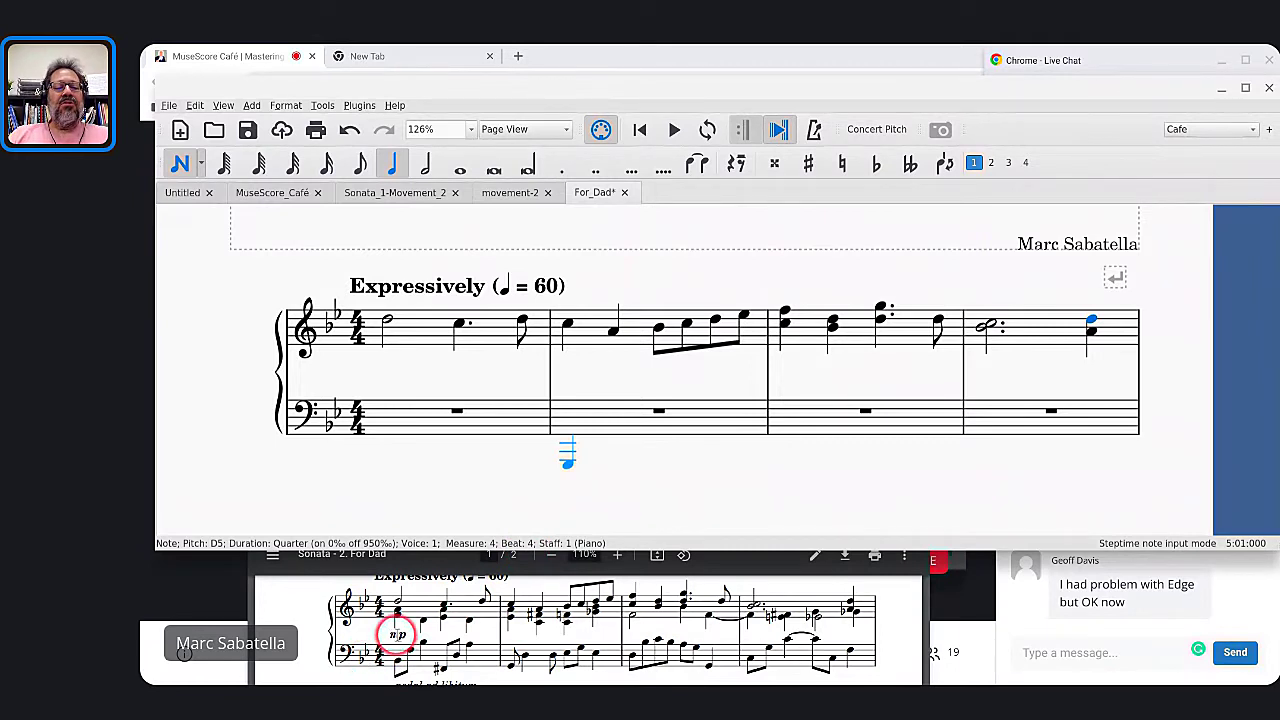
Leave note input and add an mp dynamic from the Dynamics palette to the first half note in measure 1
key("Escape")
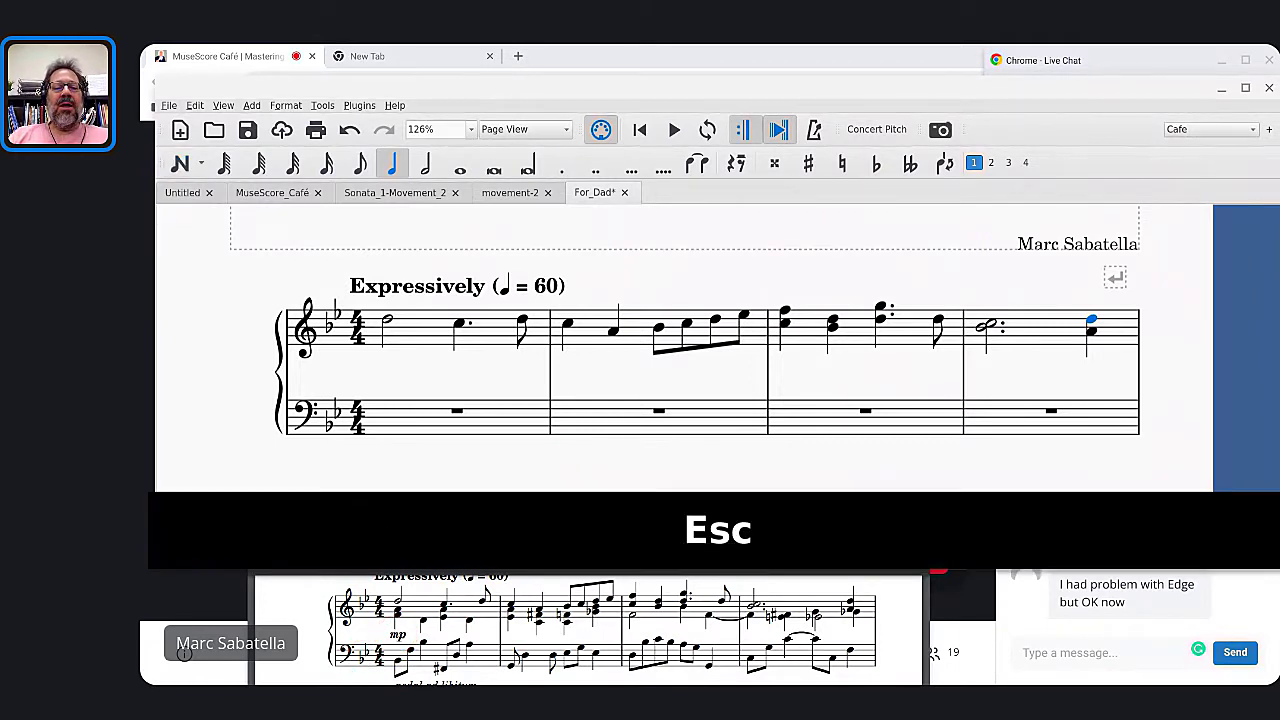
left_click(388, 324)
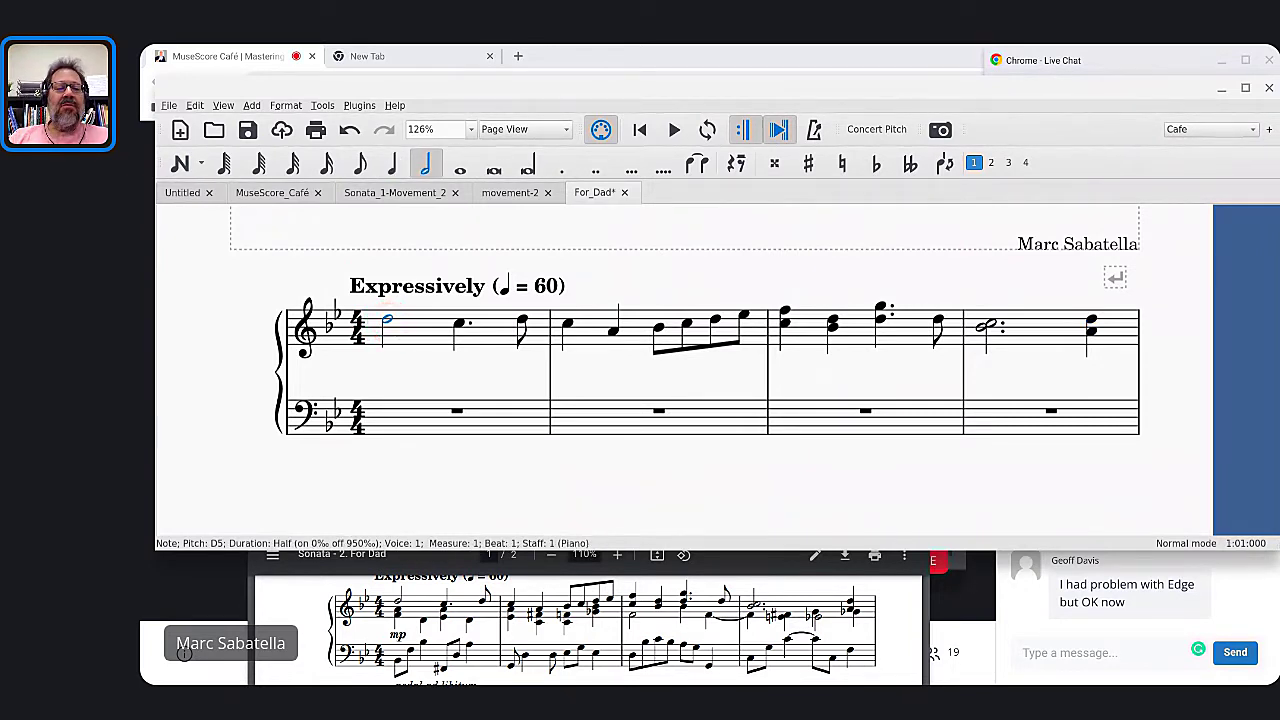
key("F9")
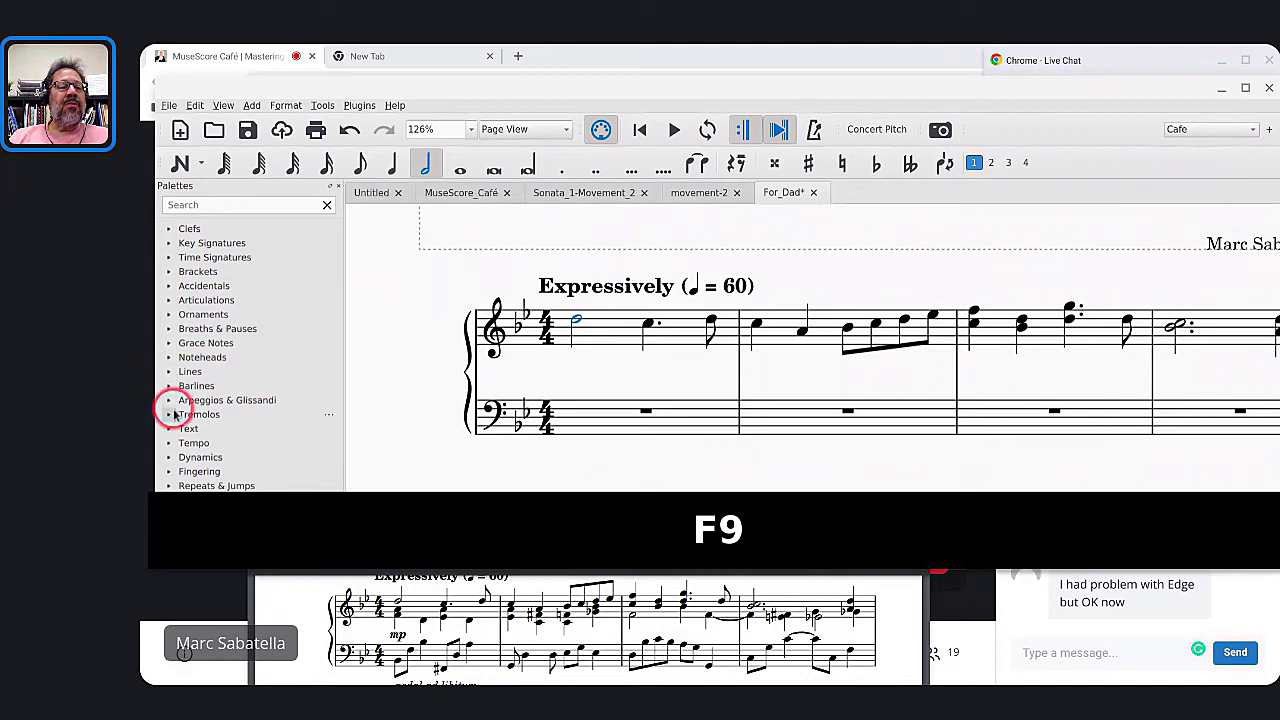
left_click(168, 457)
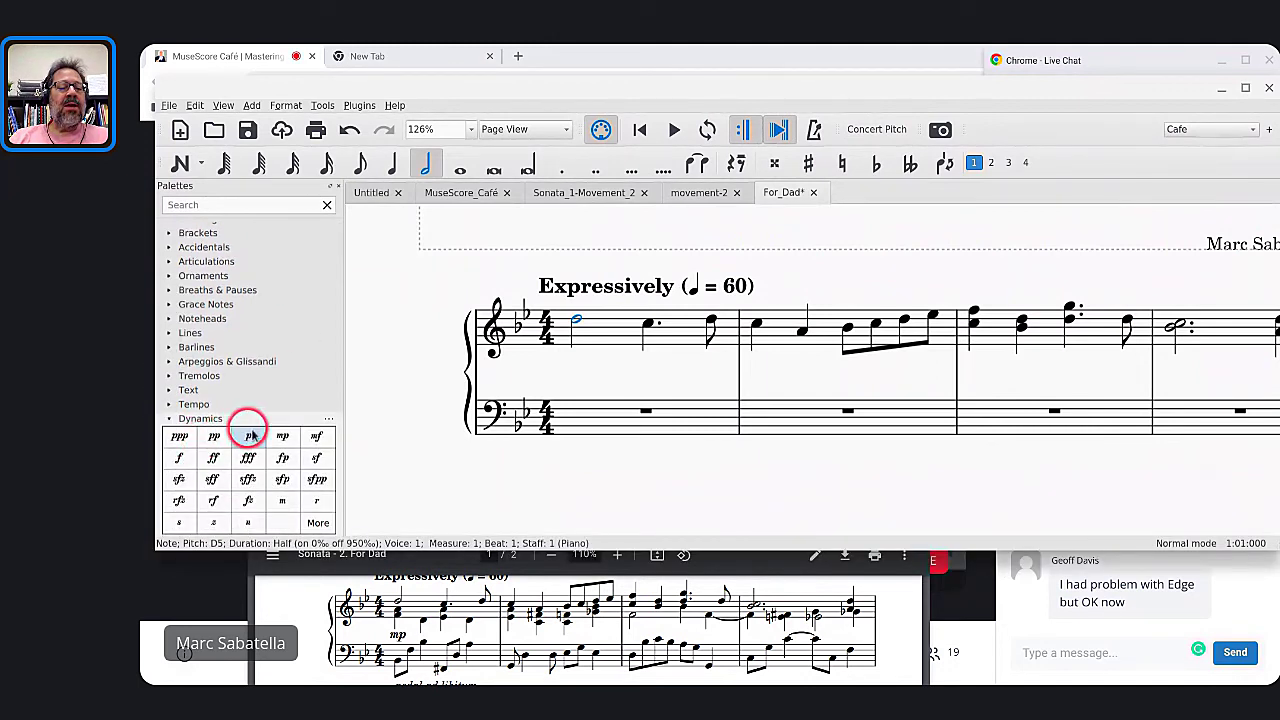
left_click(282, 436)
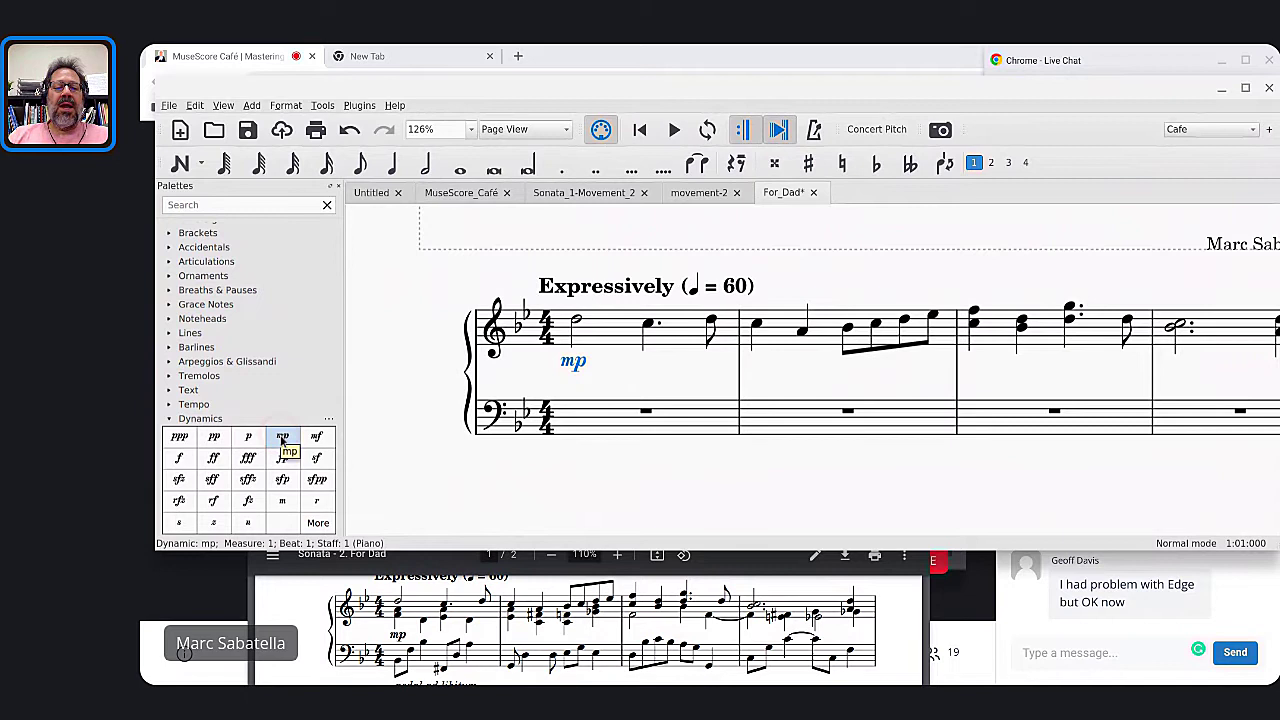
Select treble measure 1 and check the live chat for new questions
left_click(576, 322)
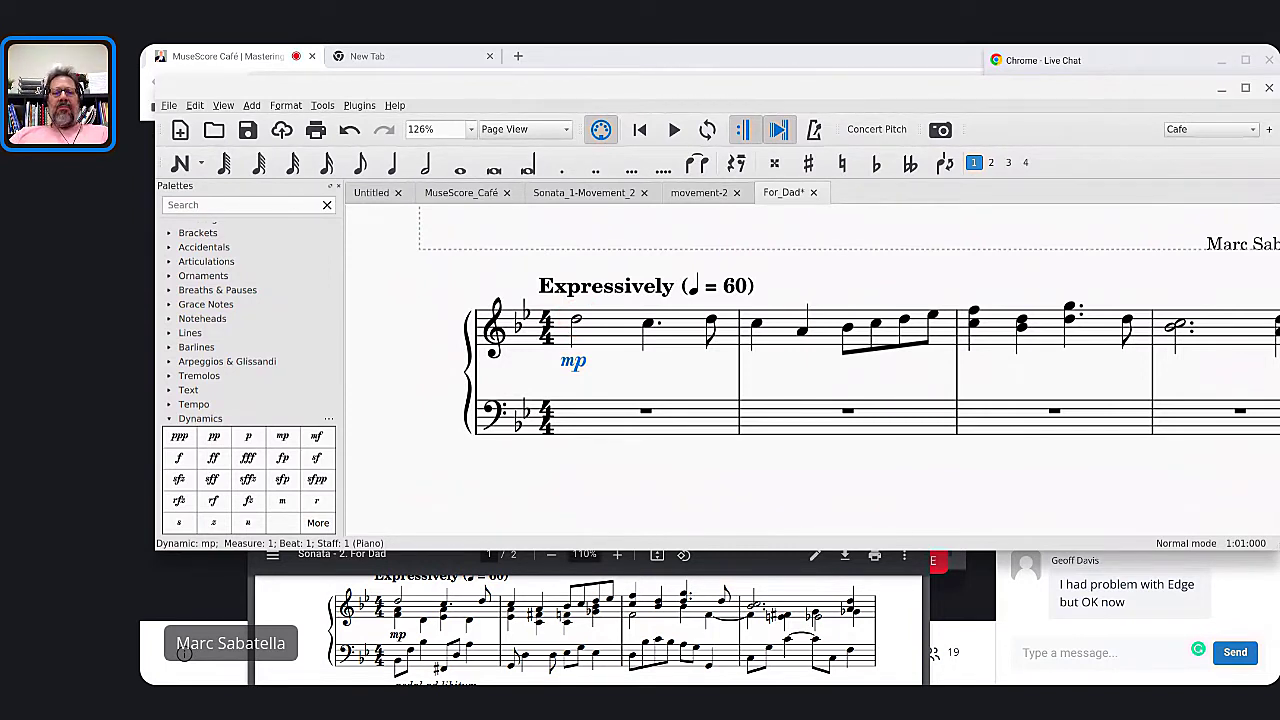
left_click(617, 338)
key("alt+Tab")
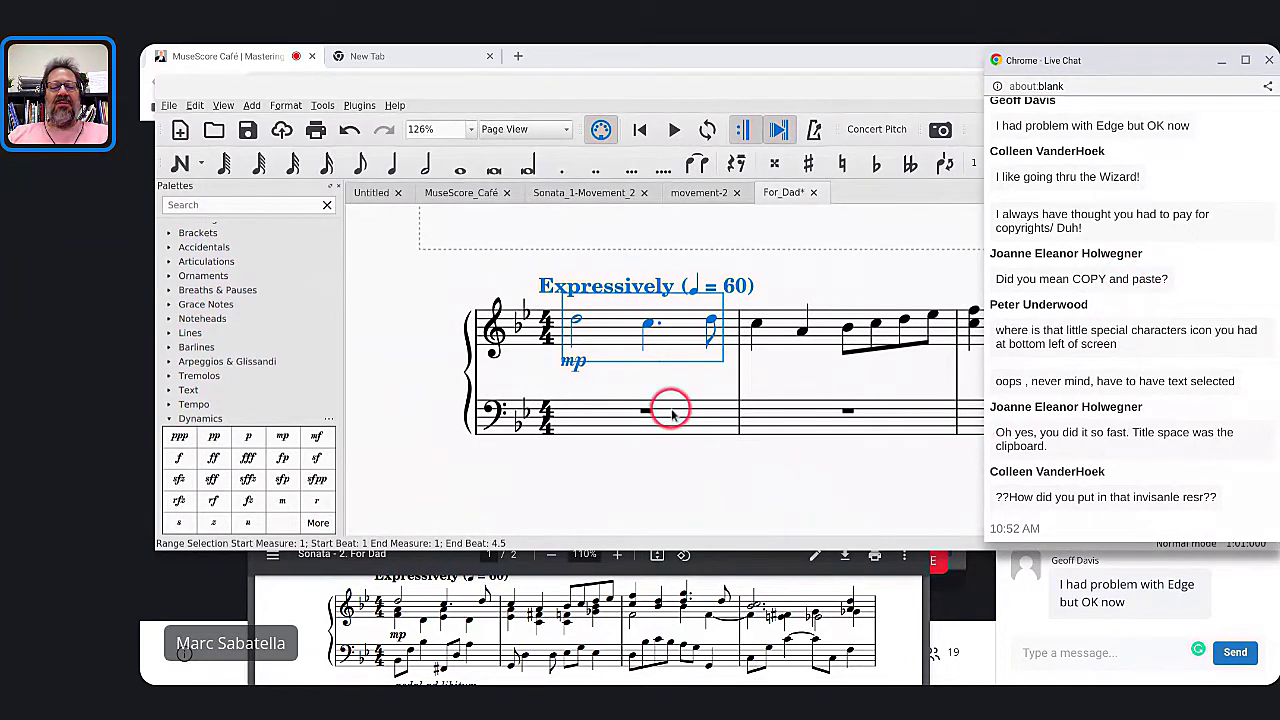
Start note input at the beginning of treble measure 1 and demonstrate switching among voices 1, 2 and 3, ending on voice 2
scroll(586, 338, "right", 2)
left_click(530, 338)
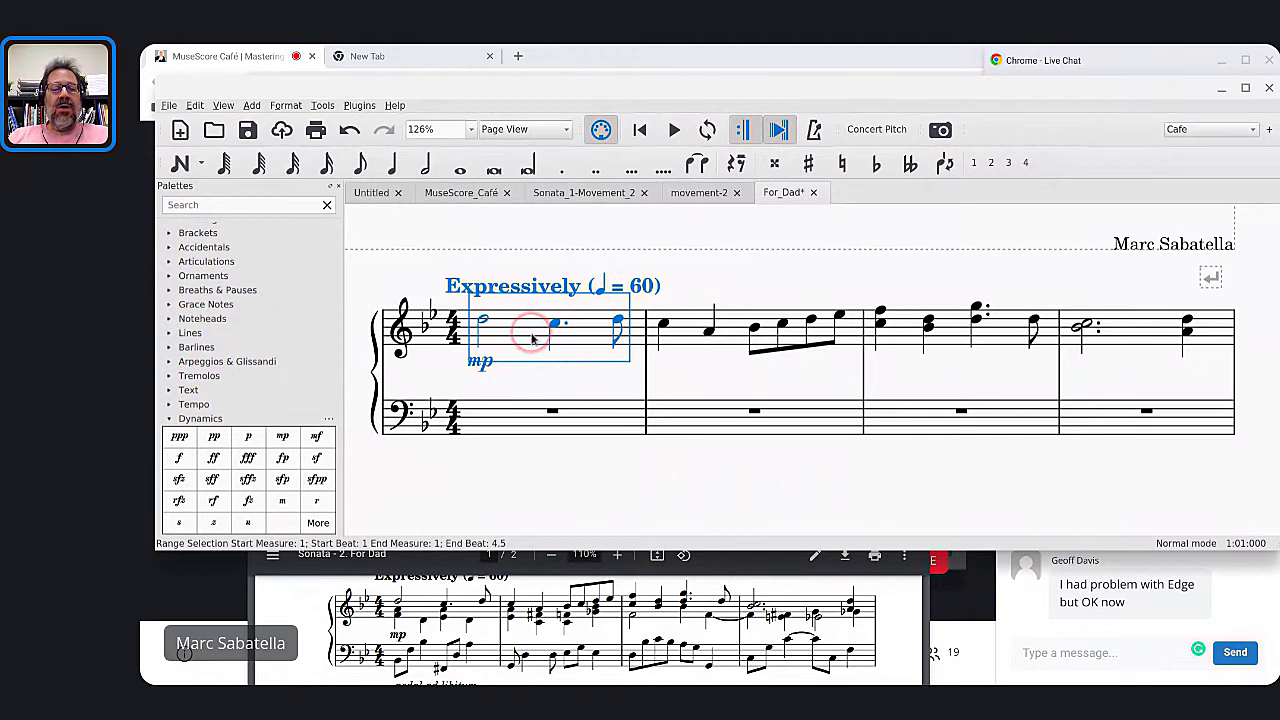
key("n")
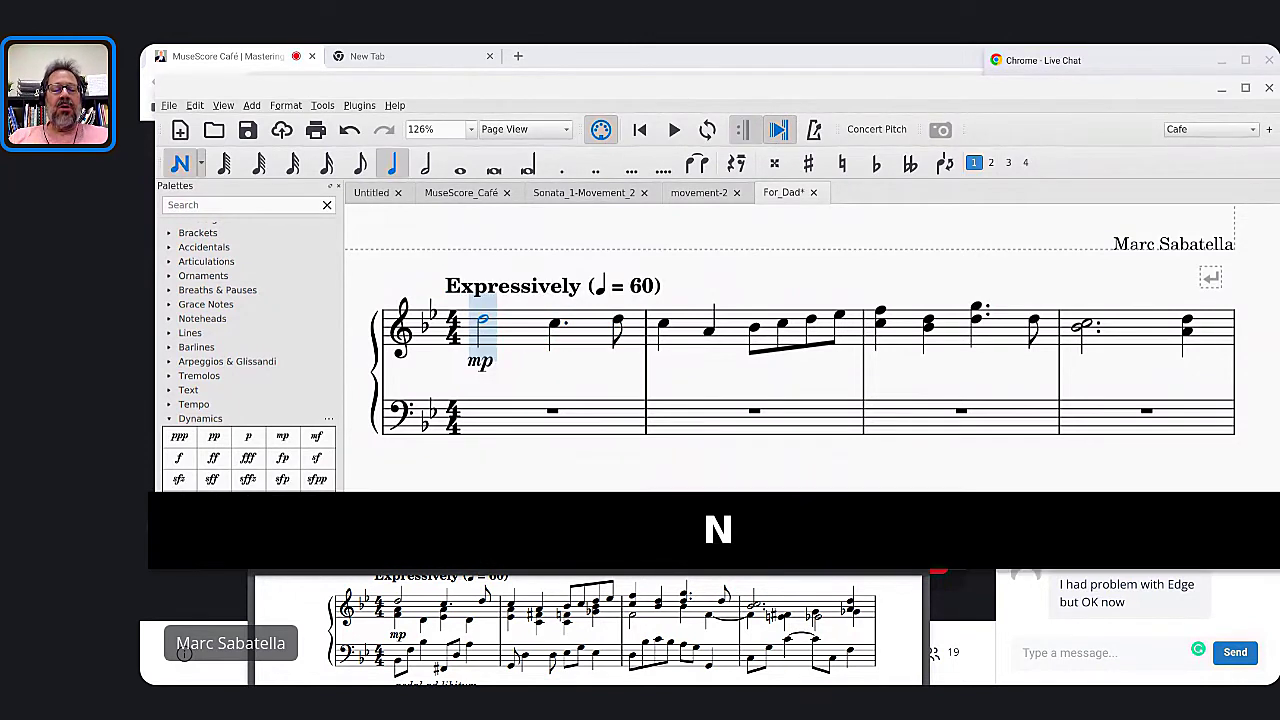
left_click(993, 163)
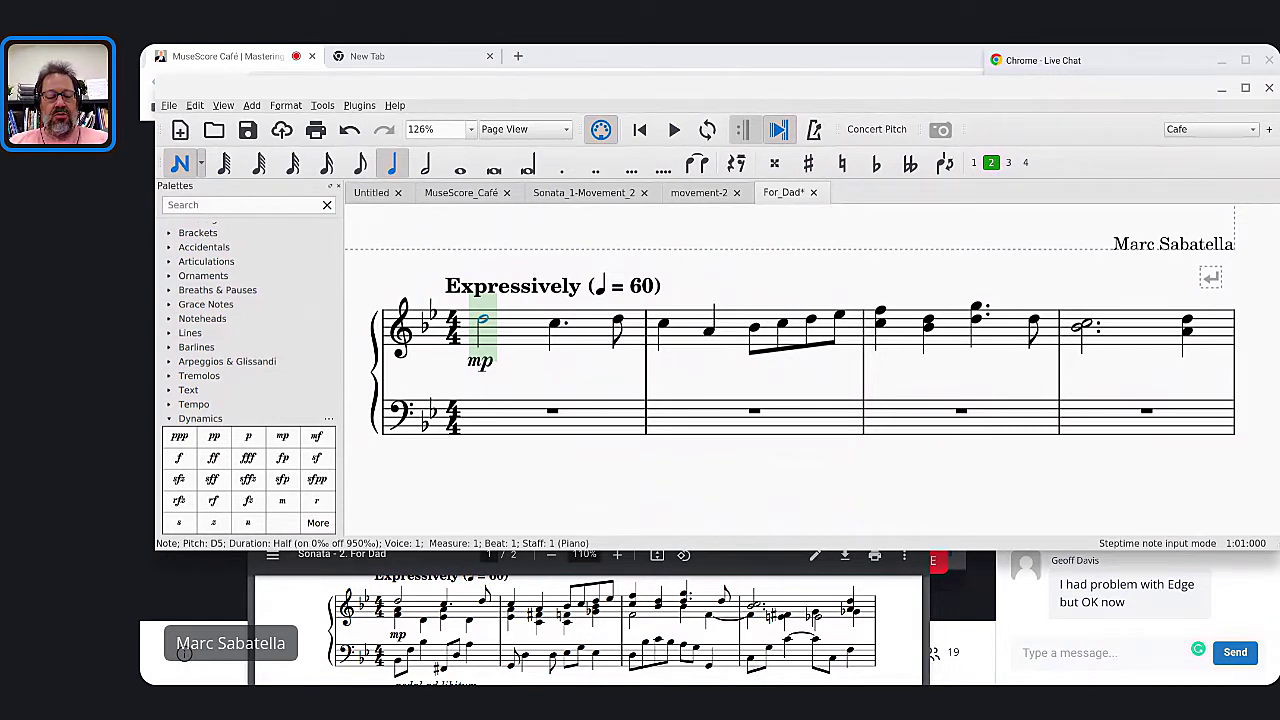
key("ctrl+alt+1")
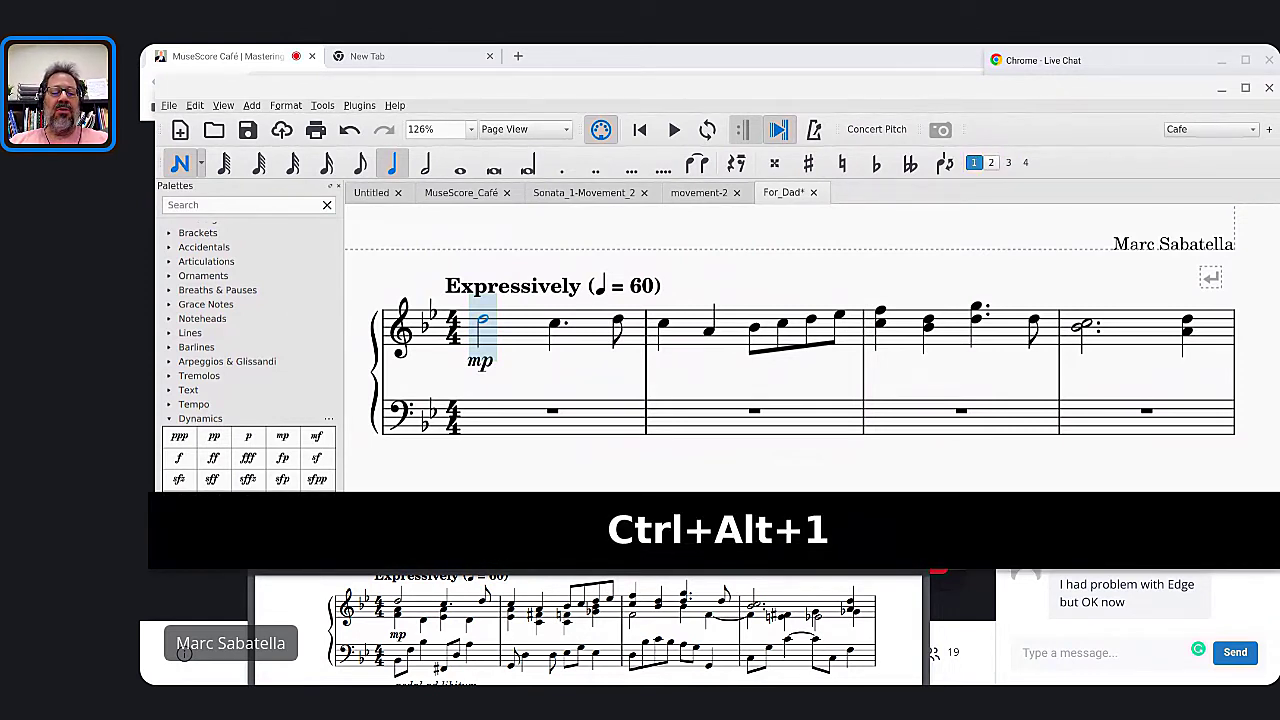
key("ctrl+alt+2")
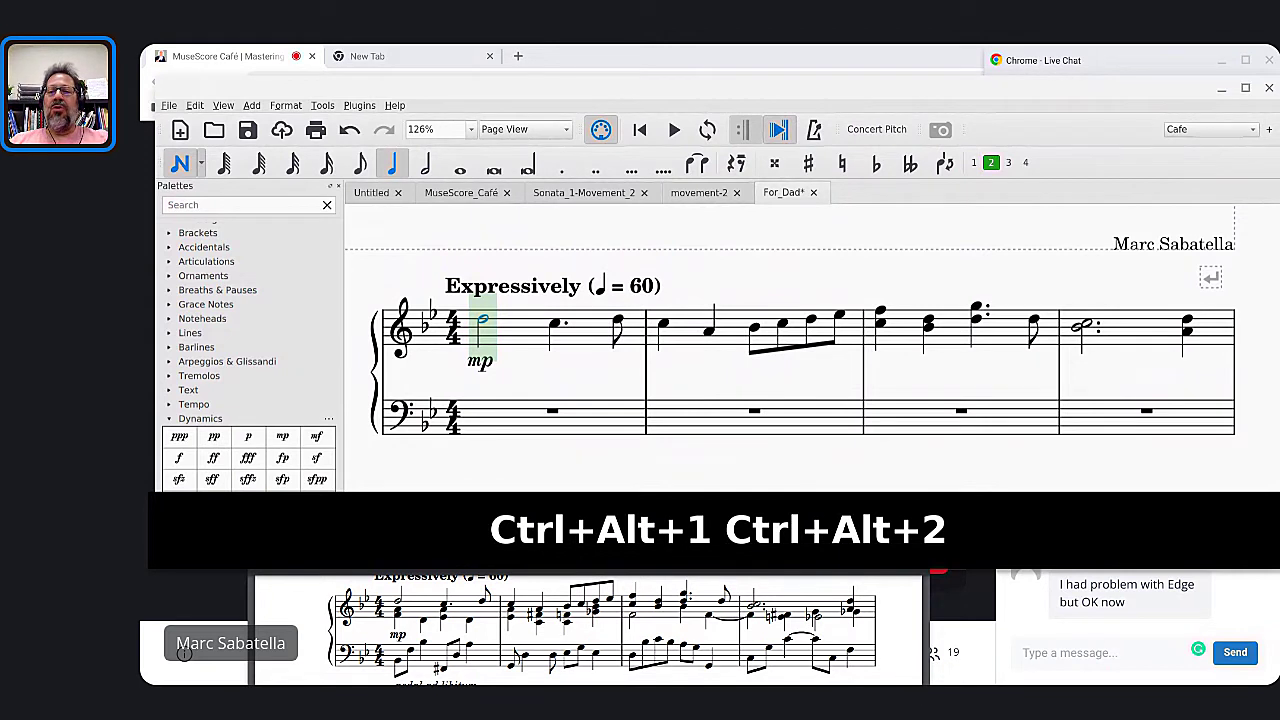
key("ctrl+alt+3")
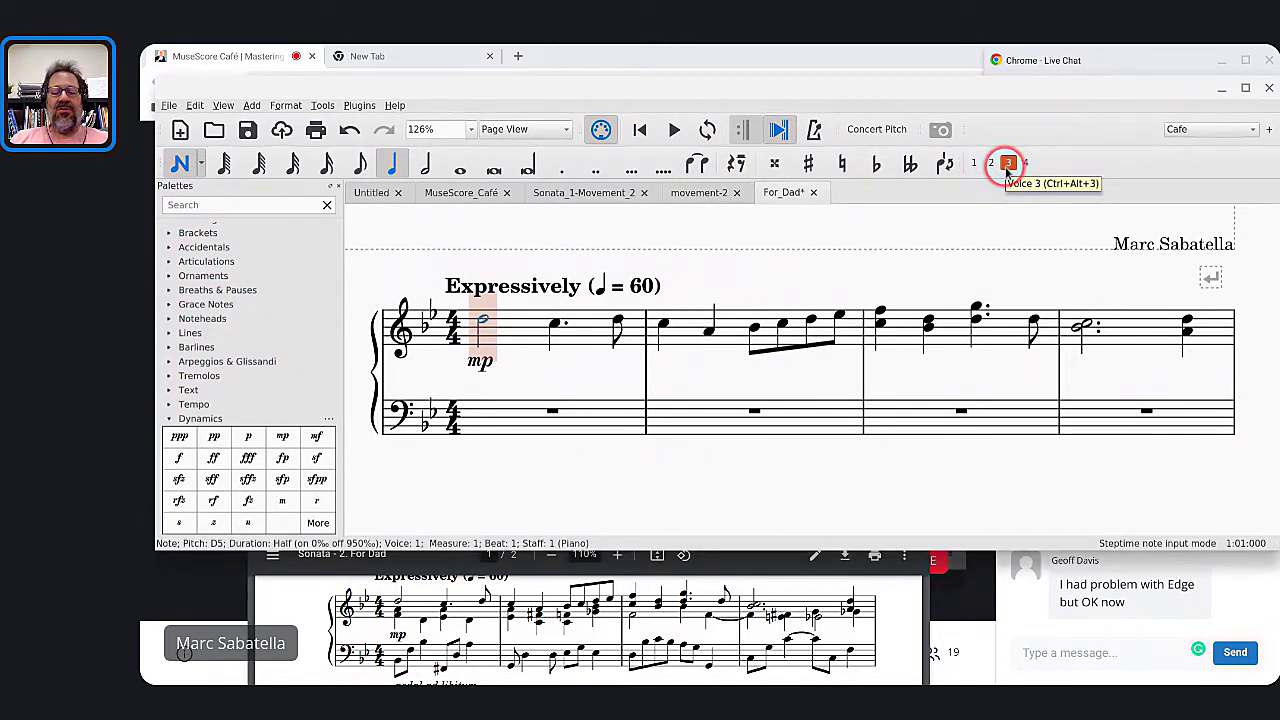
key("ctrl+alt+2")
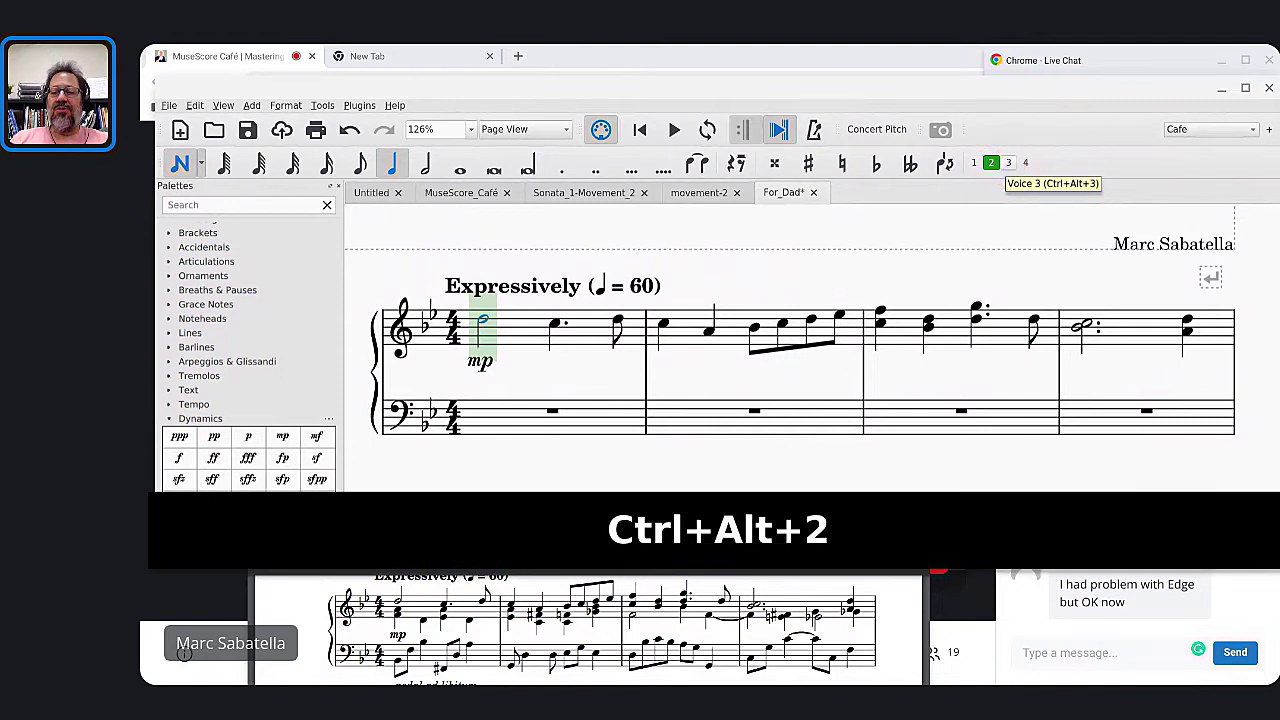
left_click(988, 163)
left_click(534, 352)
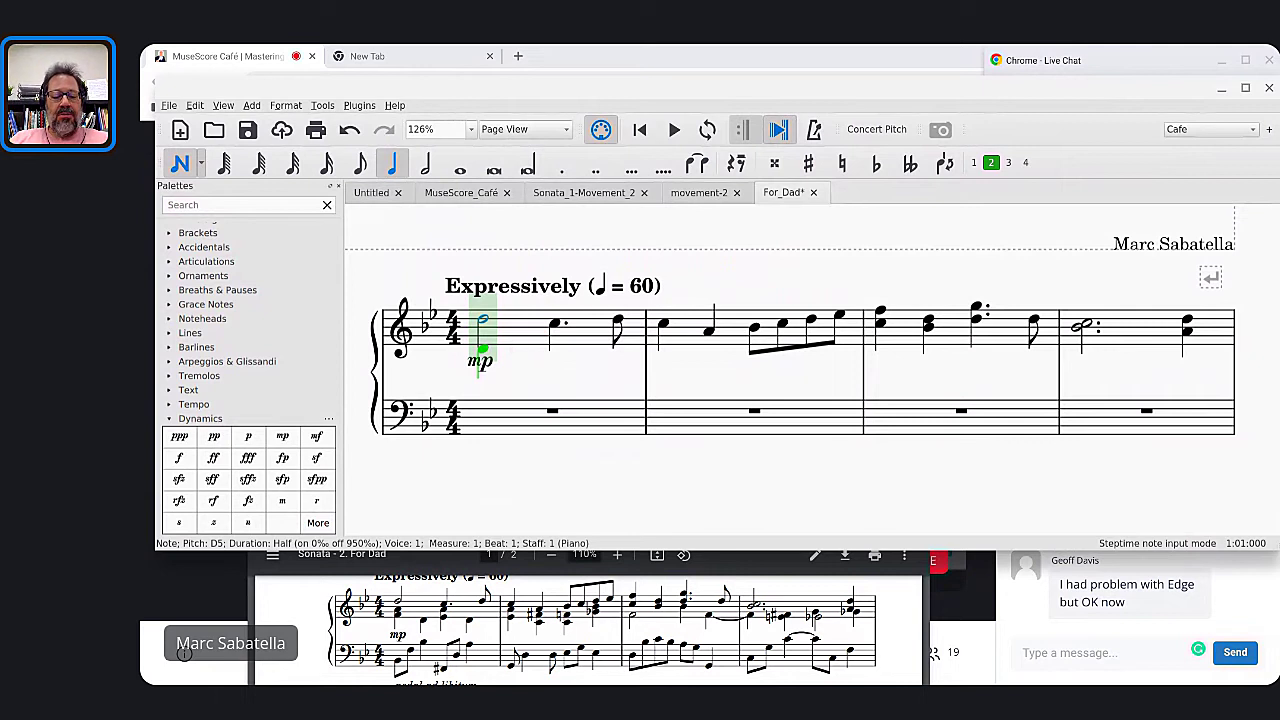
Enter voice 2 quarter notes in treble measure 1: an F–A chord, D, an E♭–A chord and D
key("5")
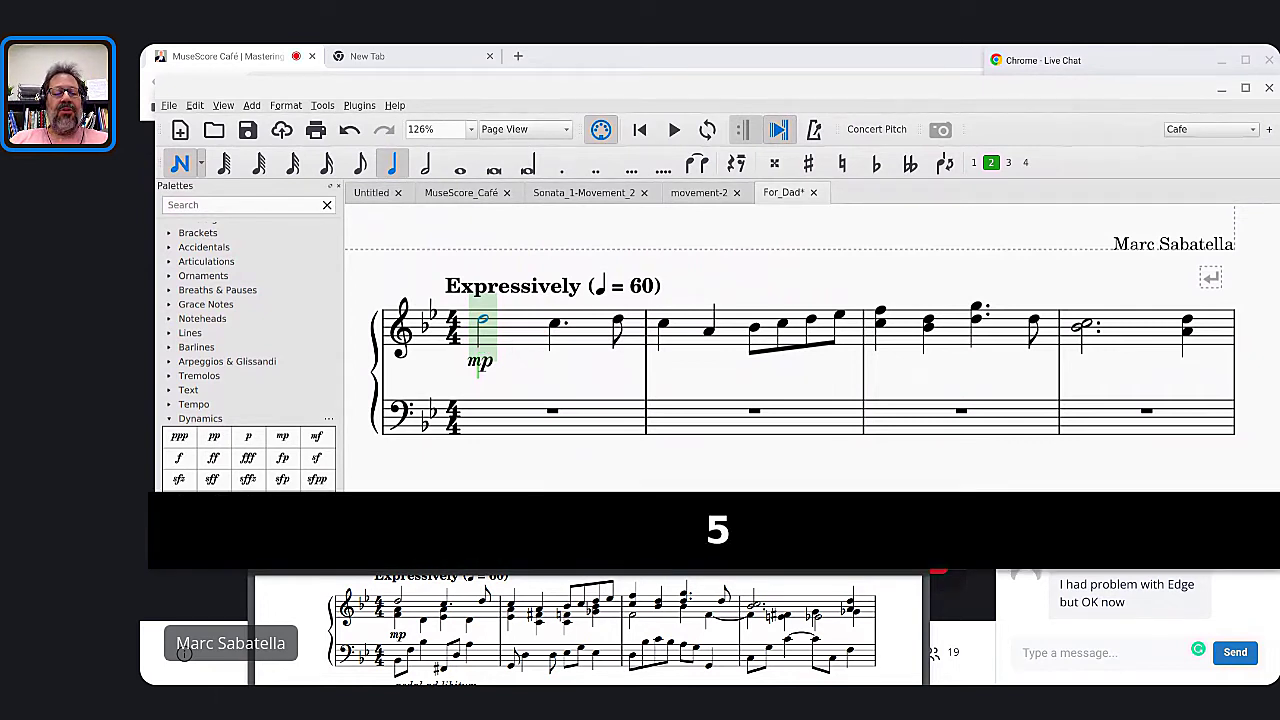
key("f")
key("shift+a")
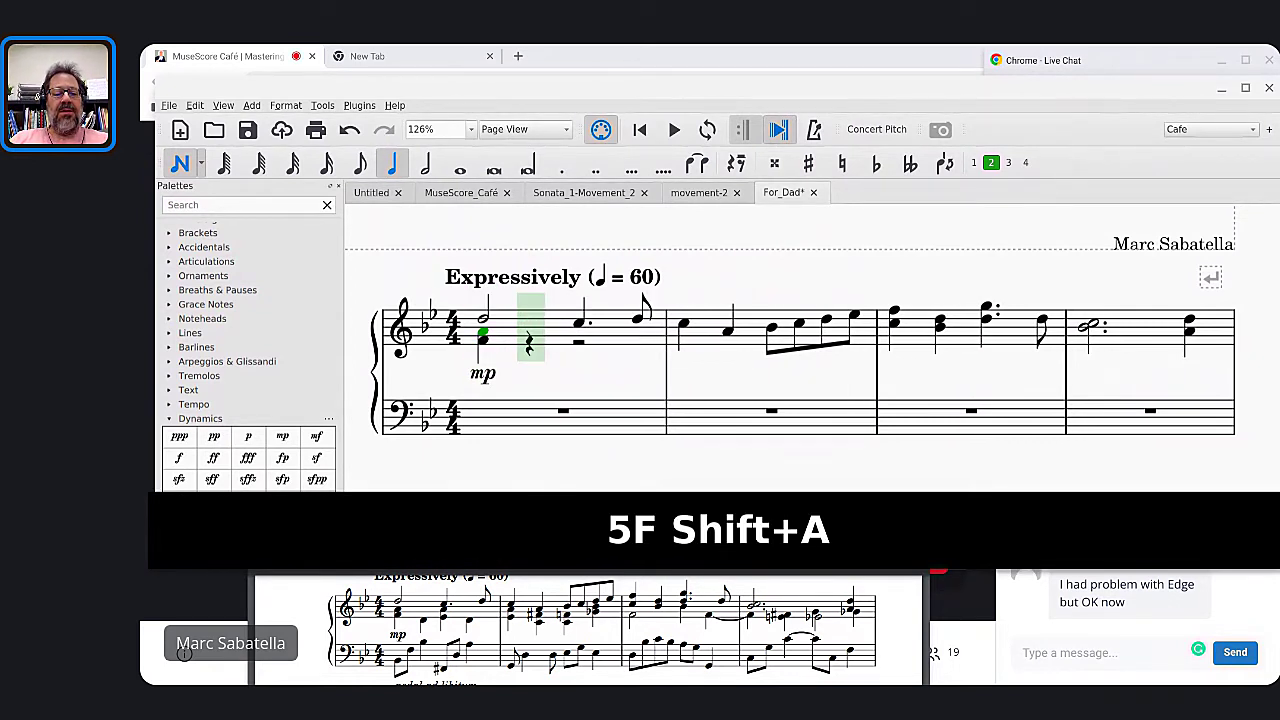
key("d")
key("e")
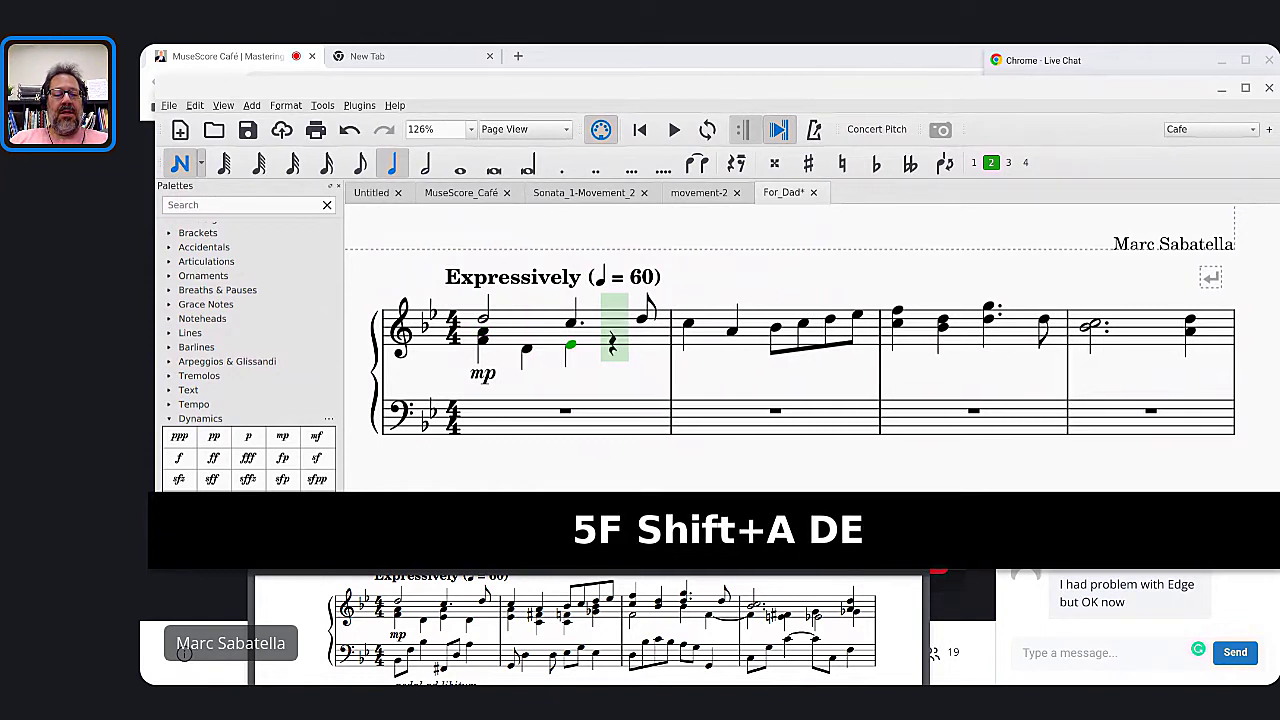
key("shift+a")
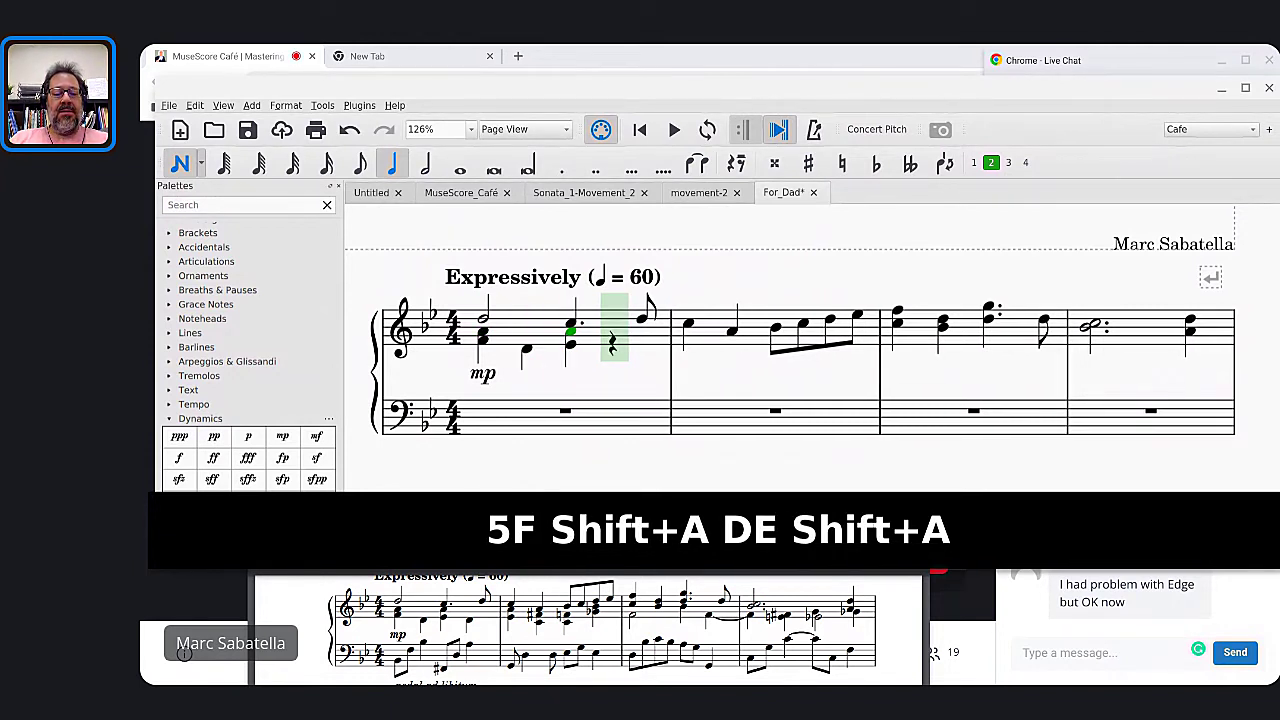
key("d")
Enter voice 2 quarter-note chords E♭–A and C–F♯ on beats 1 and 2 of treble measure 2
key("e")
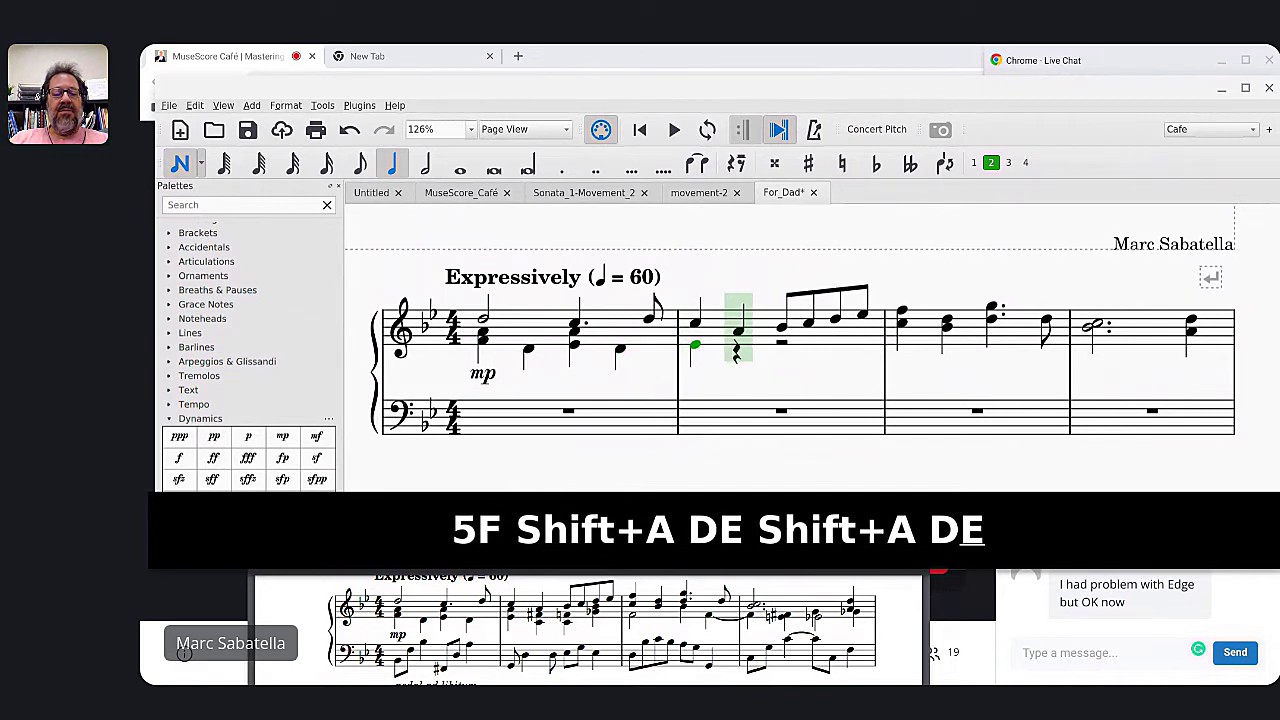
key("shift+a")
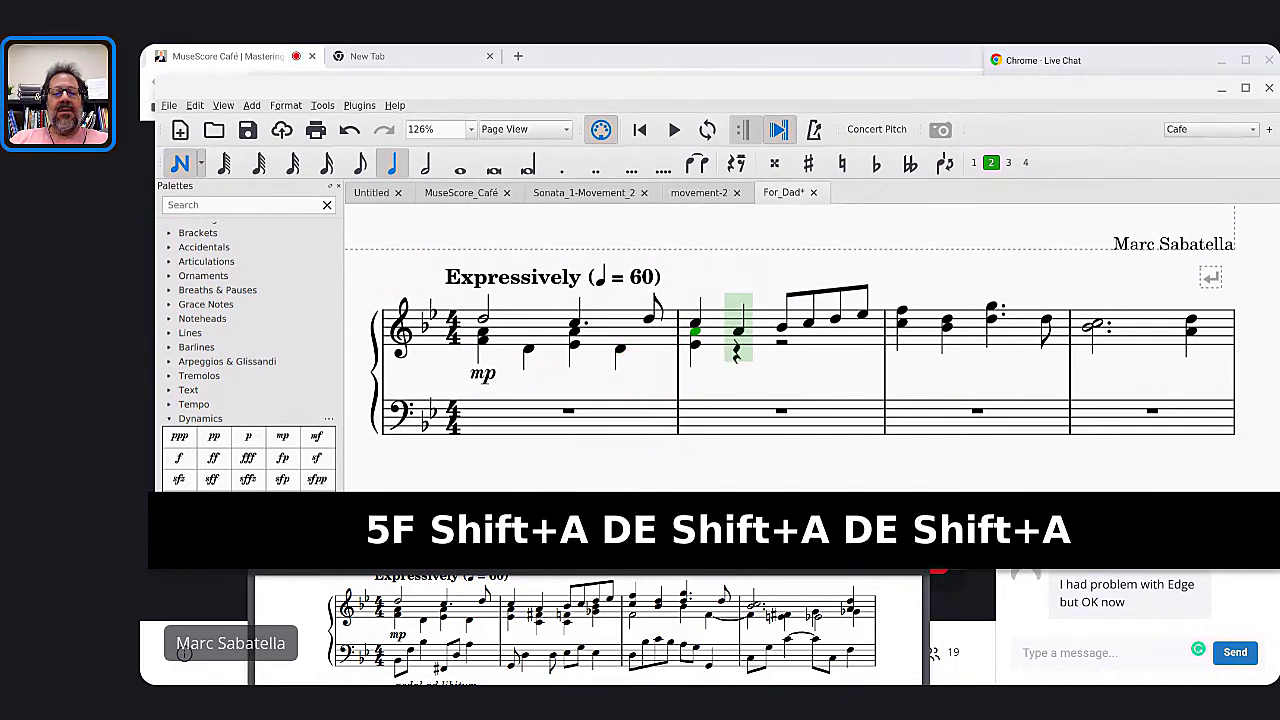
key("c")
key("shift+f")
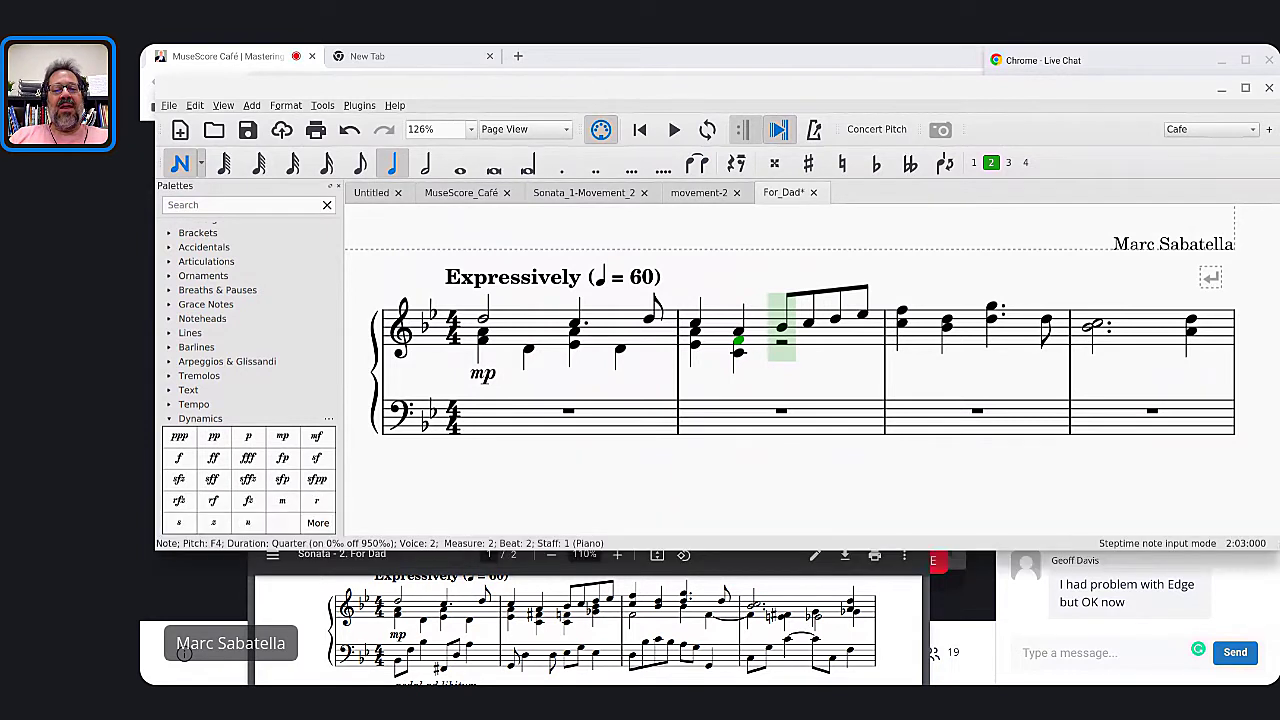
key("Up")
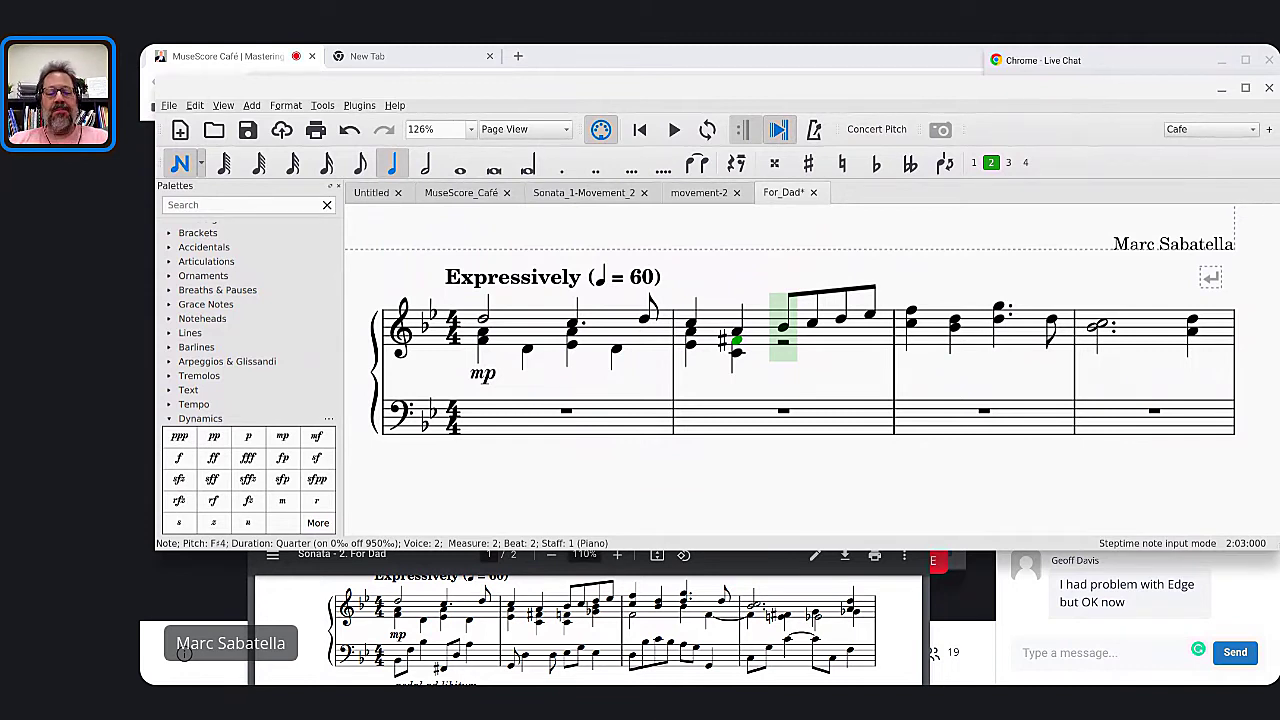
Complete voice 2 of treble measure 2 with quarter-note chords C–F♮ and G♭–B♭ on beats 3 and 4
key("c")
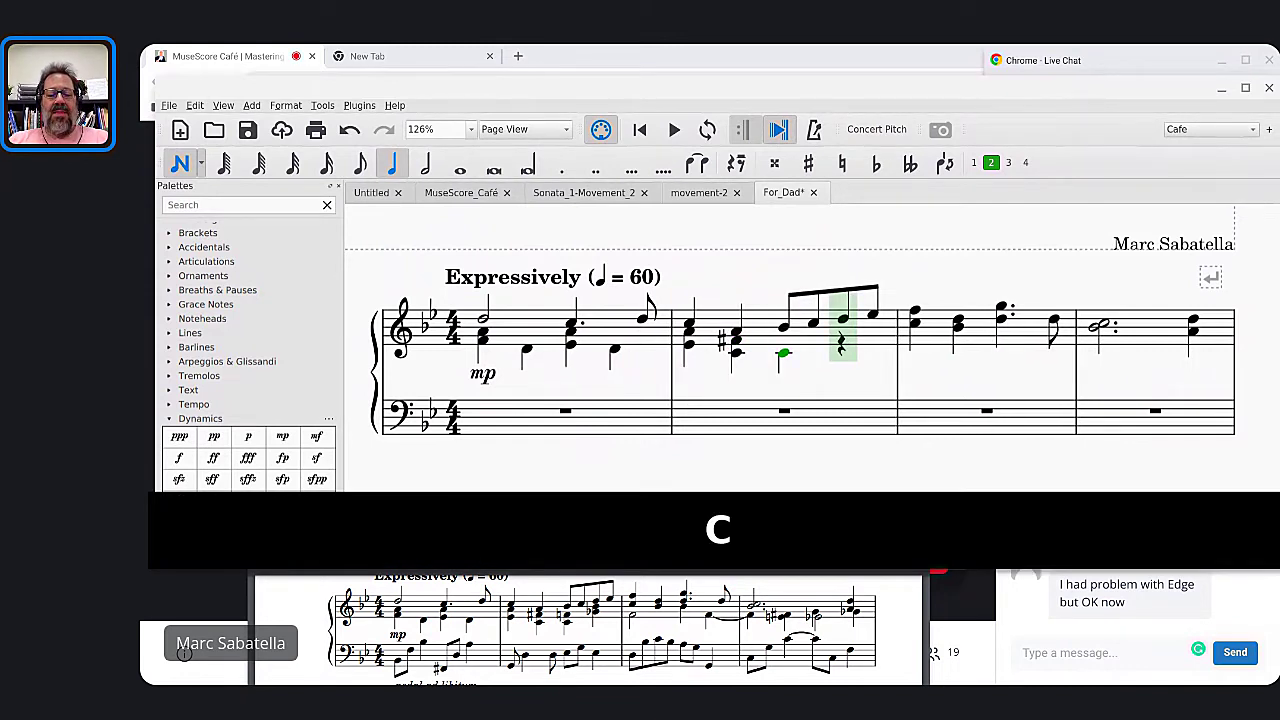
key("shift+f")
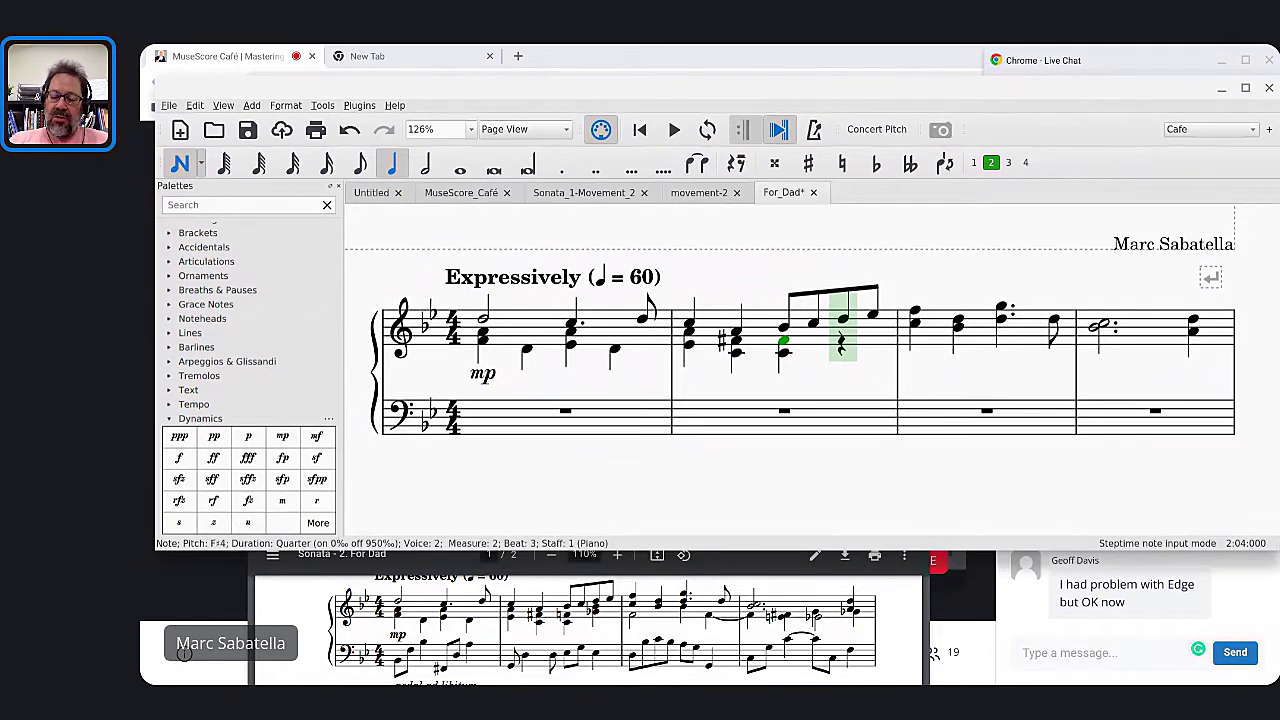
key("Down")
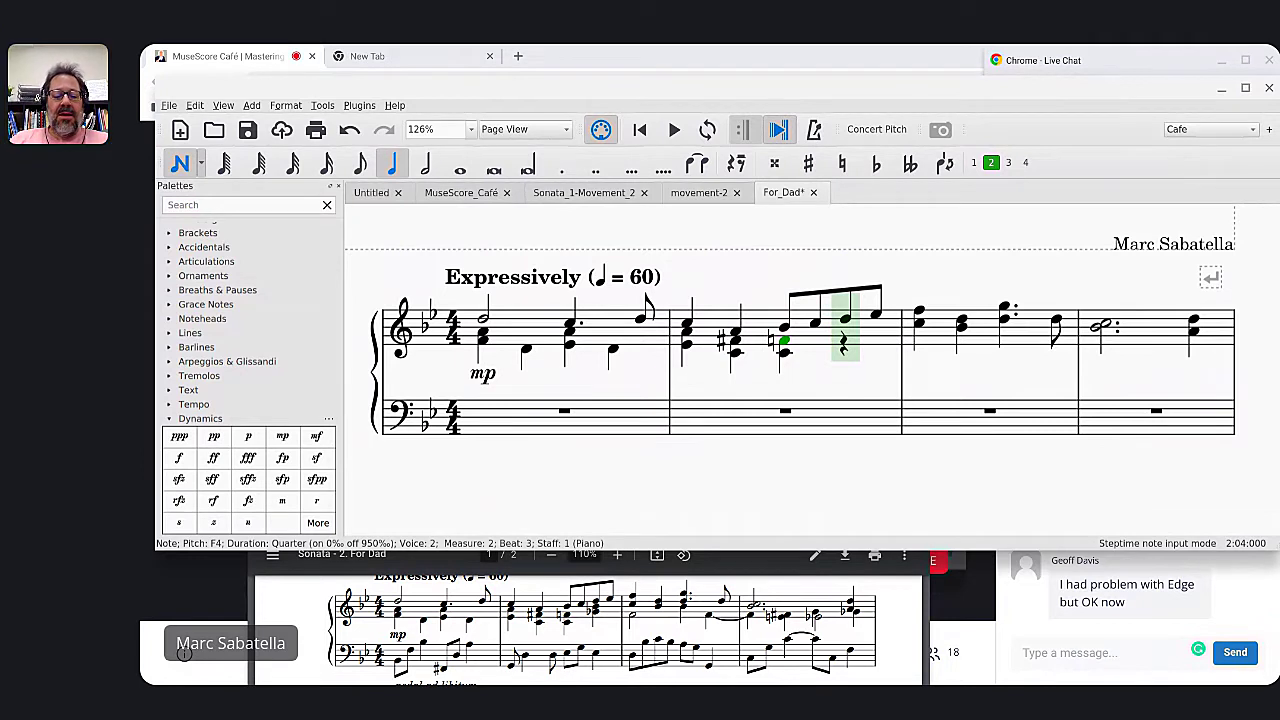
key("g")
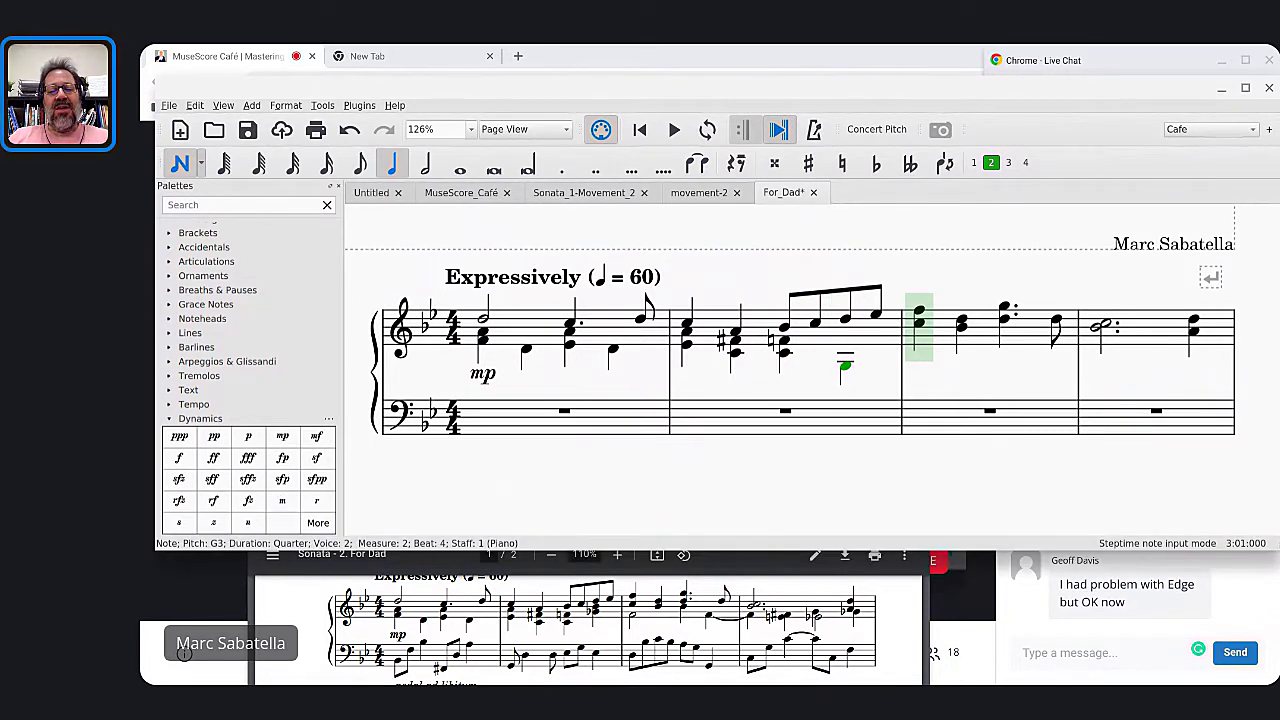
key("ctrl+Up")
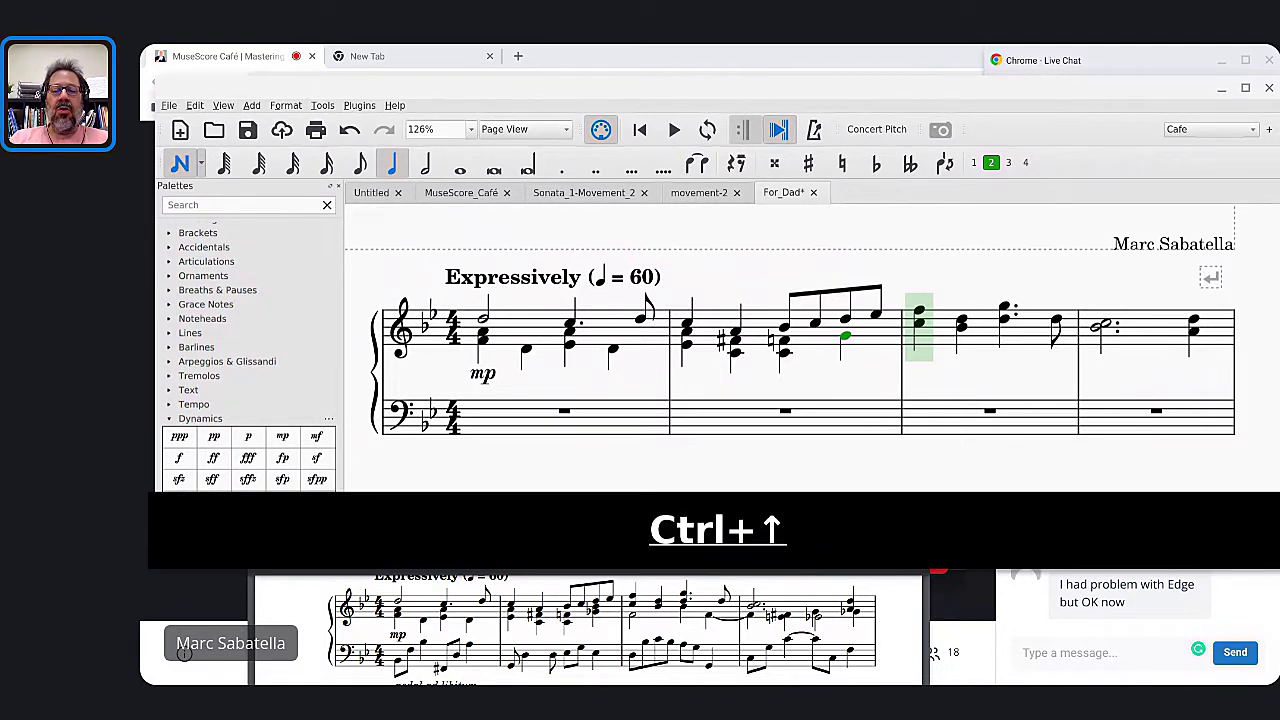
key("Down")
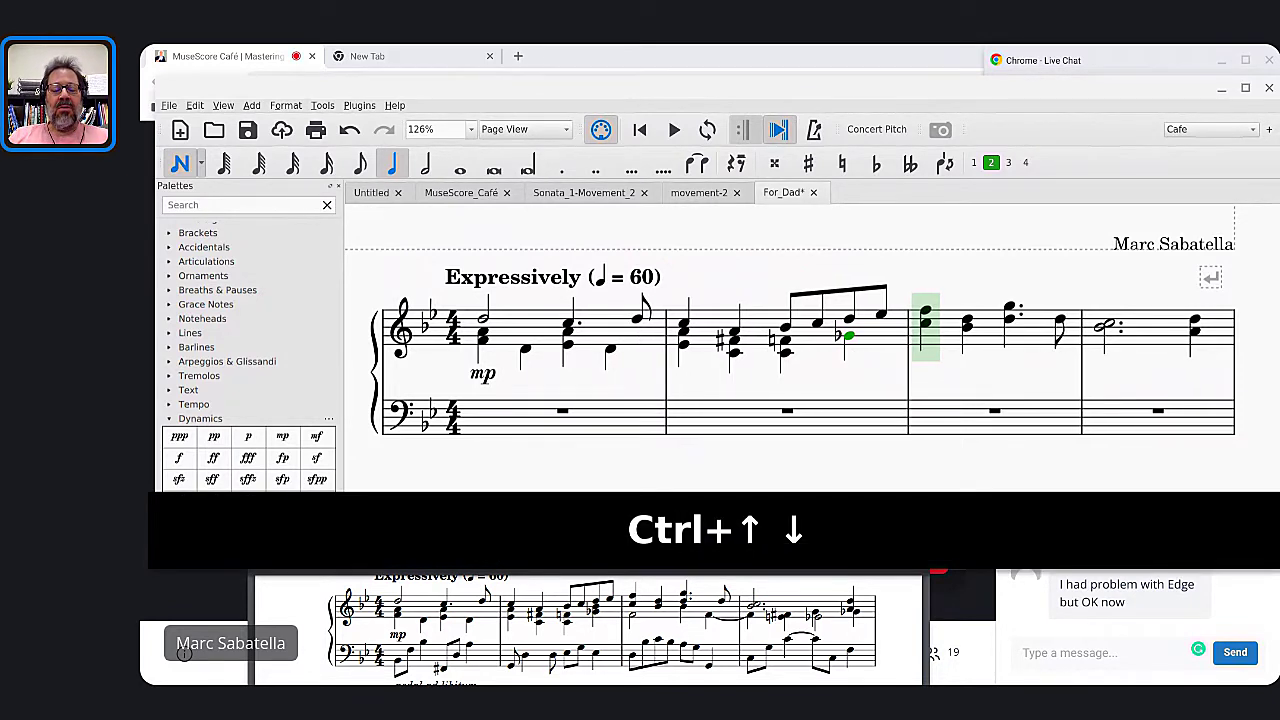
key("shift+b")
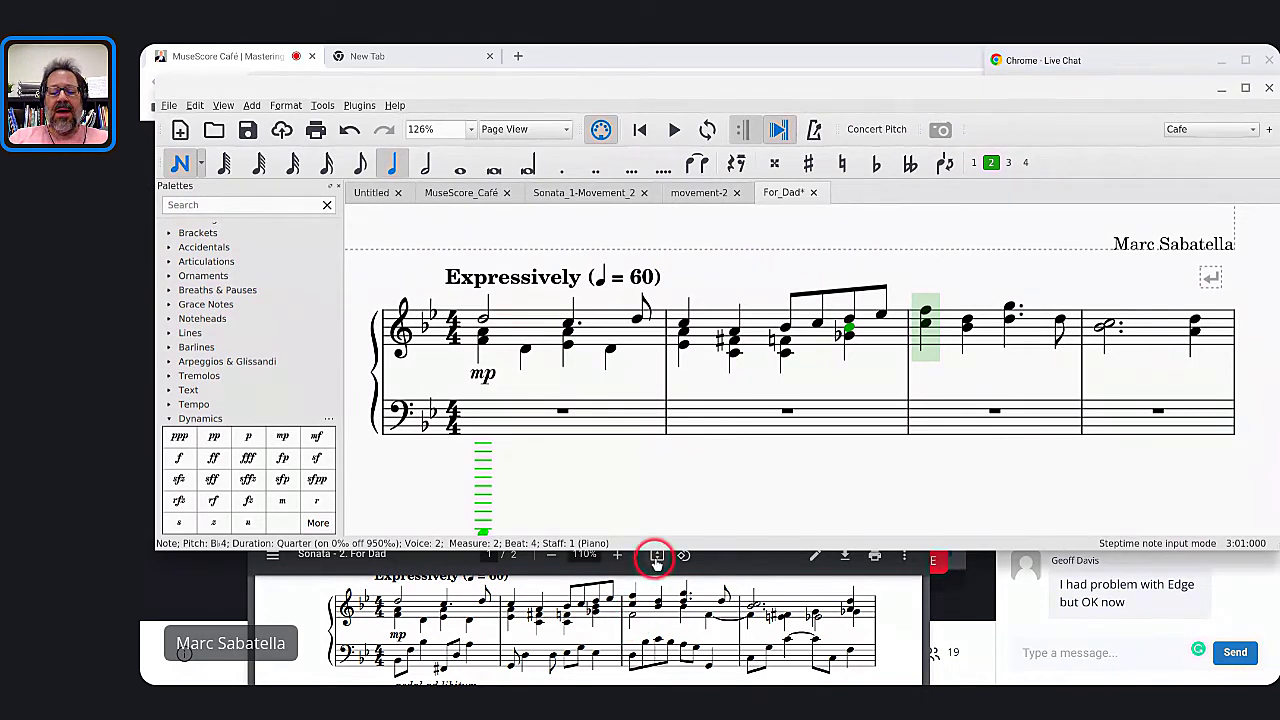
Fill voice 2 of treble measure 3 with a half-note F followed by quarter notes B♭ and F
key("6")
key("f")
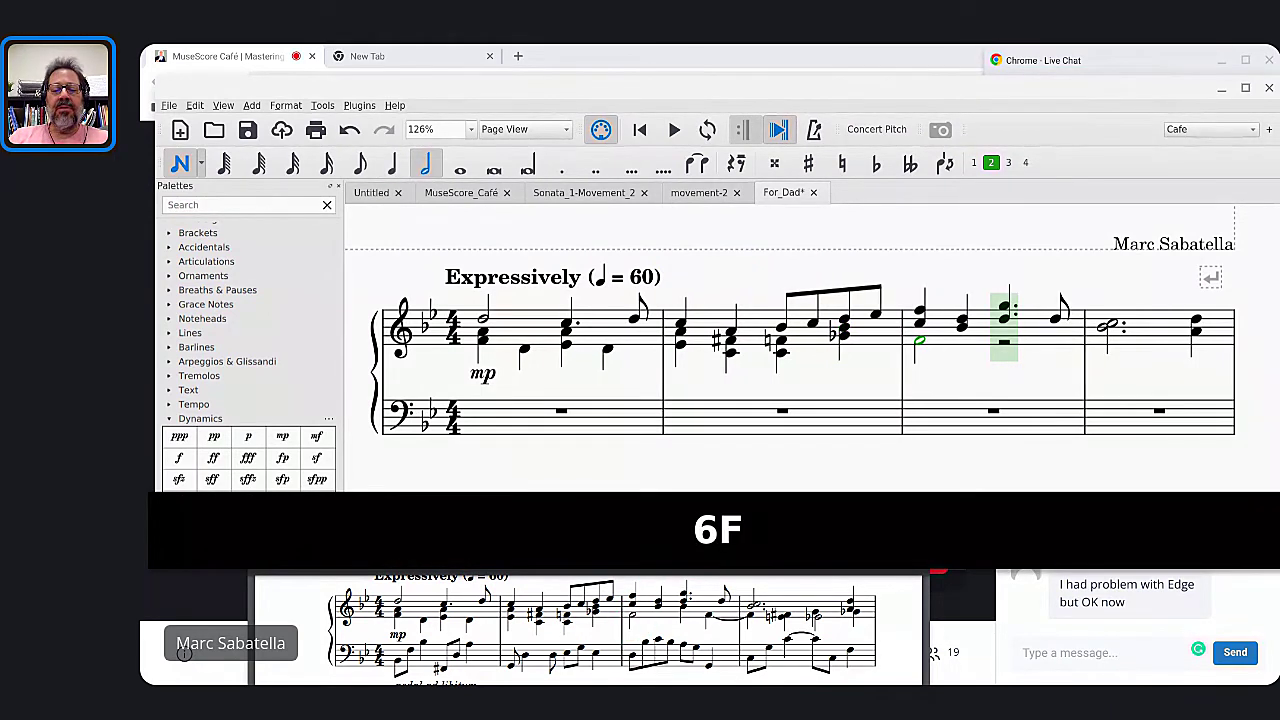
key("f")
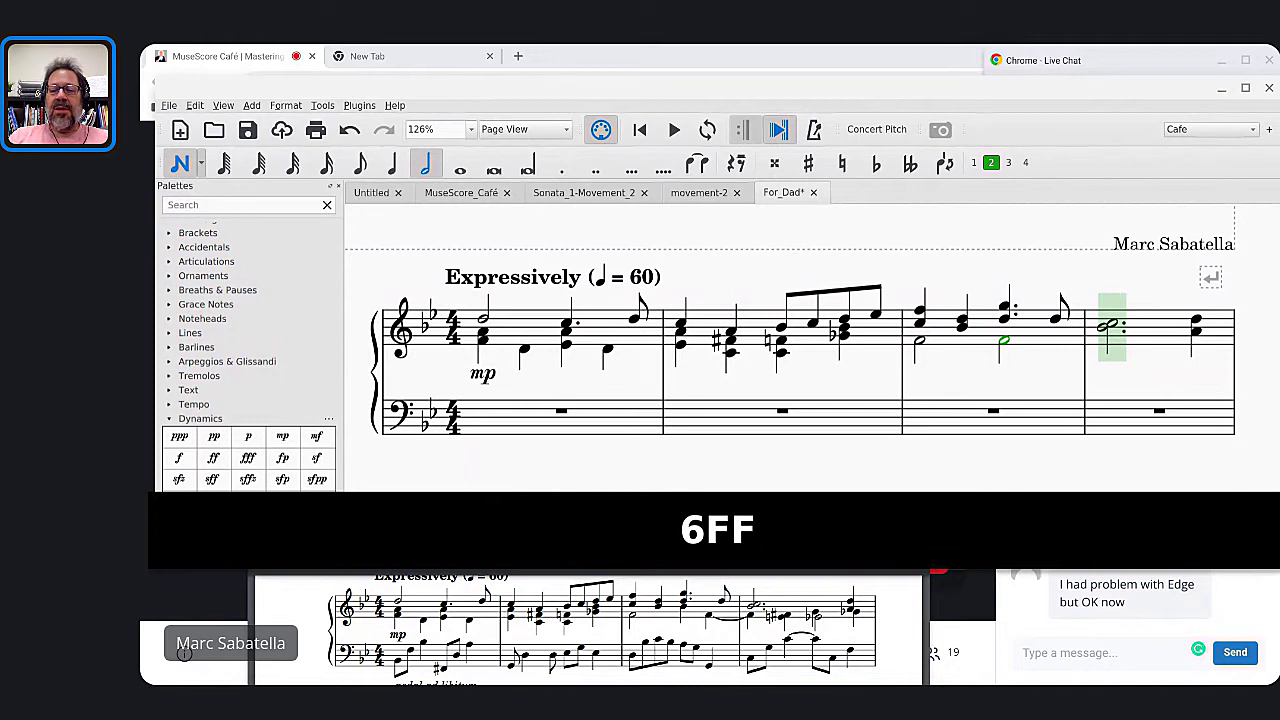
key("ctrl+z")
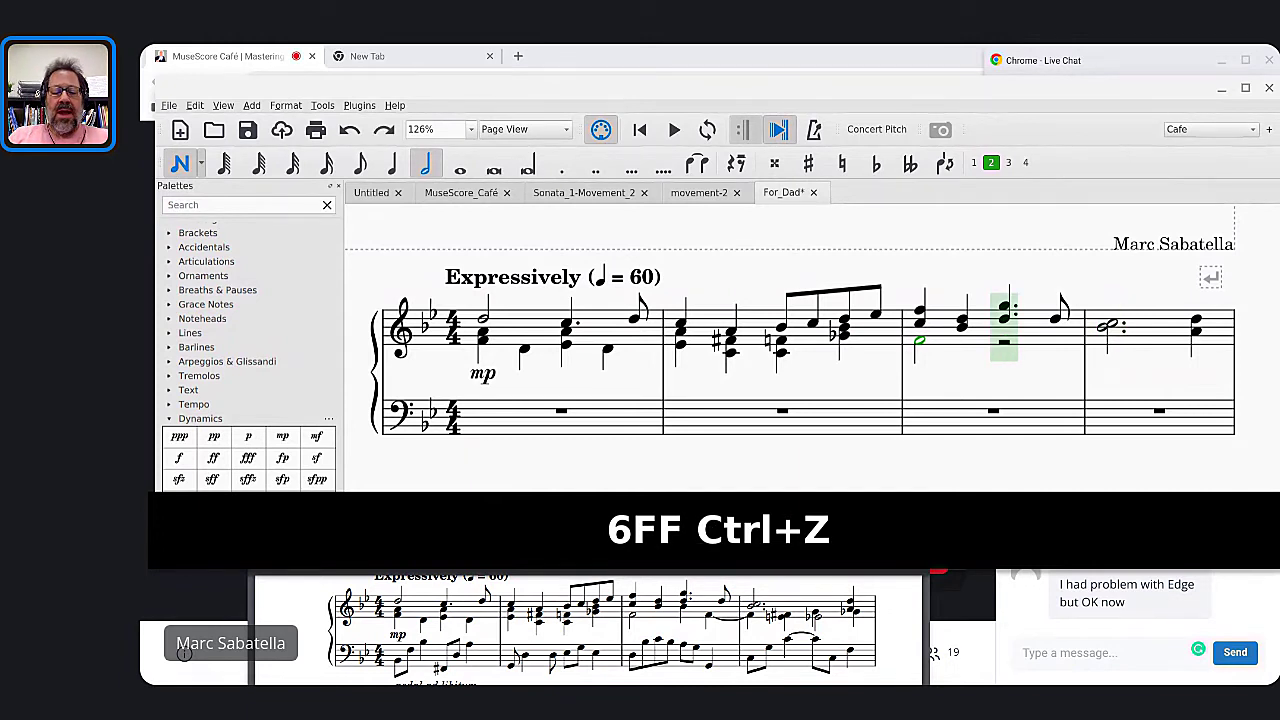
key("5")
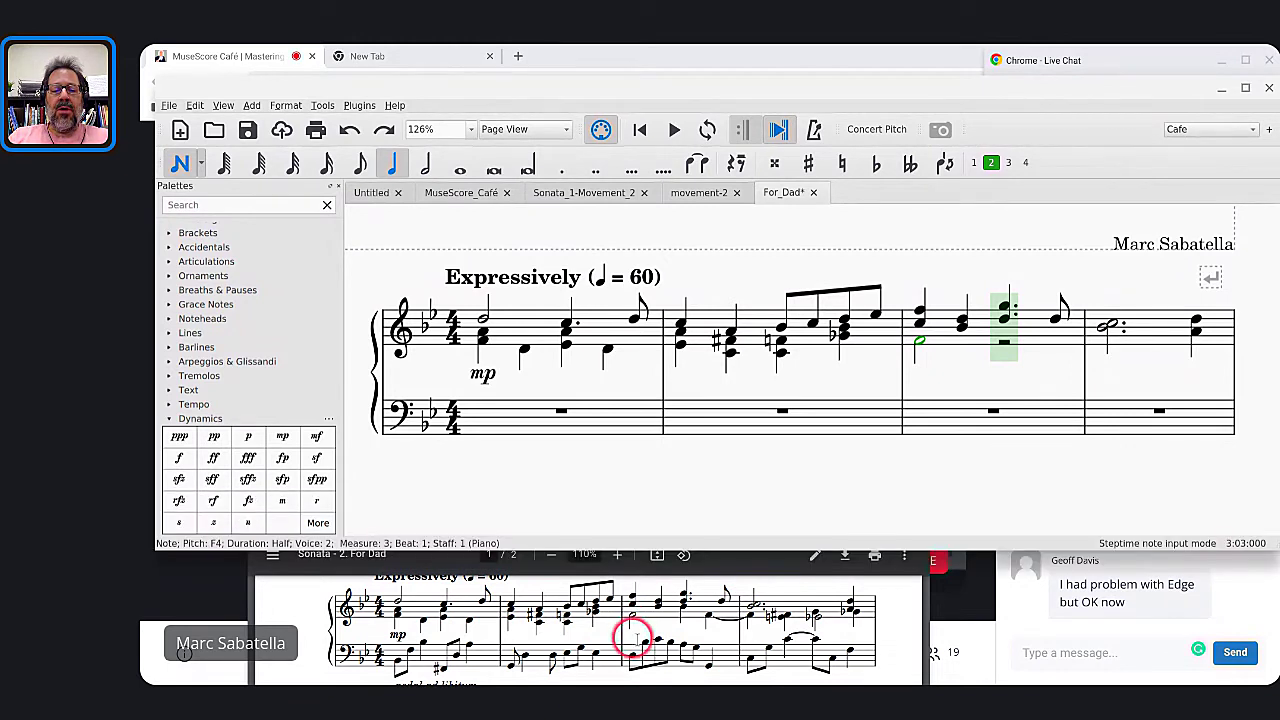
key("b")
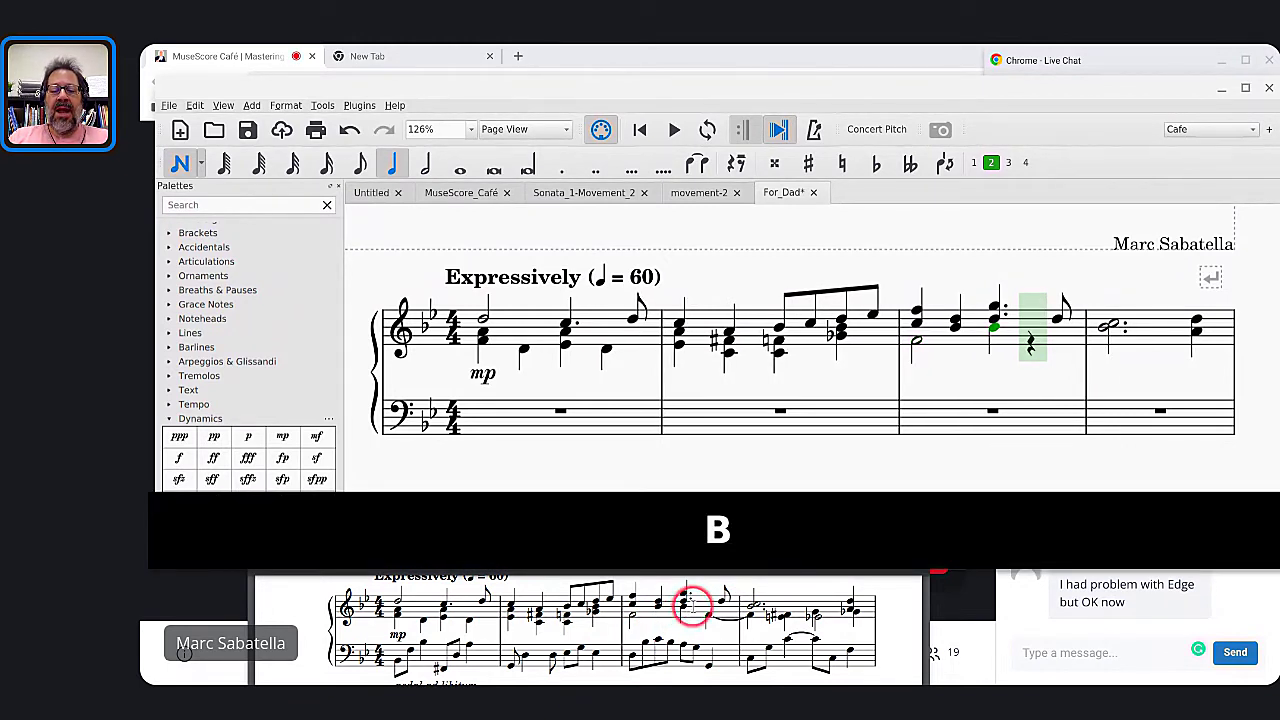
key("f")
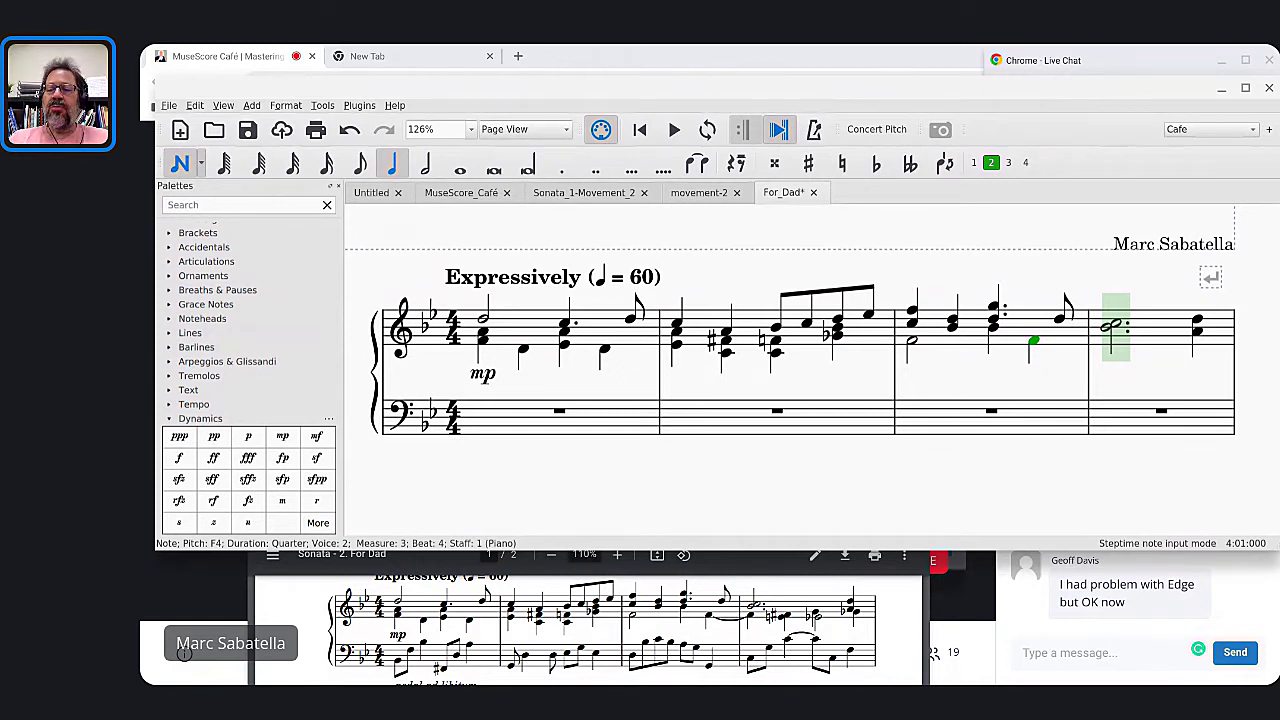
In voice 2, tie the final F of treble measure 3 into measure 4 and enter an E♮–F♯ quarter-note chord on beat 2
key("shift+equal")
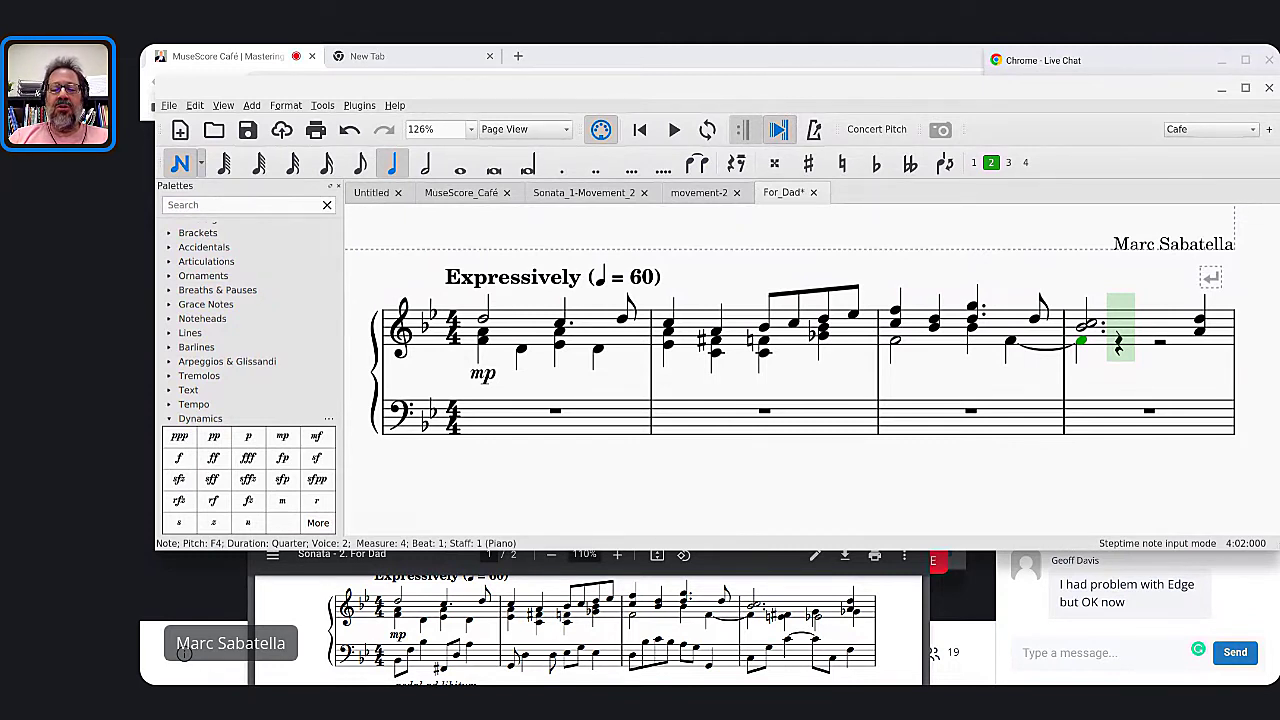
key("e")
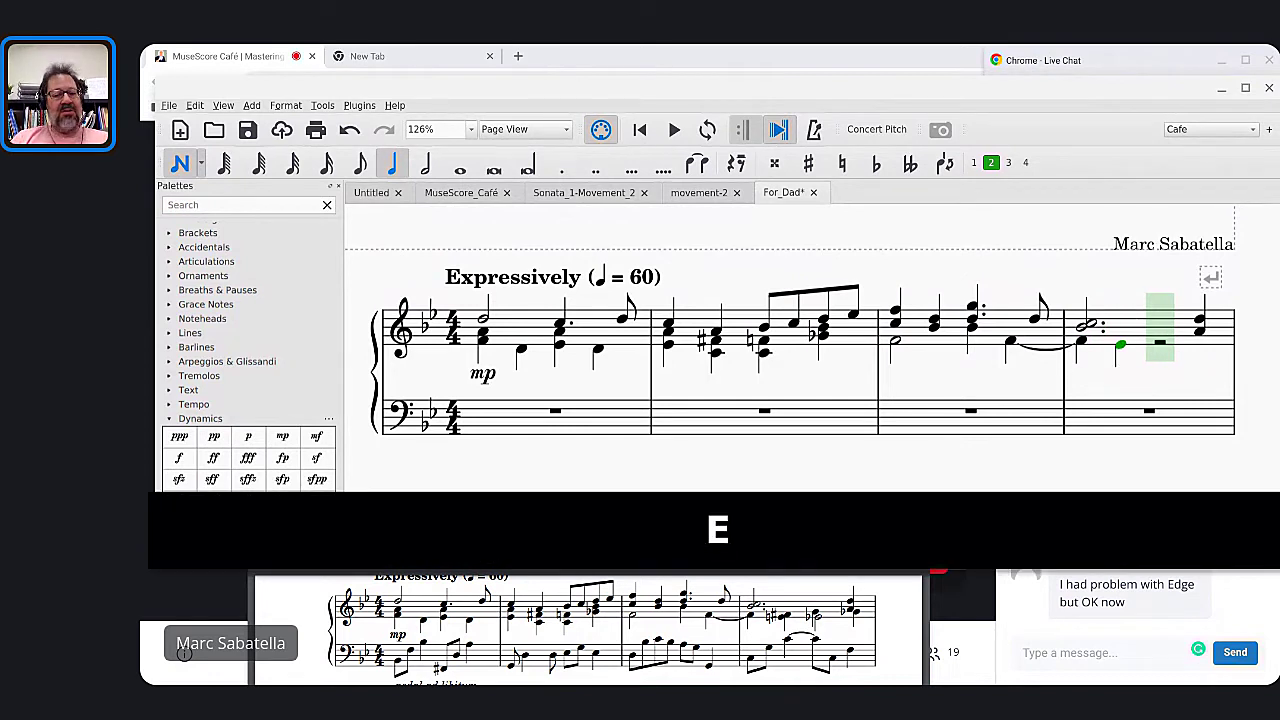
key("Up")
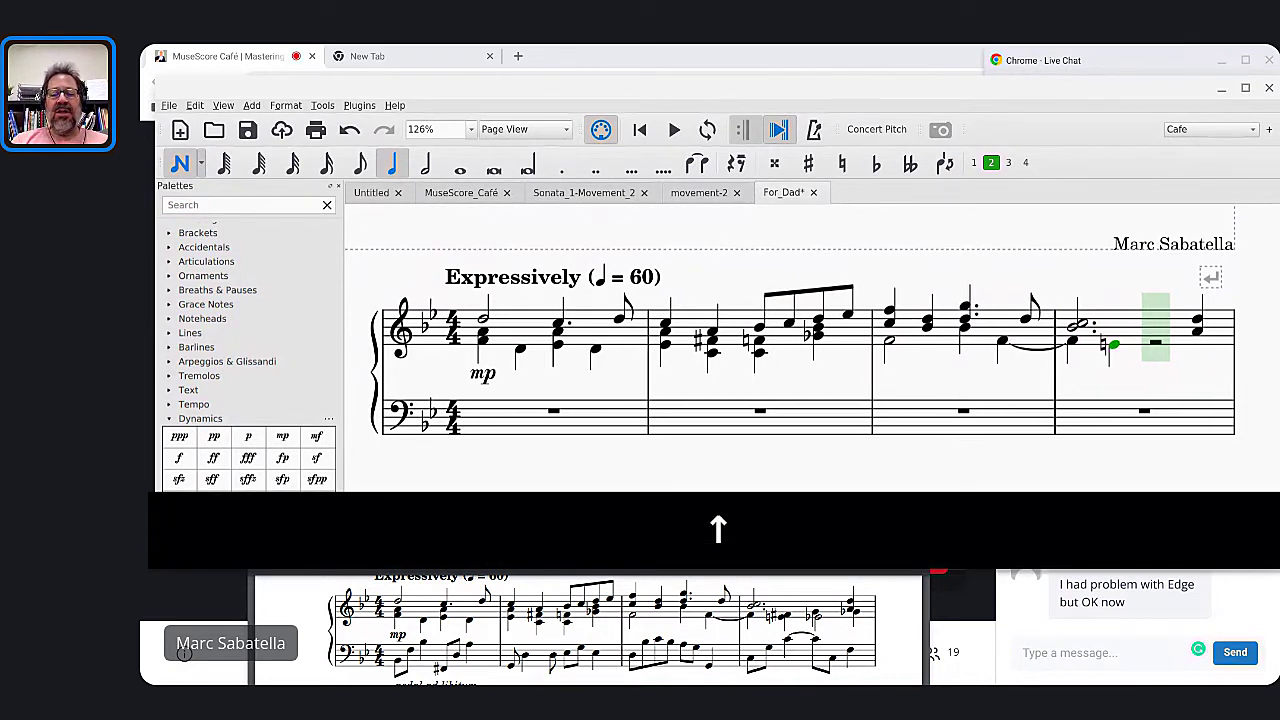
key("shift+f")
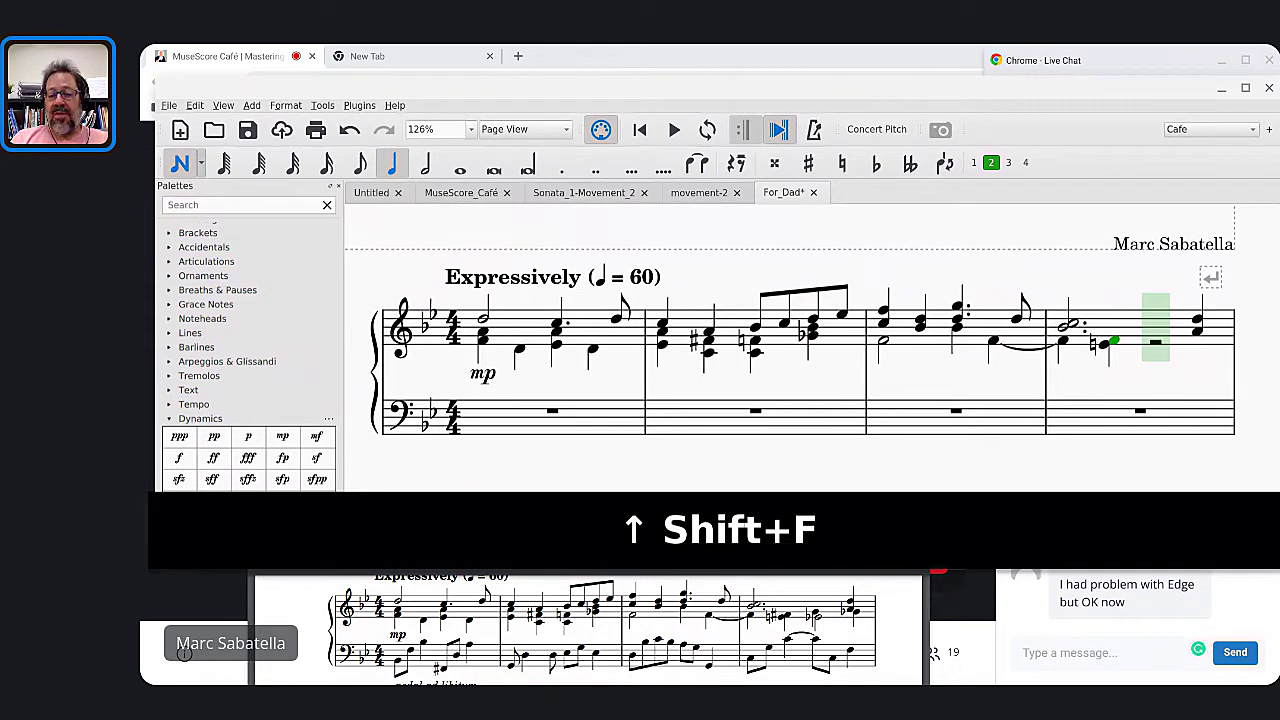
key("Up")
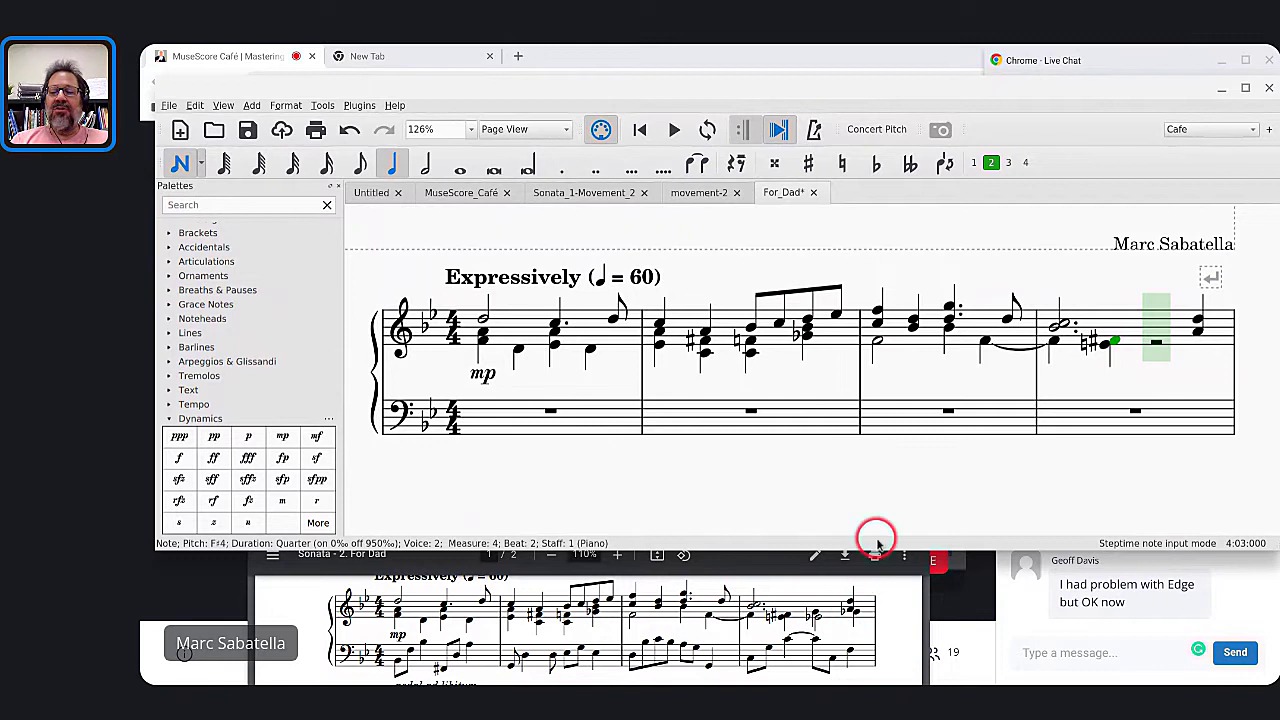
Complete voice 2 of treble measure 4 with quarter notes G on beat 3 and G♭ on beat 4, and leave note input
key("g")
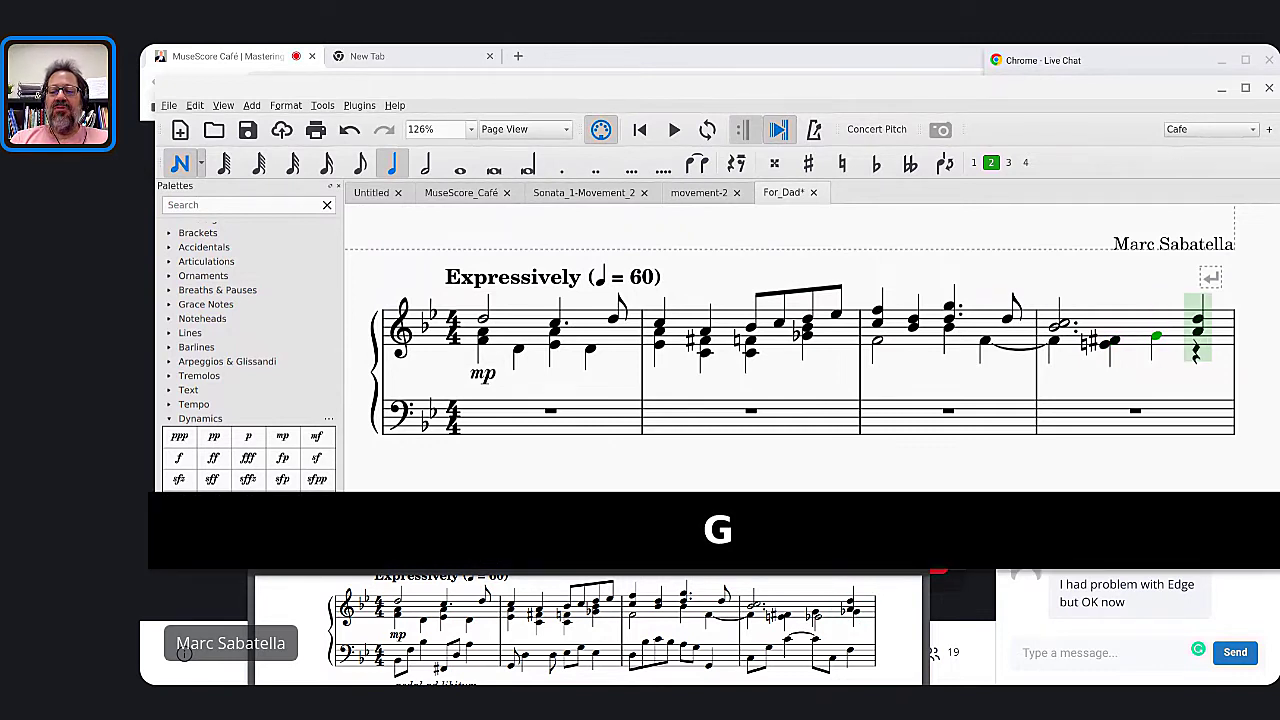
key("g")
key("Down")
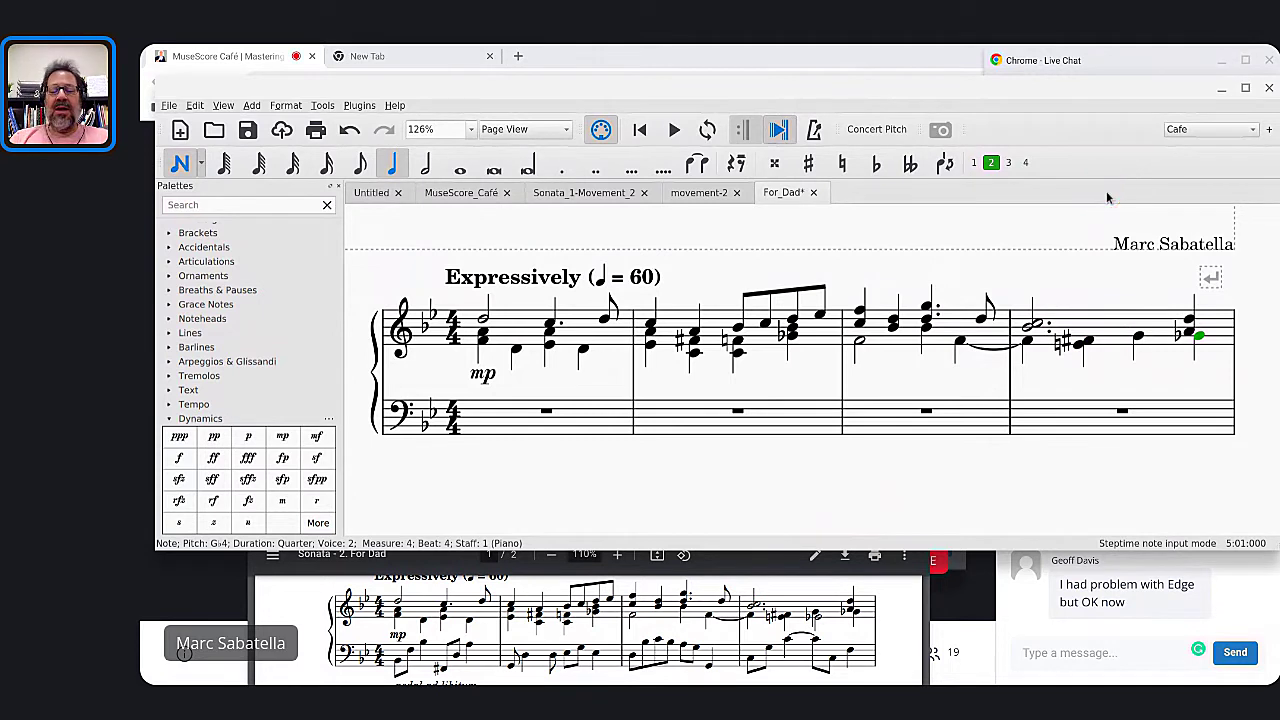
key("Escape")
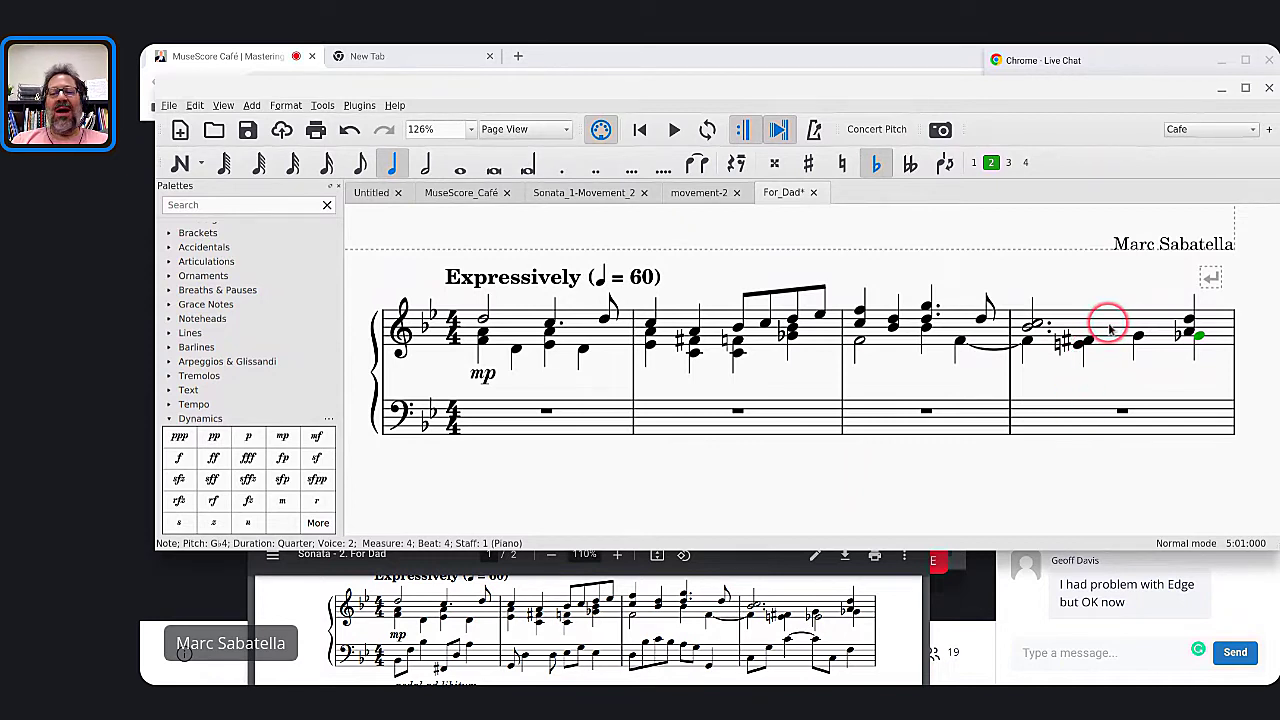
Enter a voice 4 half rest at the start of treble measure 4 and move it down two steps, below the staff
left_click(1110, 330)
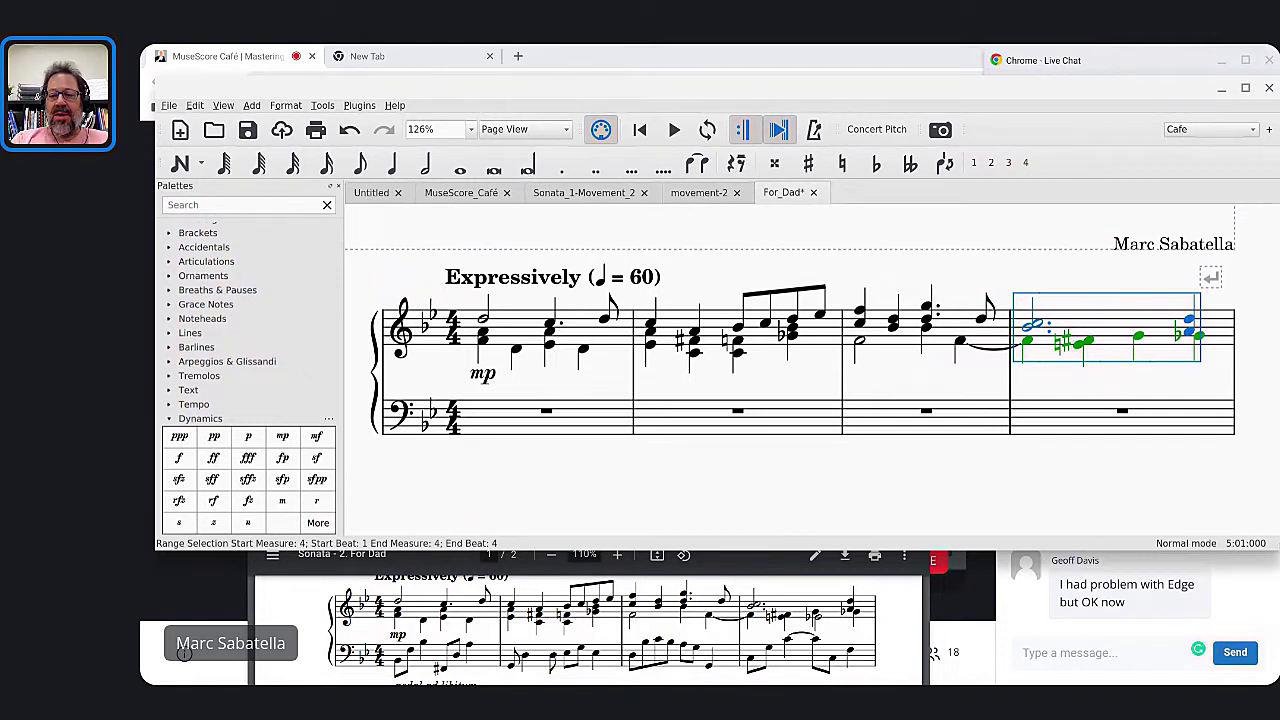
key("n")
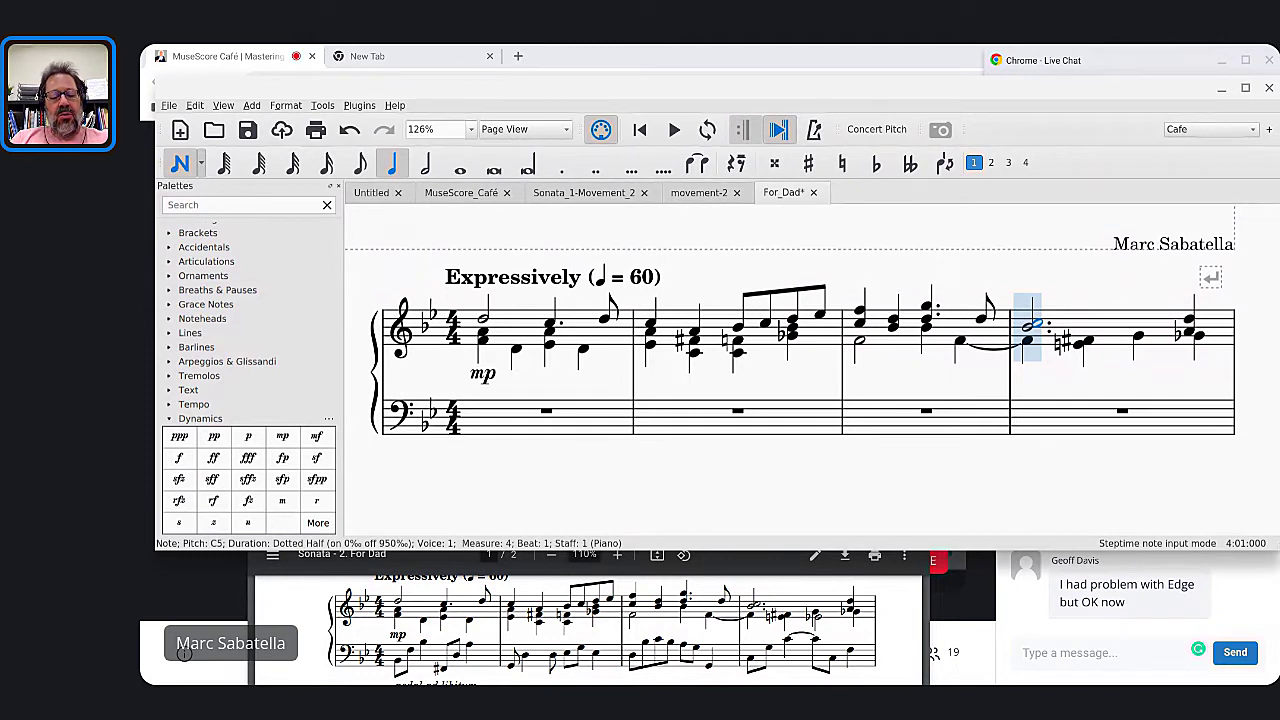
key("ctrl+alt+4")
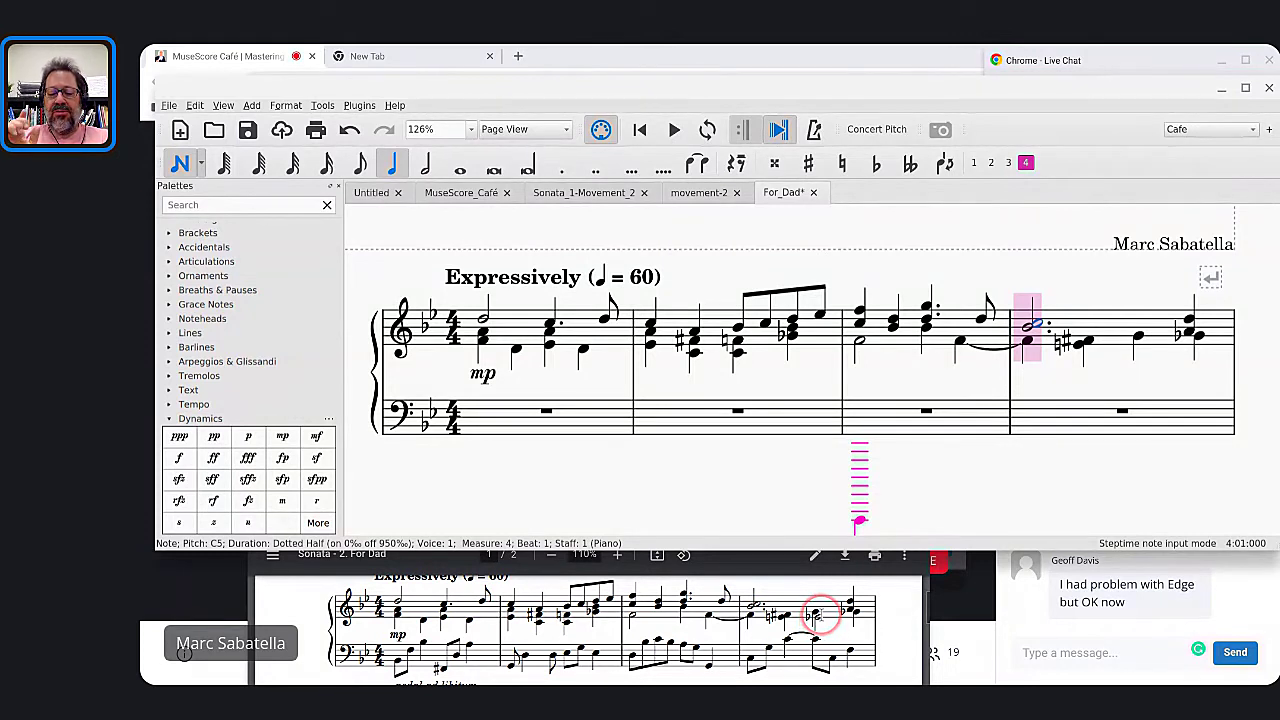
key("6")
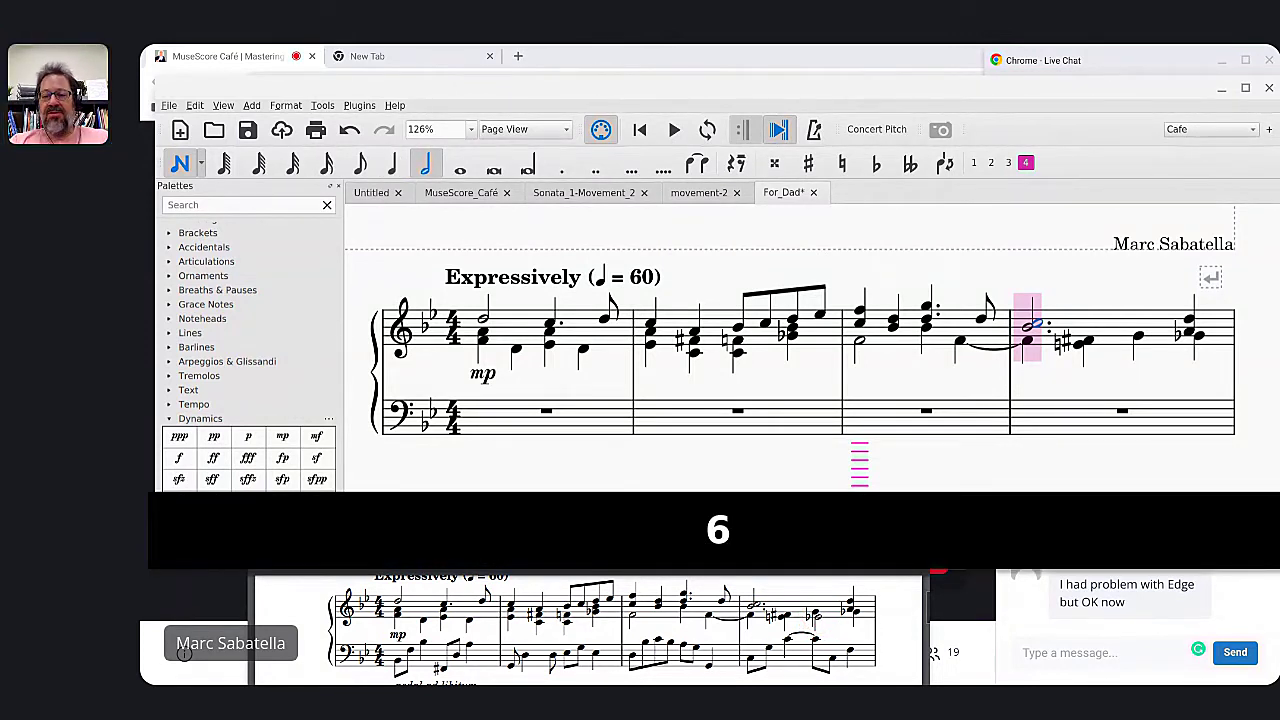
key("0")
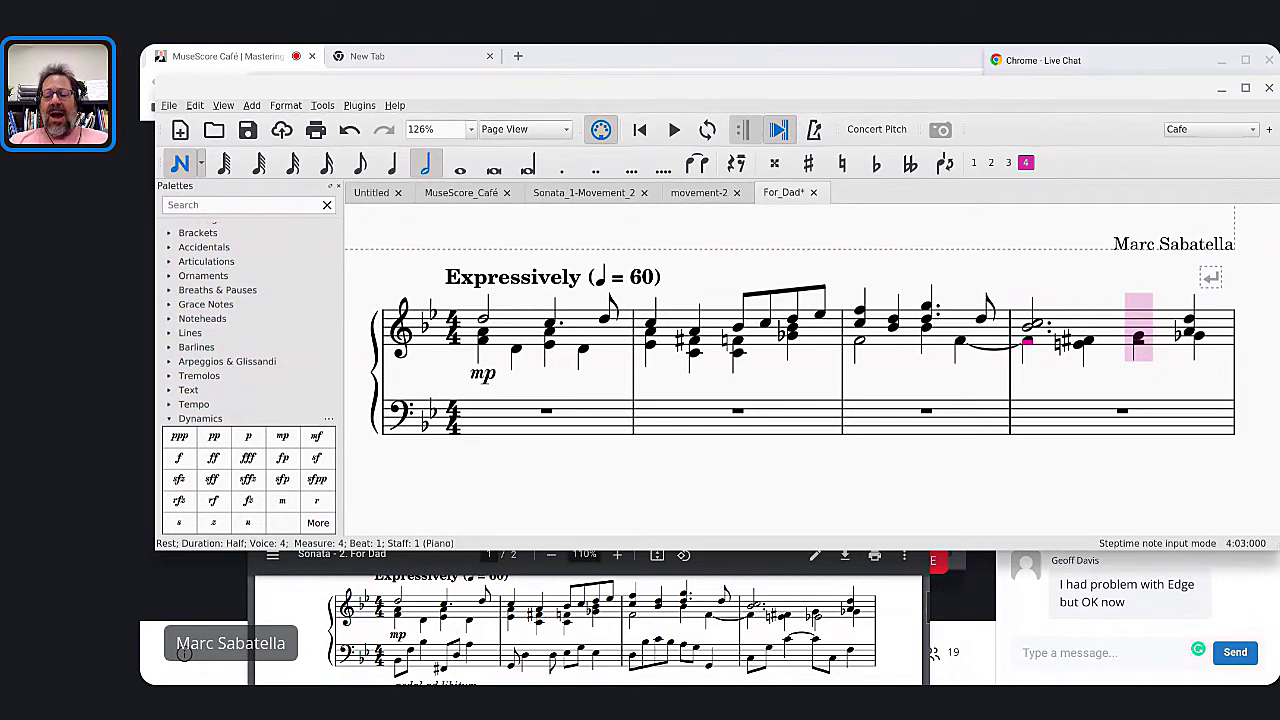
key("Down")
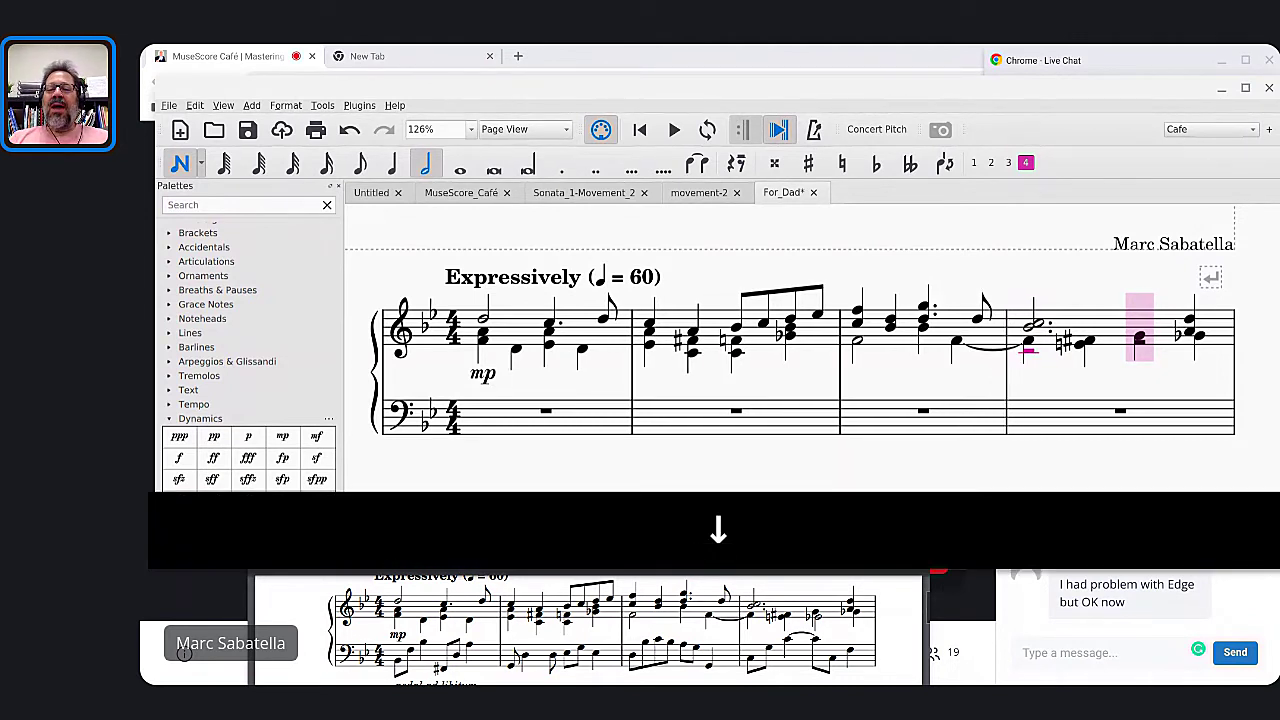
key("Down")
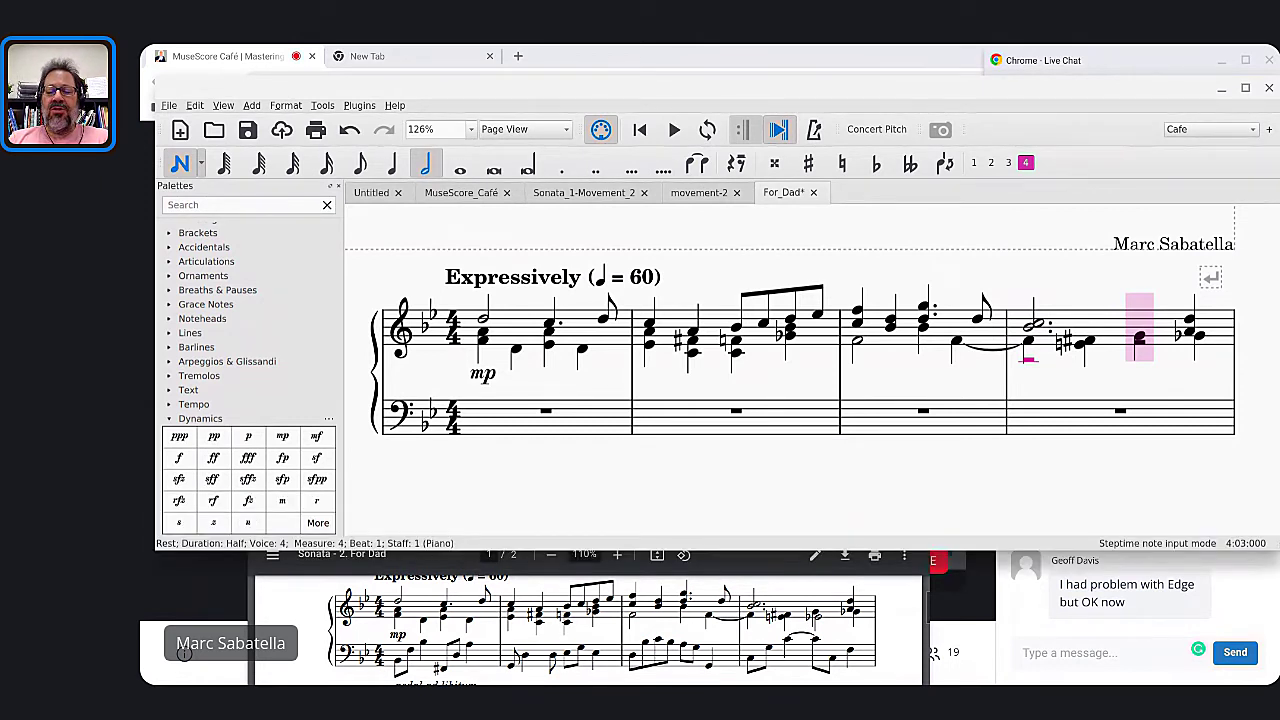
Enter a voice 4 half-note E♭ on beat 3 of treble measure 4 and lower it an octave, below the G
key("6")
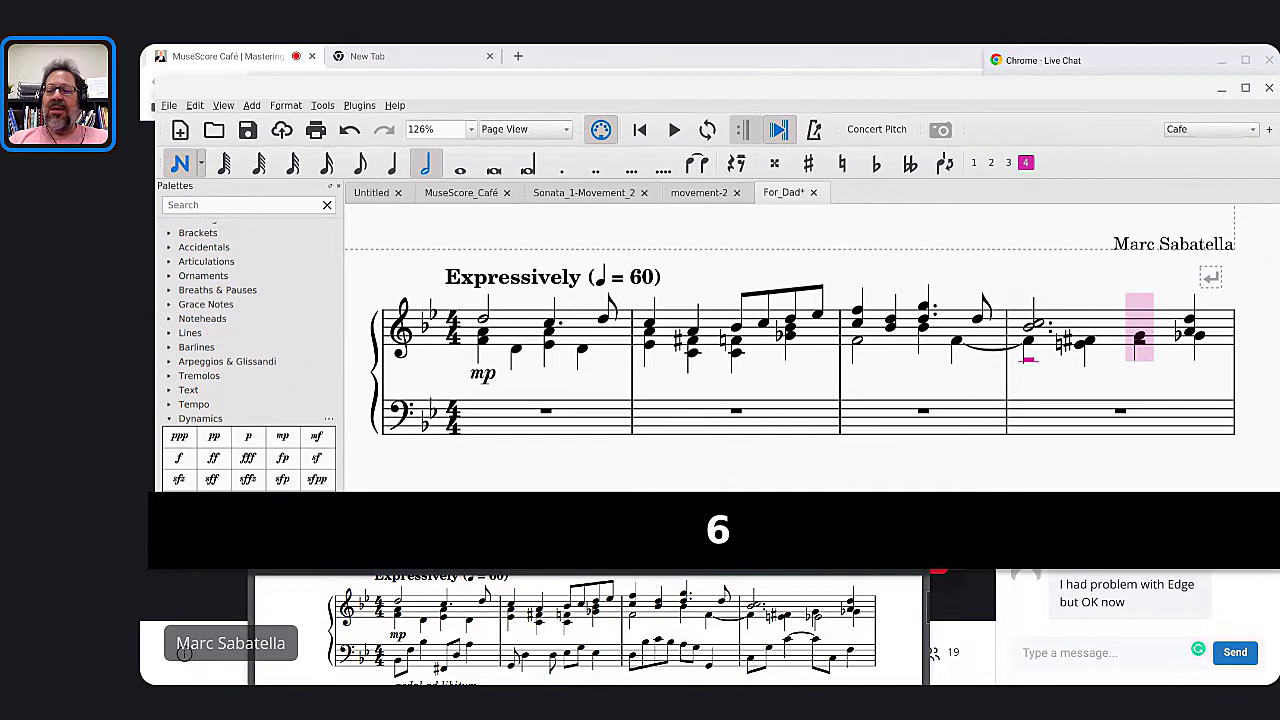
key("r")
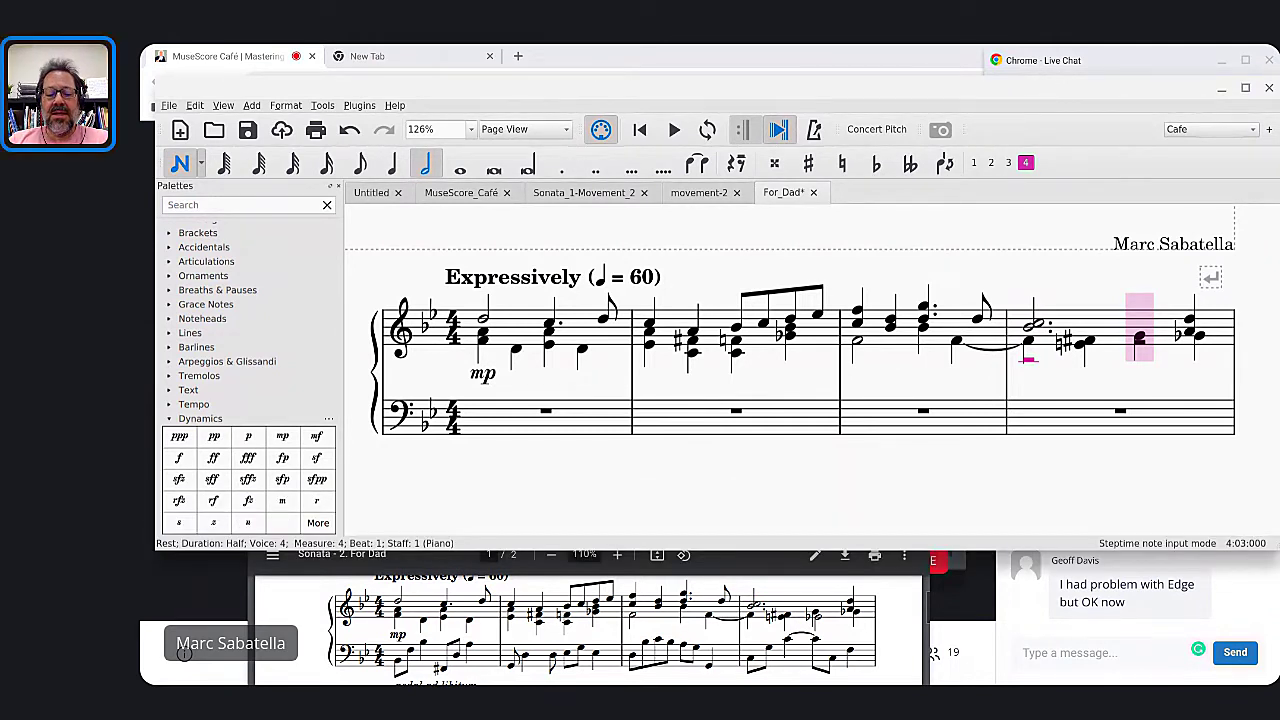
key("e")
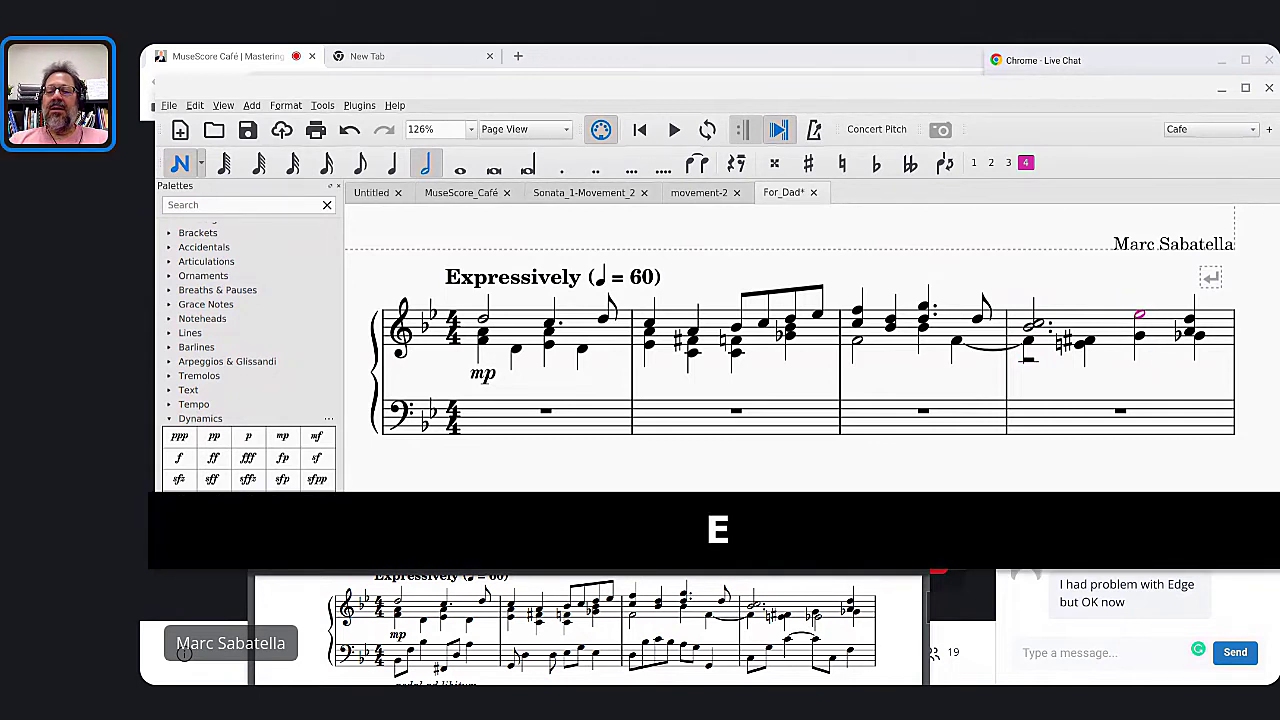
key("ctrl+Down")
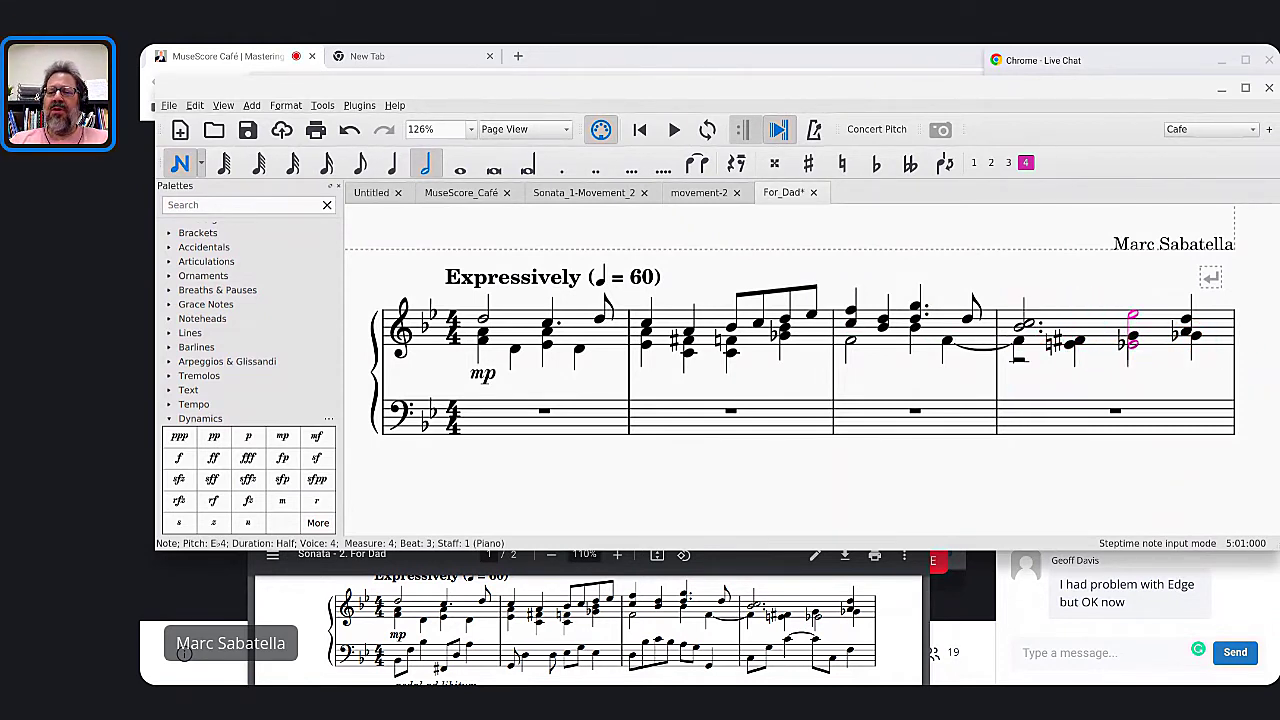
key("Escape")
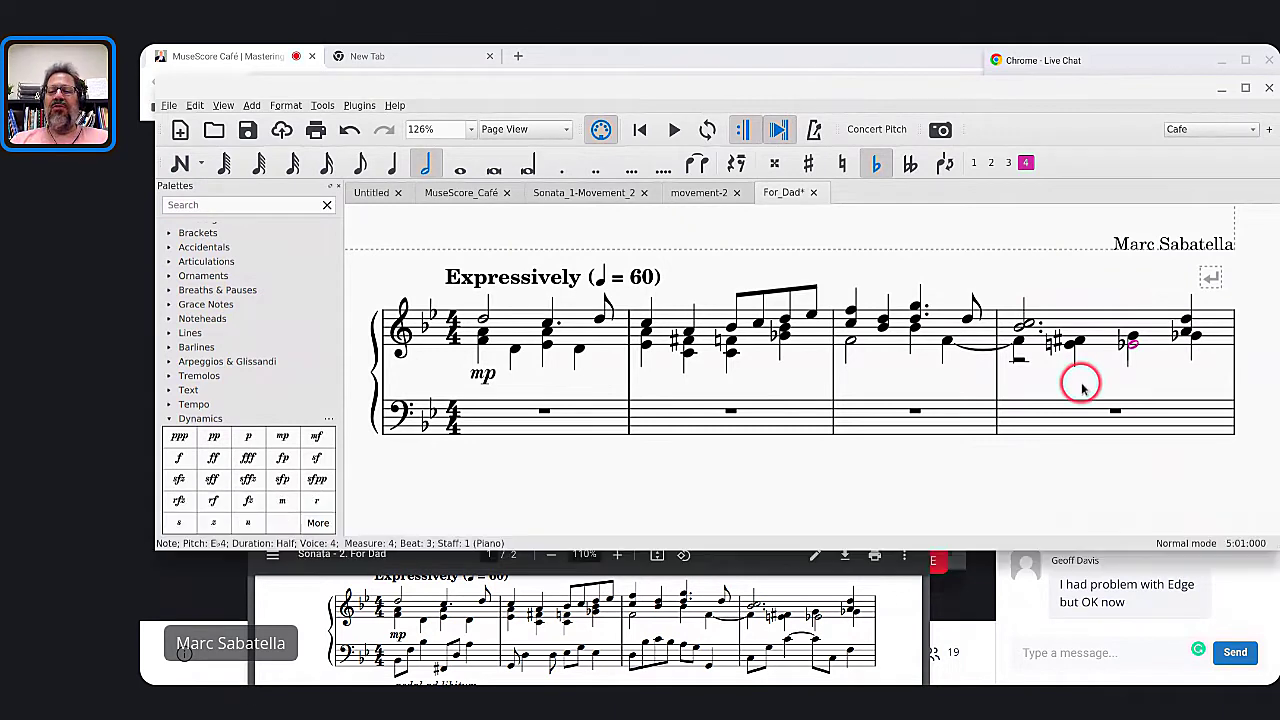
Select the voice 4 half rest in measure 4 and switch to the Live Chat window to read the viewers' questions
scroll(1081, 387, "right", 5)
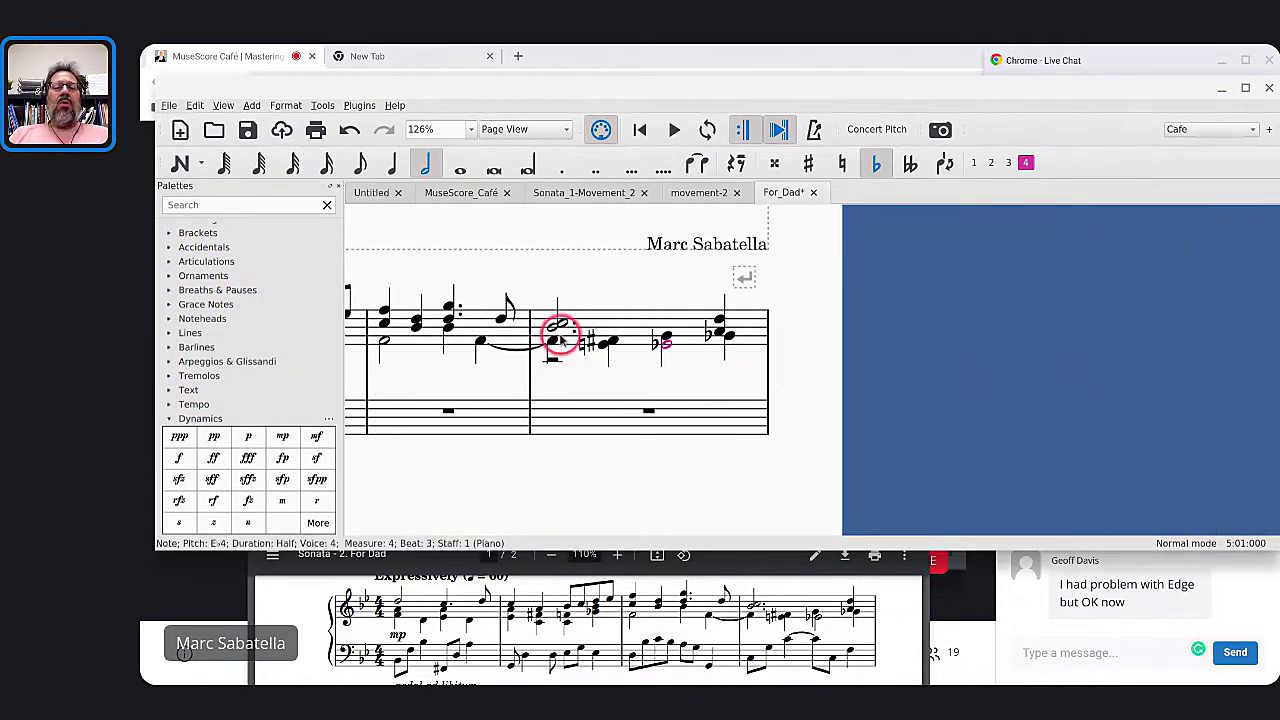
left_click(556, 363)
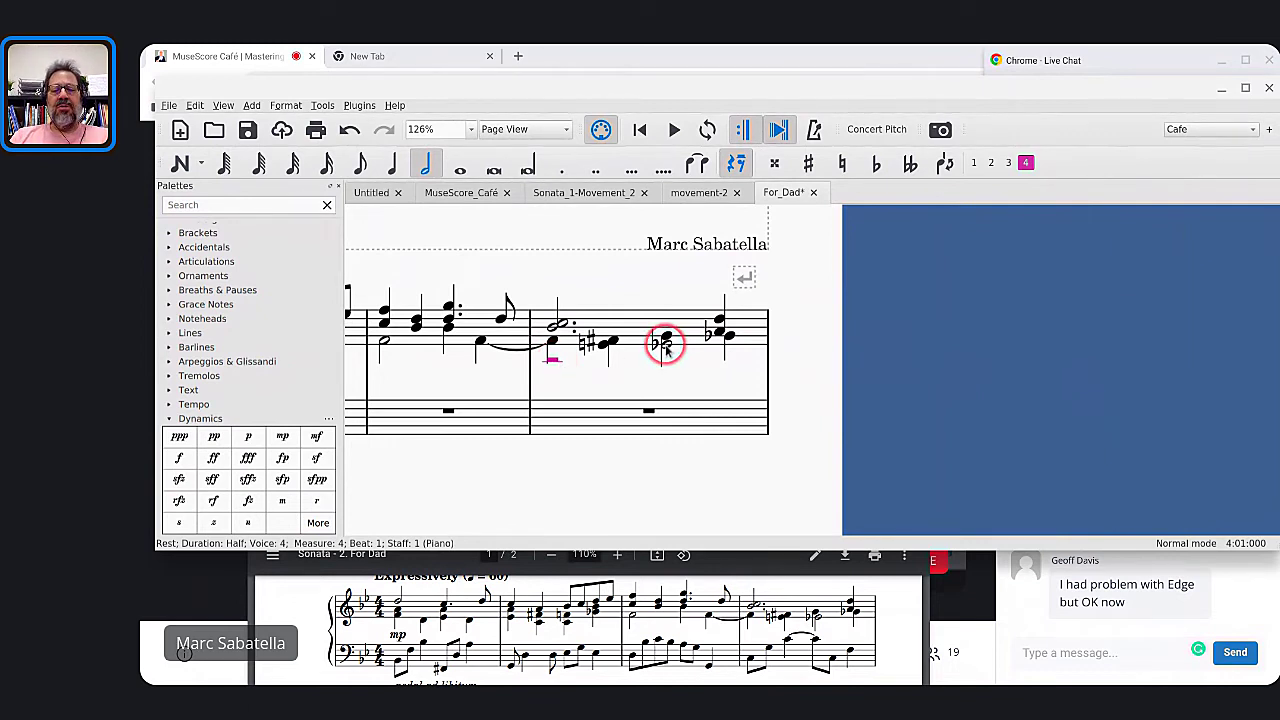
key("alt+Tab")
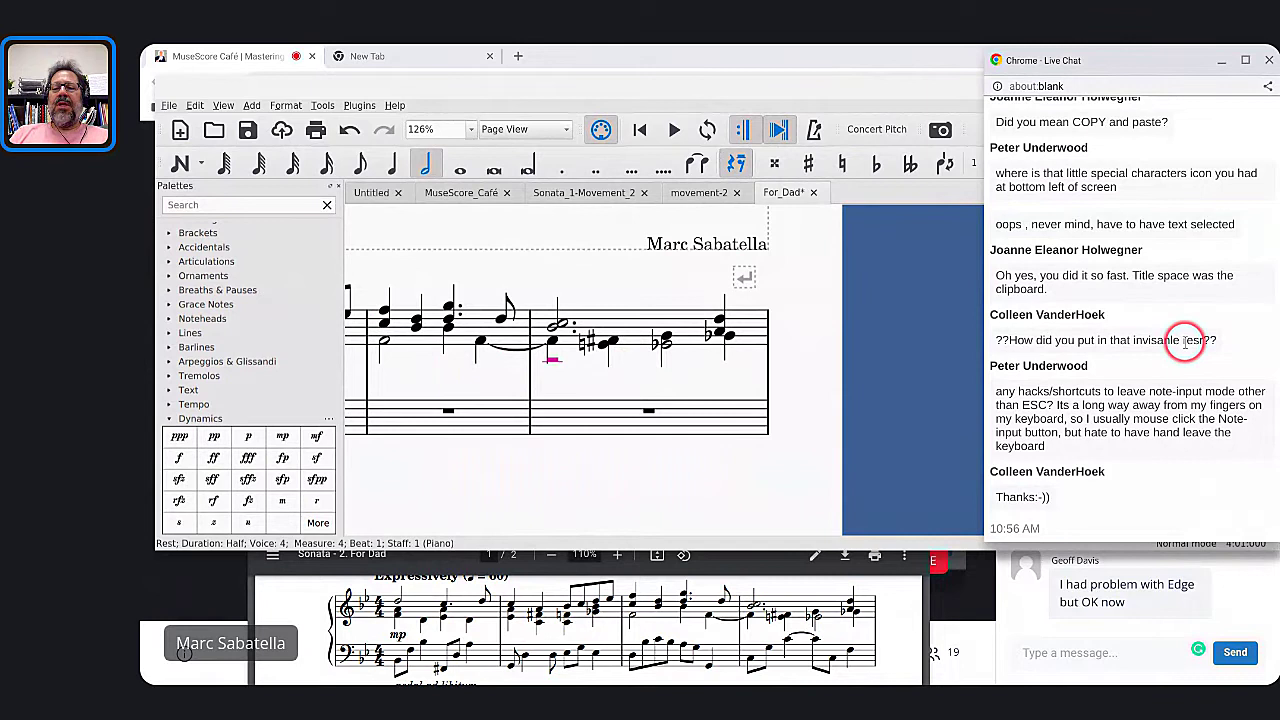
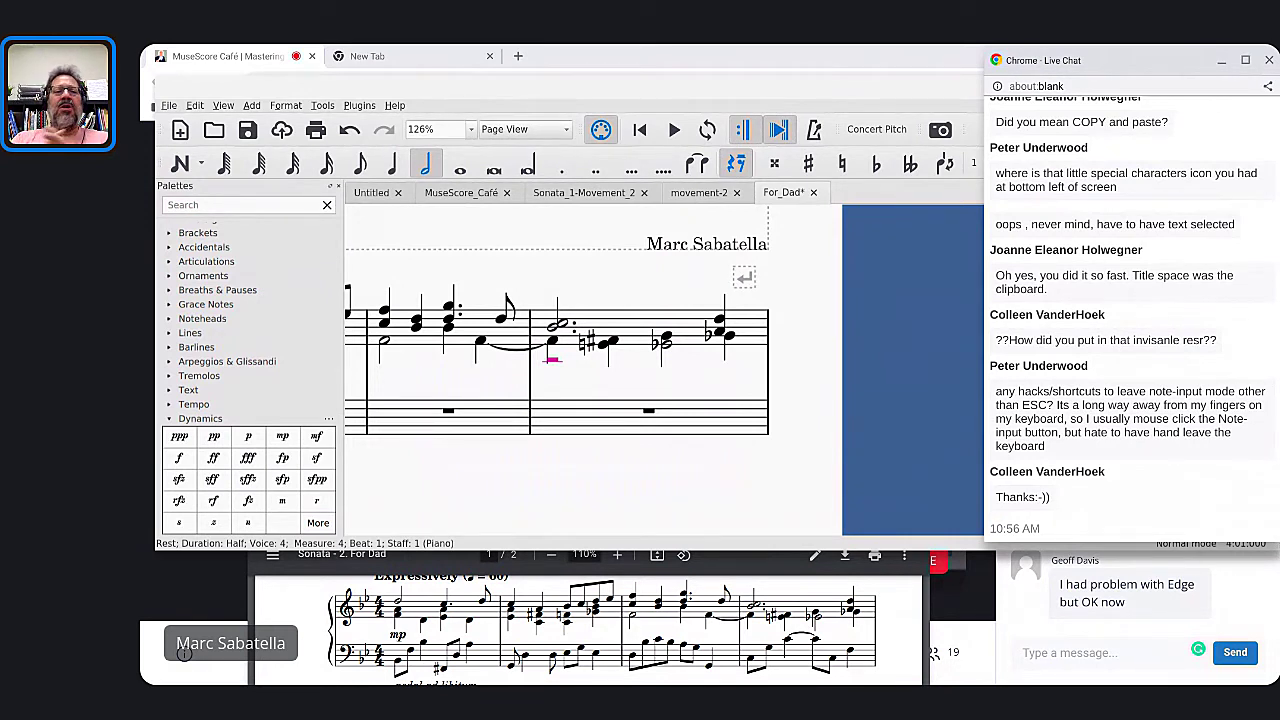
Look up the note input actions in the keyboard shortcut preferences by searching for "note in"
left_click(195, 105)
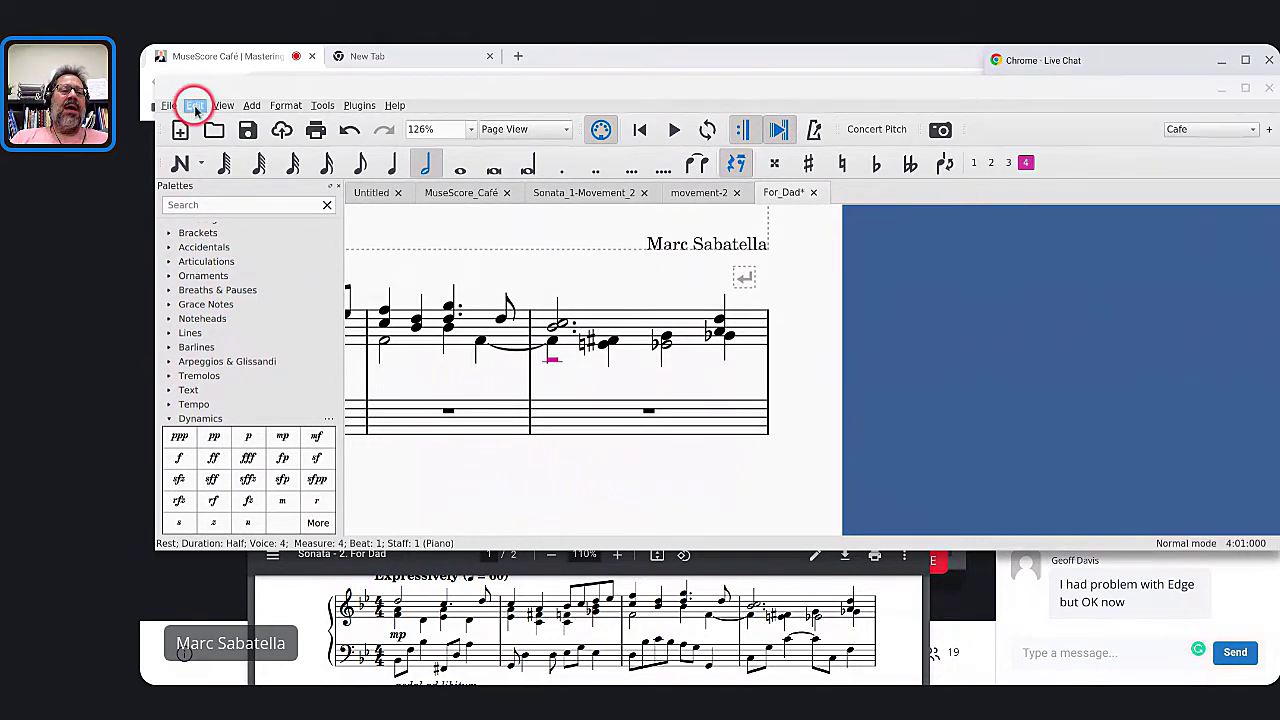
key("Escape")
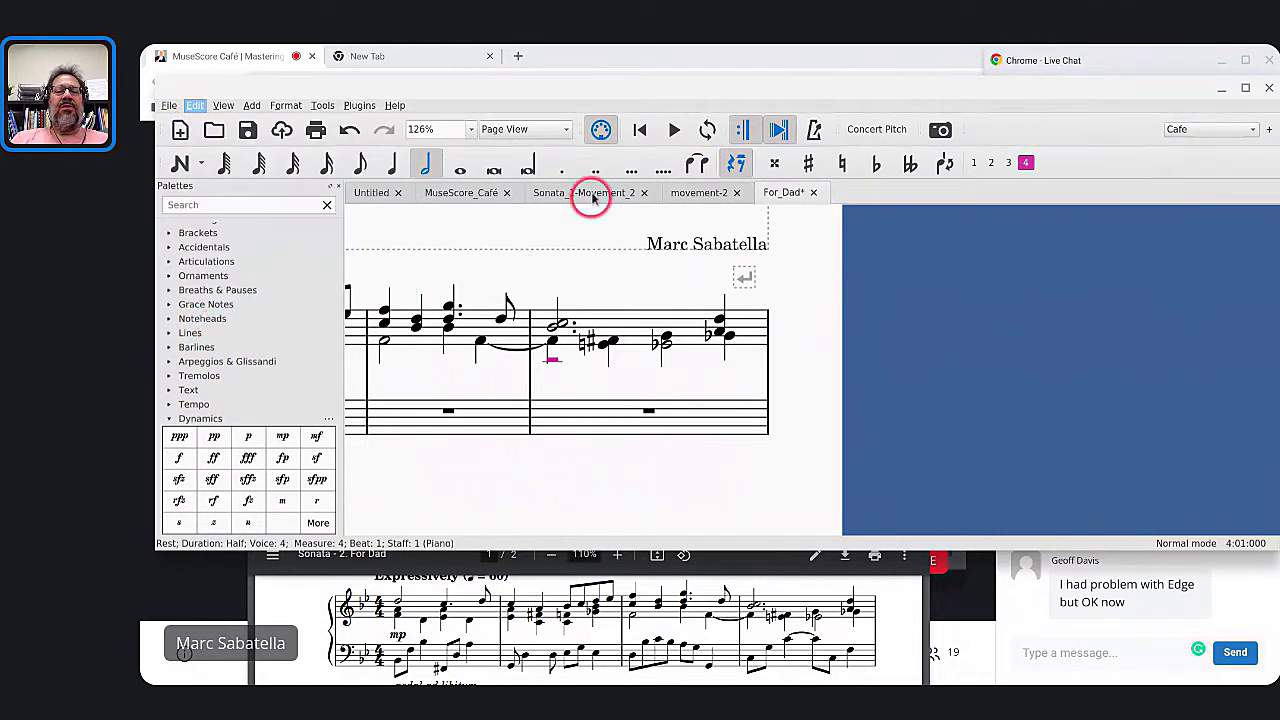
left_click(587, 145)
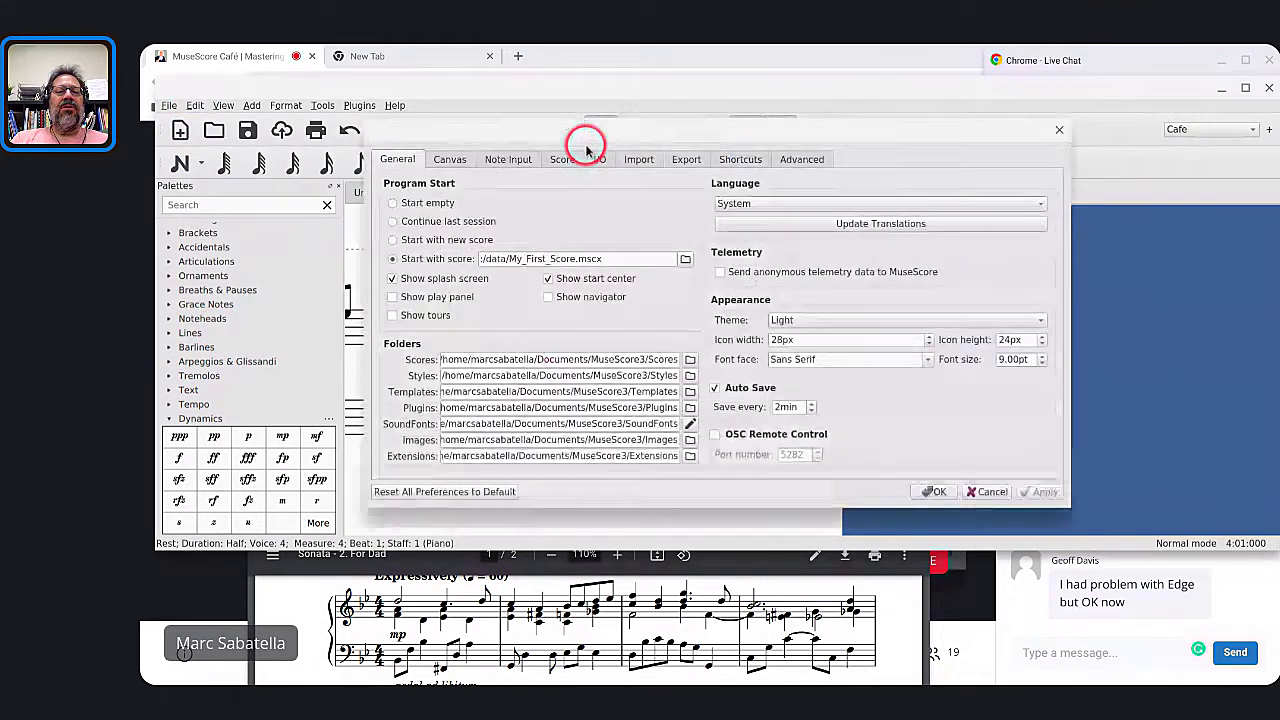
left_click(505, 160)
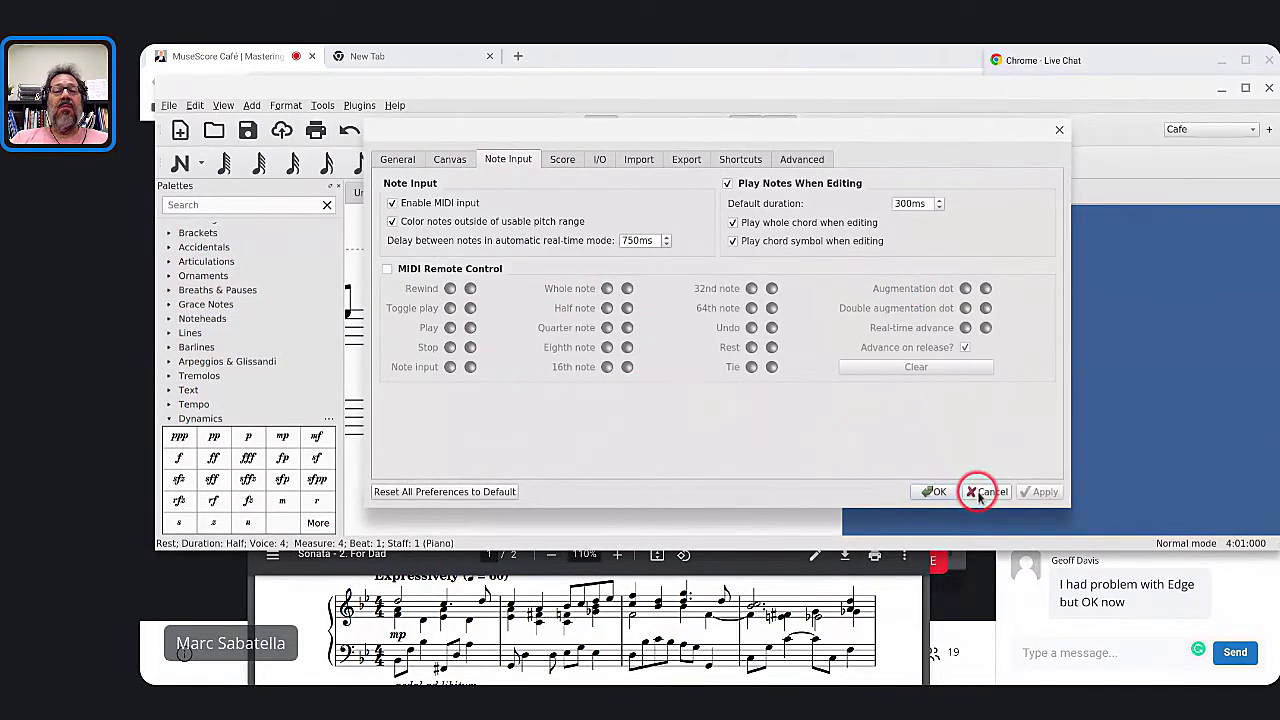
left_click(730, 162)
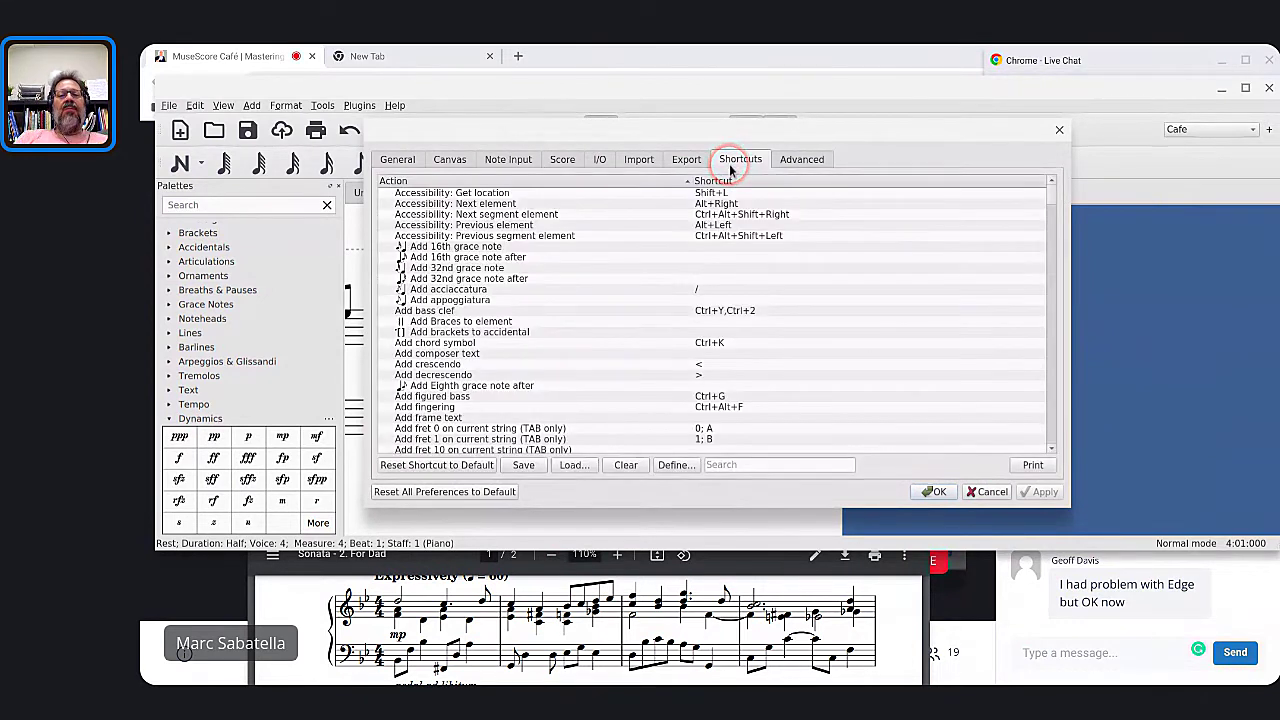
left_click(737, 462)
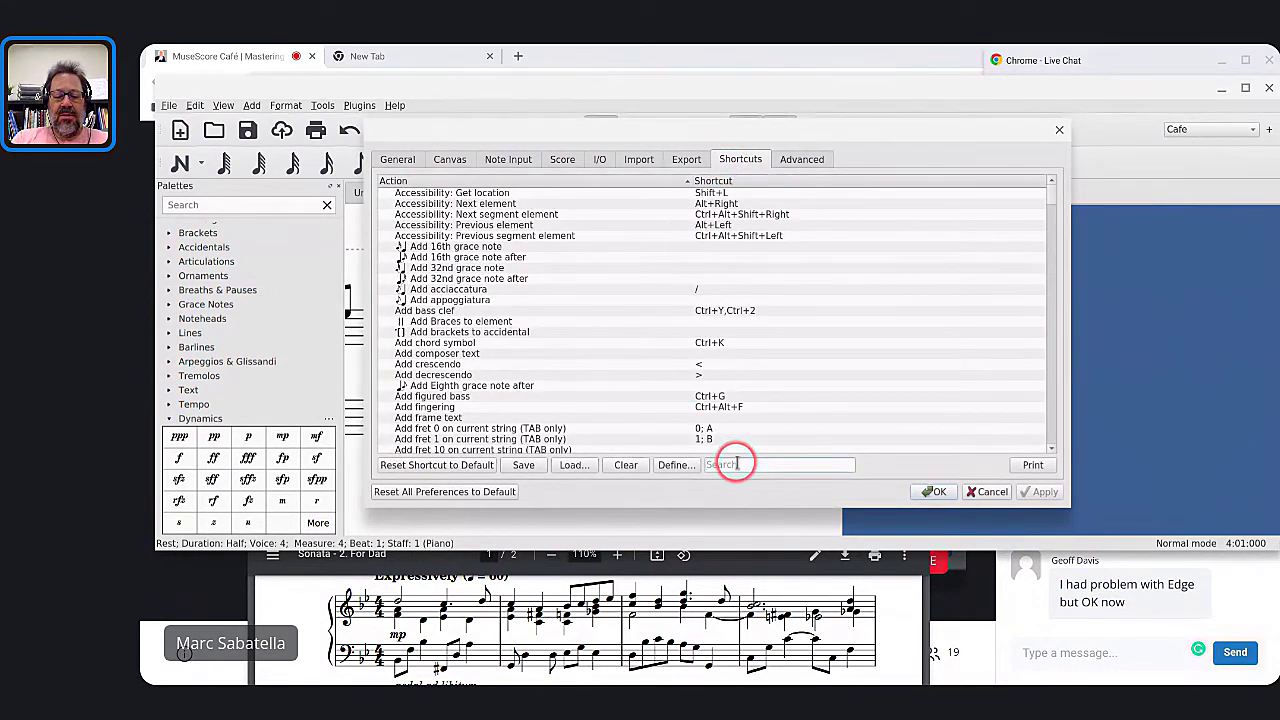
type("note in")
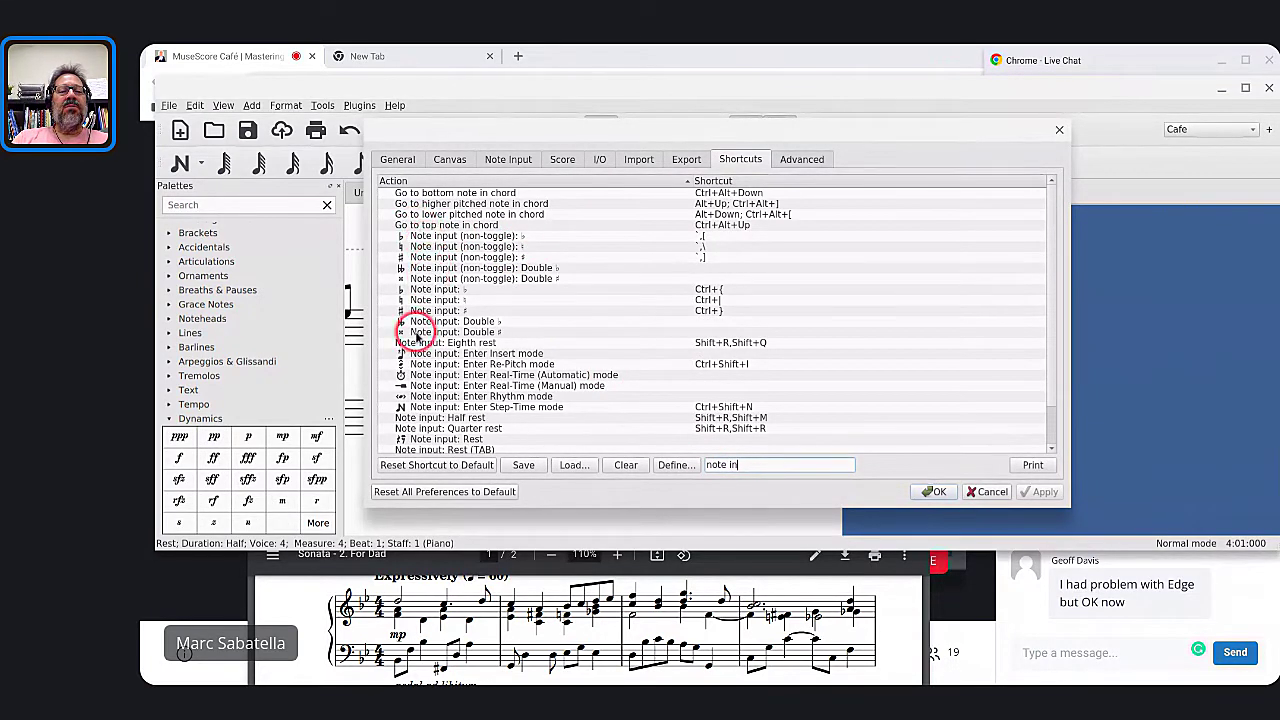
scroll(415, 362, "down", 1)
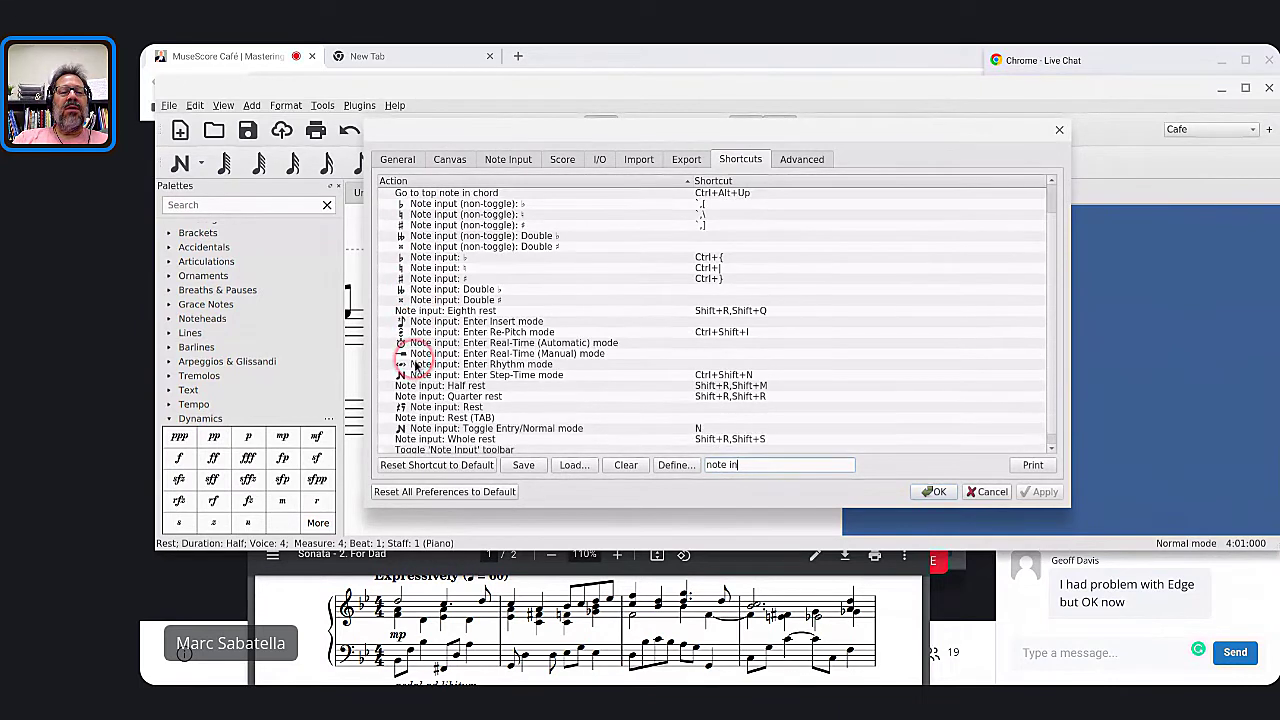
Try to assign Esc as a shortcut for the "Note input: Toggle Entry/Normal mode" action, and cancel the definition
left_click(425, 428)
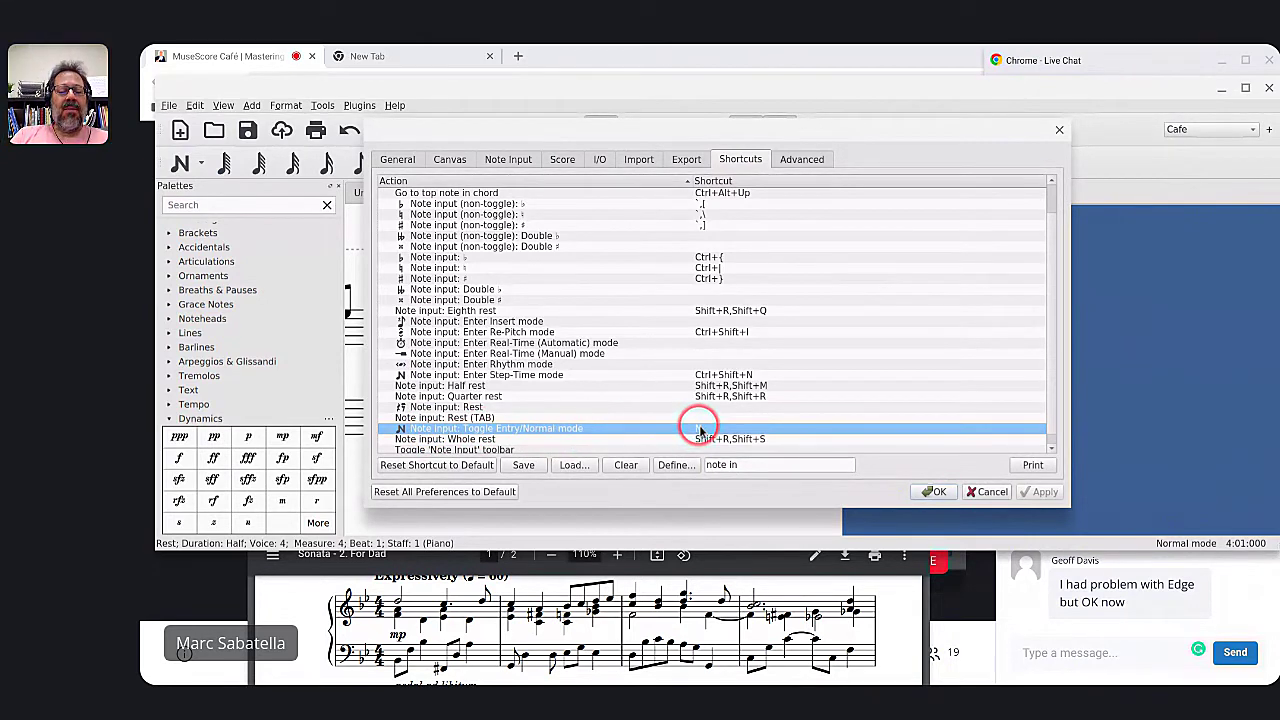
left_click(673, 465)
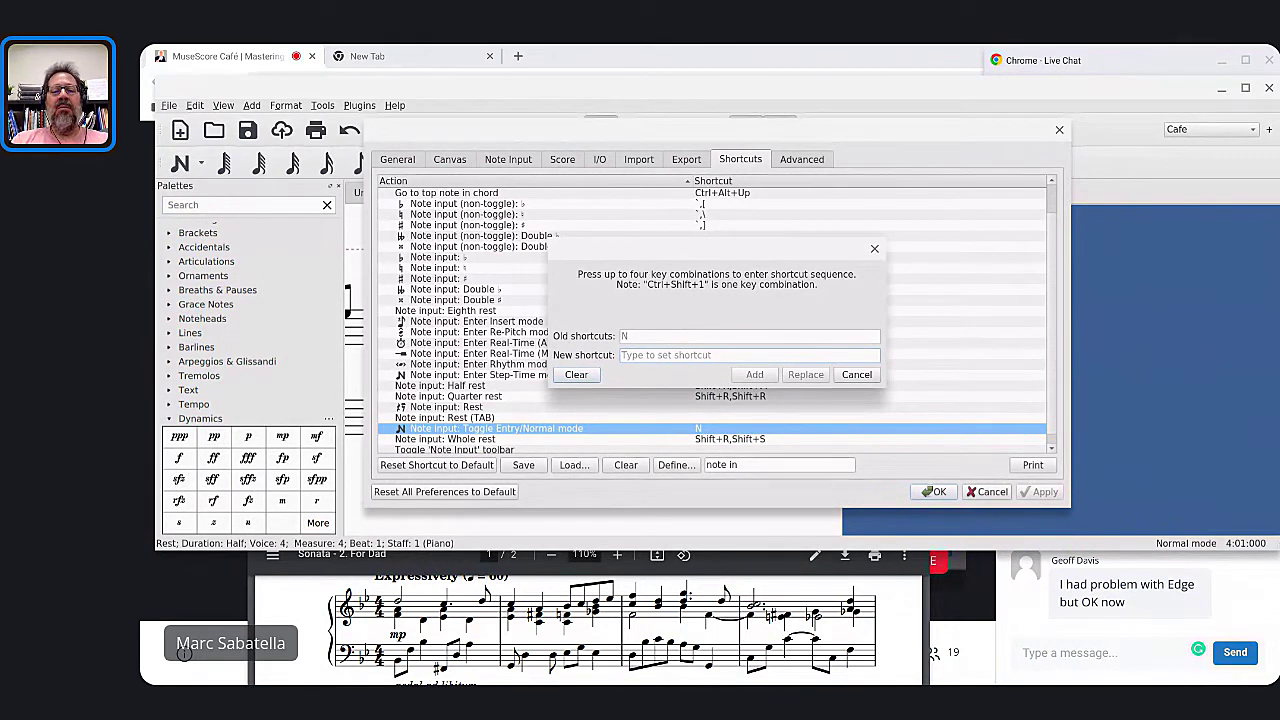
key("Escape")
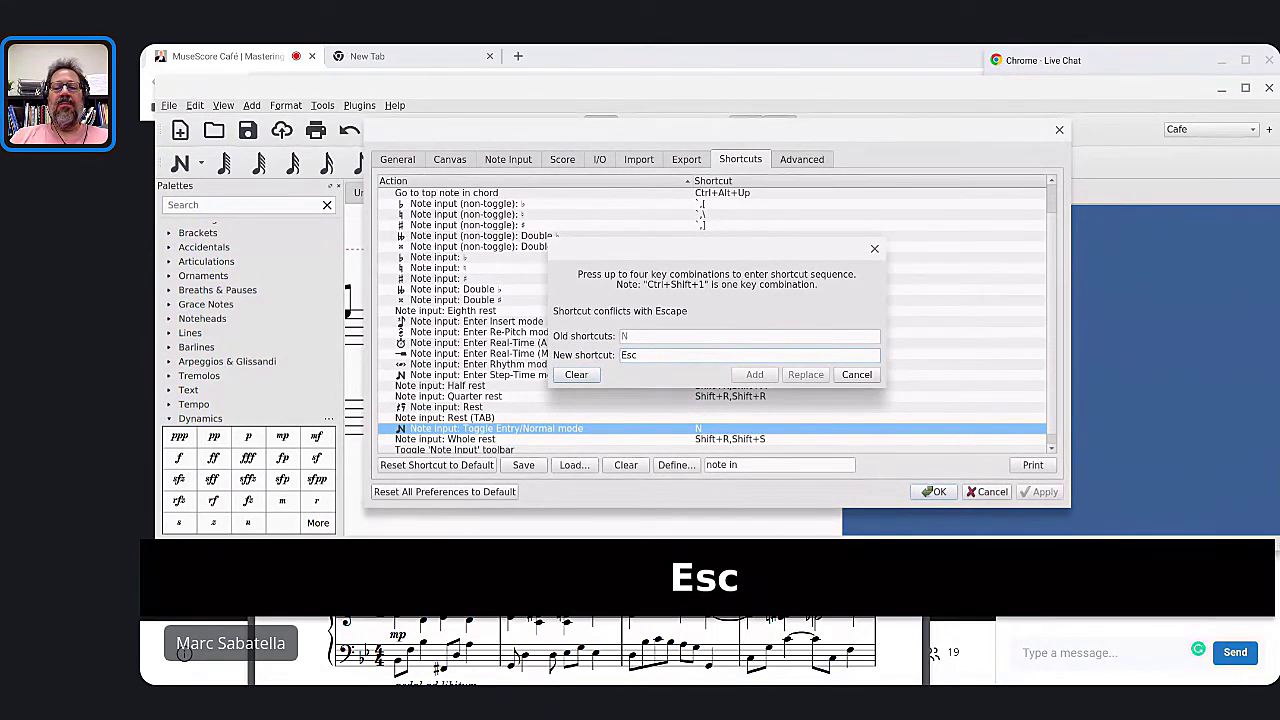
left_click(838, 378)
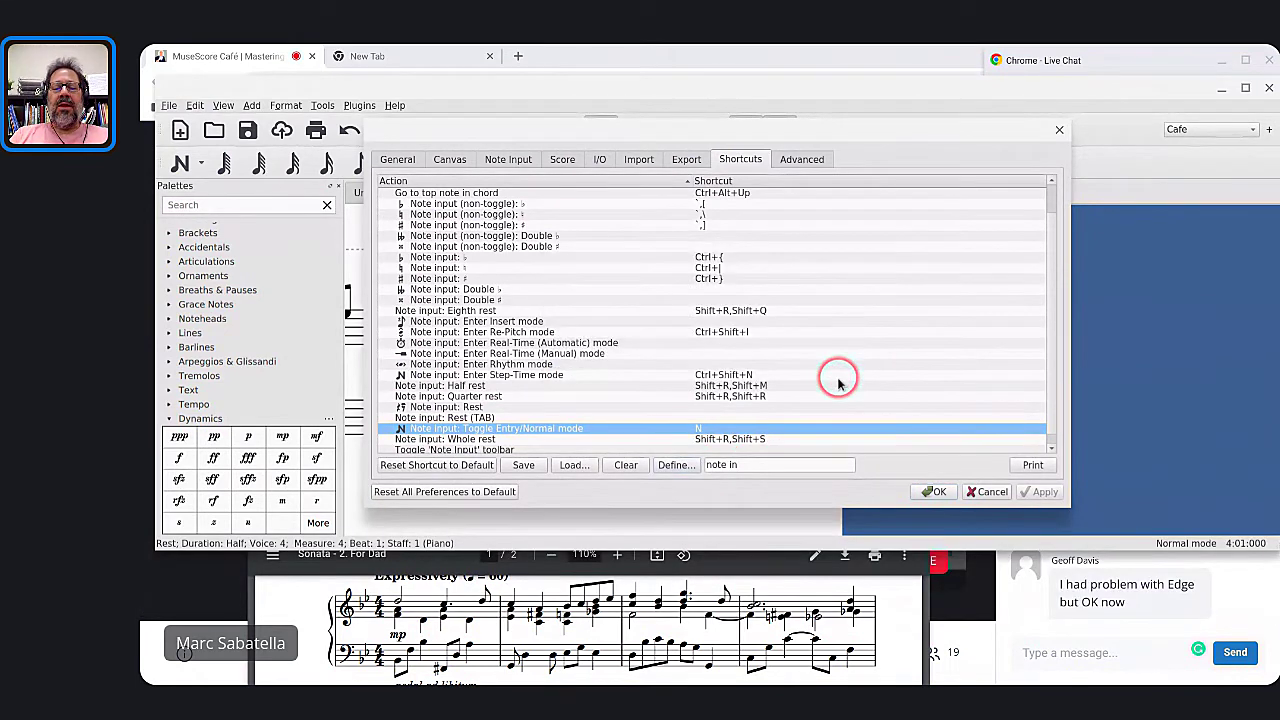
Switch to the Live Chat window to read the viewers' comments, and return to MuseScore and dismiss the preferences
key("alt+Tab")
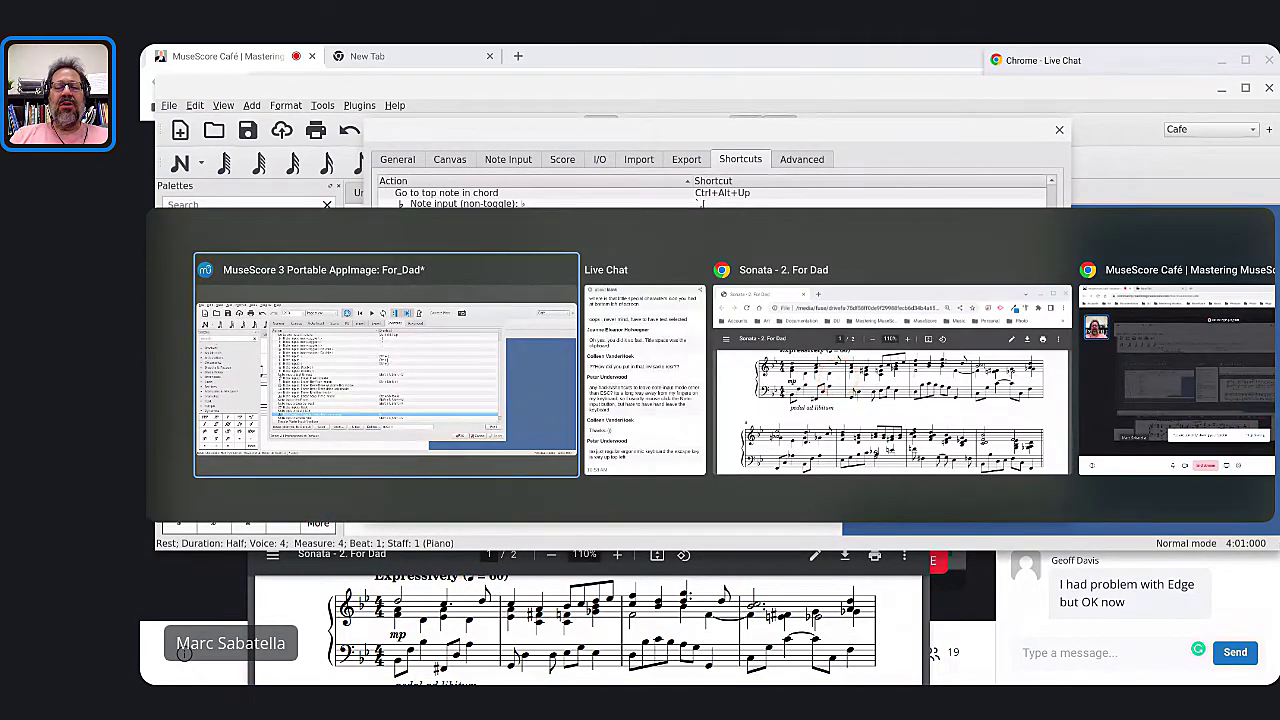
key("alt+Tab")
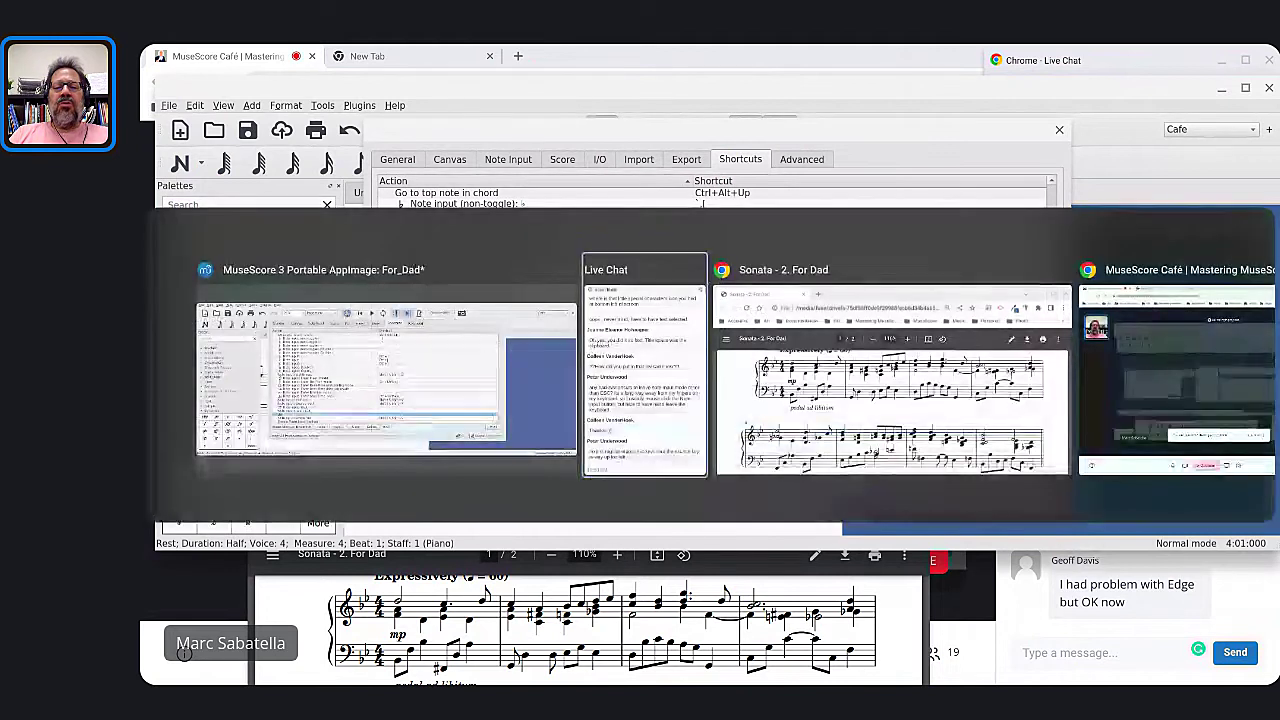
left_click(1150, 324)
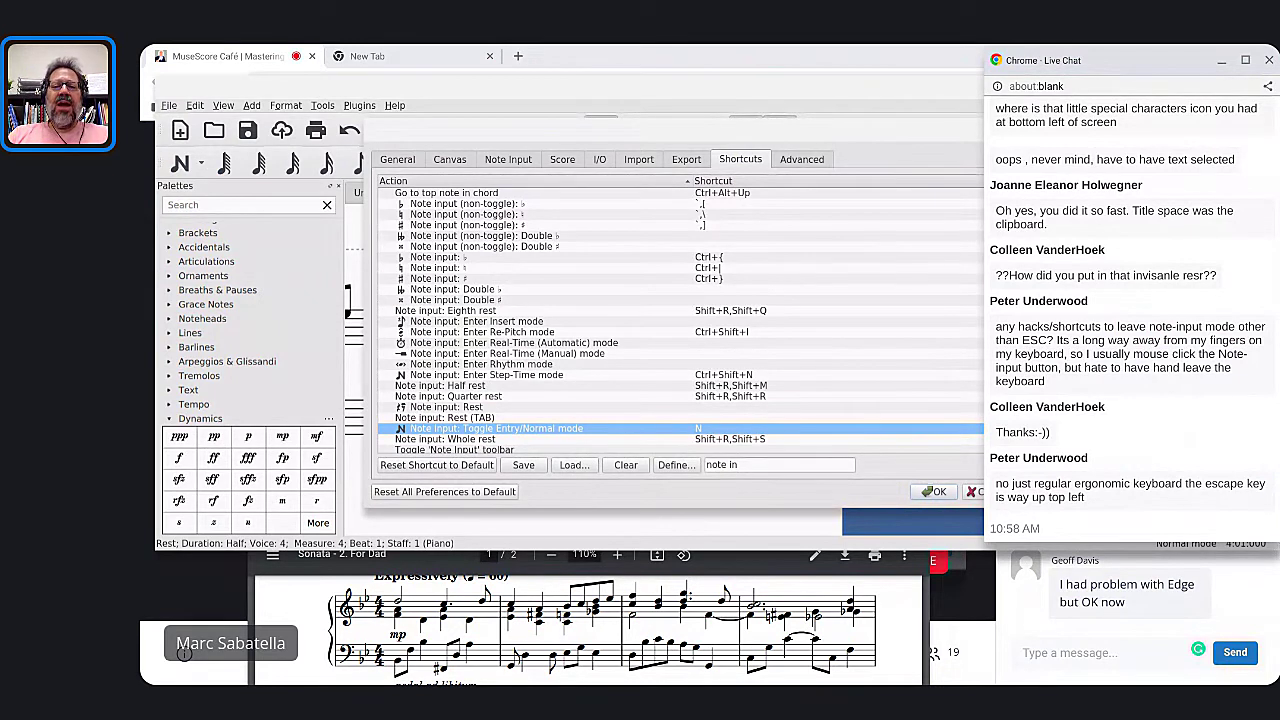
left_click(877, 126)
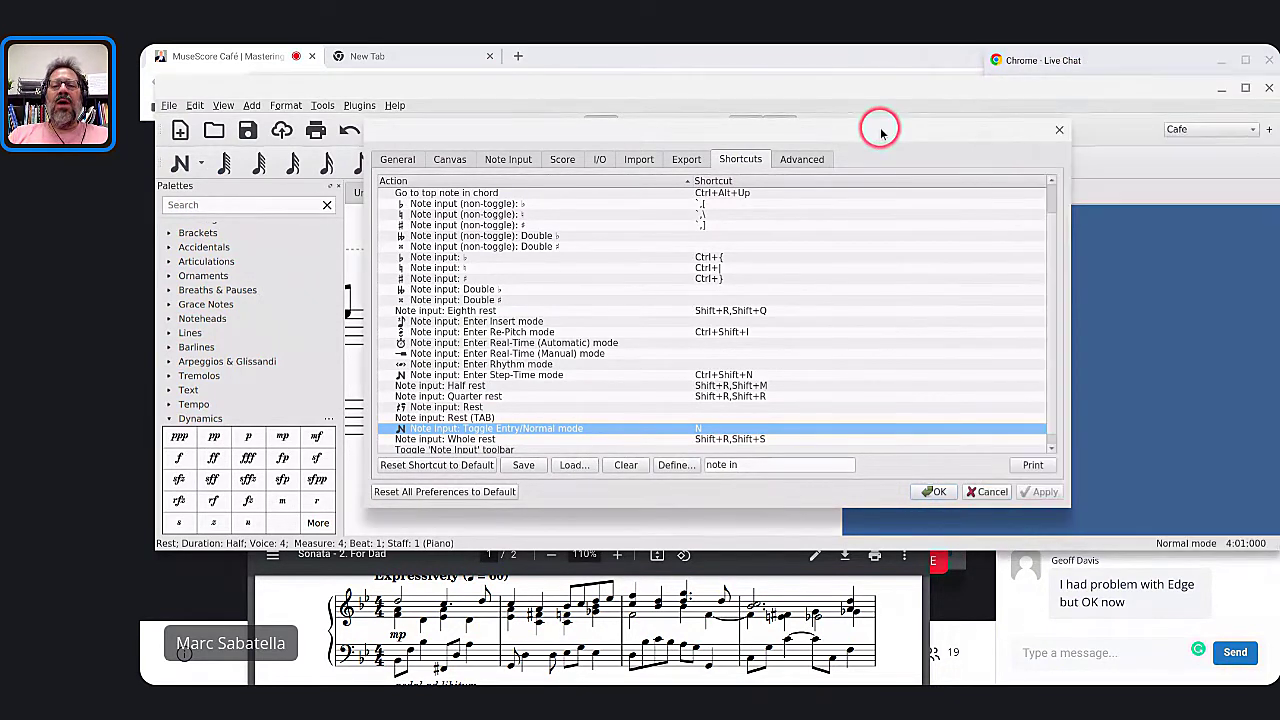
key("Escape")
key("Escape")
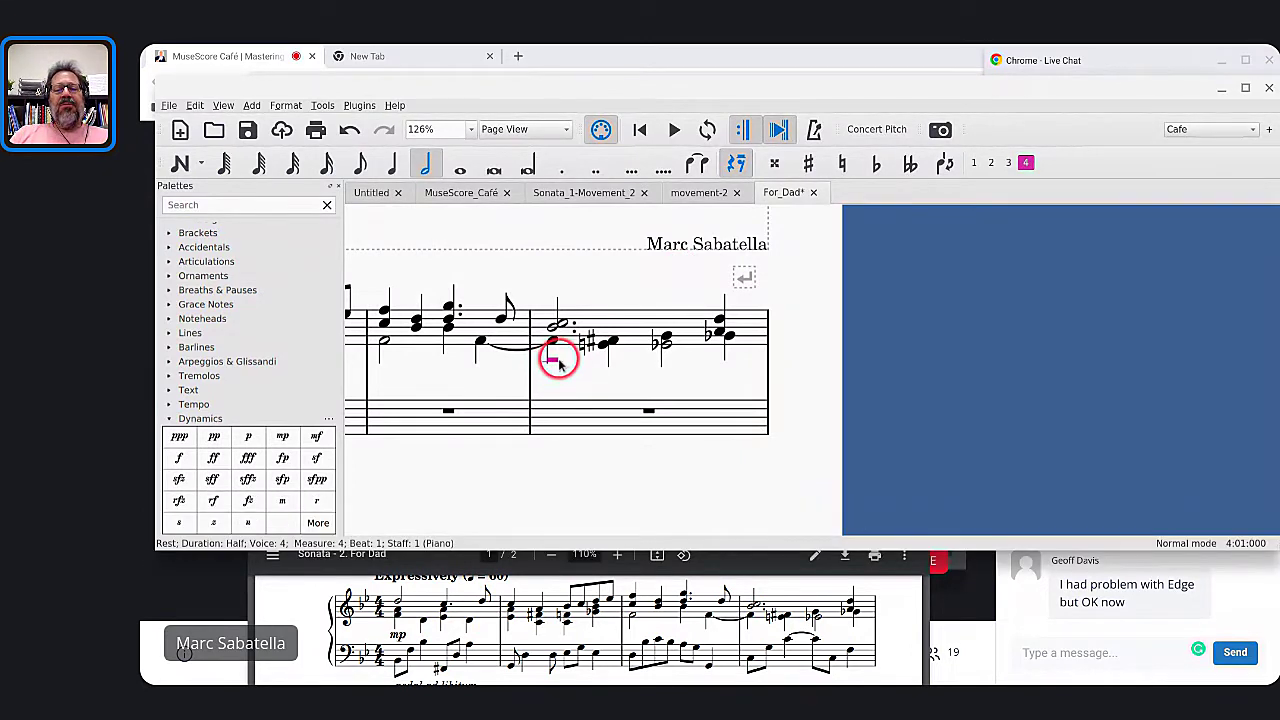
Select the voice 4 half-note E♭ on beat 3 of treble measure 4 and show its properties in the Inspector
left_click(668, 349)
left_click(668, 349)
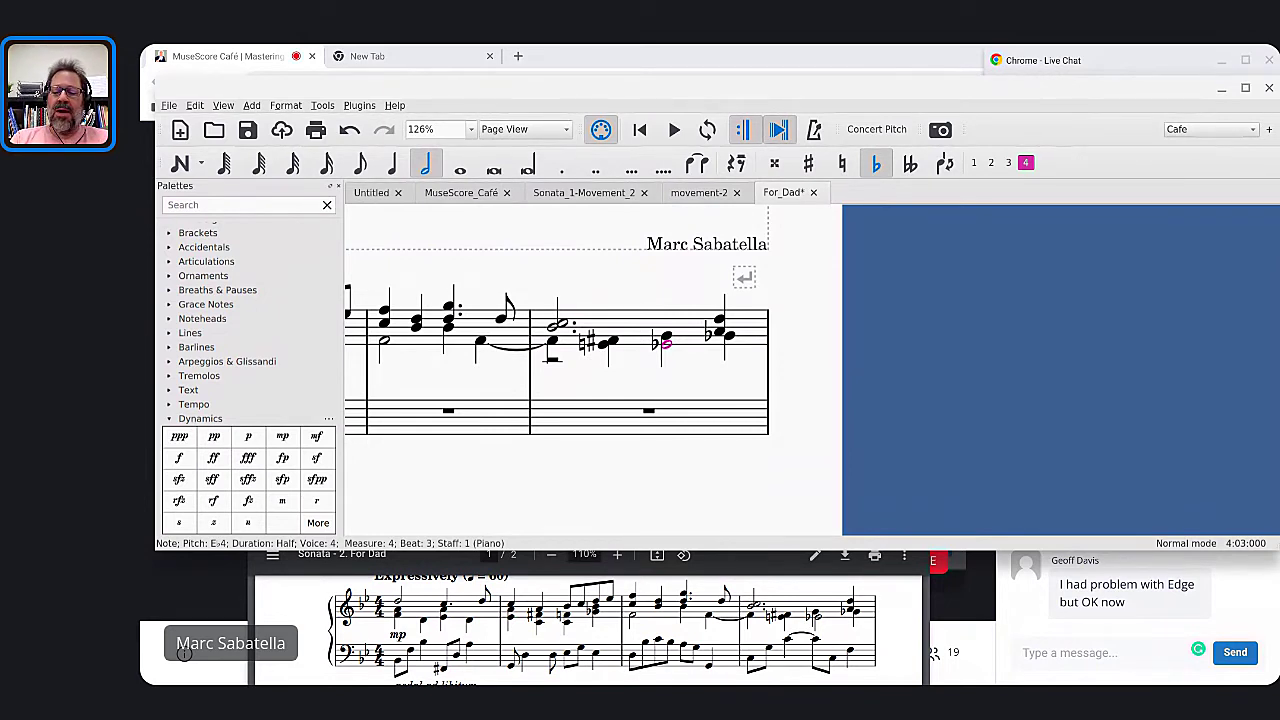
key("F8")
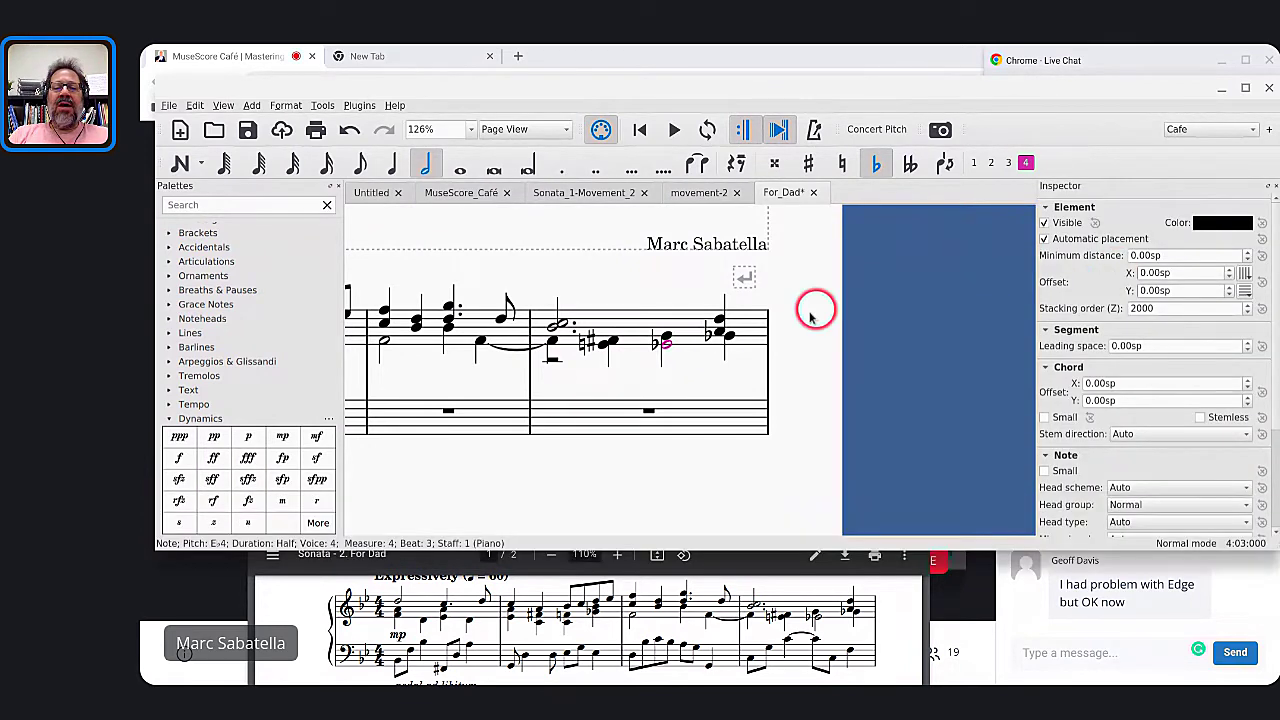
Try a horizontal element offset of 1.50sp on the voice 4 E♭, and reset the offset to its default
left_click(1181, 272)
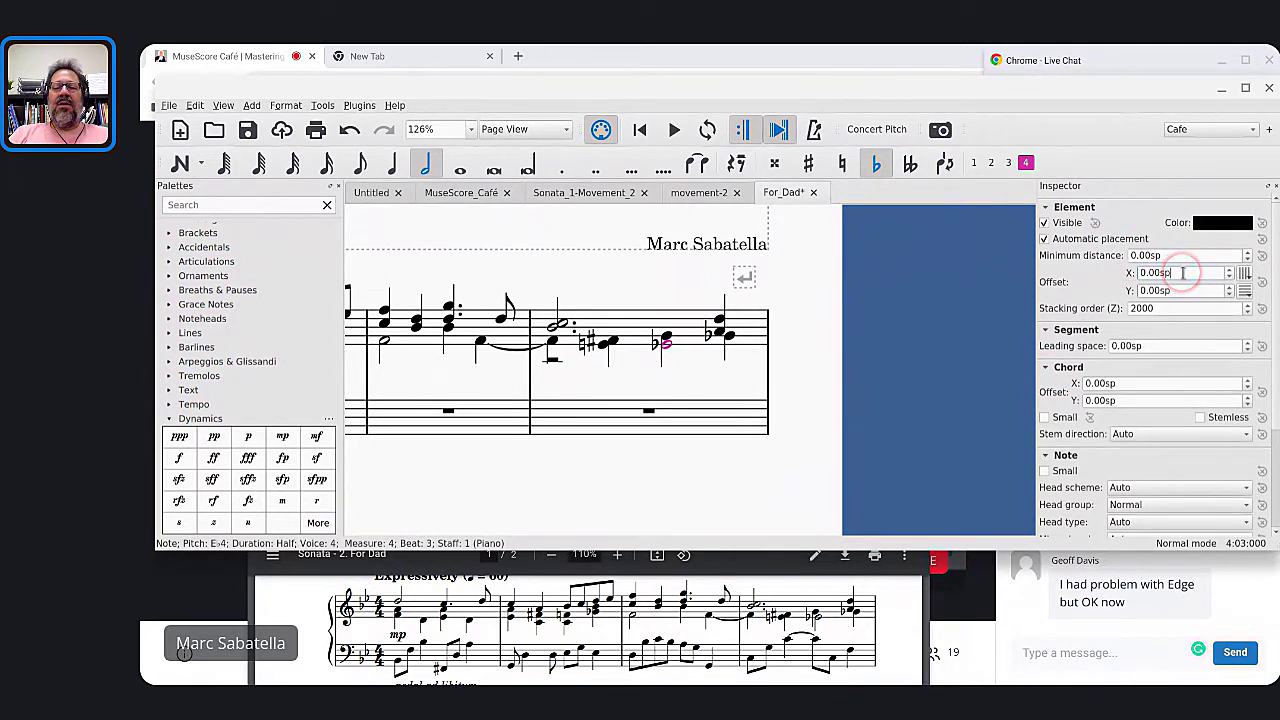
key("Up")
key("Up")
key("Up")
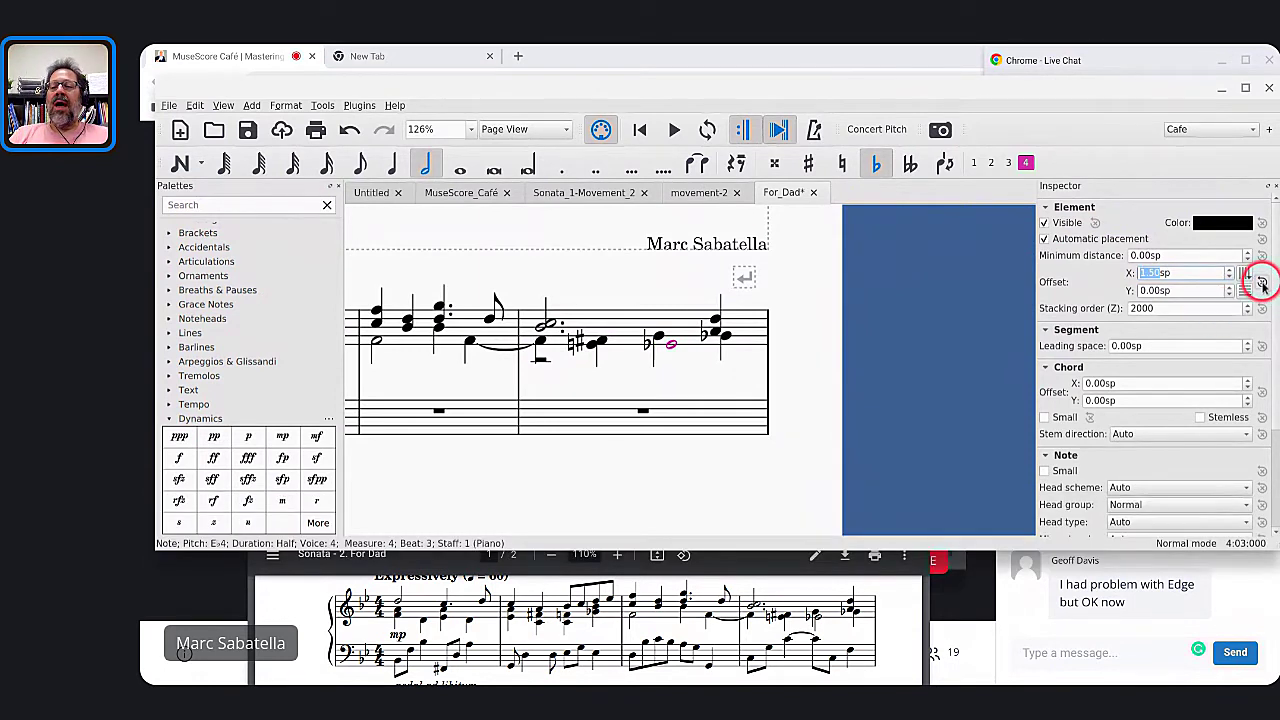
left_click(1262, 284)
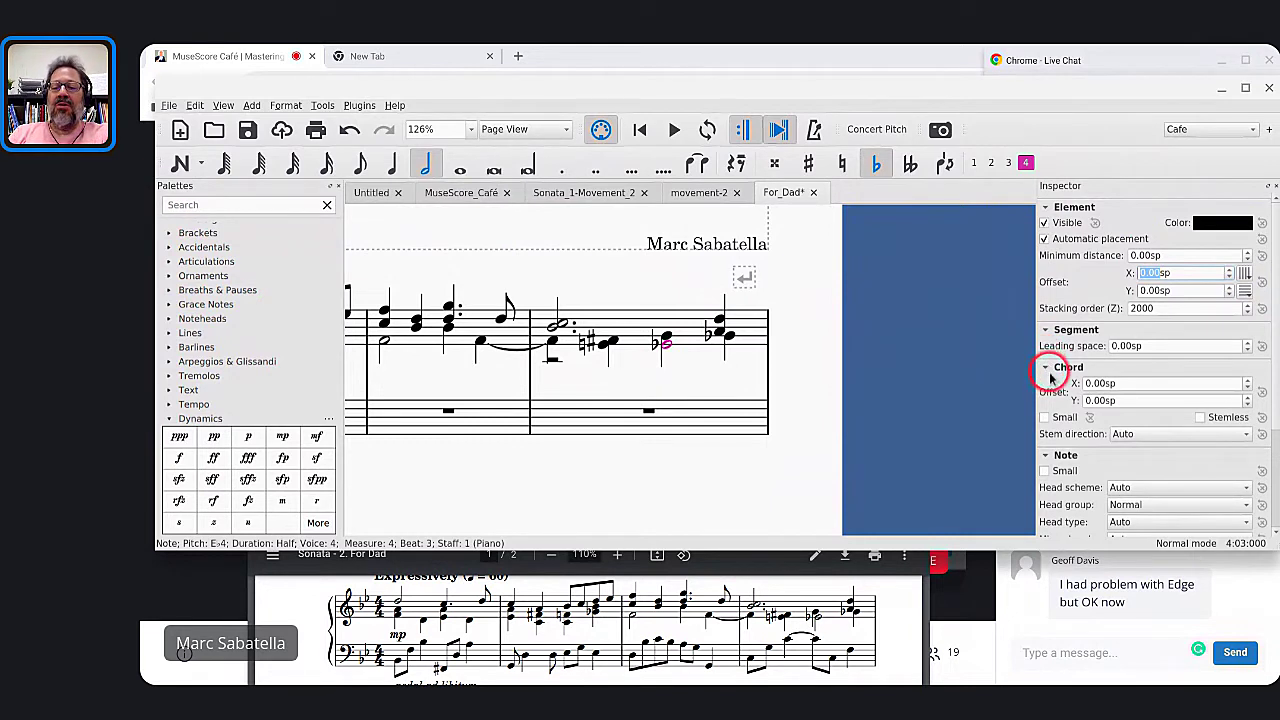
Set the horizontal chord offset of the voice 4 E♭ in measure 4 to 0.50sp
left_click(1116, 383)
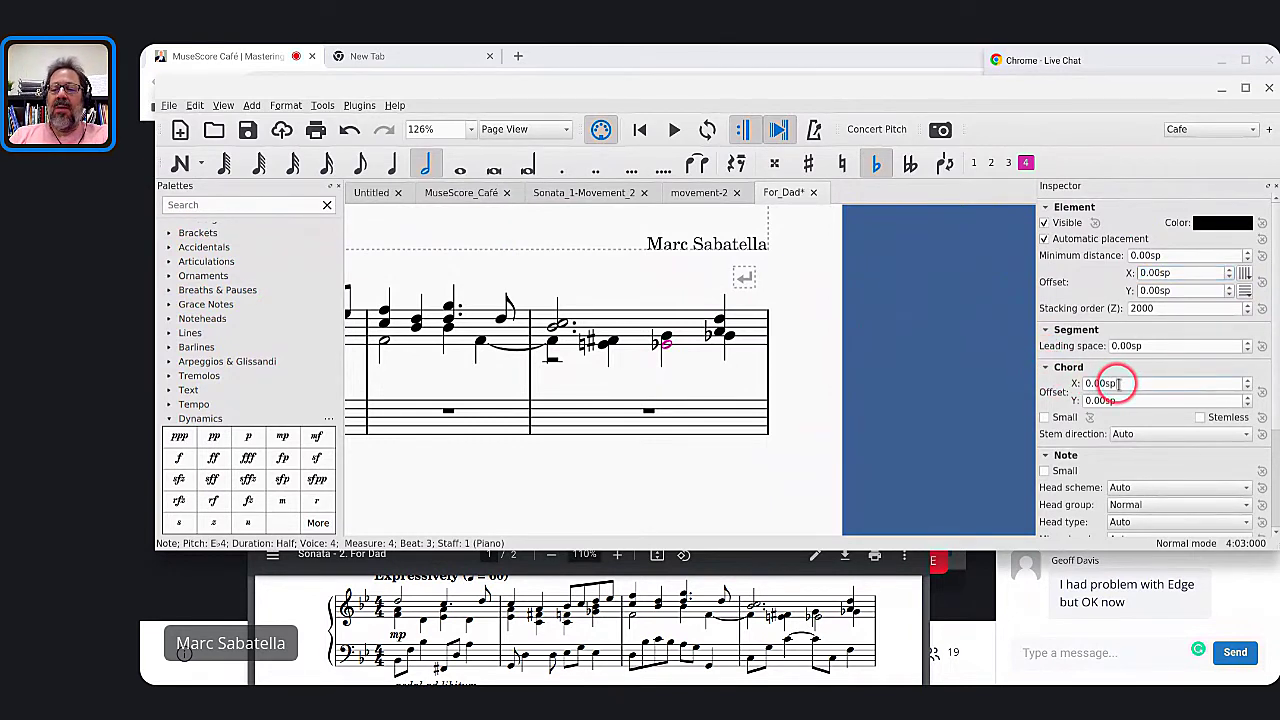
key("Up")
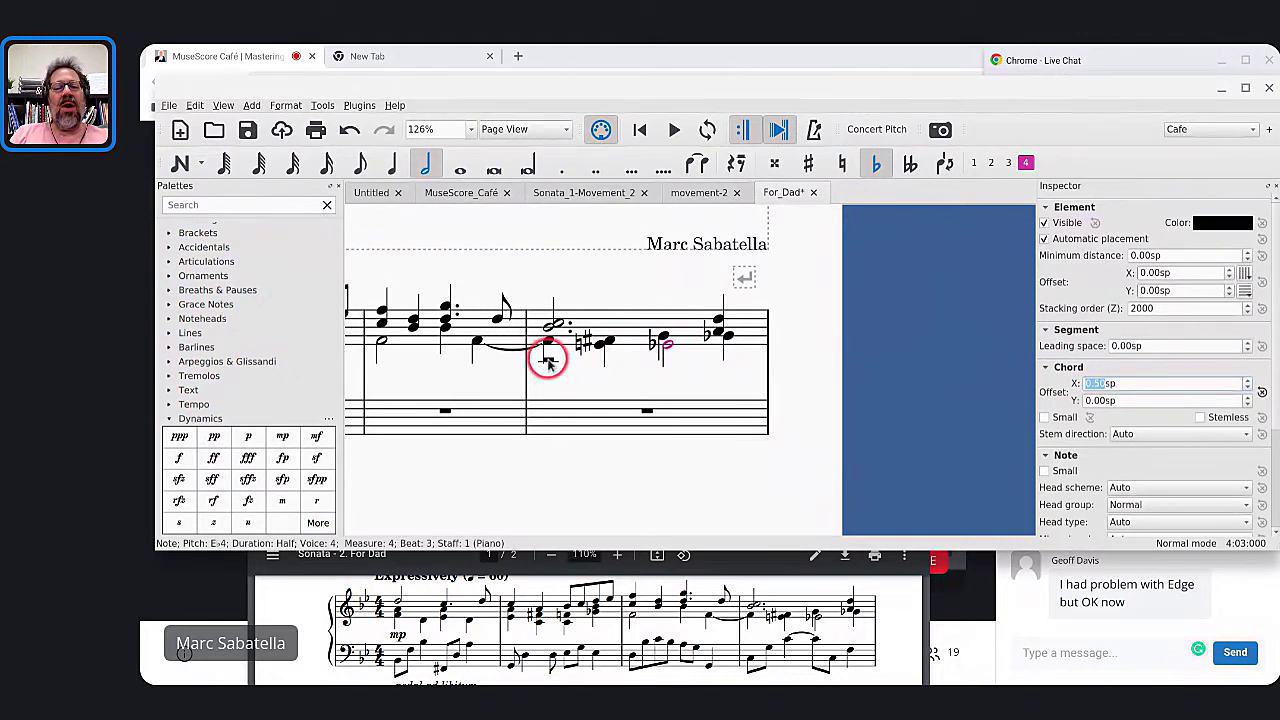
Delete the voice 4 half rest at the start of treble measure 4, and undo the deletion
left_click(548, 362)
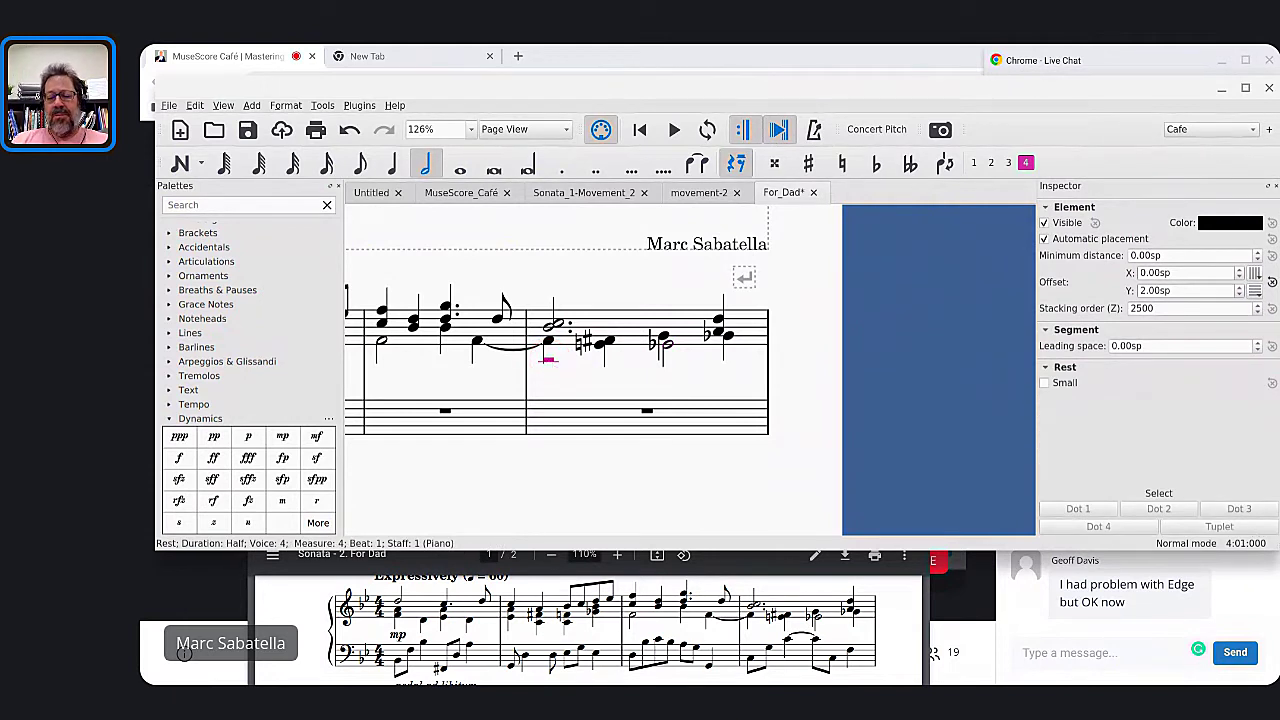
key("BackSpace")
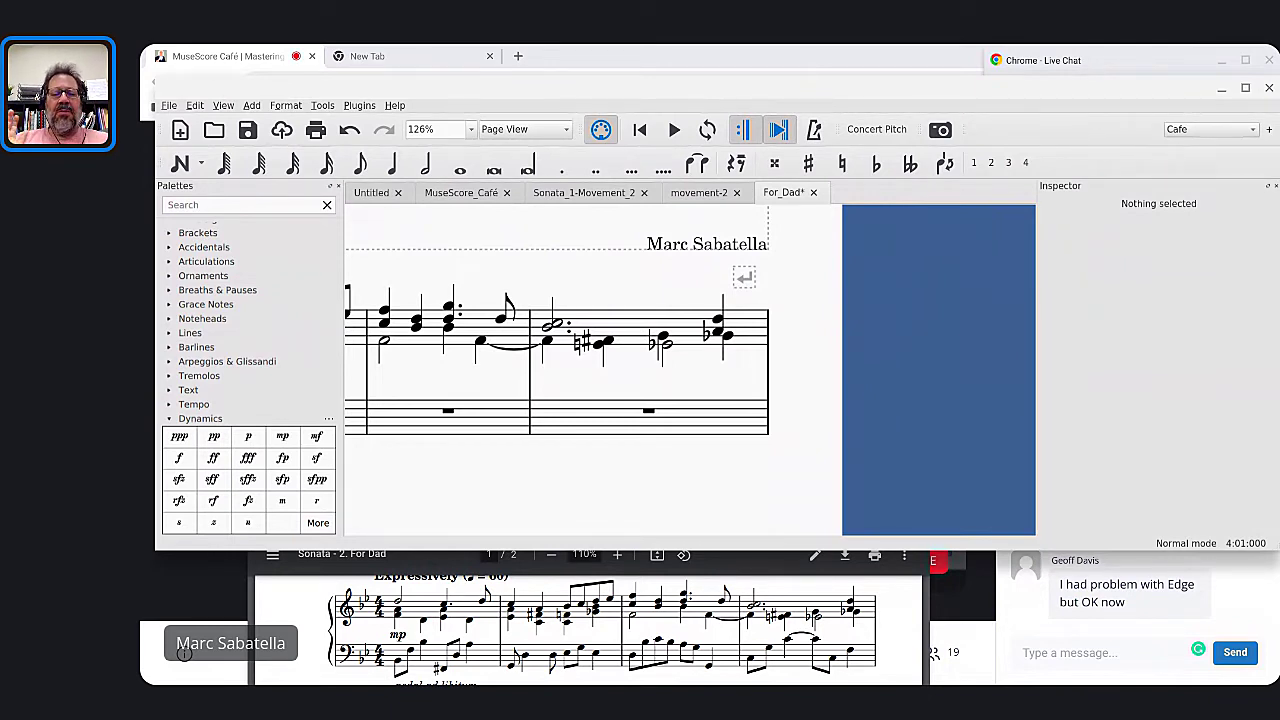
key("ctrl+z")
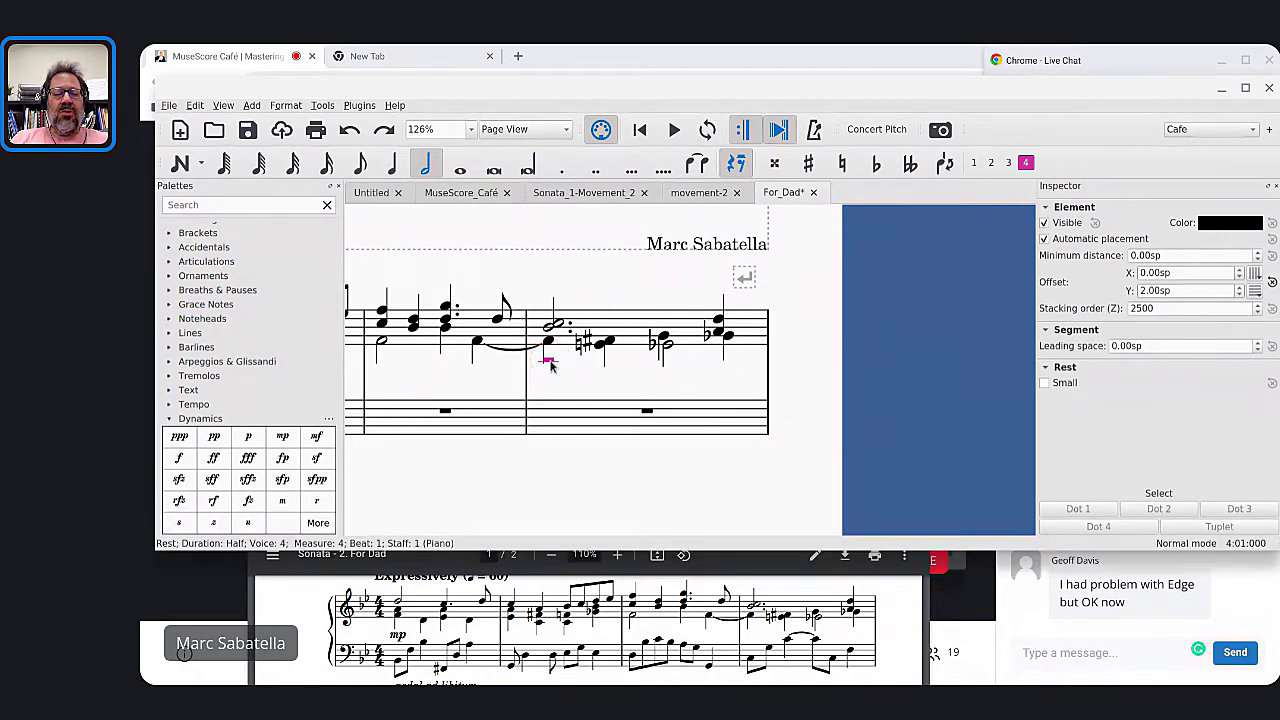
Reset the voice 4 half rest in treble measure 4 to its default position and make it invisible
key("ctrl+r")
left_click(549, 348)
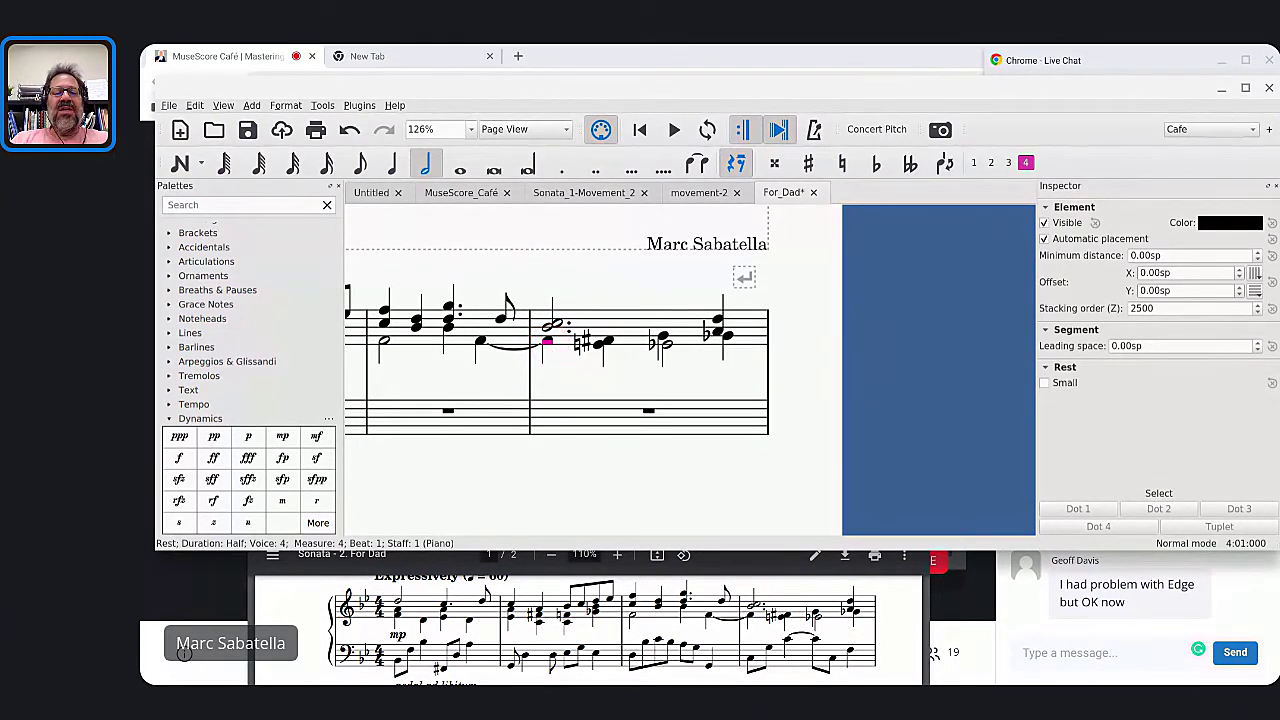
key("v")
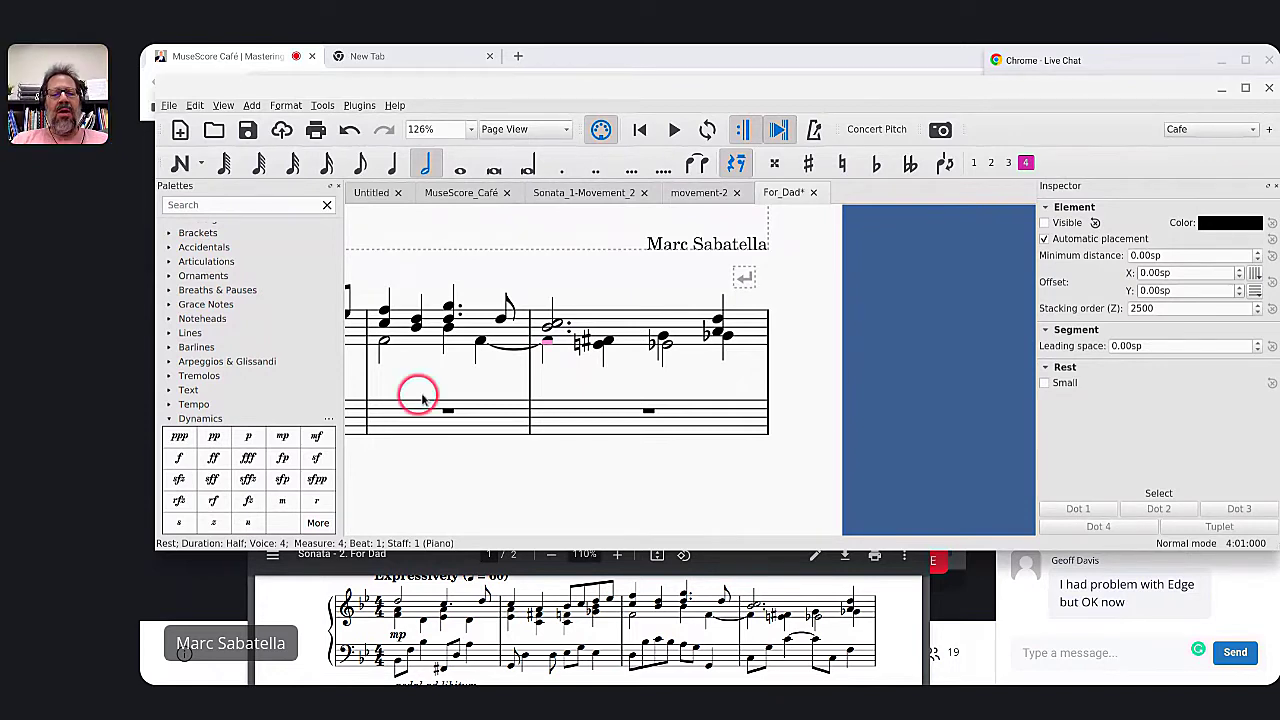
Return to the beginning of the score and check the Live Chat window for new questions
scroll(414, 394, "left", 10)
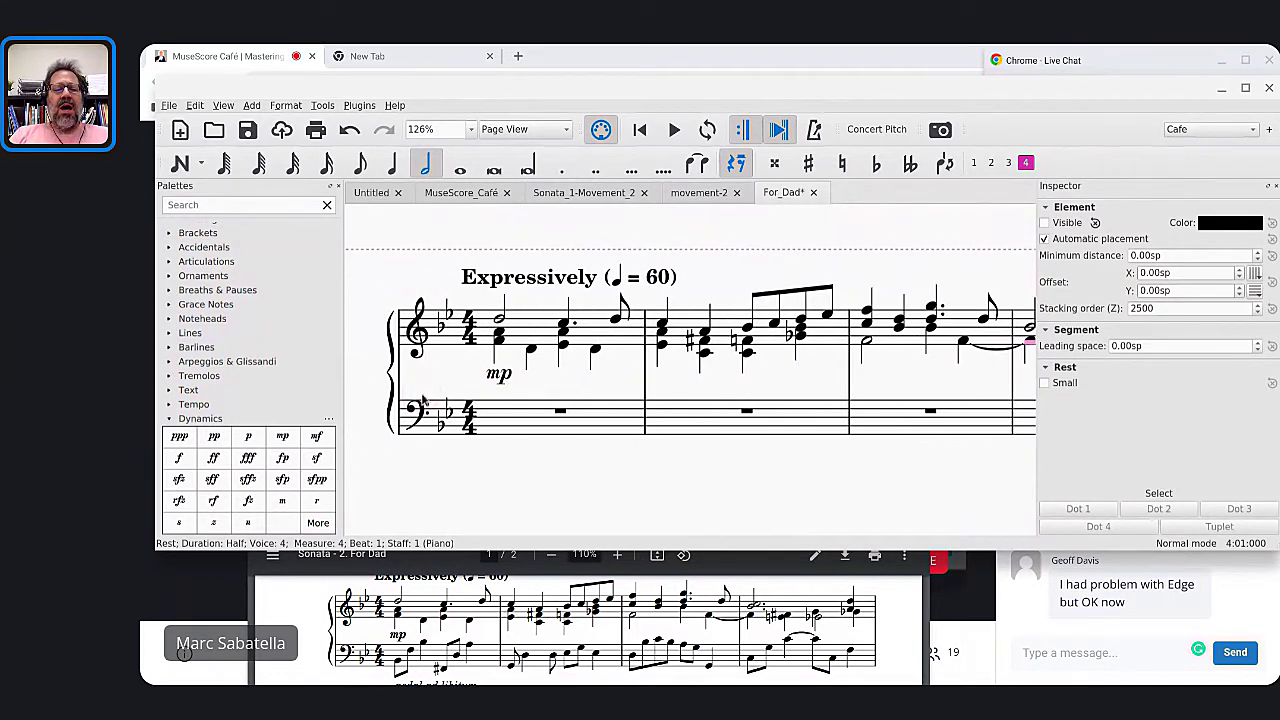
key("alt+Tab")
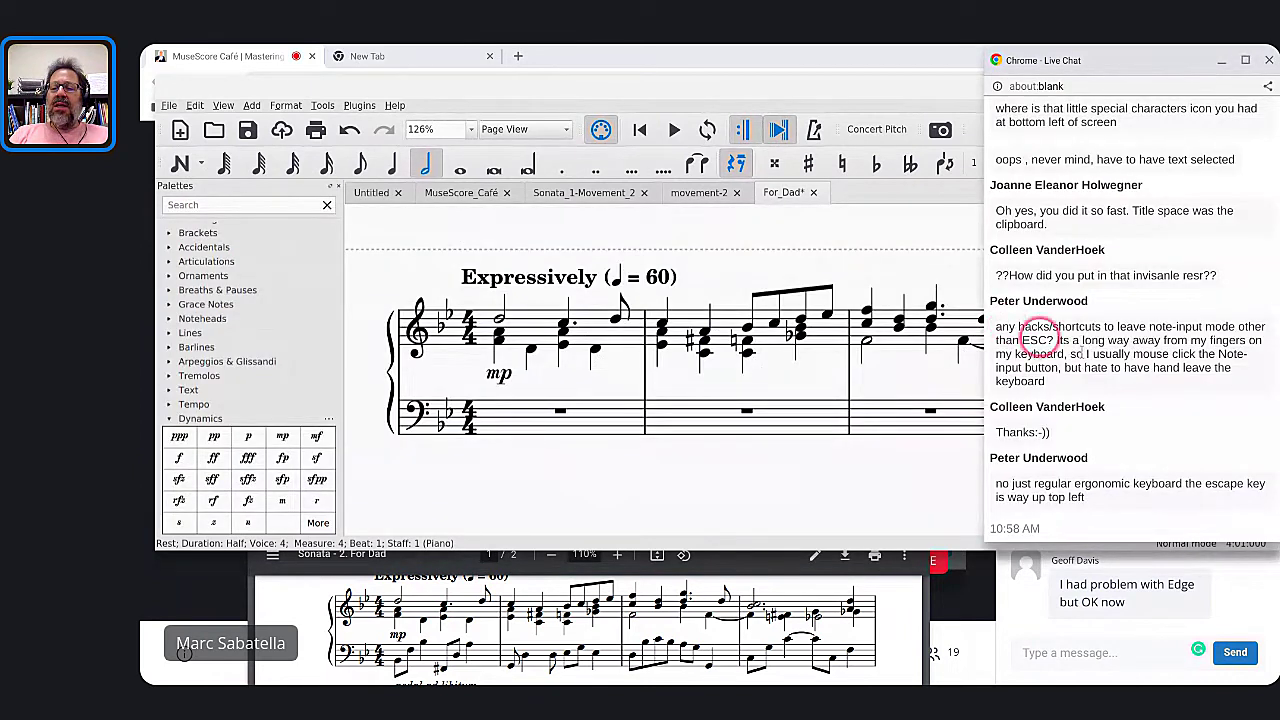
key("alt+Tab")
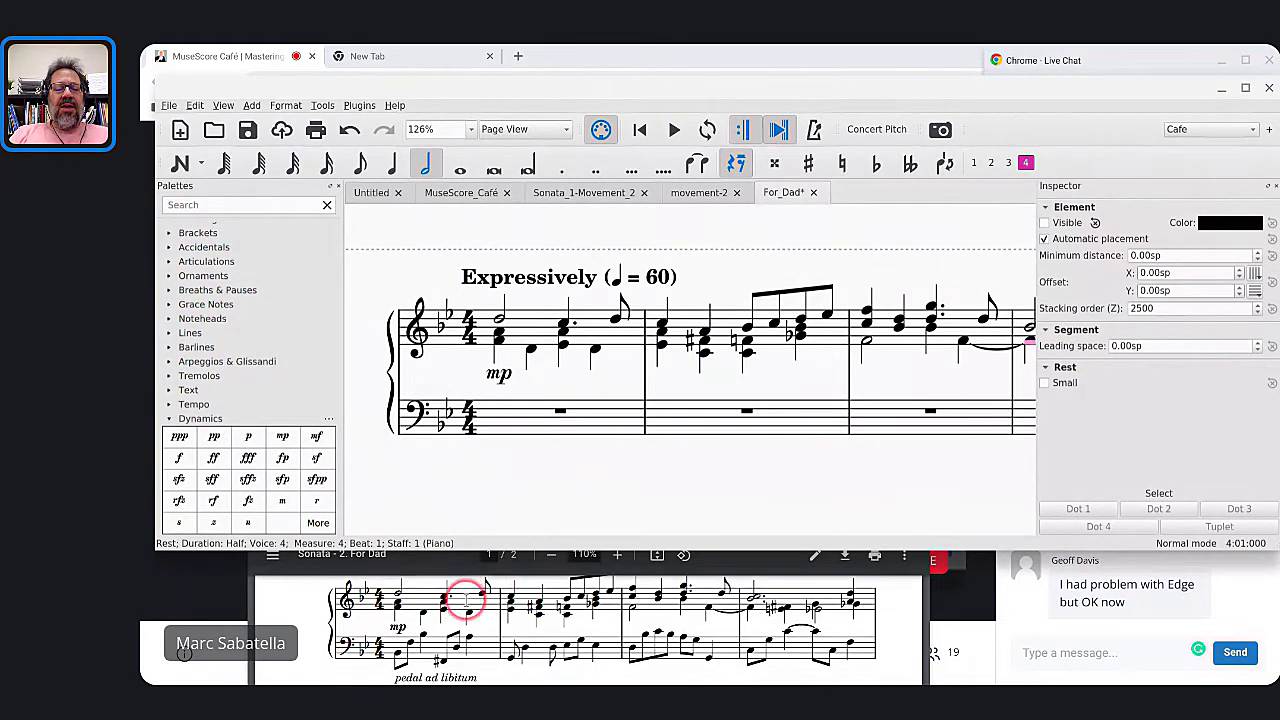
Enter eighth notes B♭ and F, the F raised an octave, and a quarter-note B♭ in bass measure 1, beats 1–2
scroll(460, 605, "down", 1)
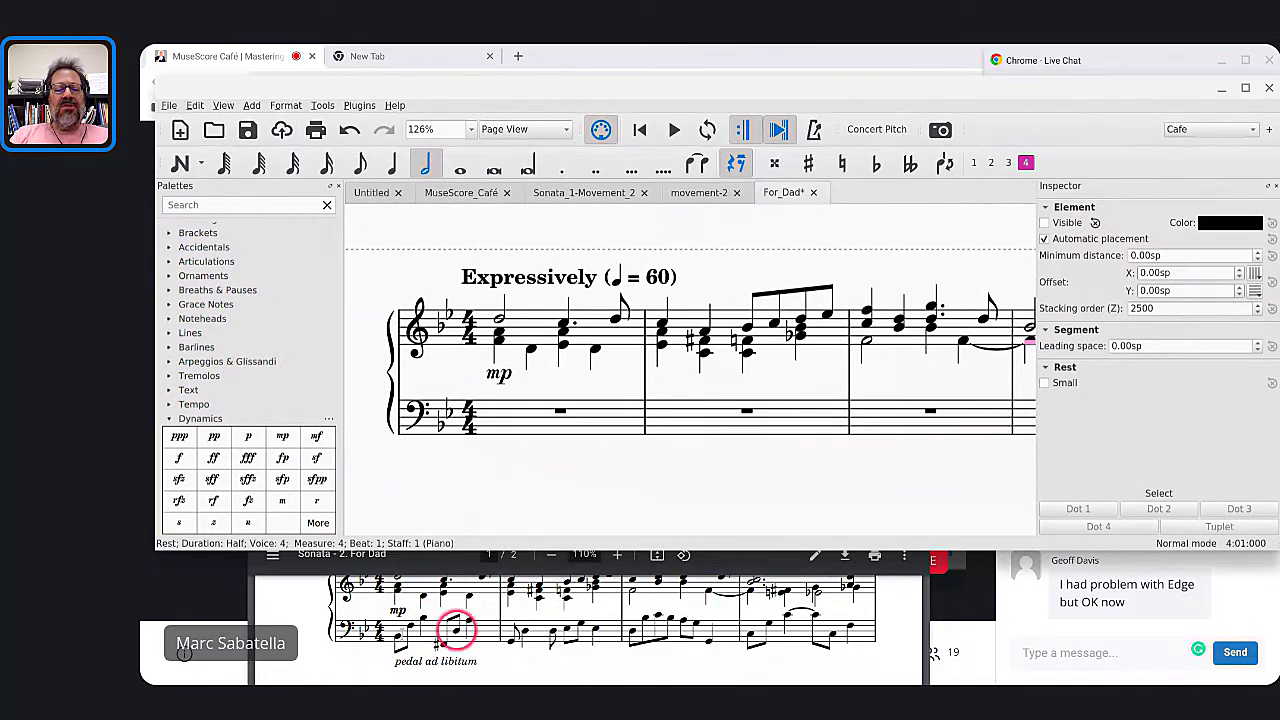
left_click(506, 420)
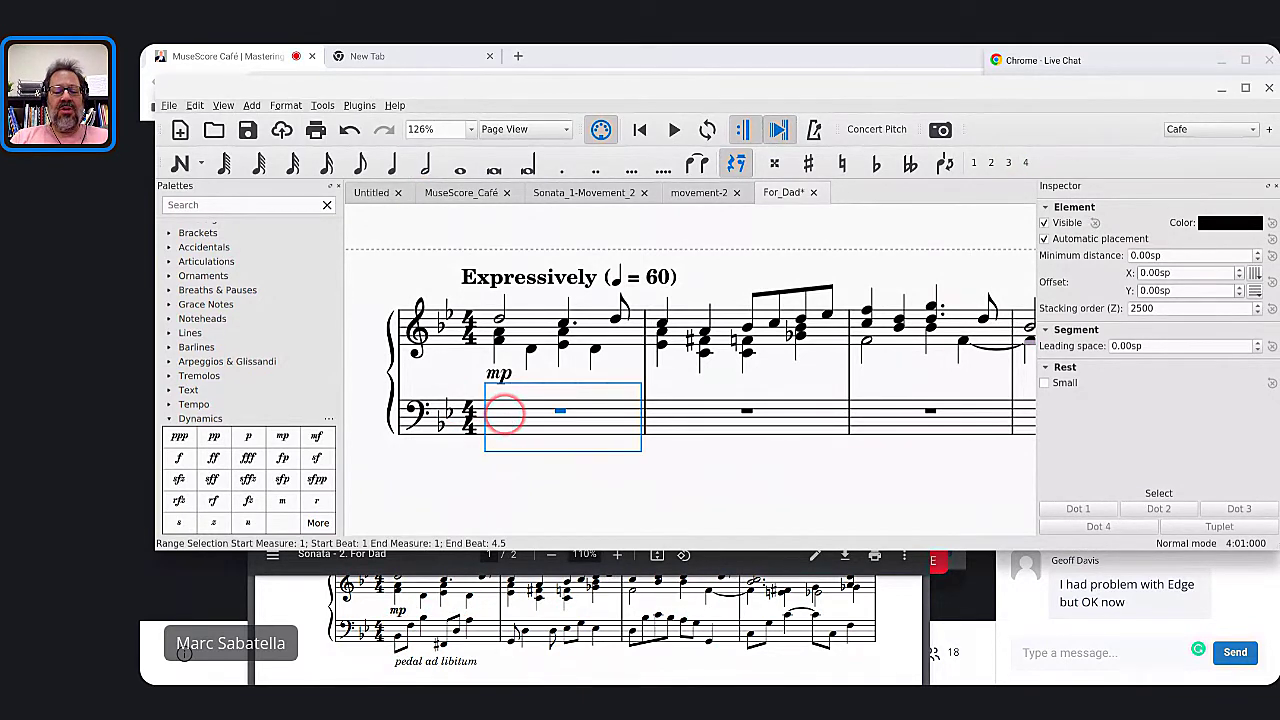
key("n")
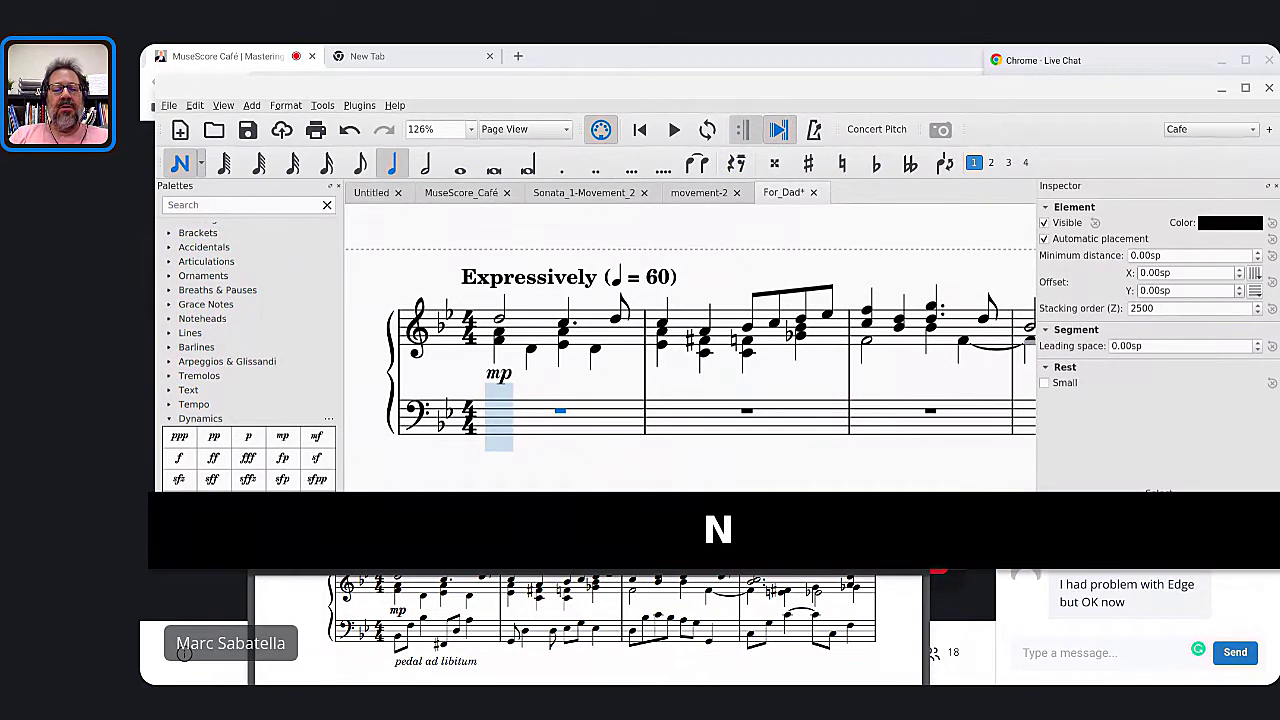
key("4")
key("b")
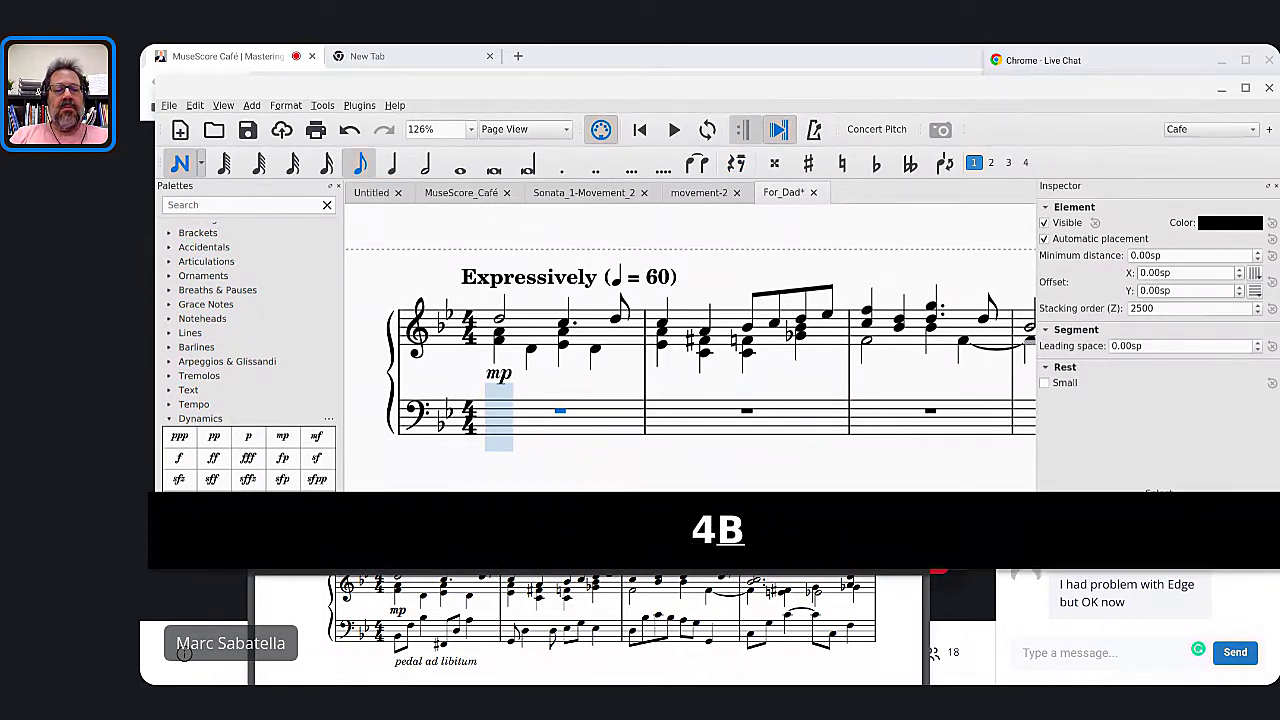
key("f")
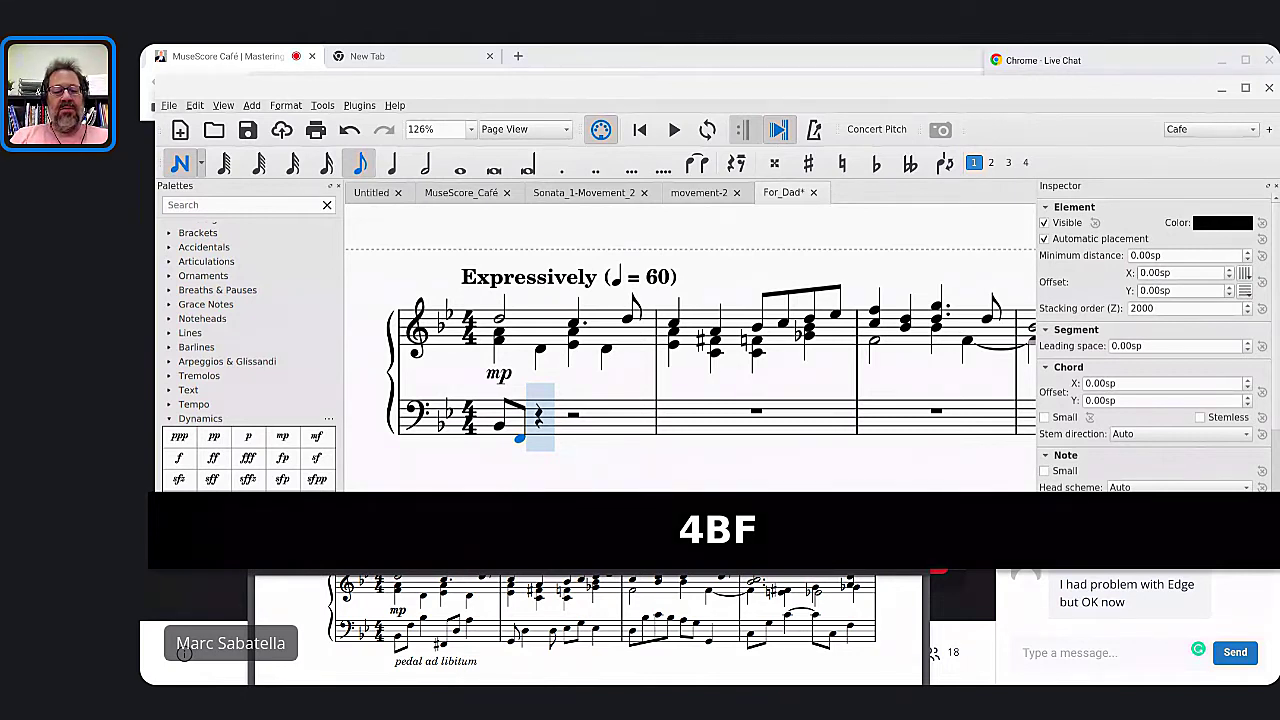
key("ctrl+Up")
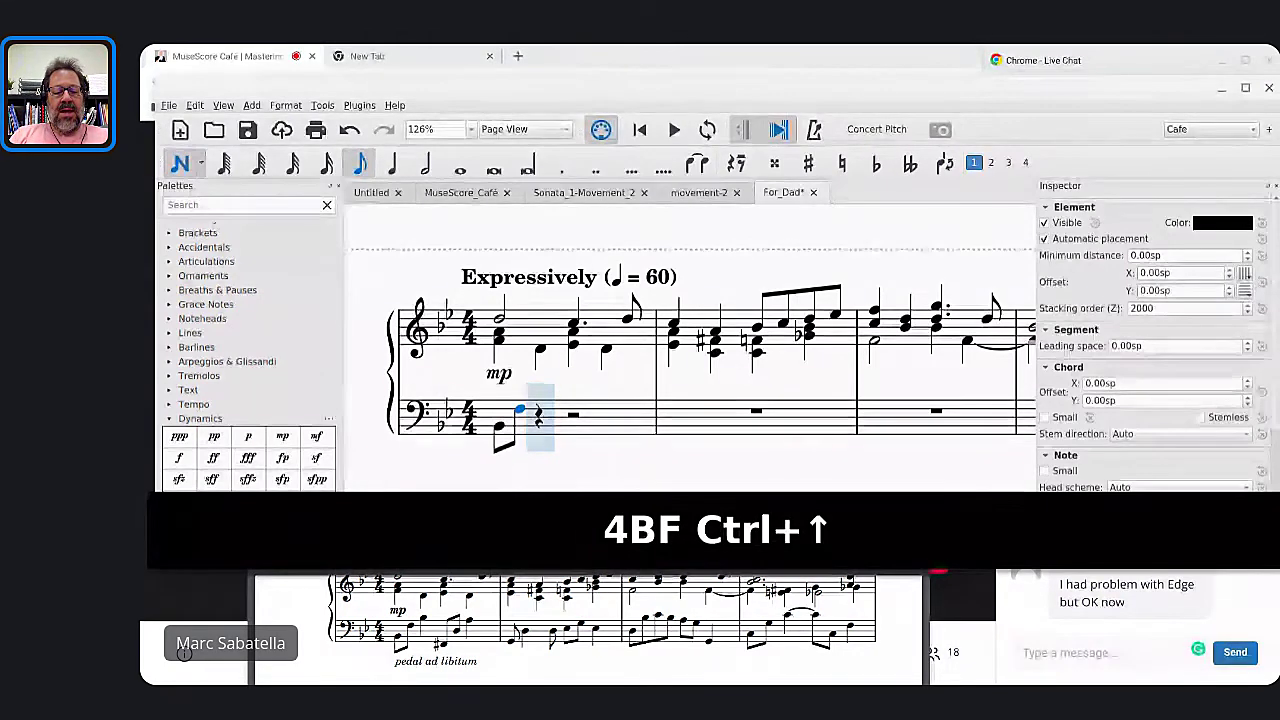
key("5")
key("b")
Complete bass measure 1 with an eighth-note low F♯, an eighth-note D raised an octave, and a quarter-note A raised an octave
key("4")
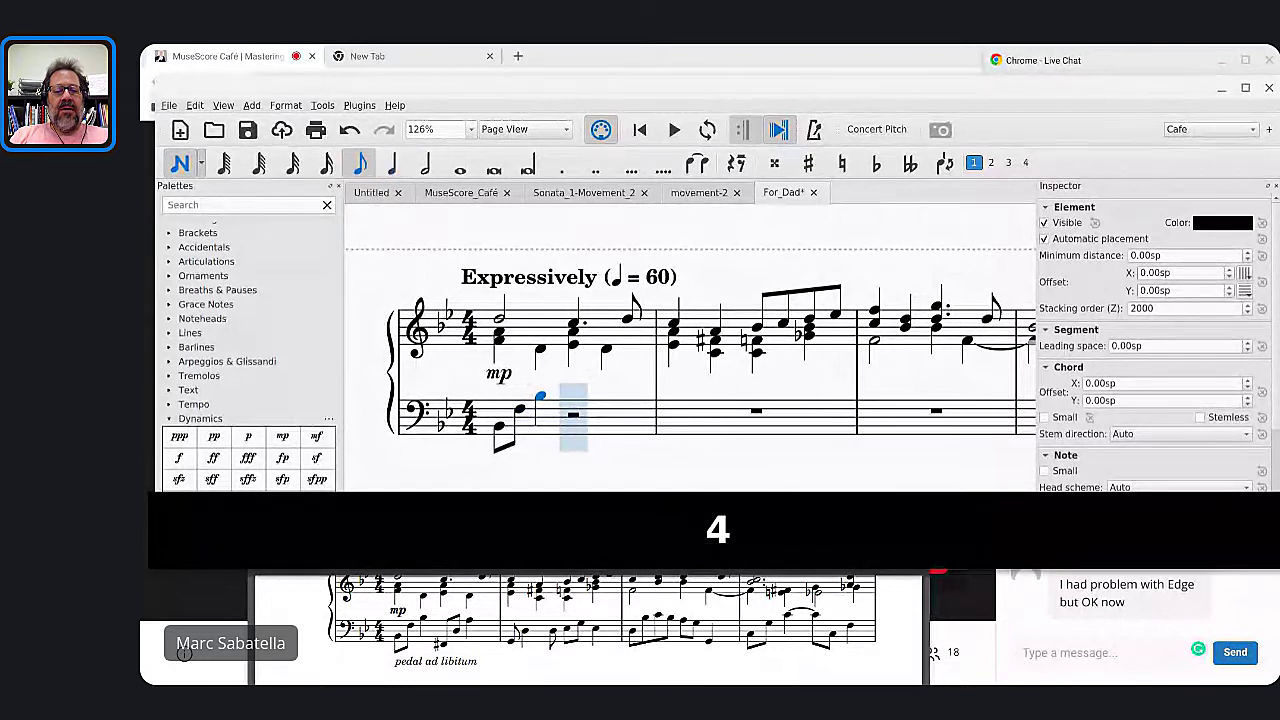
key("f")
key("ctrl+Down")
key("Up")
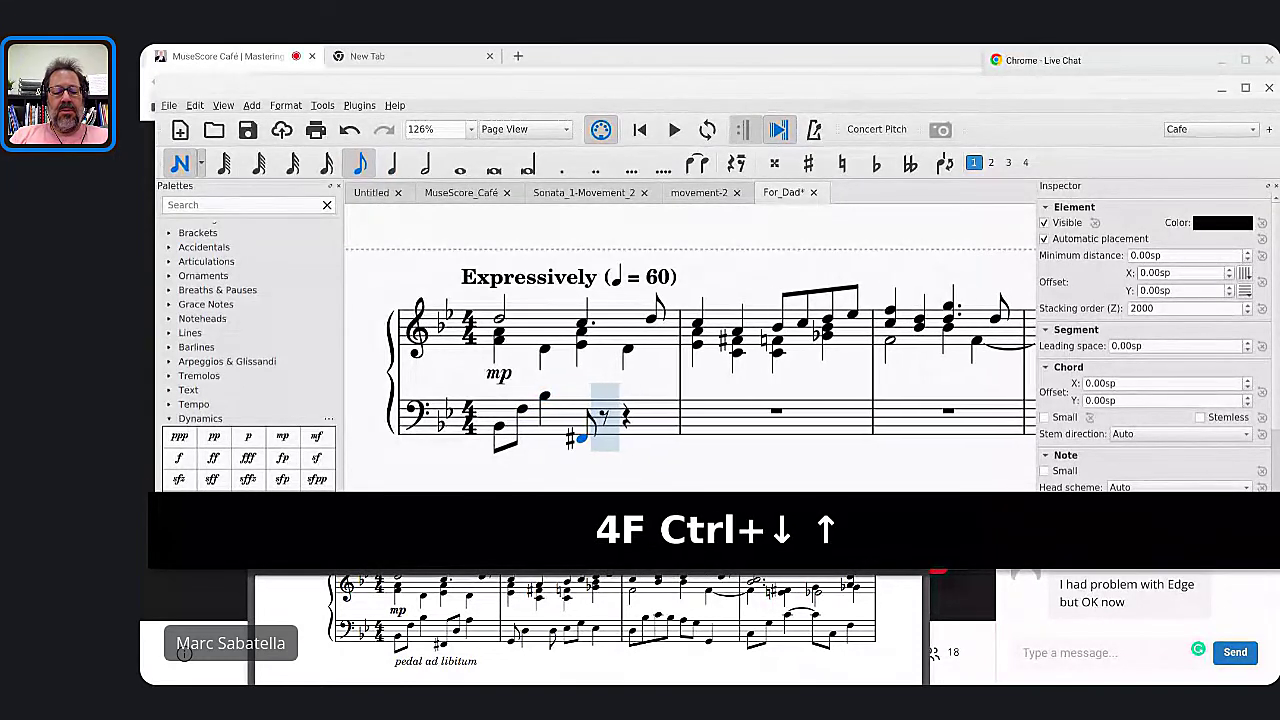
key("d")
key("ctrl+Up")
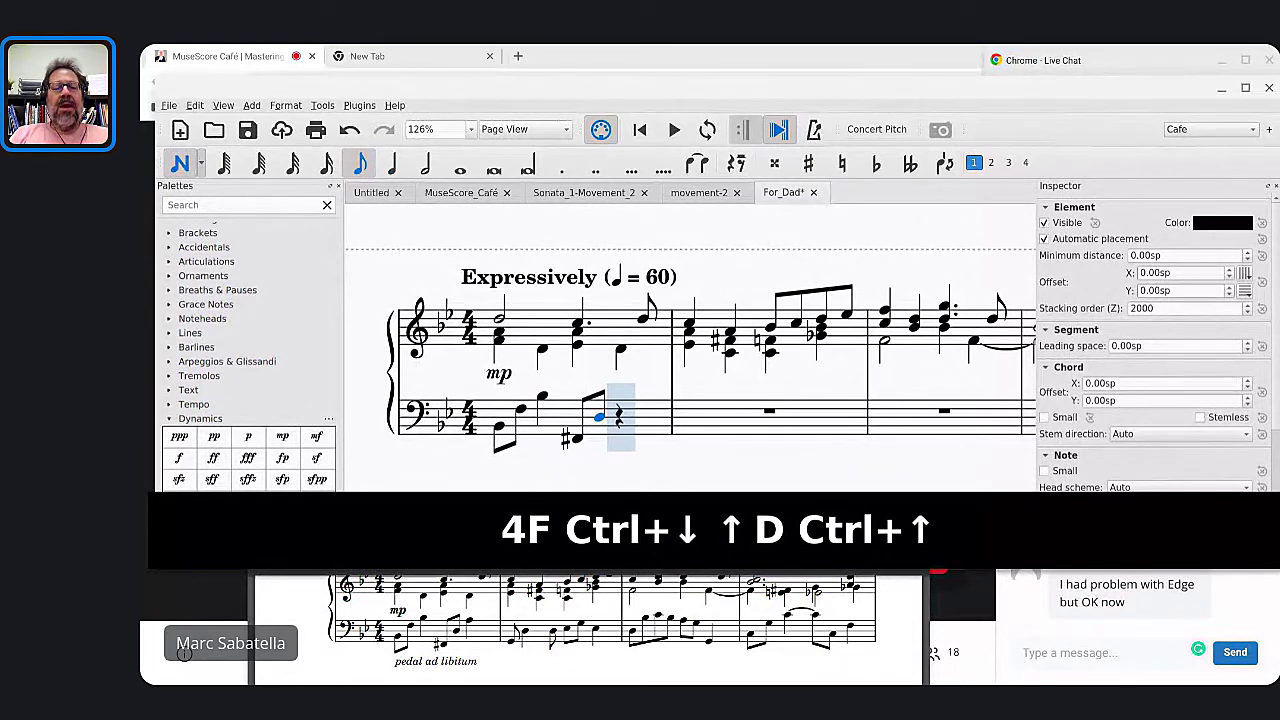
key("5")
key("a")
key("ctrl+Up")
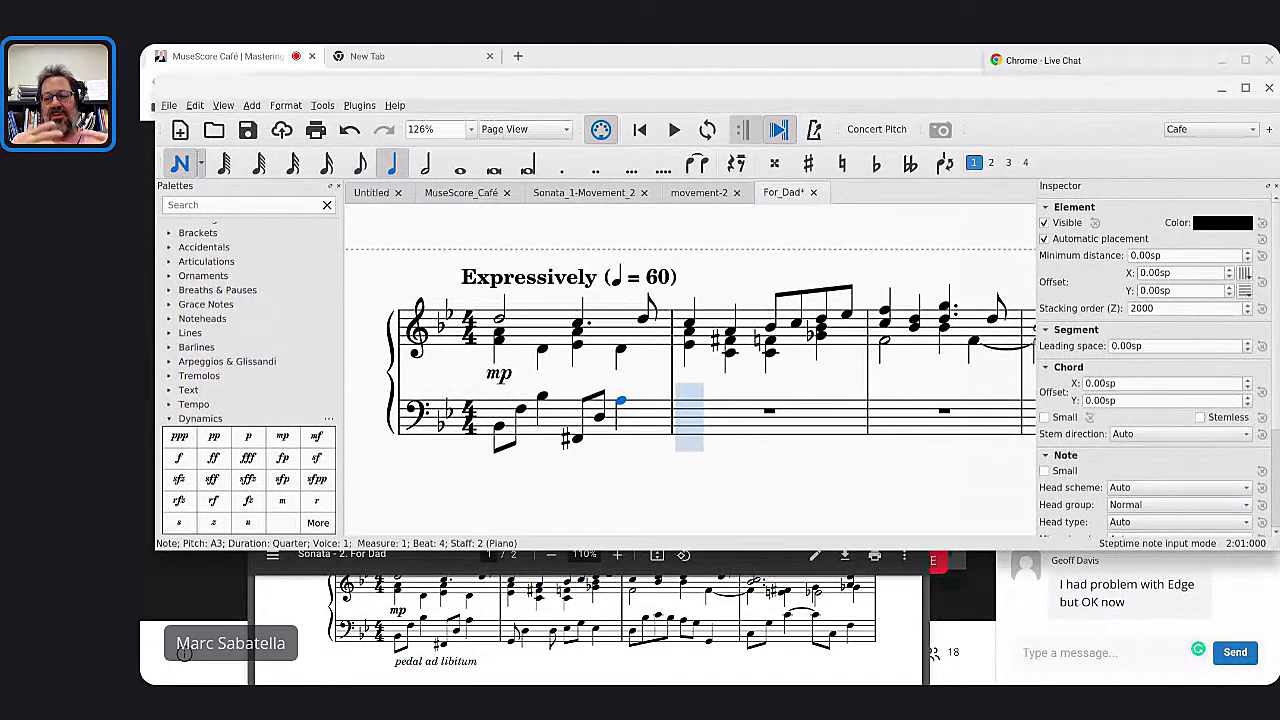
left_click_drag(523, 423, 541, 445)
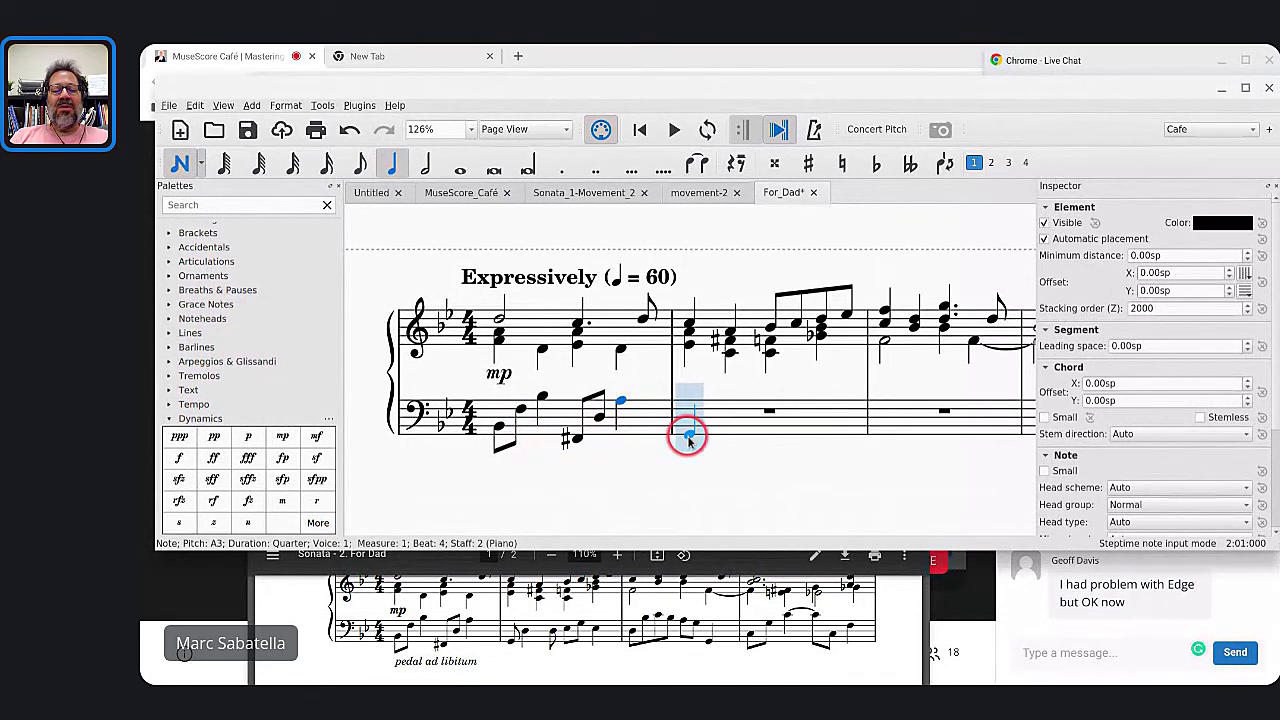
Enter an eighth-note G2 and a quarter-note D3 at the start of bass measure 2
scroll(688, 437, "up", 4)
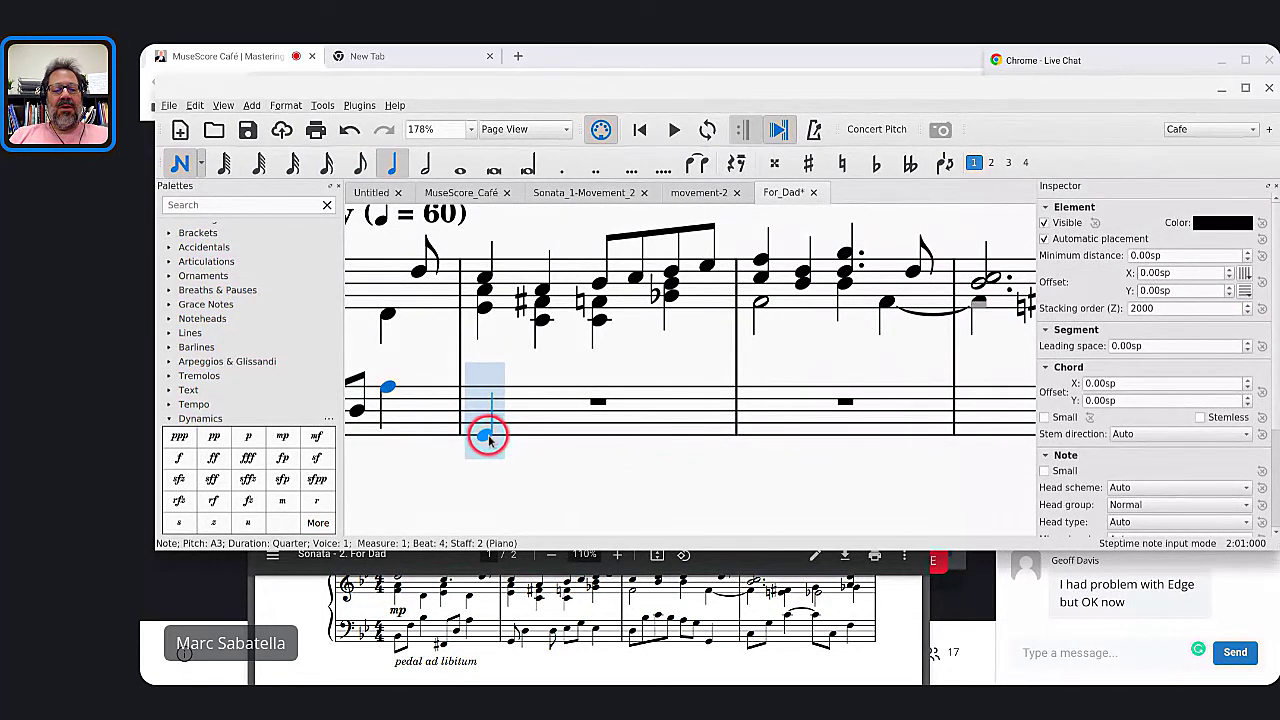
key("4")
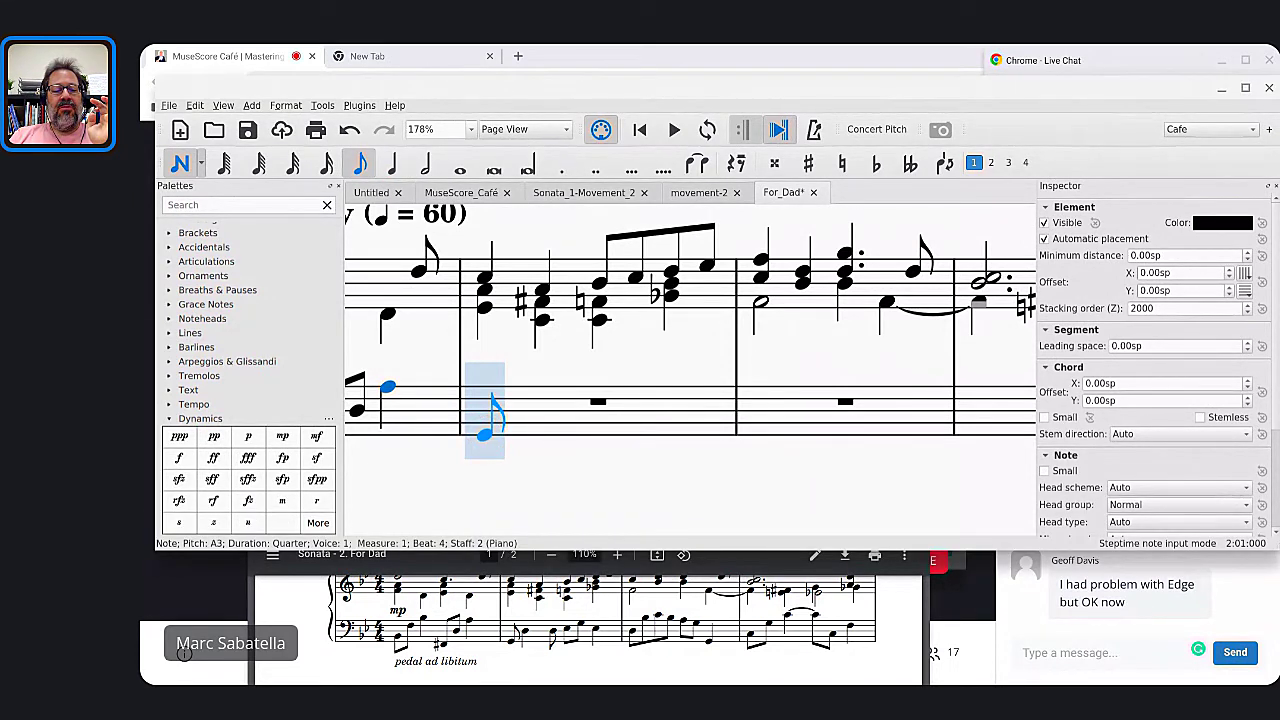
left_click(486, 433)
key("5")
left_click(510, 413)
left_click(512, 415)
key("5")
left_click(578, 413)
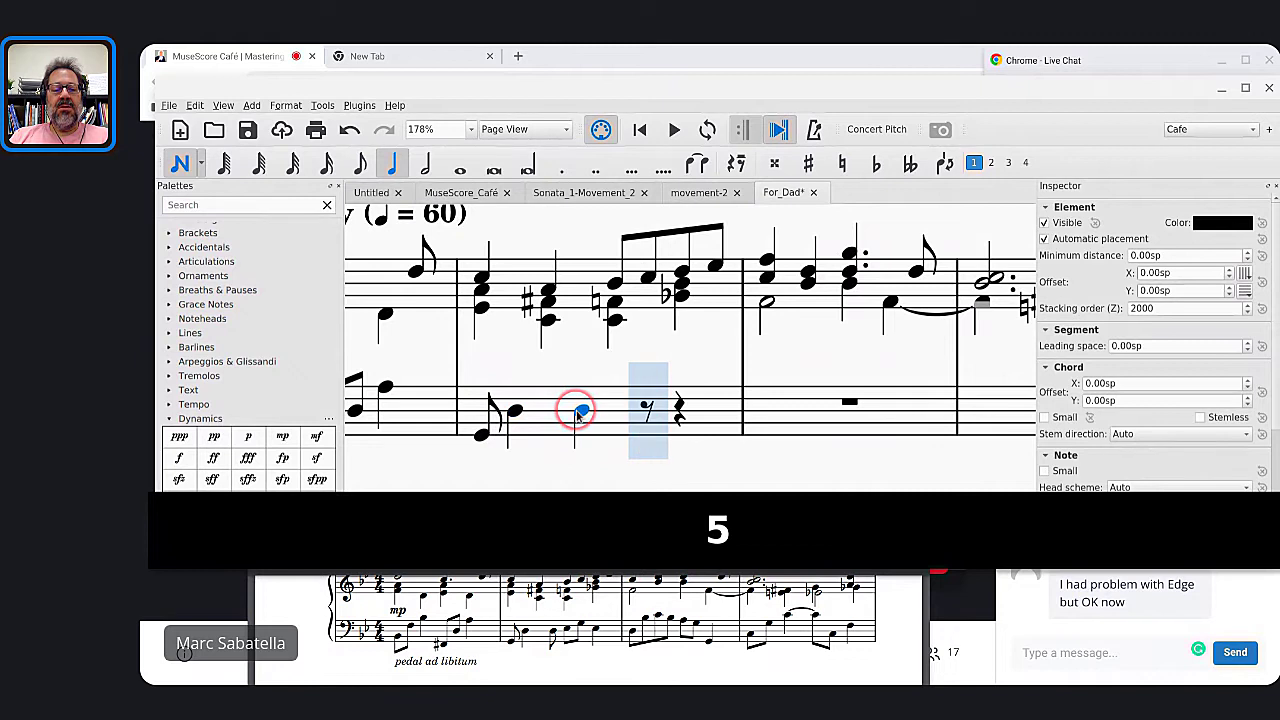
key("ctrl+z")
key("ctrl+z")
key("ctrl+z")
key("ctrl+z")
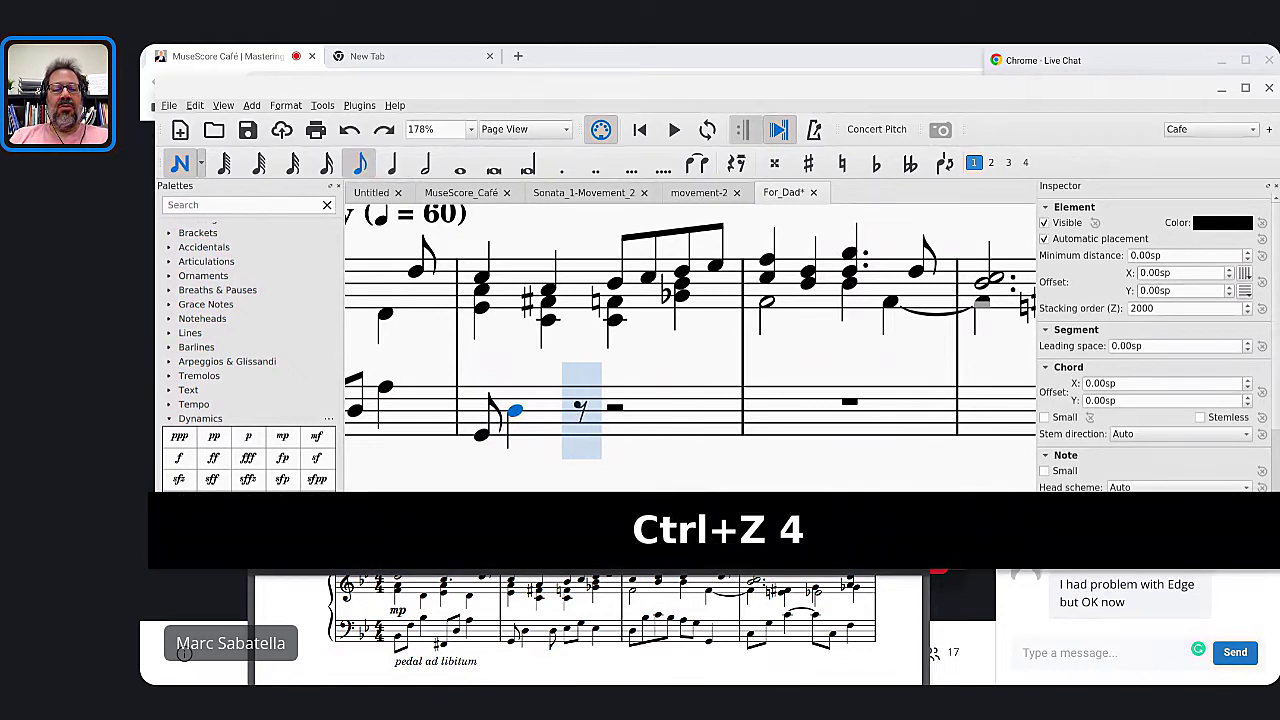
Complete bass measure 2 with eighth notes D3, E♭3 and G3 and a quarter-note E♭3 on beat 4
left_click(580, 412)
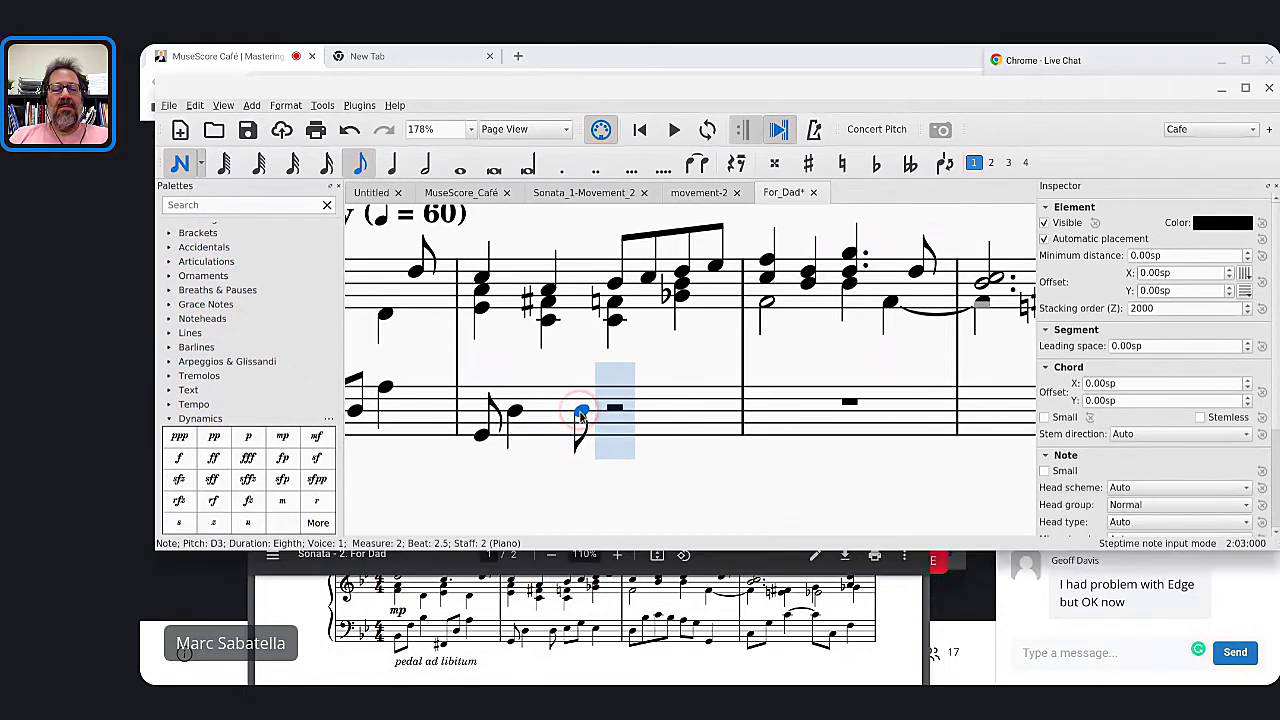
left_click(606, 415)
left_click(638, 393)
left_click(641, 397)
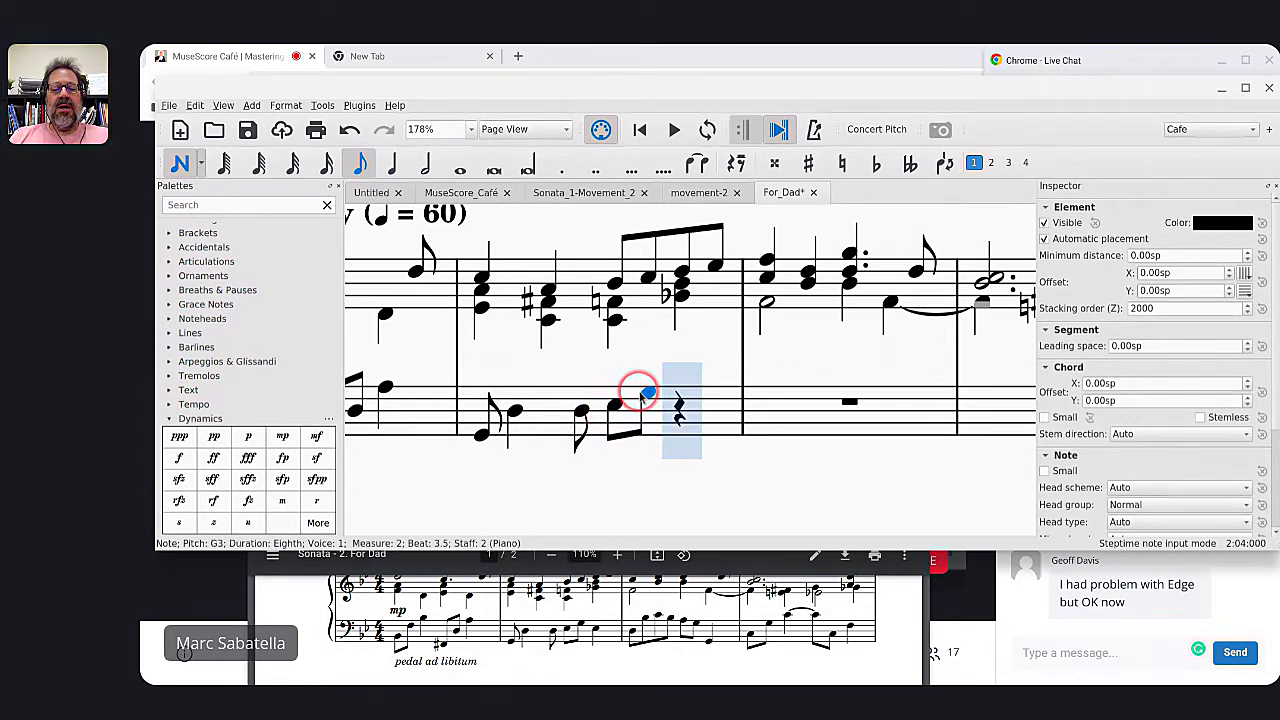
key("5")
left_click(680, 406)
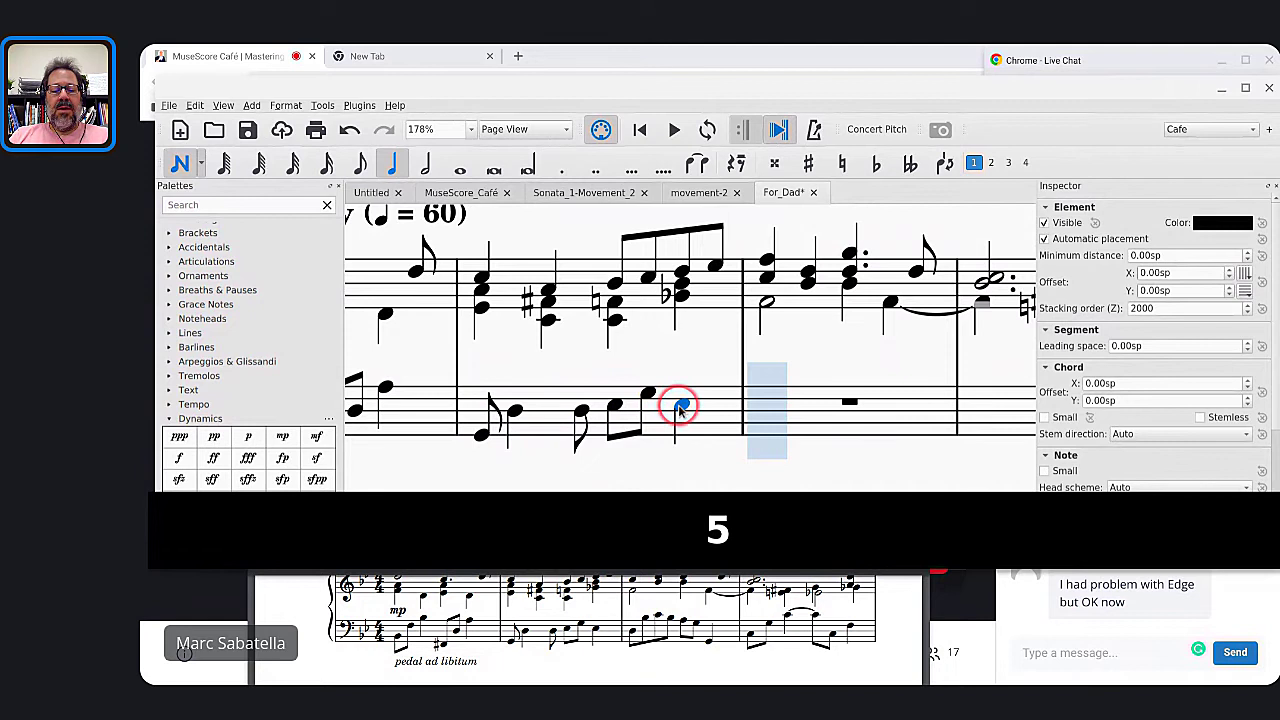
Fill bass measure 3 with eighth notes D3, B♭3, C4, B♭3, A3 and G3, and a quarter-note G2
key("4")
left_click(750, 412)
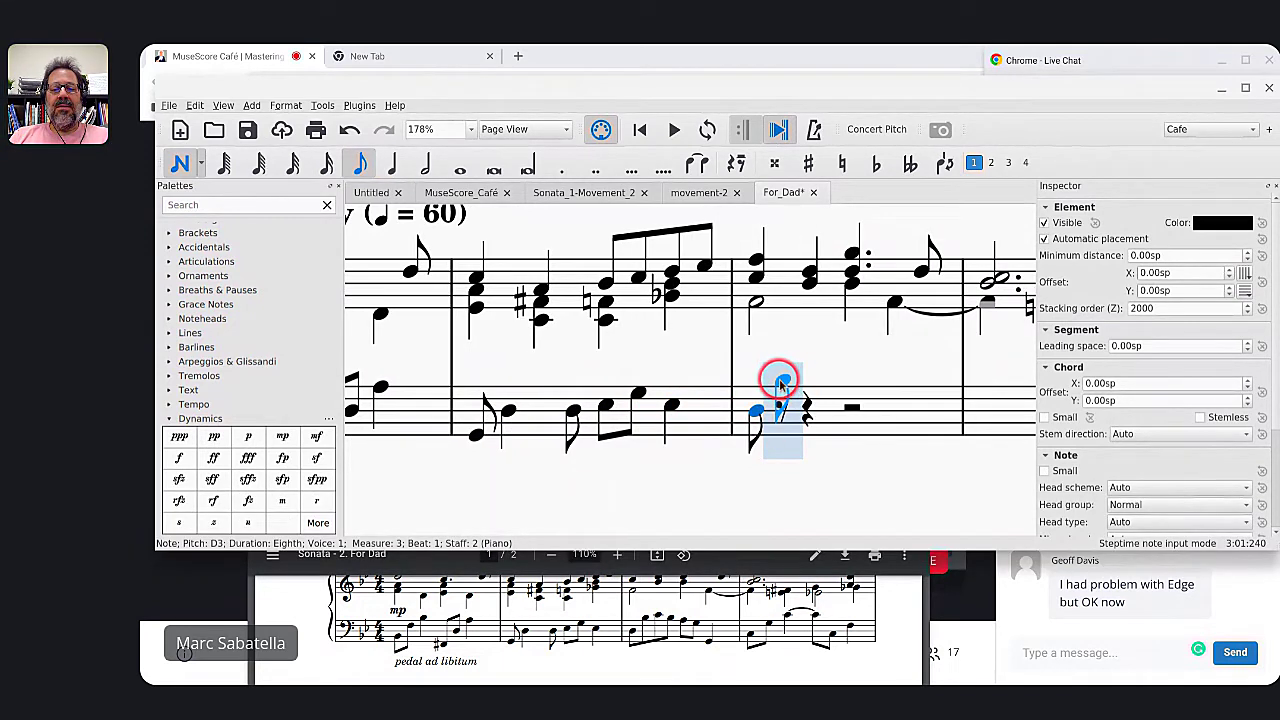
left_click(785, 378)
left_click(807, 373)
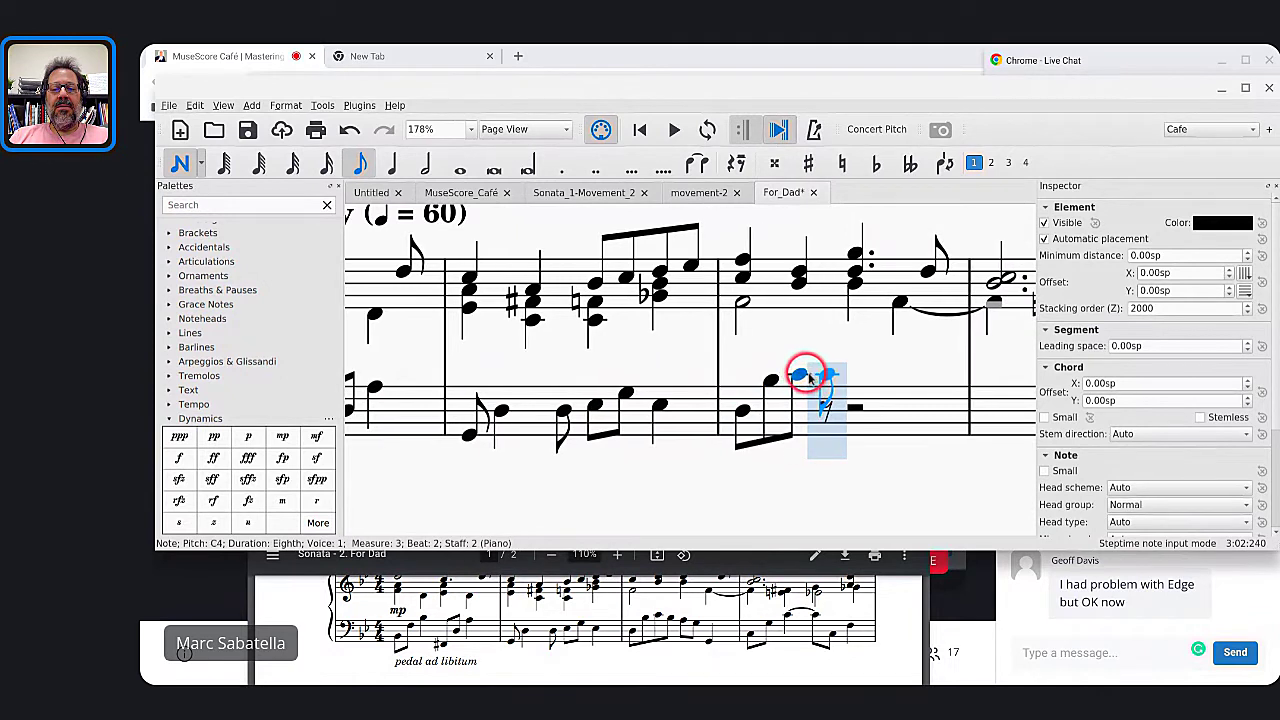
left_click(820, 384)
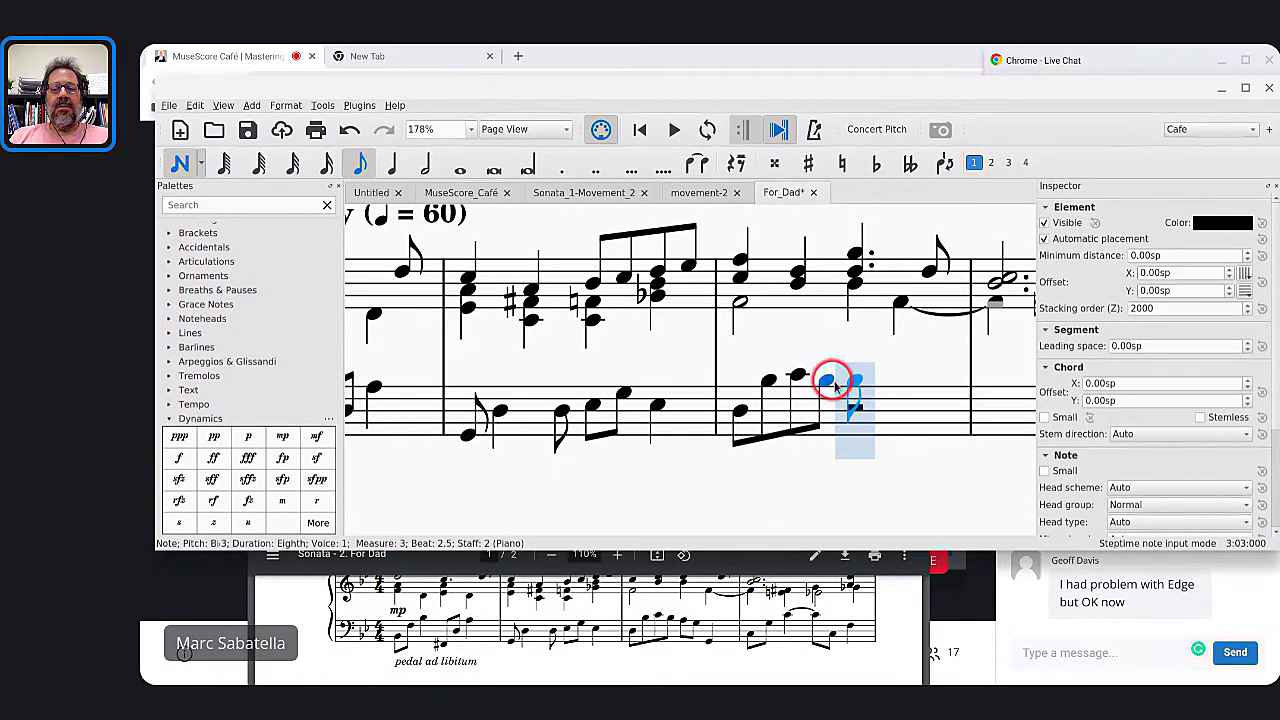
left_click(847, 391)
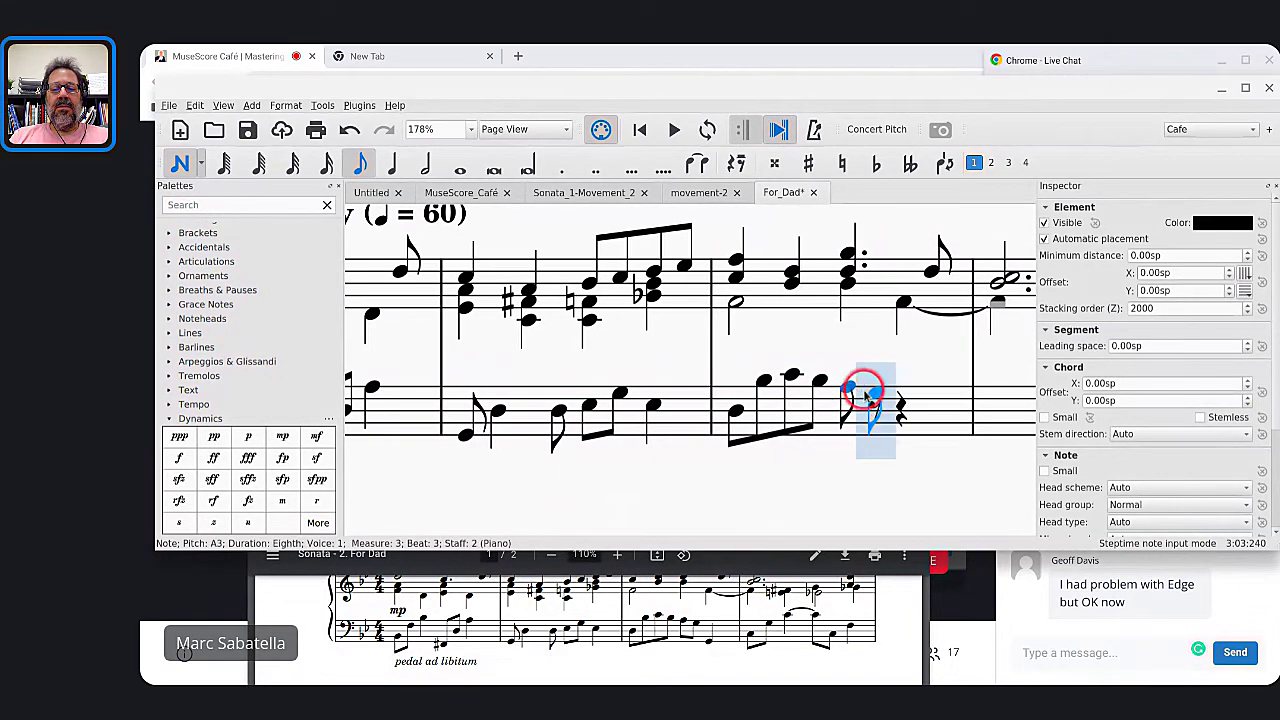
key("5")
left_click(900, 428)
left_click(898, 438)
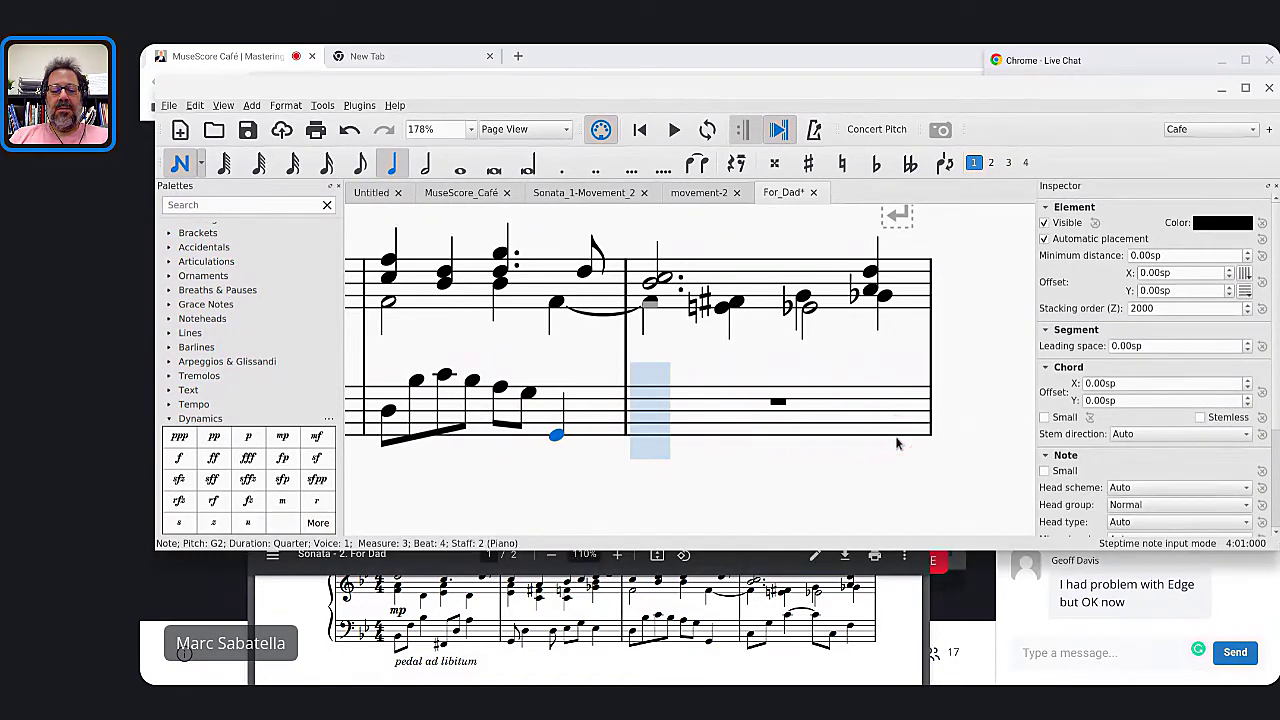
Enter eighth notes C3 and G3 and a quarter-note C4 in bass measure 4, beats 1–2
key("4")
left_click(838, 447)
left_click(648, 430)
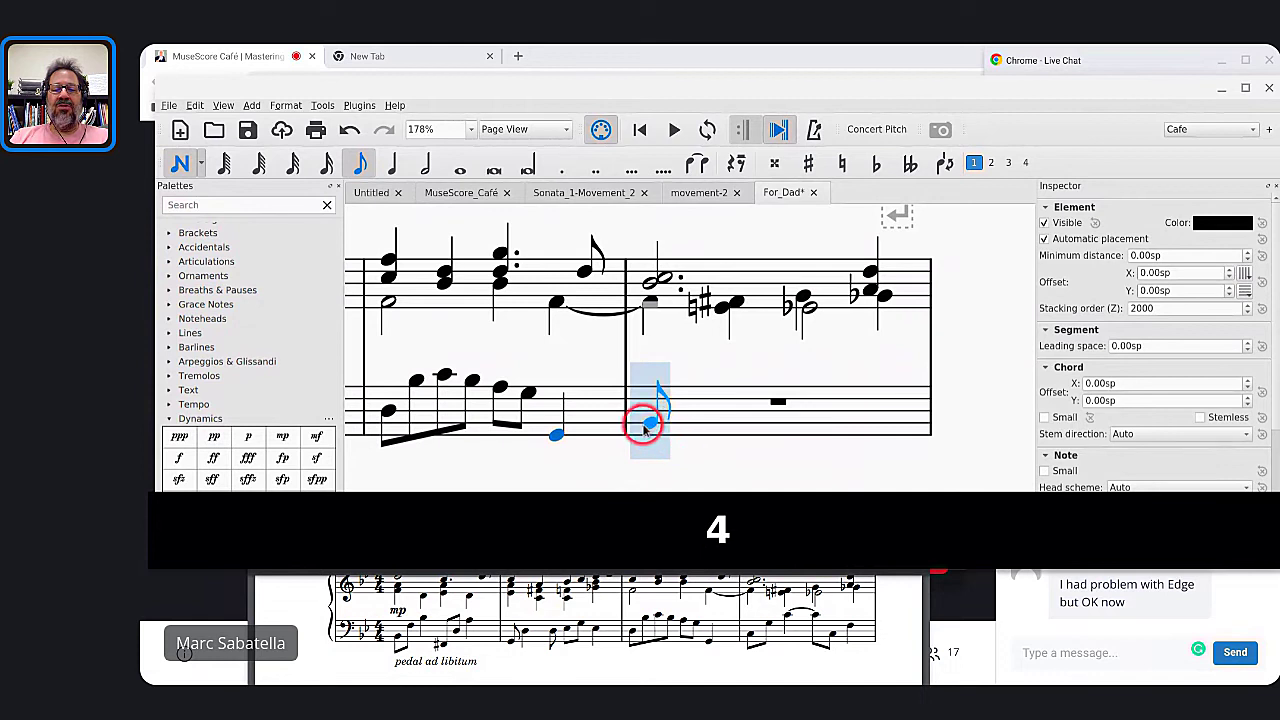
left_click(644, 425)
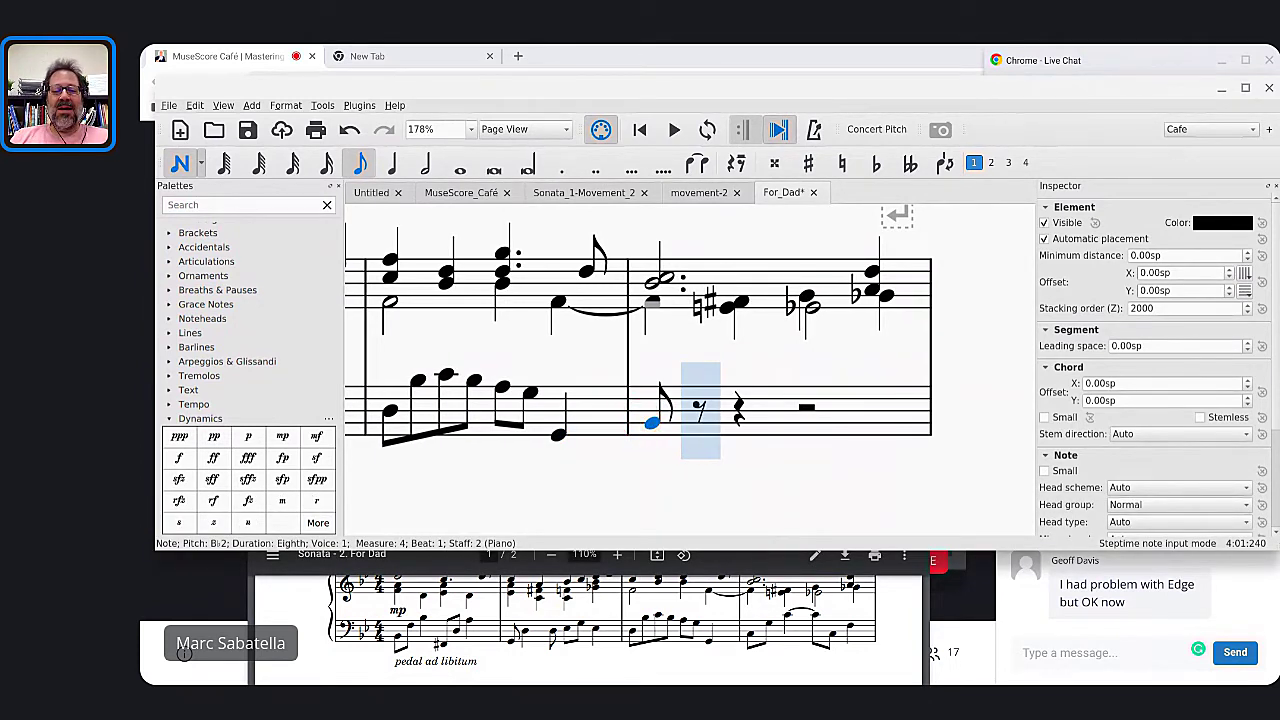
key("ctrl+z")
left_click(643, 420)
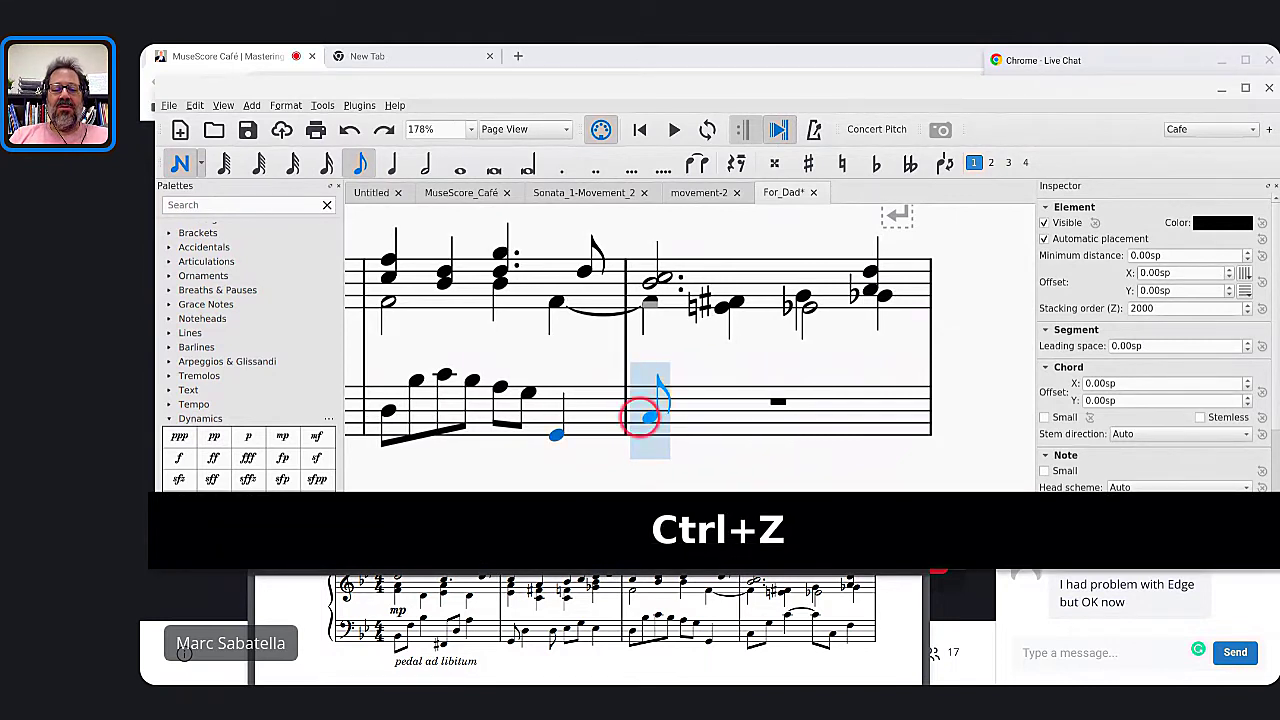
left_click(665, 408)
left_click(697, 397)
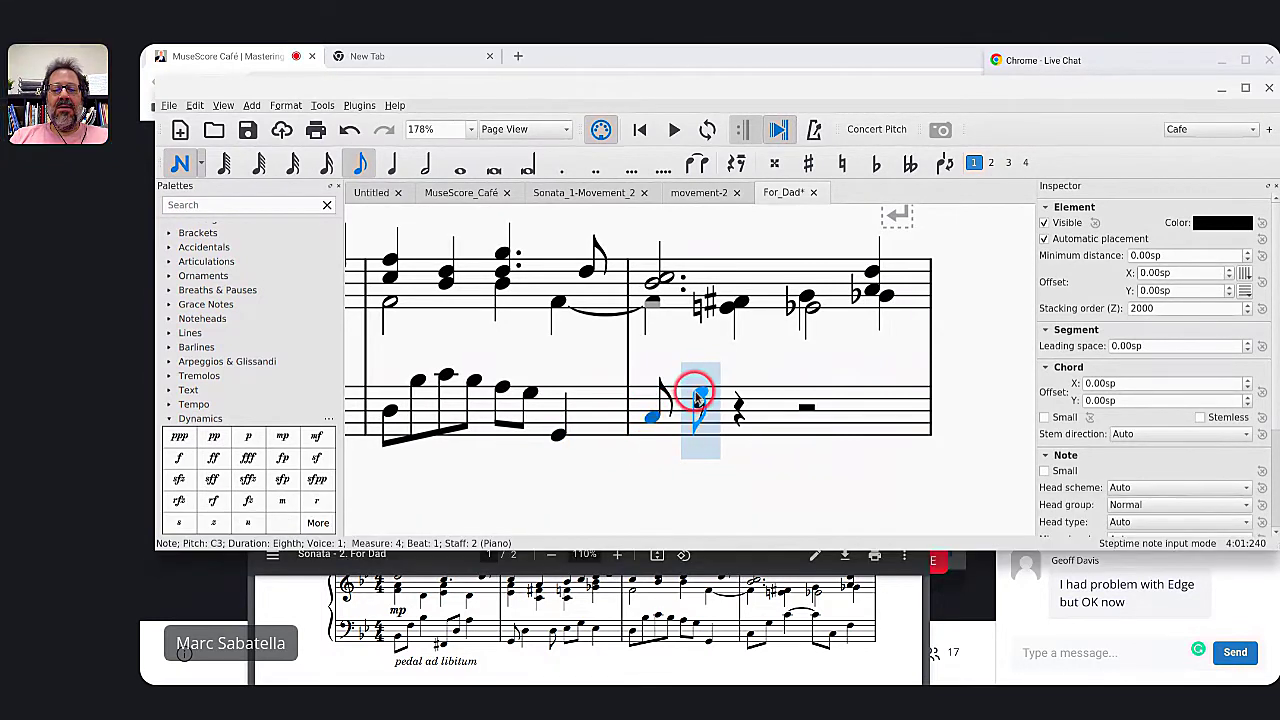
key("5")
left_click(727, 373)
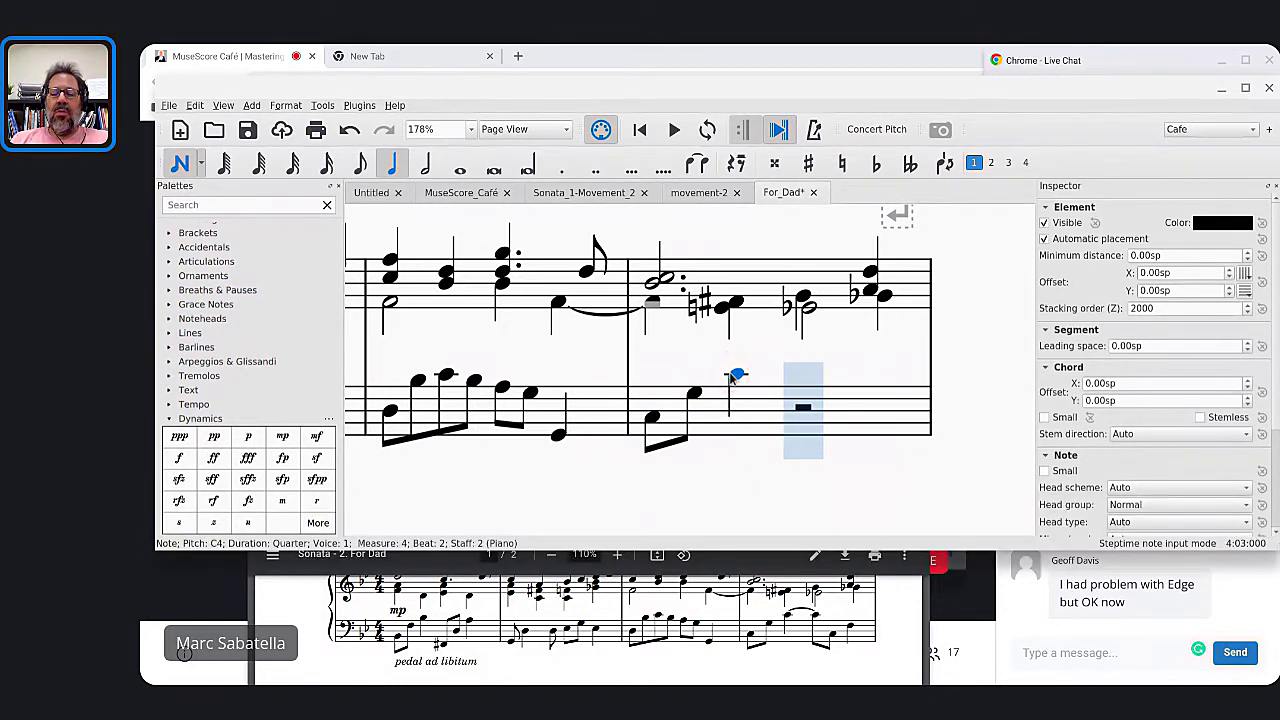
Tie the C4 to an eighth note on beat 3, complete bass measure 4 with an eighth-note C3 and a quarter note, and leave note input
key("4")
key("shift+equal")
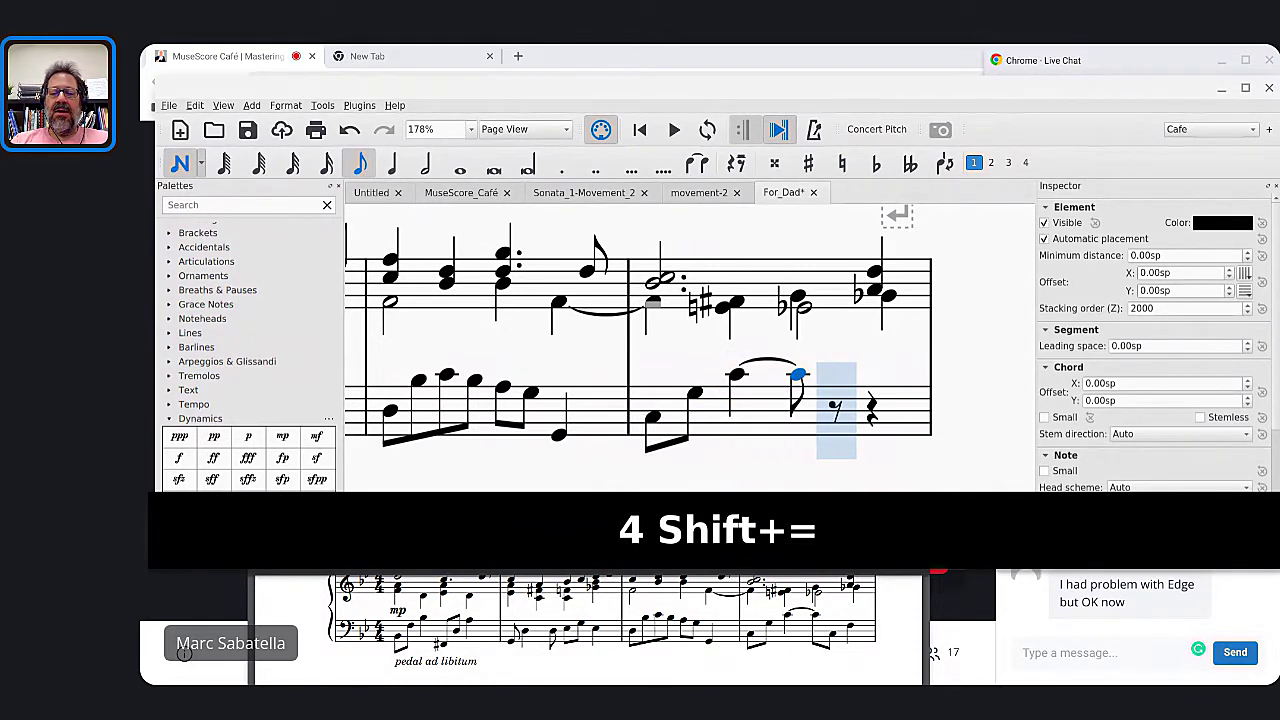
left_click(822, 418)
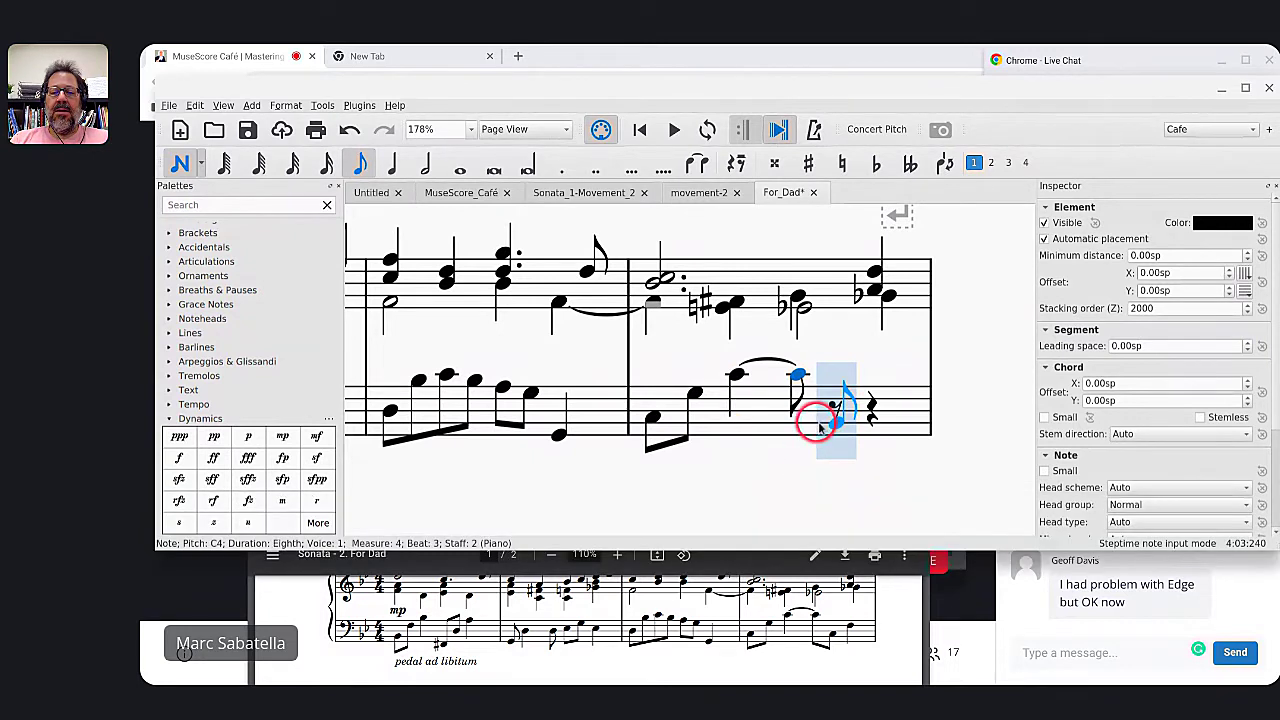
key("5")
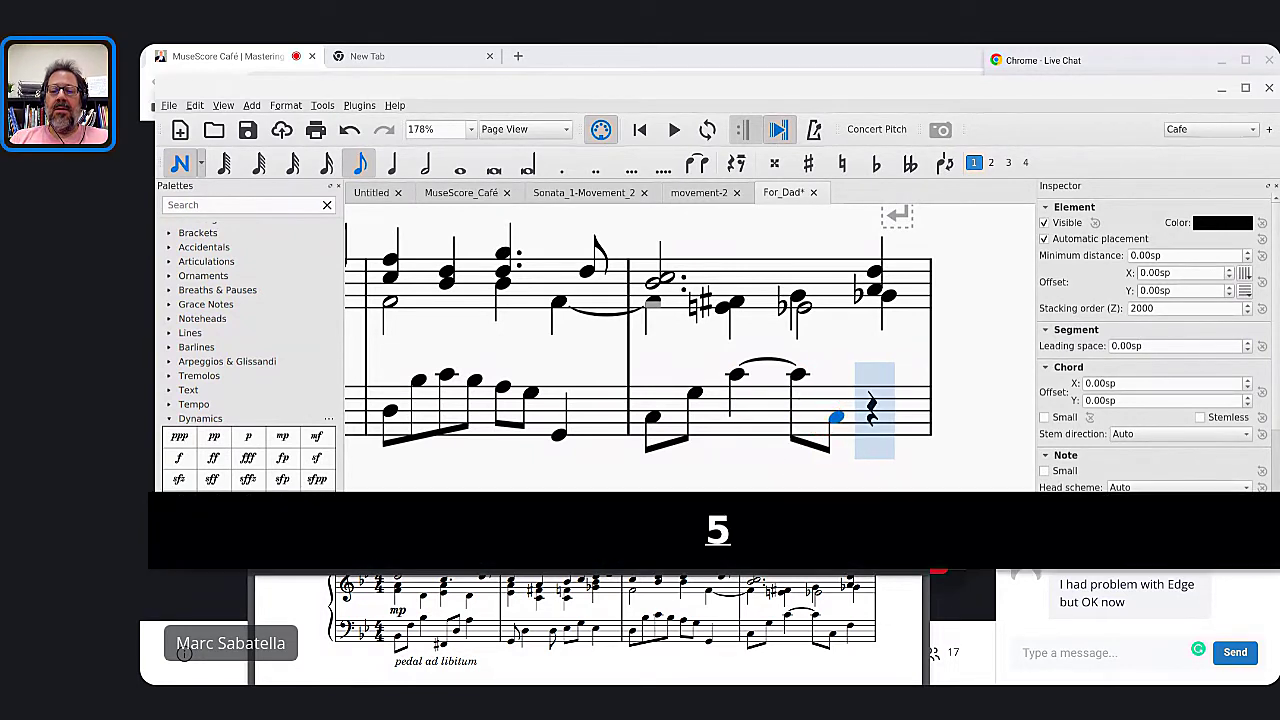
left_click(860, 408)
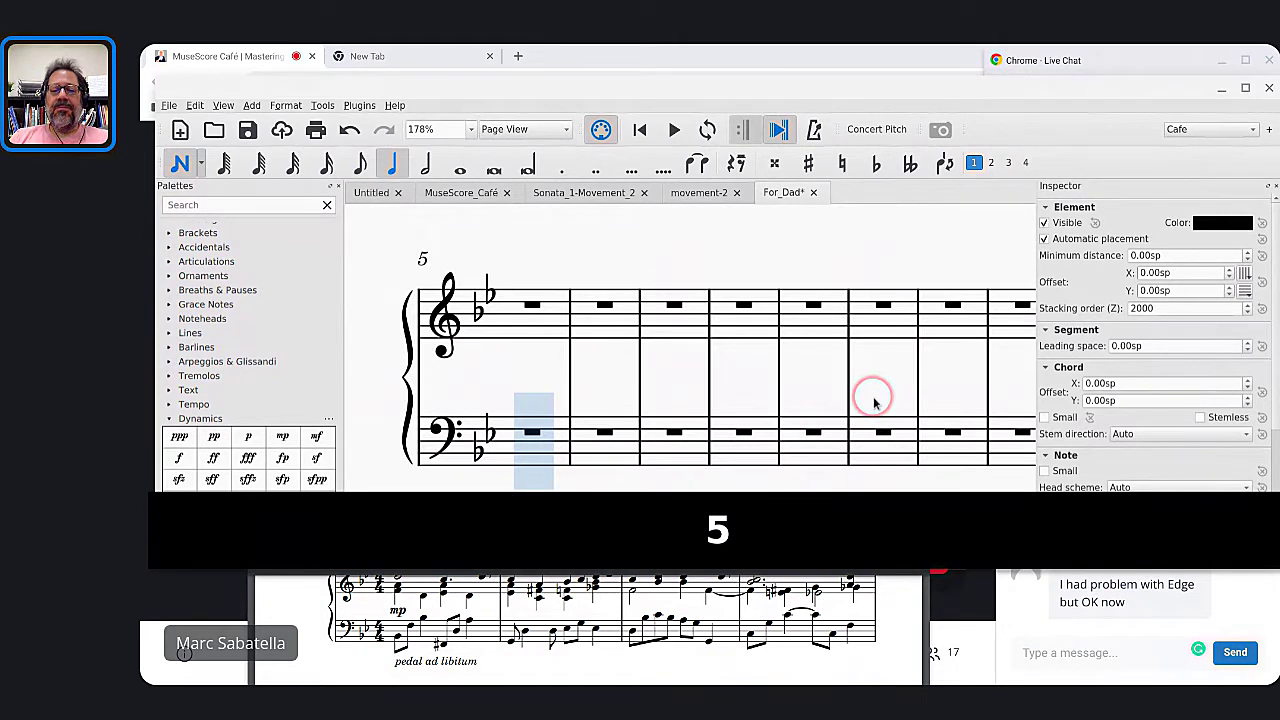
key("Escape")
scroll(870, 387, "down", 2)
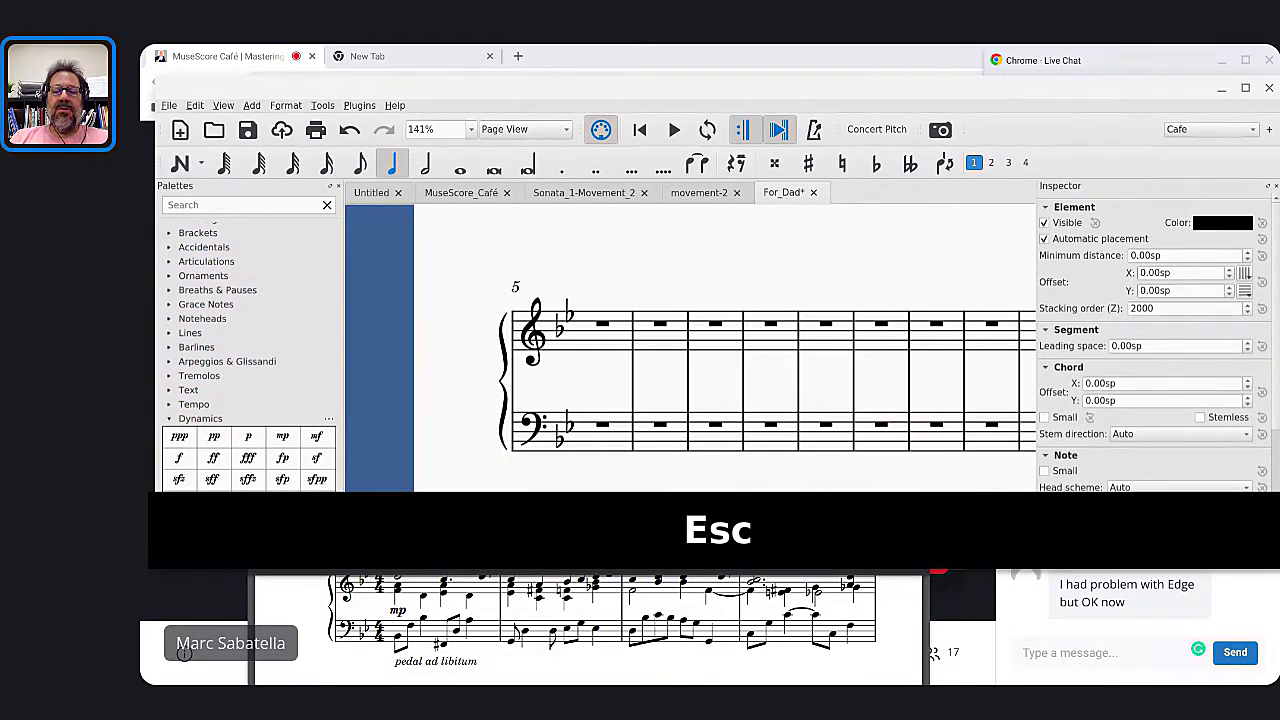
Save the For_Dad score
scroll(870, 387, "down", 4)
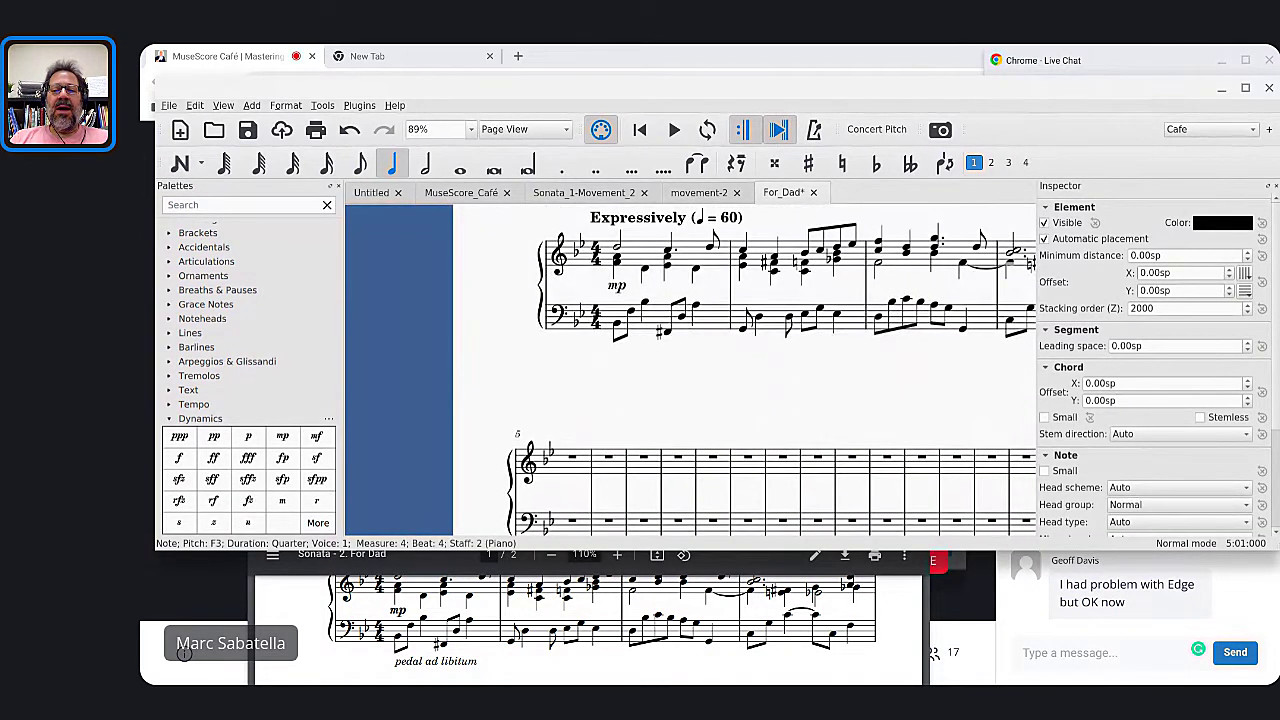
scroll(870, 387, "down", 1)
key("ctrl+s")
left_click(915, 416)
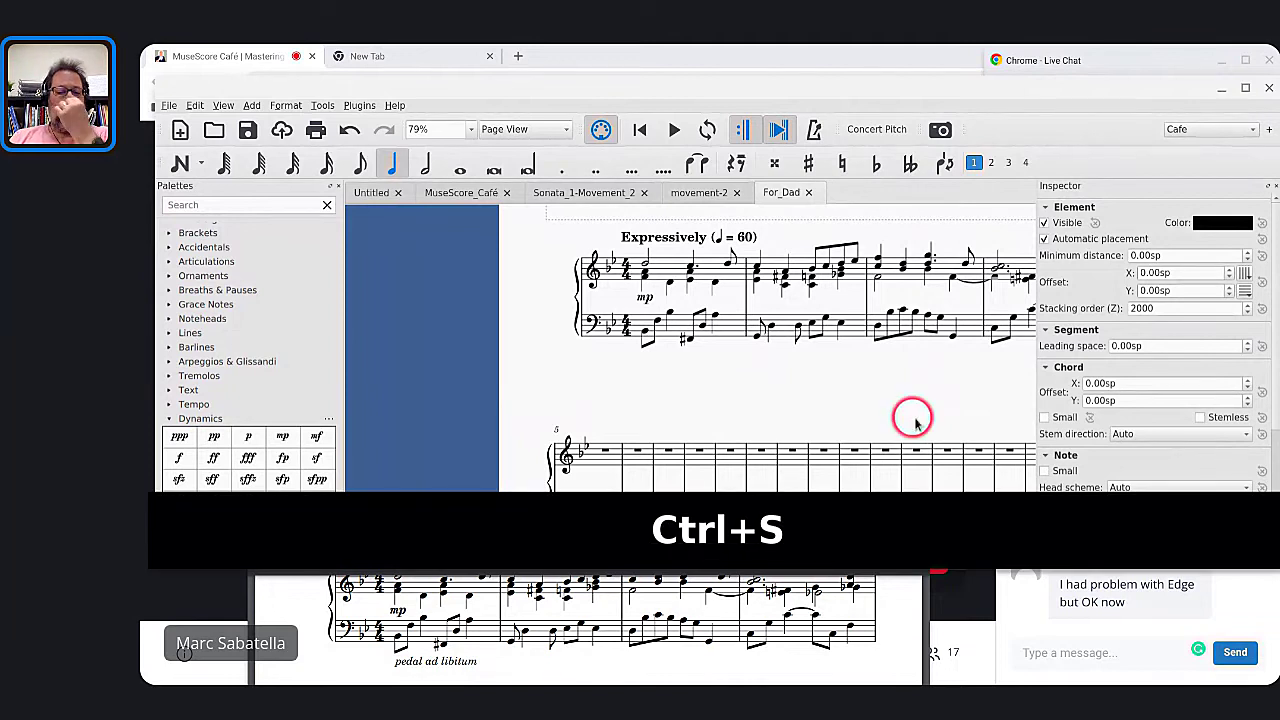
left_click(1106, 587)
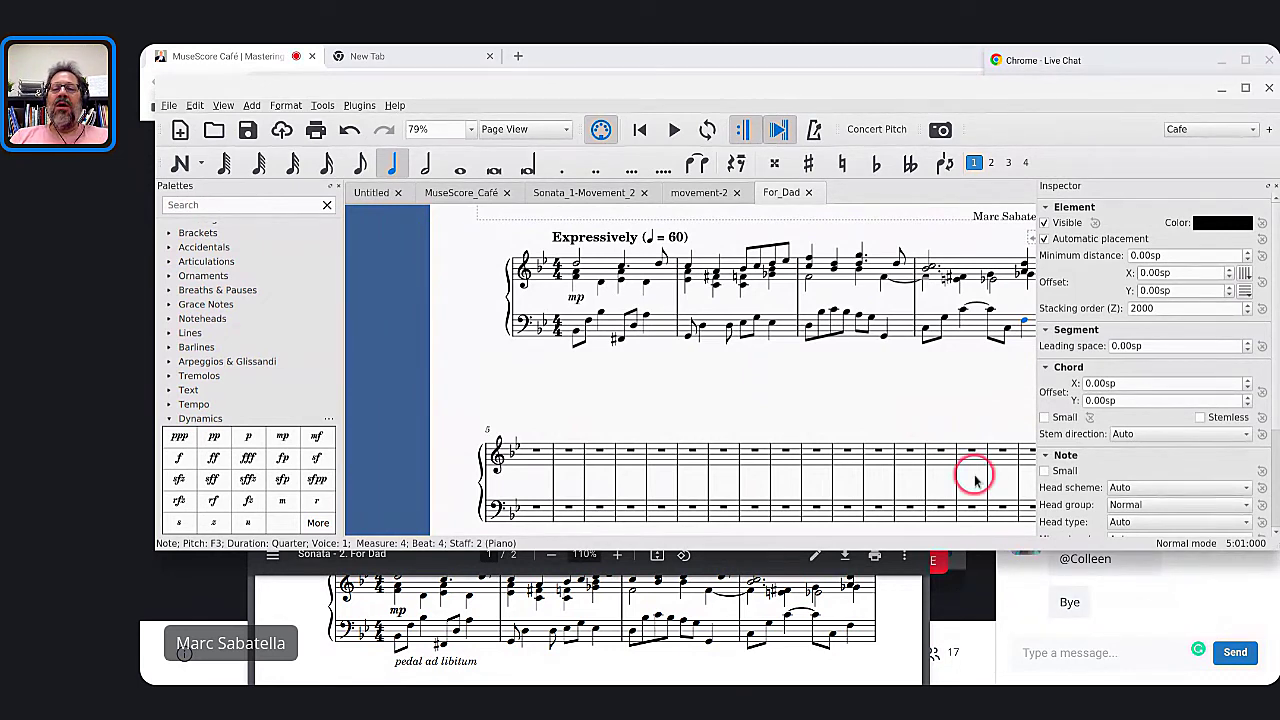
Inspect the voice 2 F4 quarter note that overlaps the hidden half rest on beat 1 of measure 4, upper staff
scroll(987, 493, "up", 4)
scroll(975, 483, "up", 1)
scroll(975, 483, "right", 2)
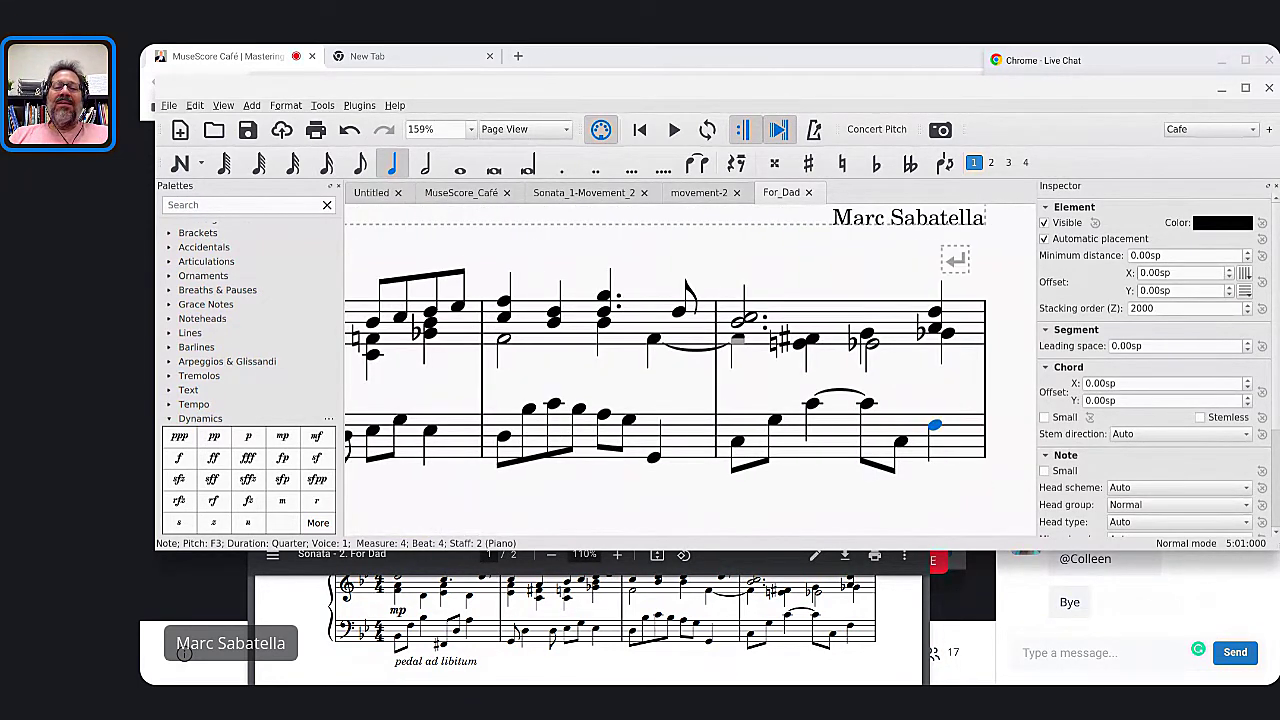
scroll(785, 400, "up", 6)
left_click(778, 393)
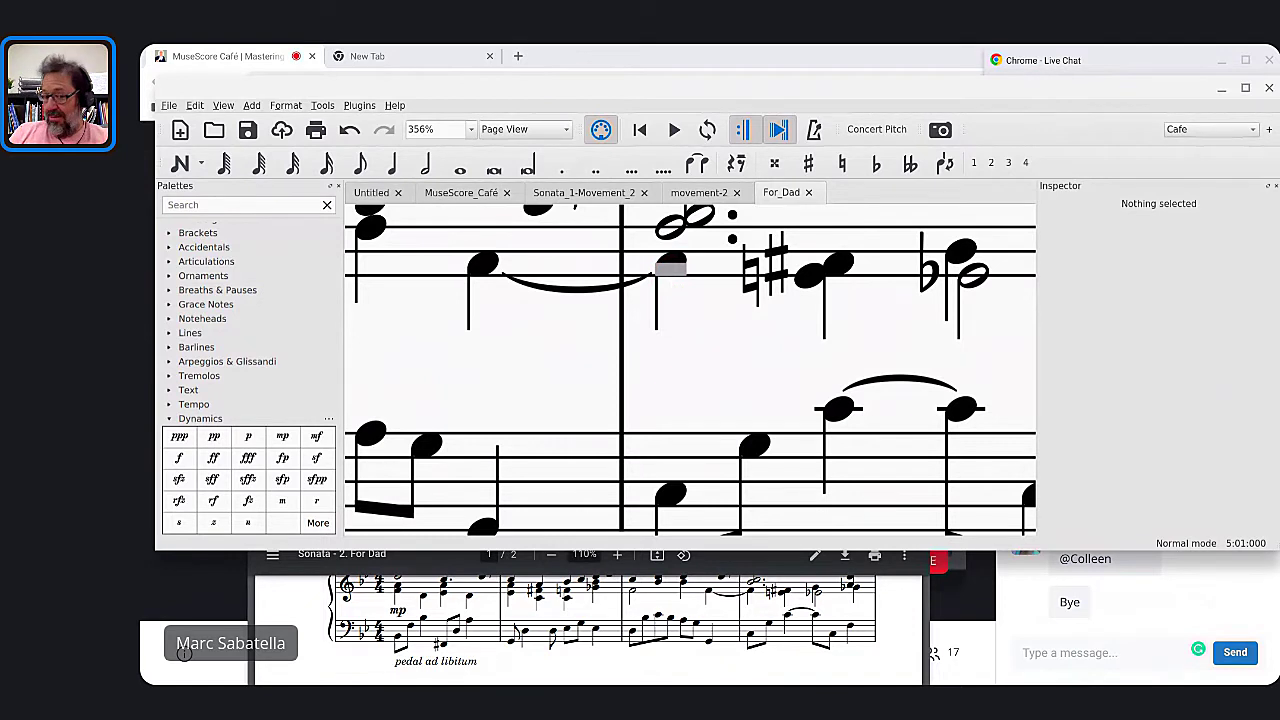
left_click(674, 268)
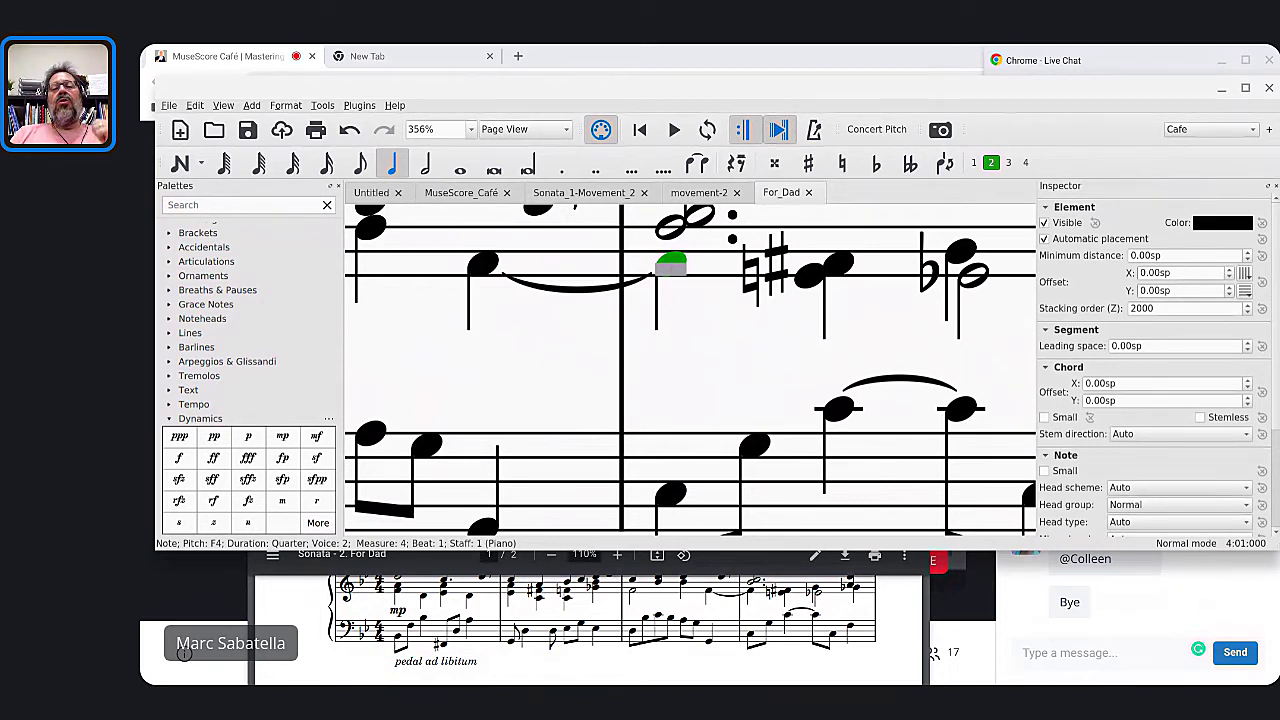
Select the F4 note in measure 4 together with the natural, sharp, upper augmentation dot and preceding eighth-note flag, and clear the selection
left_click(737, 274)
scroll(740, 282, "up", 2)
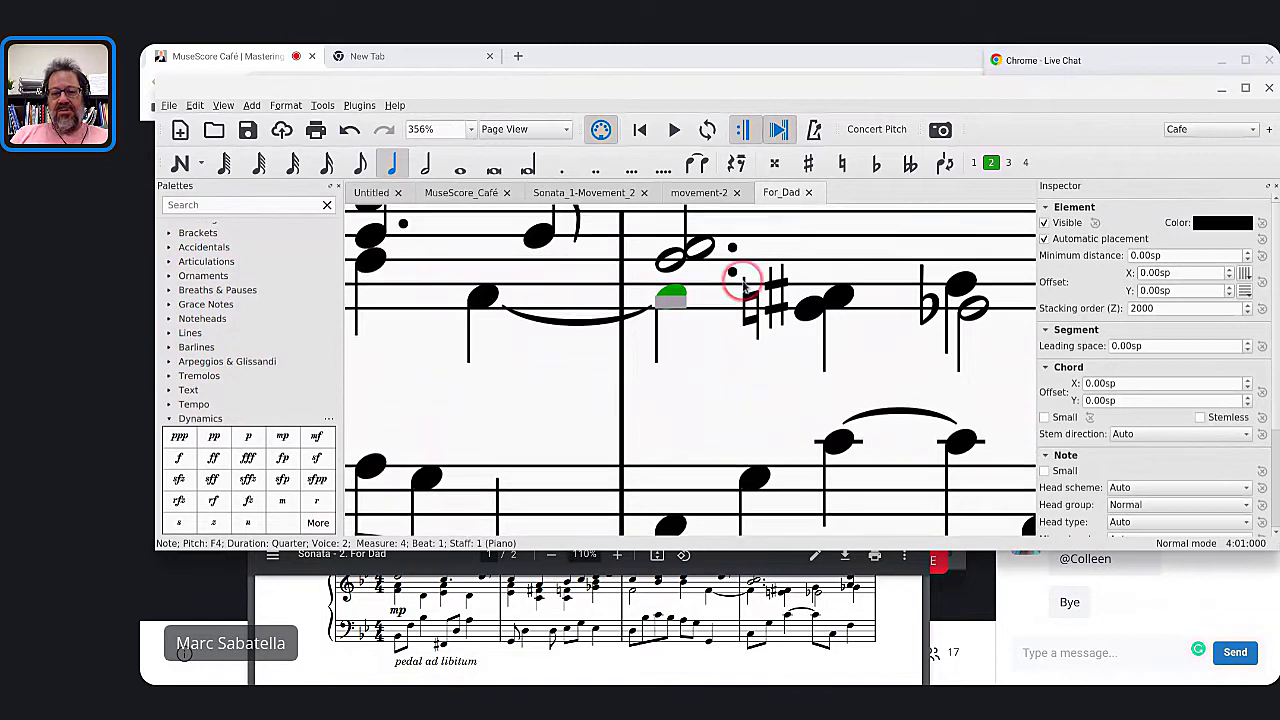
left_click(752, 372)
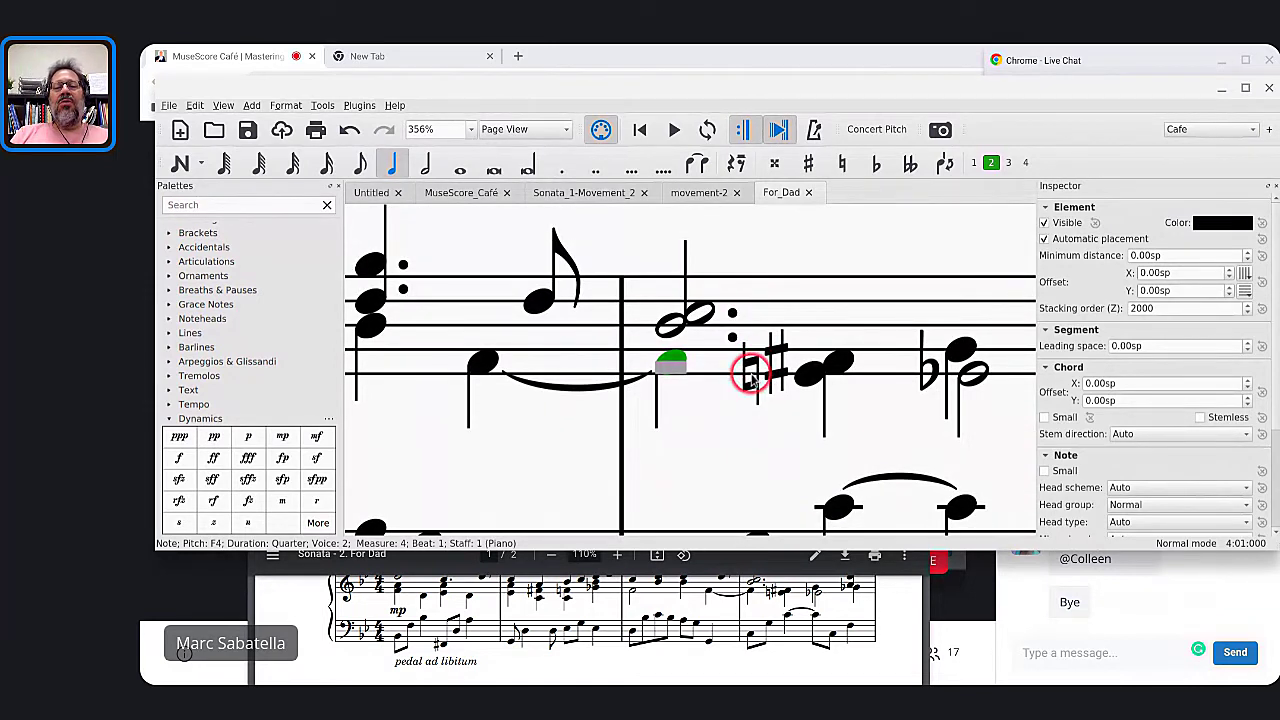
left_click(671, 357)
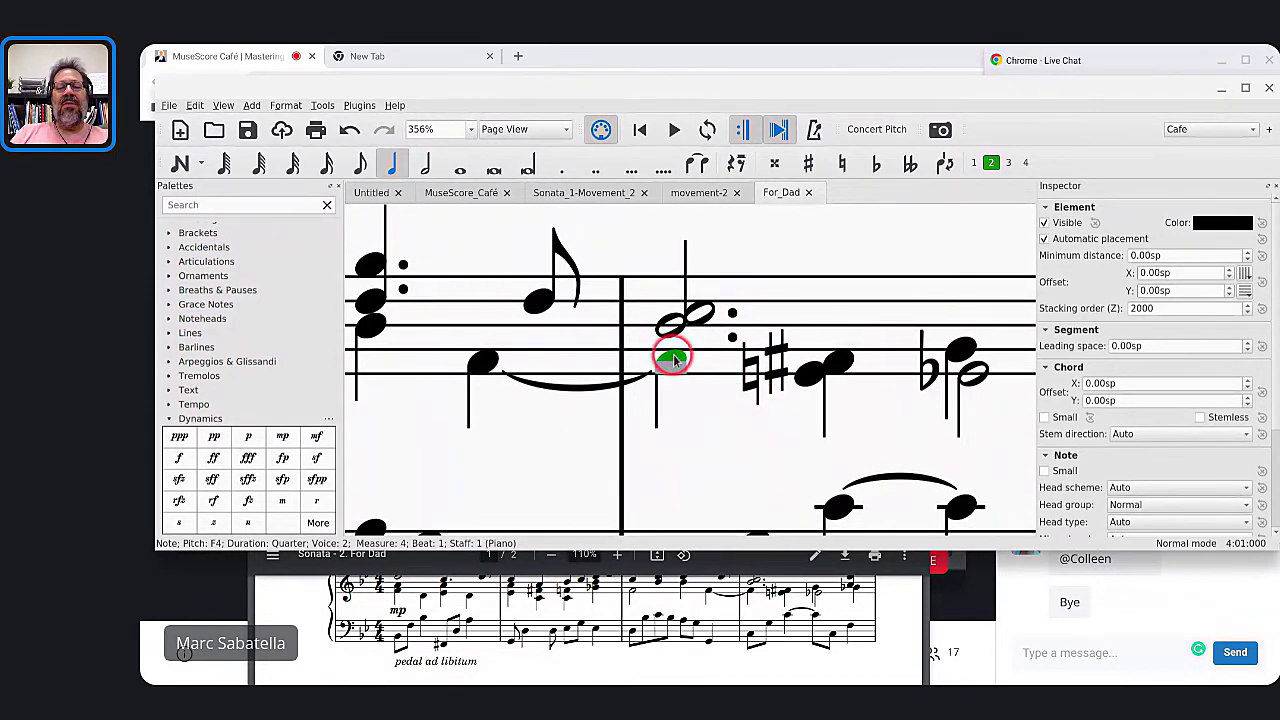
left_click(747, 390, "ctrl")
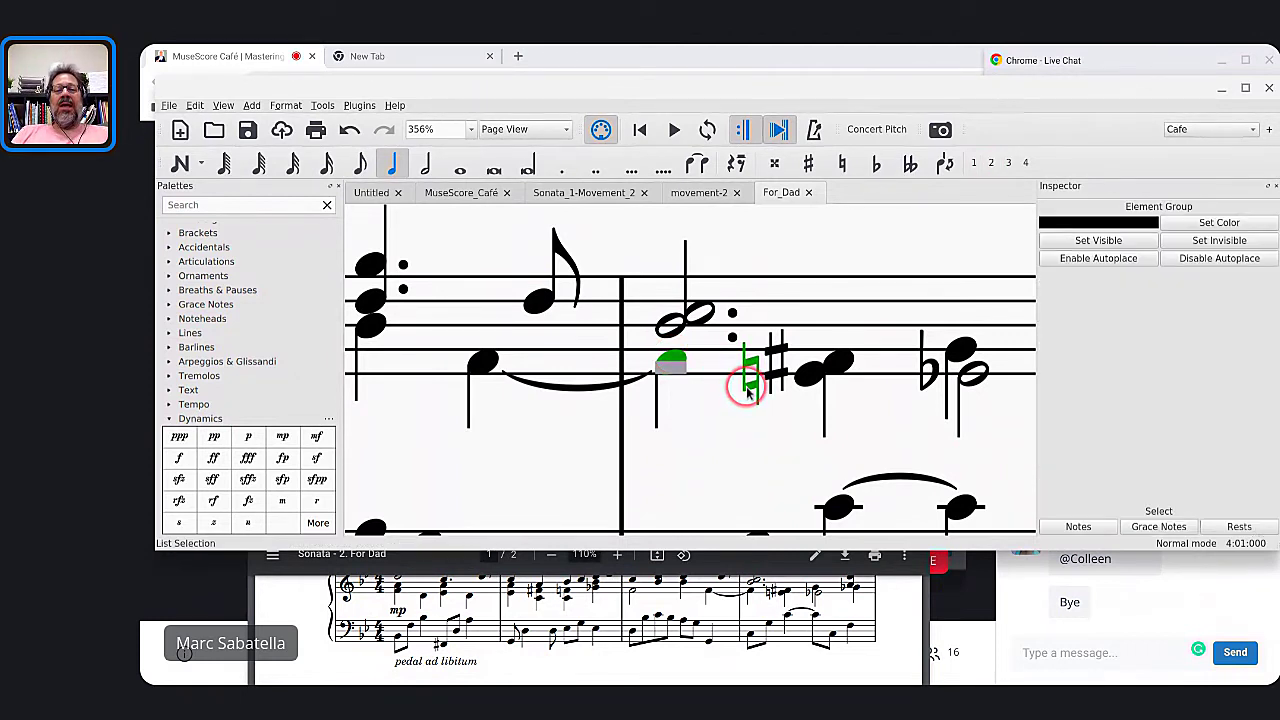
left_click(670, 362)
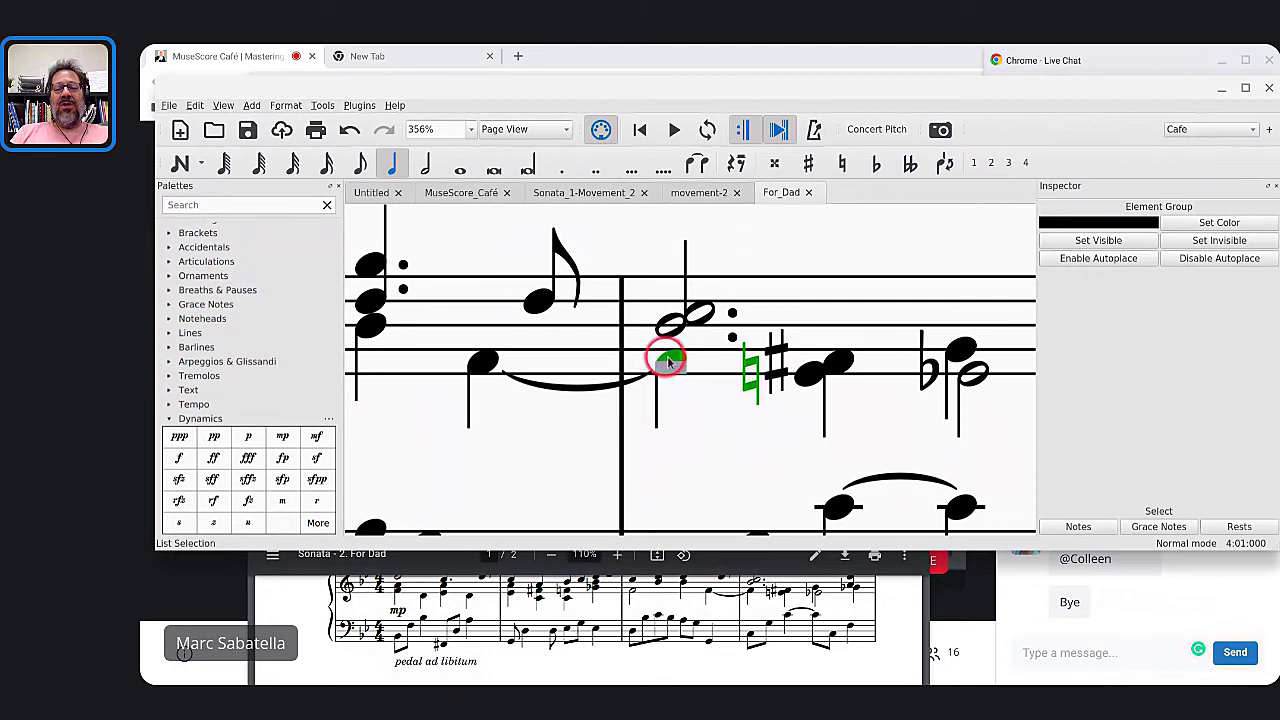
left_click_drag(670, 362, 775, 357)
left_click(719, 320)
left_click(606, 278)
left_click(572, 268)
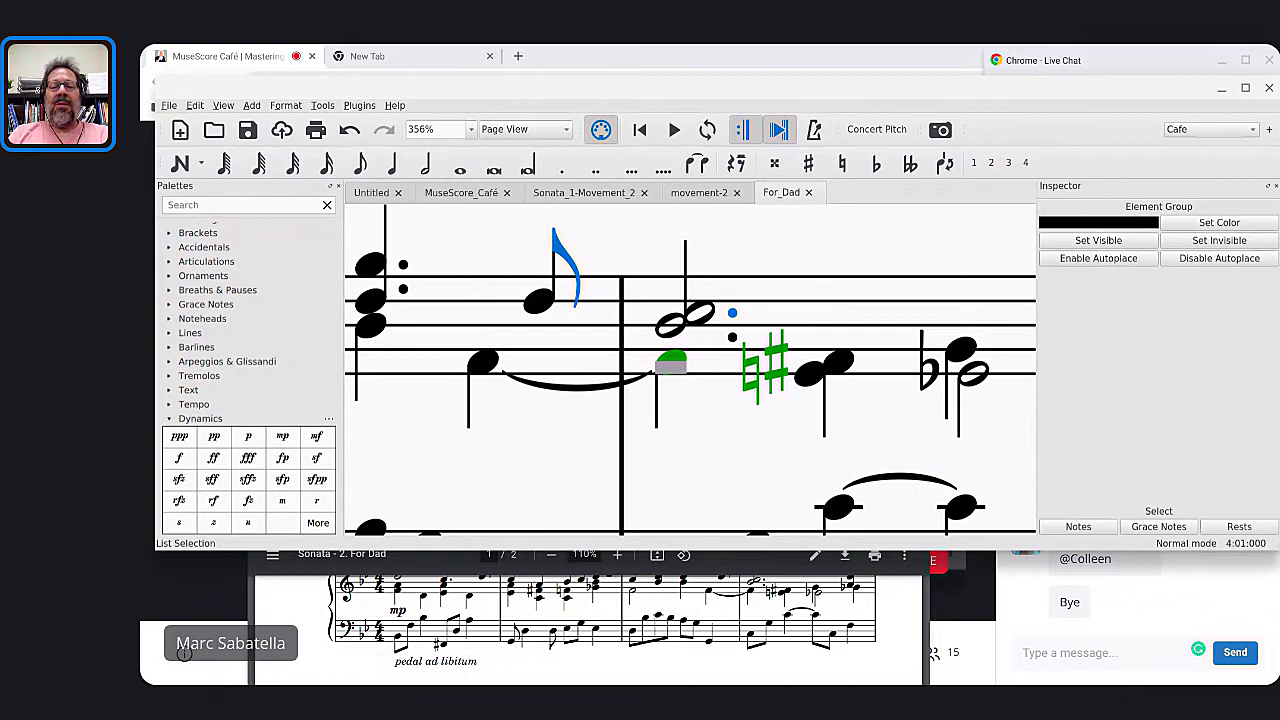
key("Escape")
key("Escape")
key("Escape")
Select the F4 note on beat 1, extend to all of measure 4 in the upper staff, and clear the selection
left_click(674, 358)
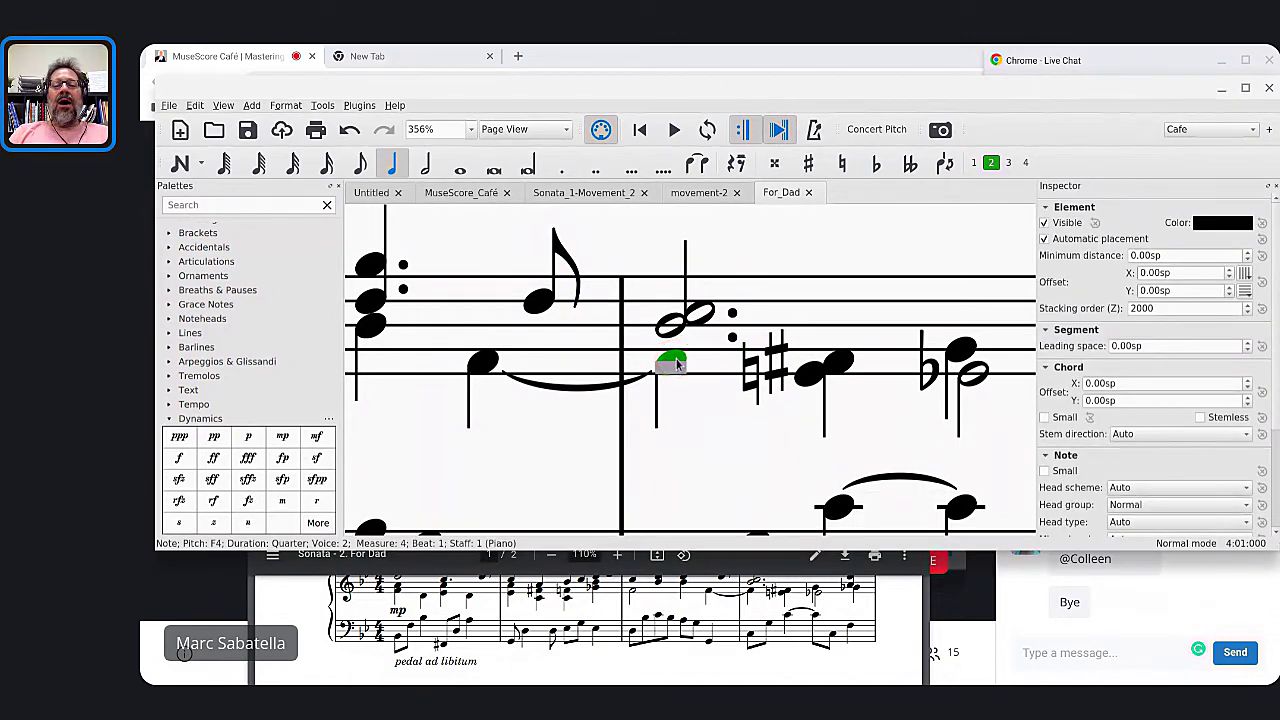
left_click(776, 302)
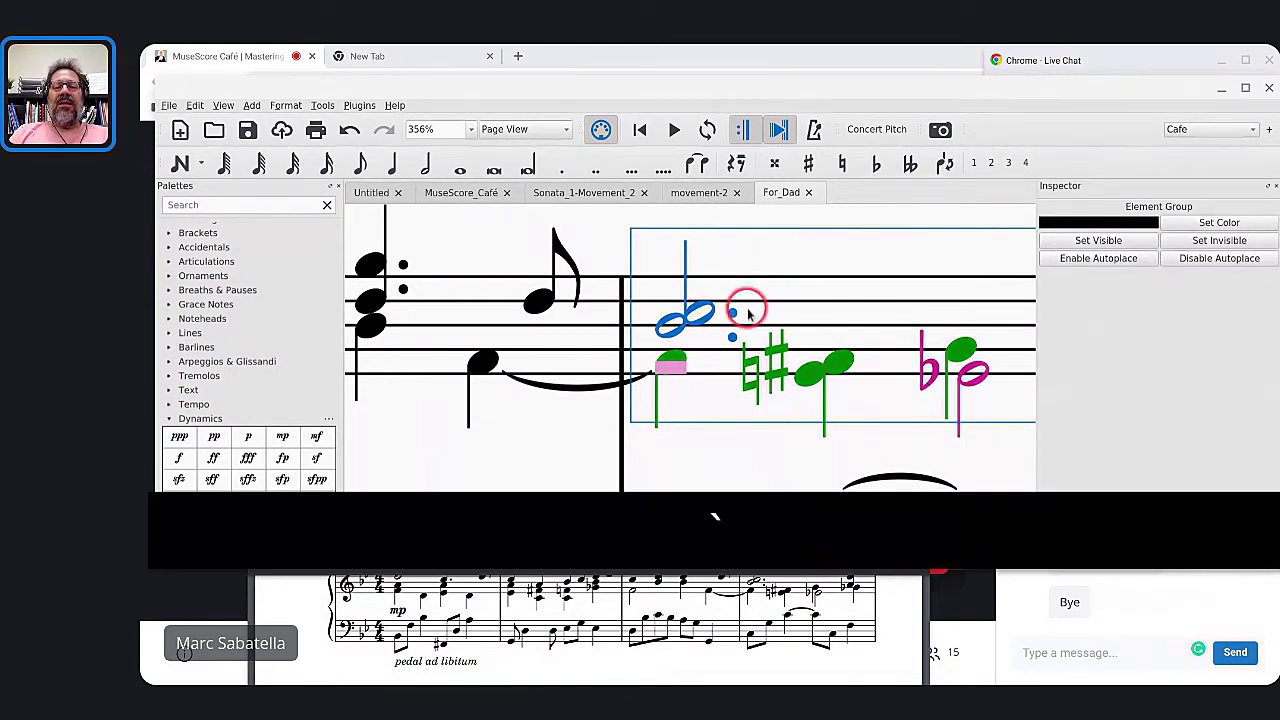
key("Escape")
key("Escape")
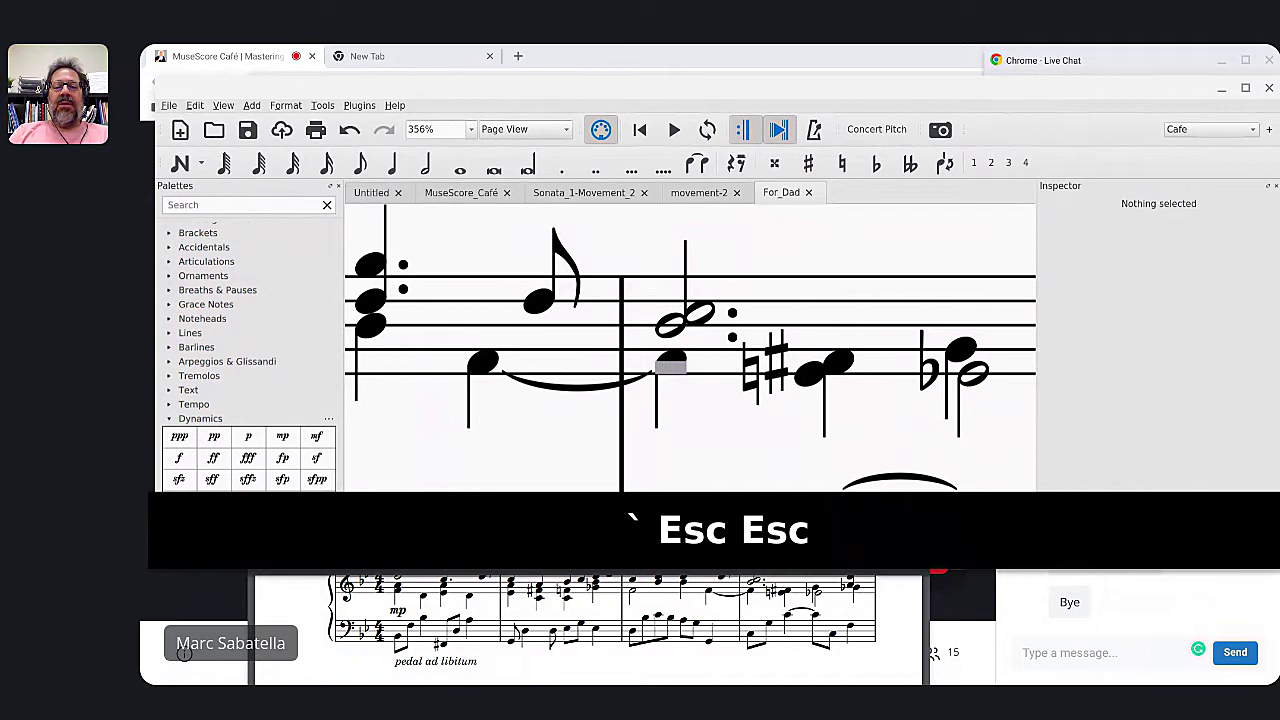
Toggle the selection of the beat 2 sharp in measure 4, and add and remove the adjacent natural from the selection
left_click(777, 368)
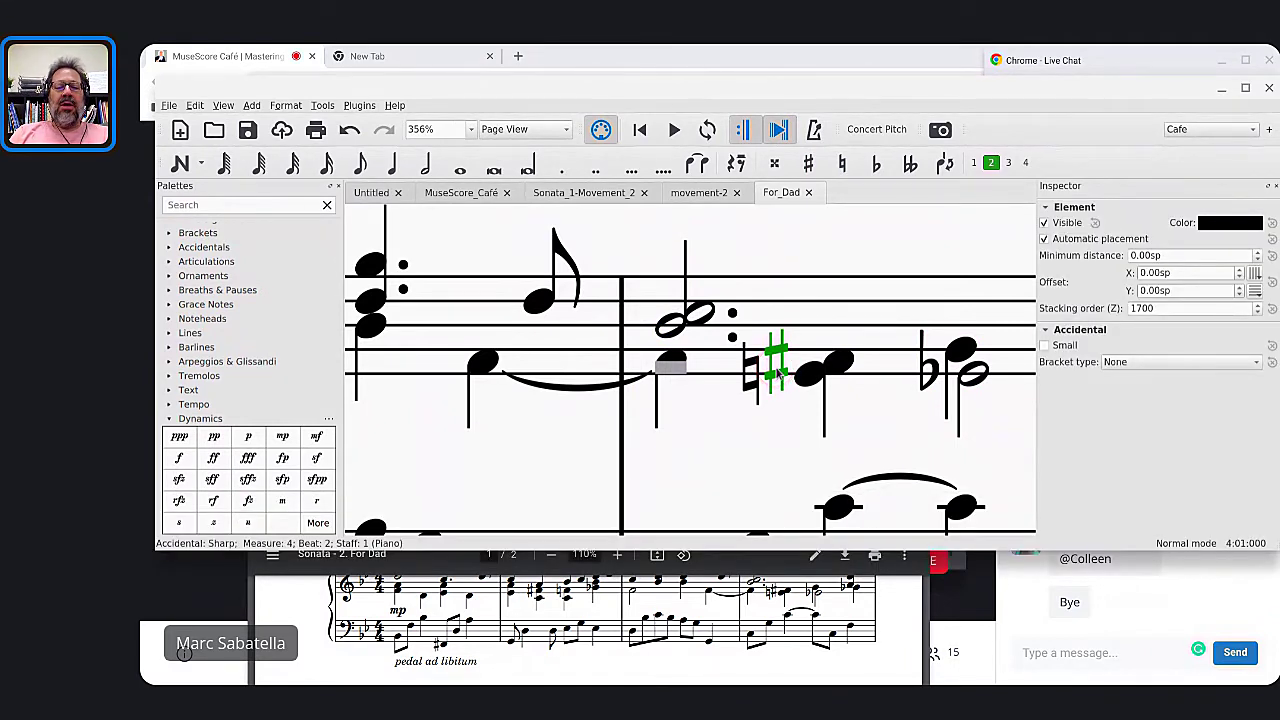
left_click(778, 372)
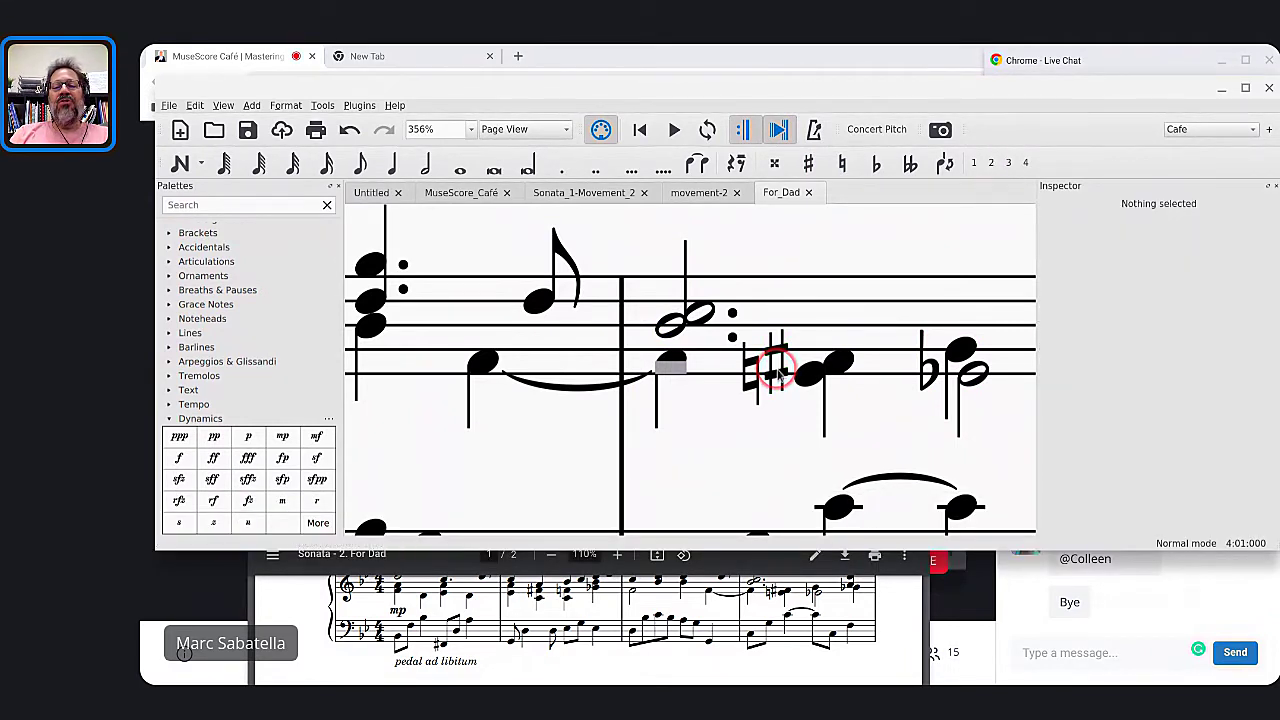
left_click(778, 372)
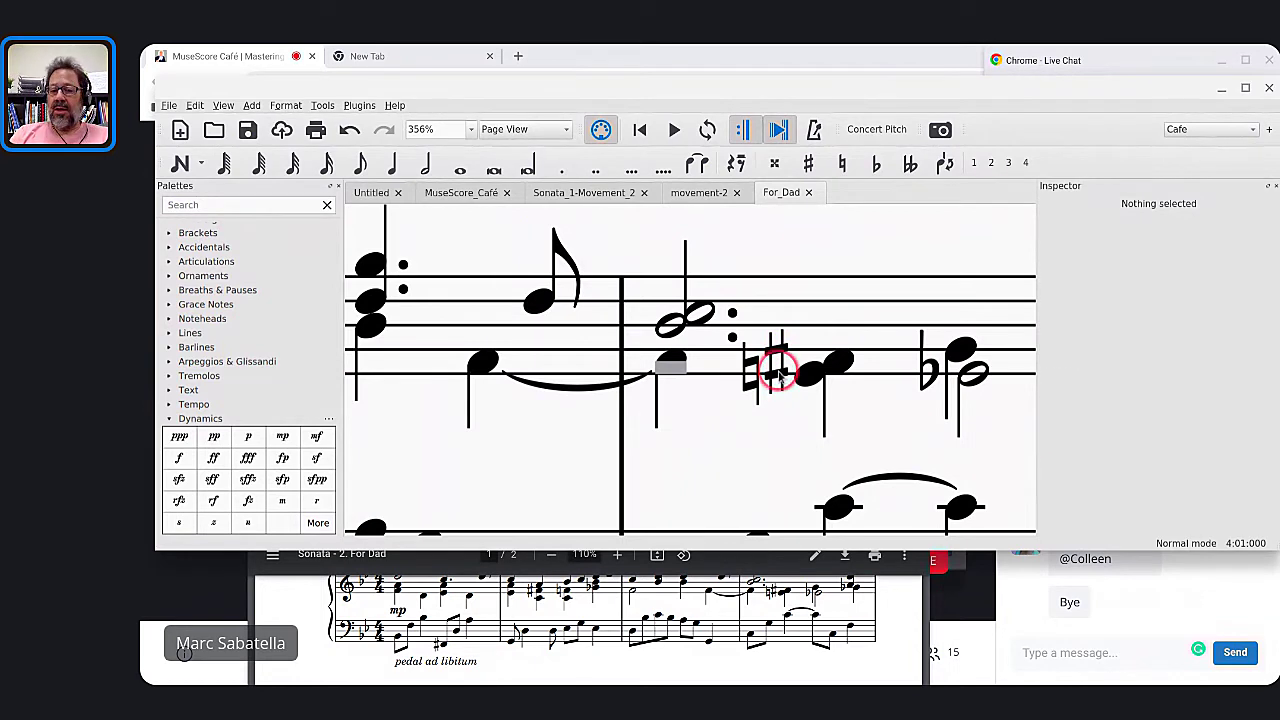
left_click(779, 374)
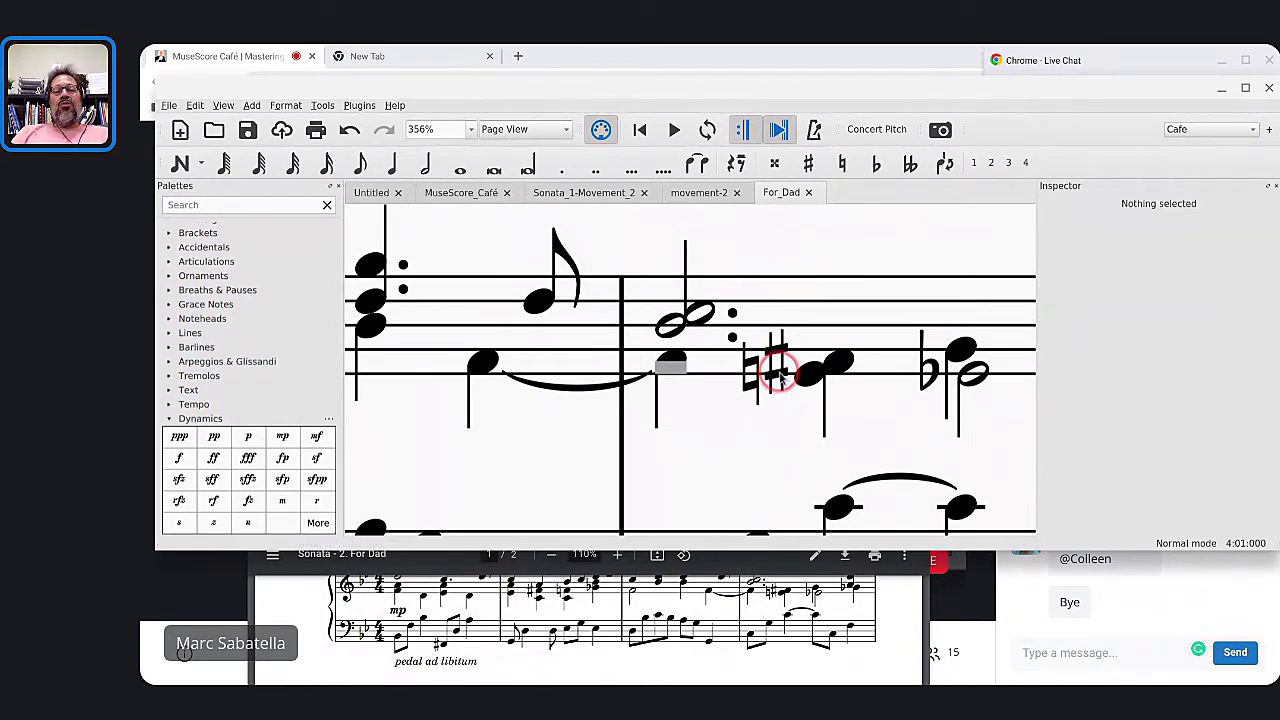
left_click(779, 374)
left_click(750, 385, "ctrl")
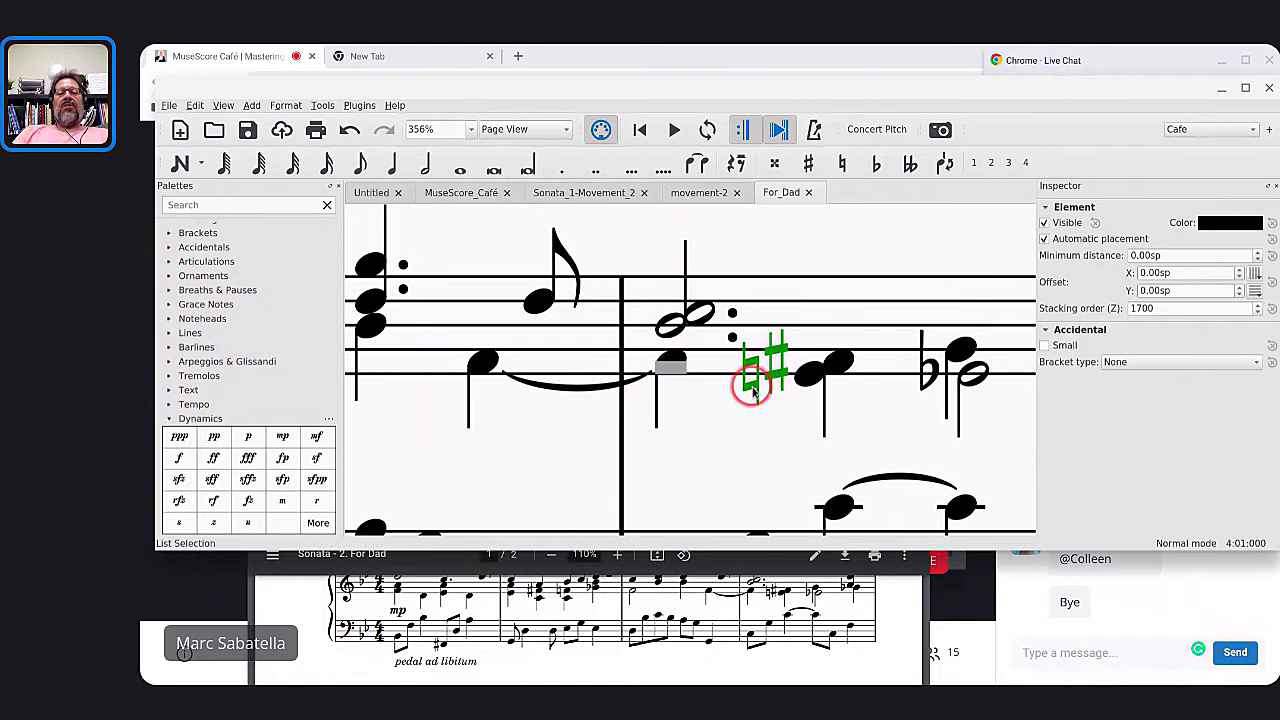
left_click(752, 388, "ctrl")
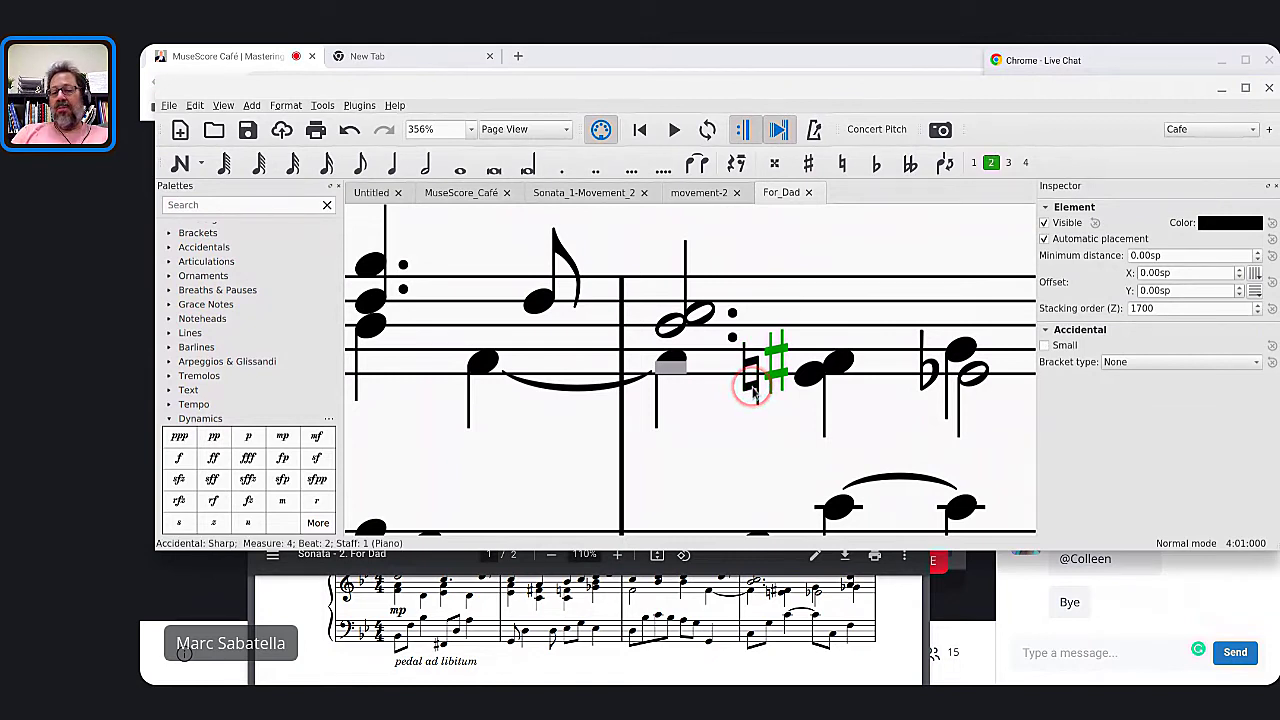
left_click(752, 388, "ctrl")
Cycle the selection between the overlapping F4 note and the invisible voice 4 half rest on beat 1 of measure 4, ending on the rest
left_click(671, 366)
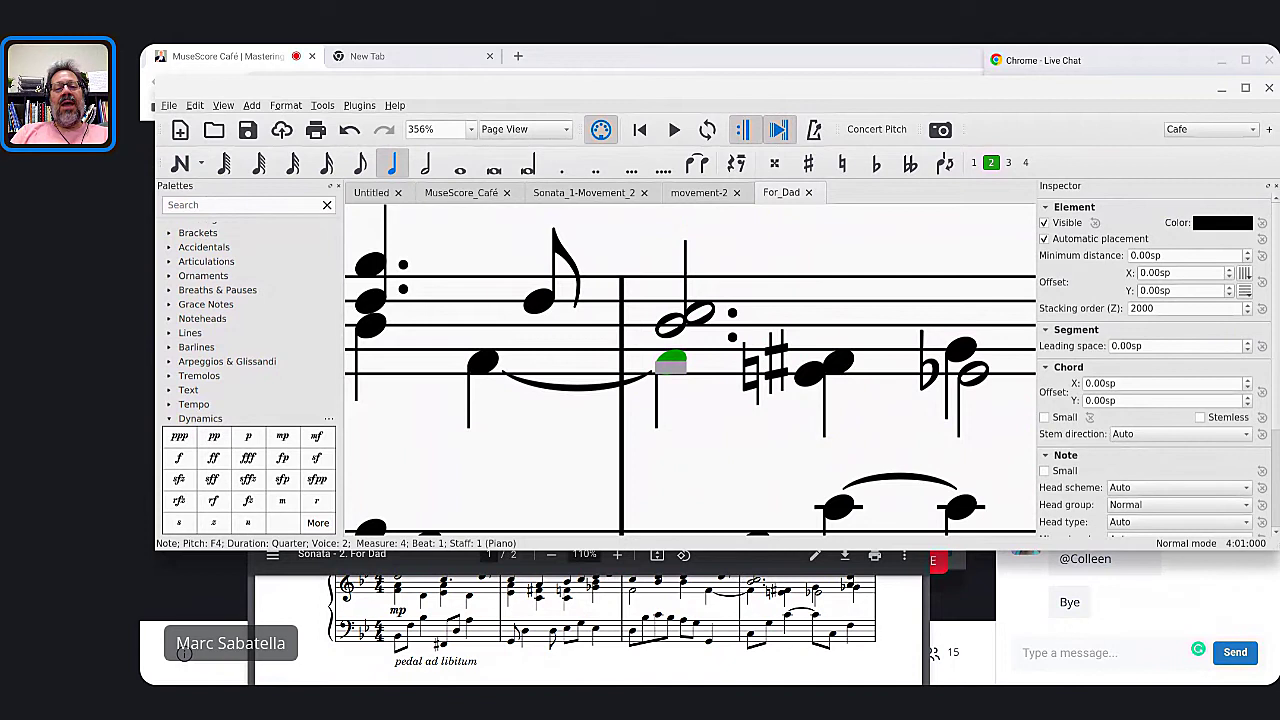
left_click(671, 366)
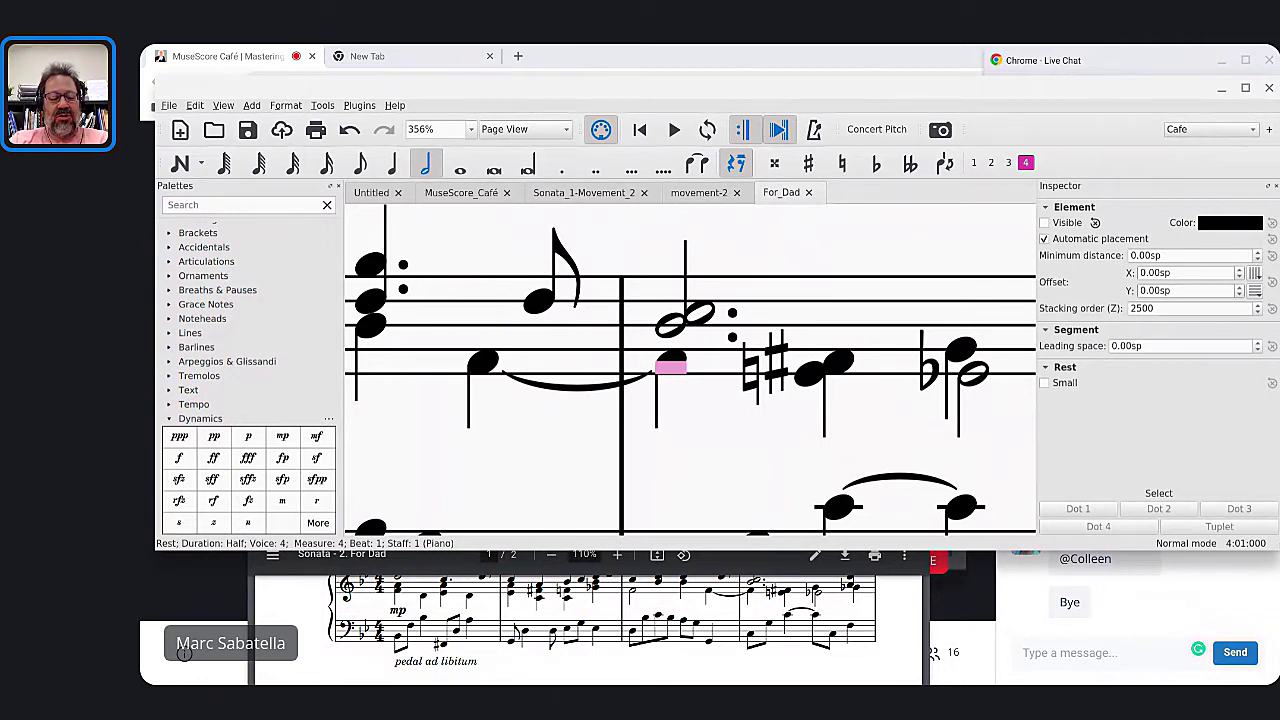
left_click(672, 370)
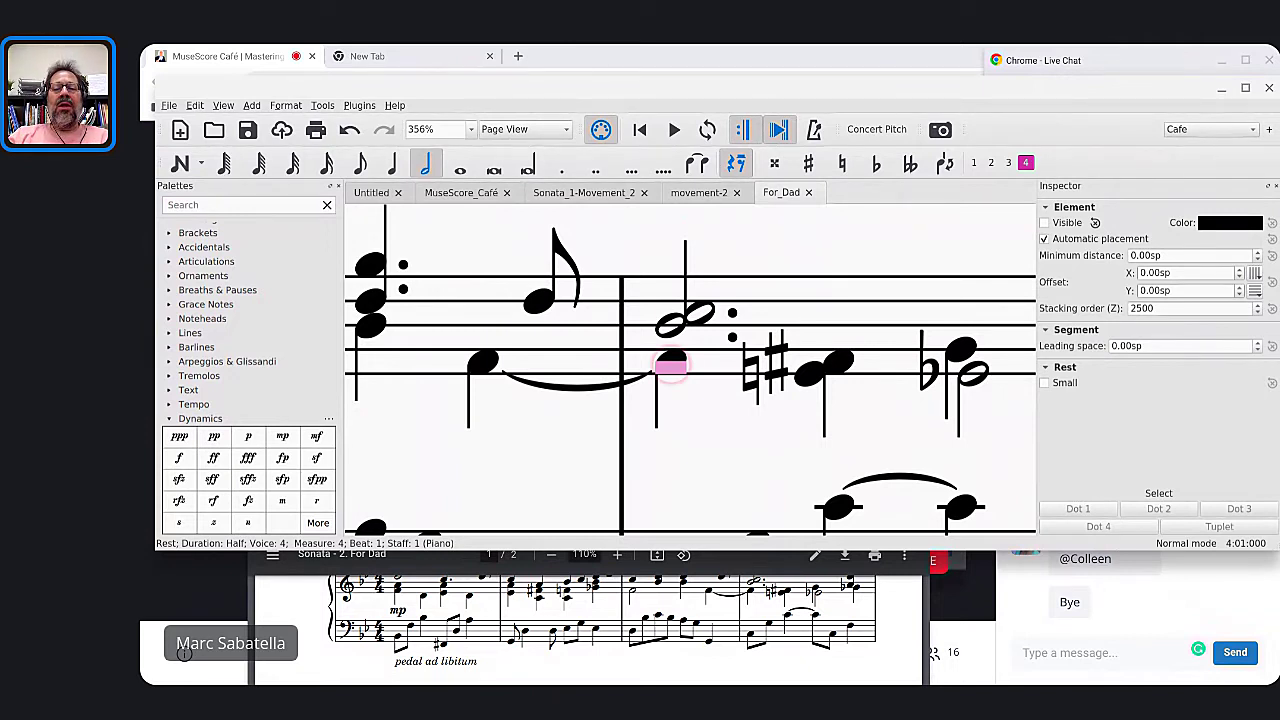
left_click(673, 368)
left_click(673, 370)
left_click(673, 370)
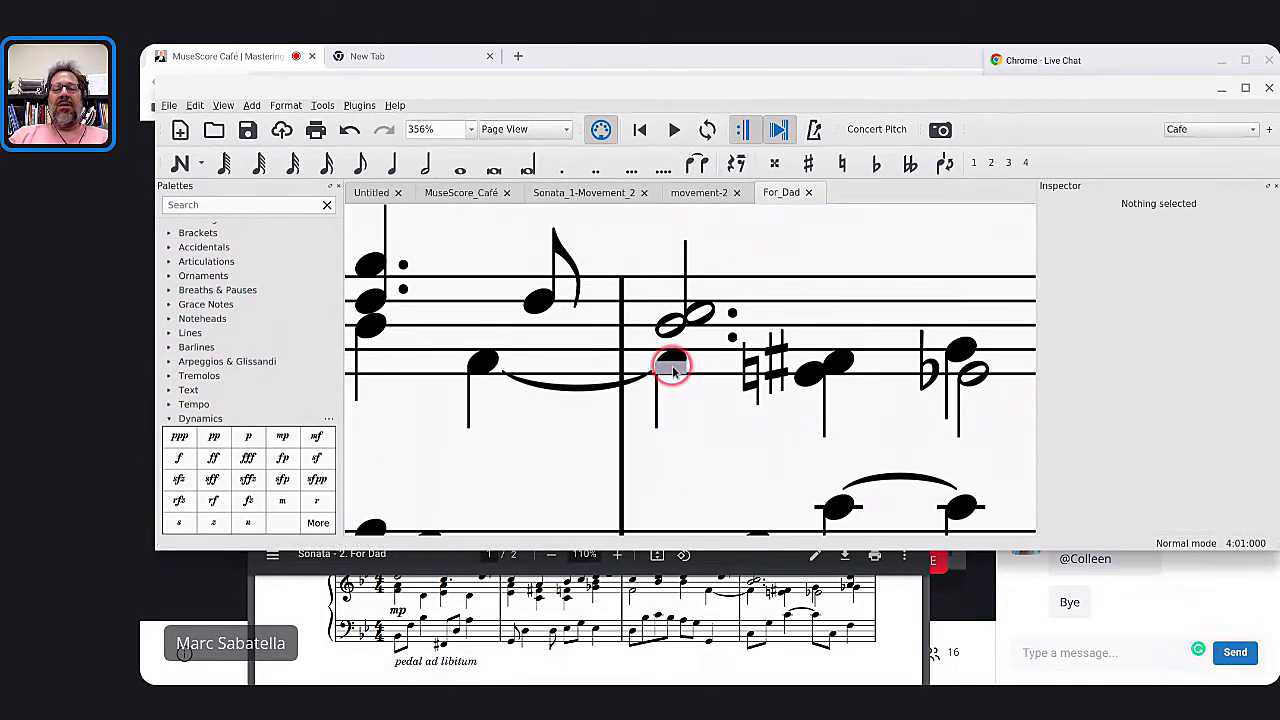
left_click(673, 370)
left_click(673, 370)
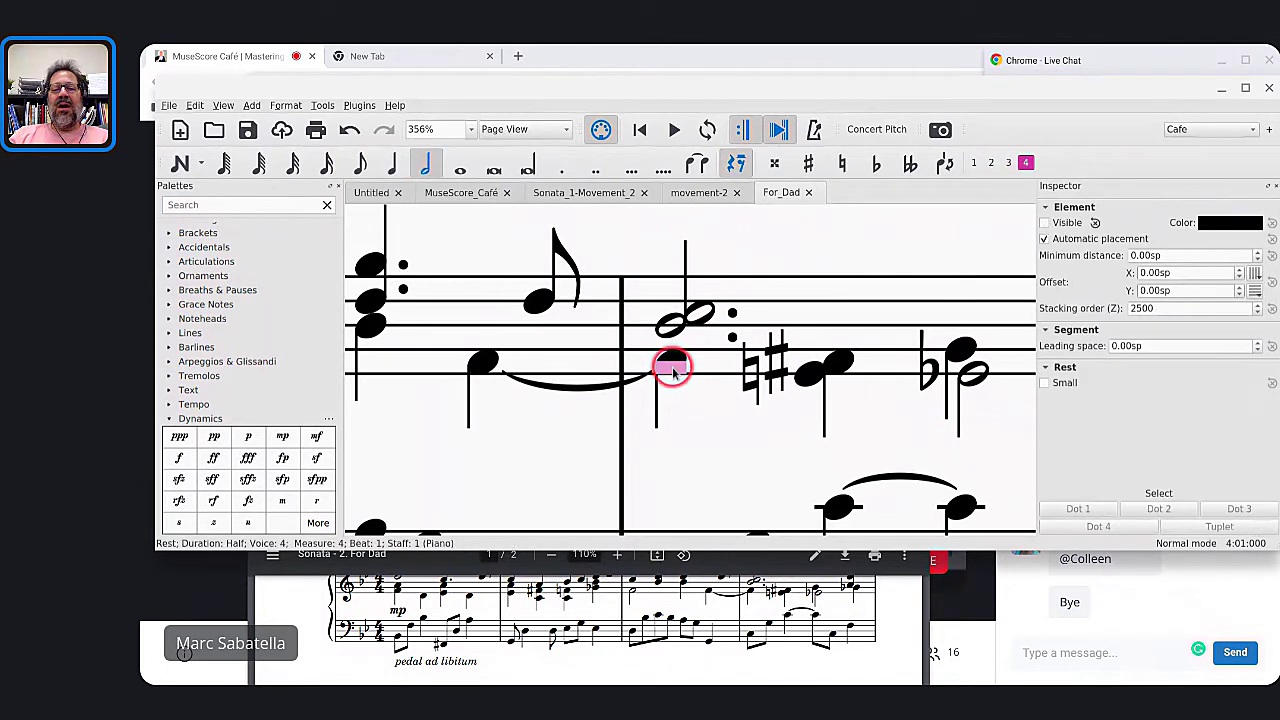
left_click(673, 370)
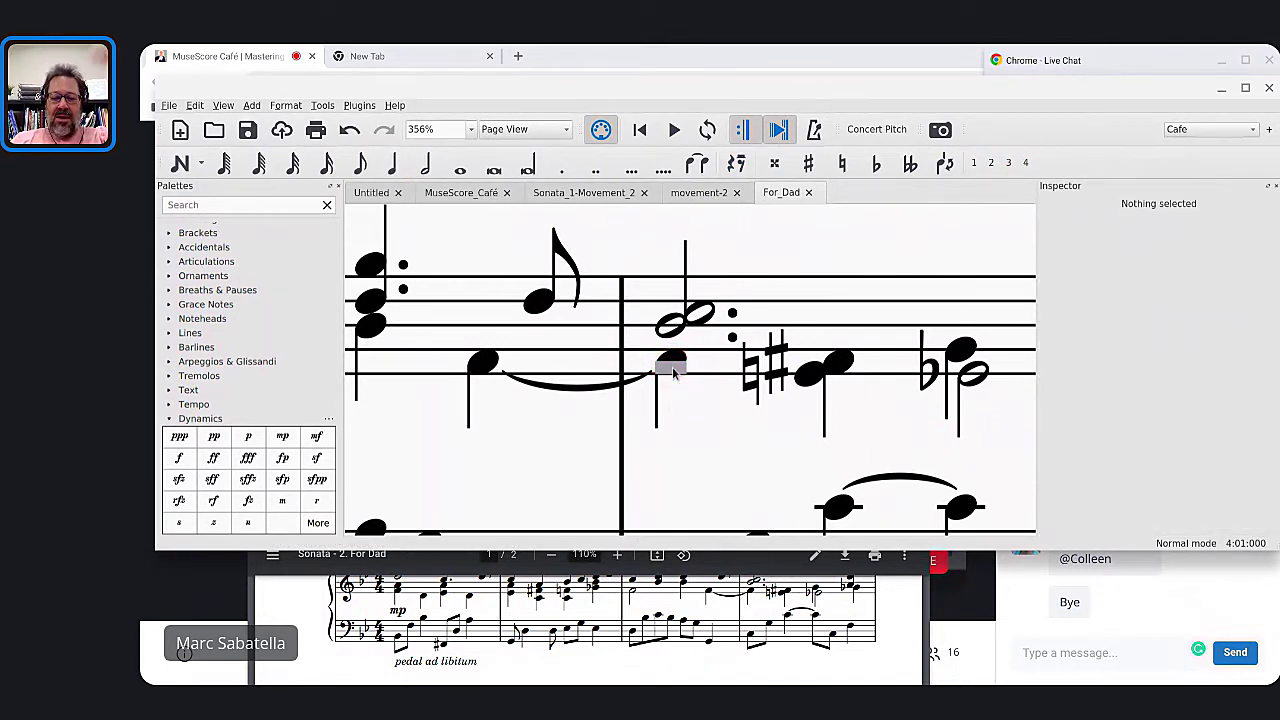
left_click(673, 368)
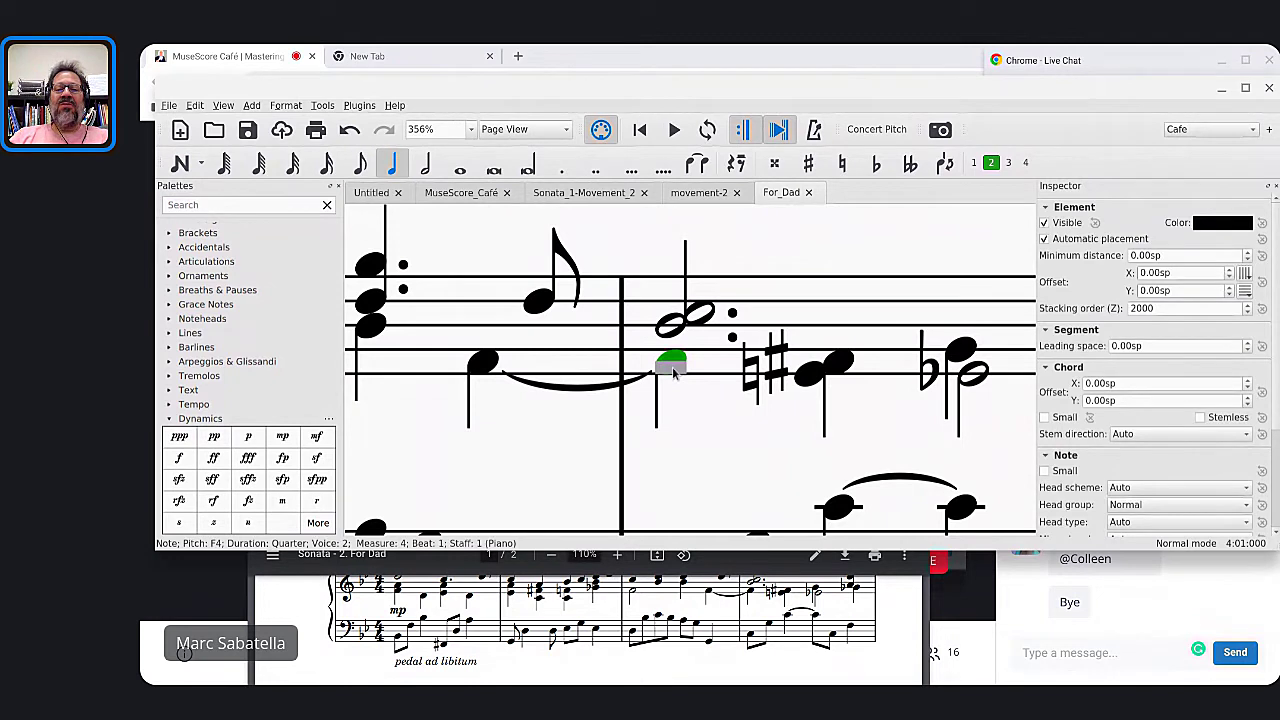
left_click(673, 370)
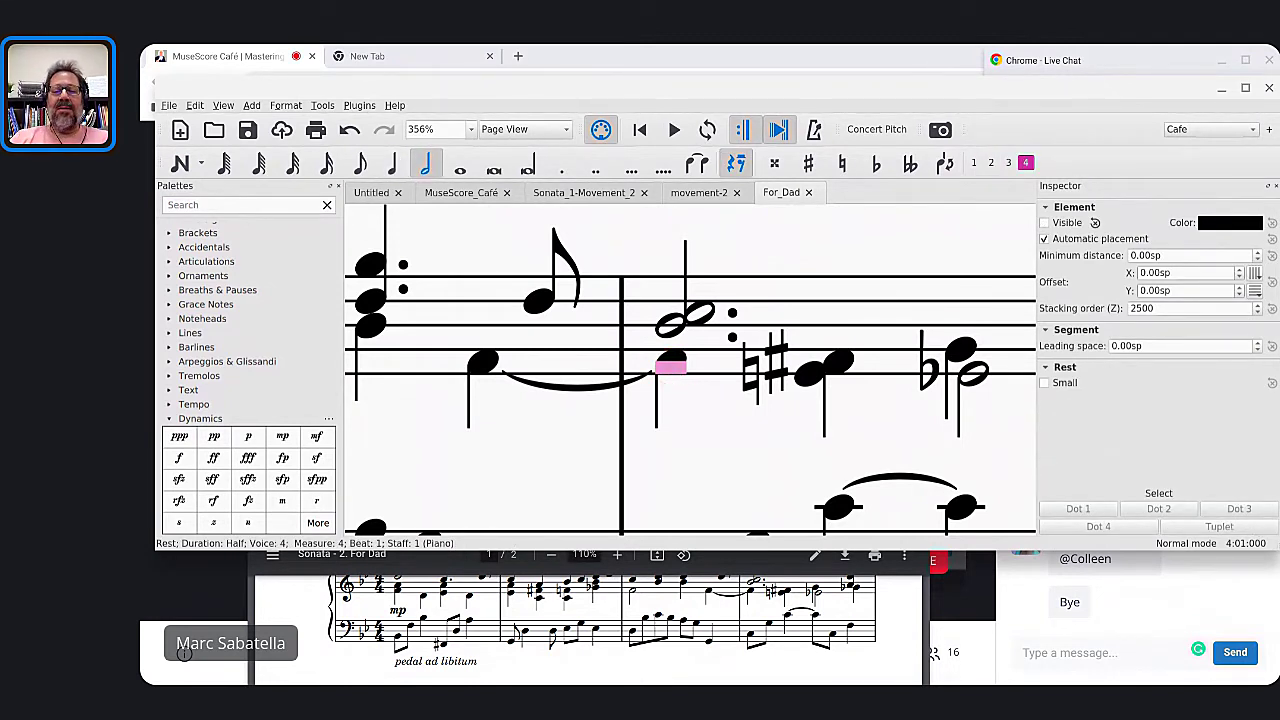
Clear the selection of the invisible rest and bring measures 2 to 4 of the score into view
scroll(670, 368, "down", 5)
left_click(616, 394)
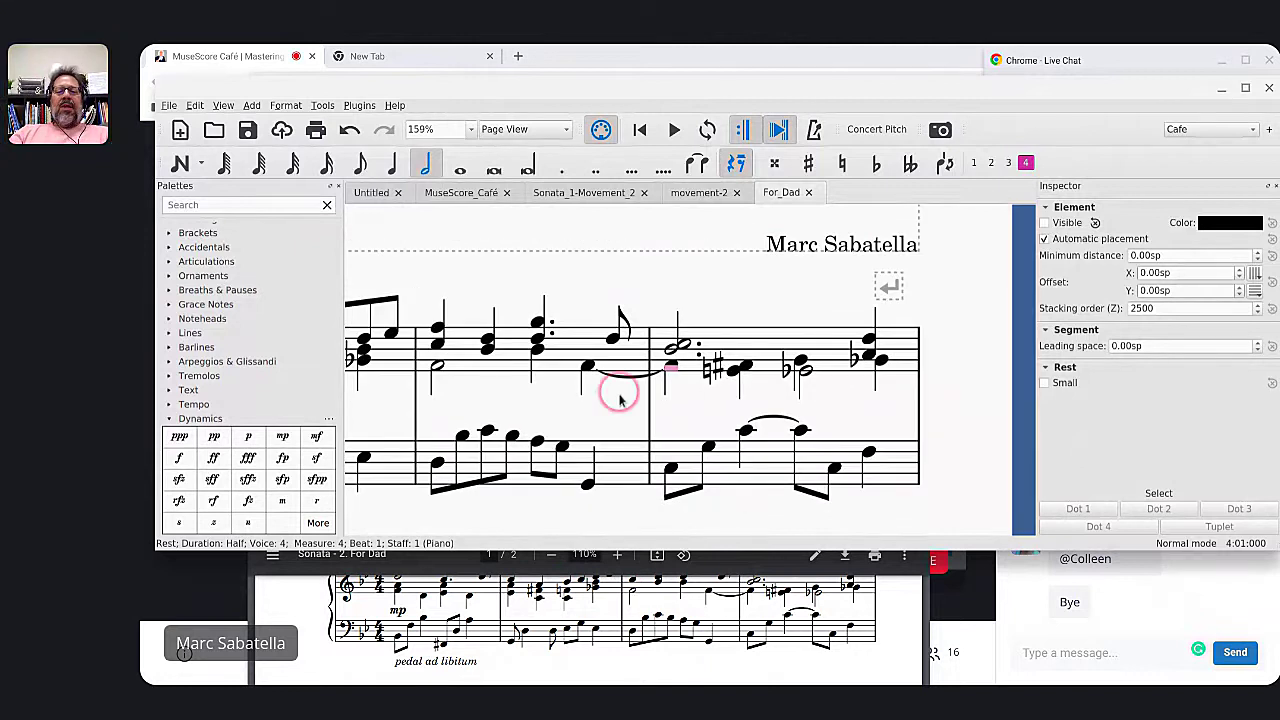
scroll(617, 405, "down", 1)
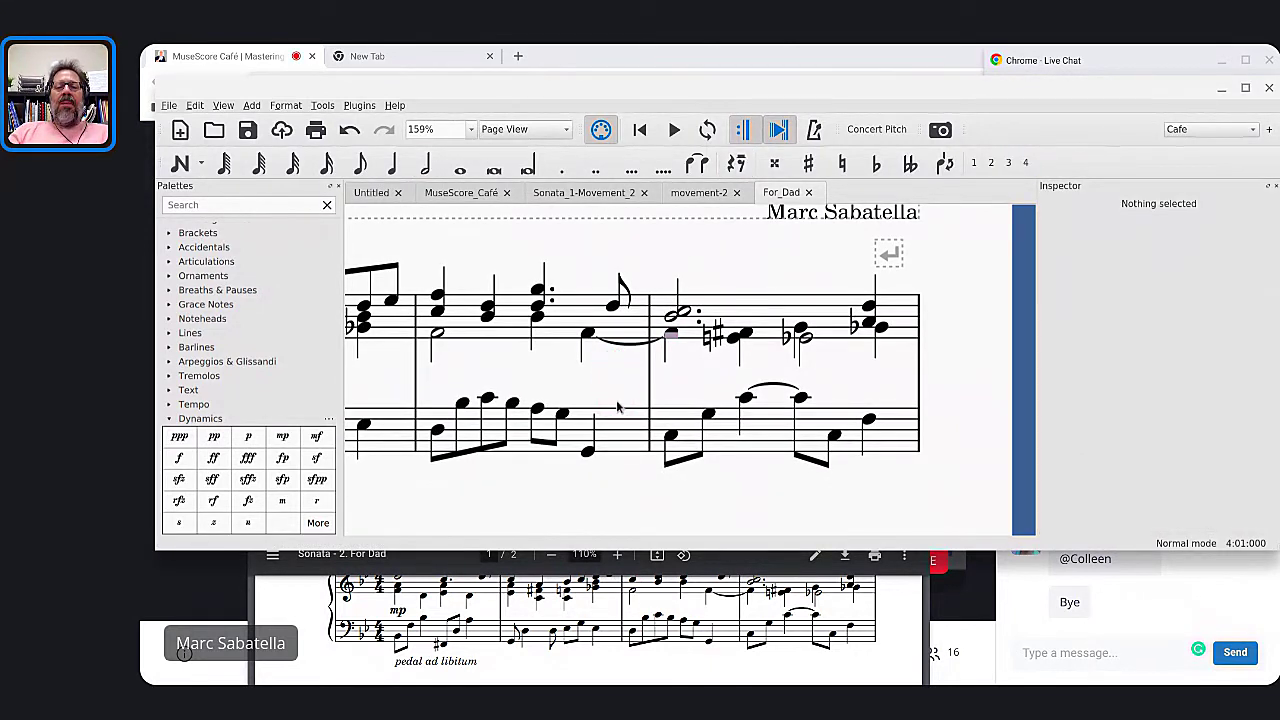
left_click(746, 327)
left_click(637, 382)
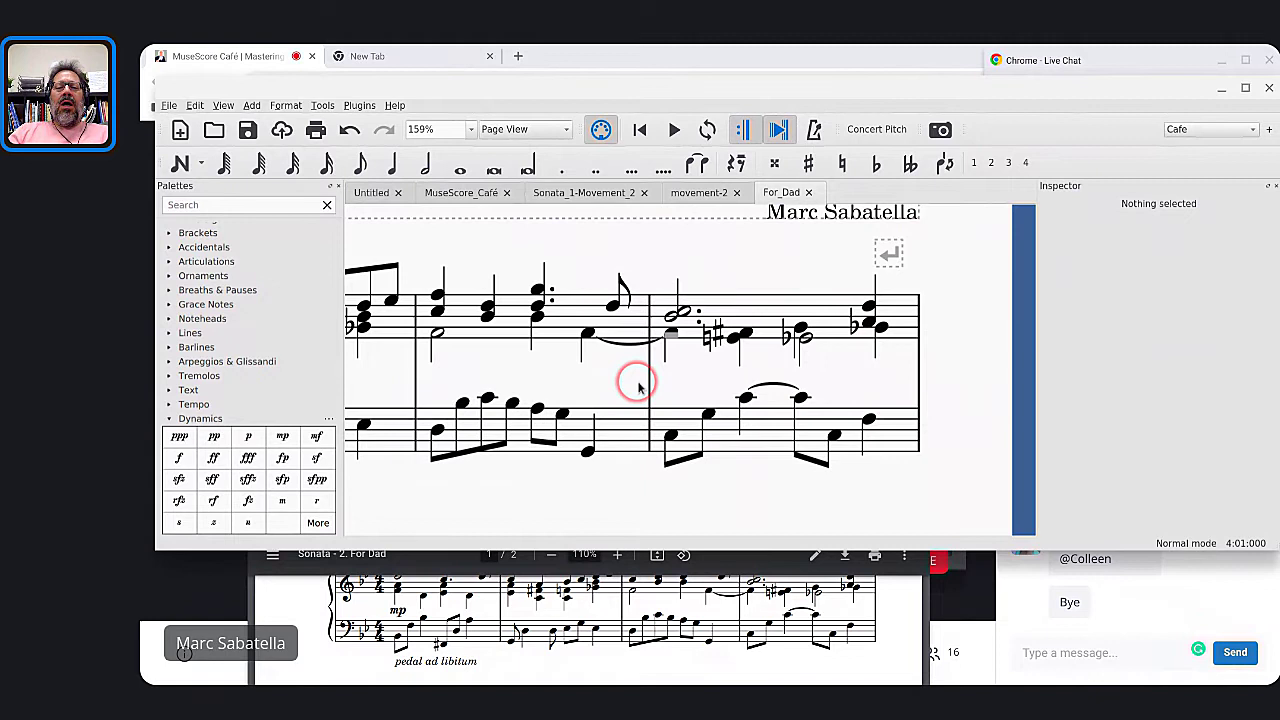
scroll(637, 382, "down", 2)
scroll(637, 382, "left", 3)
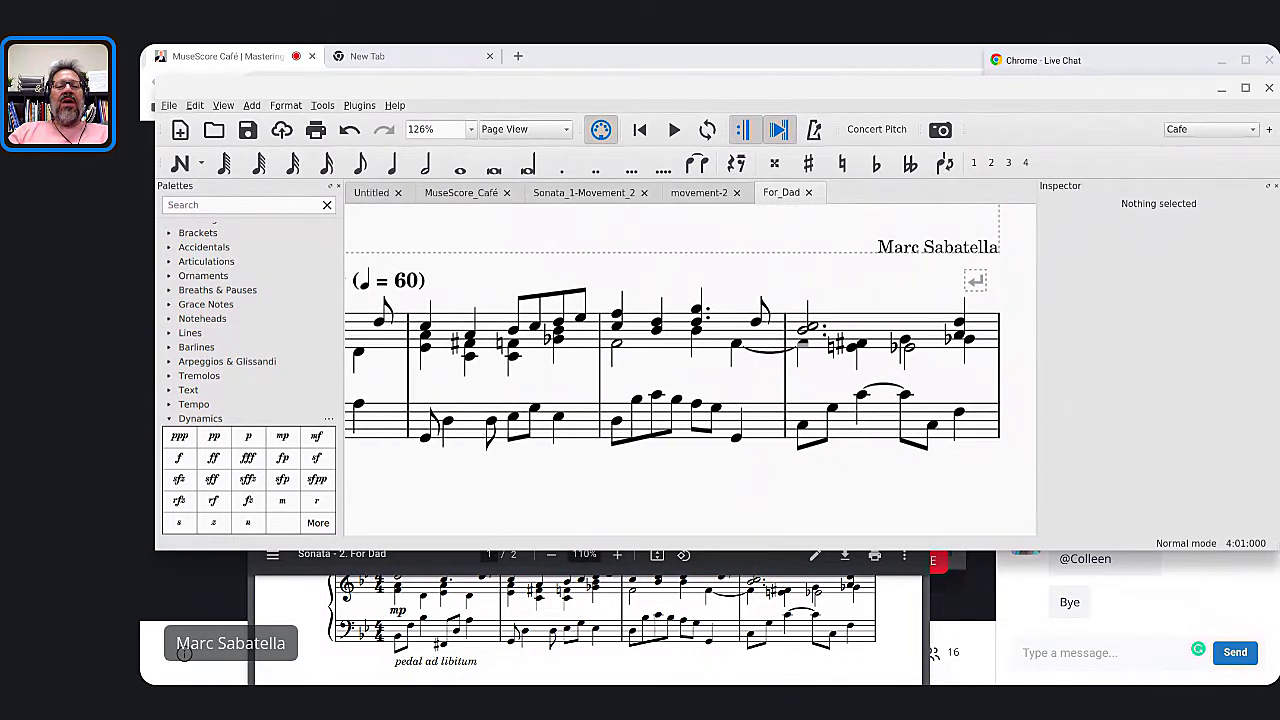
Turn off the display of invisible elements in the score
left_click(195, 106)
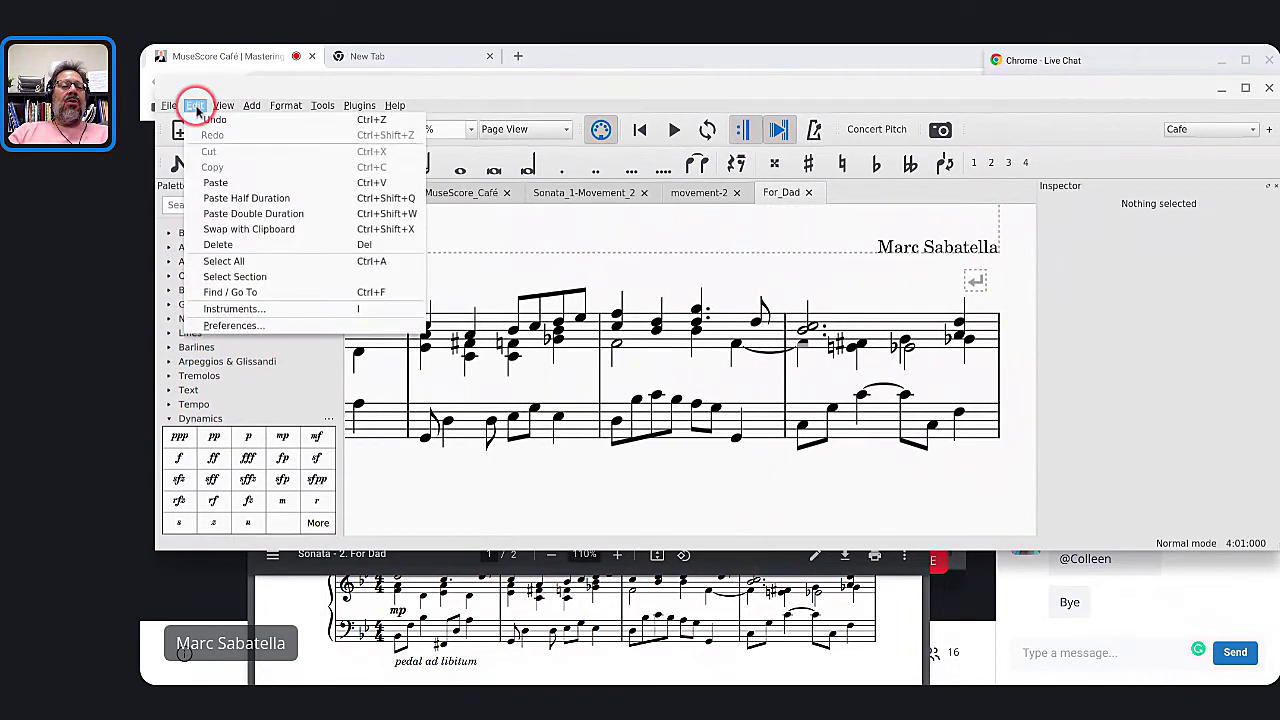
left_click(222, 106)
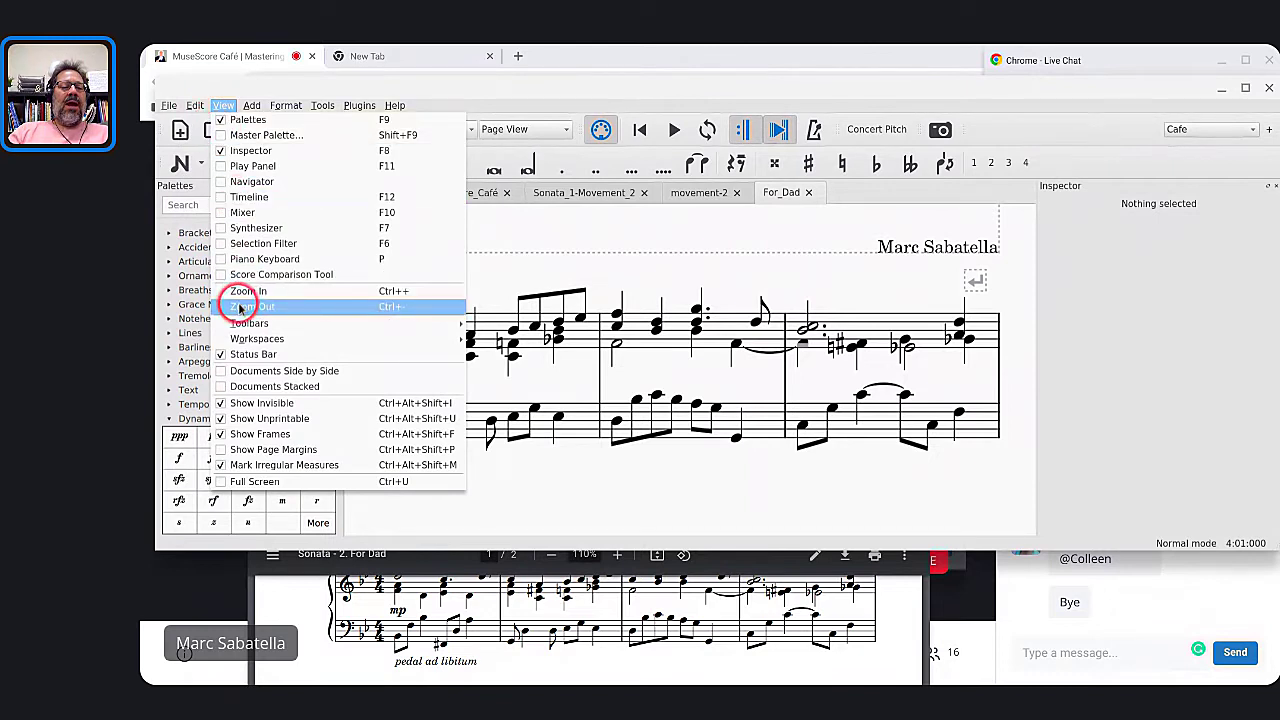
left_click(214, 401)
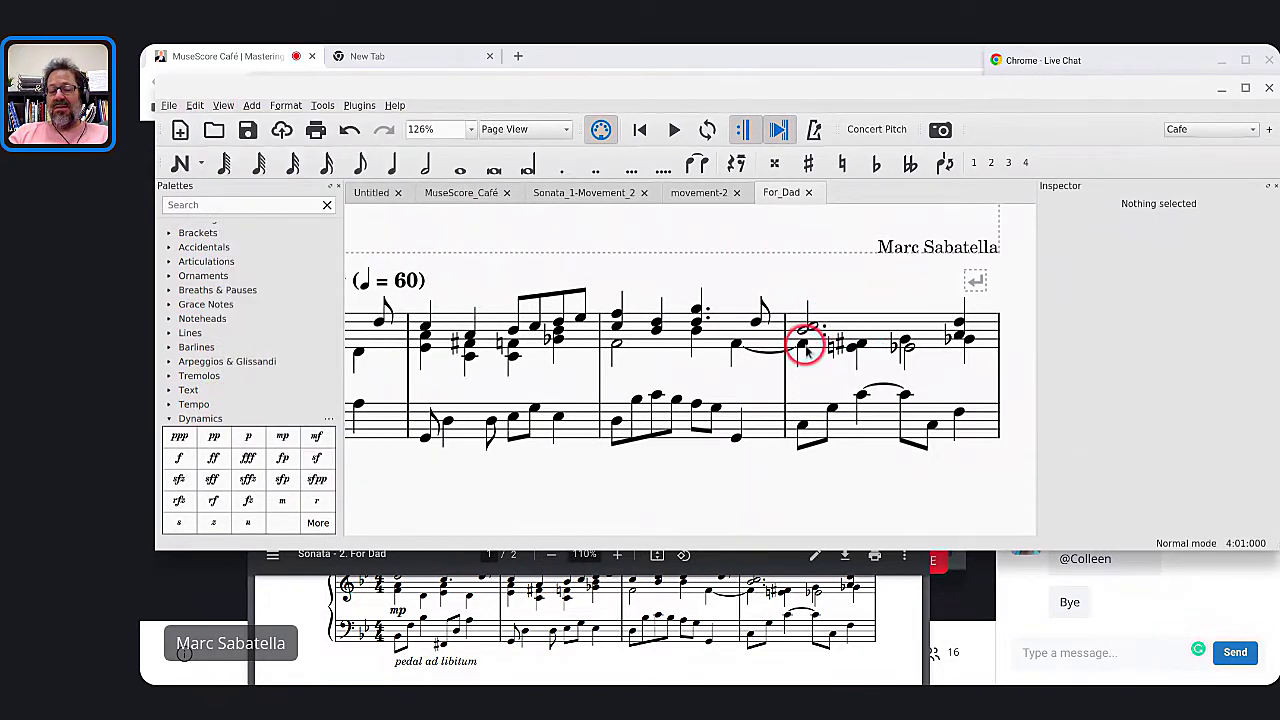
Turn the display of invisible elements on again and save the score
left_click(195, 105)
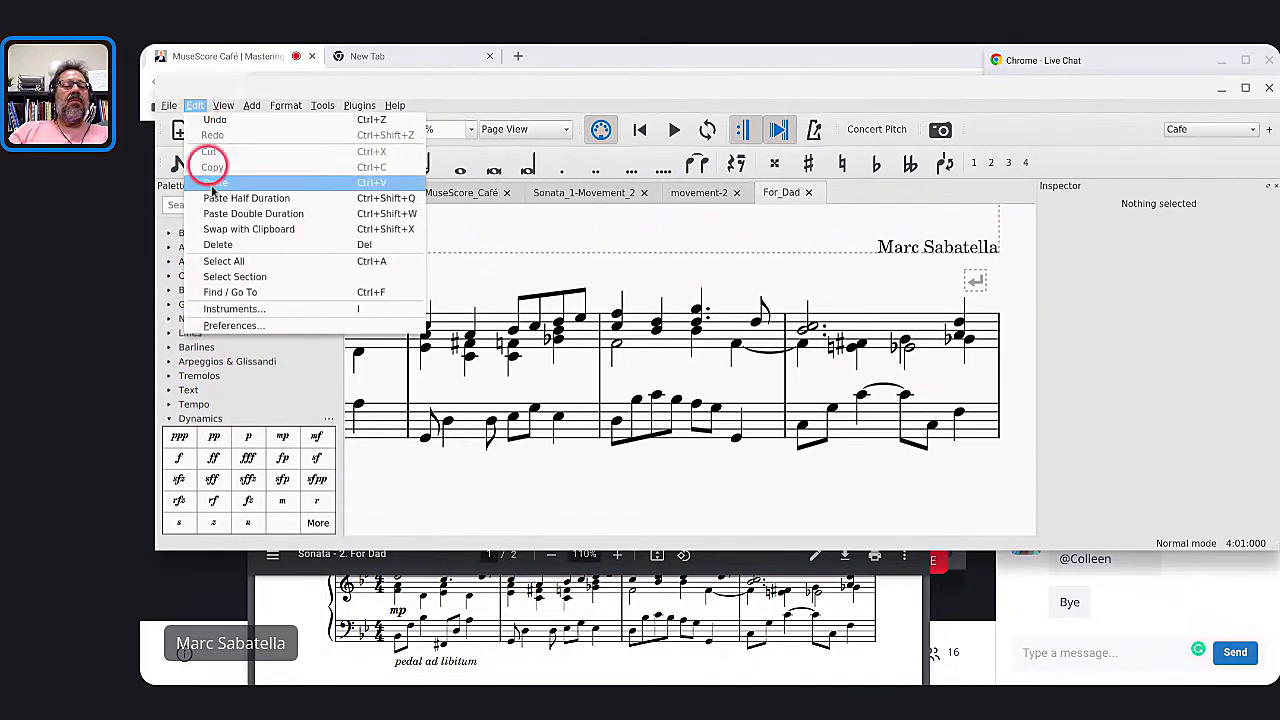
mouse_move(224, 108)
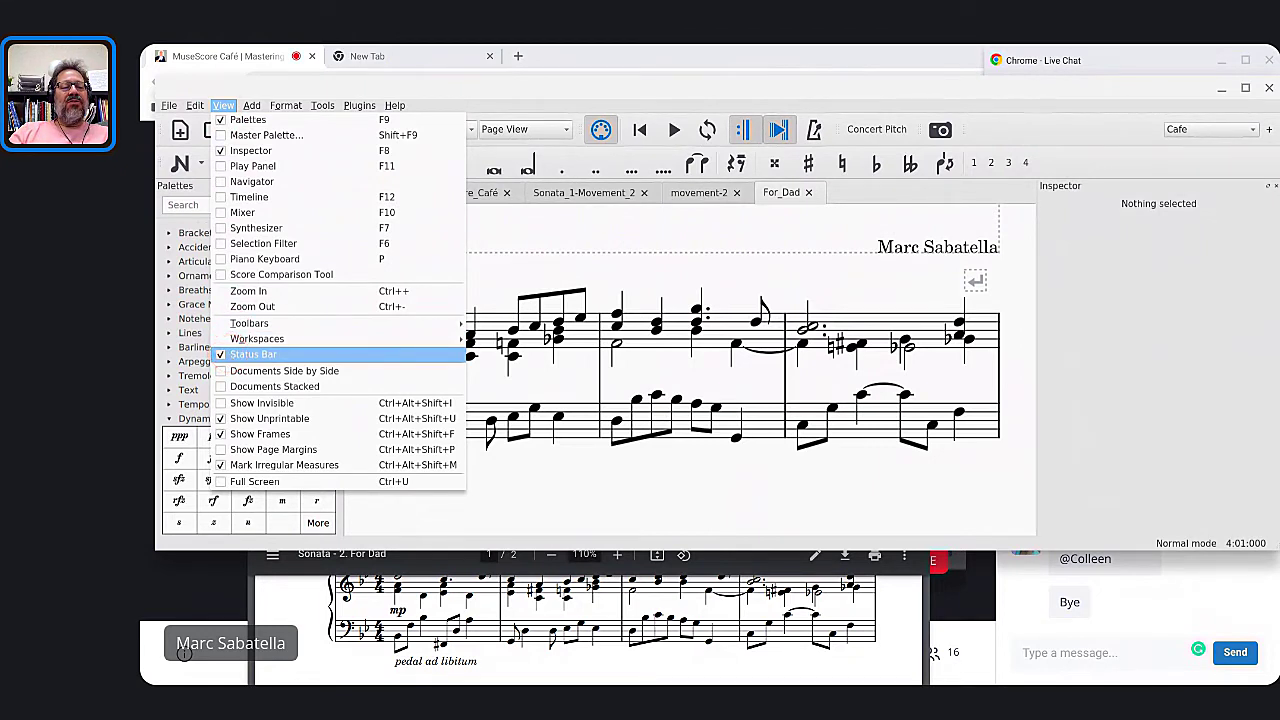
left_click(226, 404)
left_click(545, 316)
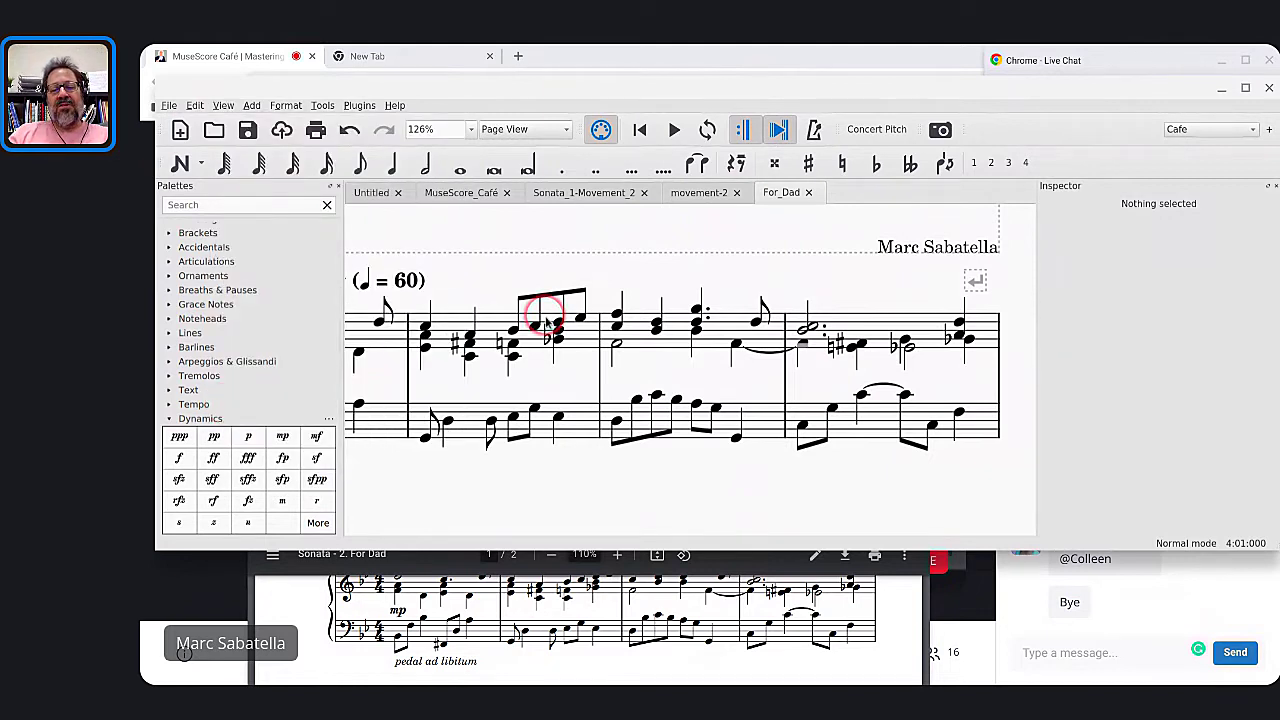
key("ctrl+minus")
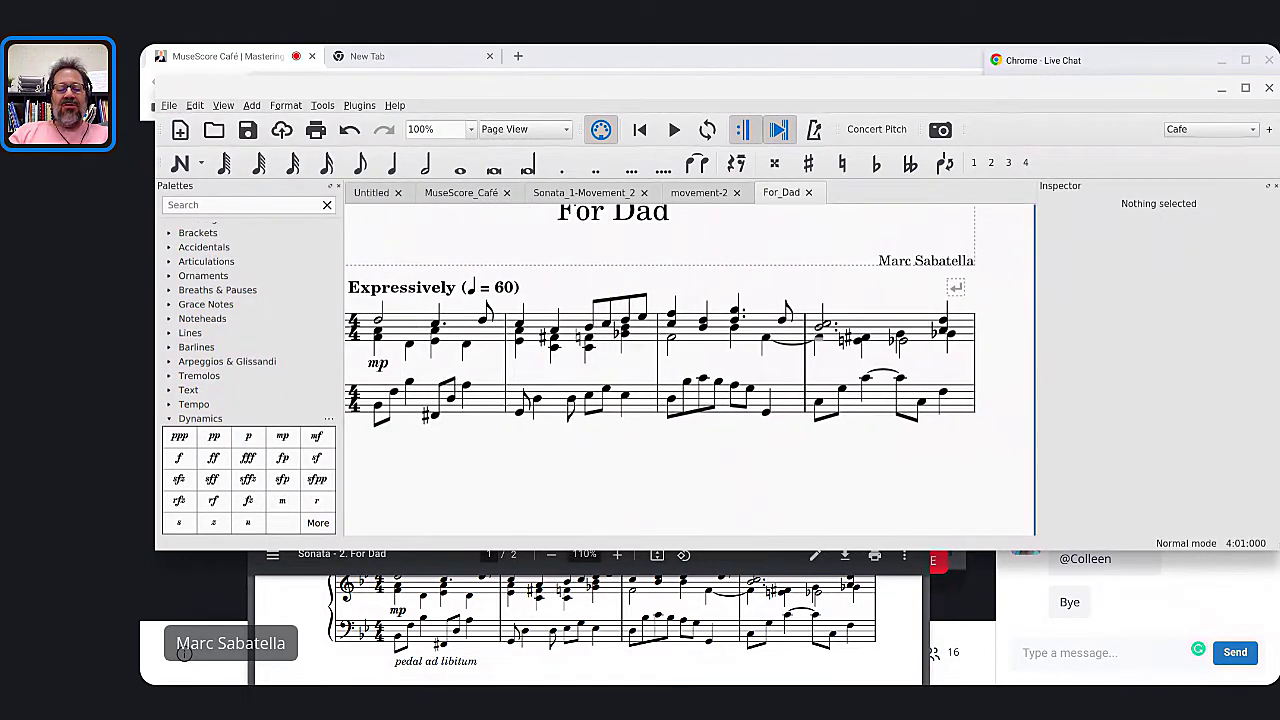
key("ctrl+s")
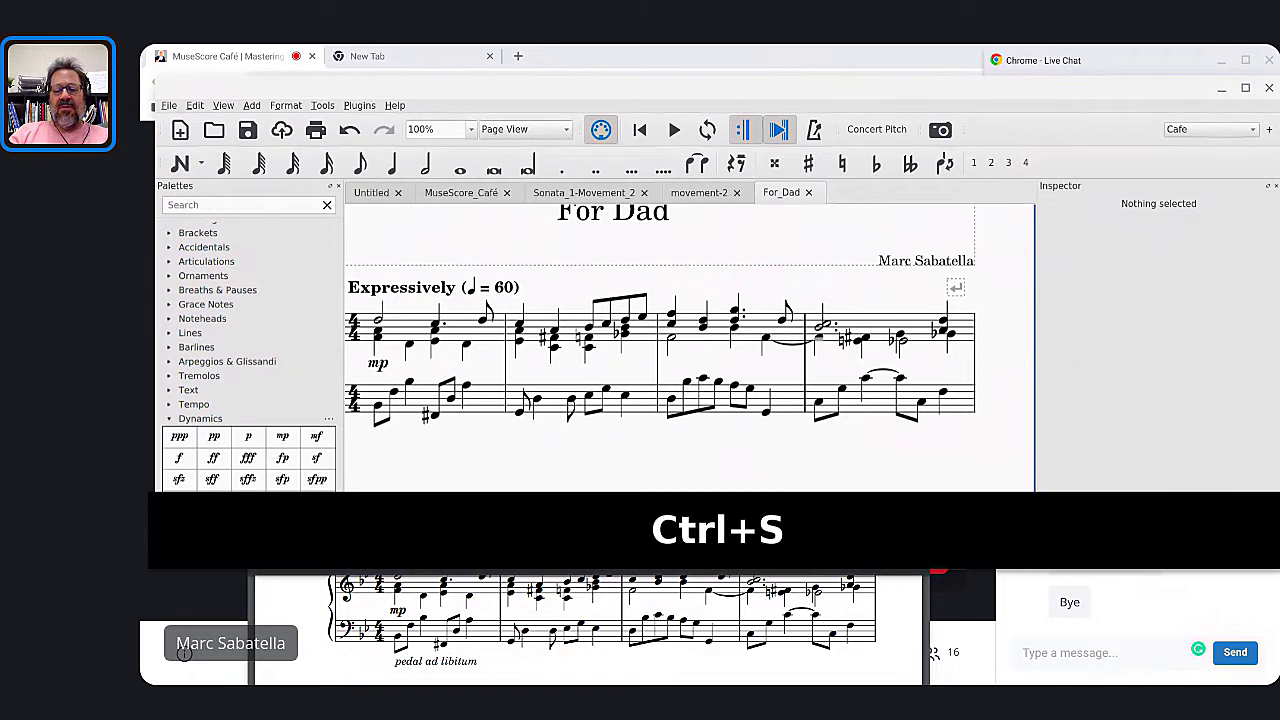
Read the question in the Live Chat window about editing in Note Input mode, and go back to measure 5 of the score
left_click(1095, 235)
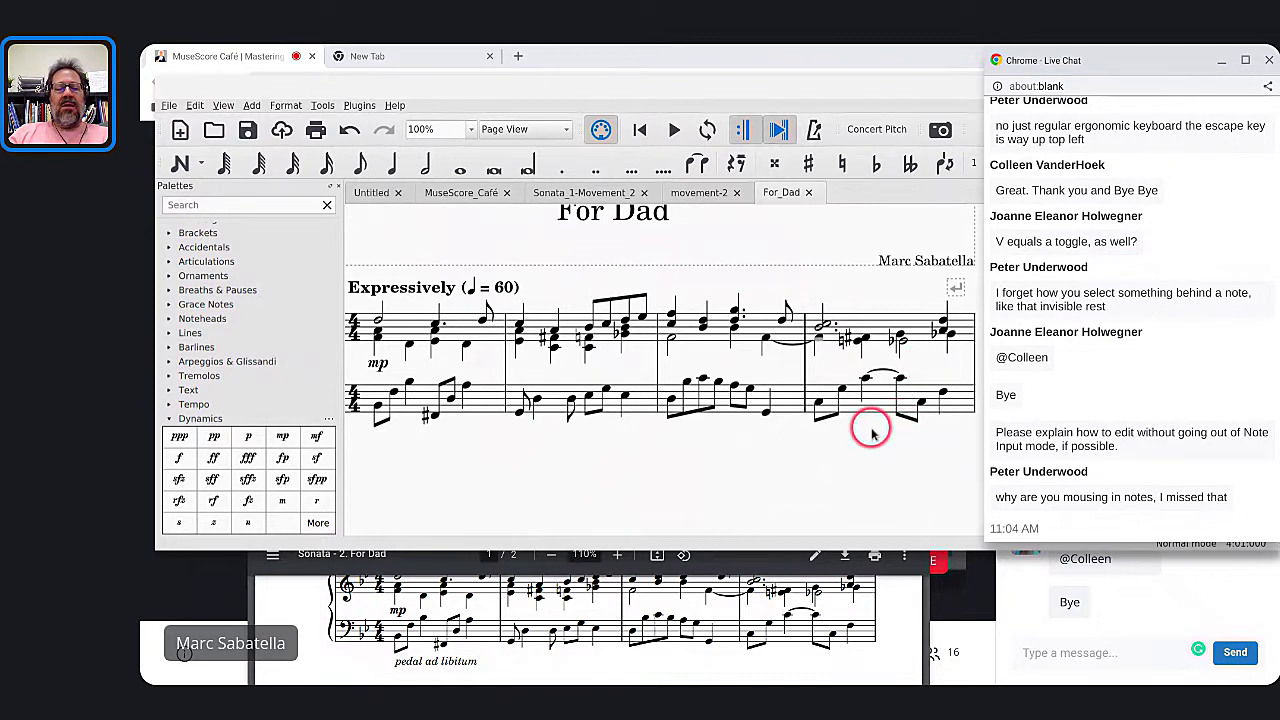
scroll(869, 429, "down", 3)
scroll(706, 424, "left", 3)
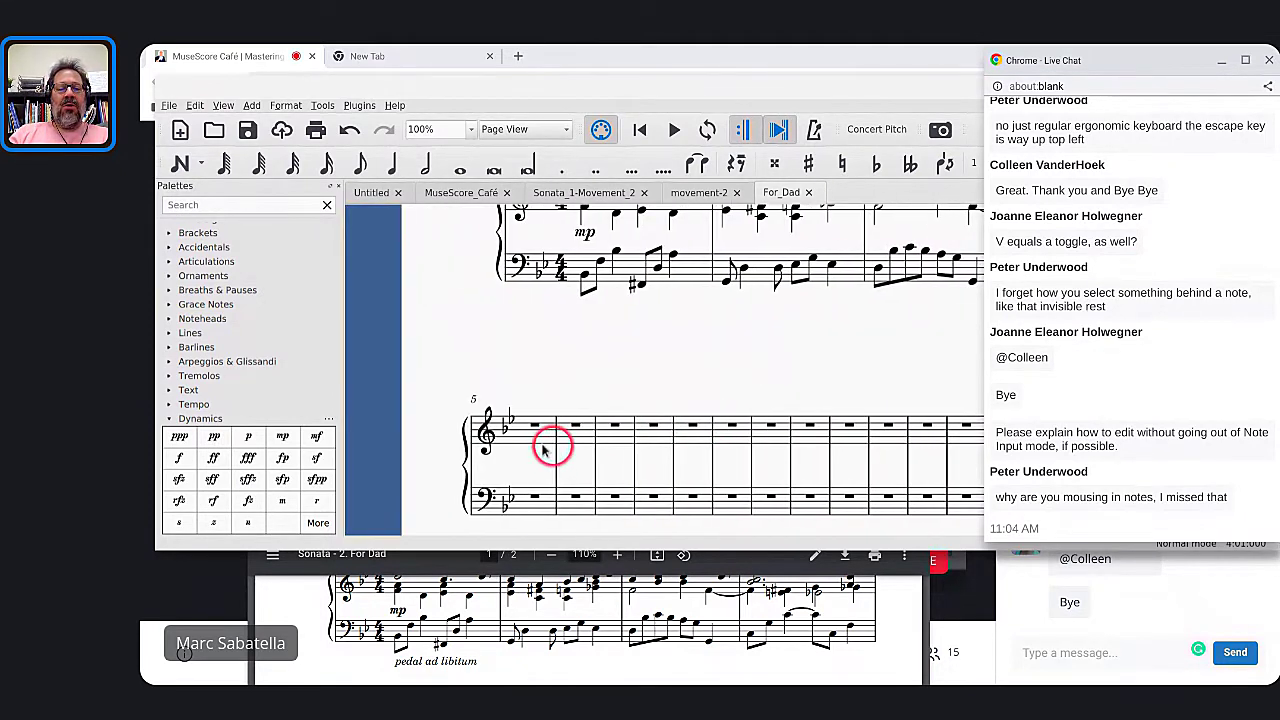
scroll(522, 445, "up", 2)
scroll(506, 366, "up", 4)
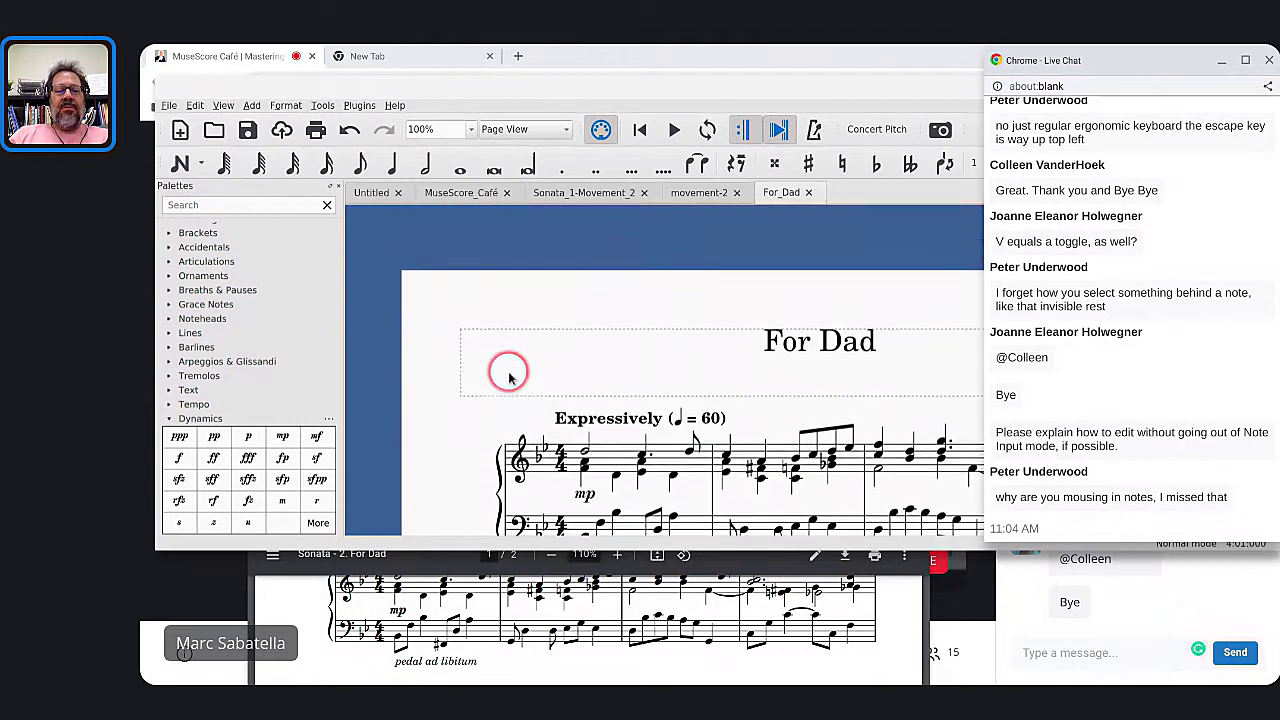
scroll(506, 366, "down", 6)
left_click(506, 372)
scroll(506, 372, "up", 5)
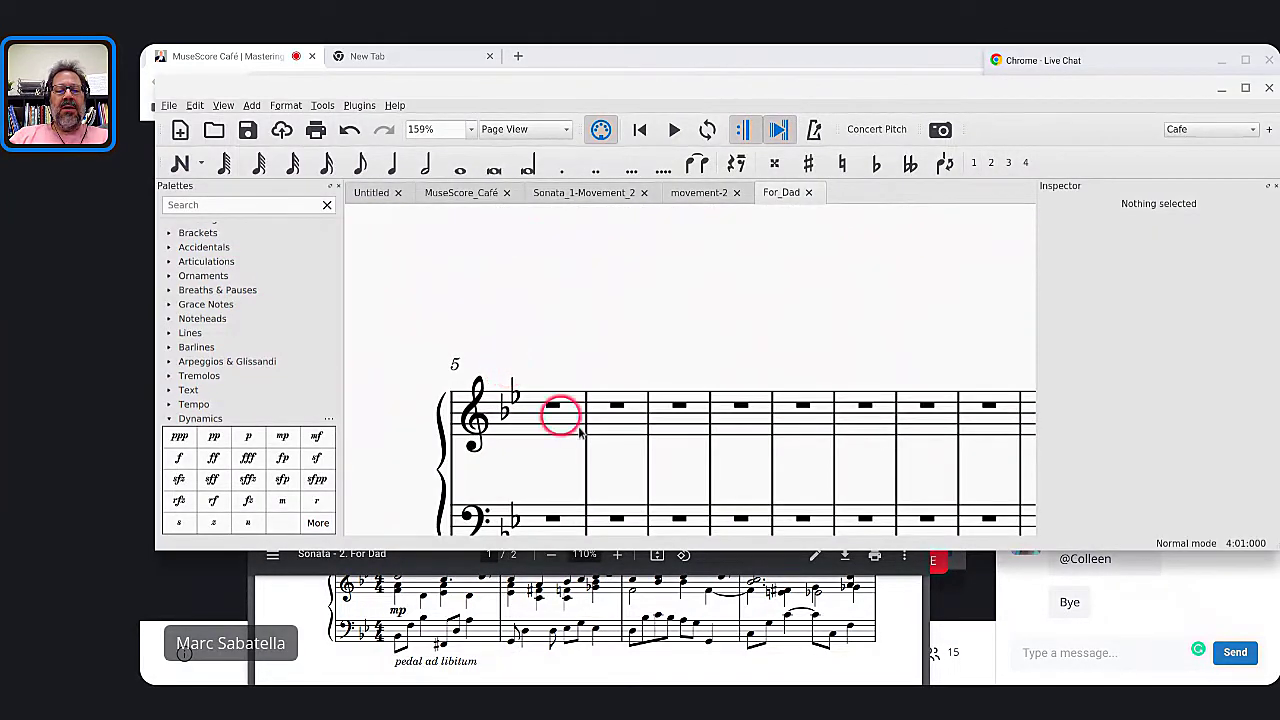
Enter a quarter-note F on beat 1 of measure 5 in the upper staff and raise it seven semitones
left_click(578, 428)
key("n")
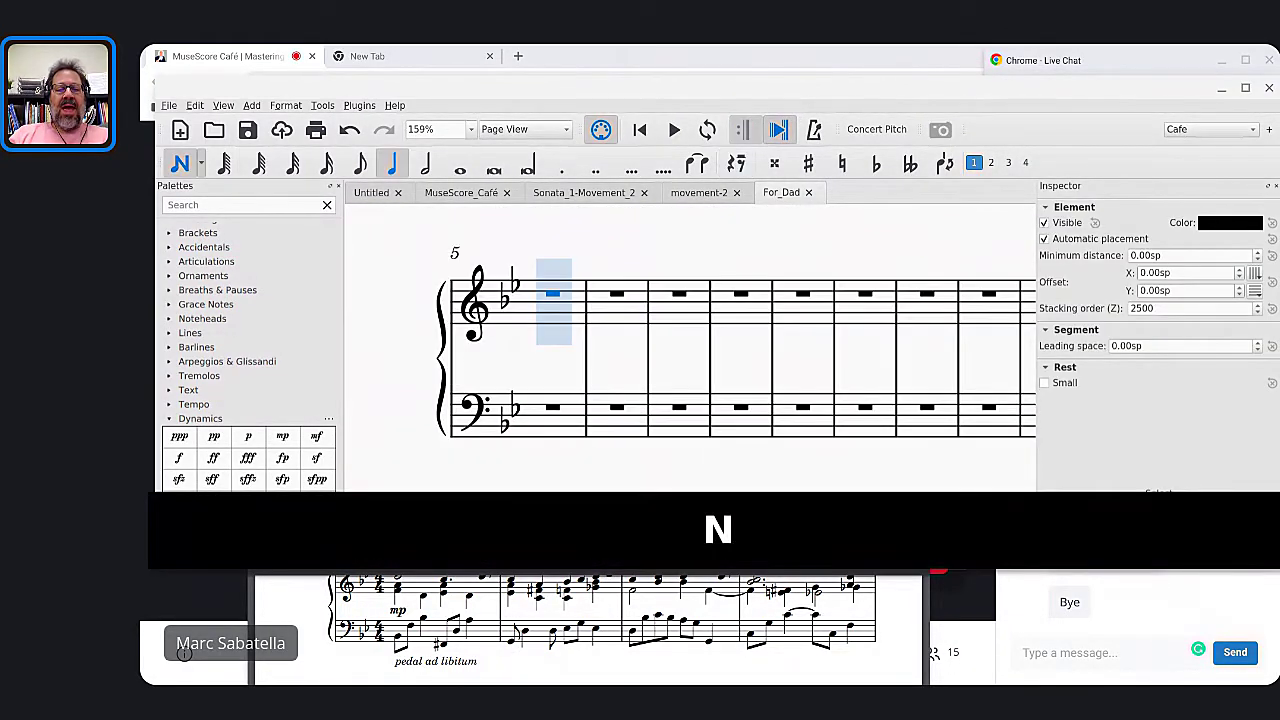
key("f")
key("Up")
key("Up")
key("Up")
key("Up")
key("Up")
key("Up")
key("Up")
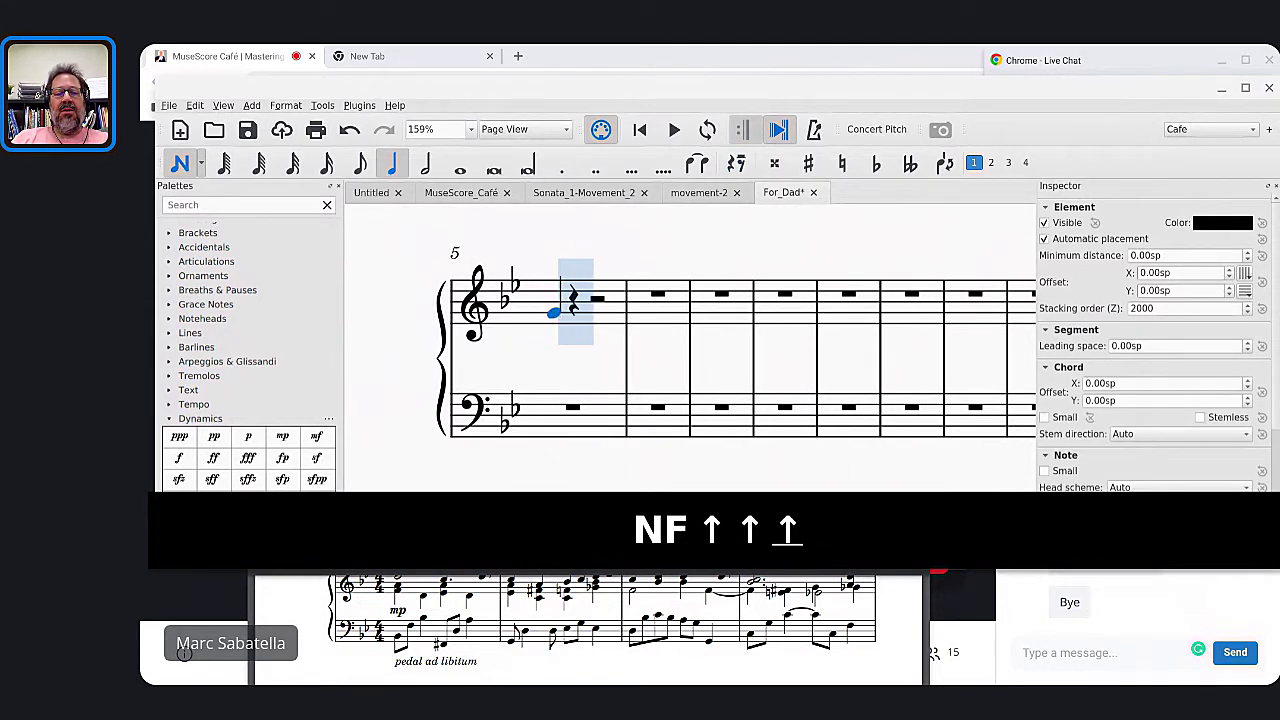
Lower the entered note in measure 5 by five semitones to G4 while staying in note input mode
key("Down")
key("Down")
key("Down")
key("Down")
key("Down")
Double the duration of the G4 in measure 5 twice and halve it twice, ending on a quarter note
key("w")
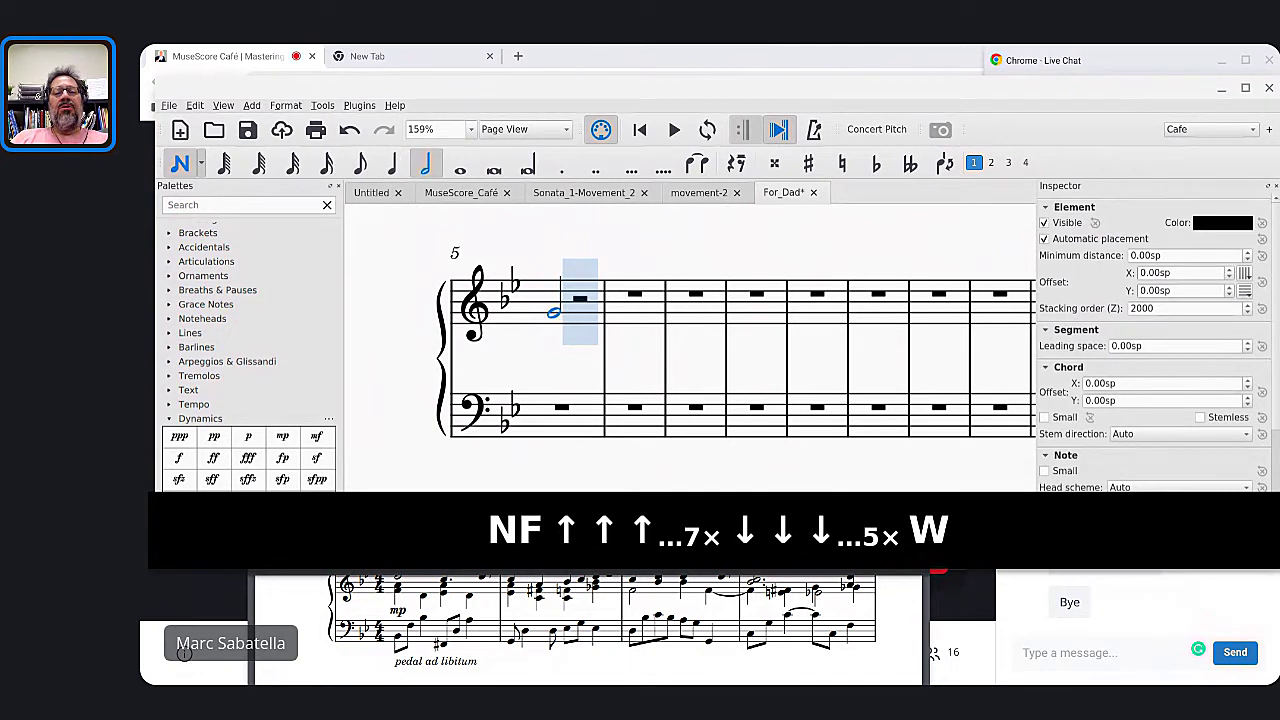
key("w")
key("q")
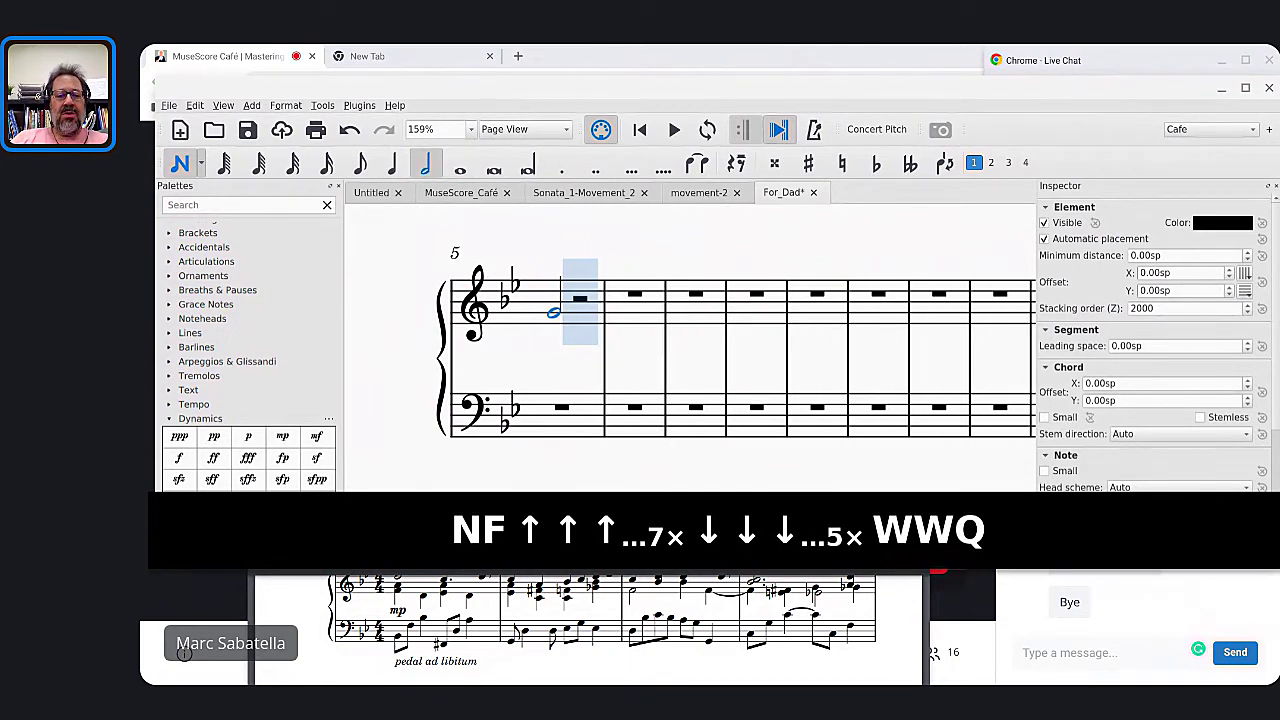
key("q")
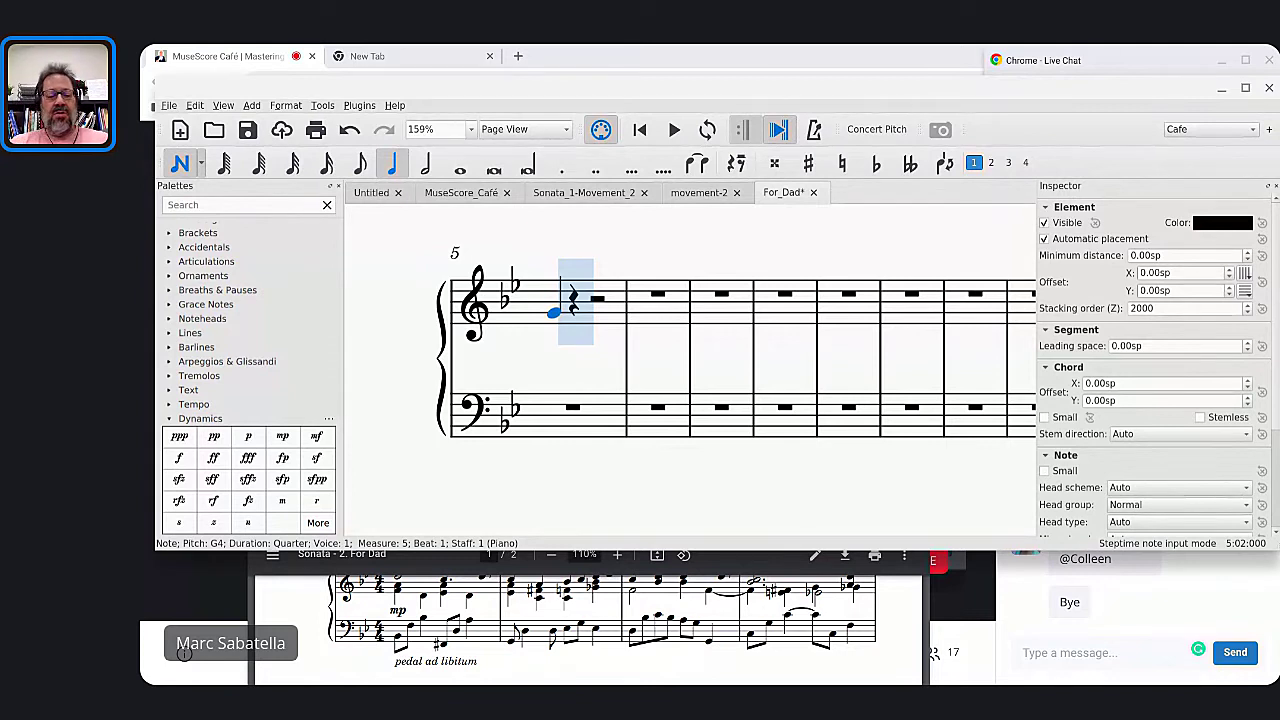
Leave note input mode and delete the contents of measure 5 in the upper staff
key("Escape")
left_click(567, 441)
left_click_drag(521, 295, 609, 349)
key("BackSpace")
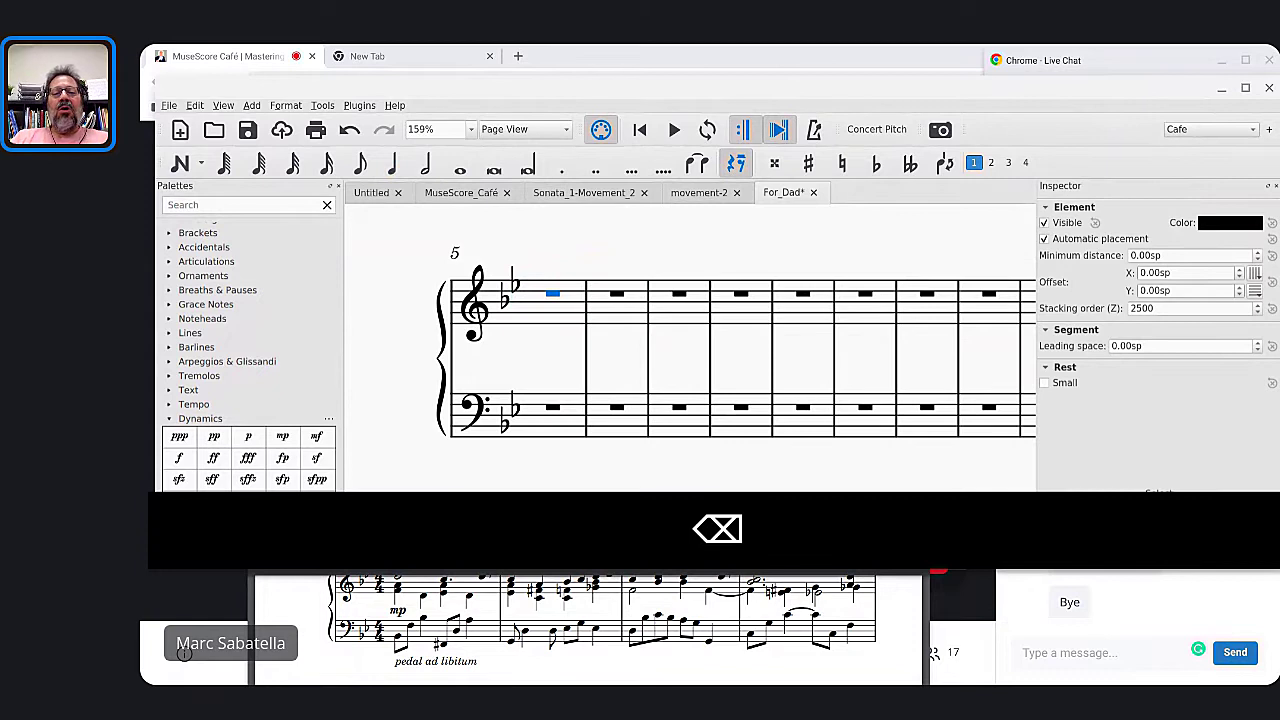
Select in turn the B♭2, the F3, the beat 3 sharp and its note, and the D3 in measure 1 of the lower staff
scroll(557, 287, "up", 5)
left_click(543, 290)
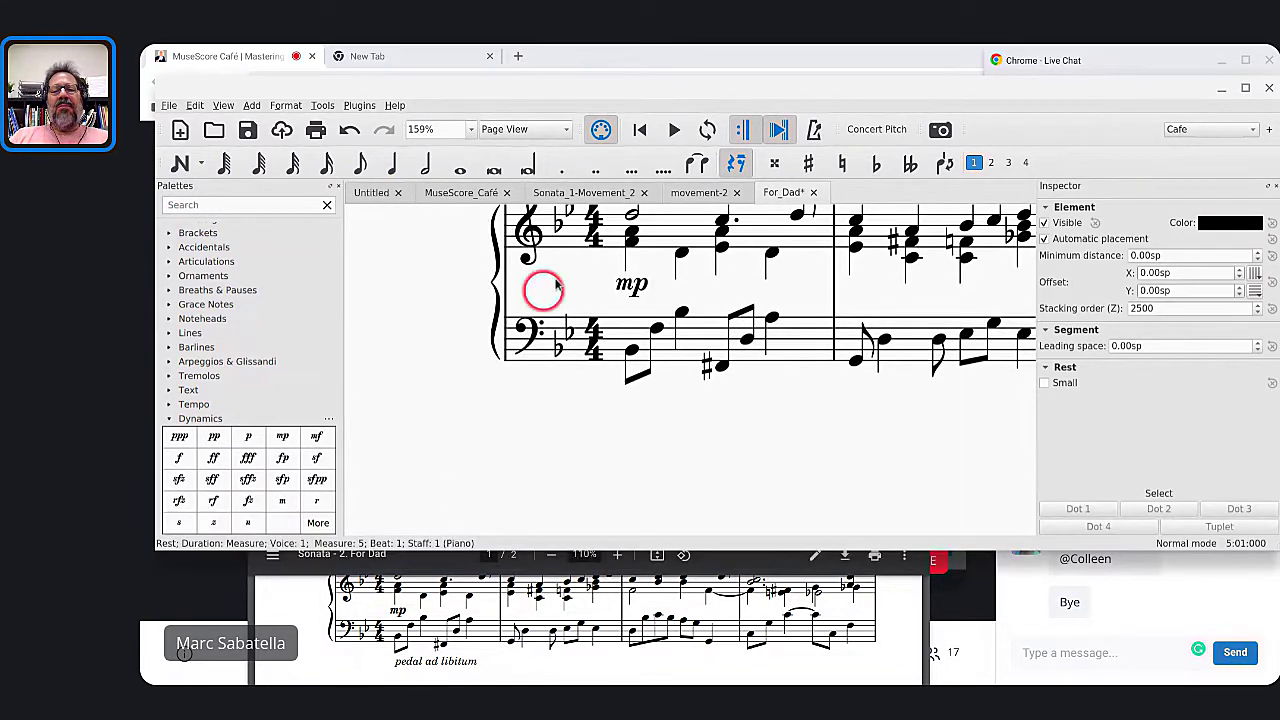
left_click(631, 351)
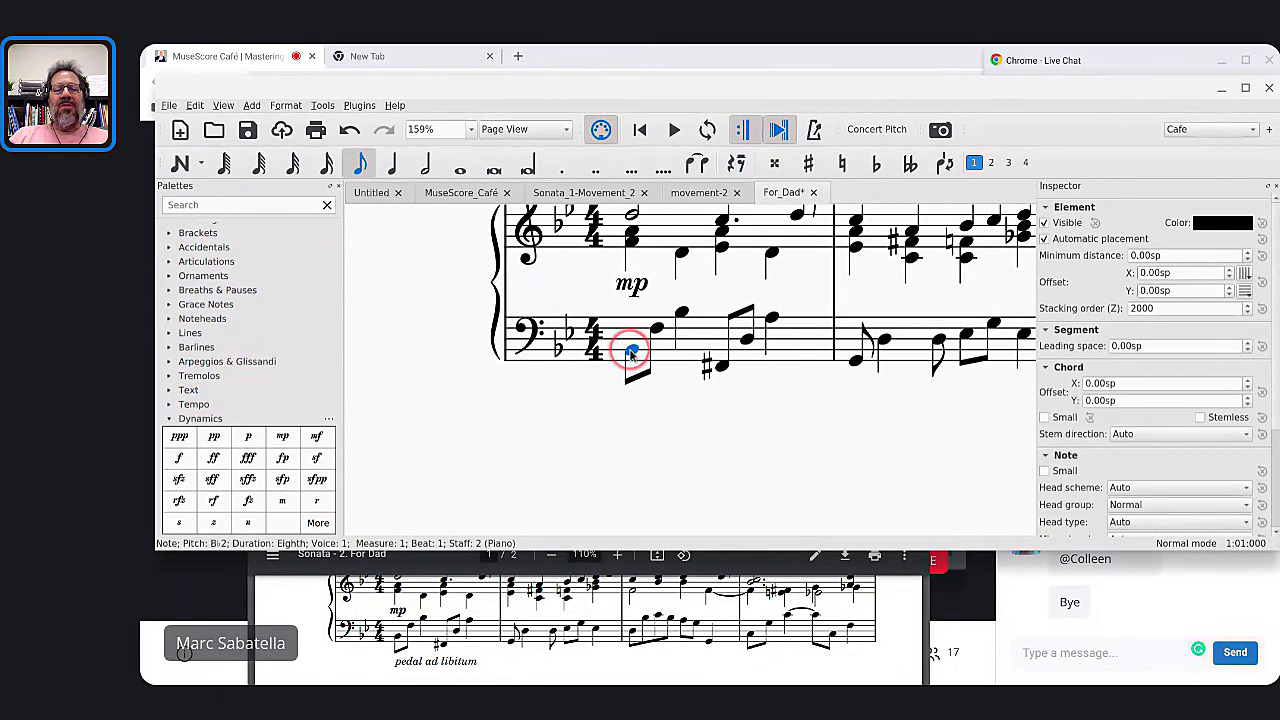
left_click(656, 331)
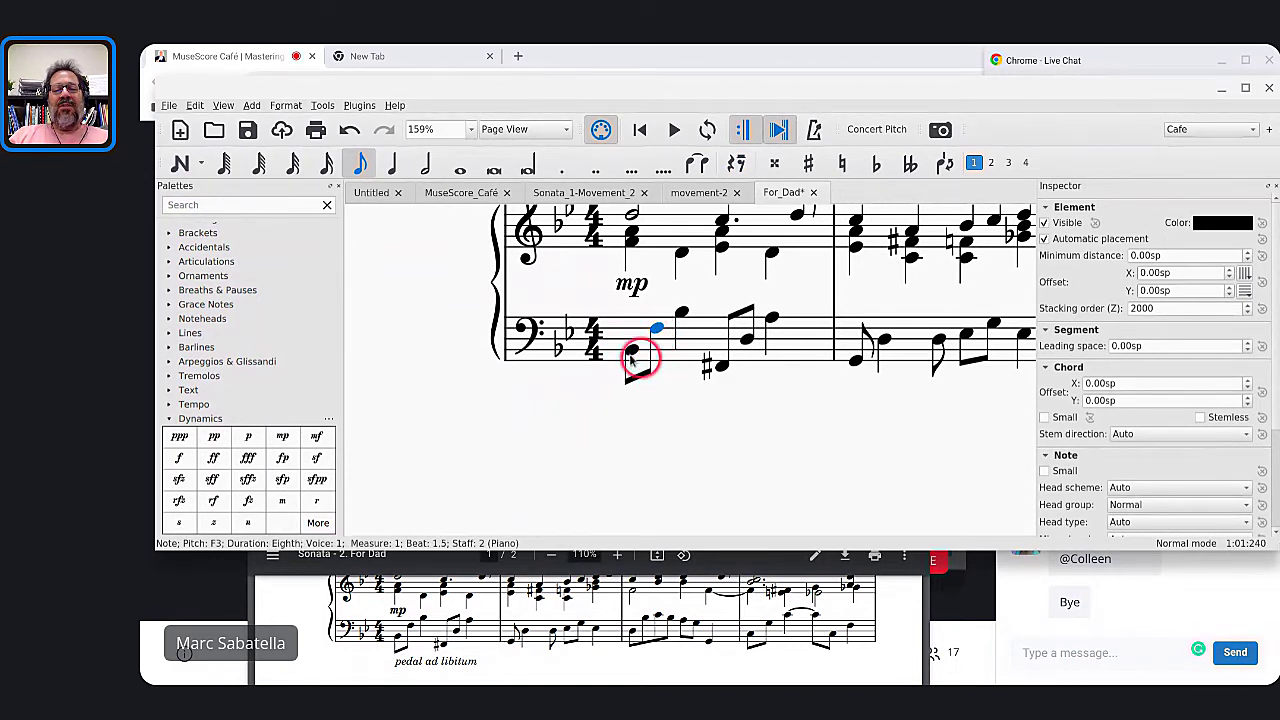
left_click(709, 369)
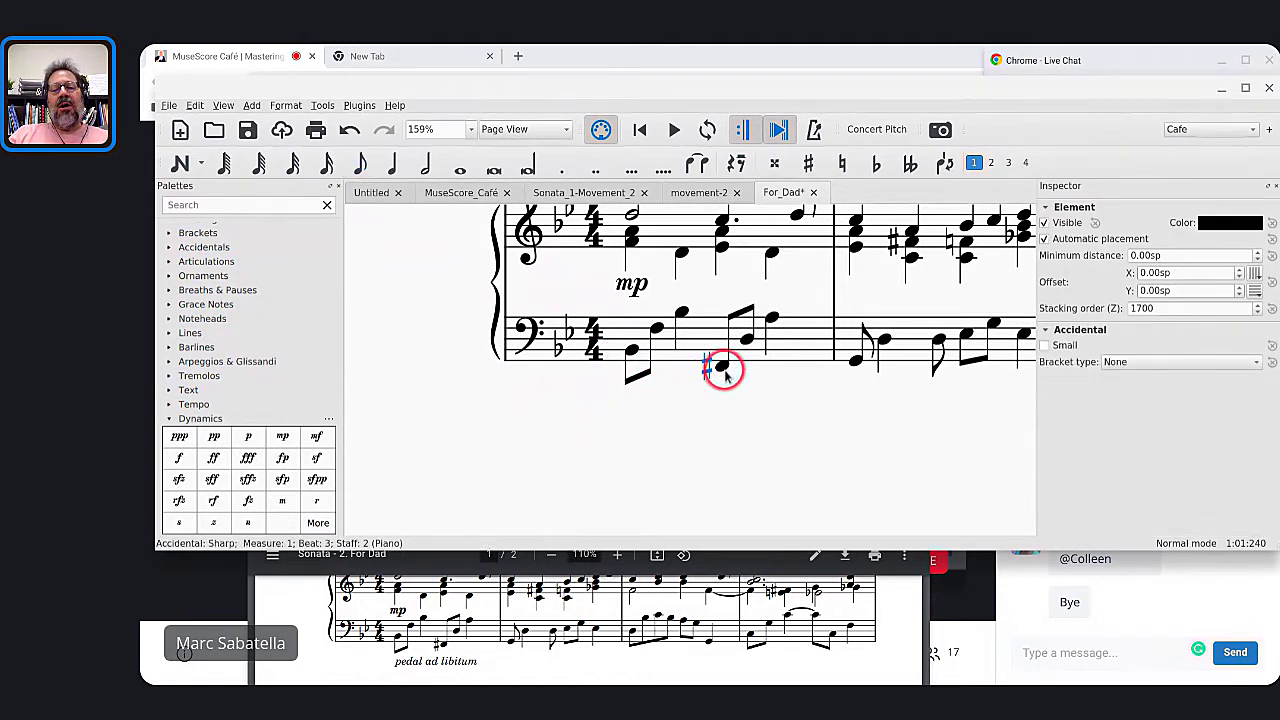
left_click(722, 368)
left_click(746, 340)
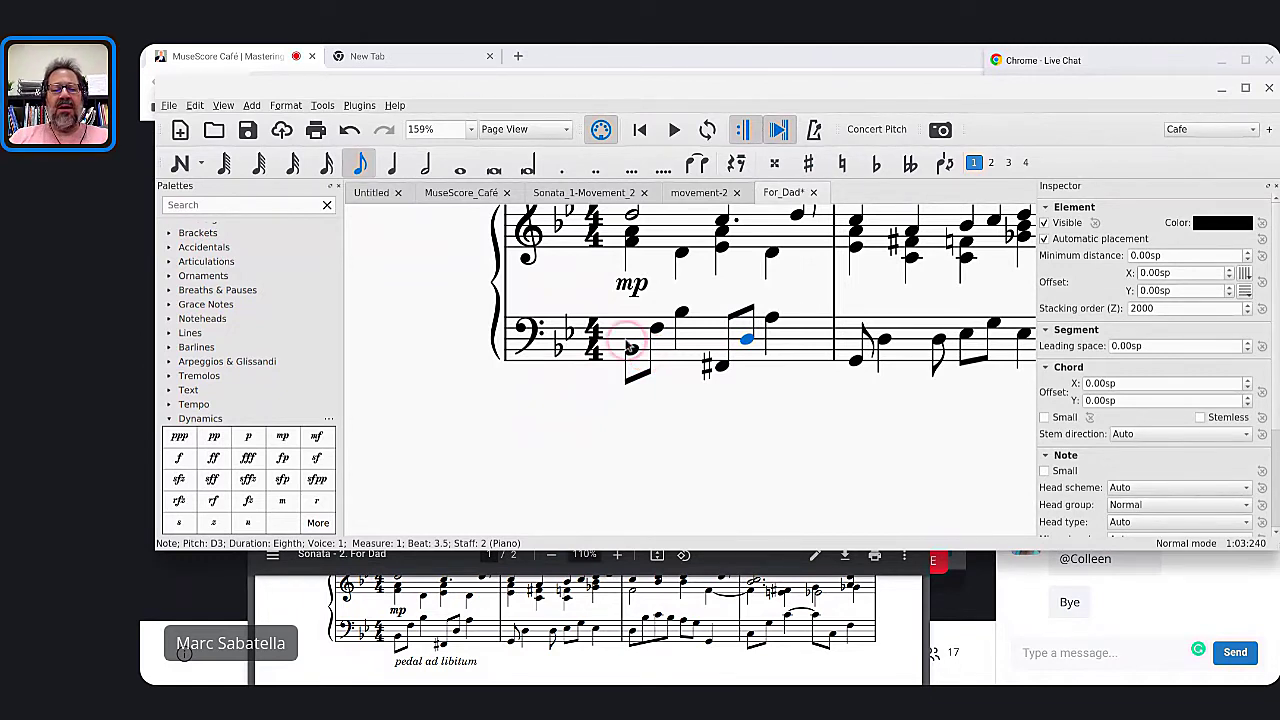
Compare the empty measures from measure 5 on with measure 1, and select the B♭2 on beat 1 of its lower staff
scroll(634, 350, "down", 2)
scroll(634, 348, "down", 2)
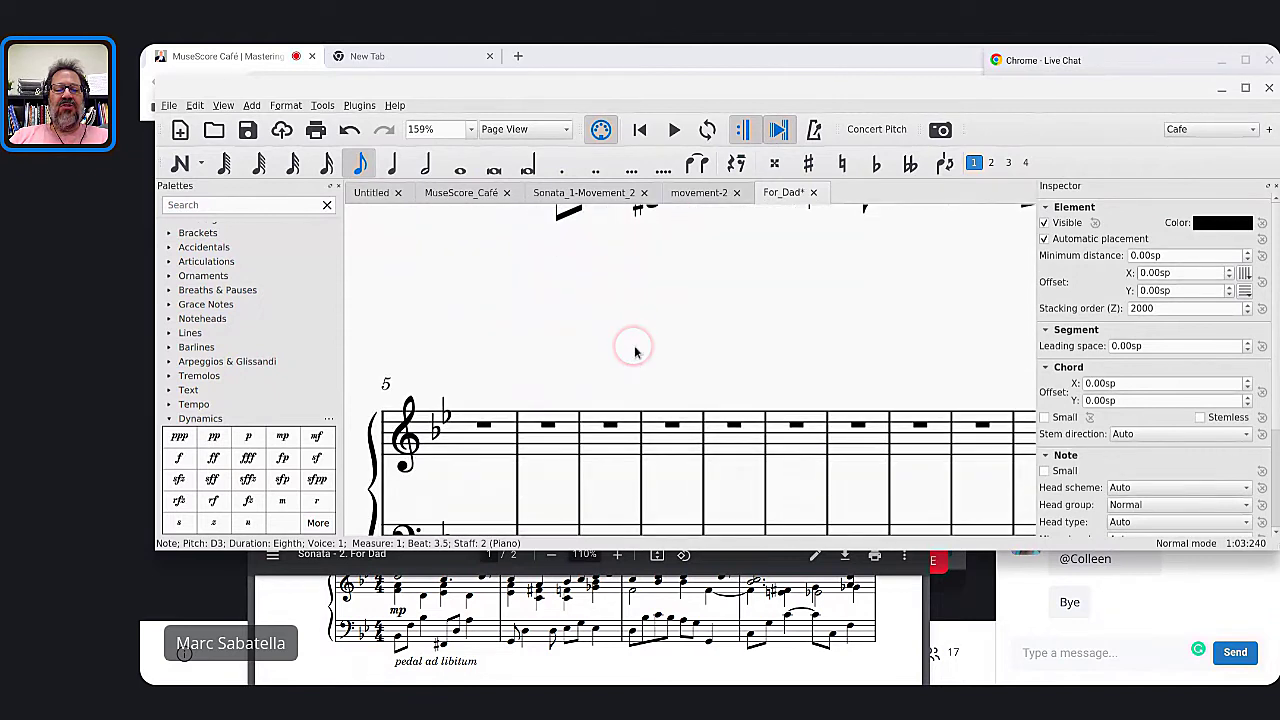
scroll(634, 345, "up", 4)
scroll(634, 345, "up", 1)
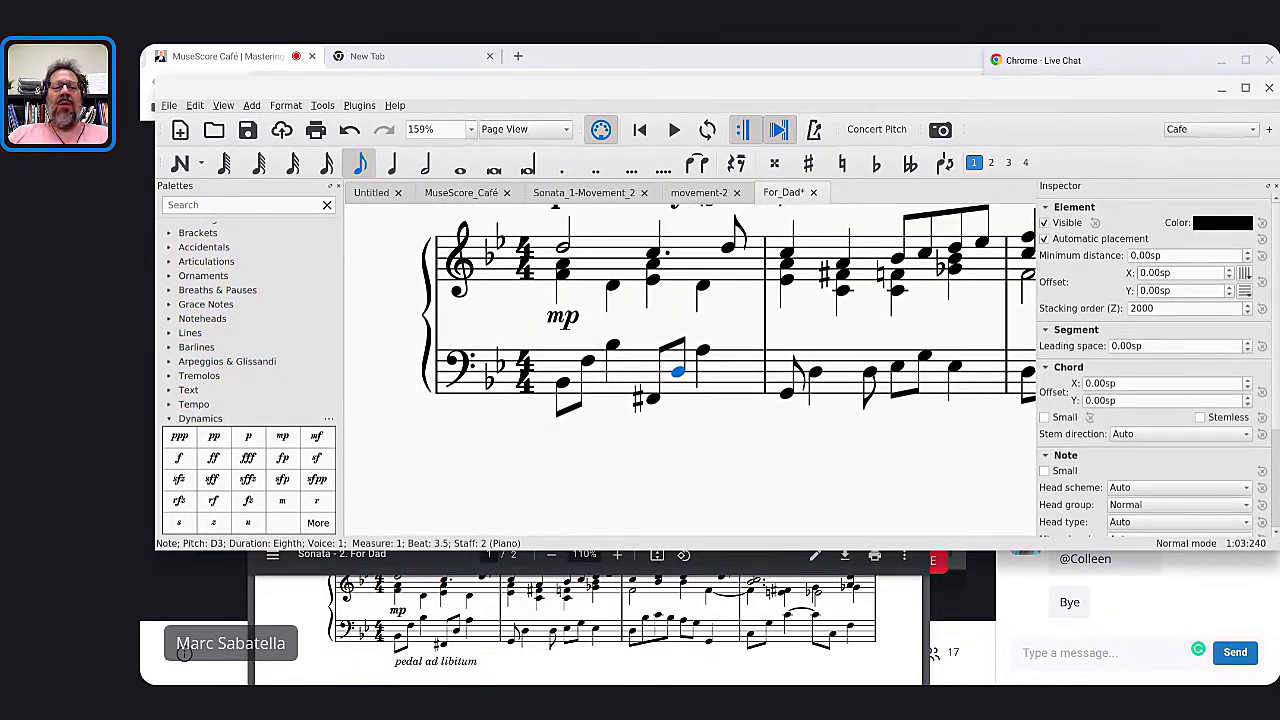
left_click(563, 384)
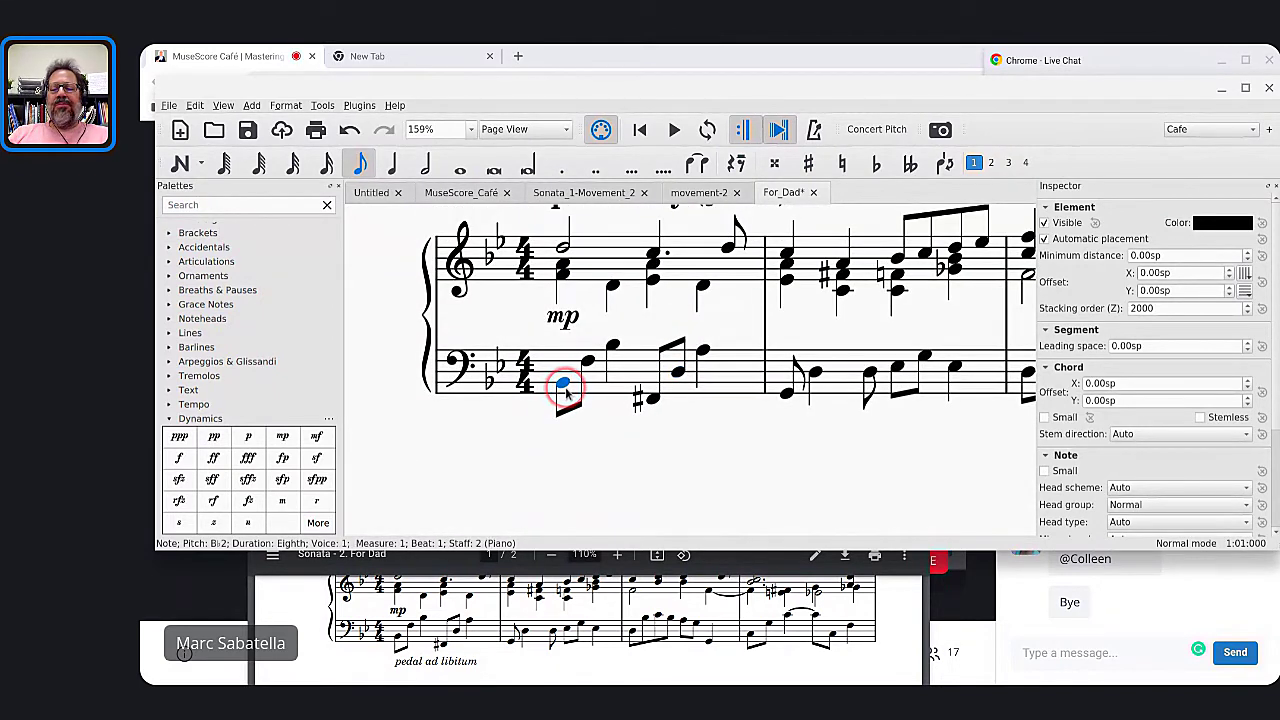
Check the Live Chat question about V as a toggle, return to the score and reselect the B♭2 on beat 1
key("alt+Tab")
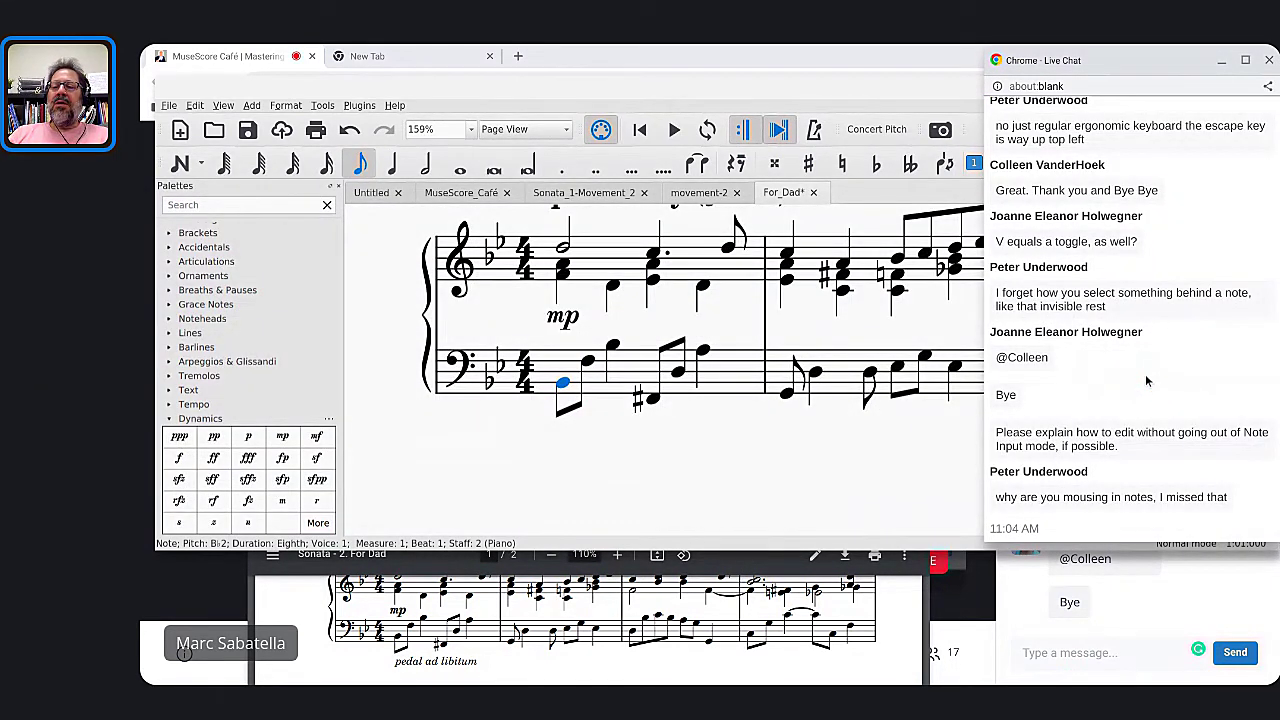
left_click(1033, 245)
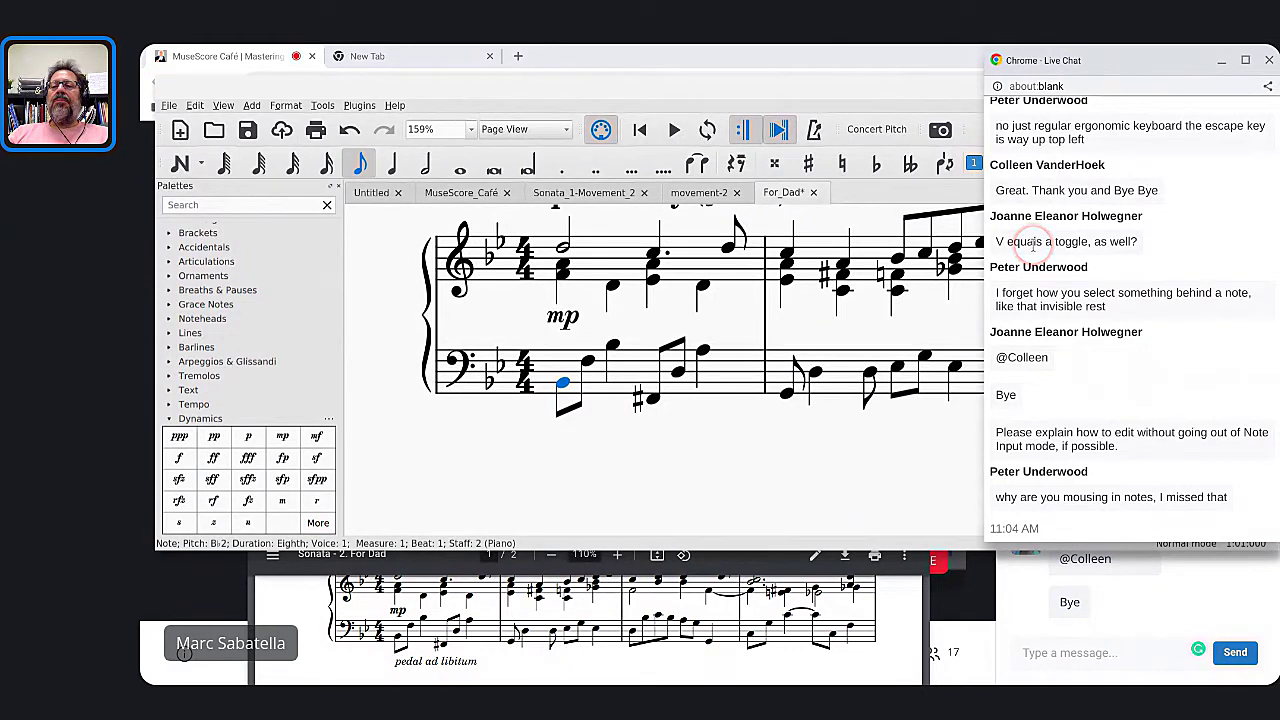
key("alt+Tab")
left_click(680, 318)
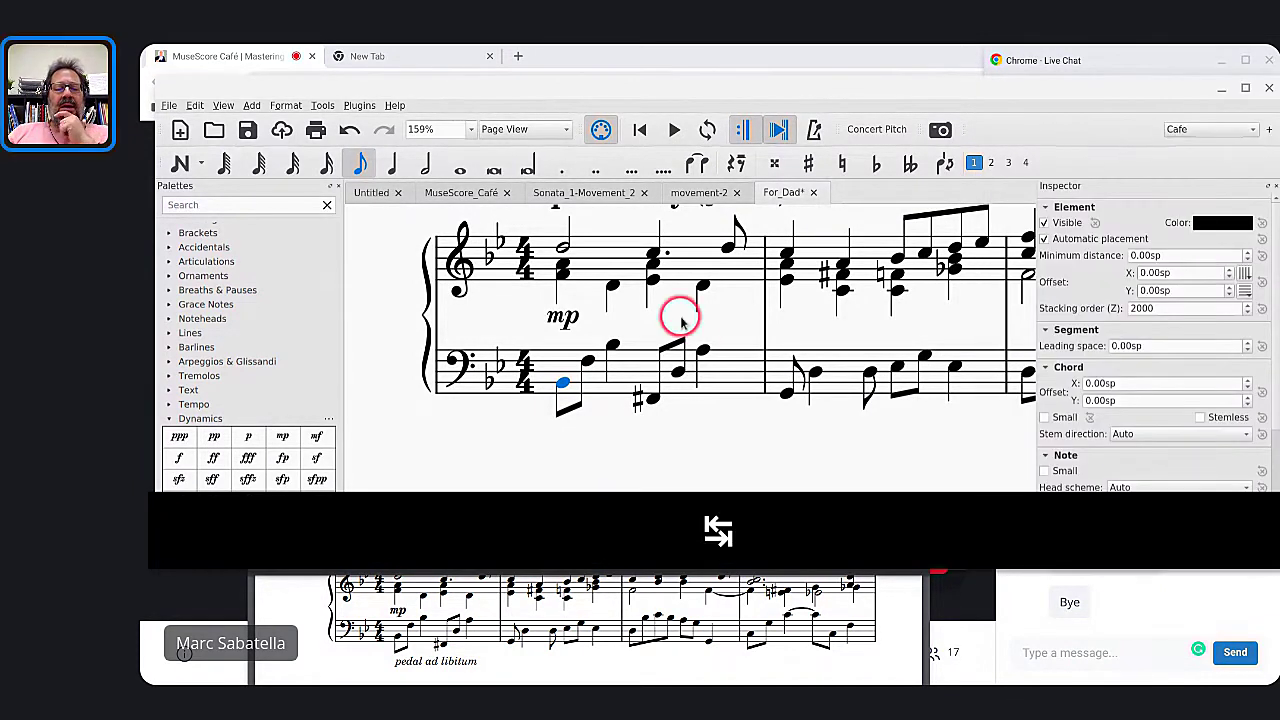
left_click(563, 385)
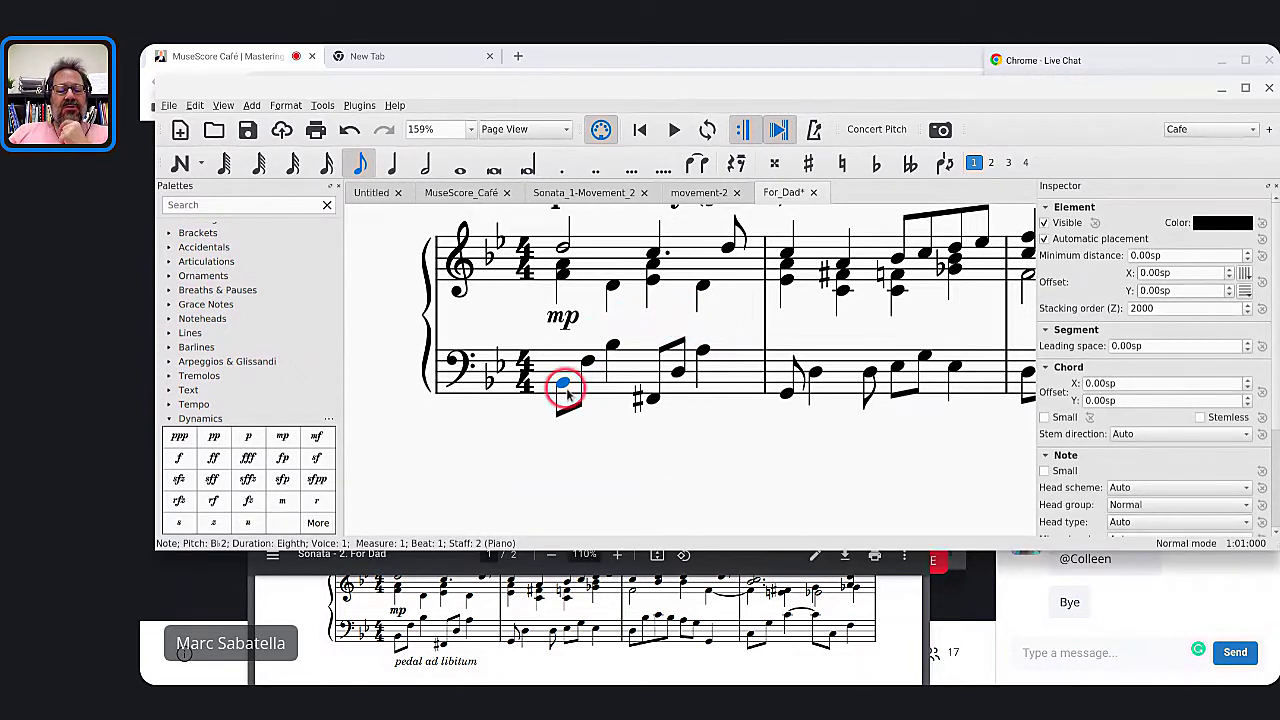
Switch to the Sonata_1-Movement_2 score and examine the pedal lines below the lower staff of measure 4
left_click(584, 199)
left_click(571, 471)
scroll(575, 472, "down", 3)
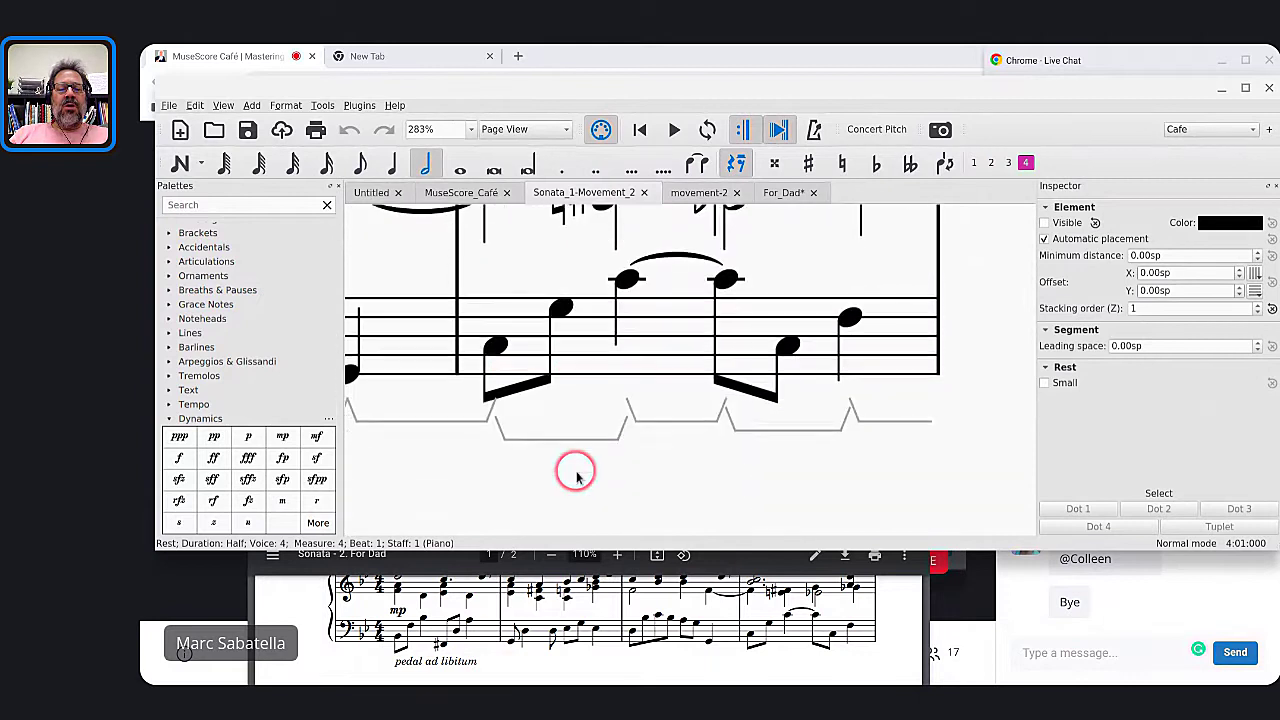
Select in turn the lower-staff notes at the pedal changes: beats 1 and 3 of measure 1, and beats 1, 3 and 4 of measure 2
scroll(576, 478, "left", 5)
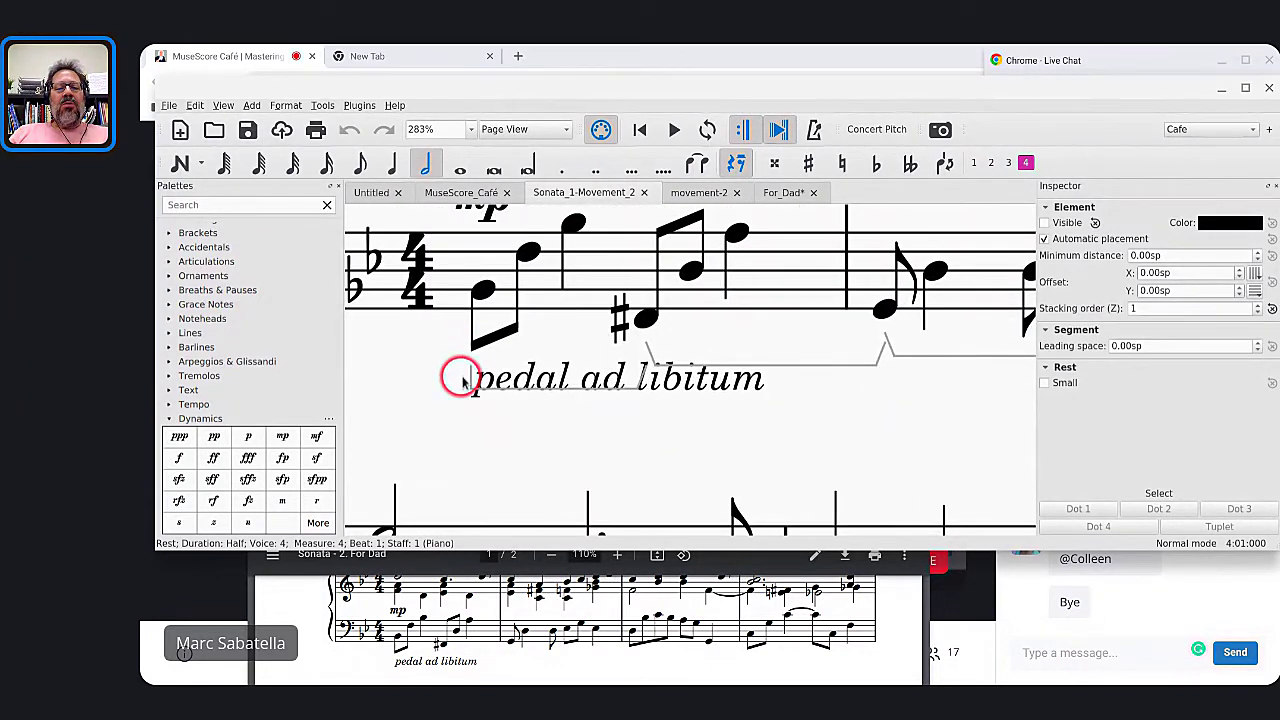
left_click(486, 294)
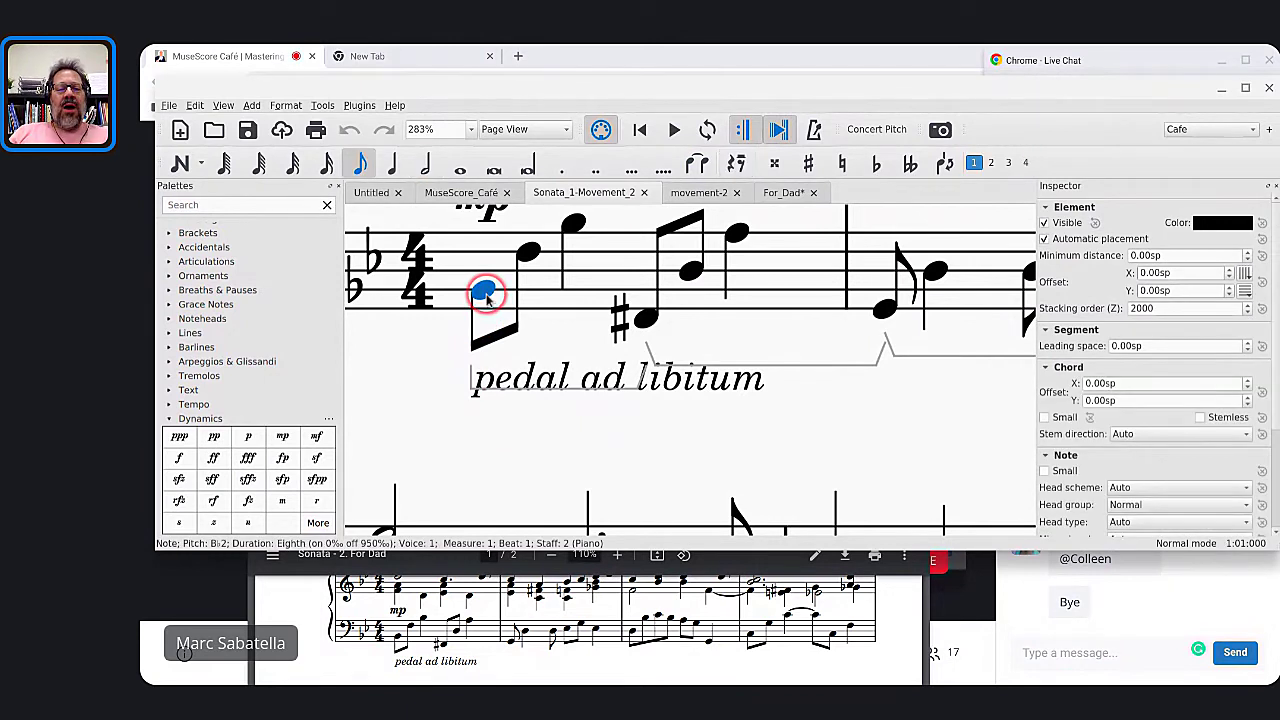
left_click(643, 322)
left_click(884, 312)
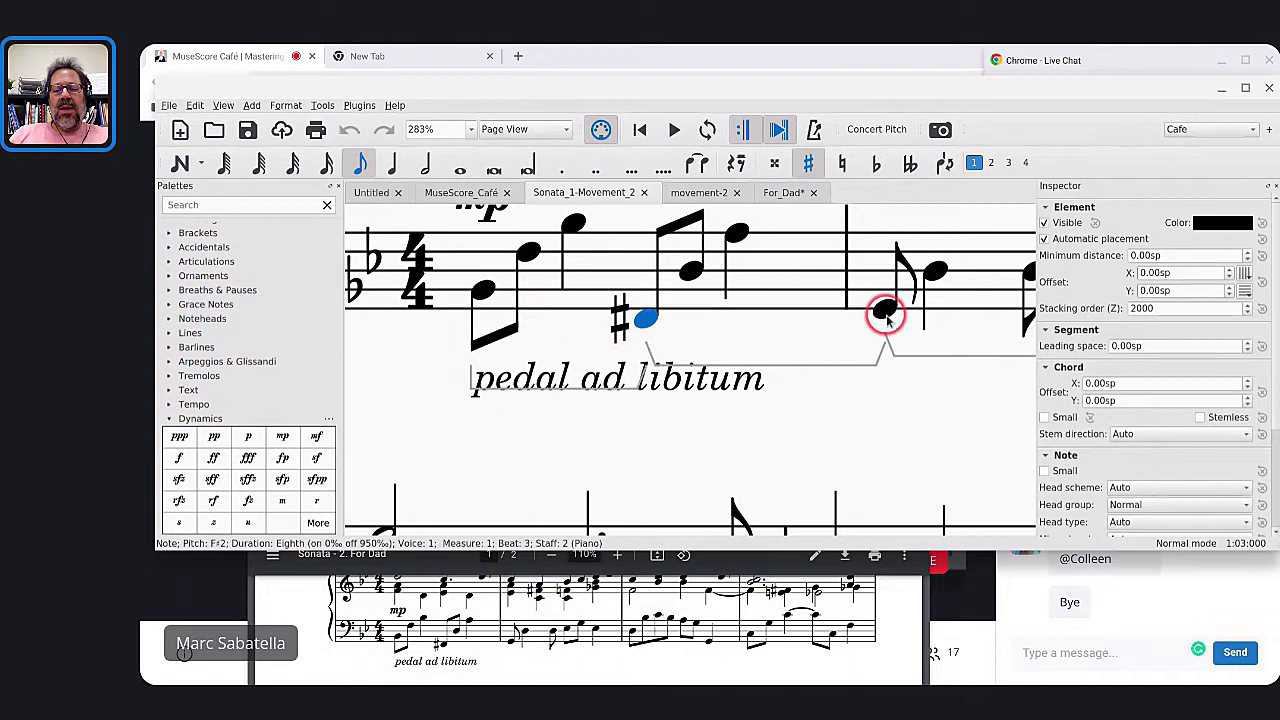
left_click(810, 263)
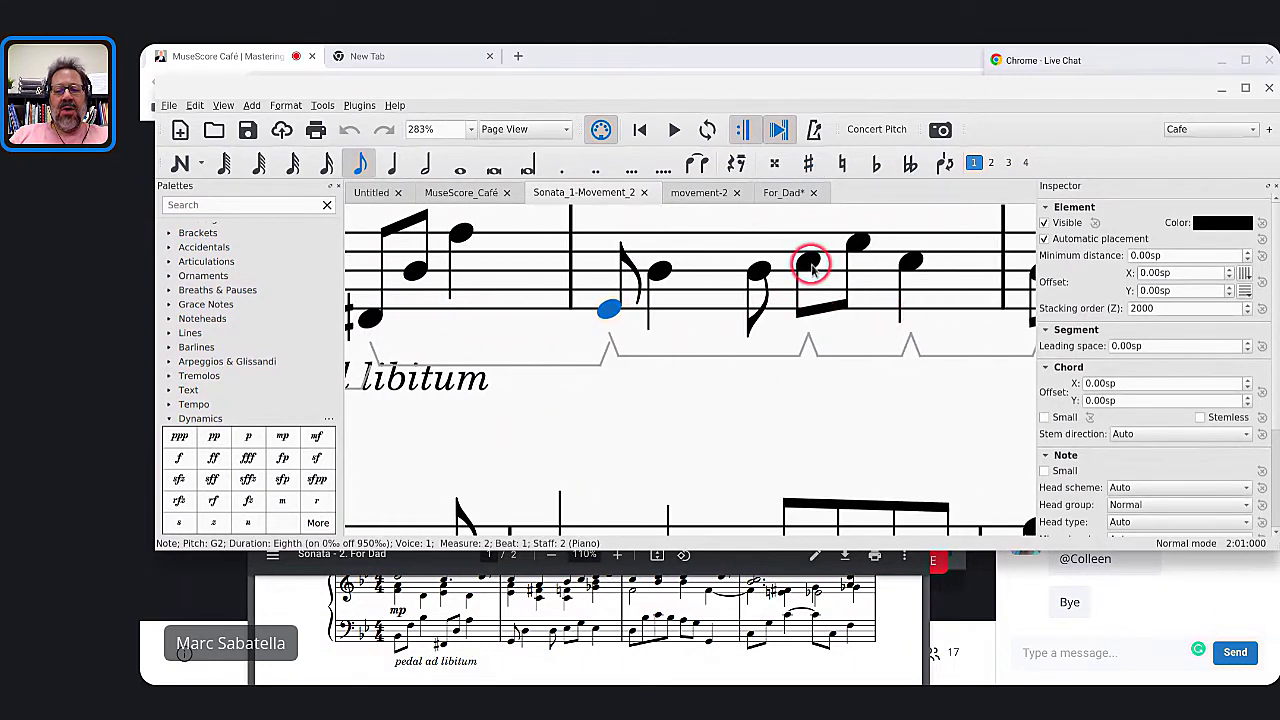
left_click(913, 262)
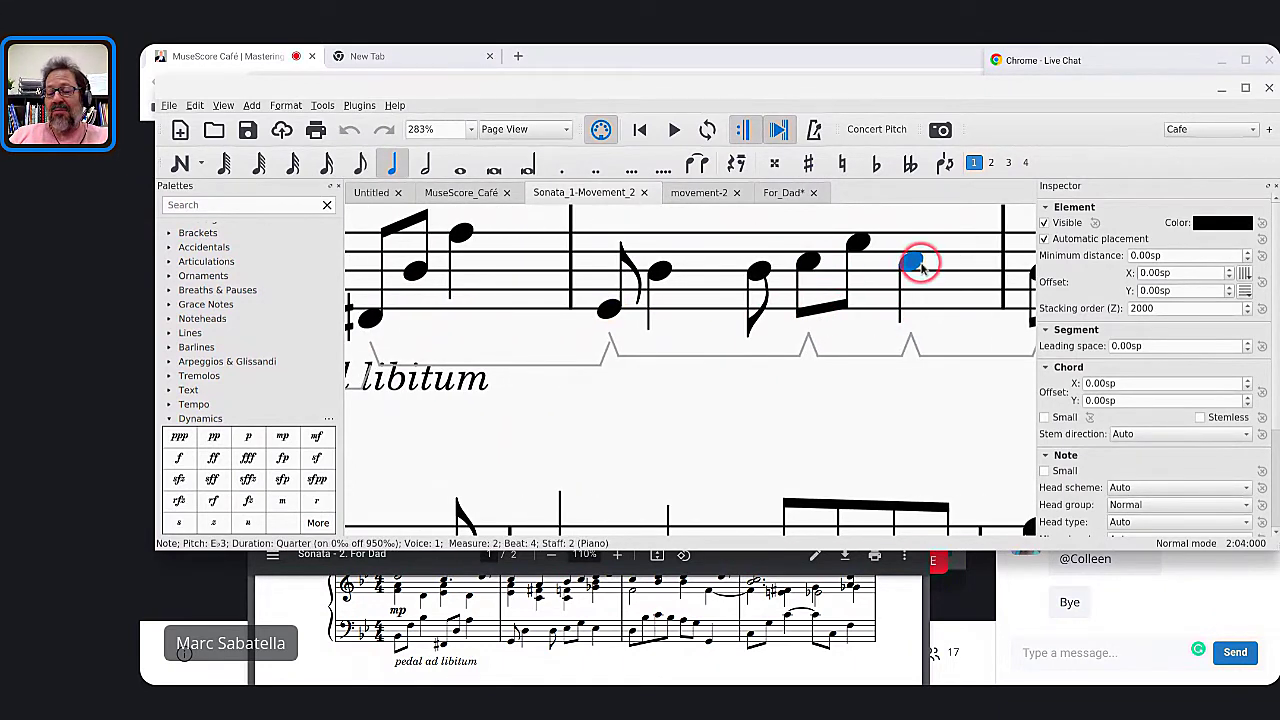
Play the score from the B♭4 on beat 3 of measure 2 in the upper staff, and stop playback in measure 3
scroll(920, 266, "up", 3)
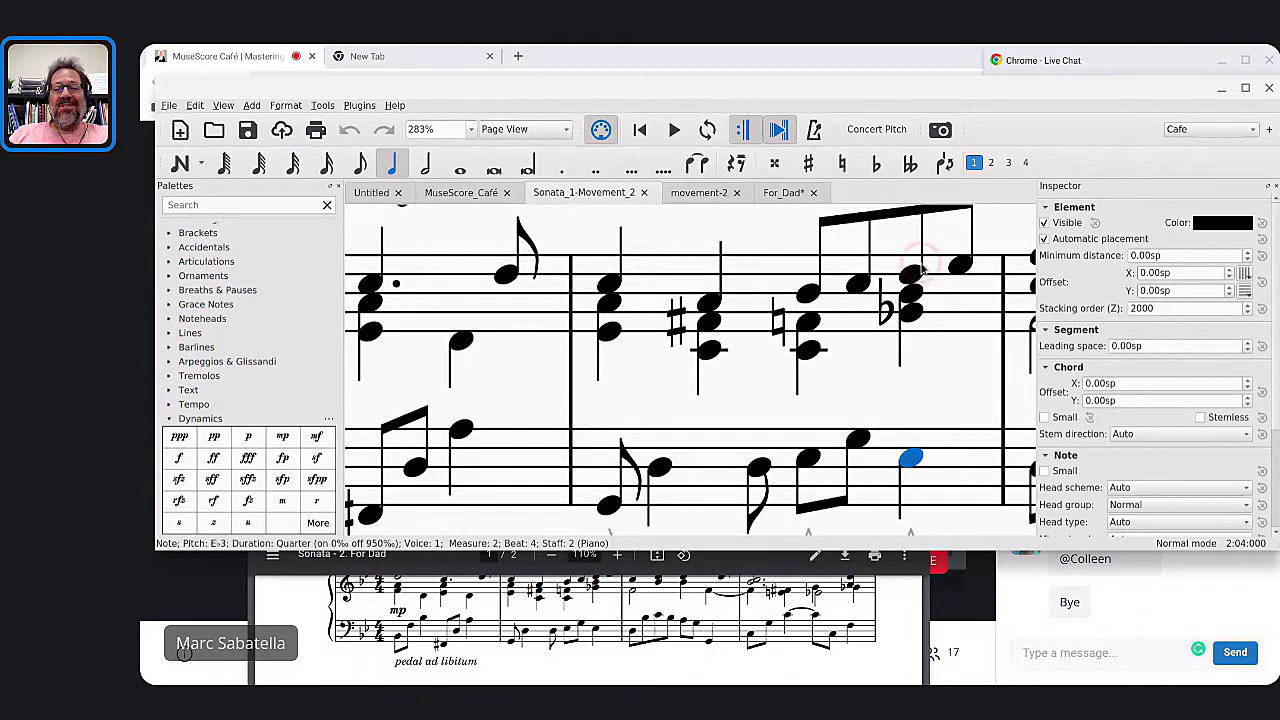
left_click(808, 296)
key("space")
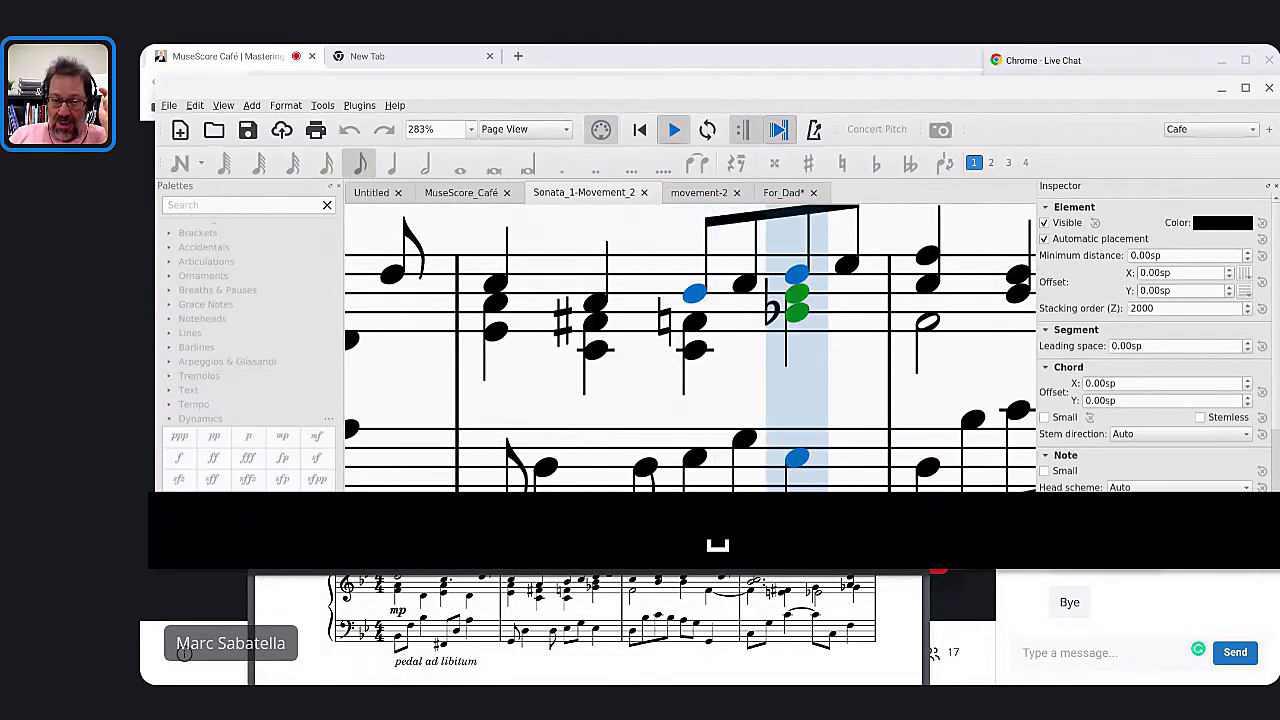
key("space")
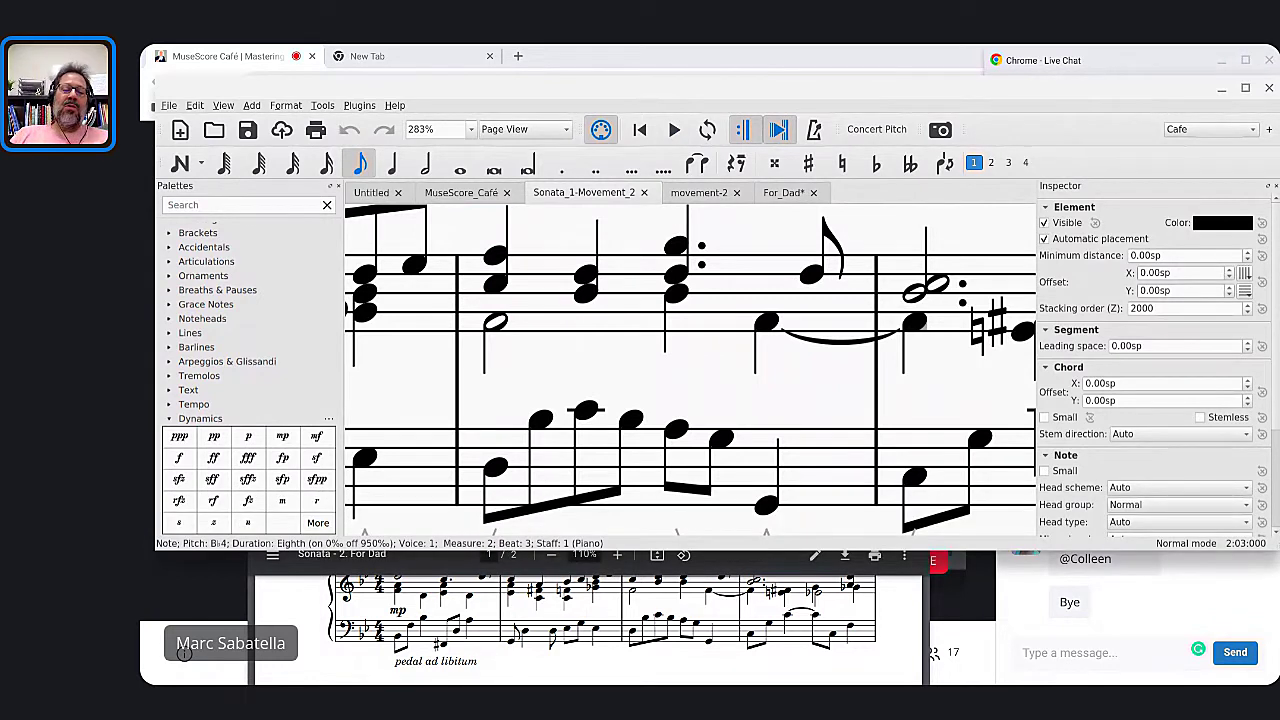
Check the Live Chat questions, return to the score and look over its opening measures from measure 1
key("alt+Tab")
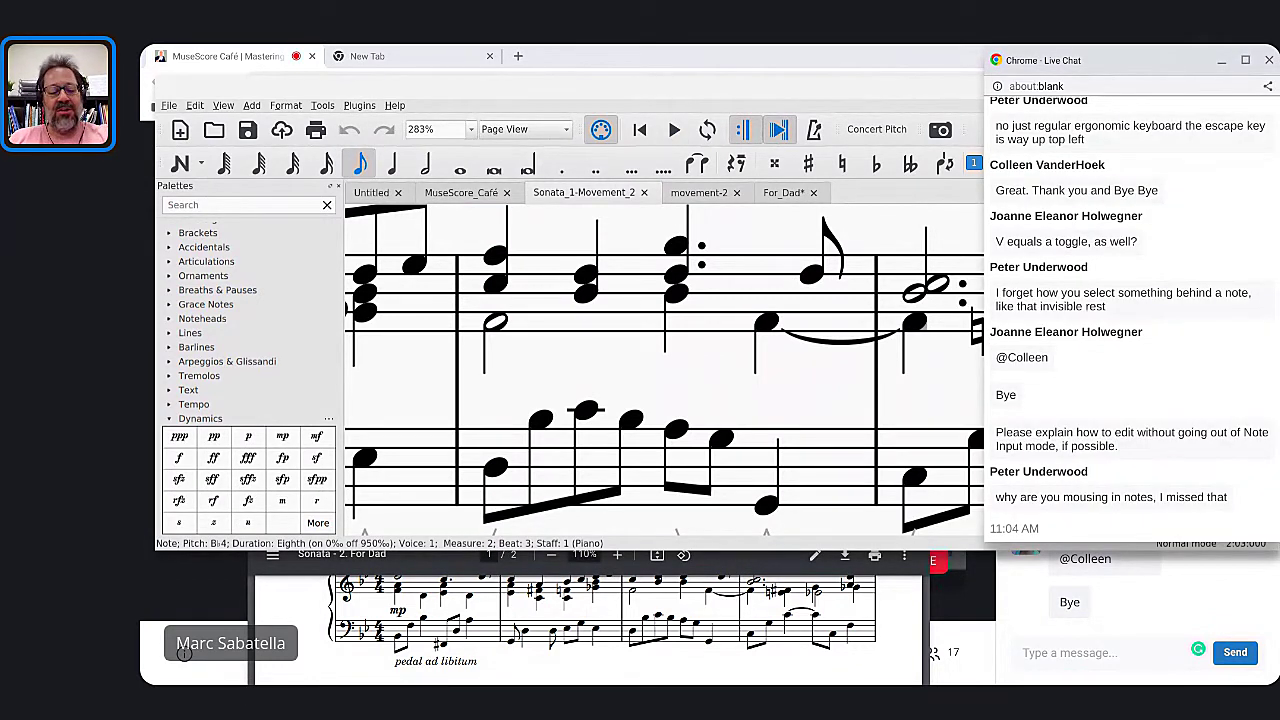
key("alt+Tab")
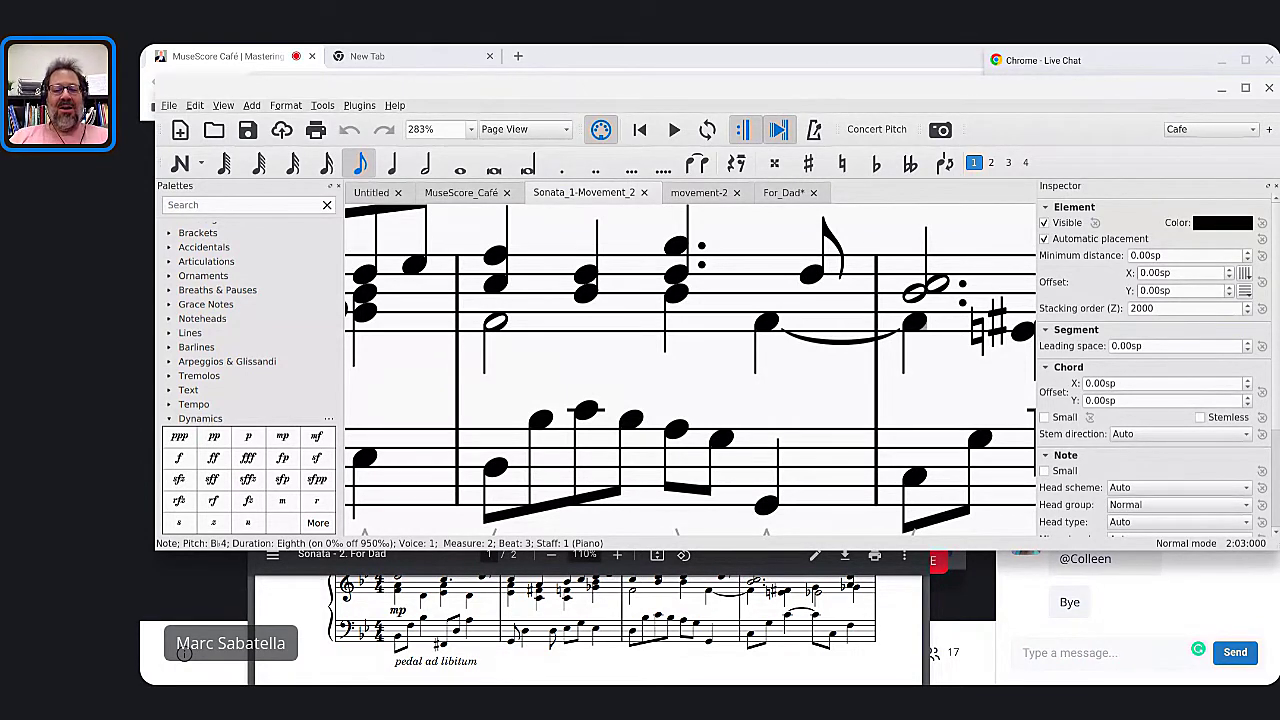
scroll(757, 315, "down", 4)
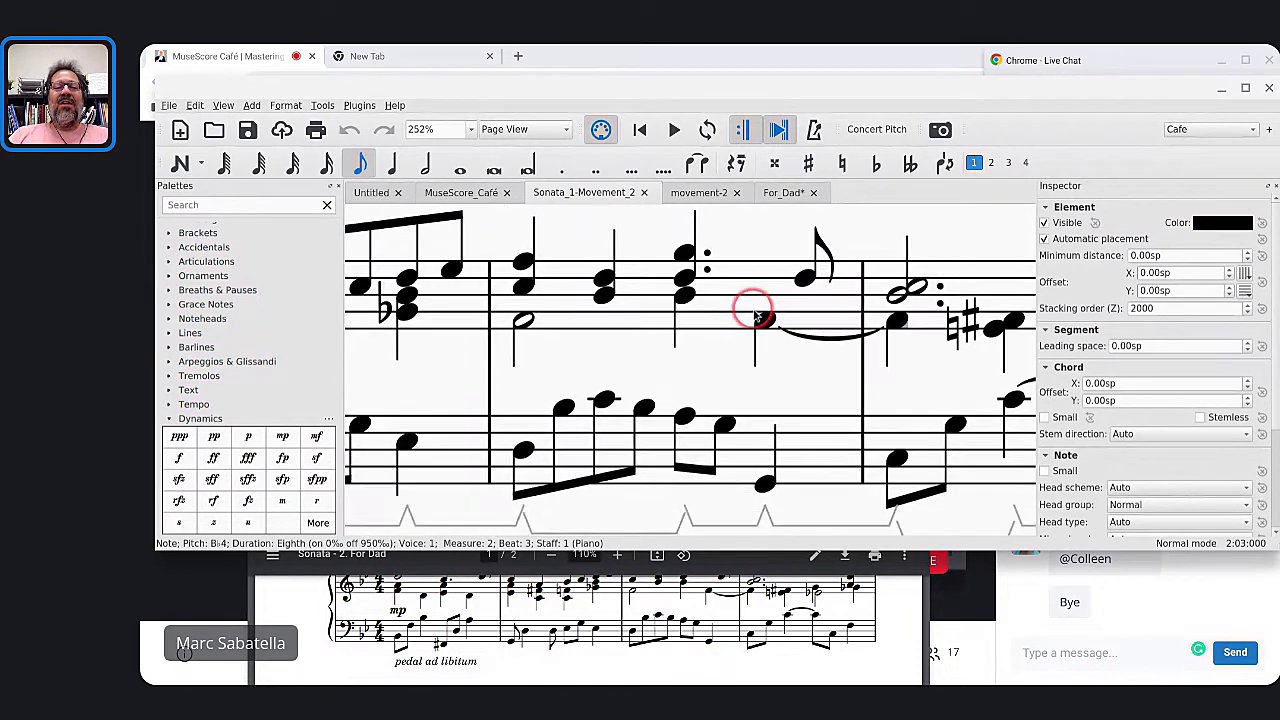
scroll(757, 315, "left", 3)
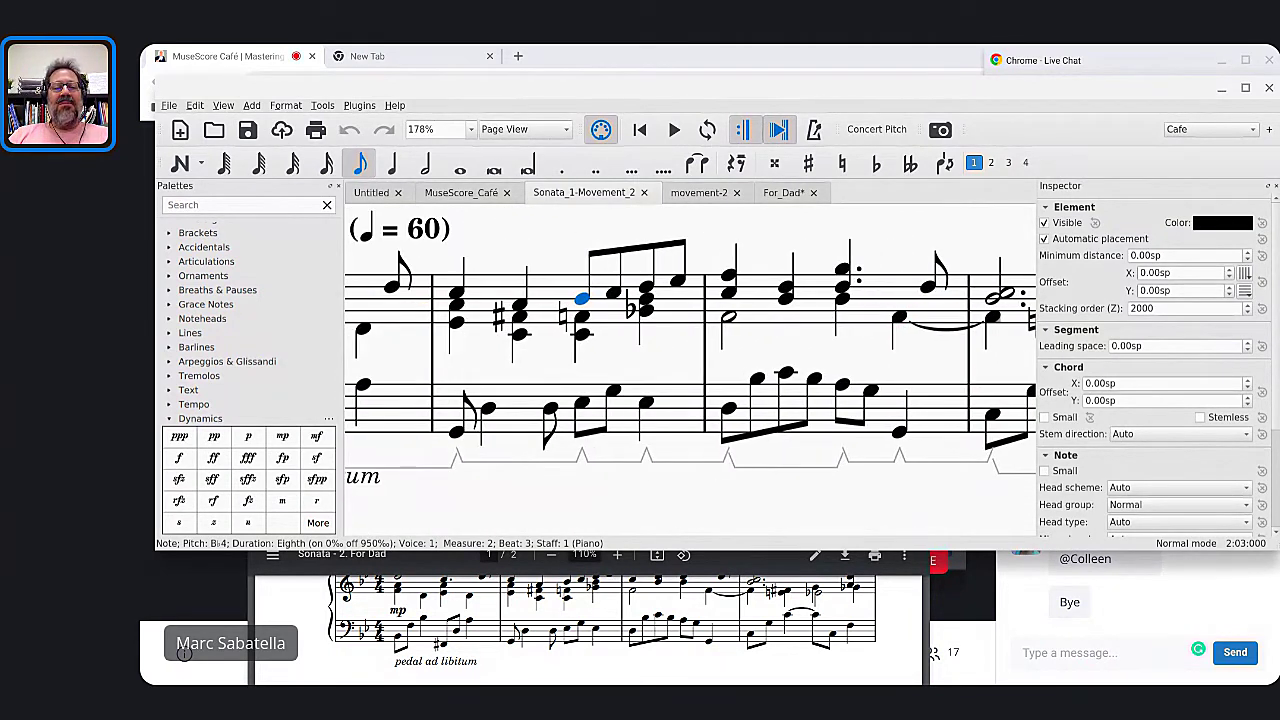
scroll(690, 367, "left", 4)
scroll(690, 367, "left", 3)
scroll(690, 367, "up", 1)
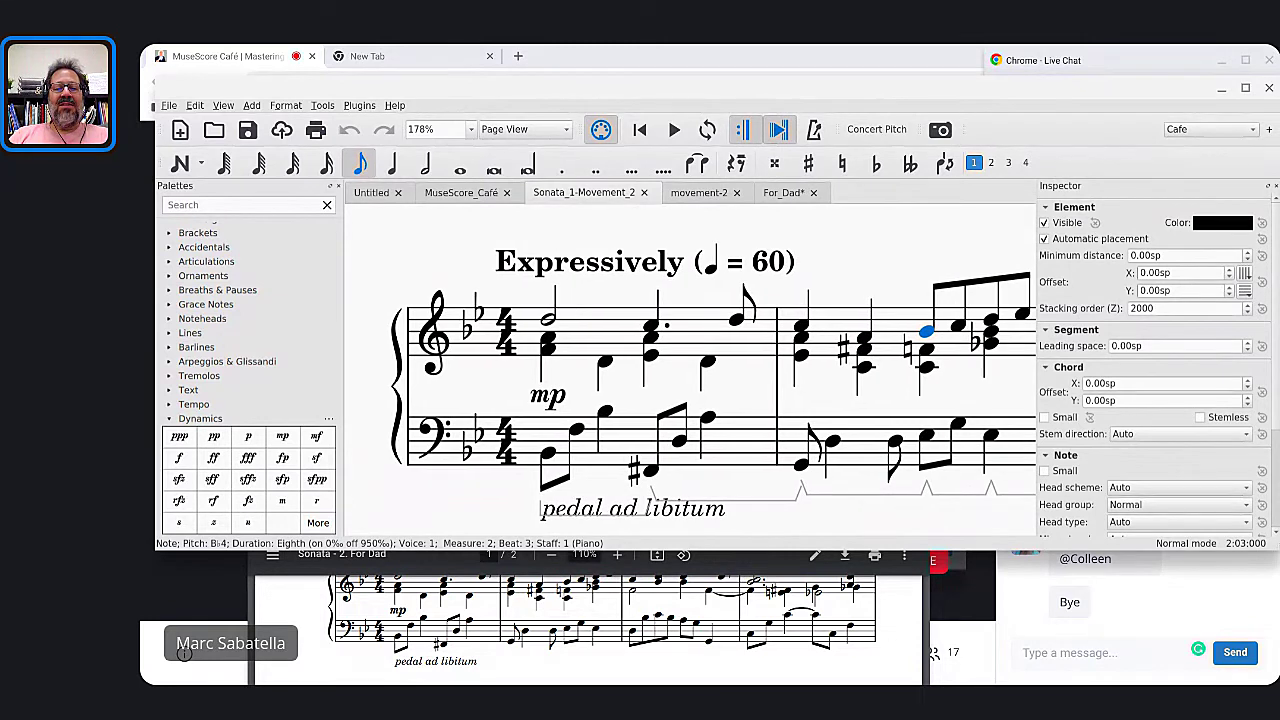
key("alt+Tab")
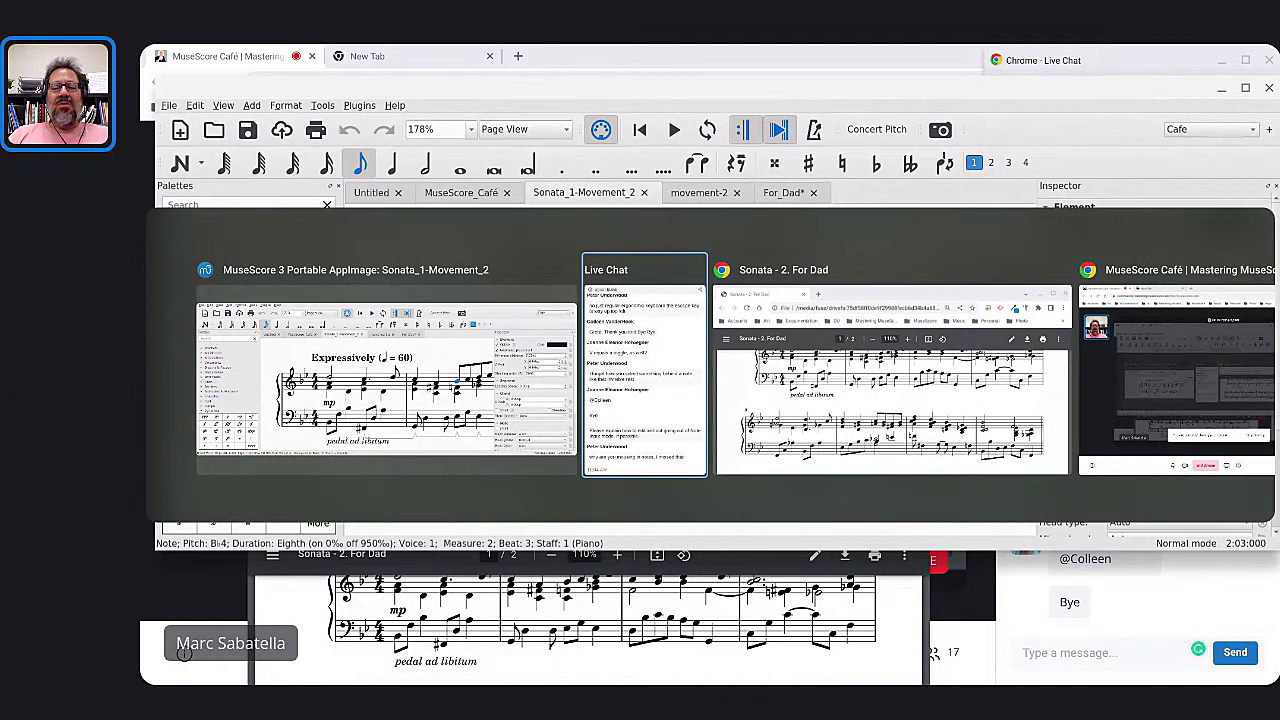
key("Escape")
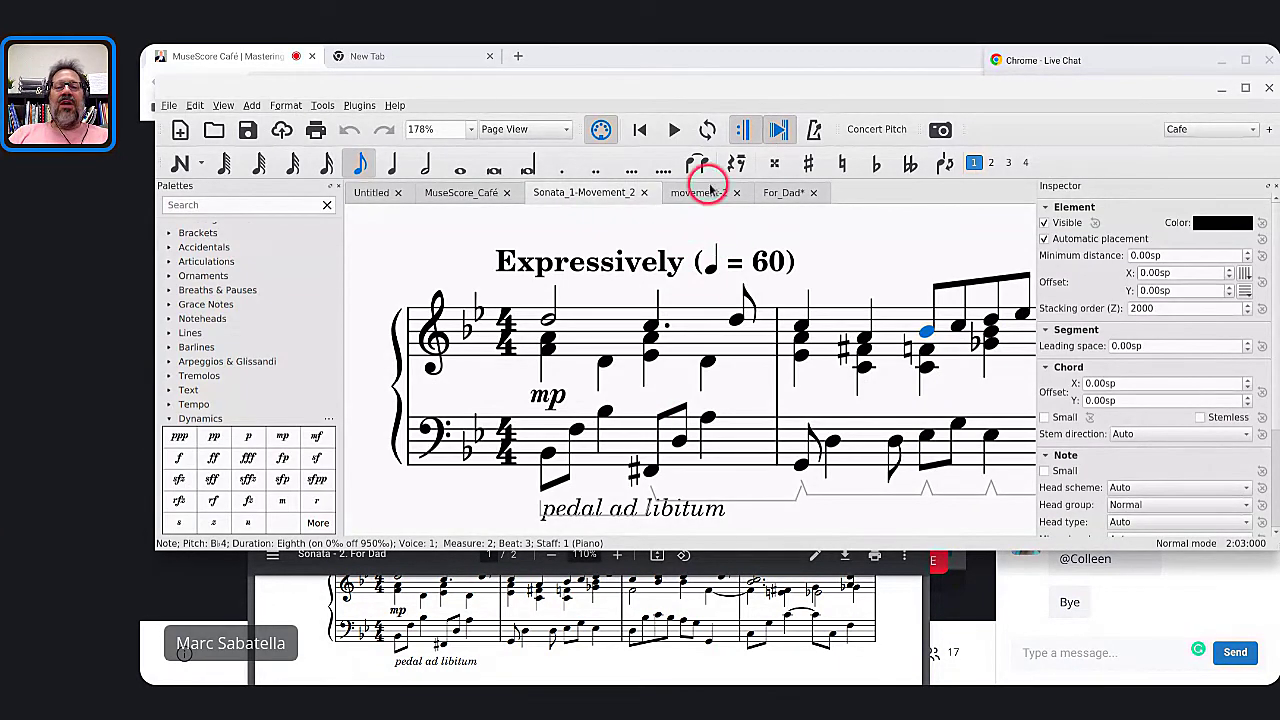
In the For_Dad score, add a Pedal (angled end hook) line from the B♭2 on beat 1 to the beat 3 note in measure 1
left_click(781, 192)
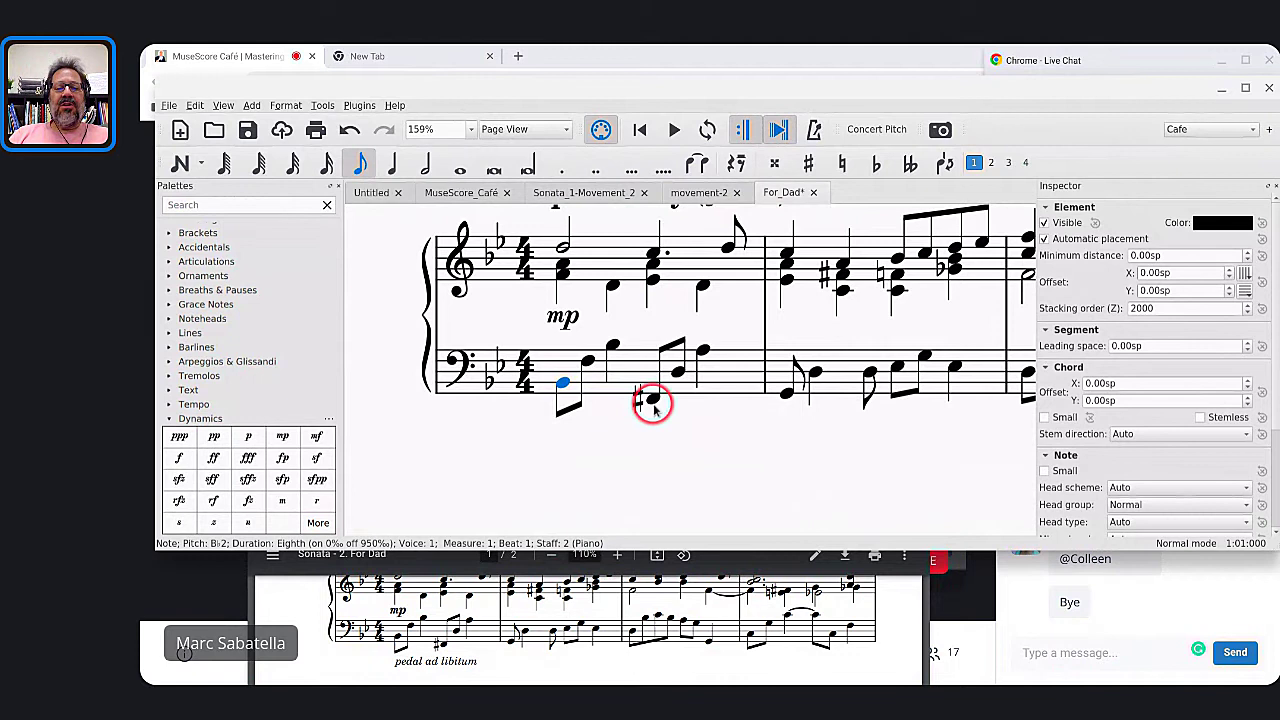
left_click(653, 401, "shift")
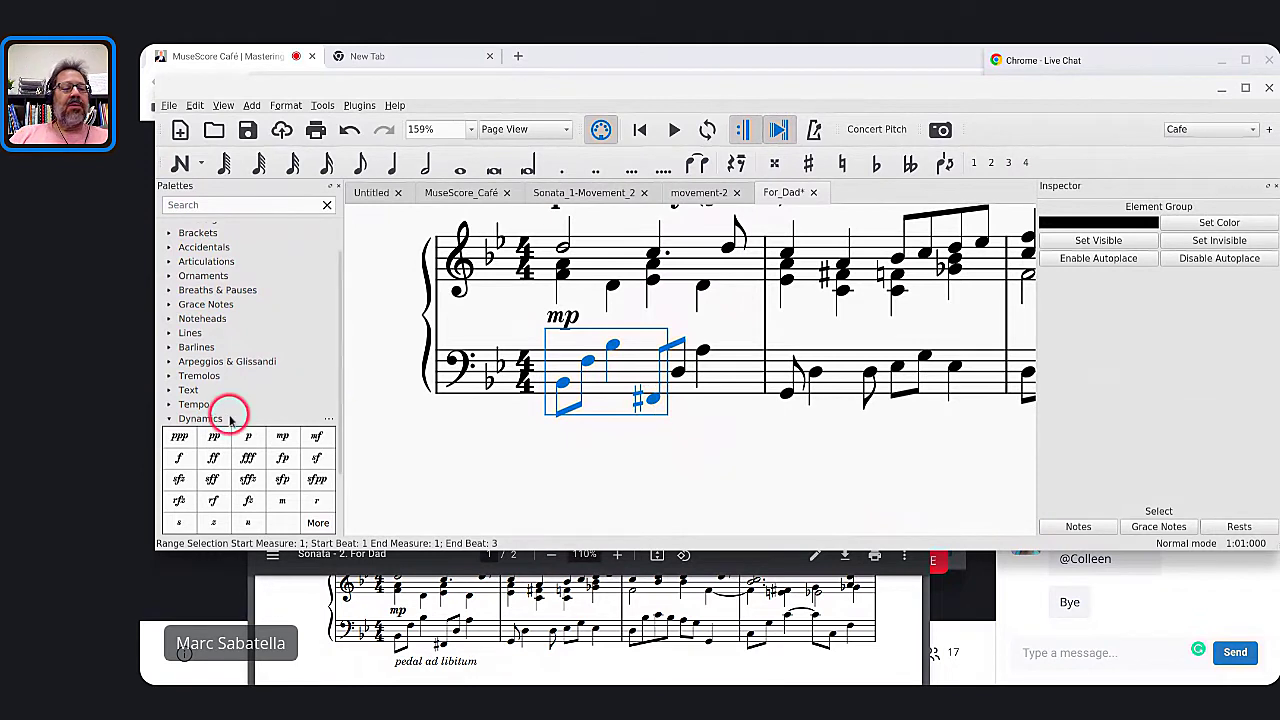
left_click(169, 421)
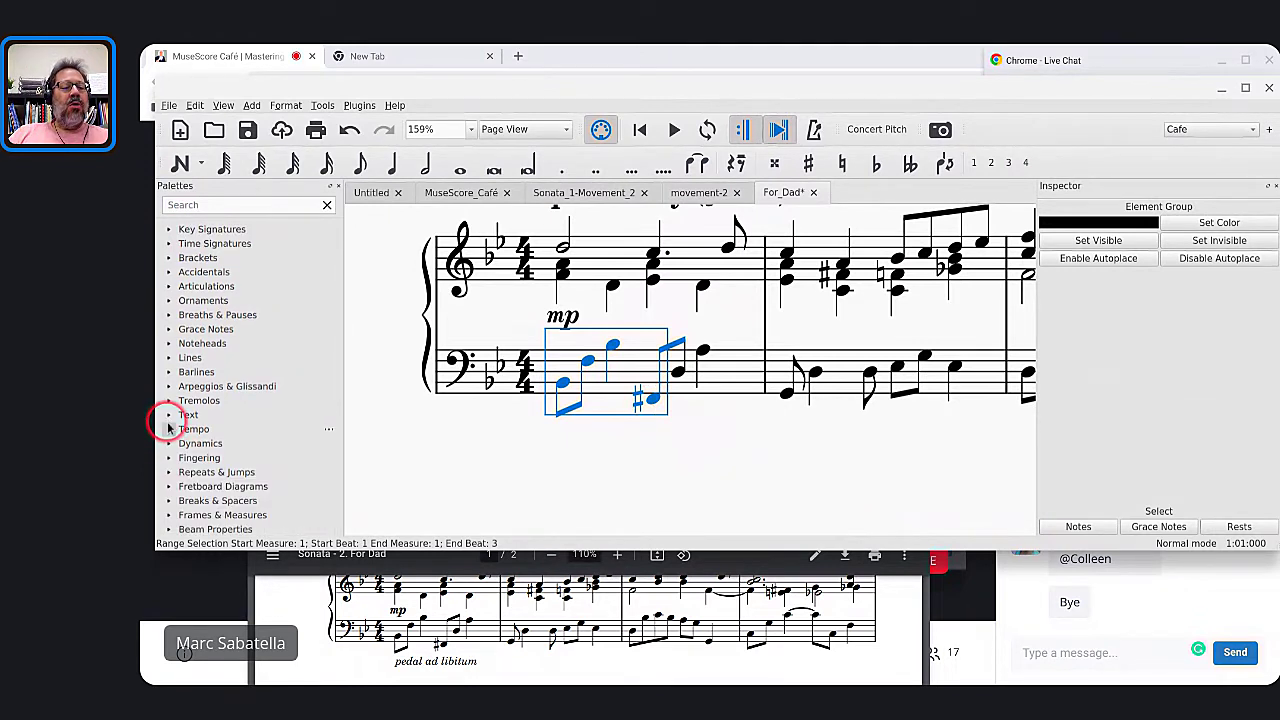
left_click(169, 357)
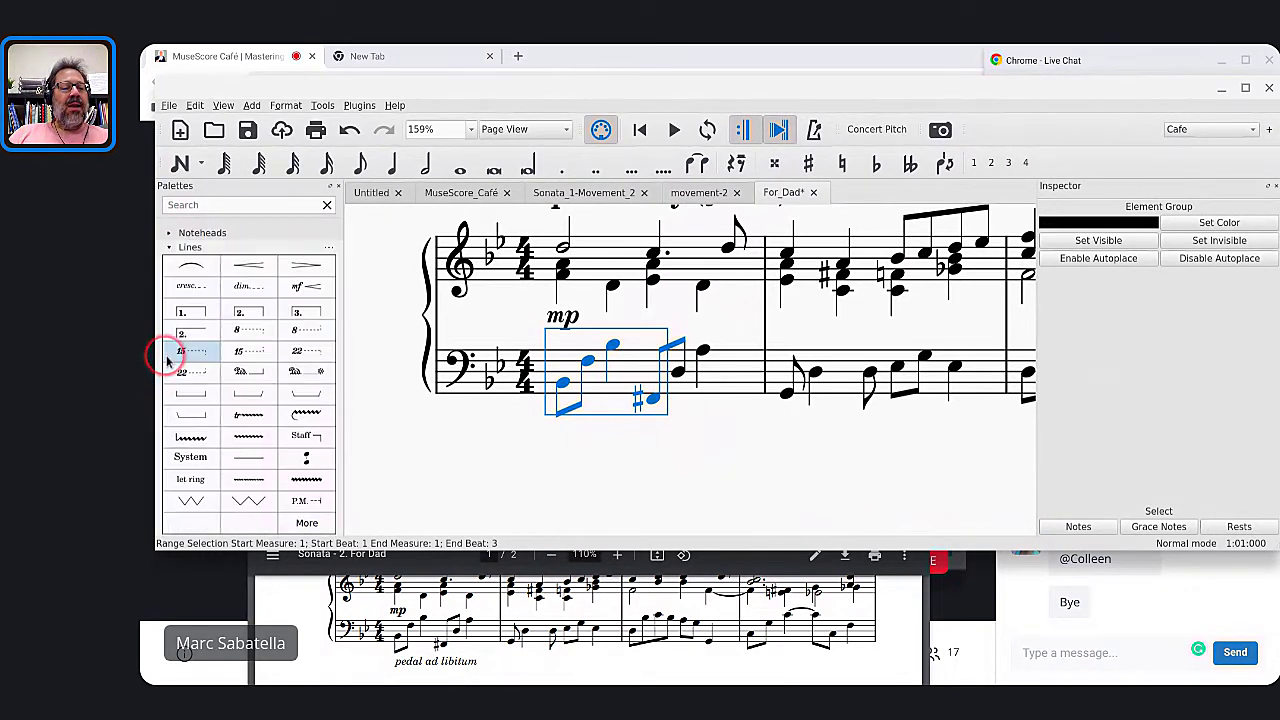
left_click(252, 398)
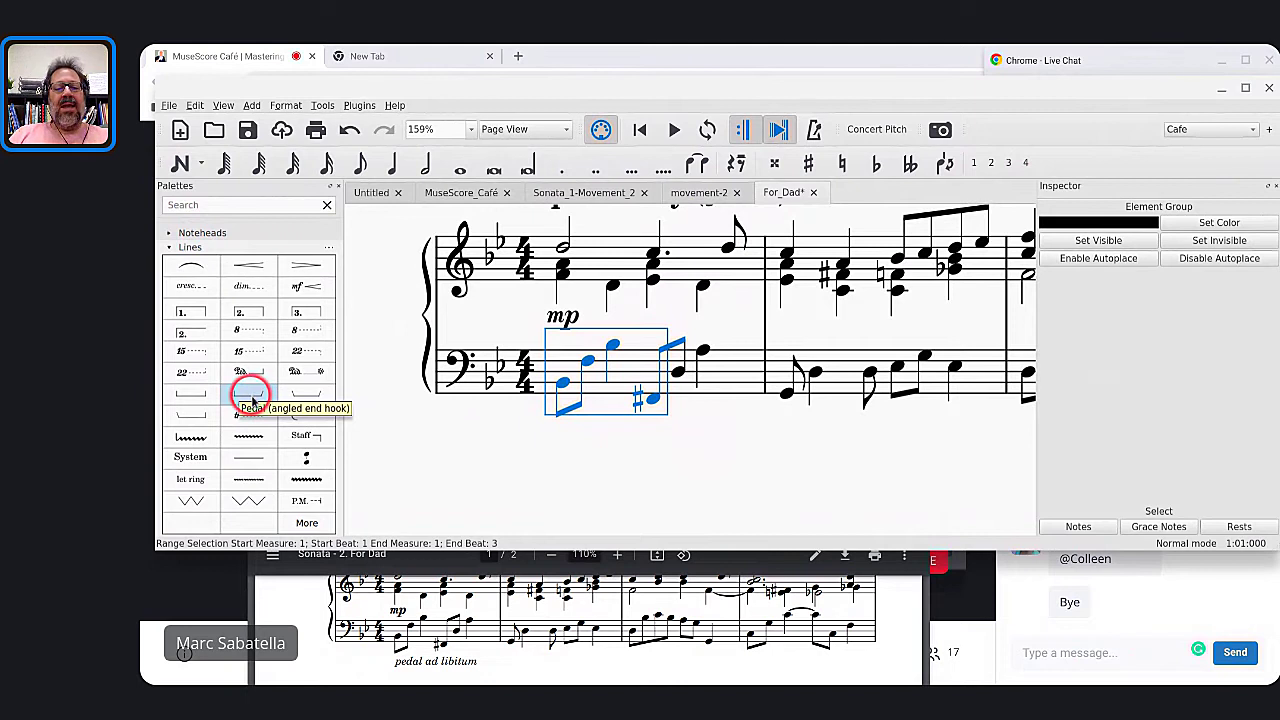
Add a pedal line with both hooks angled from beat 3 of measure 1 to beat 1 of measure 2 in the lower staff
left_click(652, 401)
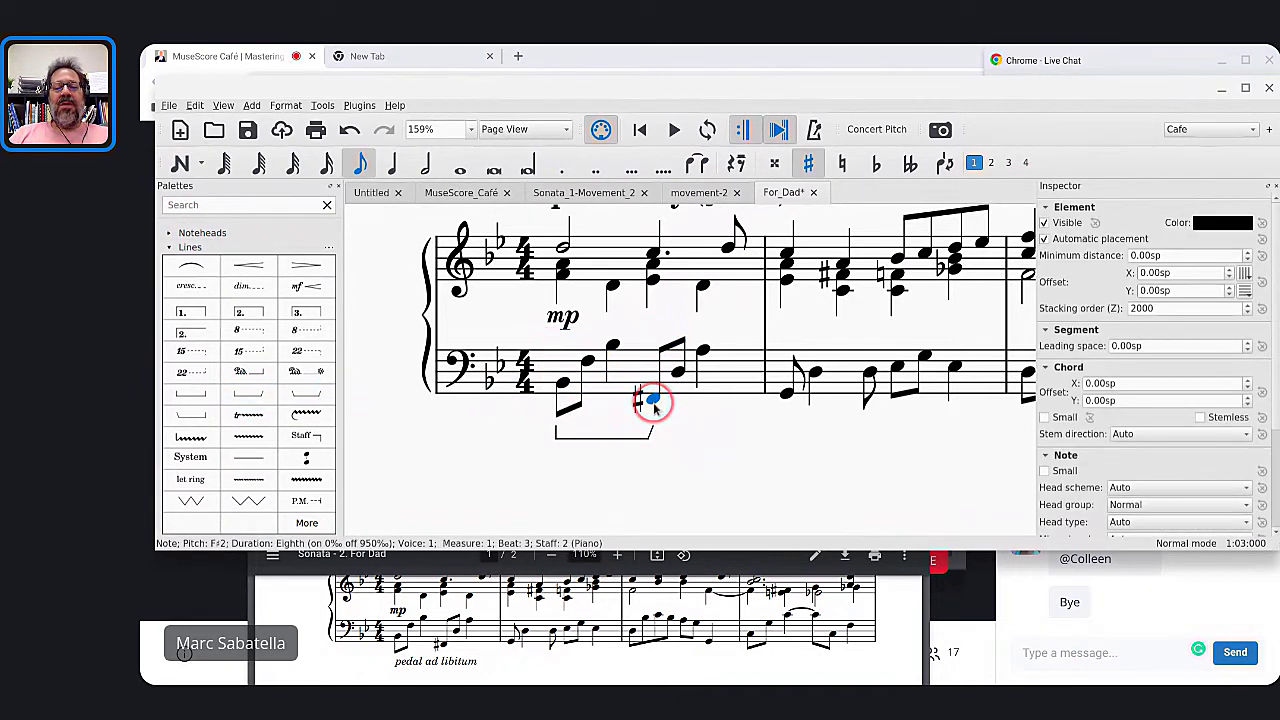
left_click(787, 397, "shift")
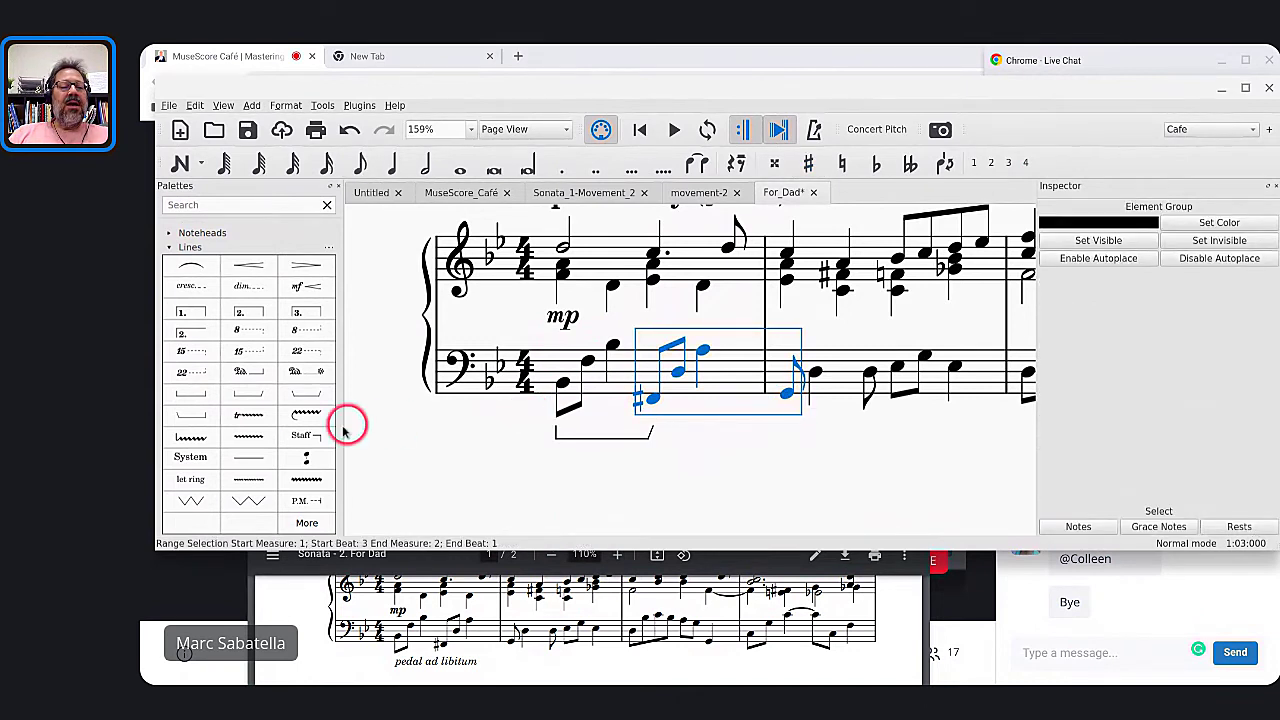
left_click(305, 400)
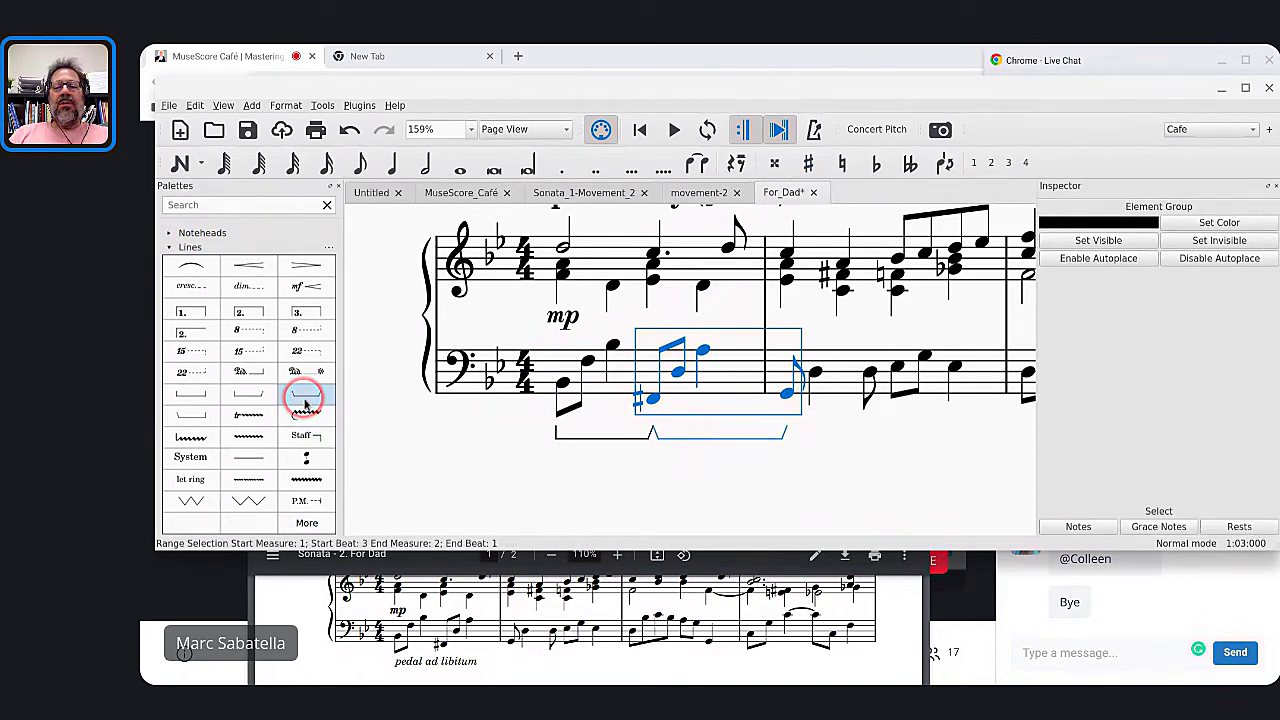
Add two pedal lines with both hooks angled in the lower staff of measure 2, from beat 1 to 3 and from beat 3 to 4
left_click(784, 393)
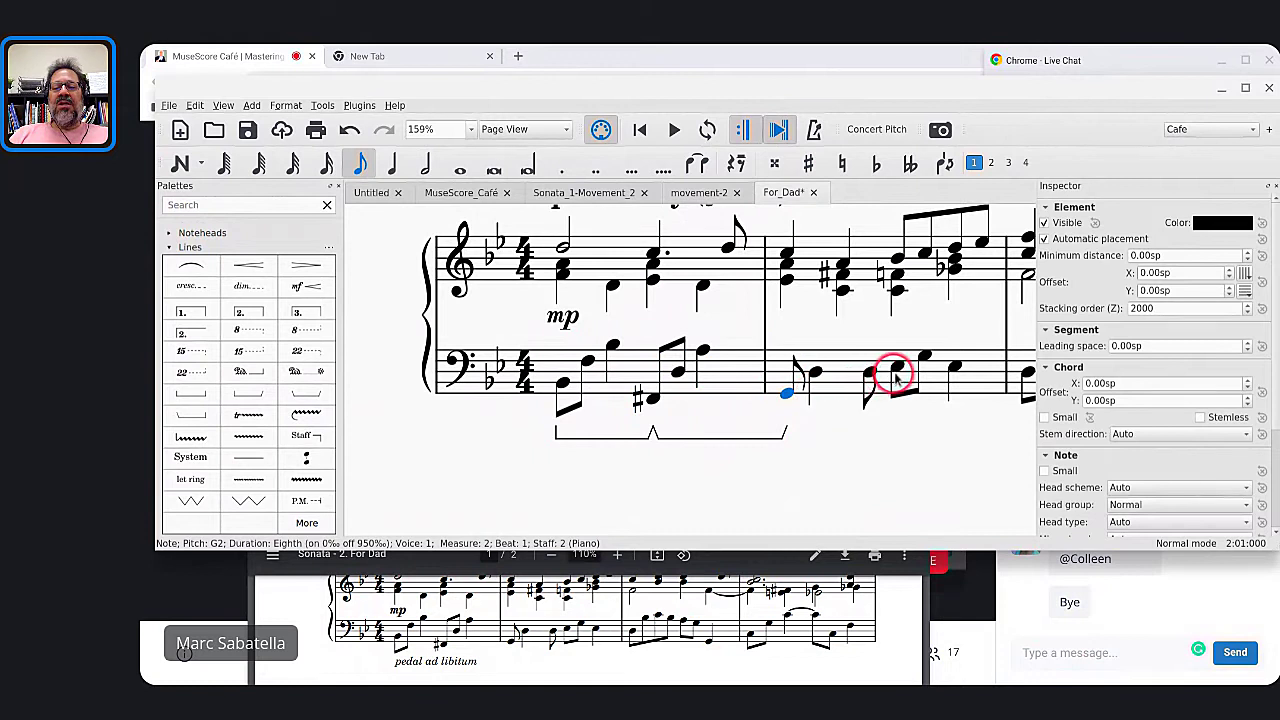
left_click(896, 375, "shift")
left_click(323, 397)
left_click(897, 366)
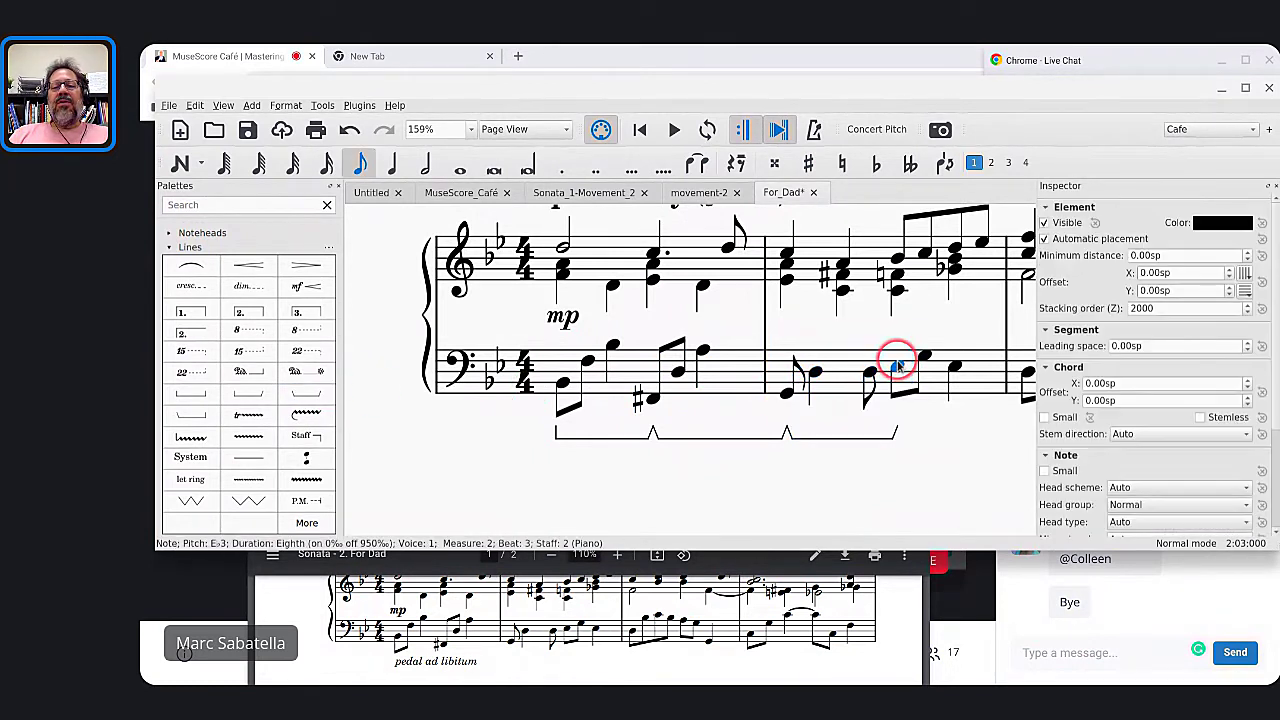
left_click(956, 367, "shift")
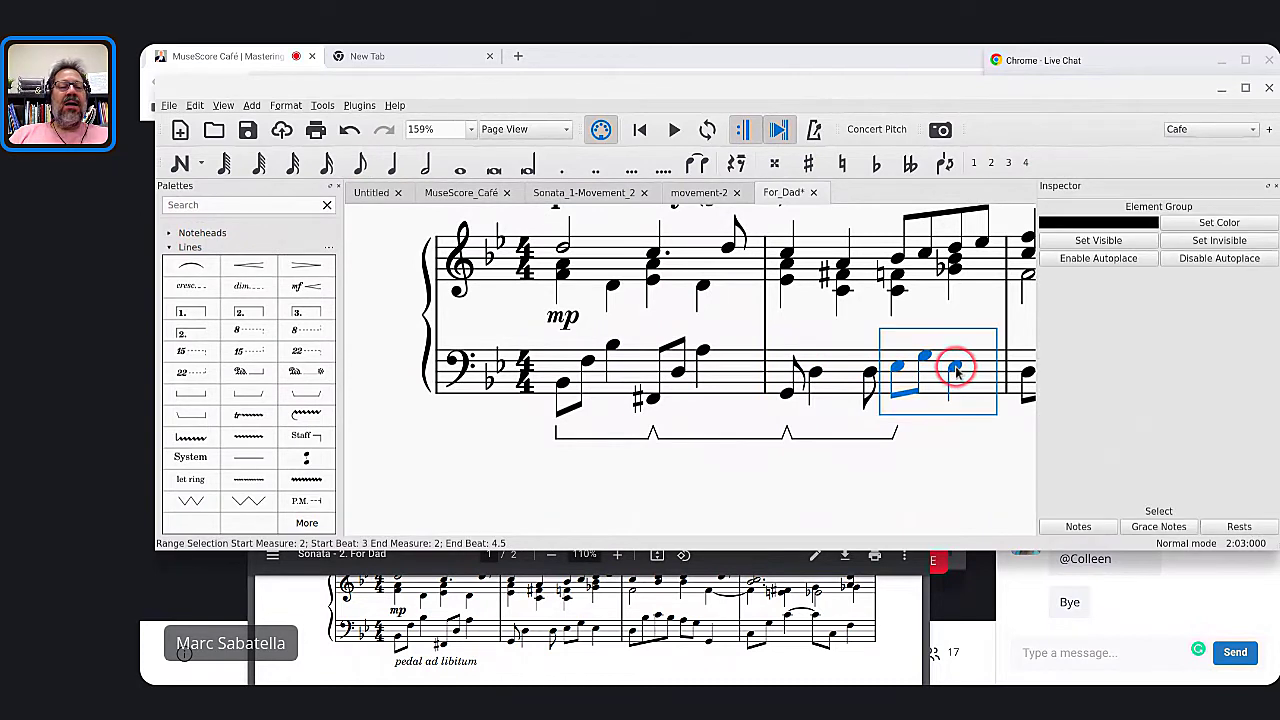
left_click(300, 397)
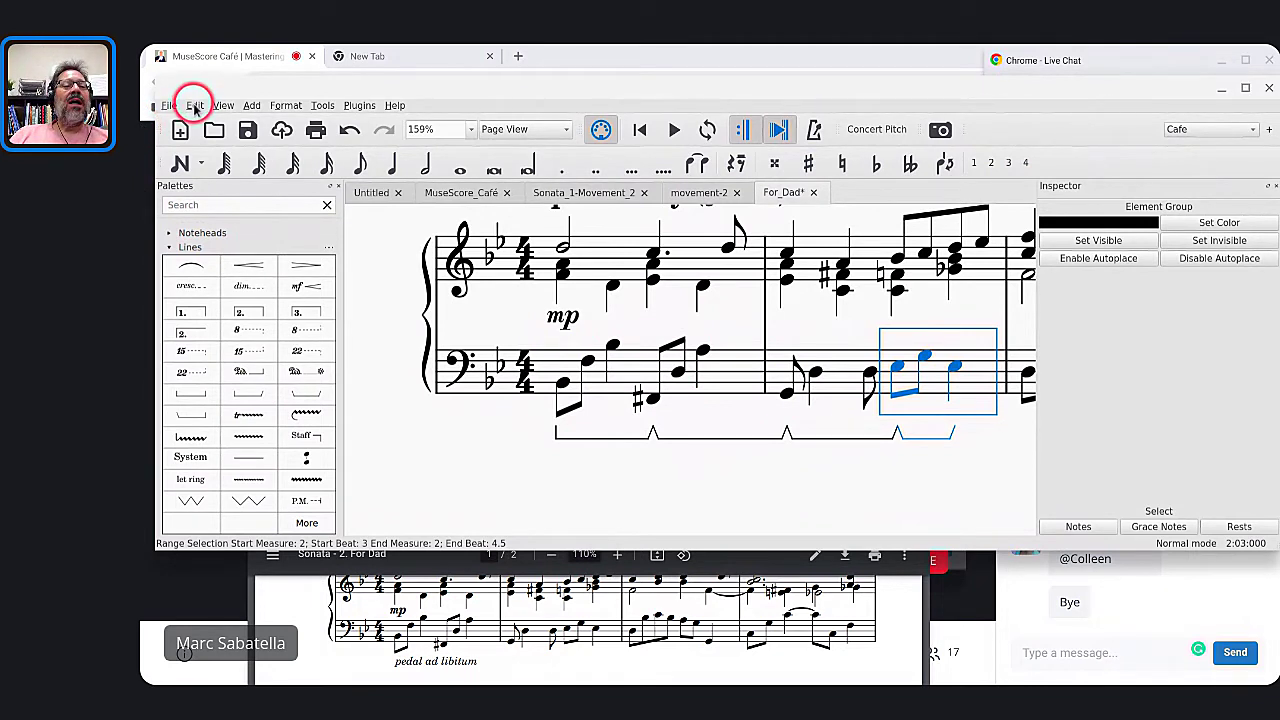
Open the keyboard shortcut preferences and filter the actions by "apply"
left_click_drag(220, 85, 206, 57)
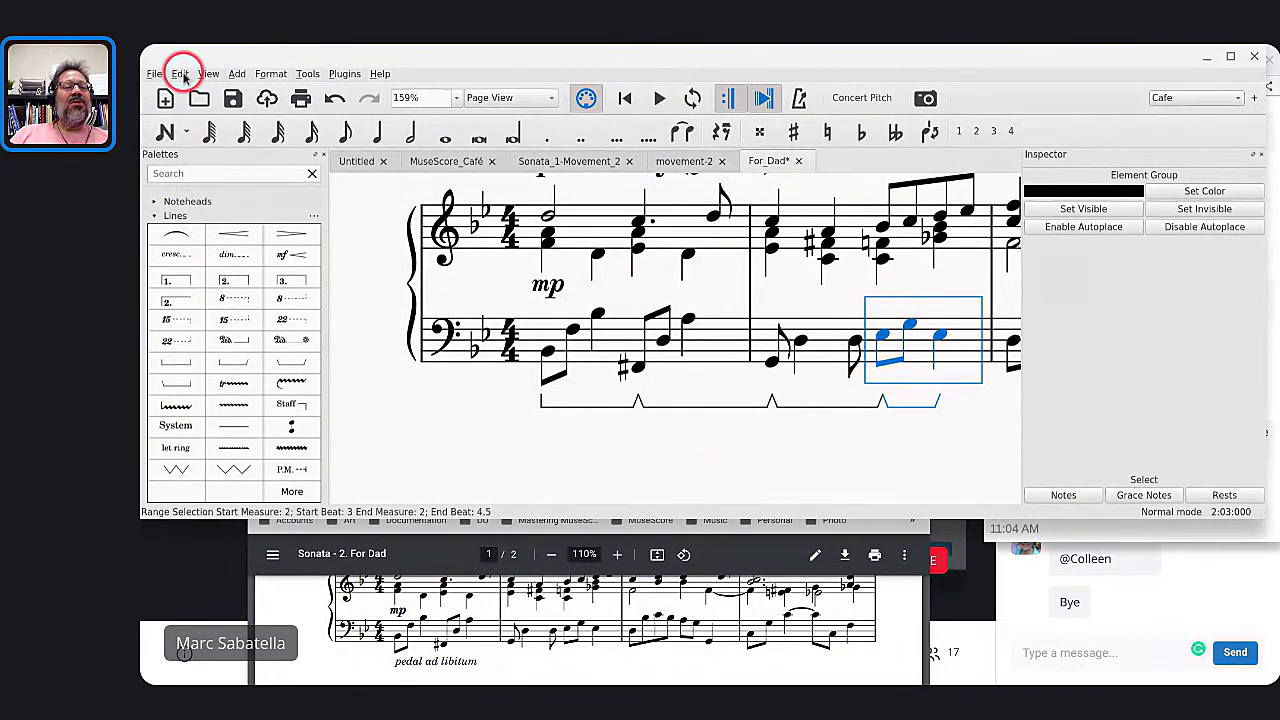
left_click(180, 74)
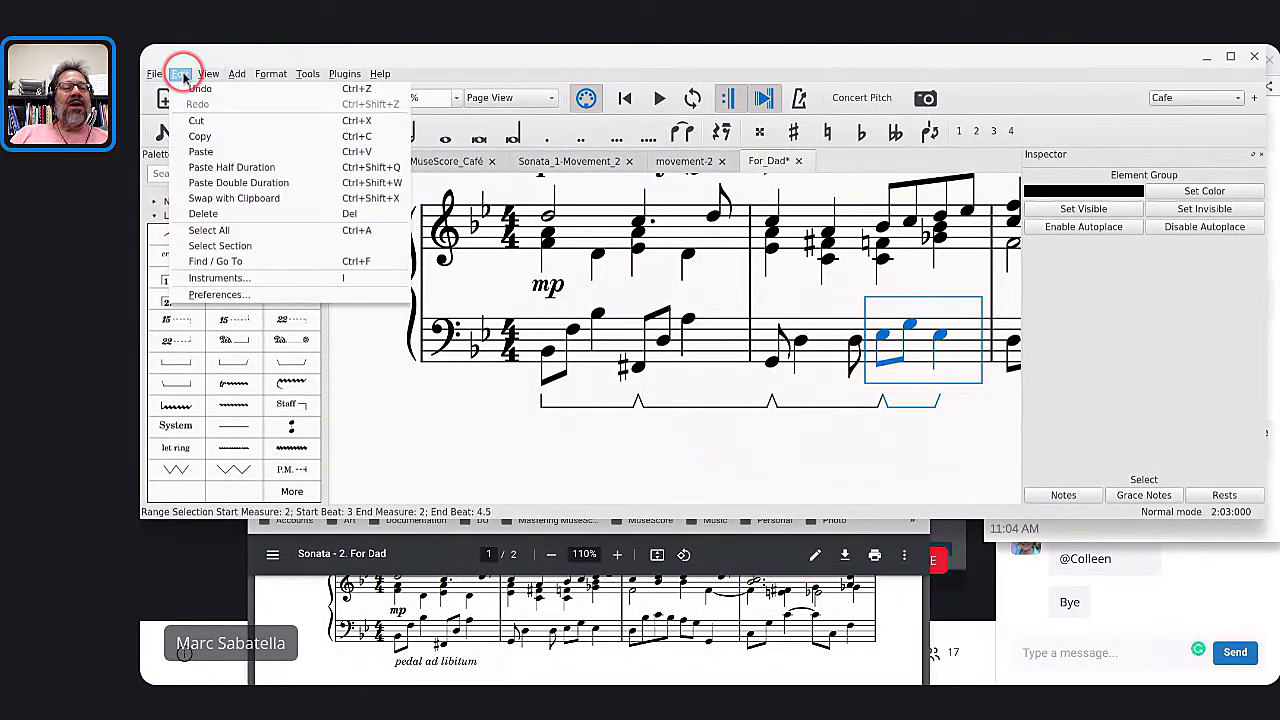
left_click(222, 293)
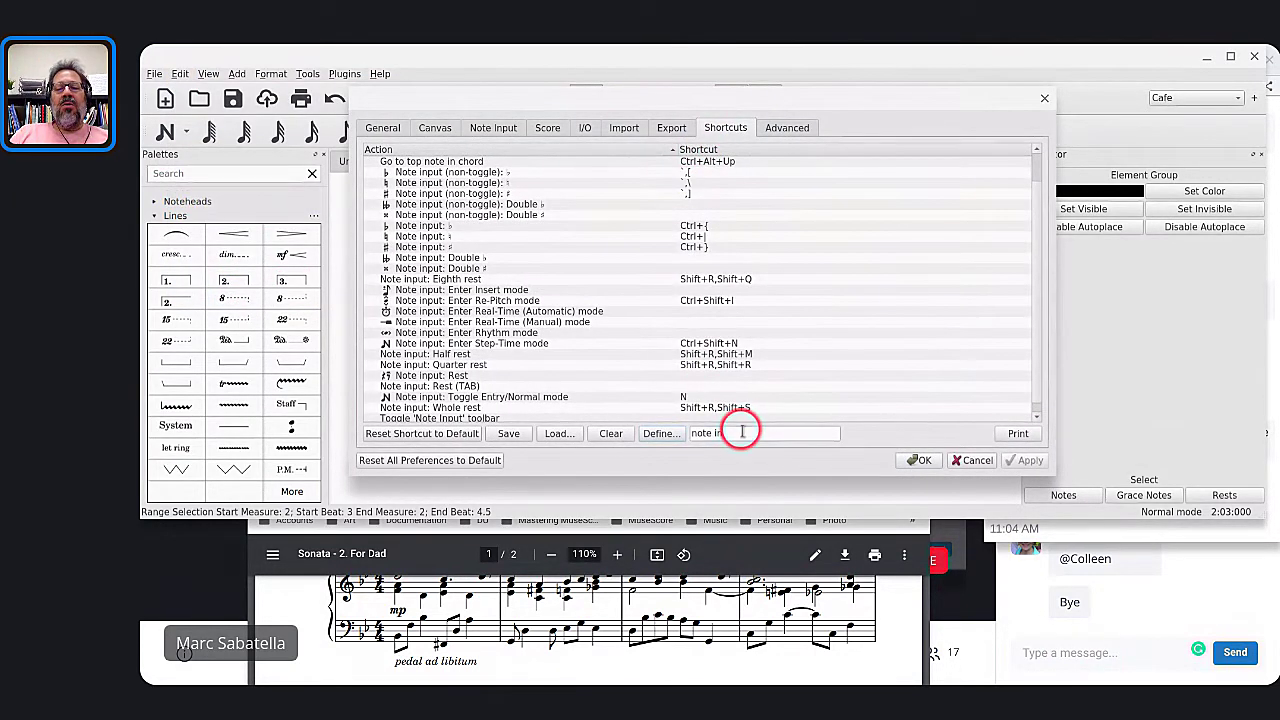
key("ctrl+a")
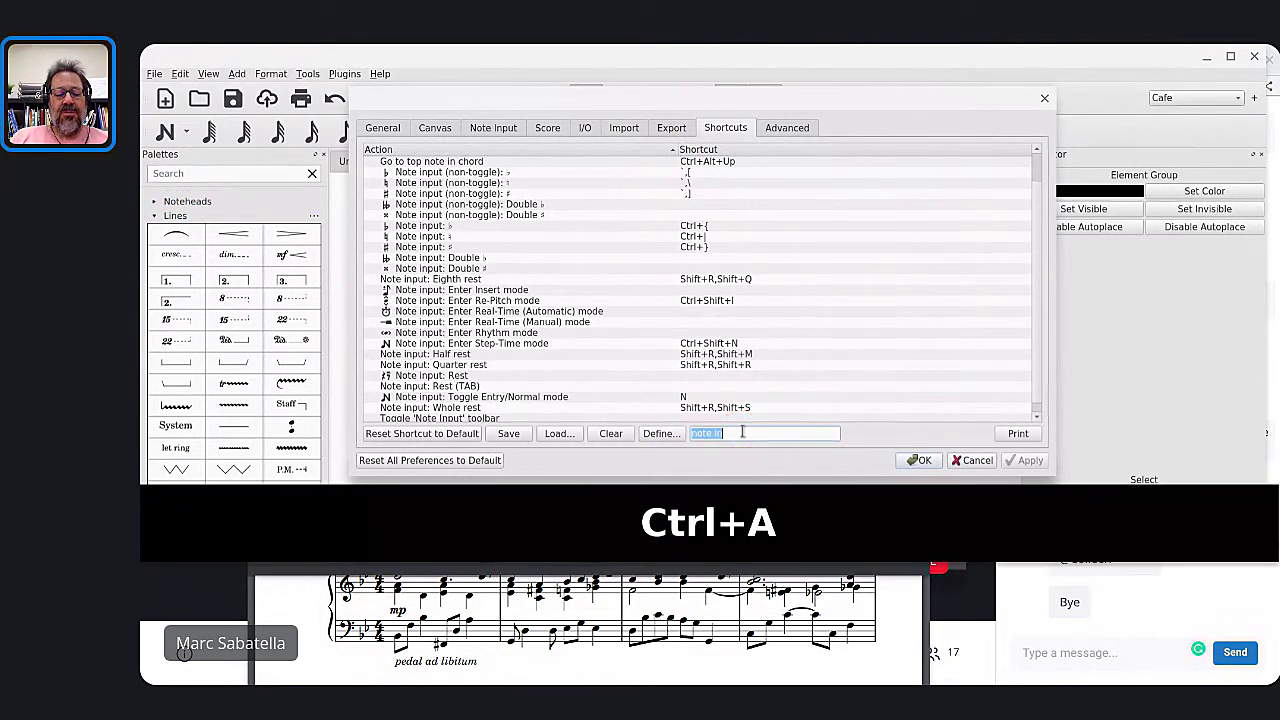
type("apply")
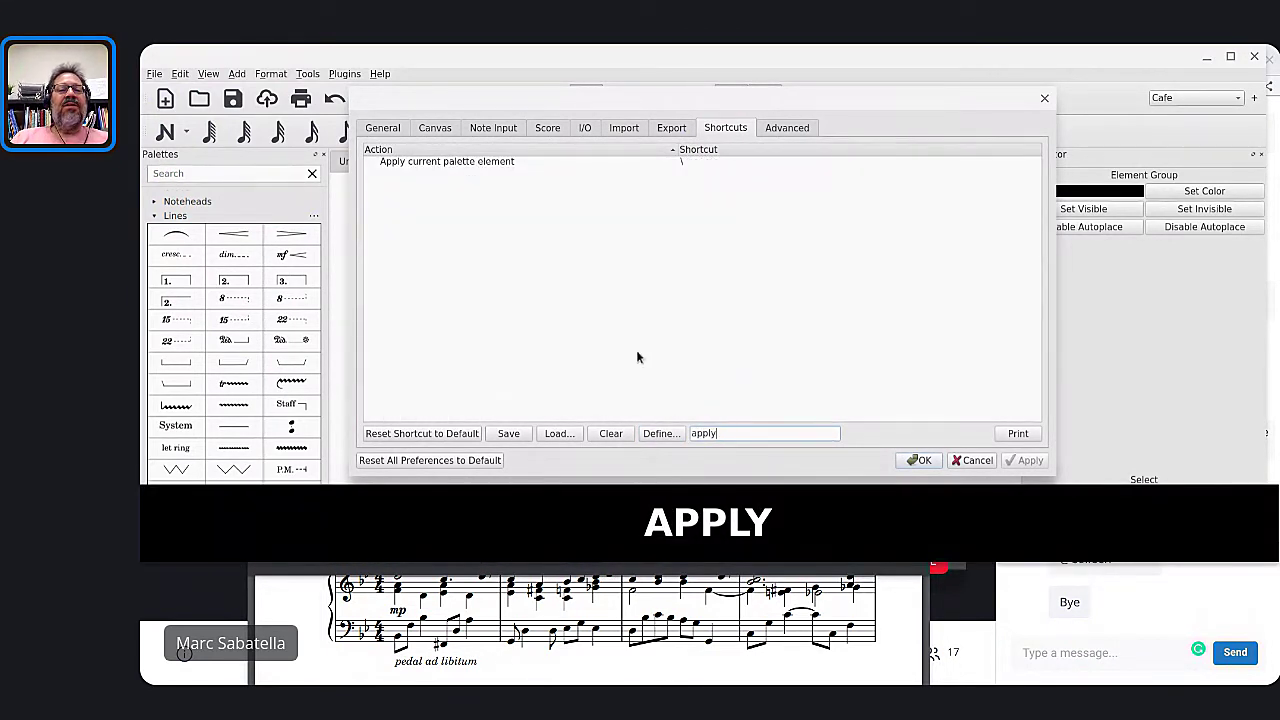
Check the shortcut defined for Apply current palette element and close the preferences without saving changes
left_click(390, 168)
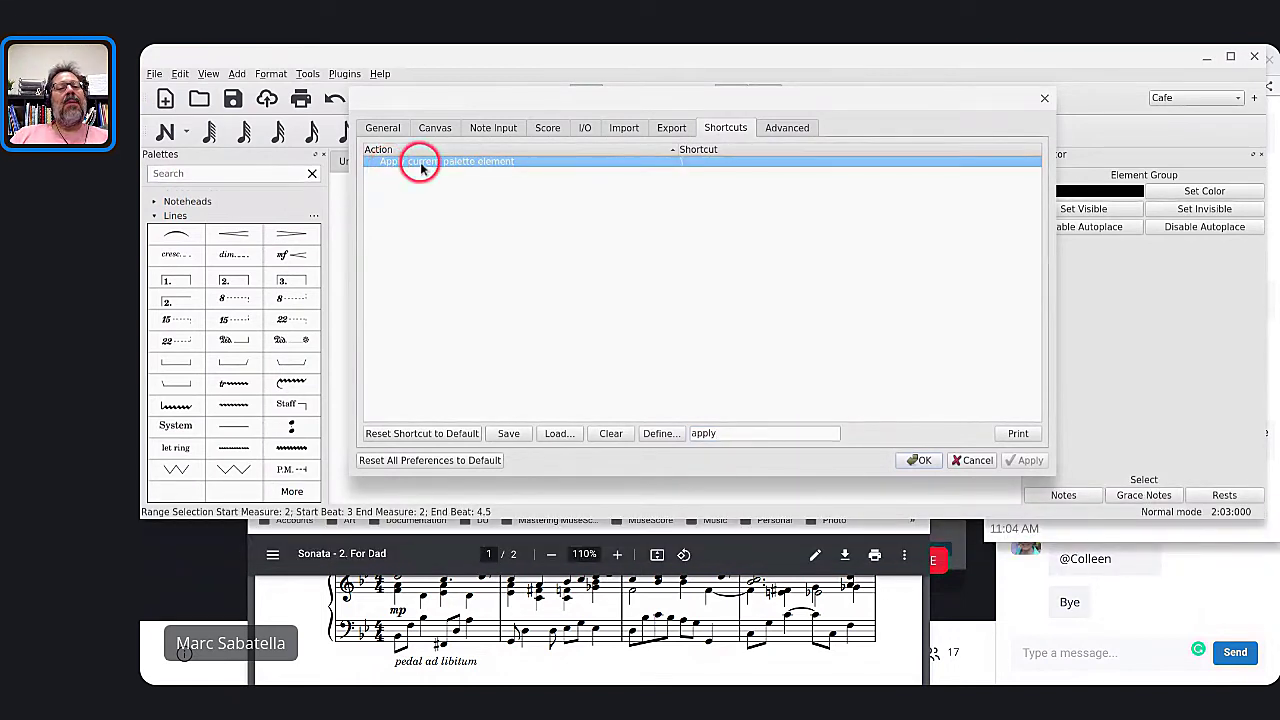
left_click(640, 357)
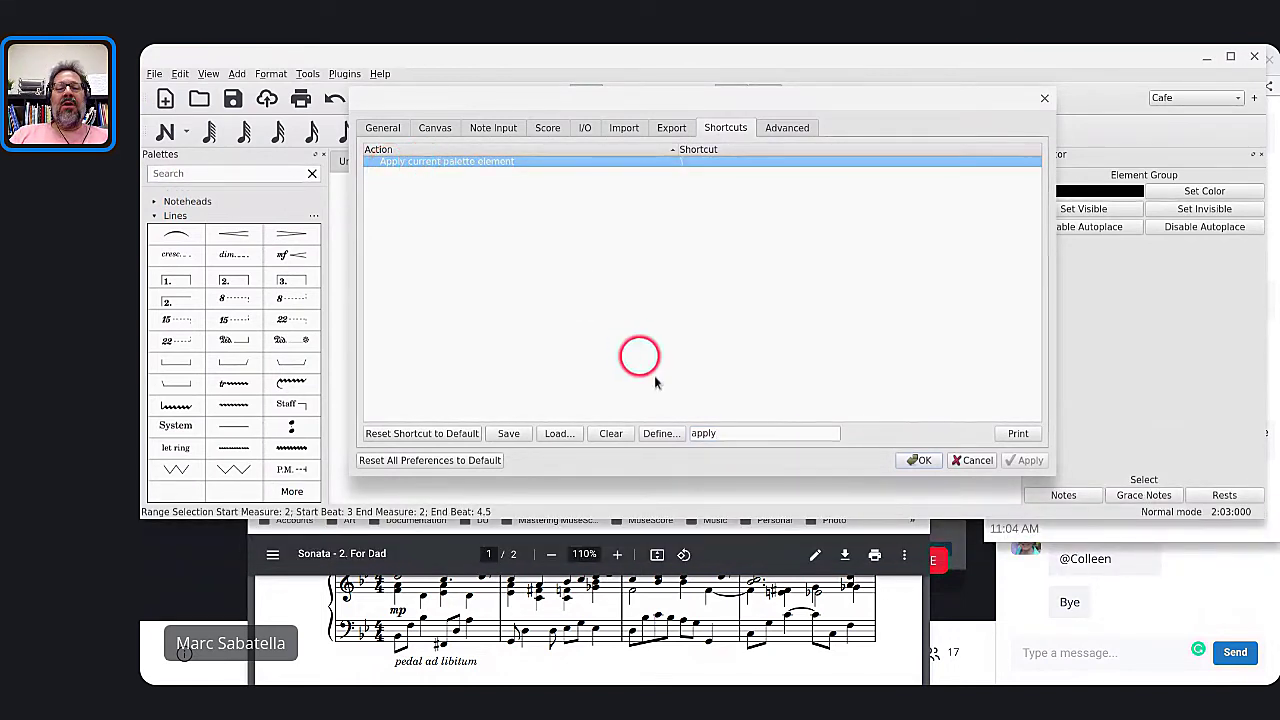
left_click(661, 433)
left_click(643, 325)
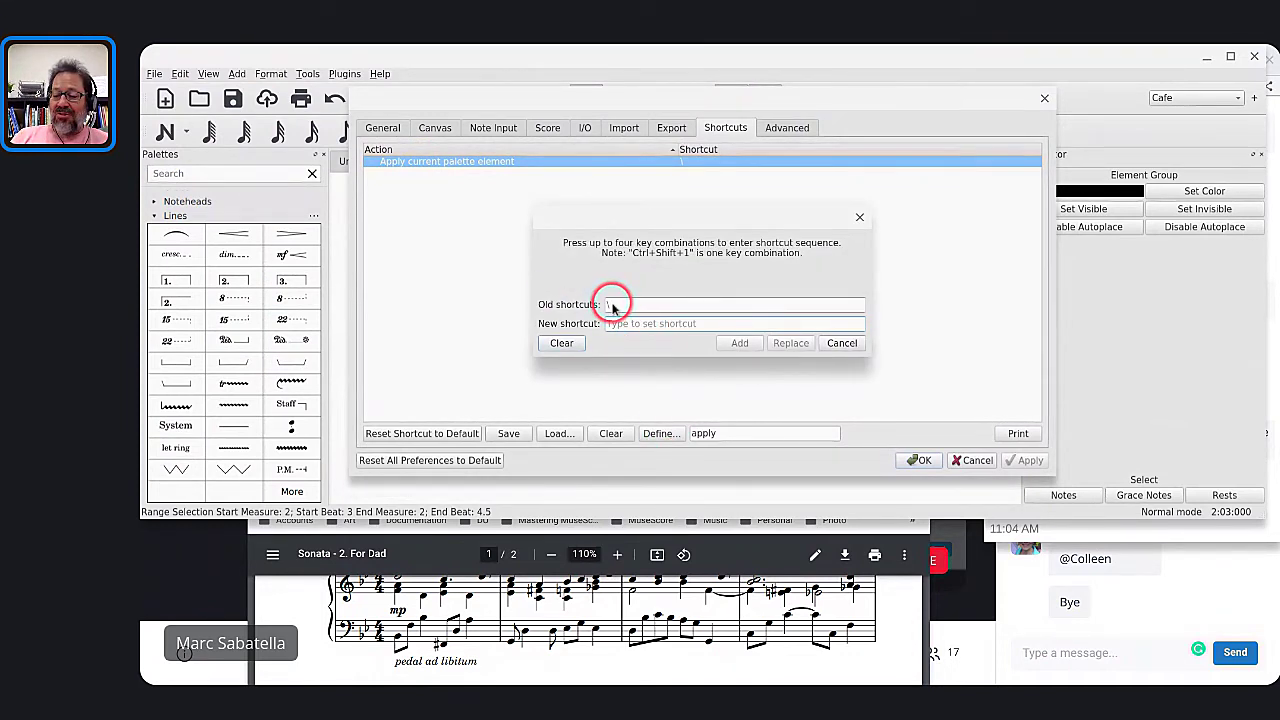
left_click(843, 344)
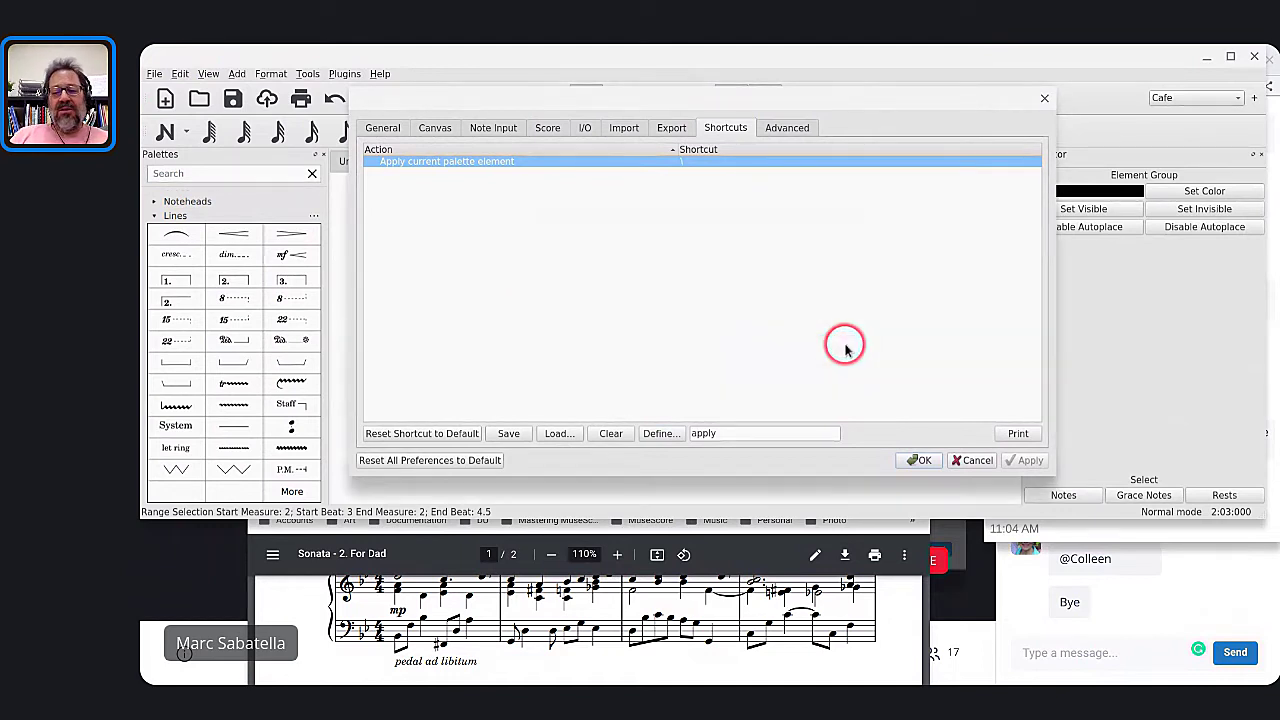
left_click(977, 461)
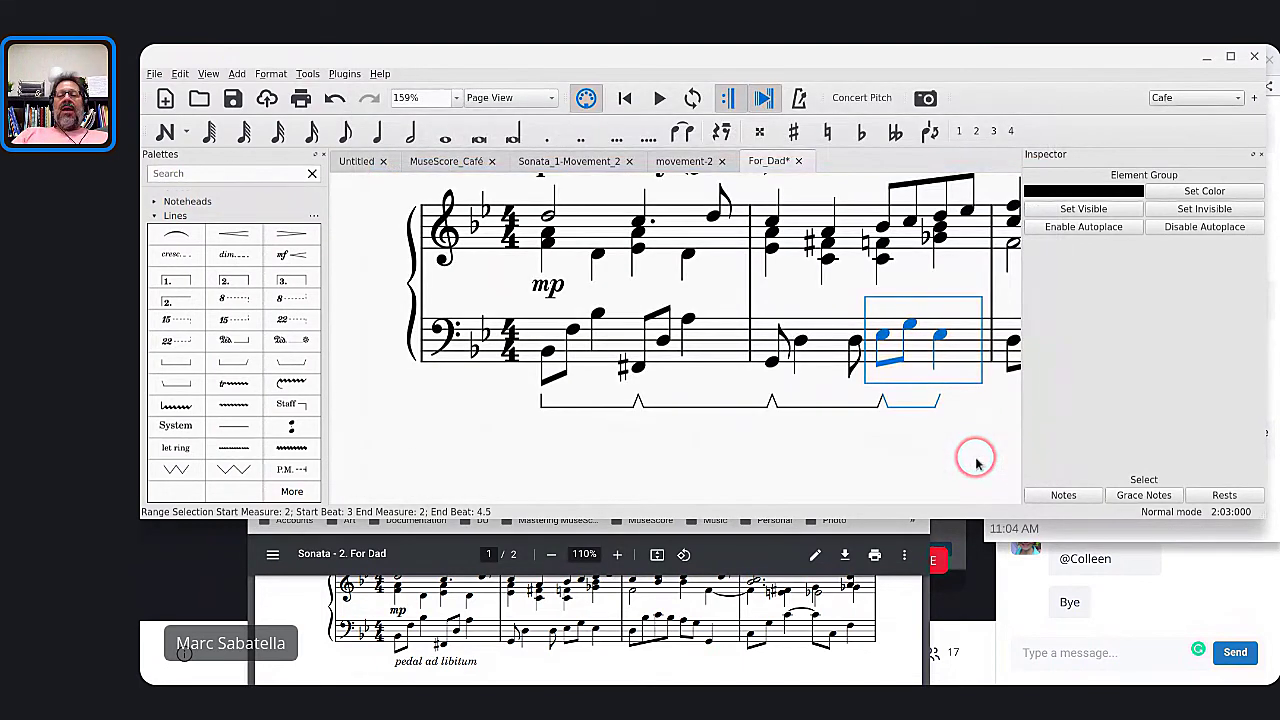
Add pedal lines with both hooks angled in the lower staff from measure 2 beat 4 to measure 3 beat 1, and on to beat 3
scroll(934, 345, "right", 3)
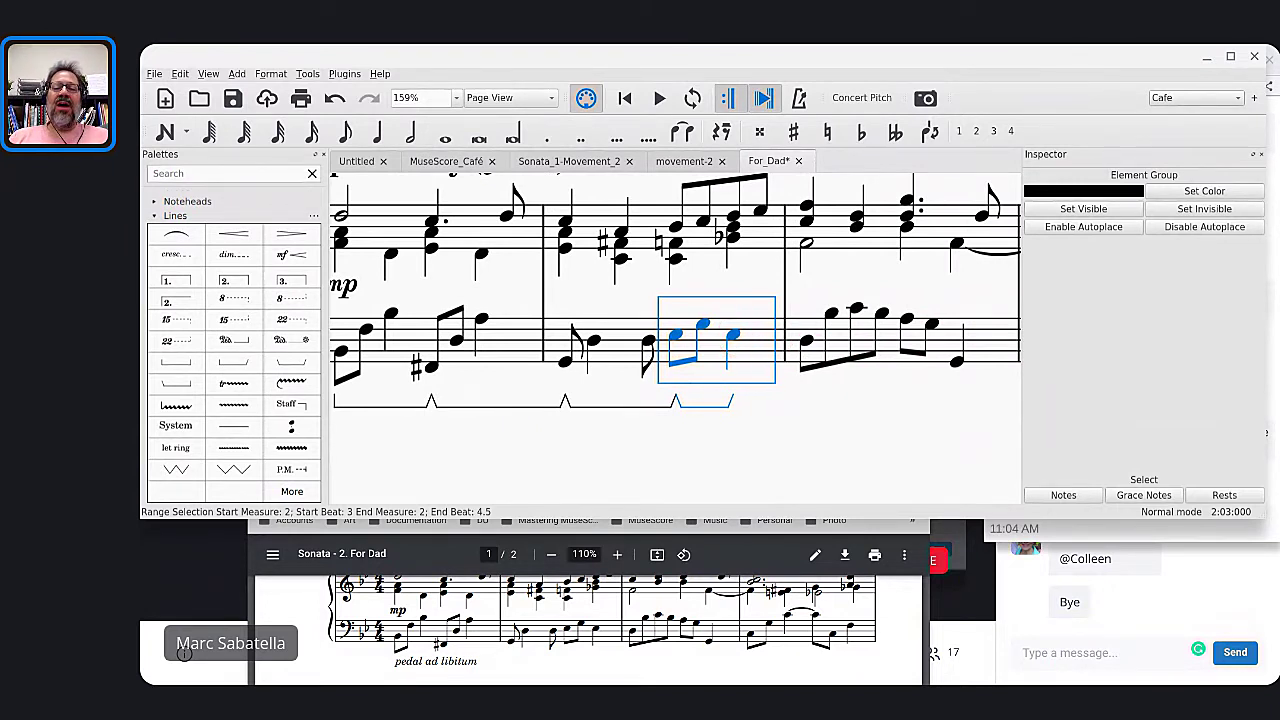
left_click(737, 343)
left_click(807, 345, "shift")
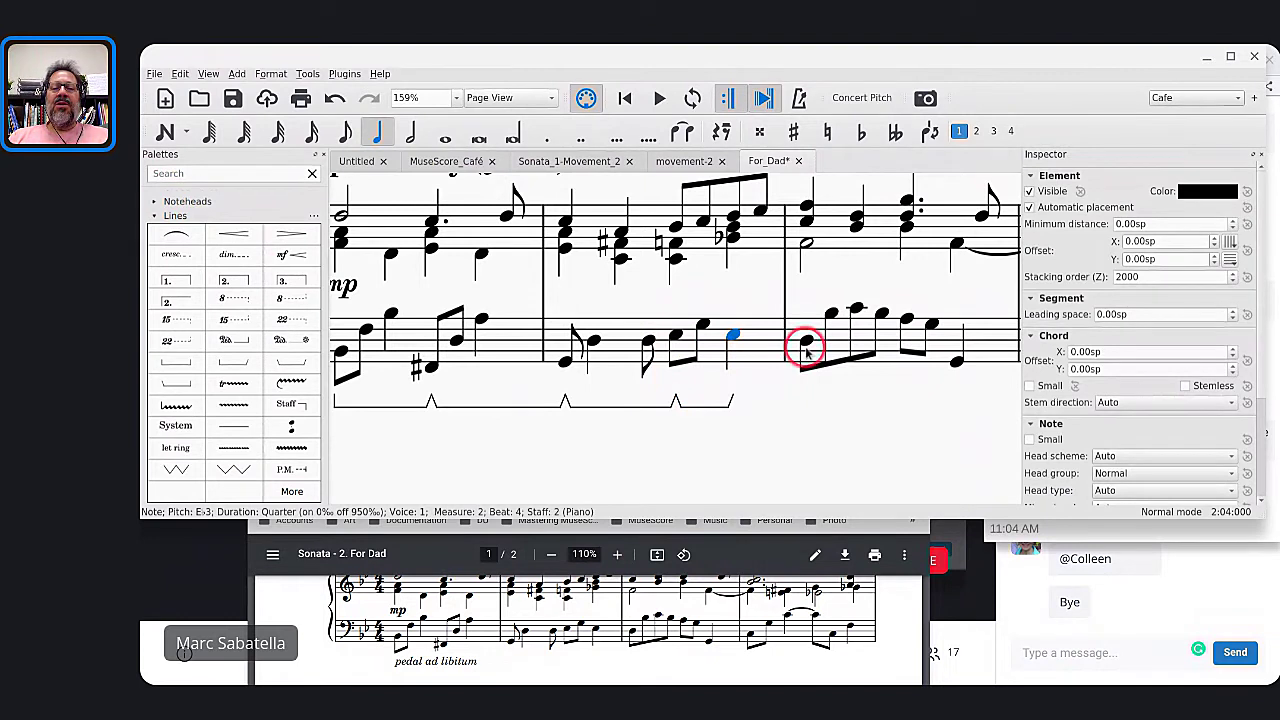
key("backslash")
left_click(807, 343)
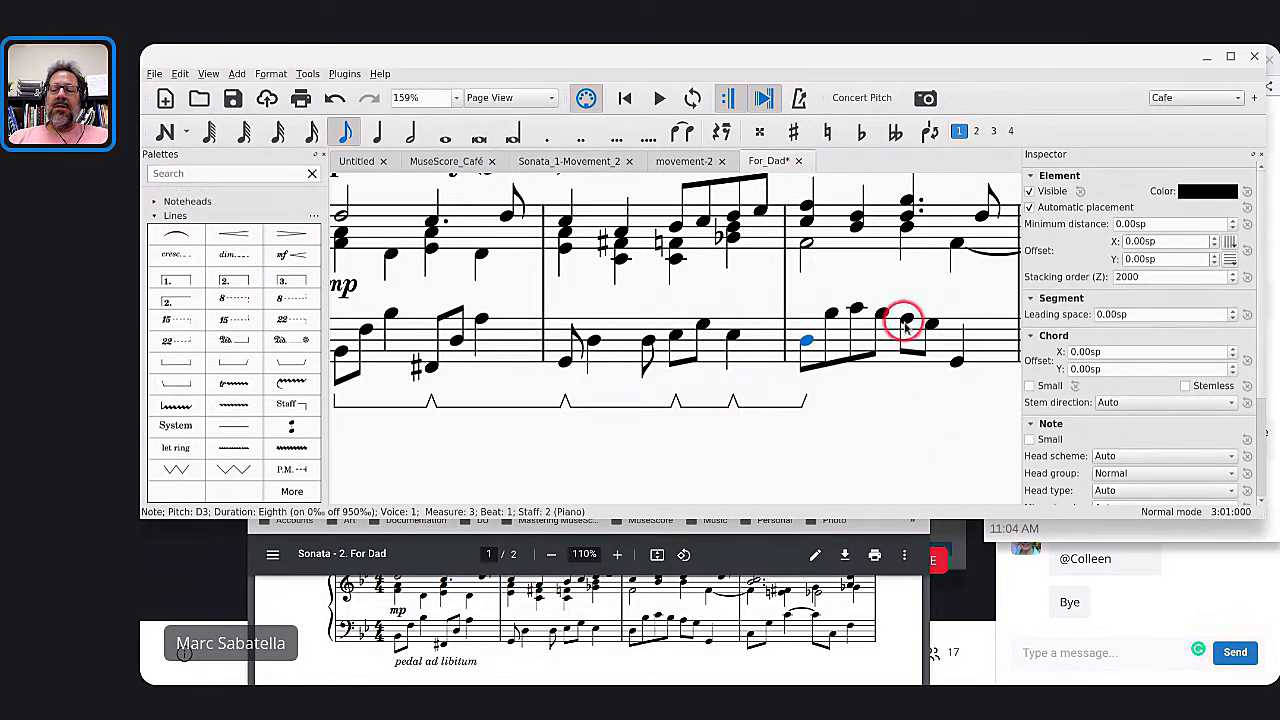
left_click(904, 320, "shift")
key("backslash")
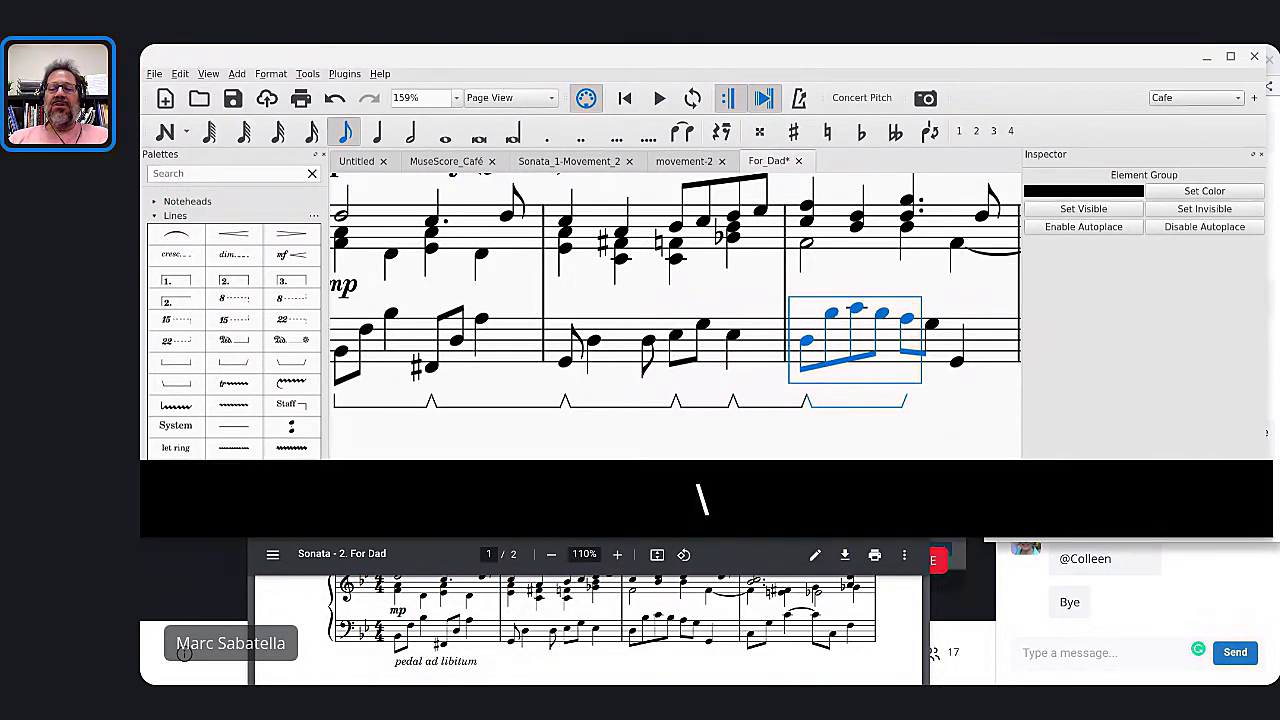
Try a pedal line with both hooks angled from beat 3 of measure 3 to beat 1 of measure 4 in the lower staff
left_click(904, 322)
key("shift+Right")
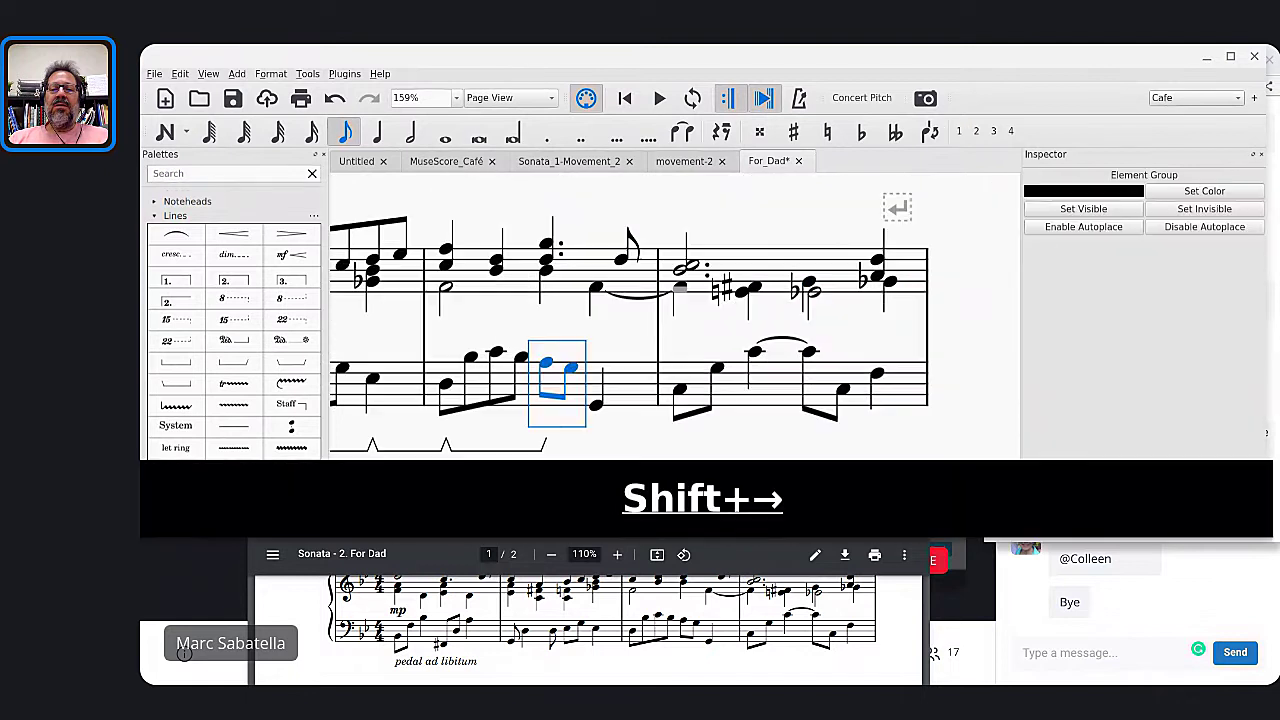
key("shift+Right")
key("shift+Right")
key("backslash")
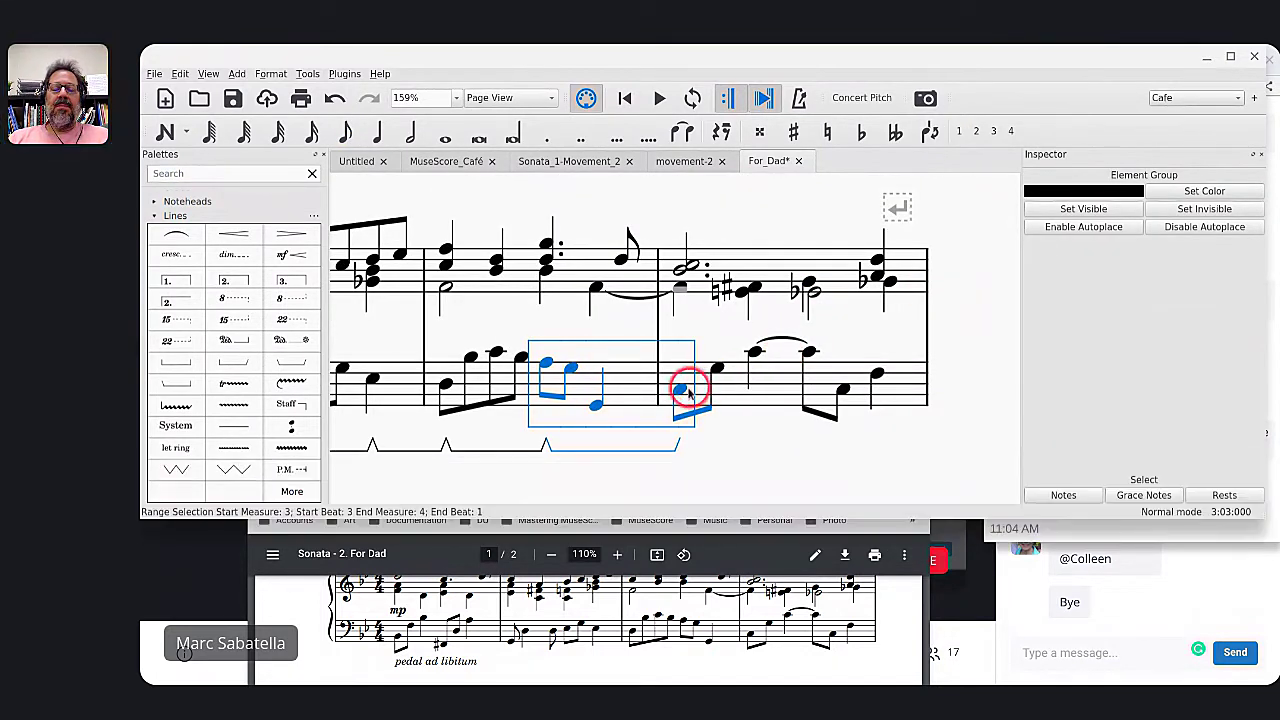
Compare the pedal changes with the Sonata_1-Movement_2 score and undo the last pedal line in For_Dad
left_click(586, 177)
scroll(648, 410, "right", 5)
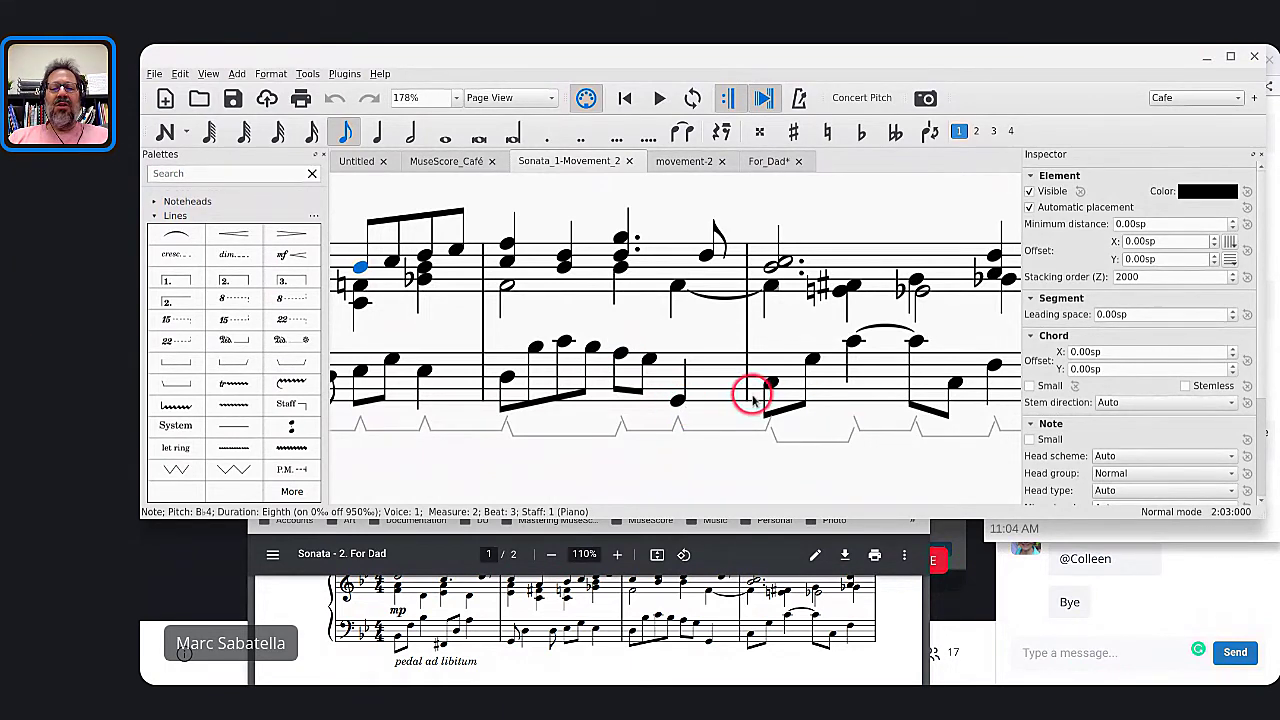
scroll(750, 395, "right", 2)
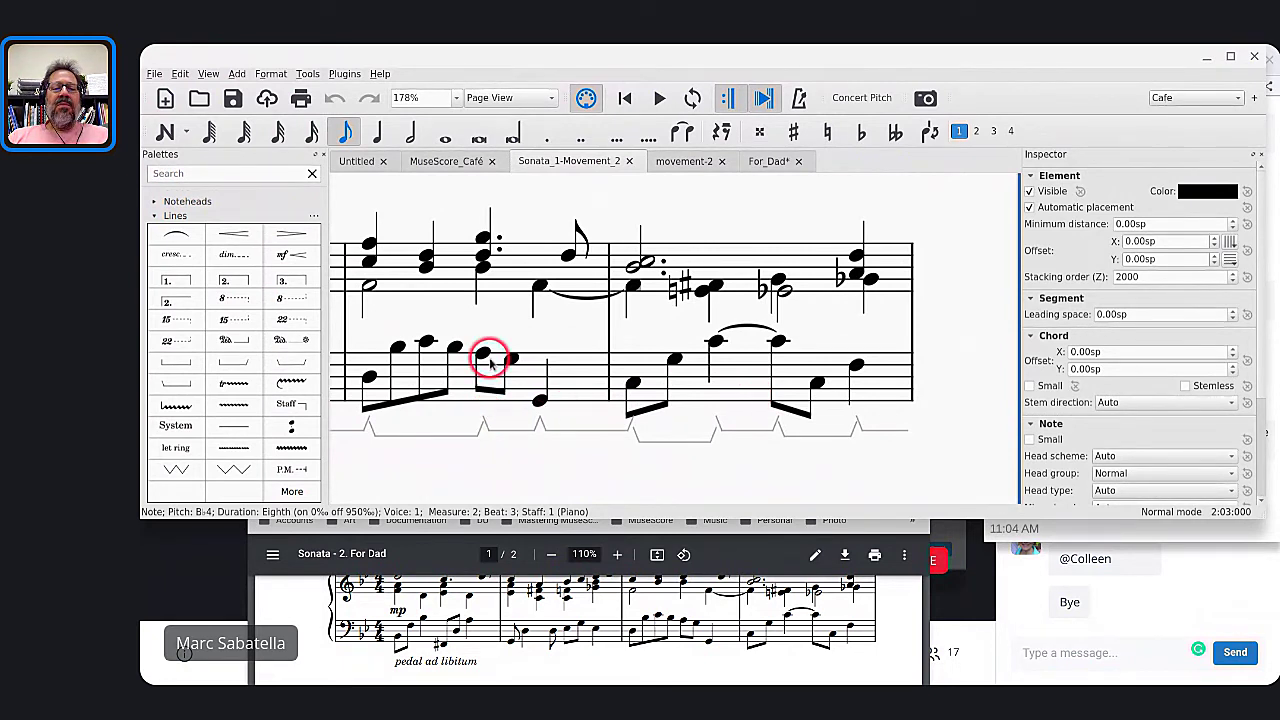
left_click(759, 167)
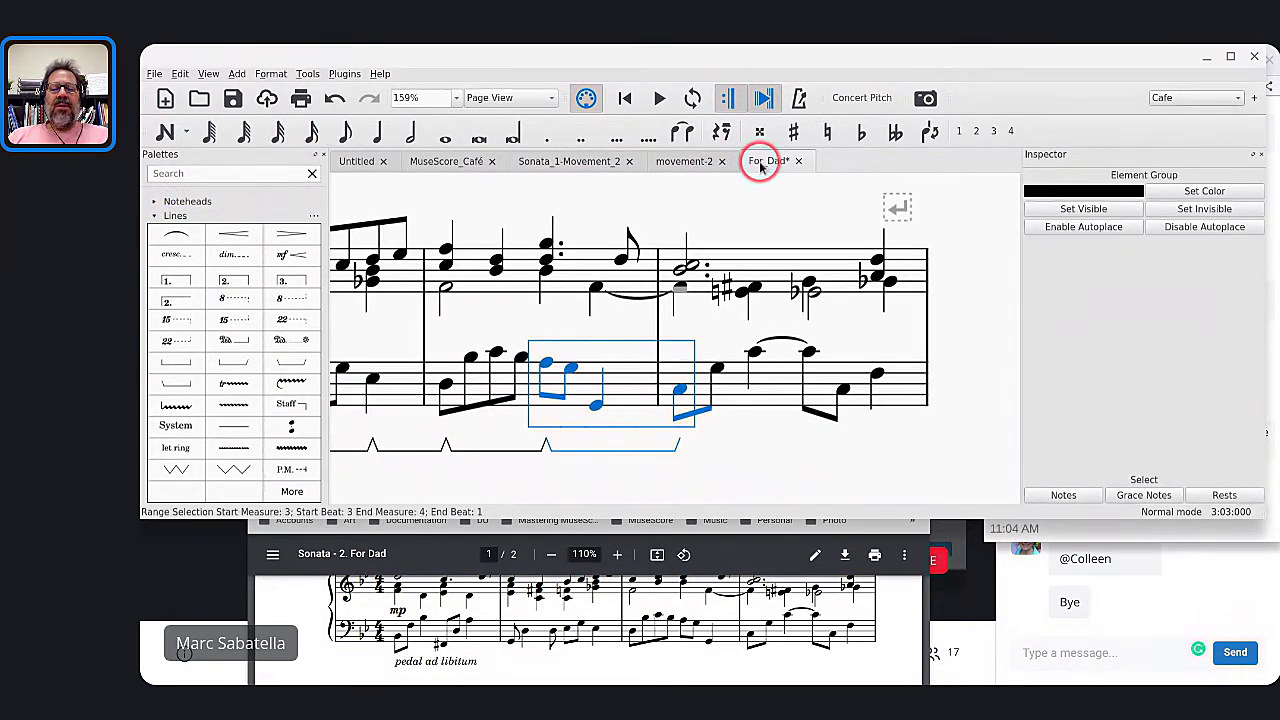
key("ctrl+z")
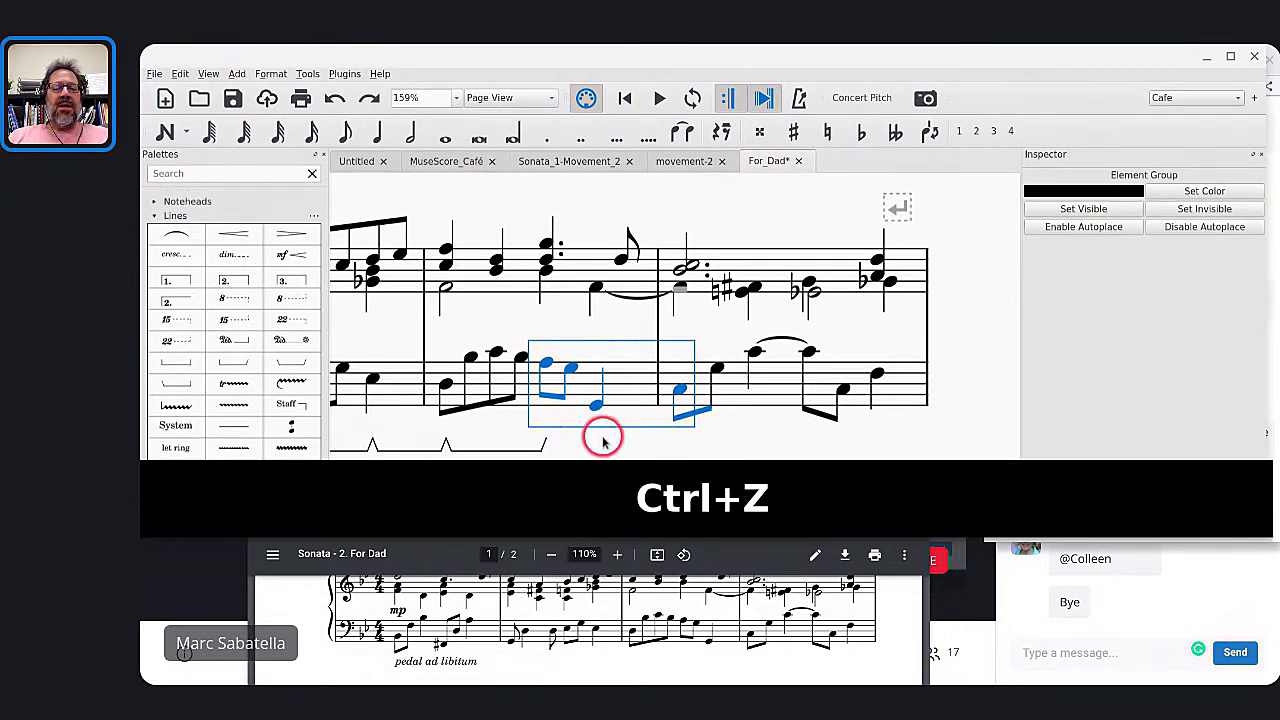
Add lower-staff pedal lines with both hooks angled from beat 3 to beat 4 of measure 3 and on to measure 4 beat 1
left_click(543, 362)
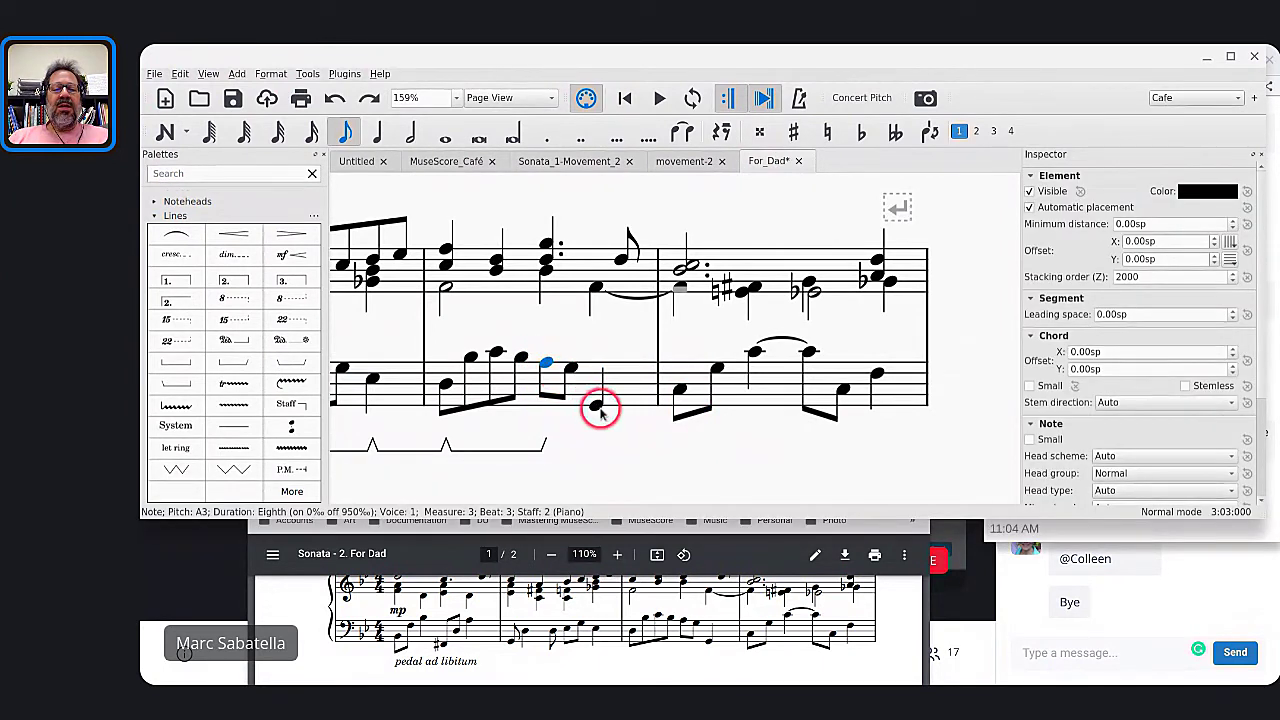
left_click(594, 403, "shift")
left_click(594, 403)
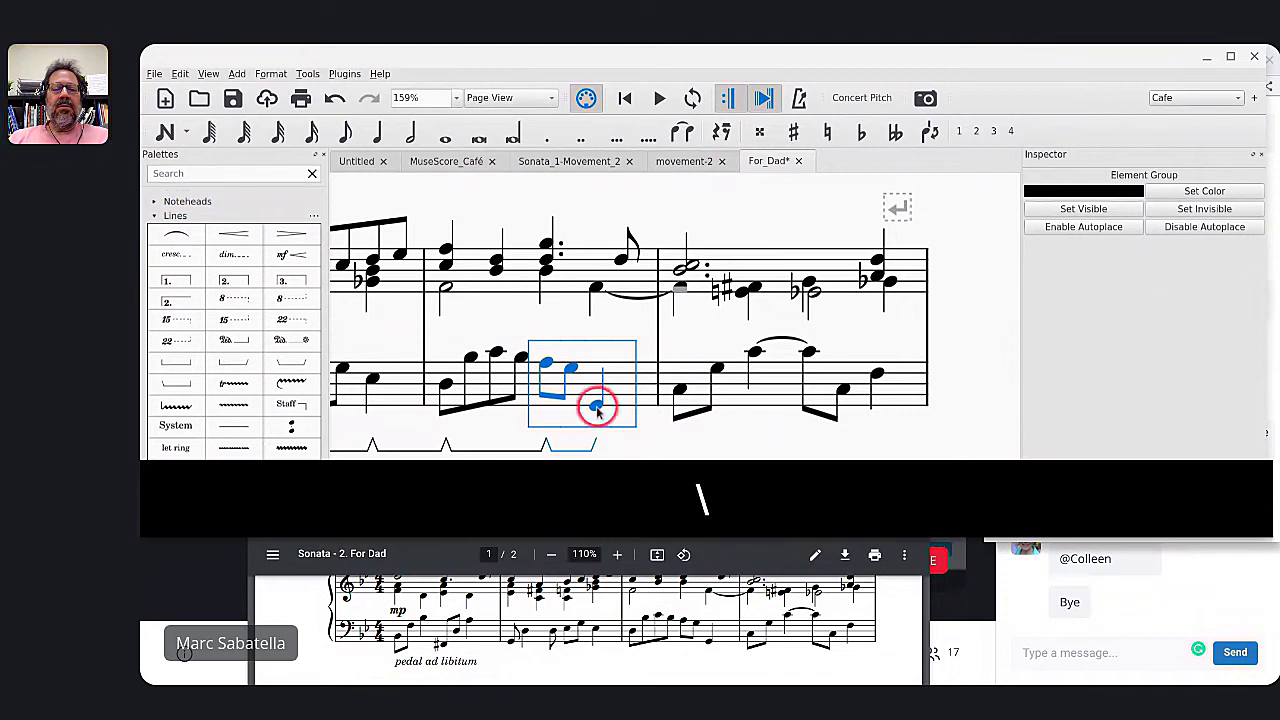
key("shift+Right")
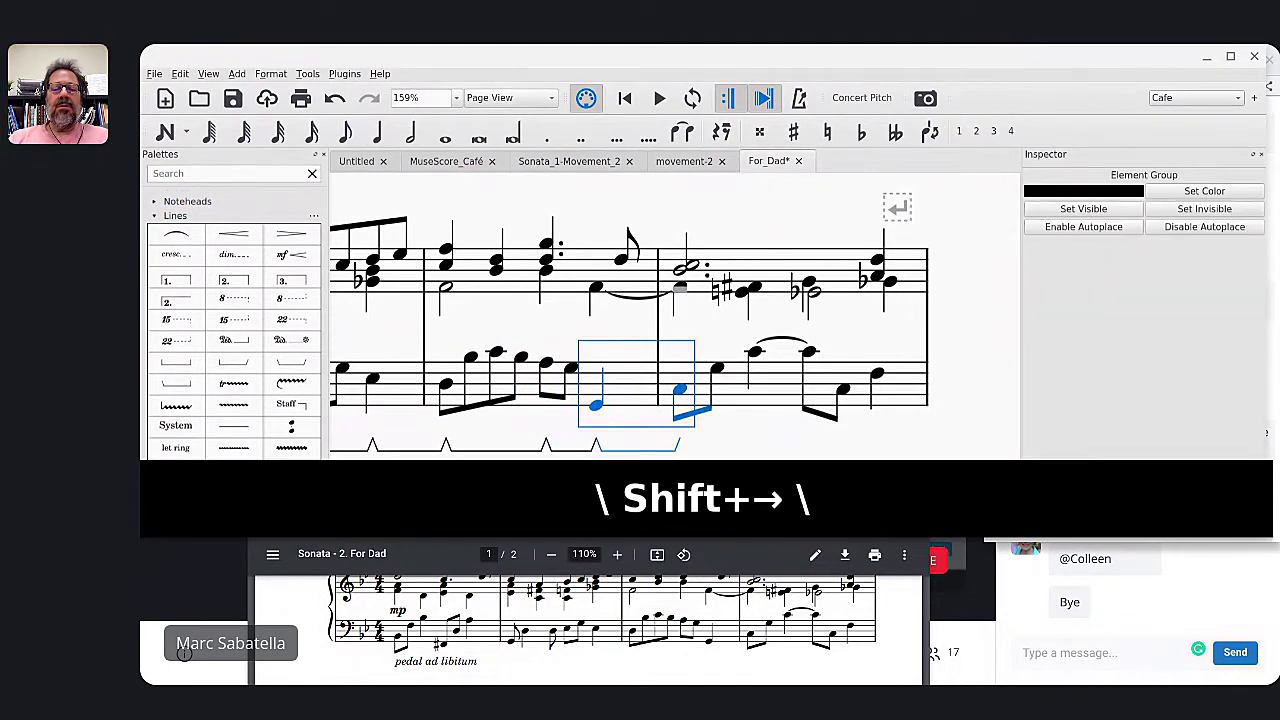
Try two pedal lines in the lower staff of measure 4, from beat 1 to 2 and from beat 2 to 3
key("Right")
key("Left")
key("shift+Right")
key("shift+Right")
key("backslash")
key("Right")
key("Left")
key("shift+Right")
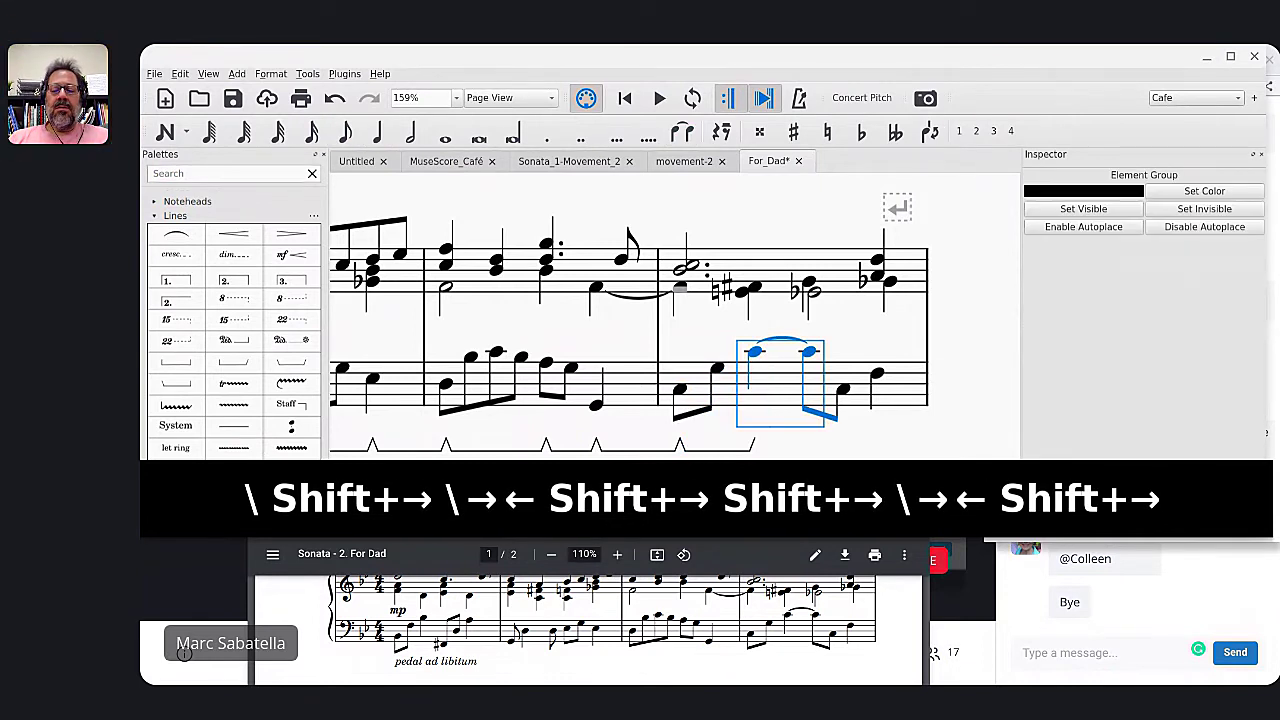
key("backslash")
Try lower-staff pedal lines from beat 3 to beat 4 of measure 4 and from beat 4 into measure 5
key("Right")
key("Left")
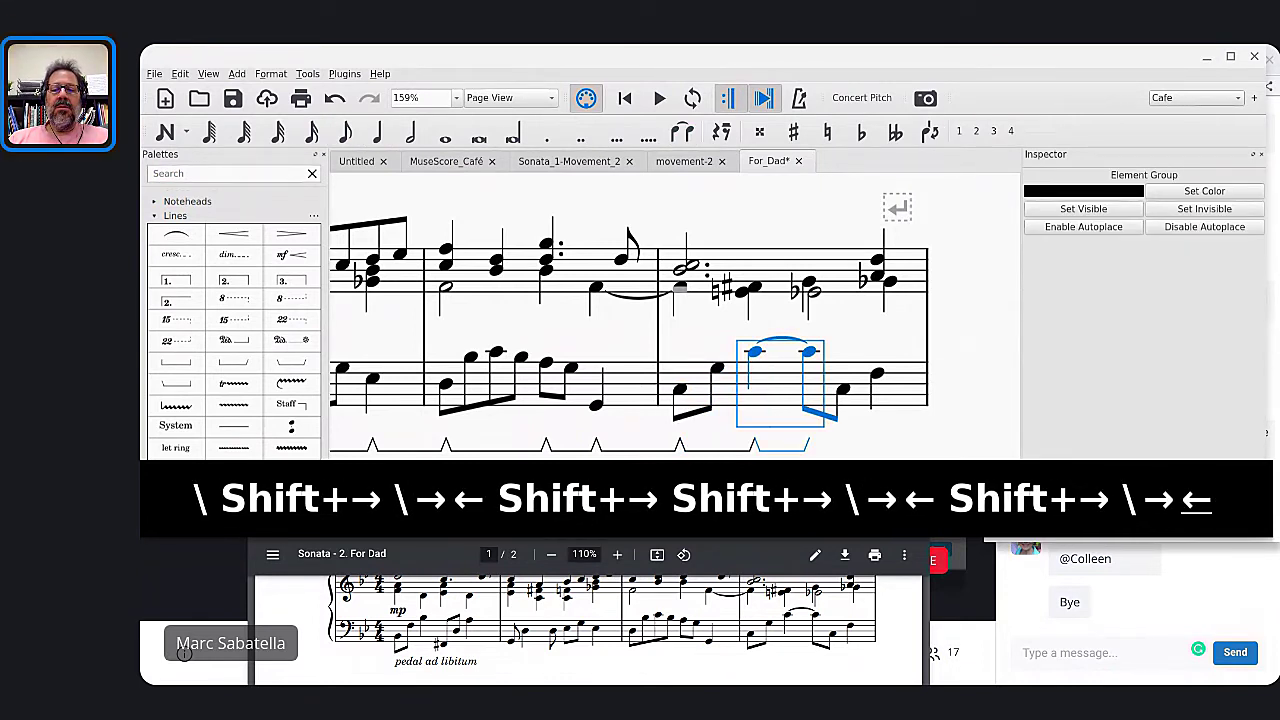
key("shift+Right")
key("shift+Right")
key("backslash")
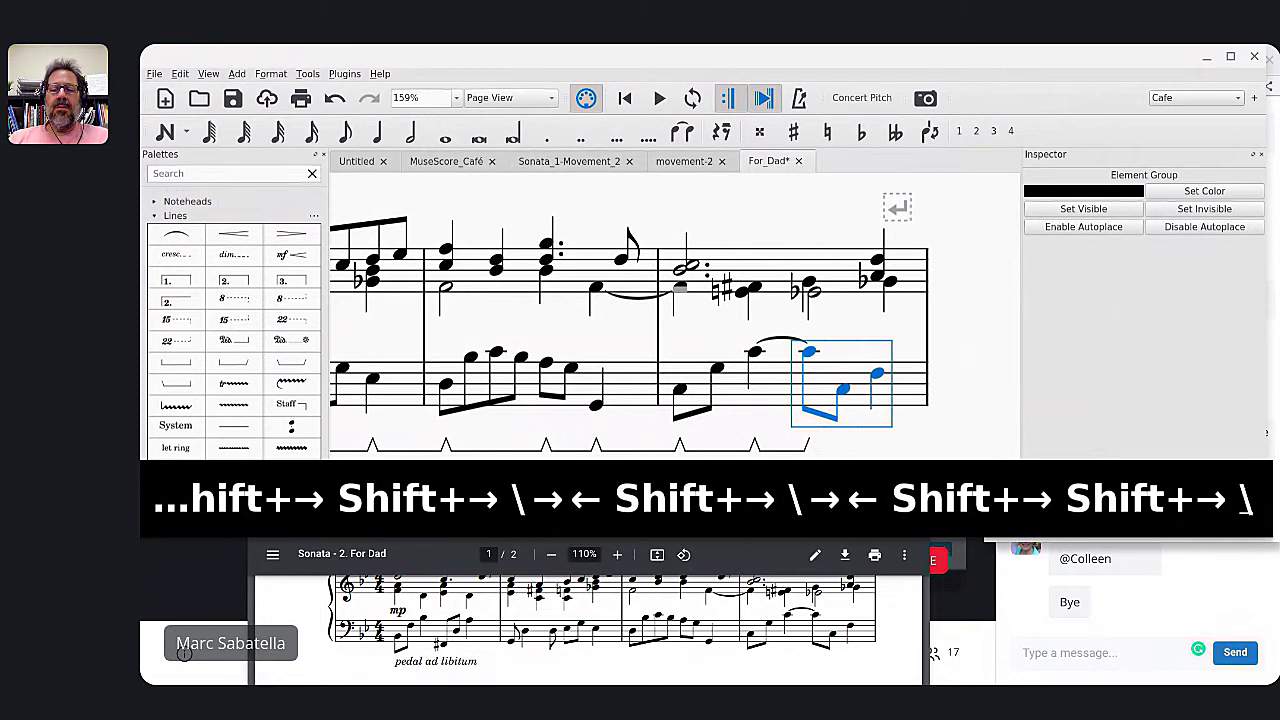
key("Right")
key("Left")
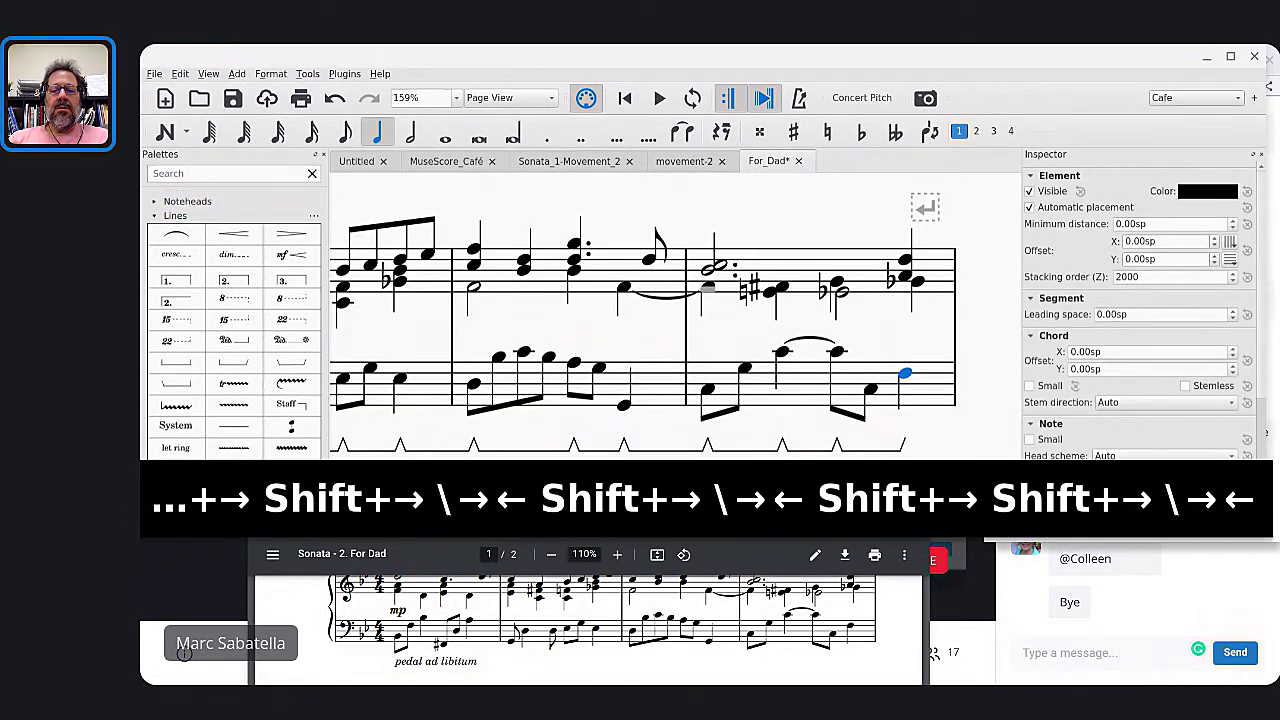
key("shift+Right")
key("backslash")
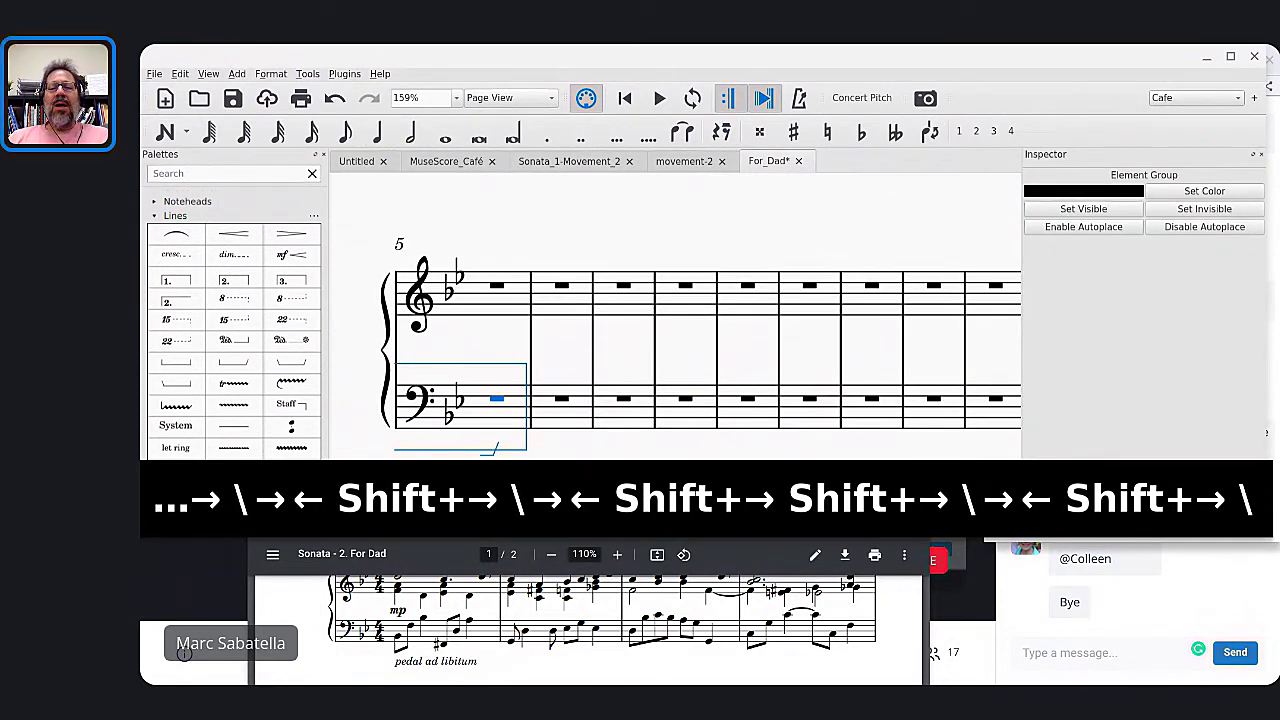
Undo the last four pedal lines, back to the one ending on beat 1 of measure 4
scroll(675, 339, "up", 5)
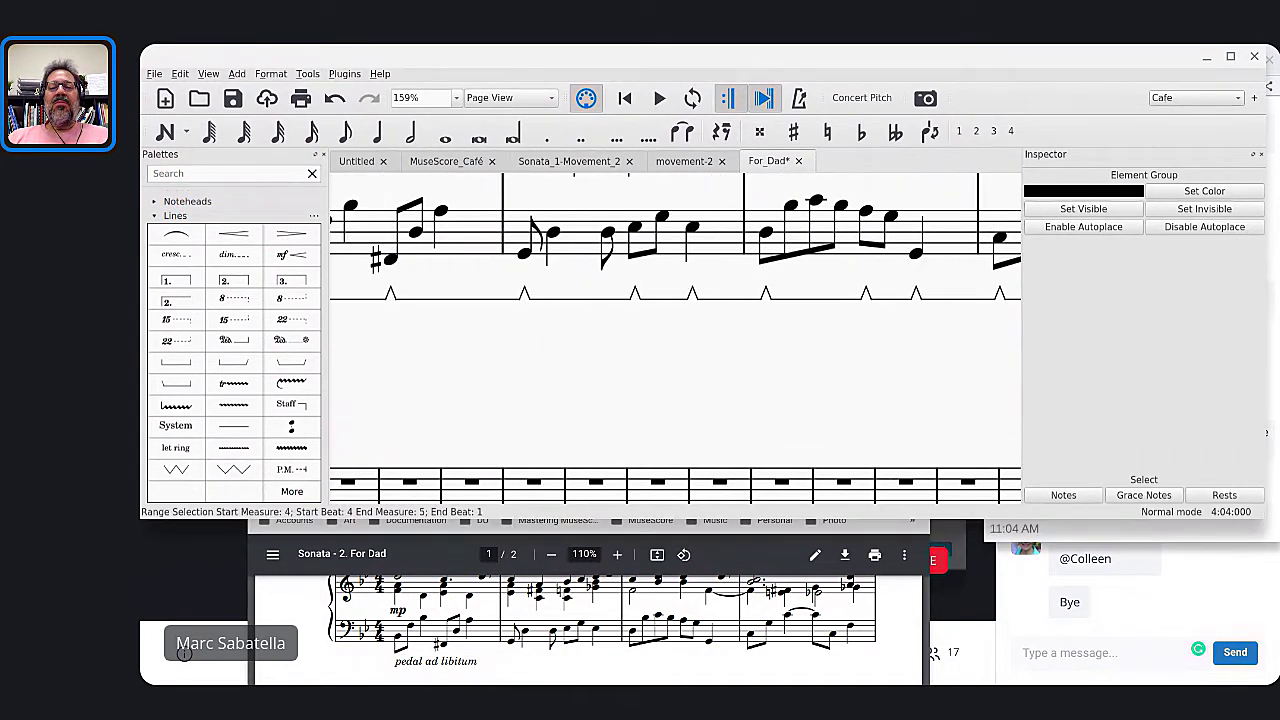
scroll(675, 339, "right", 2)
key("ctrl+z")
key("ctrl+z")
key("ctrl+z")
key("ctrl+z")
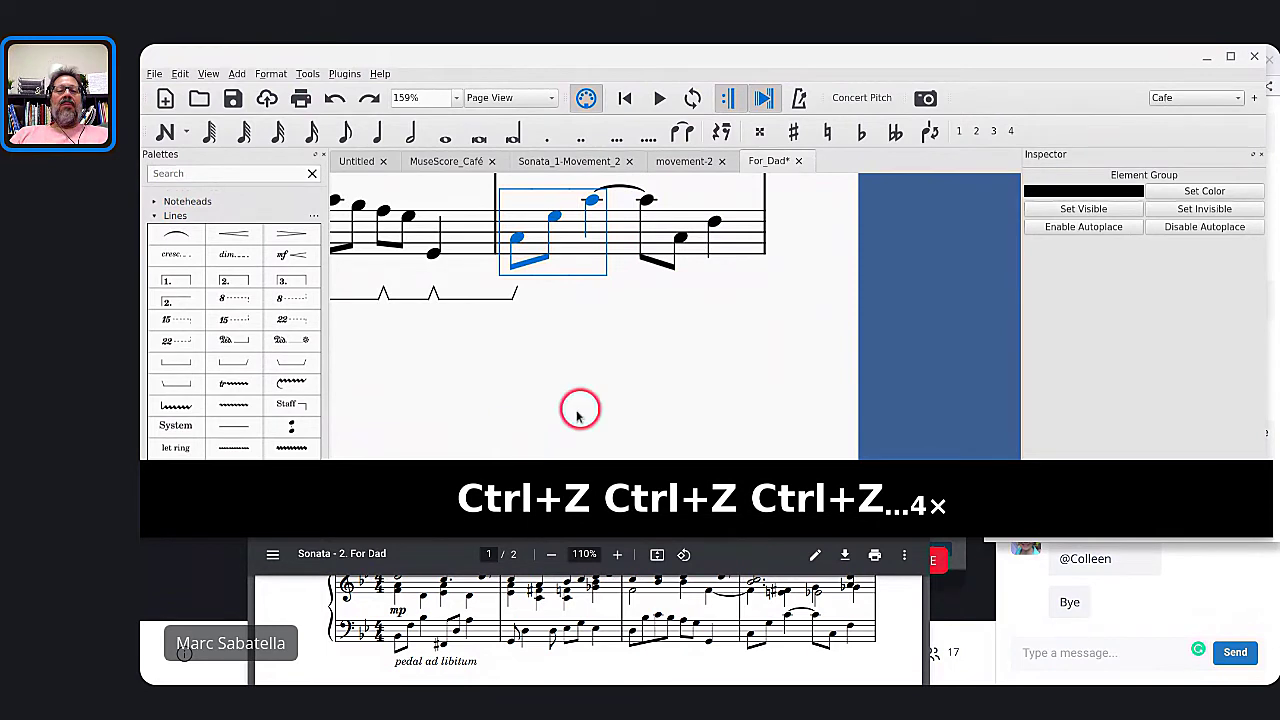
Add two pedal lines with both hooks angled in the lower staff of measure 4, from beat 1 to 2 and beat 2 to 3
left_click(517, 239)
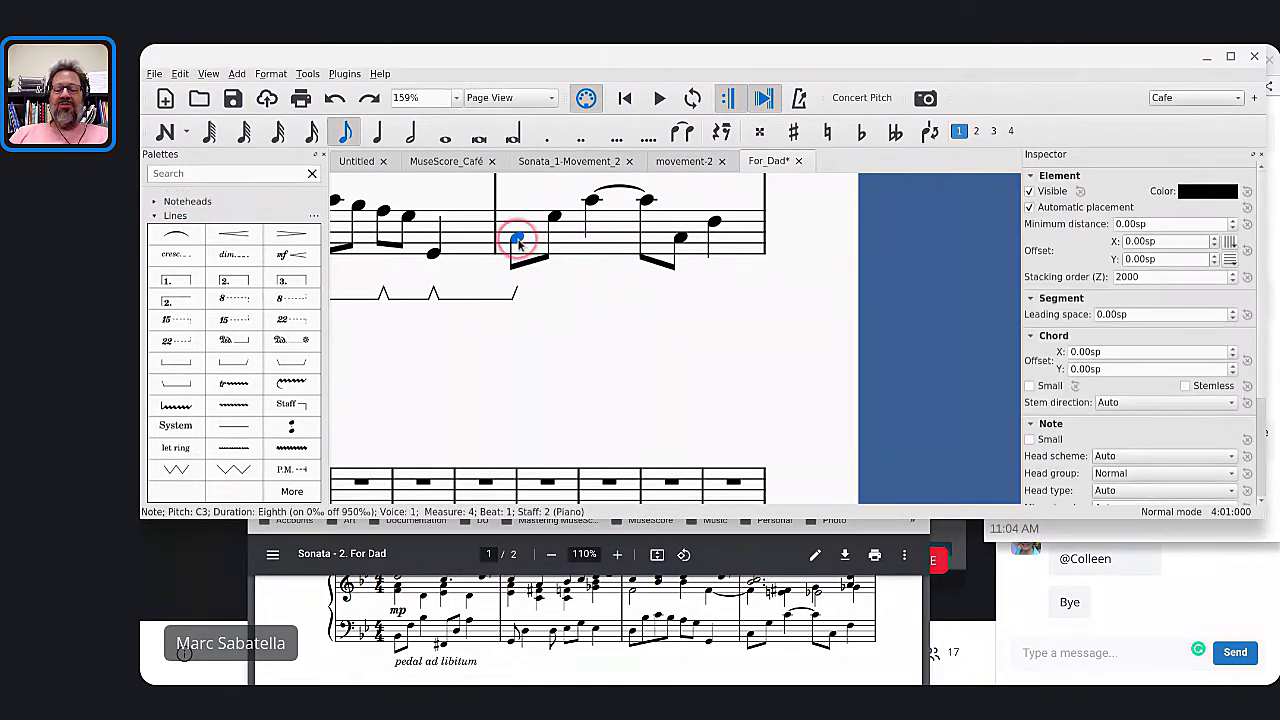
key("shift+Right")
key("shift+Right")
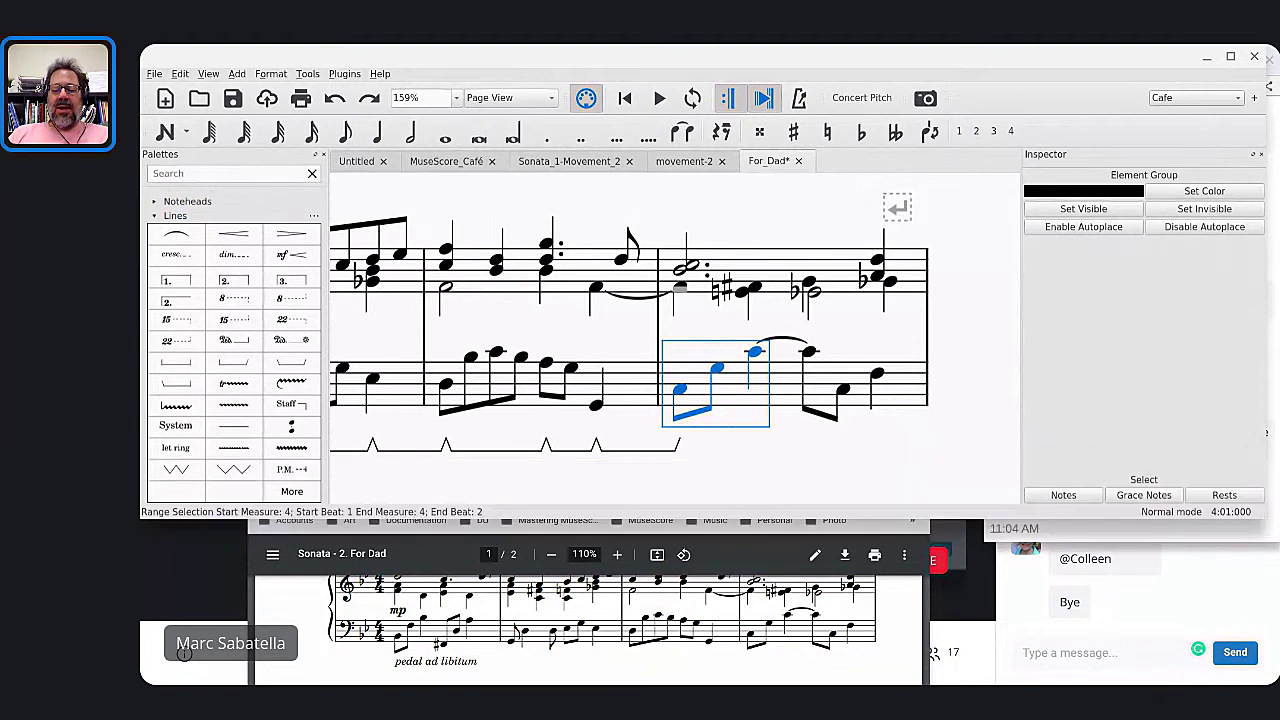
key("backslash")
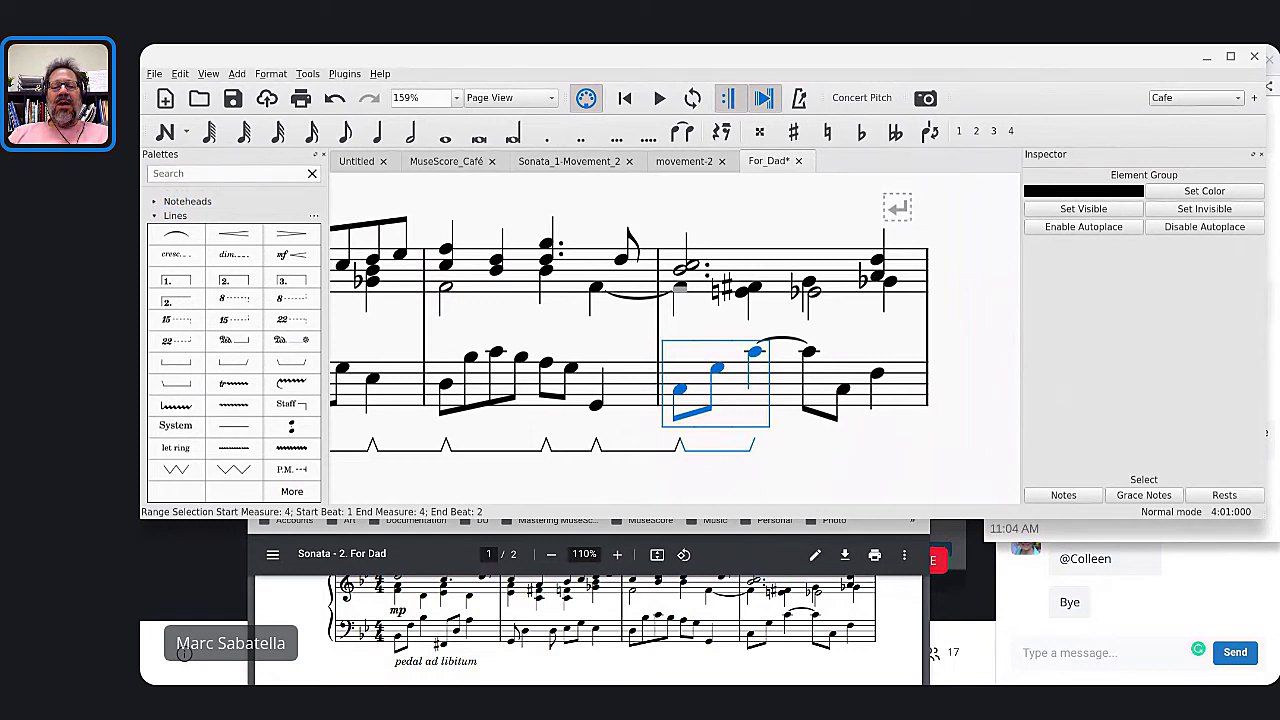
key("Right")
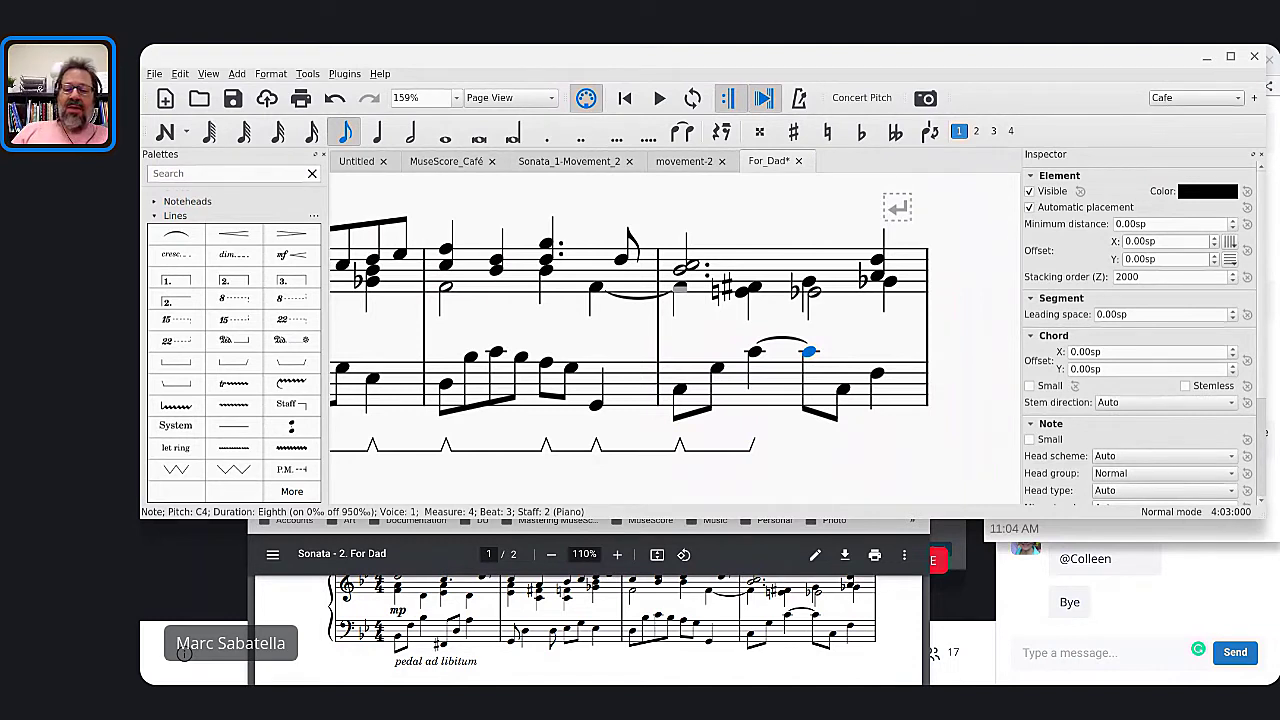
key("shift+Left")
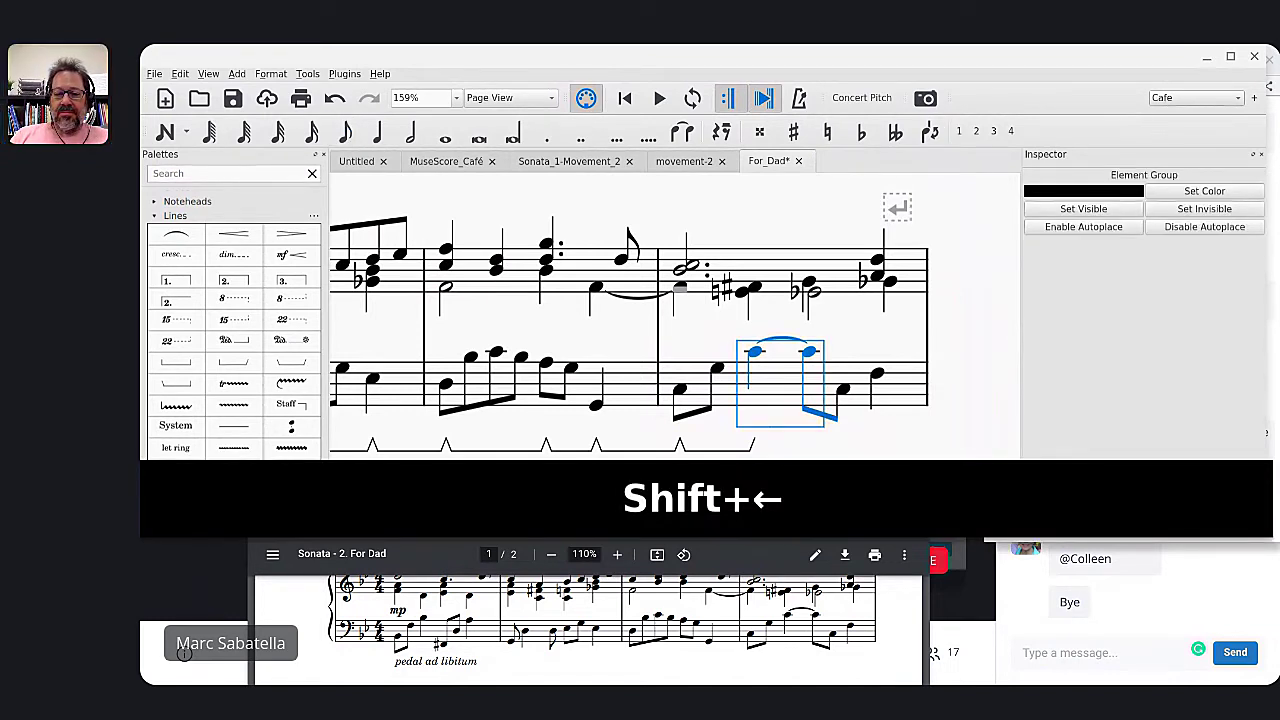
key("backslash")
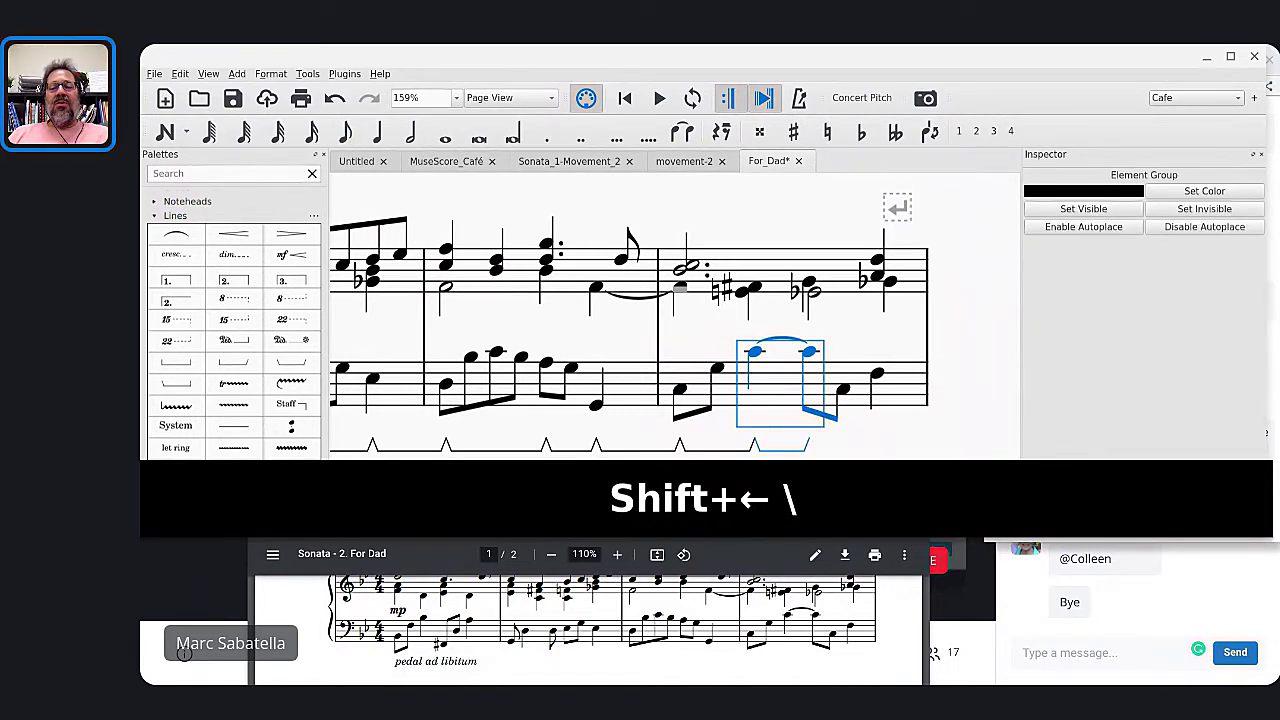
Add a pedal line with both hooks angled from beat 3 to beat 4 of measure 4 in the lower staff
key("Right")
key("Right")
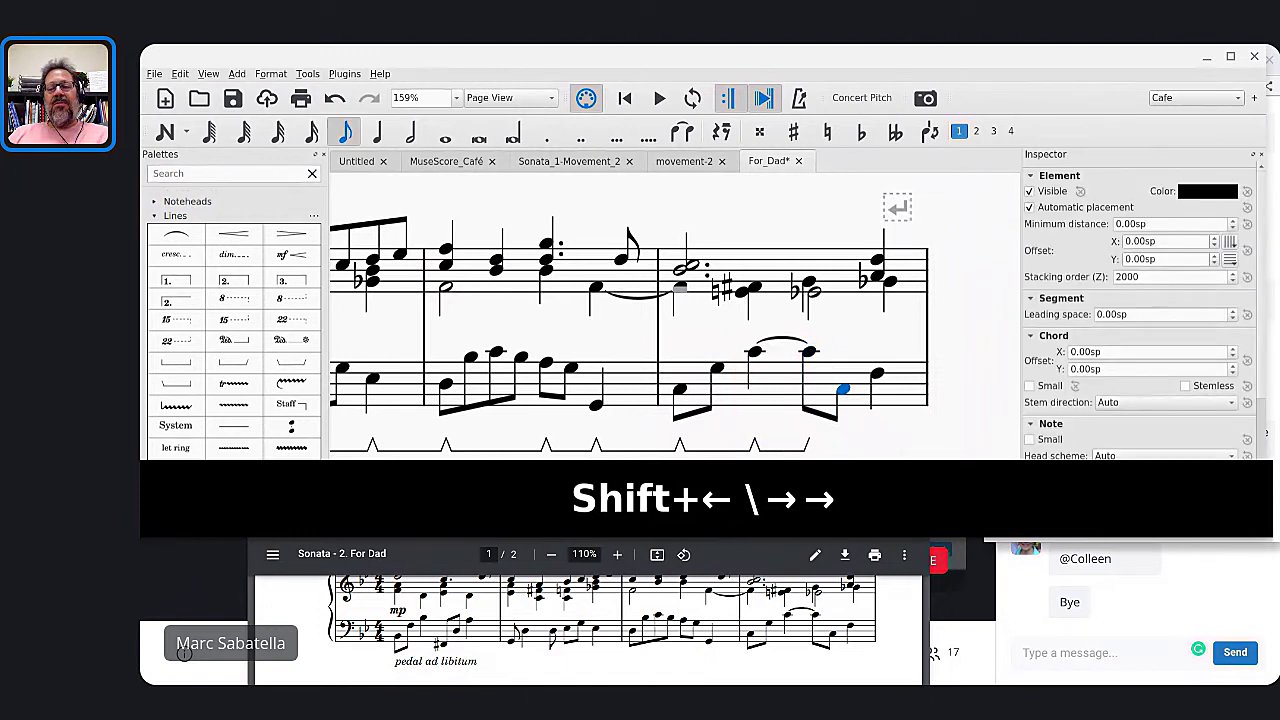
key("Right")
key("shift+Left")
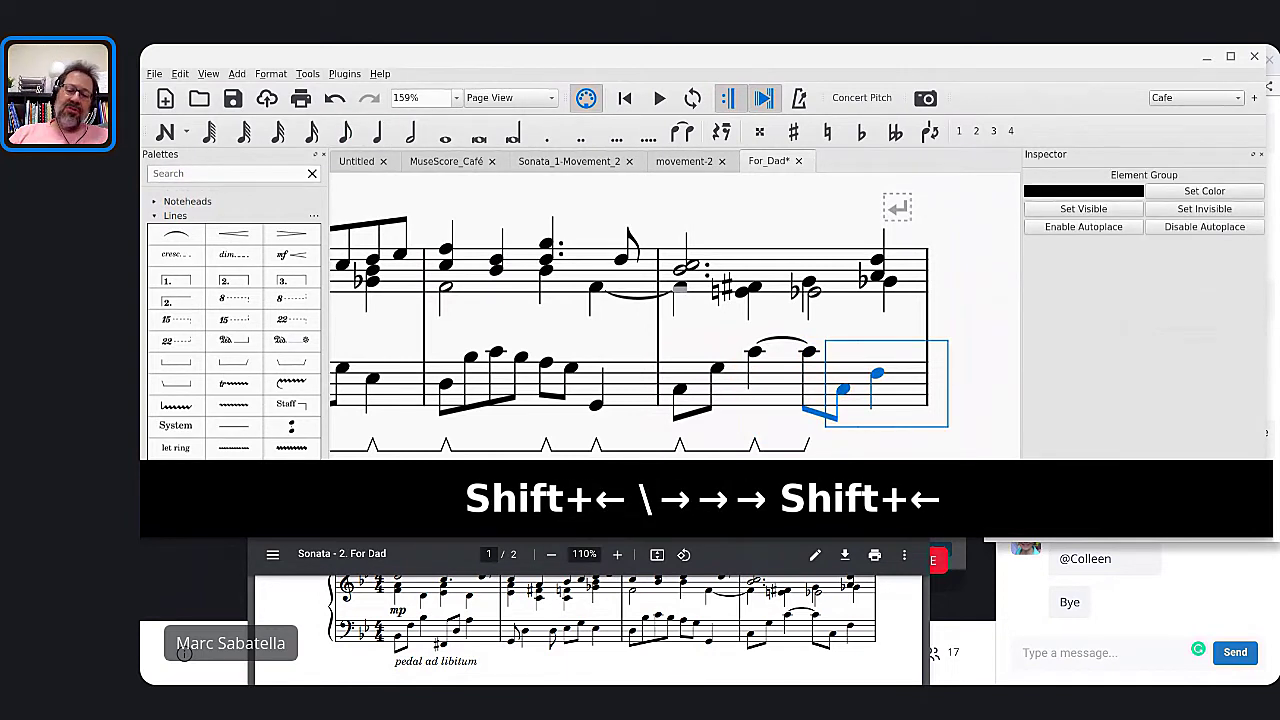
key("shift+Left")
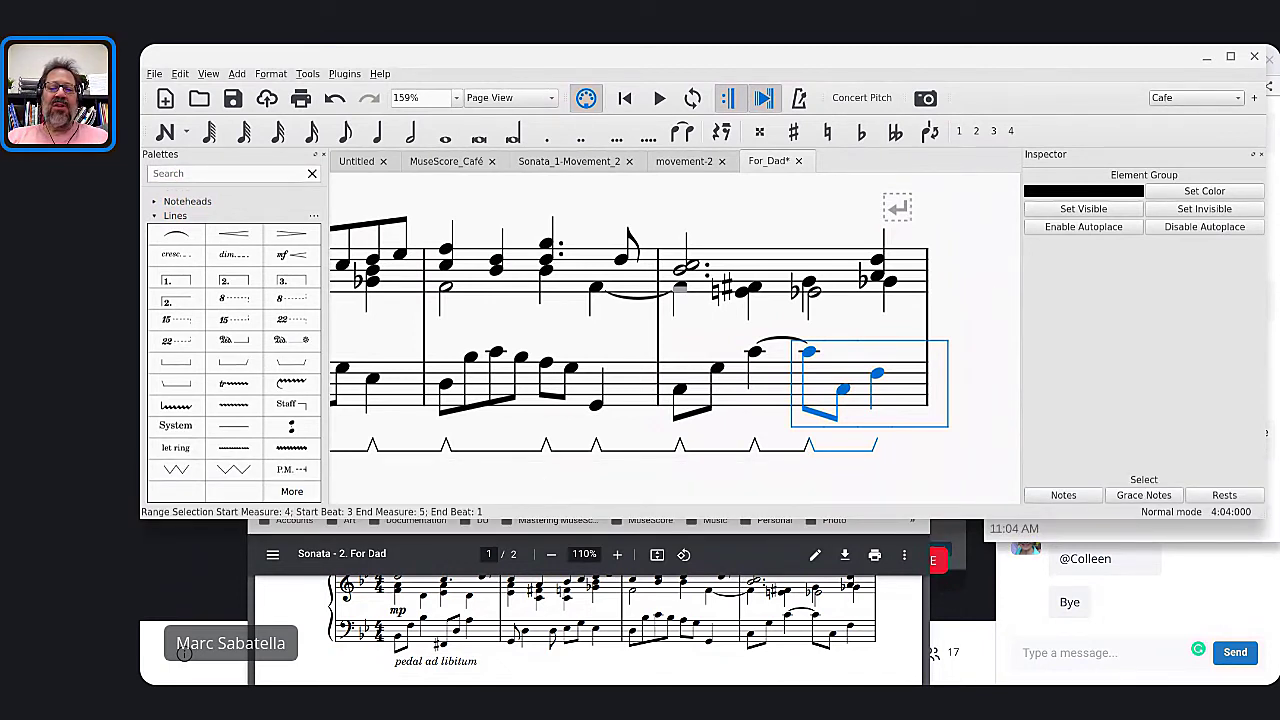
key("Left")
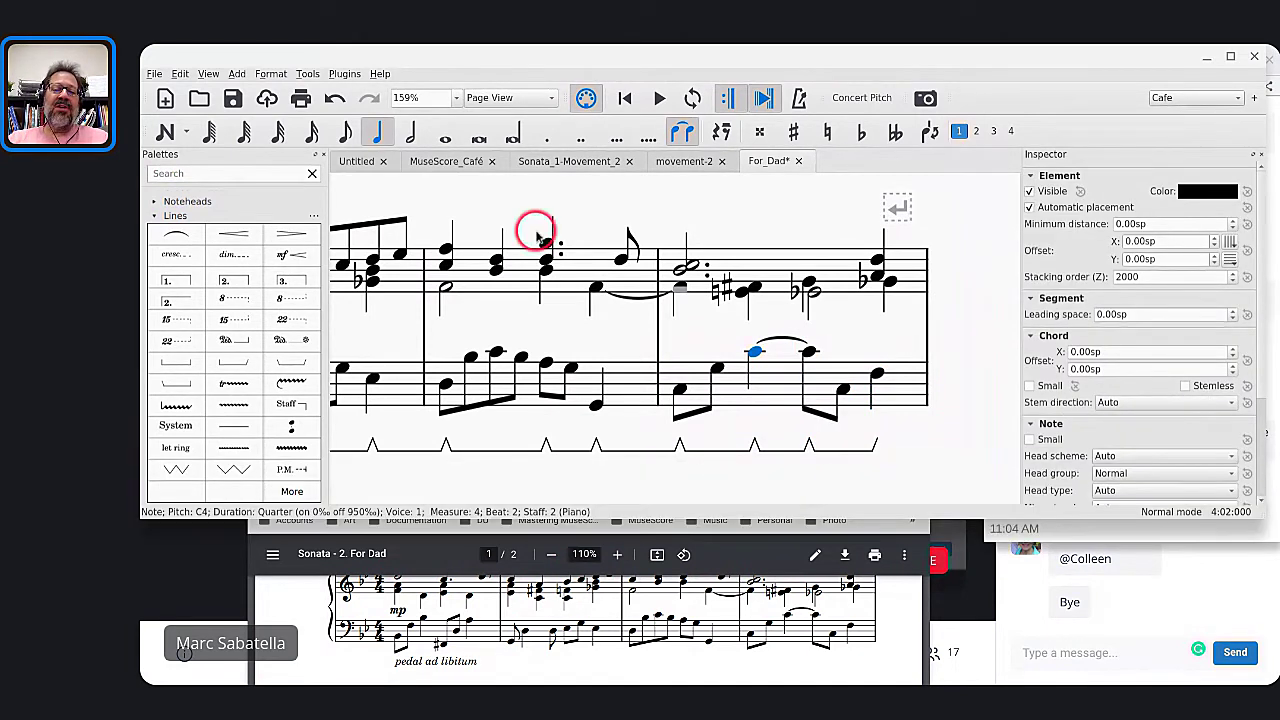
Add a pedal line with both hooks angled in the lower staff from beat 4 of measure 4 into measure 5, and save the score
key("Right")
key("Right")
key("Right")
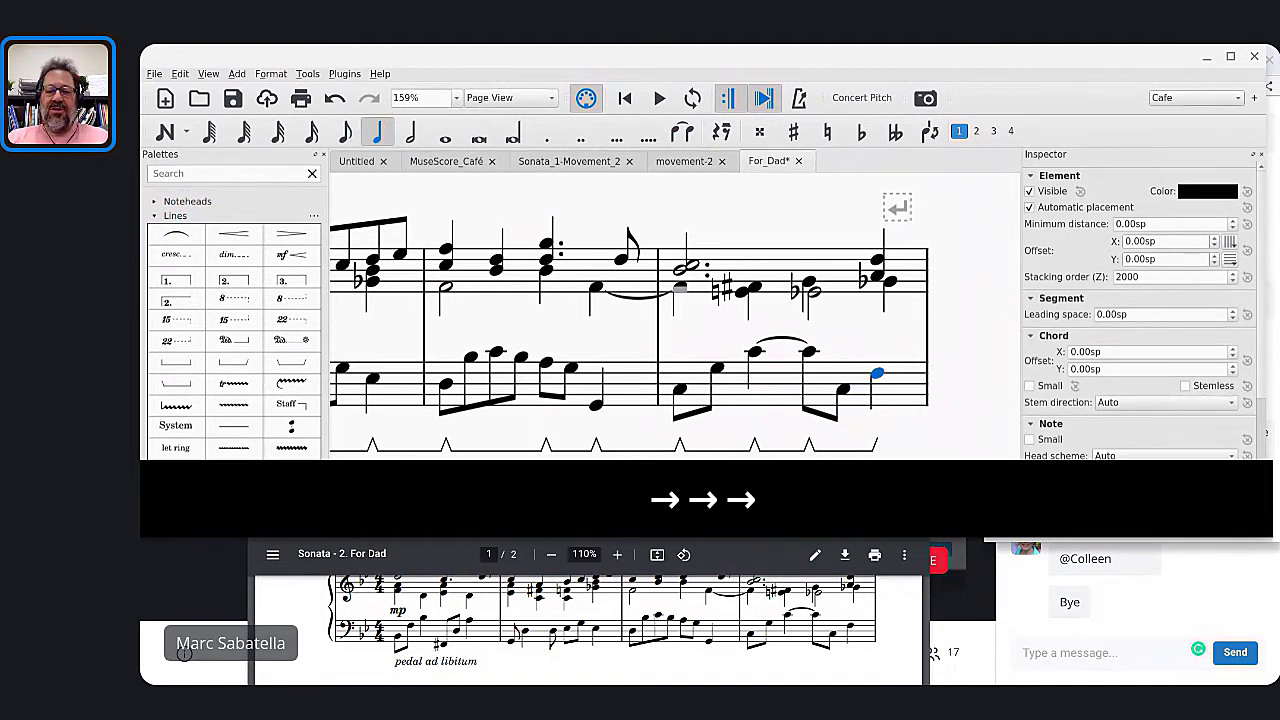
key("shift+Right")
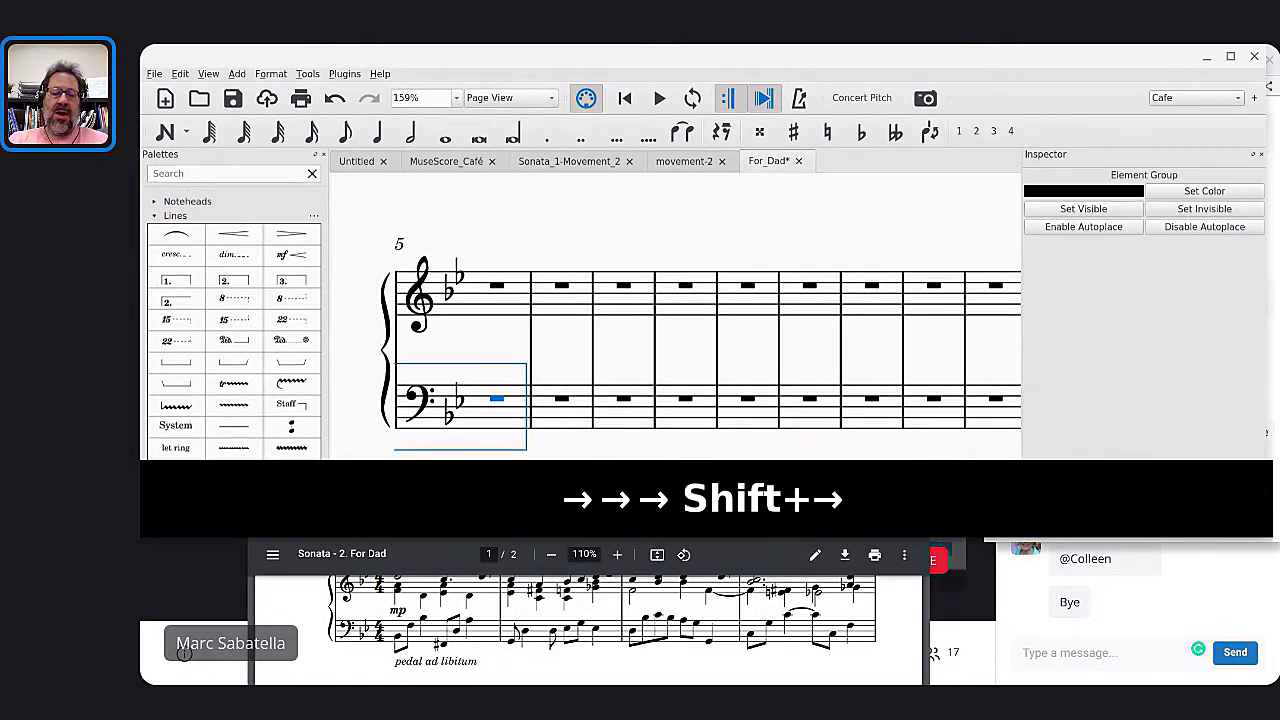
scroll(703, 497, "down", 4)
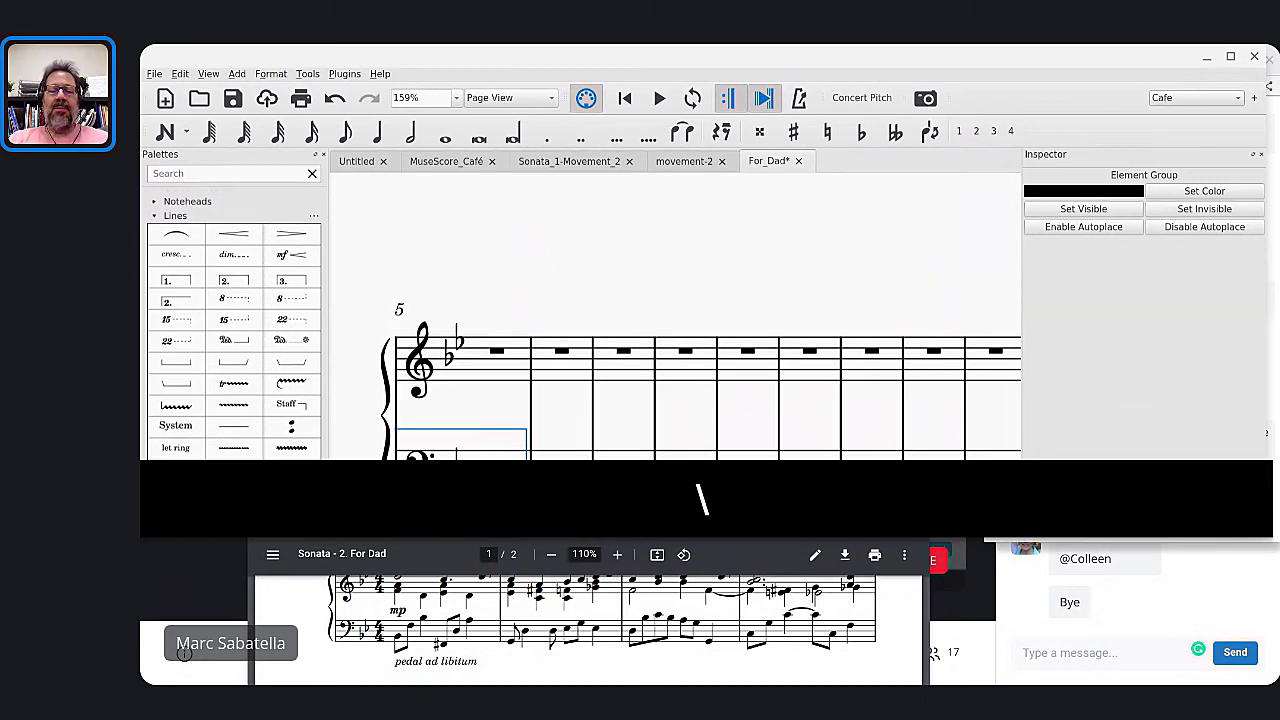
scroll(676, 339, "down", 2)
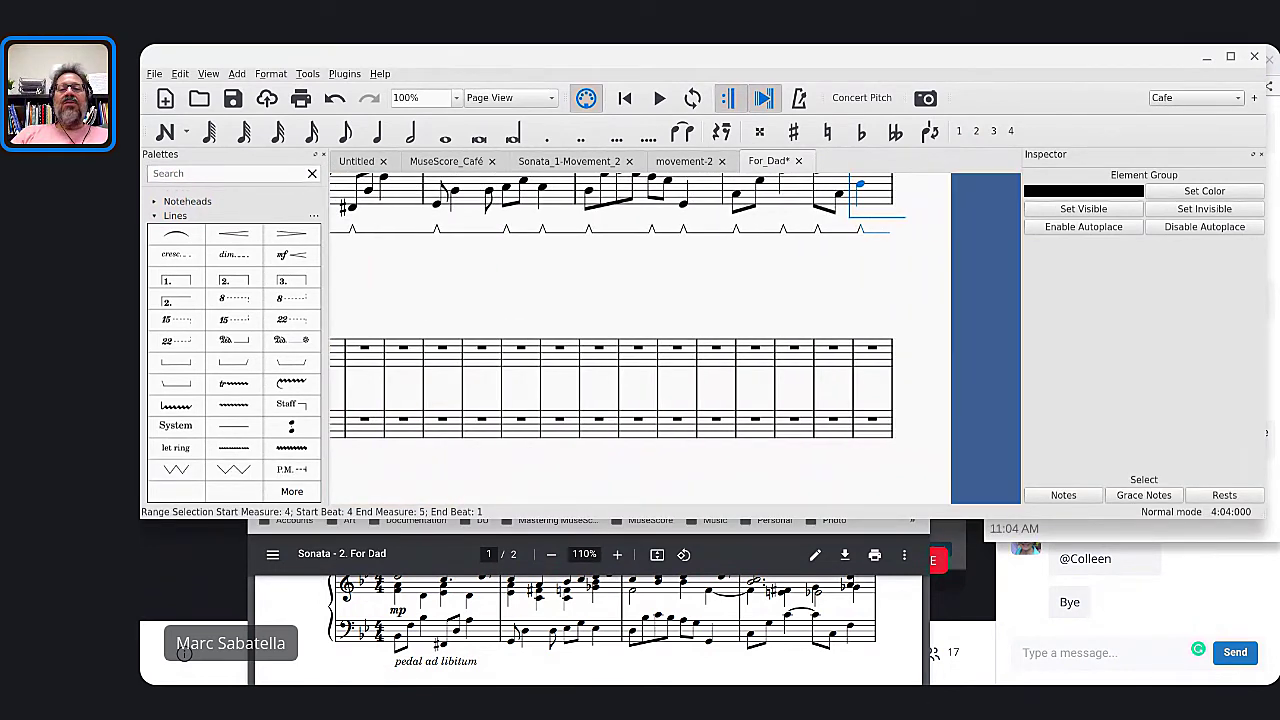
scroll(676, 338, "down", 2)
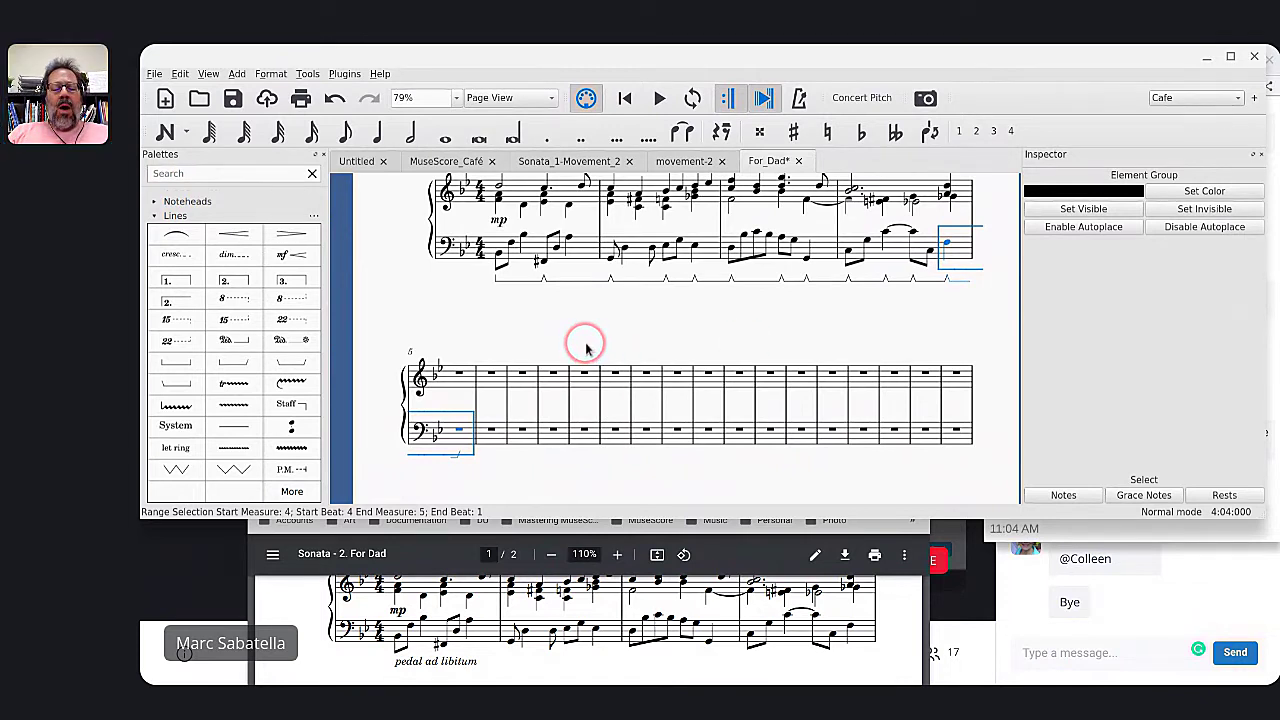
key("ctrl+s")
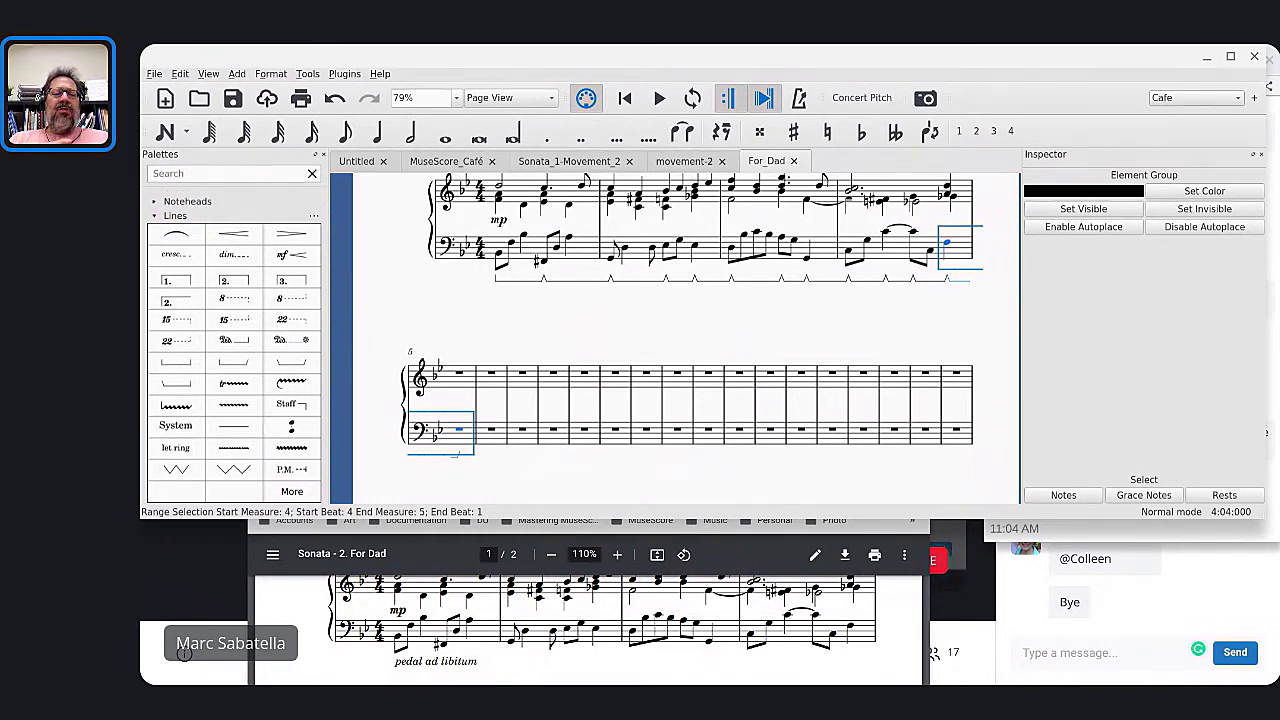
Try hiding all the pedal lines at once by selecting all similar elements, and undo the visibility change
right_click(506, 279)
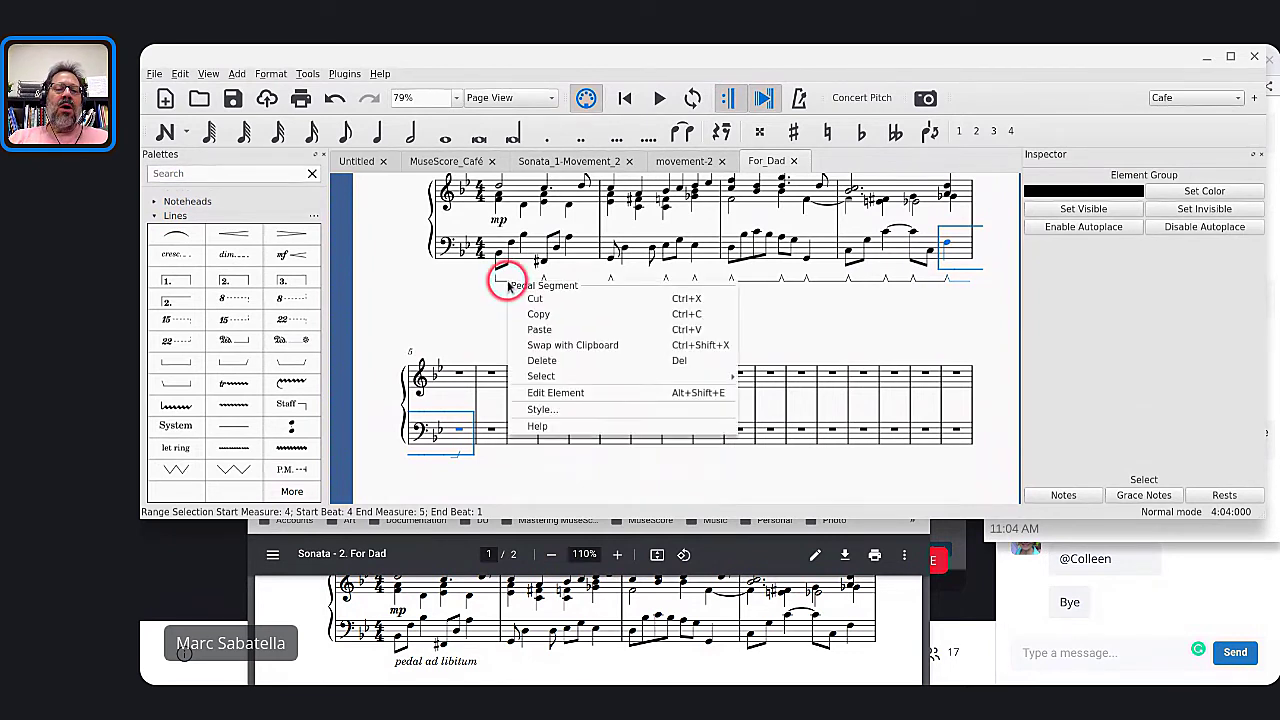
mouse_move(557, 386)
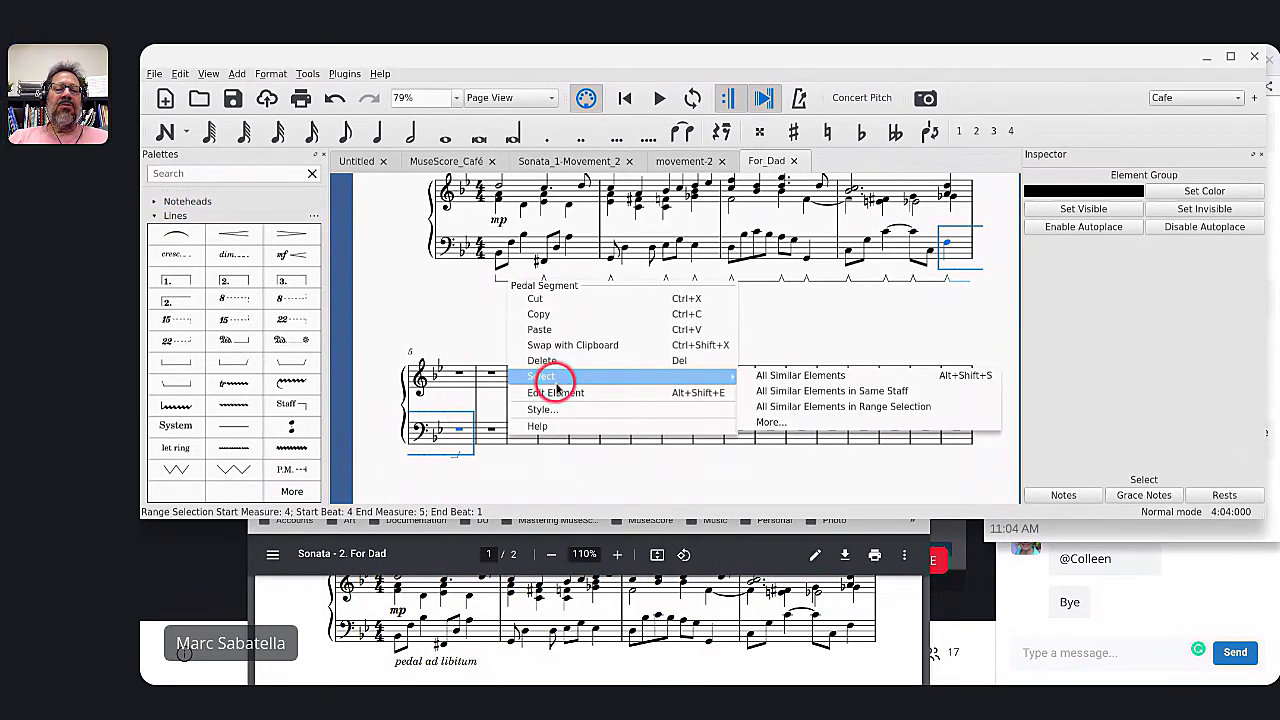
left_click(817, 377)
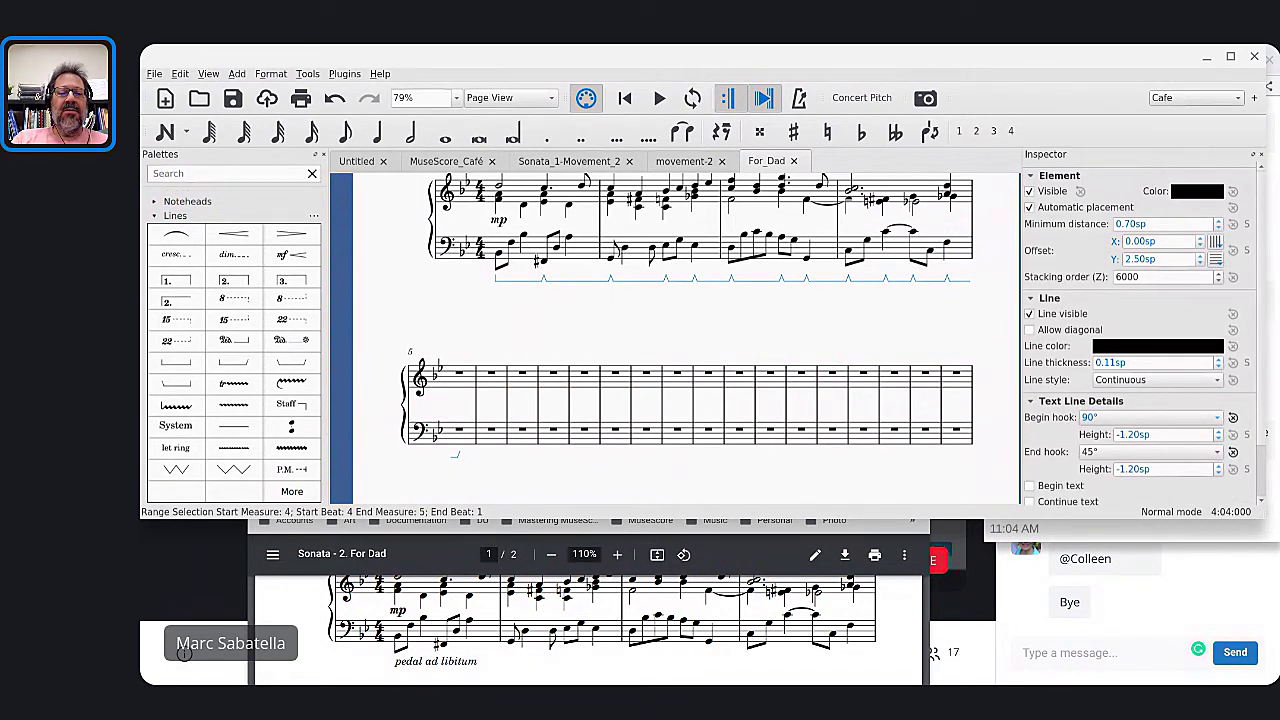
key("v")
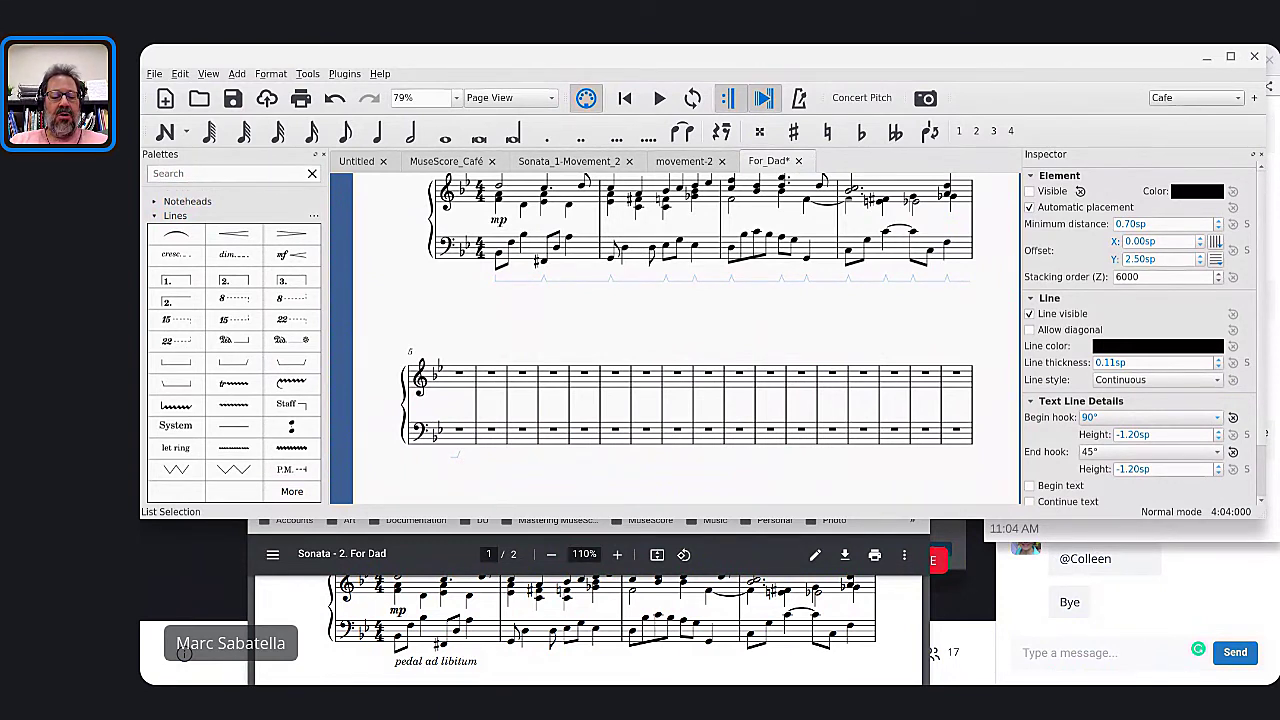
key("ctrl+z")
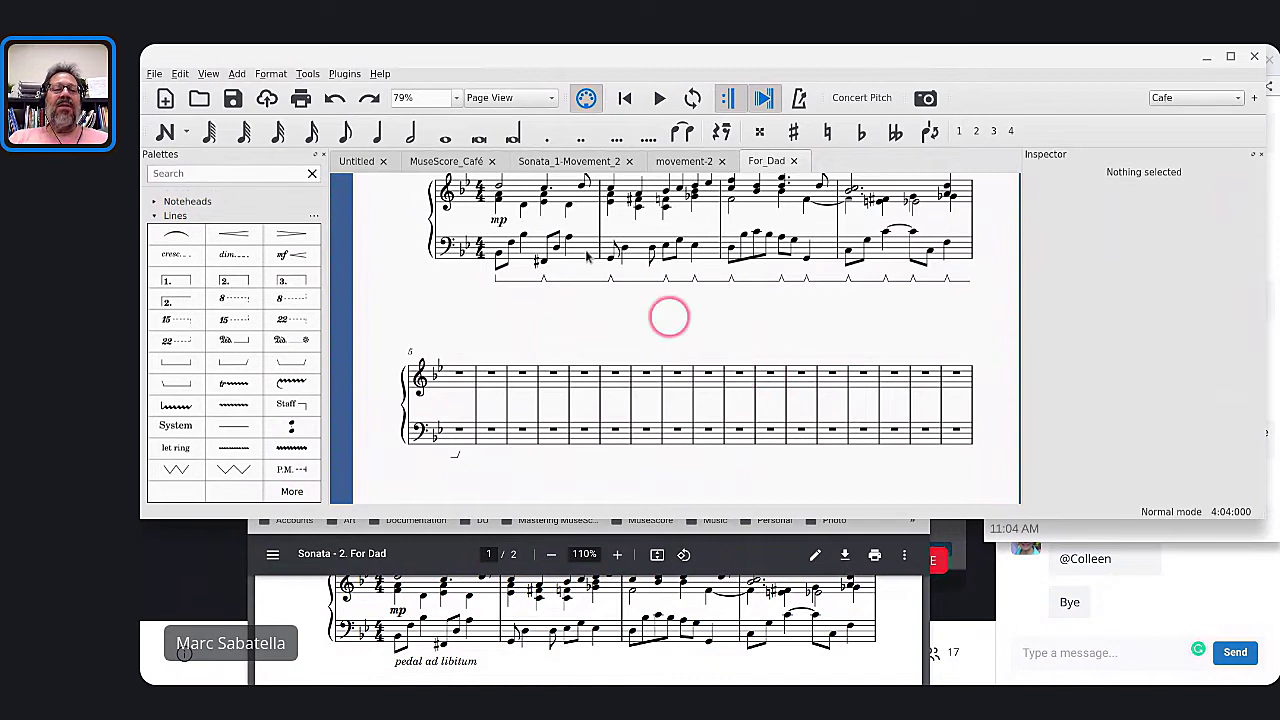
Check the Live Chat window for new questions and return to the start of the For_Dad score
left_click(537, 193)
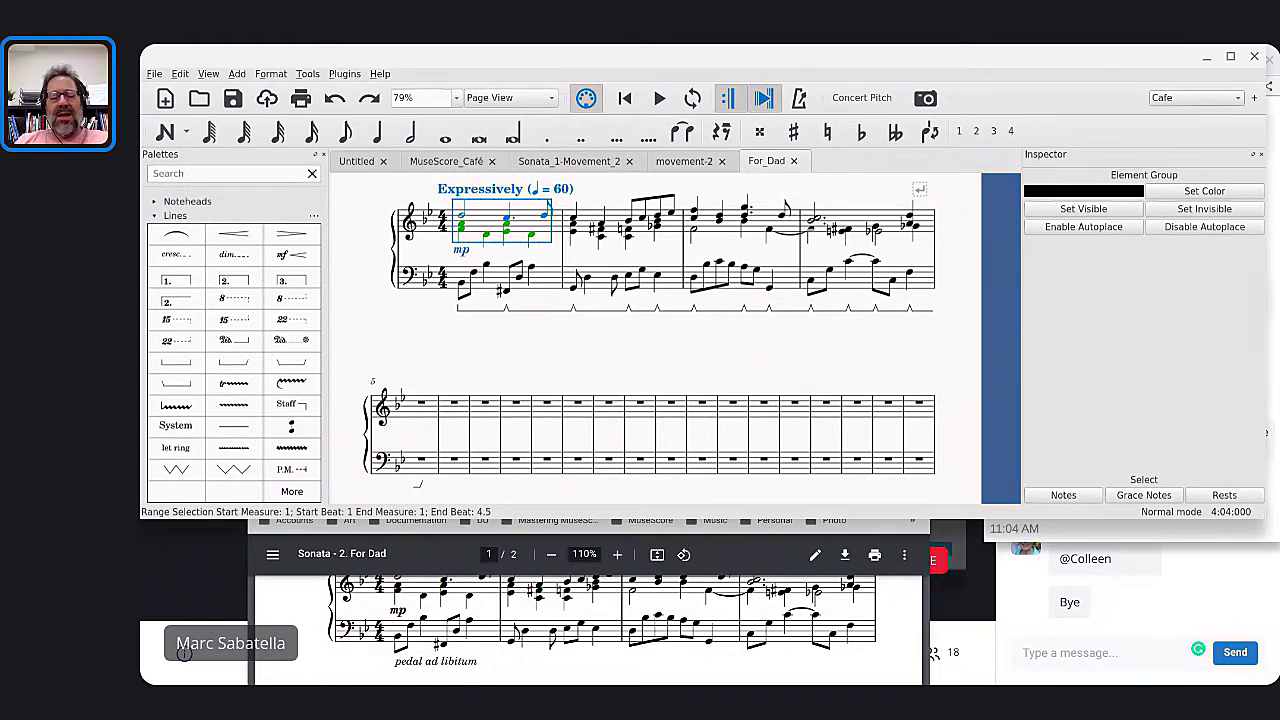
key("alt+Tab")
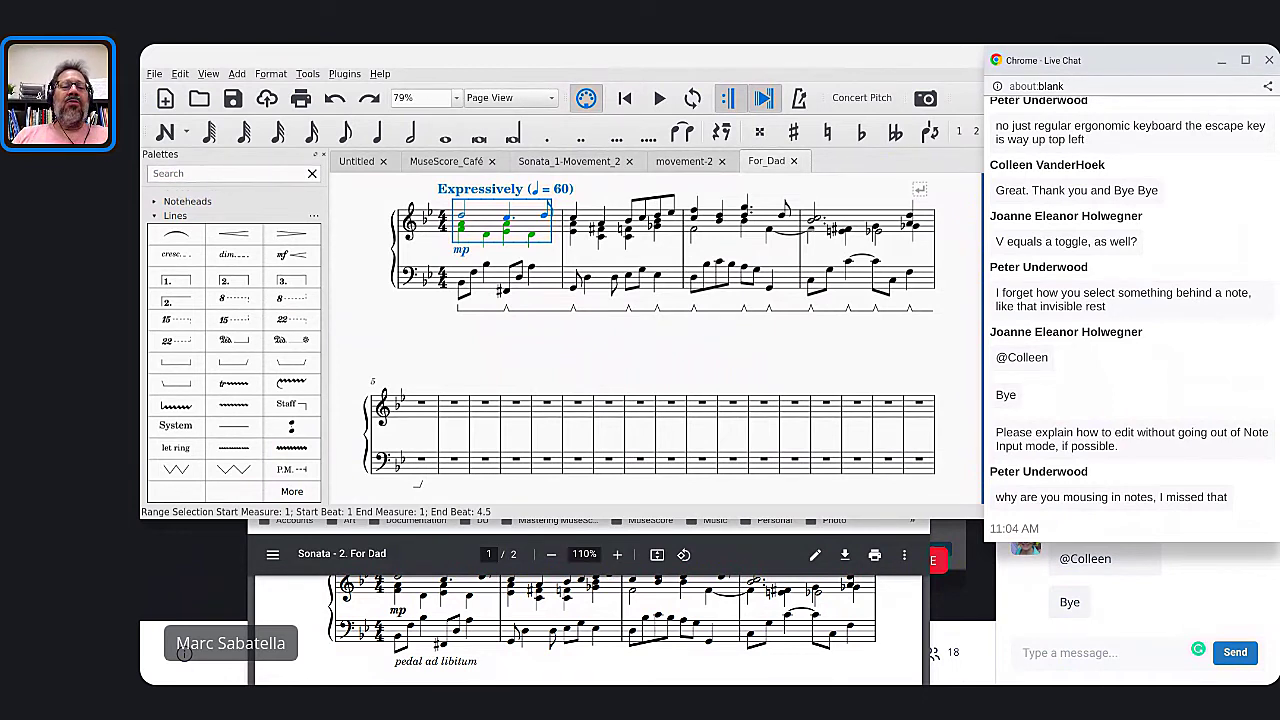
scroll(649, 343, "up", 1)
scroll(649, 343, "up", 2)
scroll(649, 343, "down", 2)
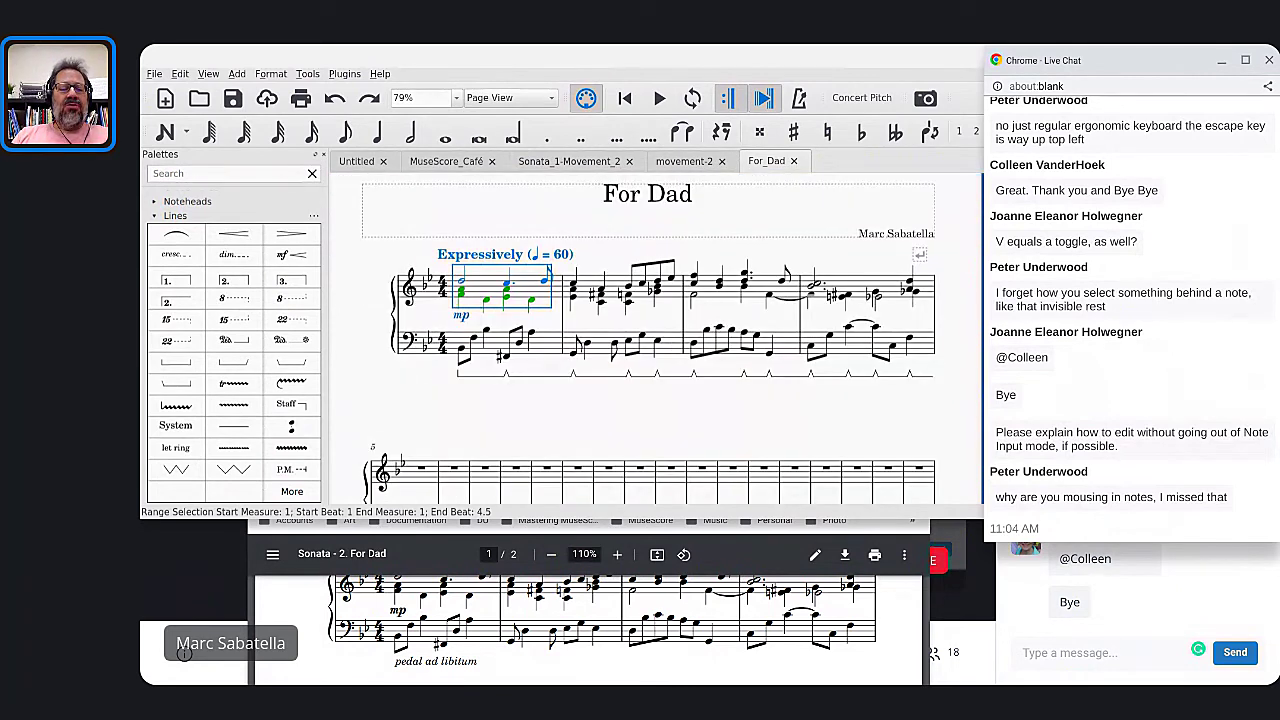
scroll(412, 348, "up", 1)
left_click(412, 348)
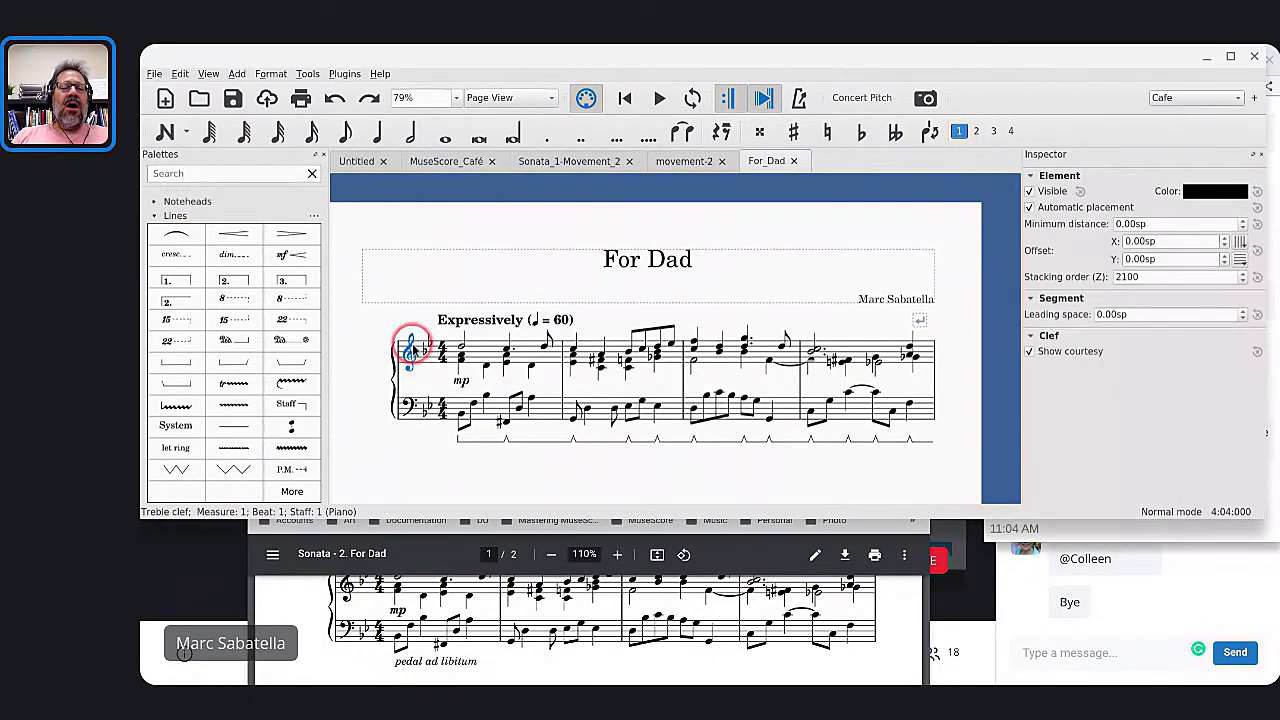
Try adding the staff text "use your palm" above beat 1 of measure 3 in the upper staff, and delete it again
scroll(410, 346, "up", 6)
scroll(412, 345, "up", 2)
scroll(675, 340, "down", 2)
scroll(675, 340, "right", 4)
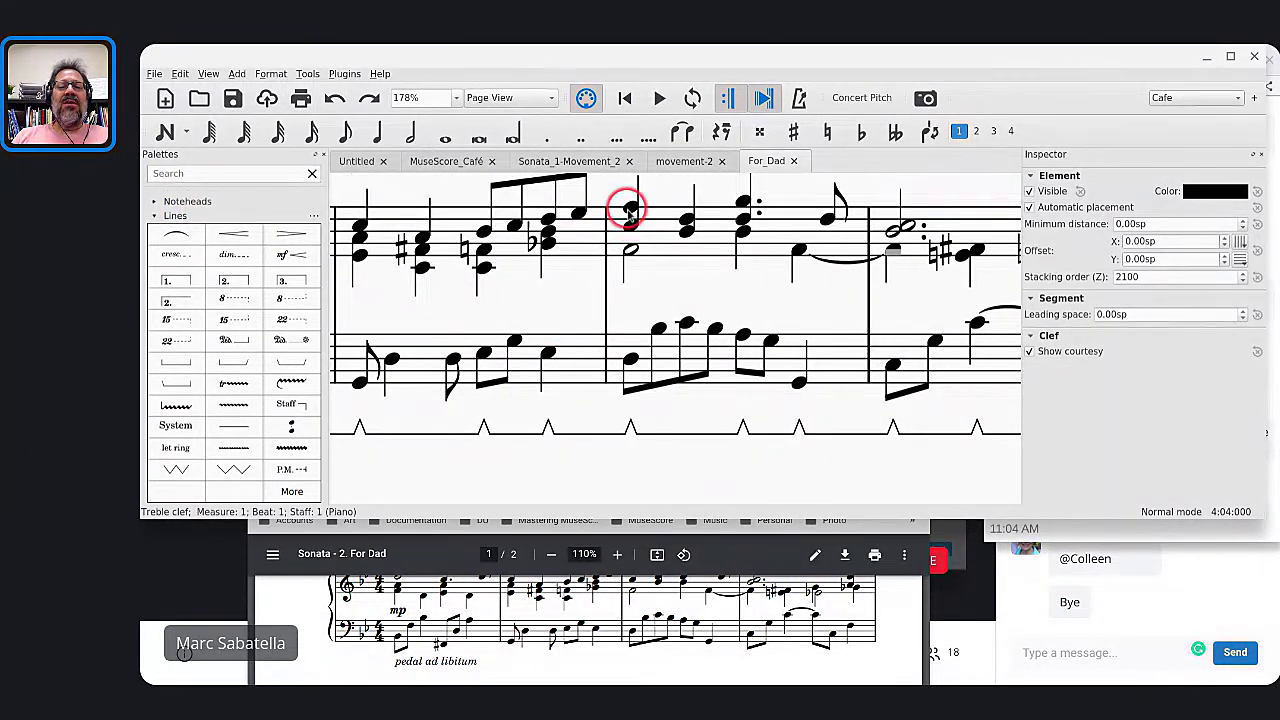
left_click(630, 210)
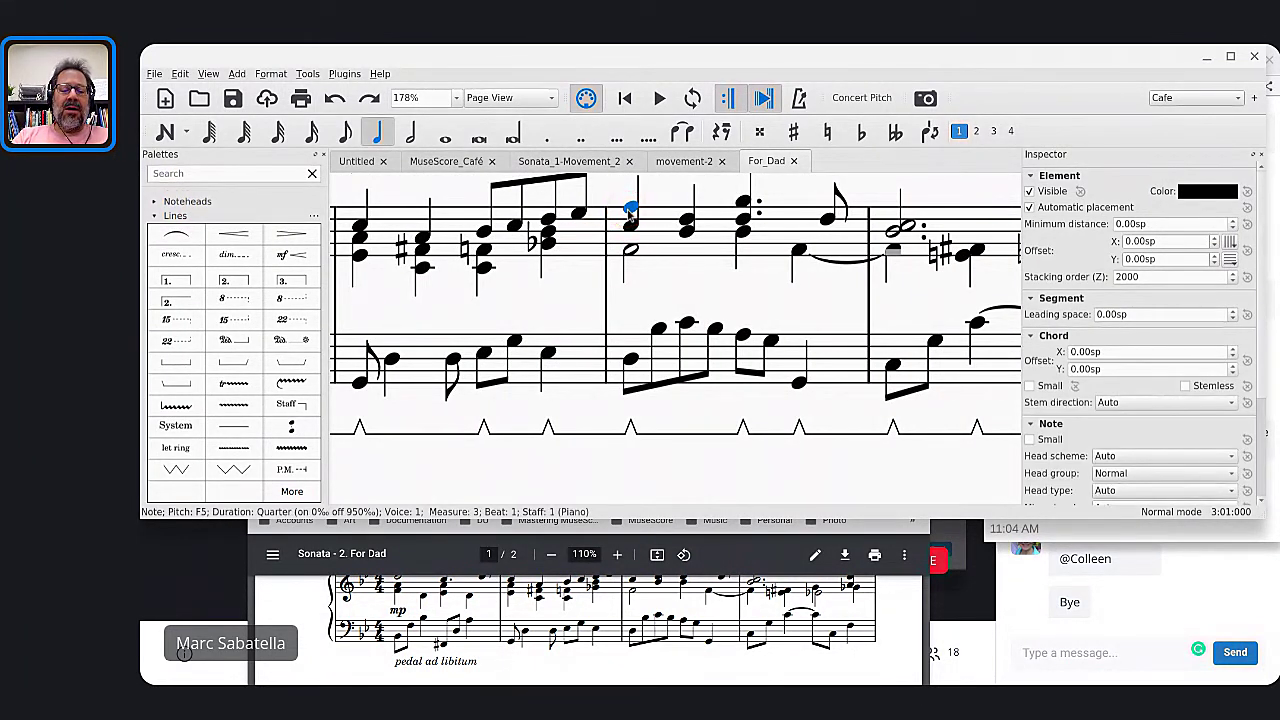
key("ctrl+t")
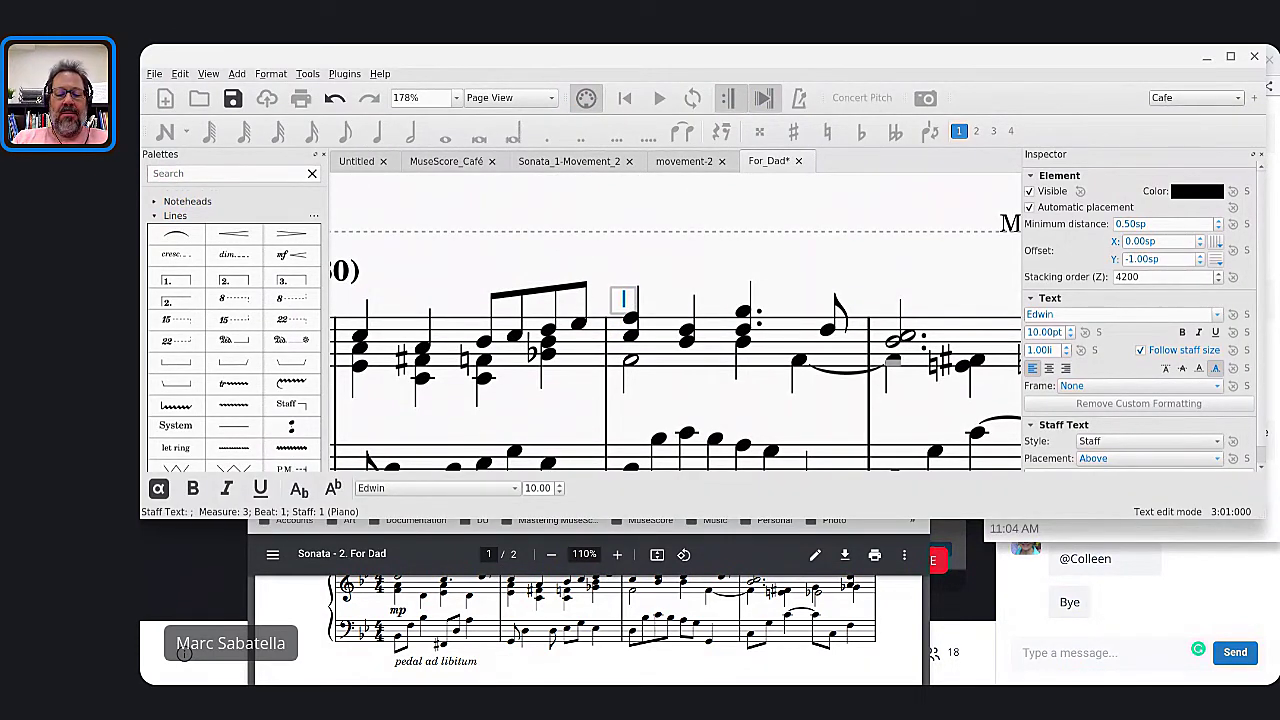
type("use your palm")
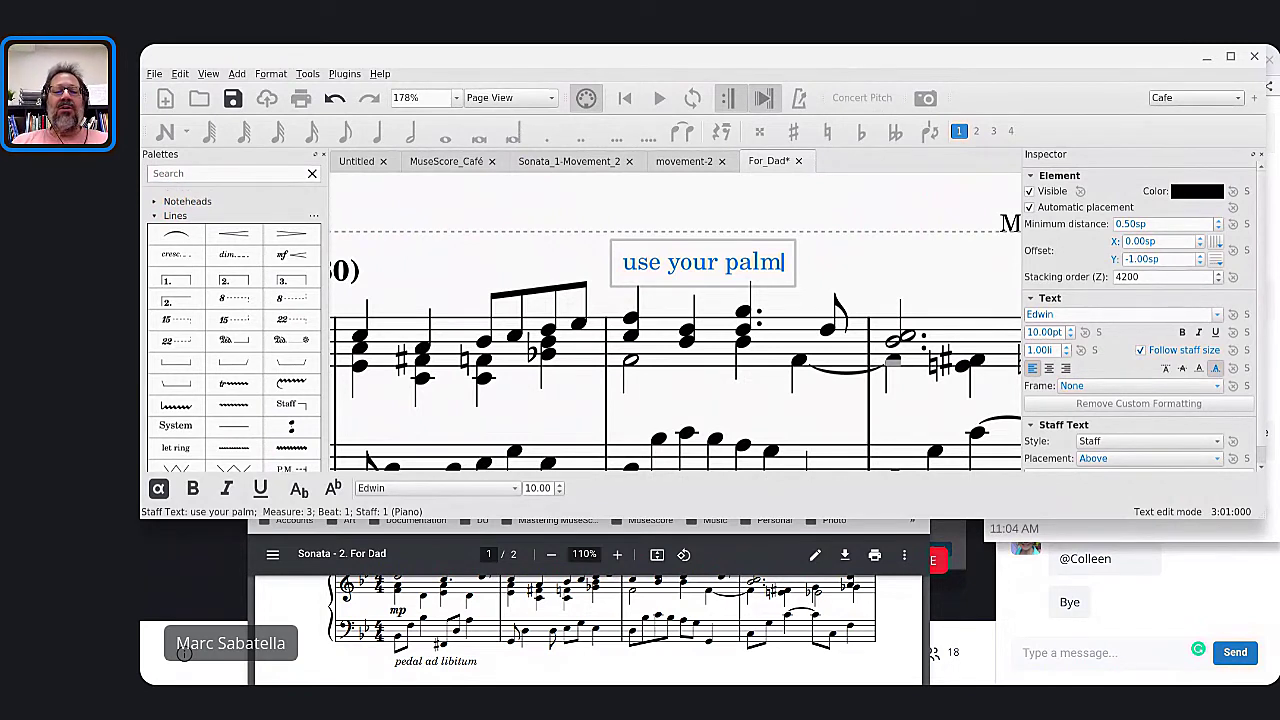
key("Escape")
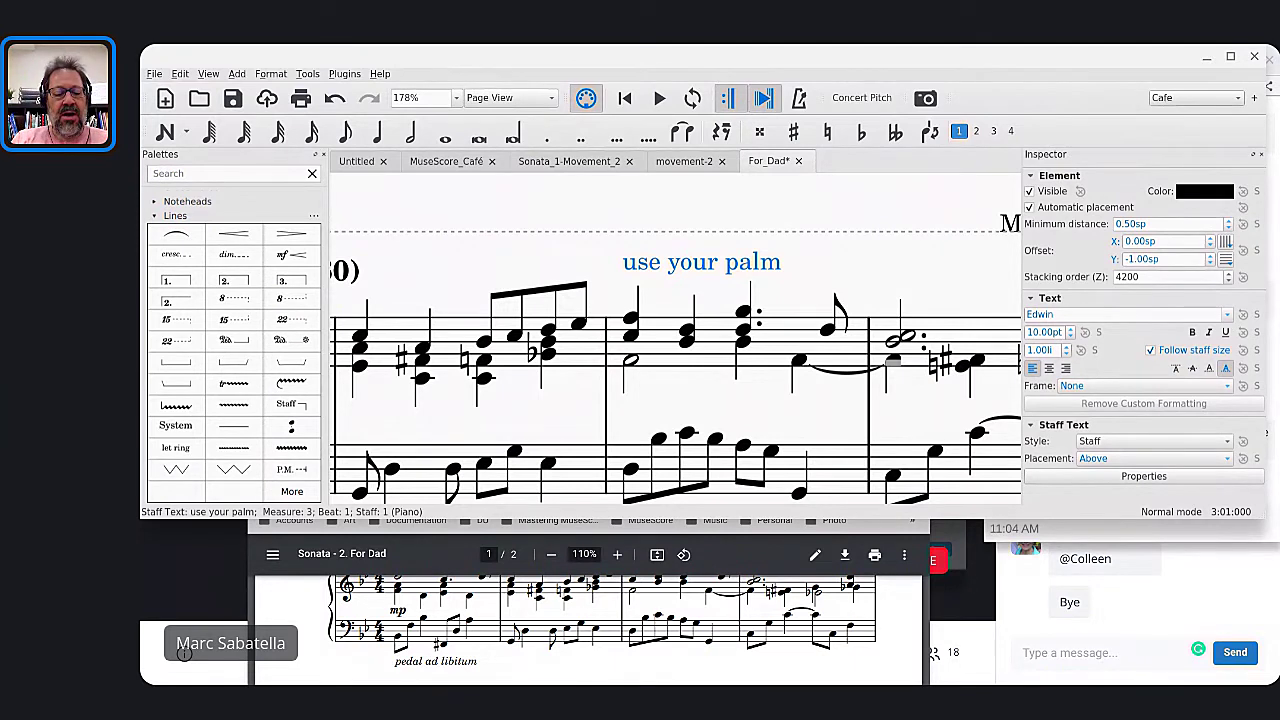
key("BackSpace")
Add the expression text "pedal ad libitum" below the lower staff at beat 1 of measure 1
scroll(600, 320, "left", 10)
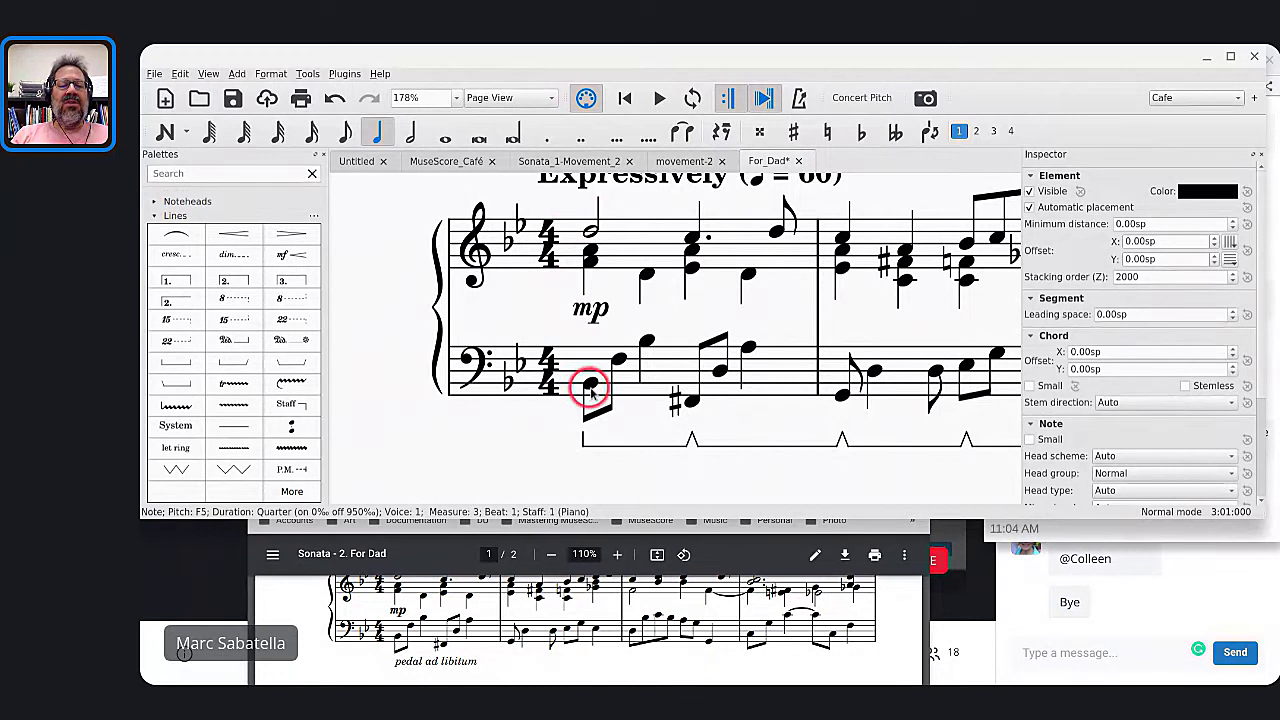
left_click(589, 385)
key("ctrl+e")
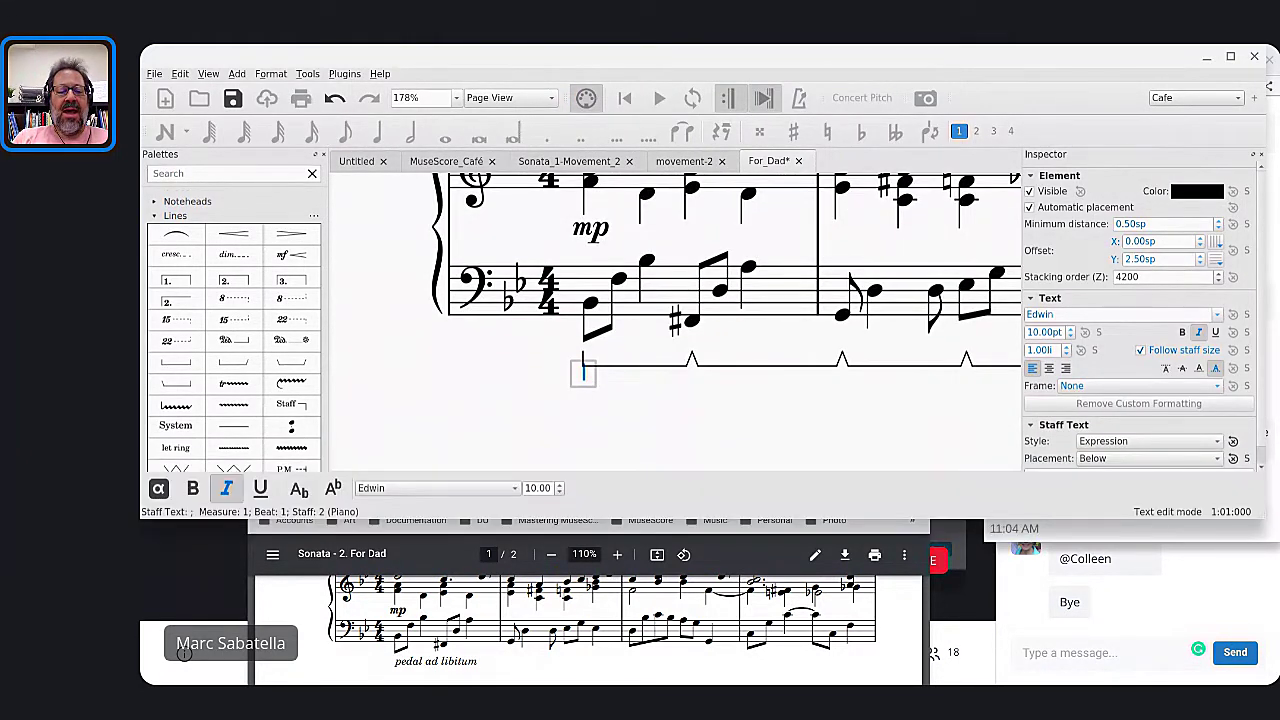
type("pedal")
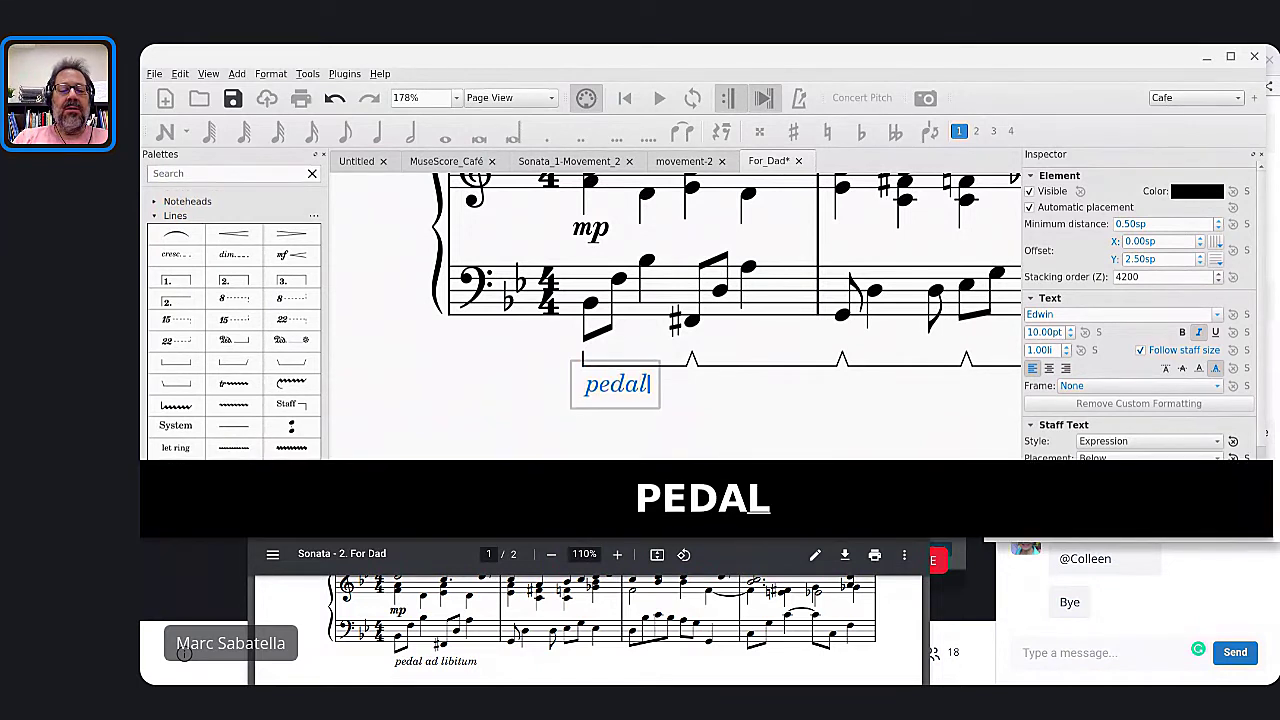
type(" ad libitum")
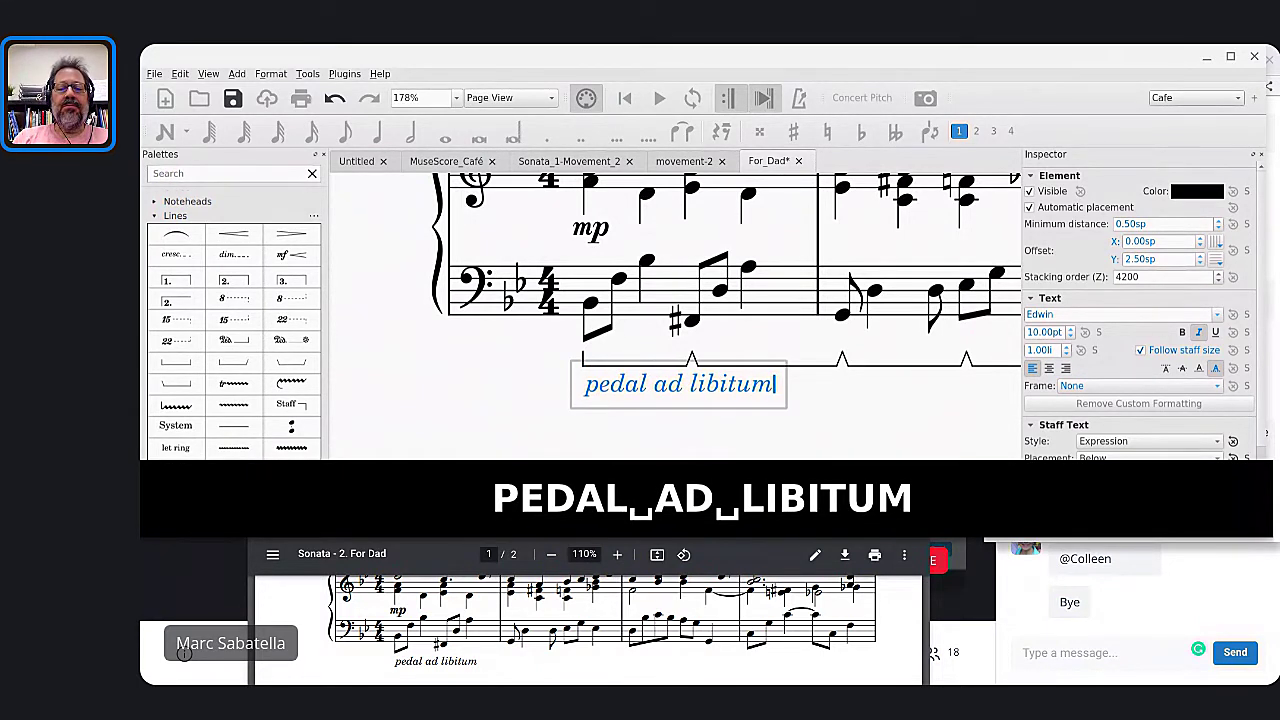
key("Escape")
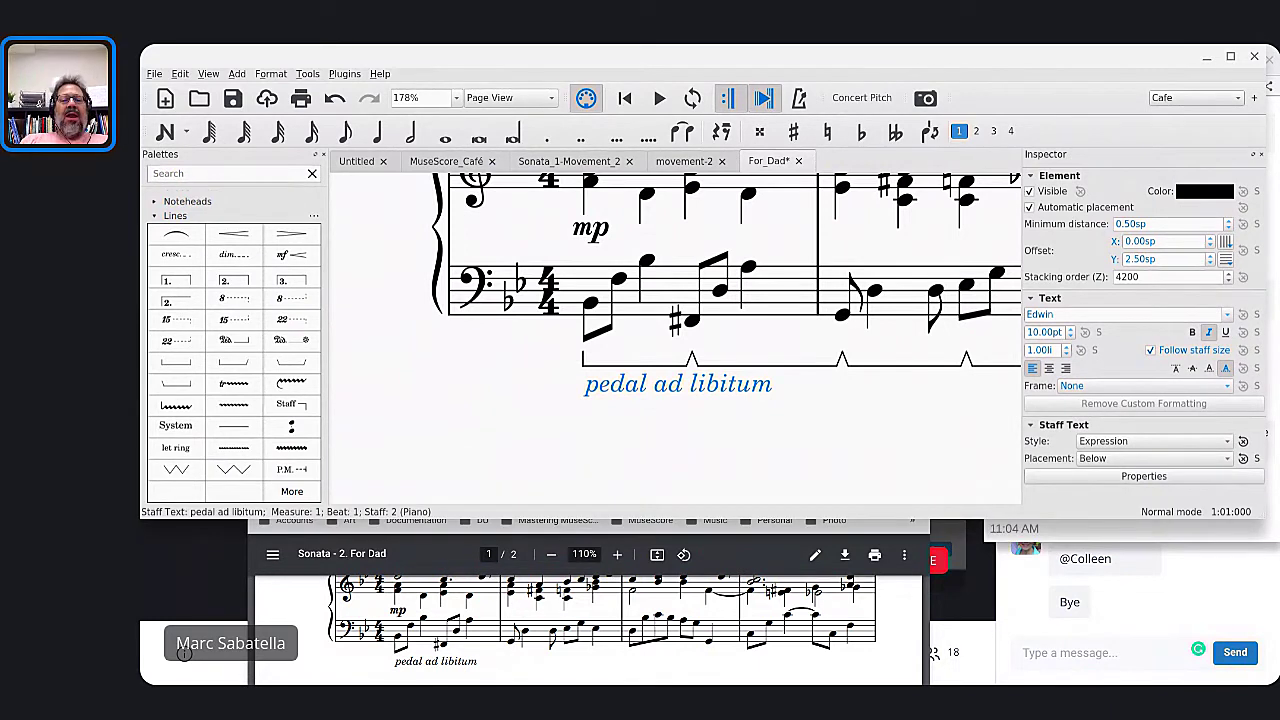
Add a second "pedal ad libitum" as plain staff text on the first lower-staff note of measure 1
left_click(590, 305)
key("ctrl+t")
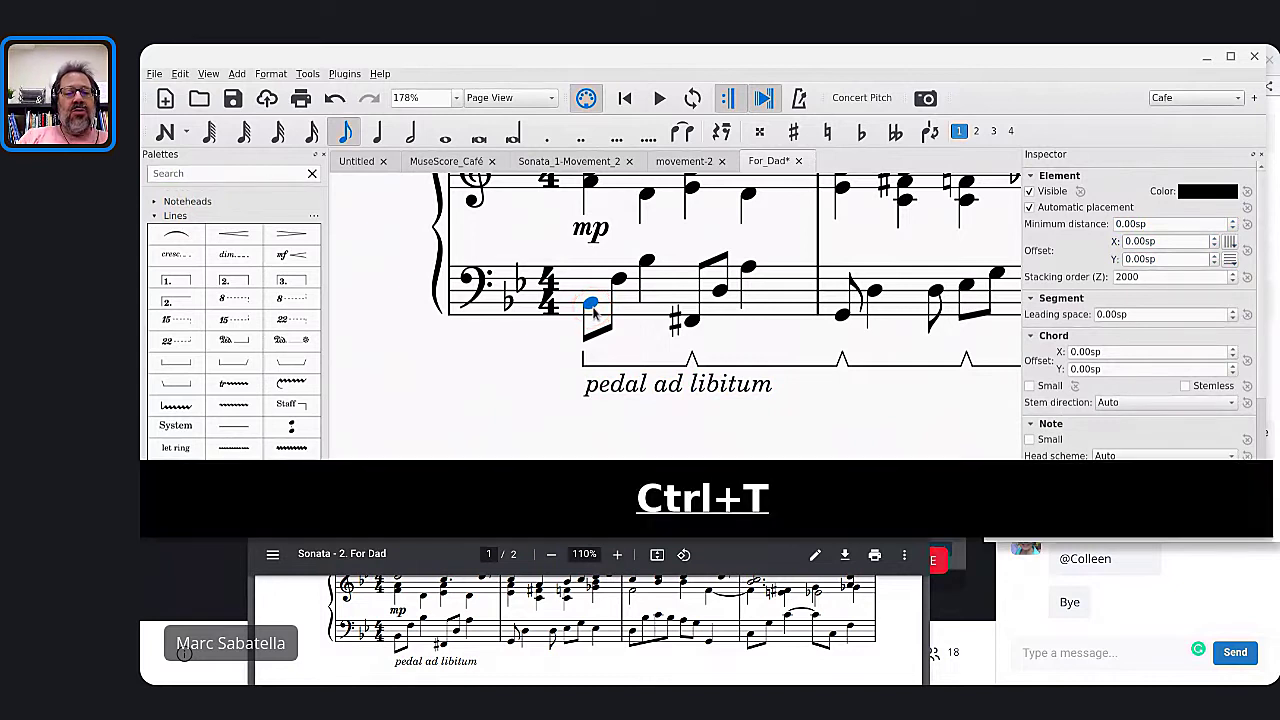
type("ped")
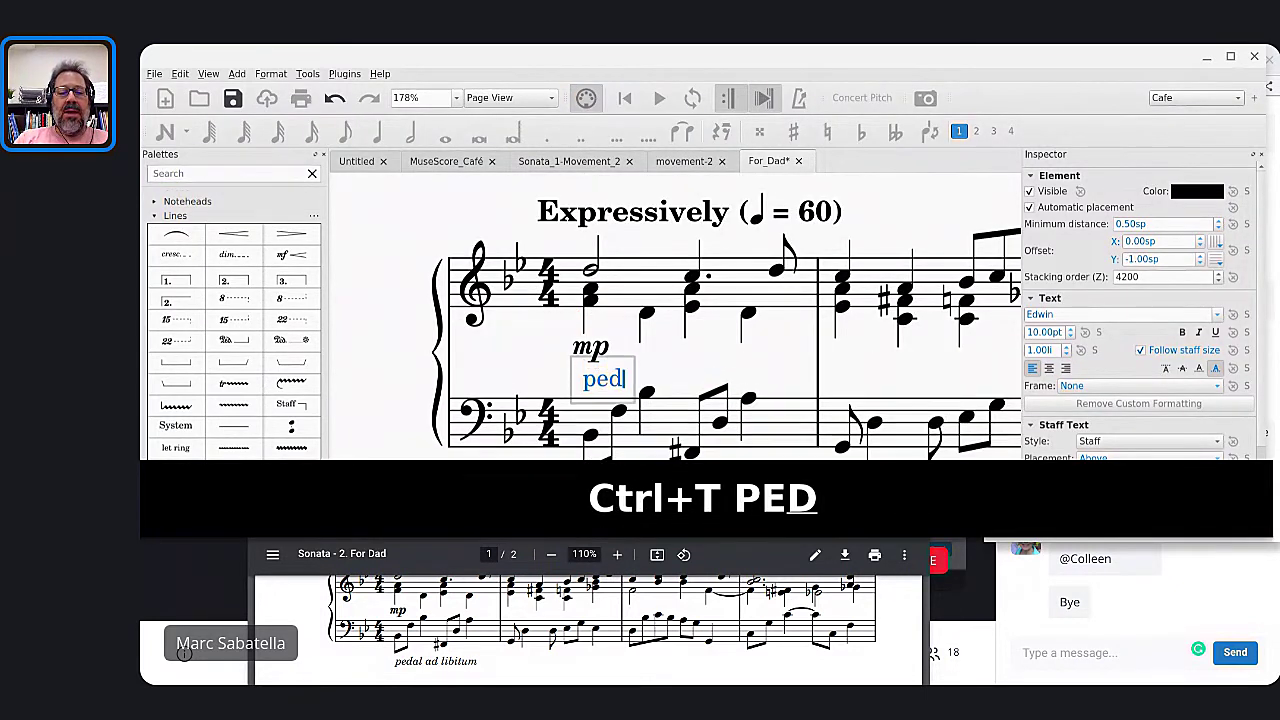
type("al ad lib")
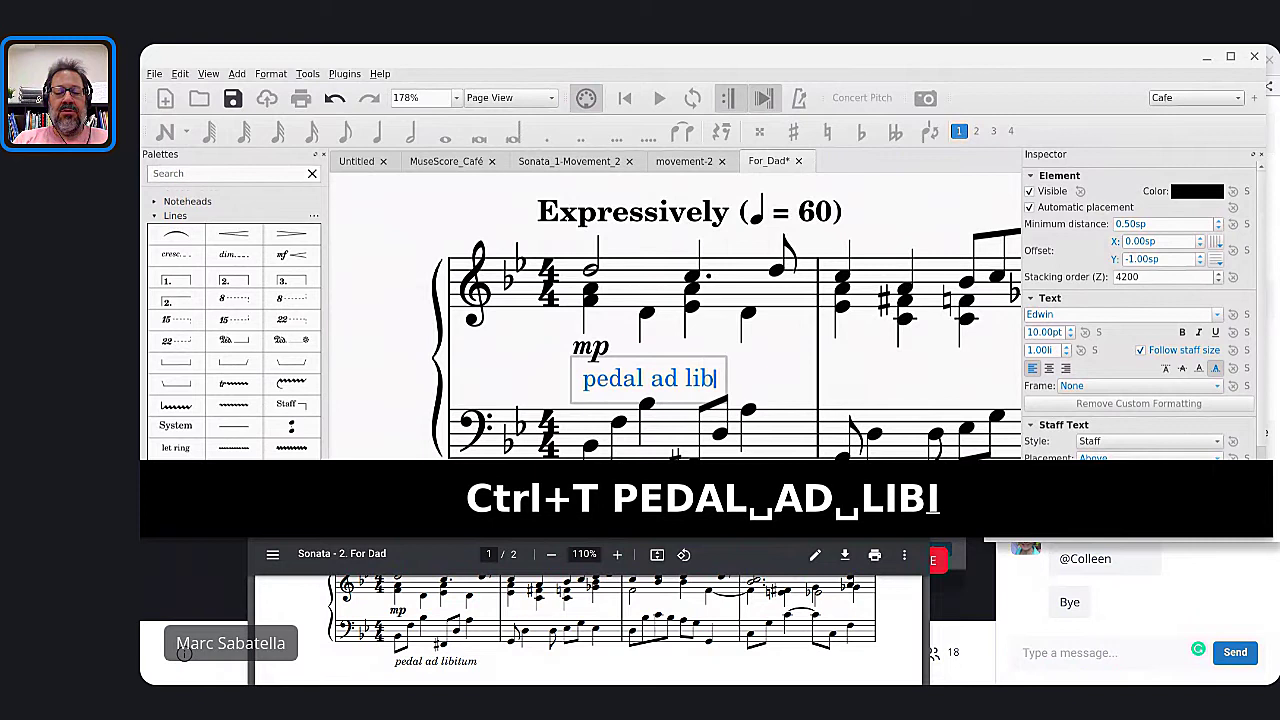
type("itum")
key("Escape")
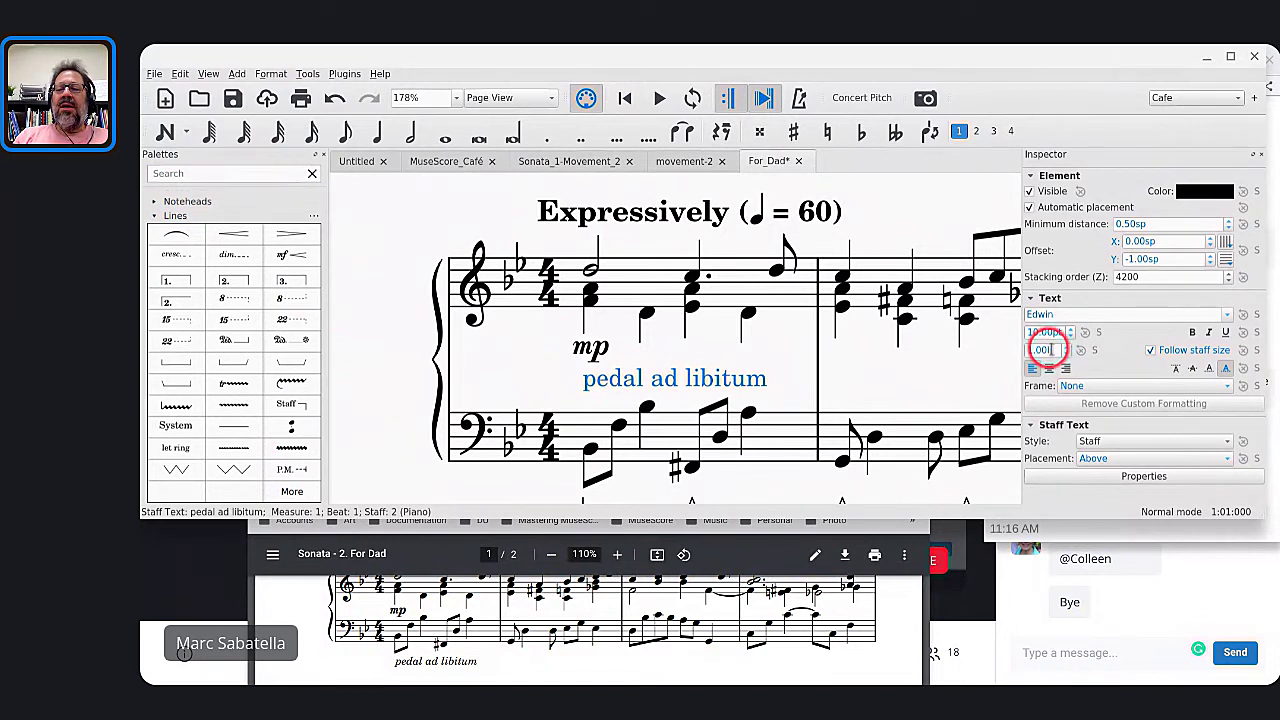
Format the second "pedal ad libitum" as italic text placed below the lower staff, and delete this duplicate
left_click(1209, 333)
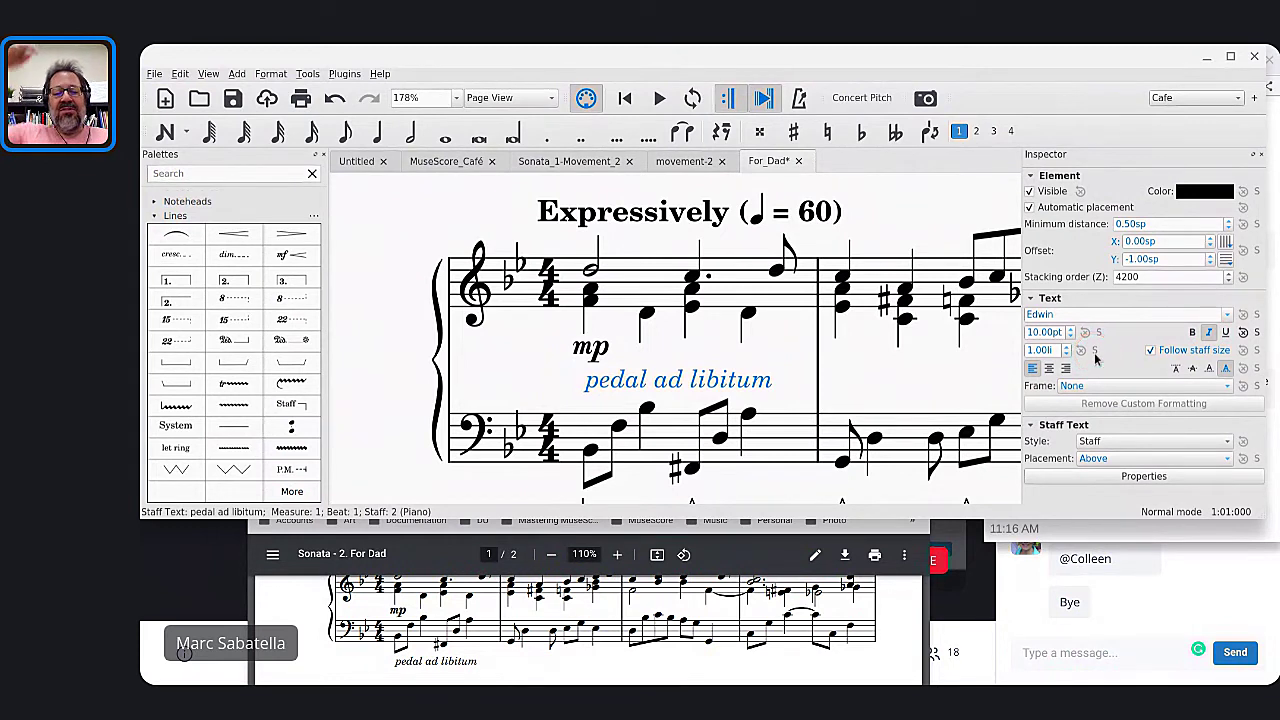
key("x")
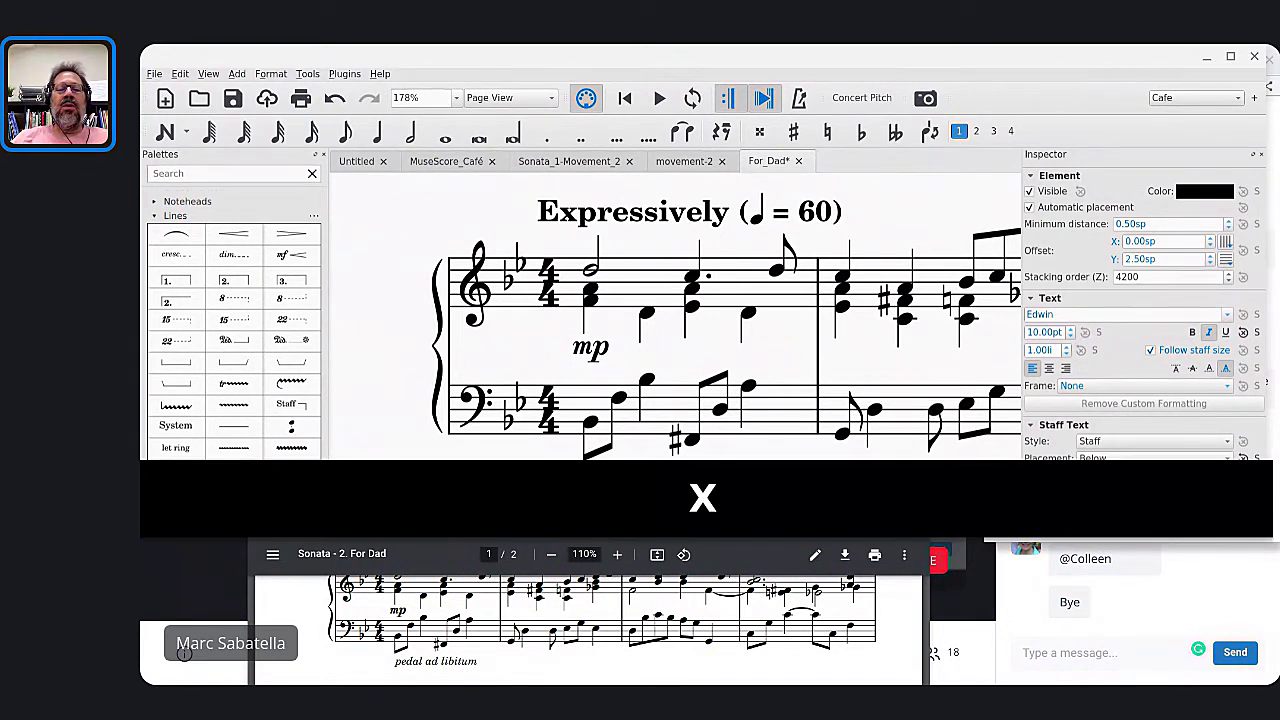
scroll(780, 310, "down", 2)
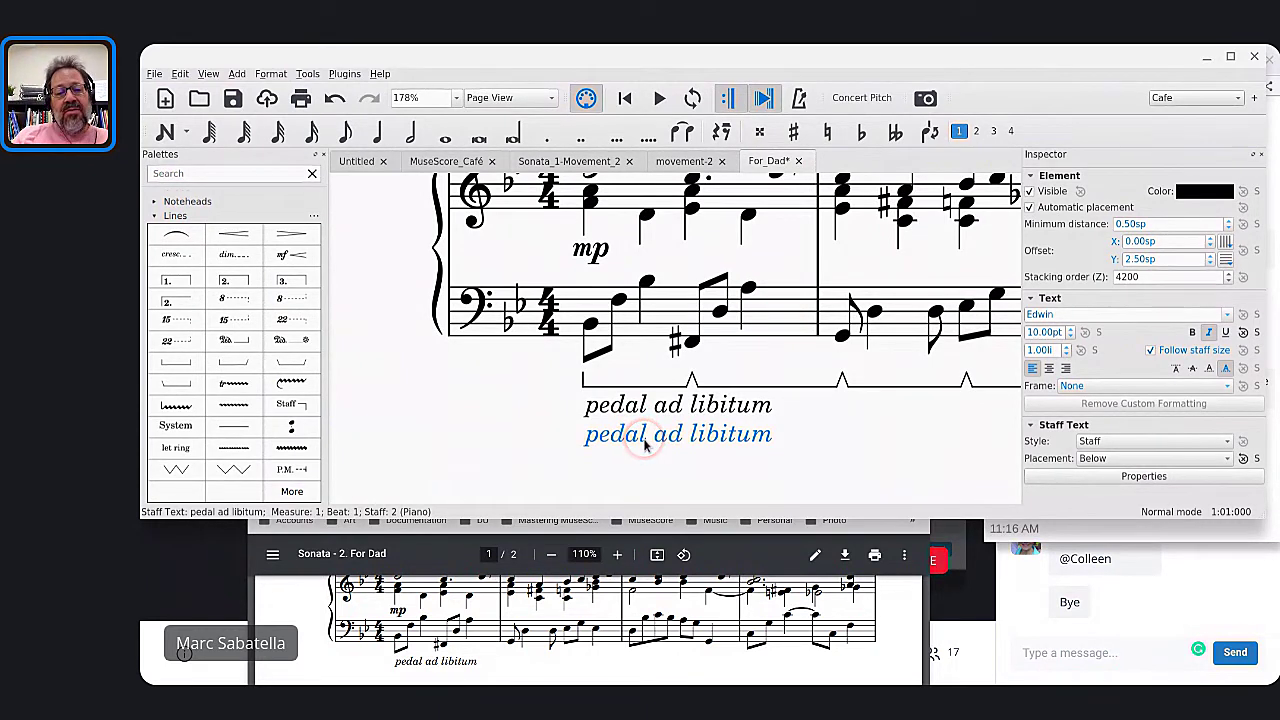
key("BackSpace")
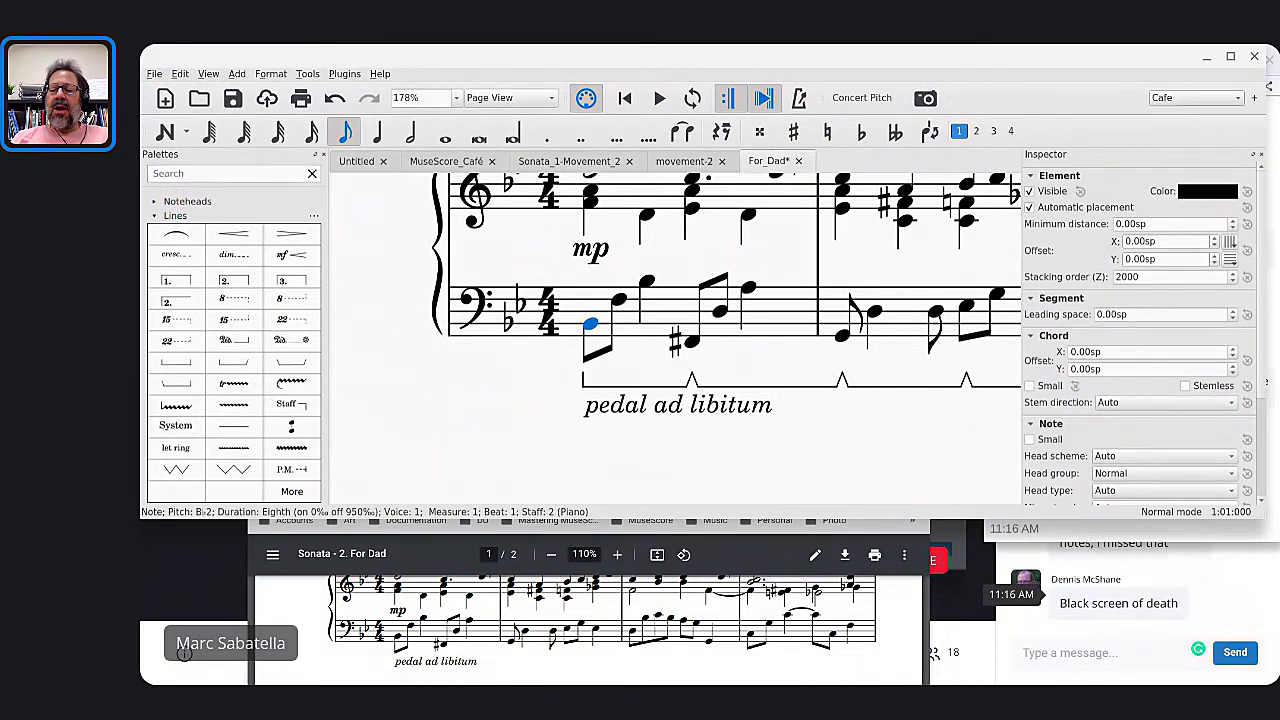
Switch to the MuseScore Café live stream page in Chrome to read the latest chat messages
key("alt+Tab")
key("alt+Tab")
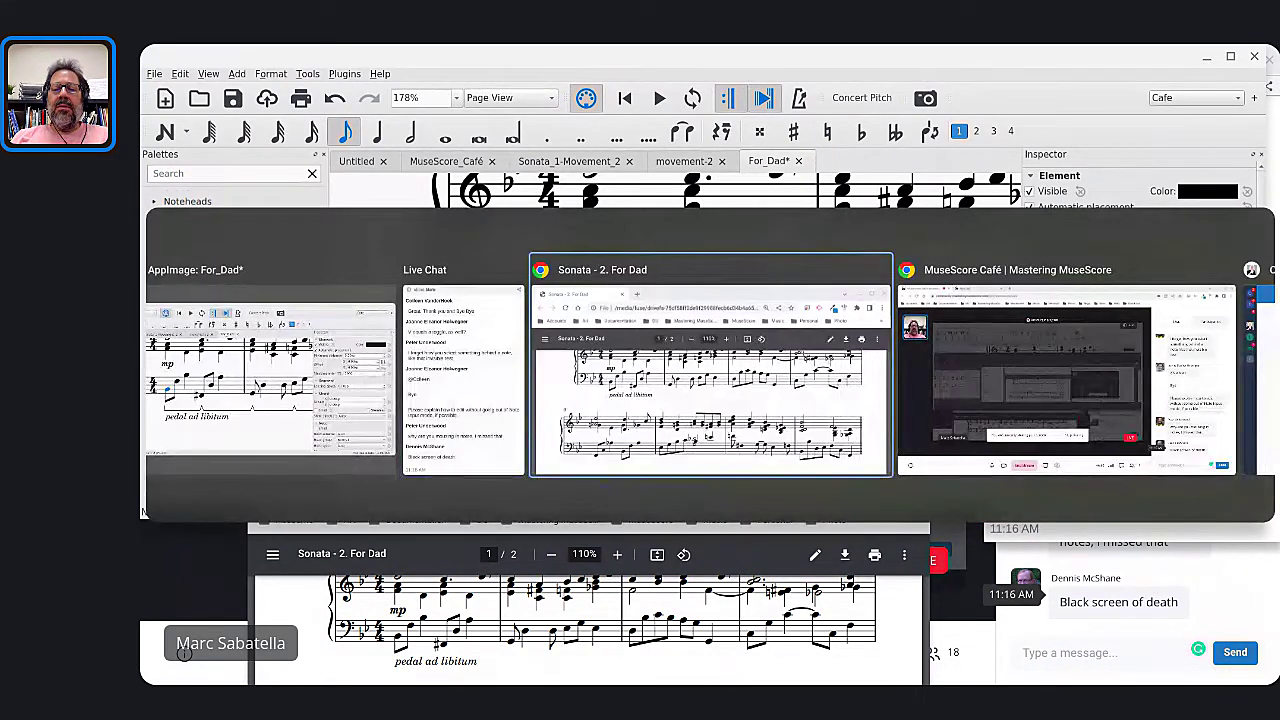
key("alt+Tab")
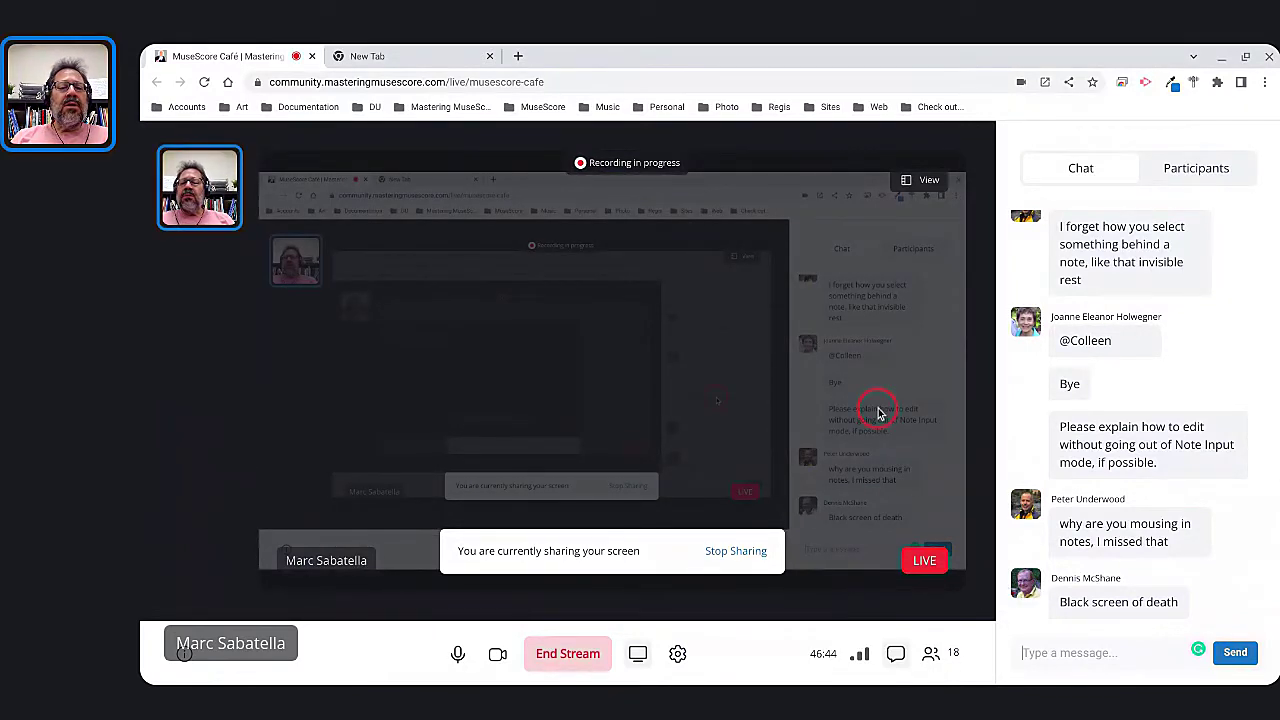
Read the newest live stream chat messages on the MuseScore Café page and in the separate Live Chat window
key("alt+Tab")
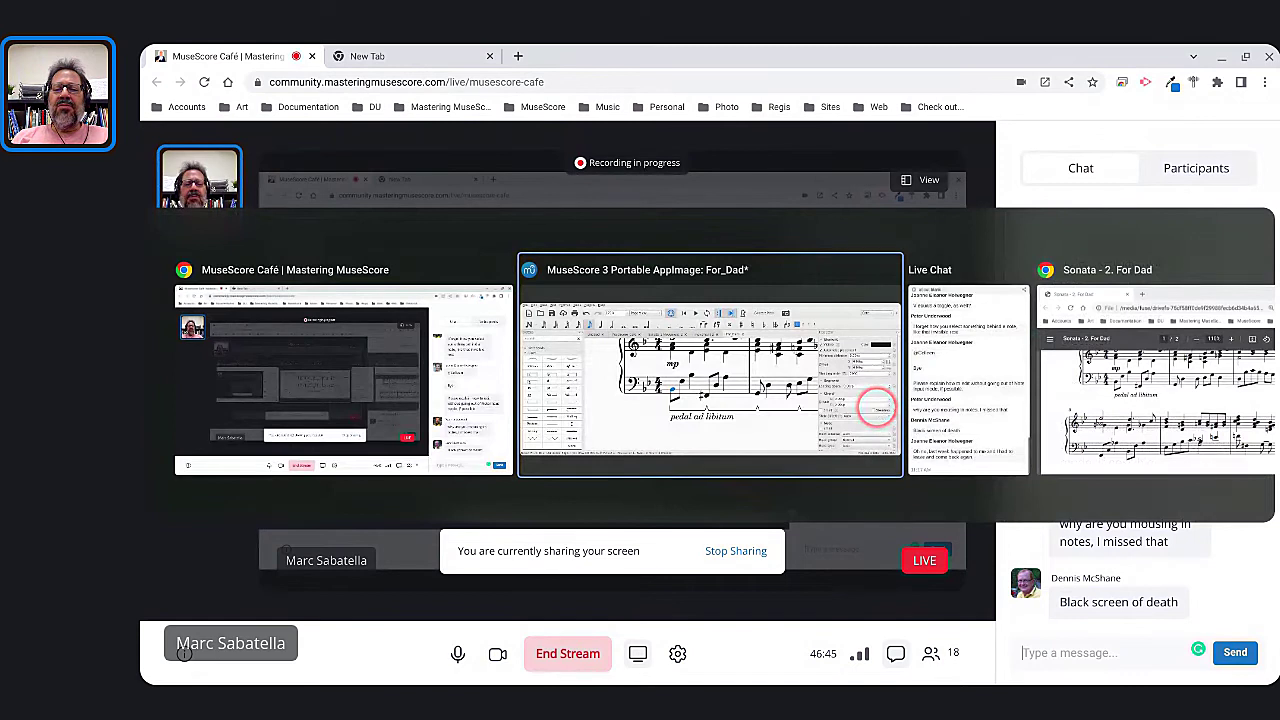
key("alt+Tab")
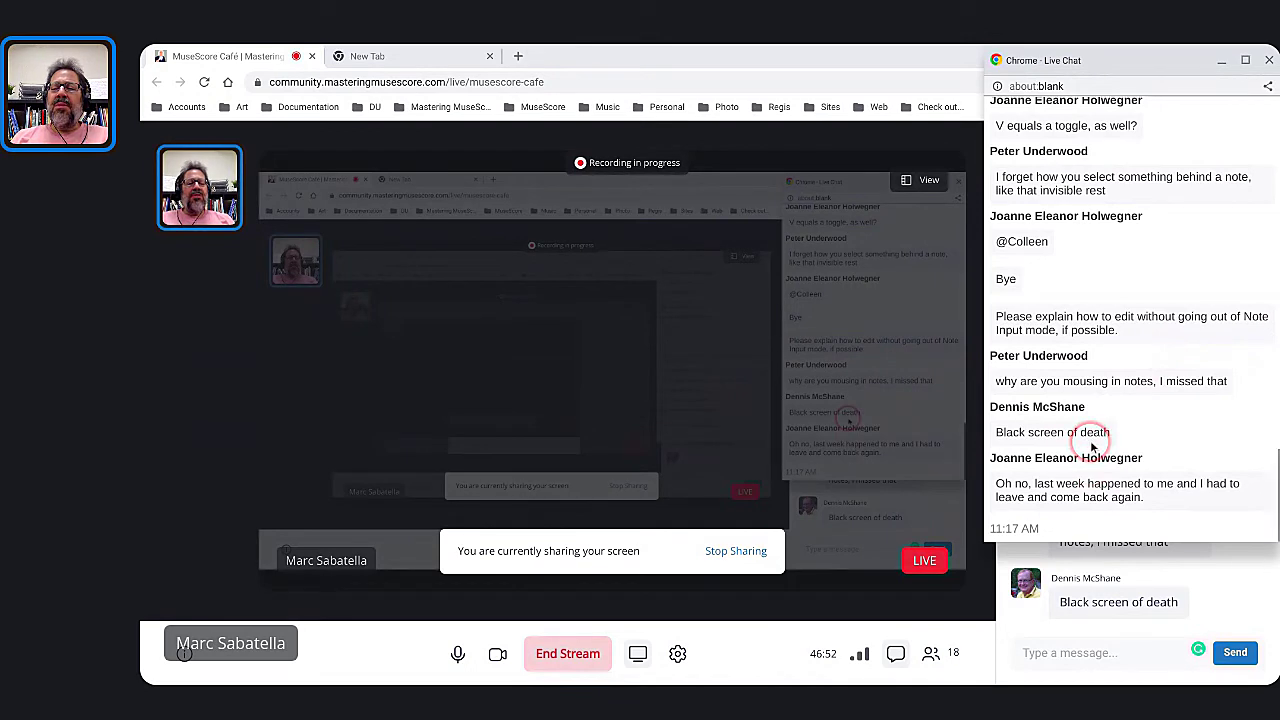
key("alt+Tab")
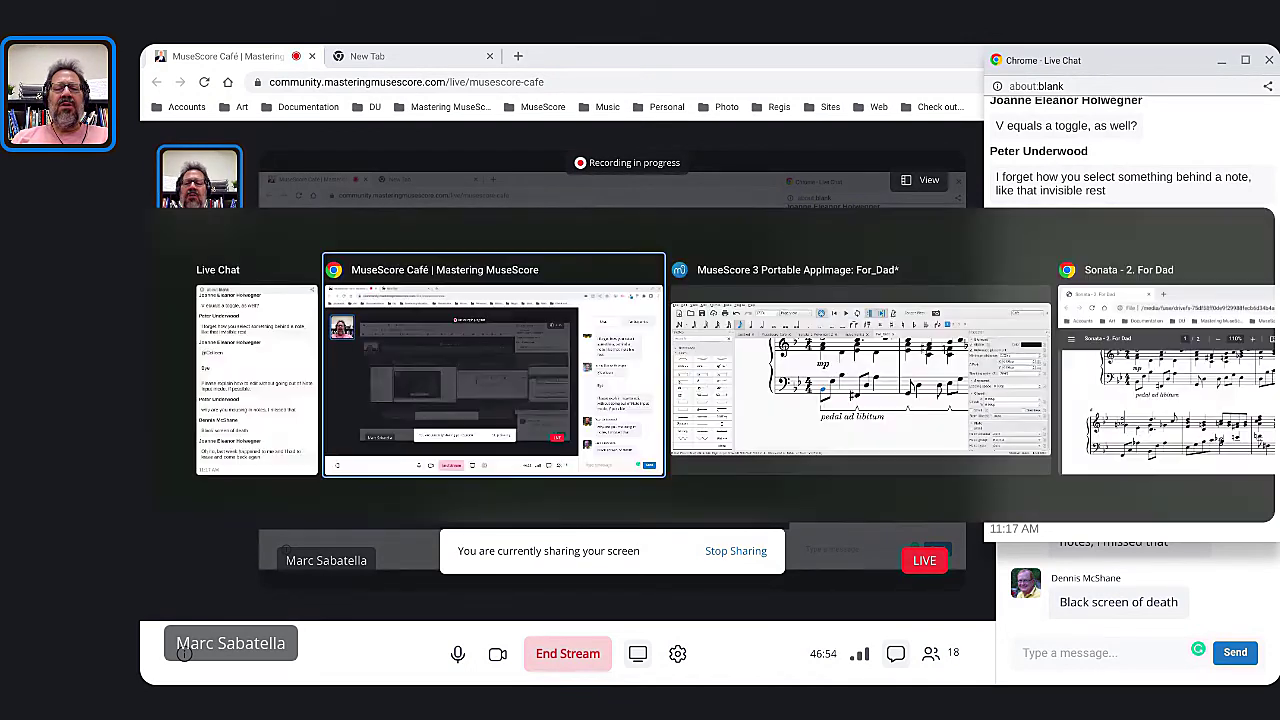
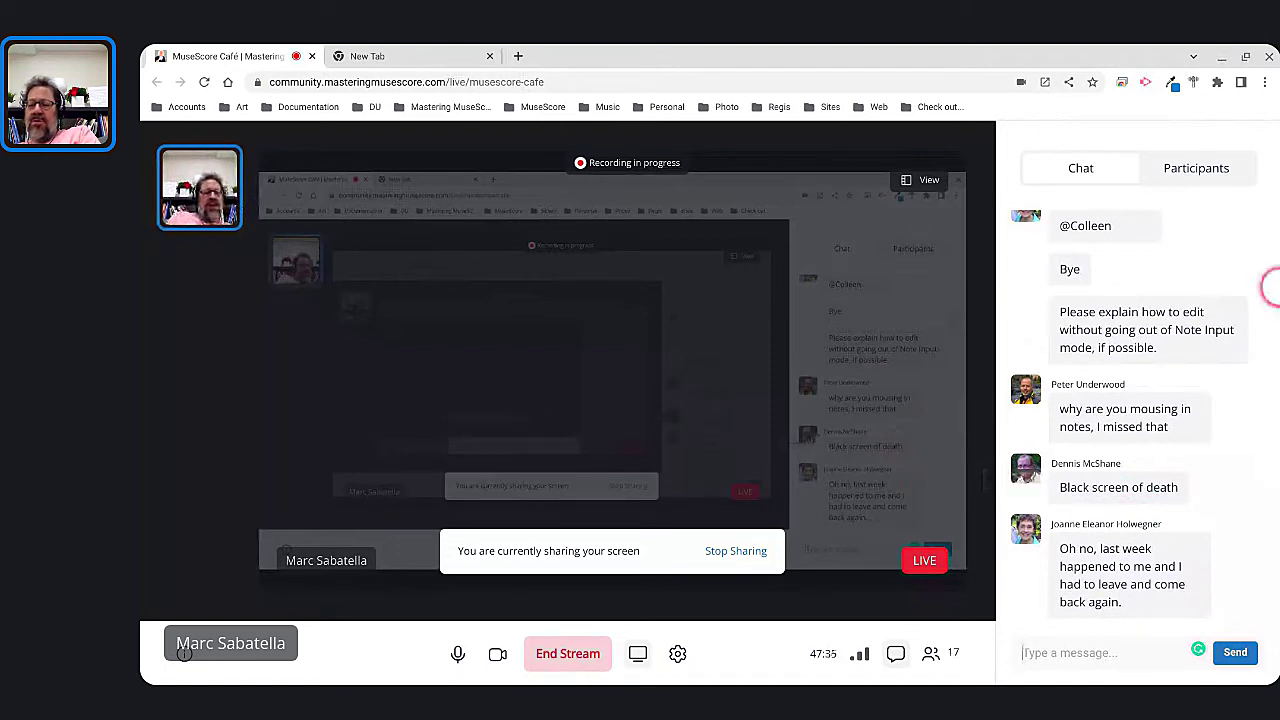
scroll(1113, 407, "down", 3)
scroll(1113, 407, "down", 2)
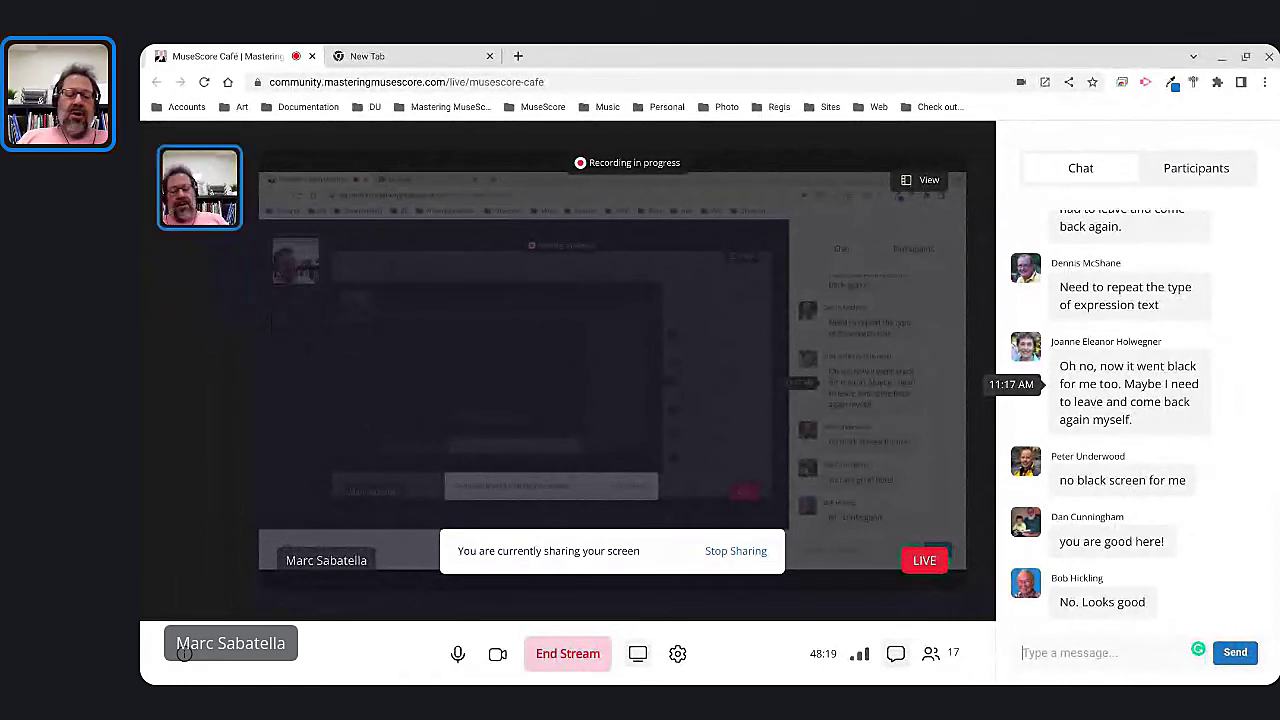
key("alt+Tab")
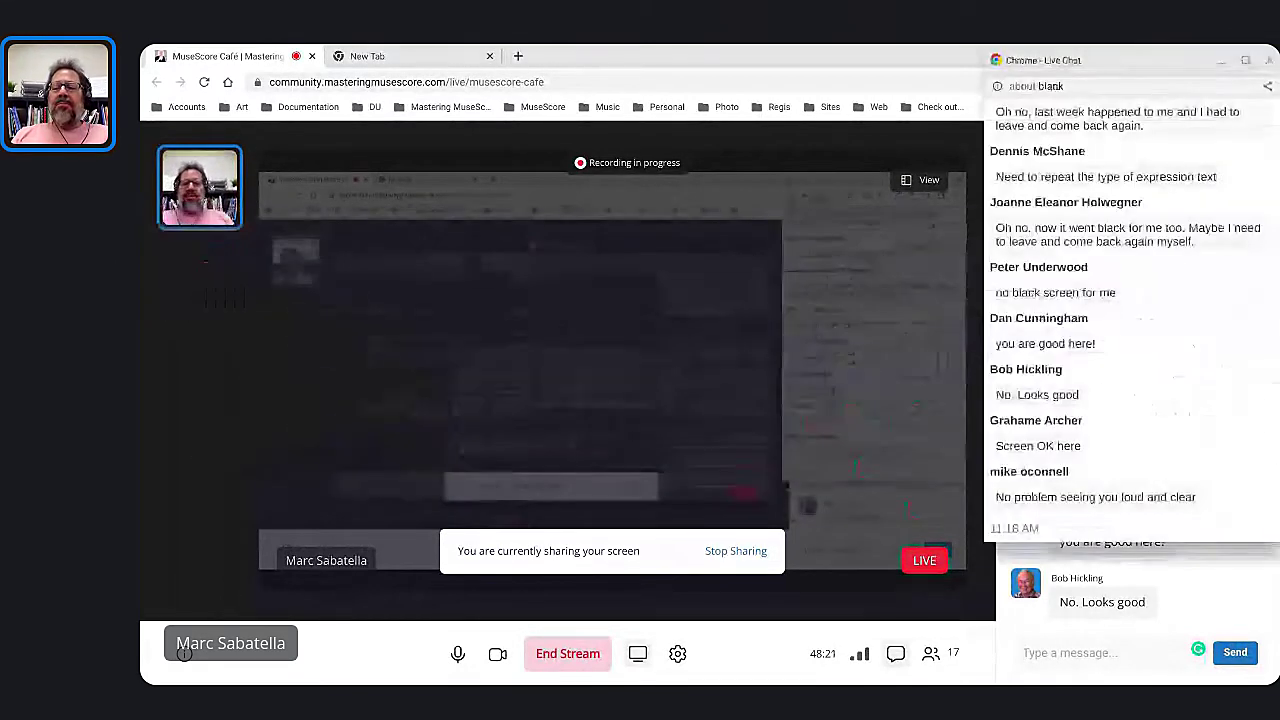
left_click(1145, 388)
Switch to the "Sonata - 2. For Dad" PDF in Chrome and maximize its window
key("alt+Tab")
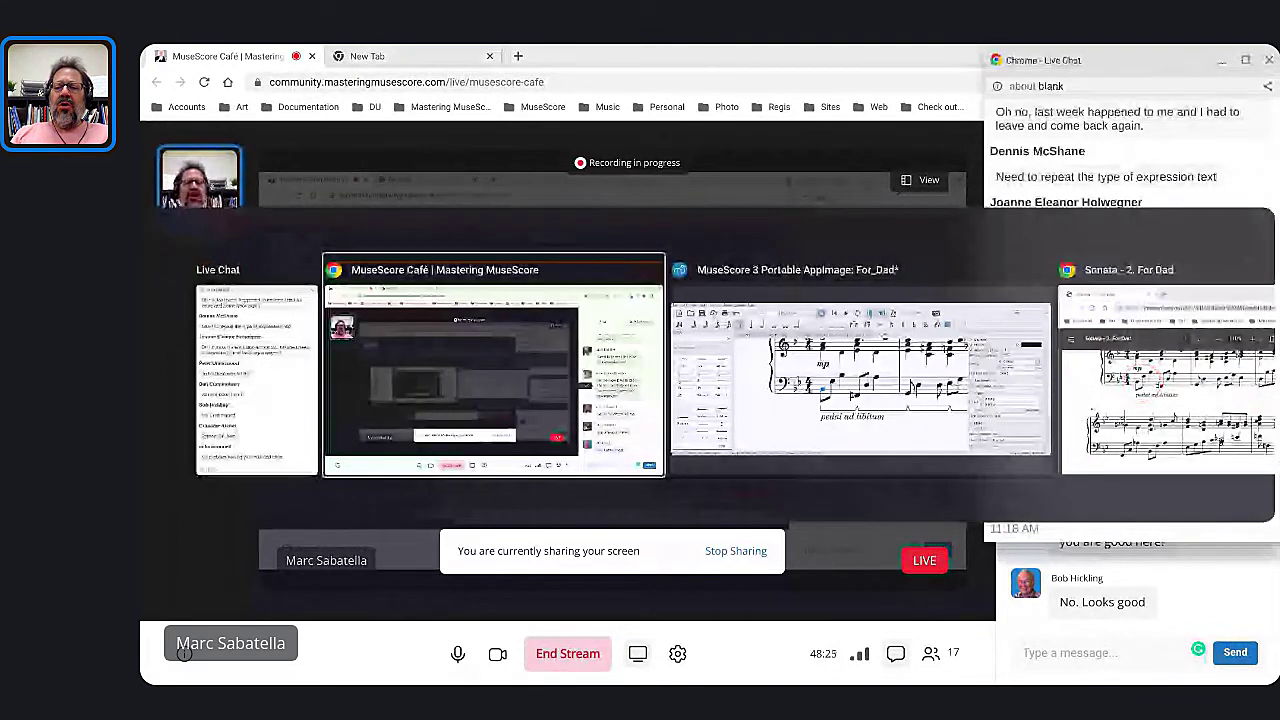
key("Tab")
key("Tab")
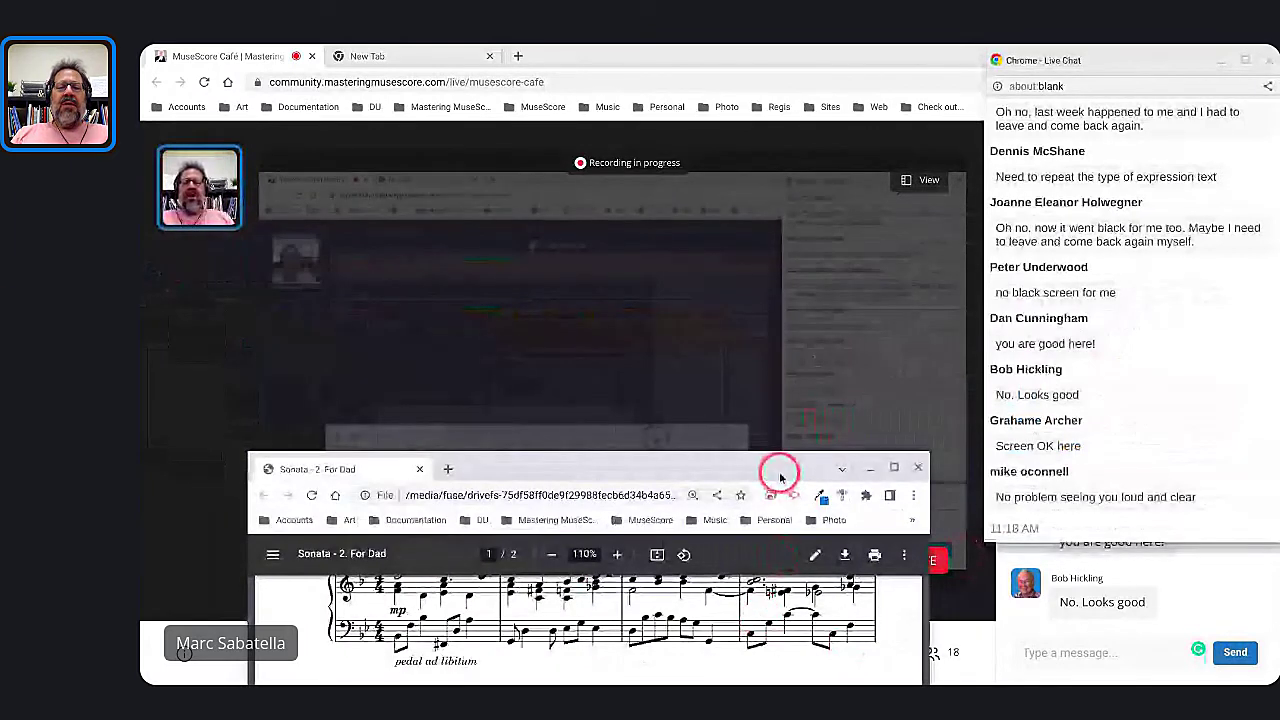
left_click(895, 469)
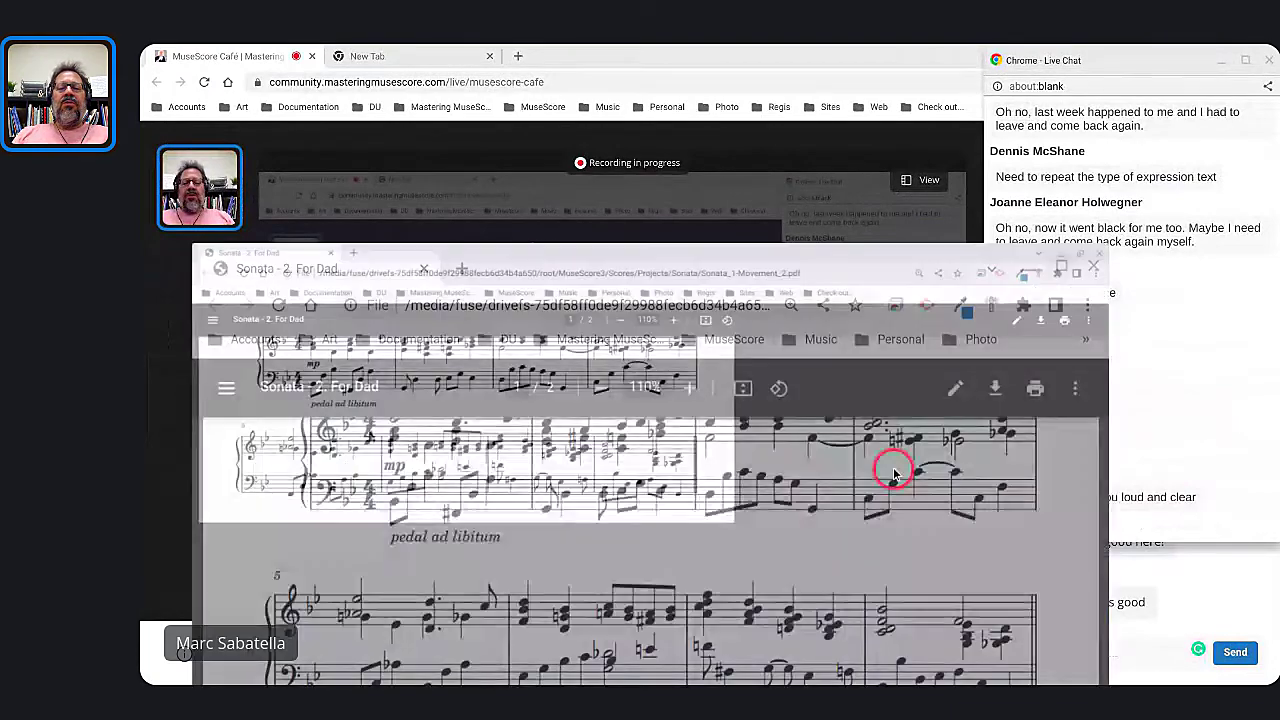
Examine the dynamics and expression markings across the systems on page 1 of the sonata PDF
scroll(643, 365, "up", 1)
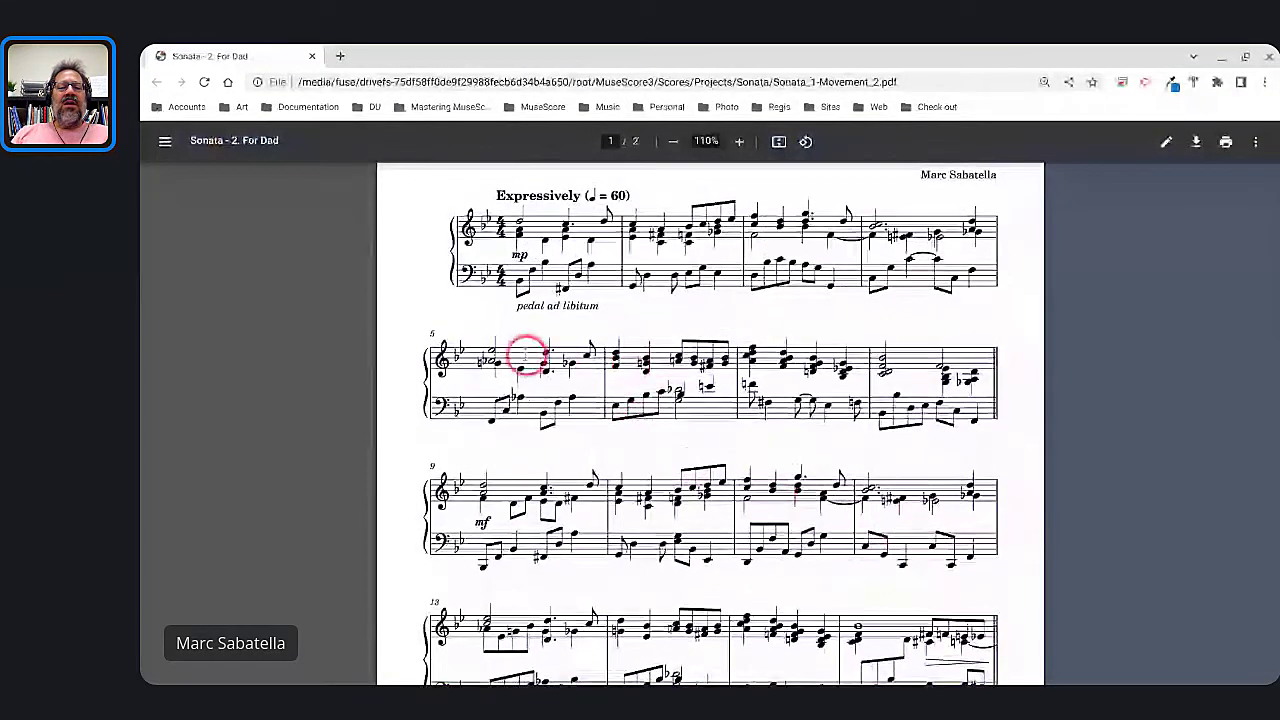
scroll(528, 357, "up", 5)
scroll(524, 354, "down", 5)
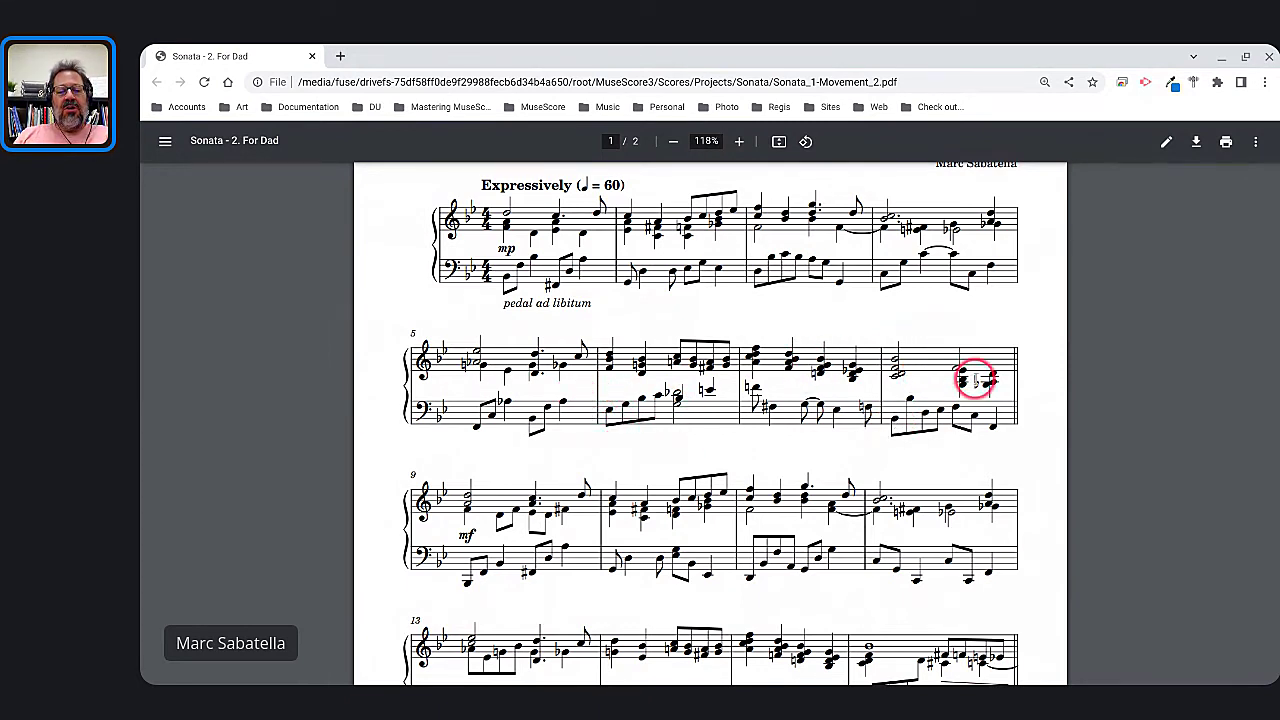
scroll(972, 378, "down", 1)
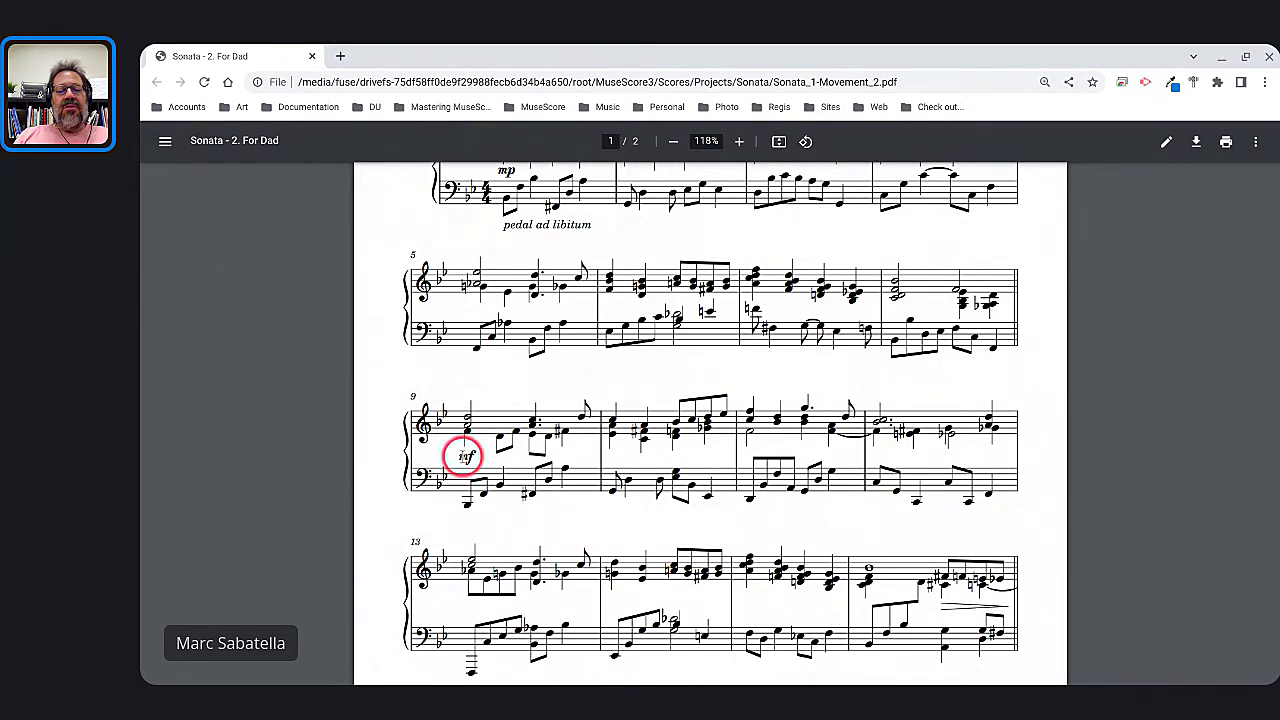
scroll(820, 445, "down", 2)
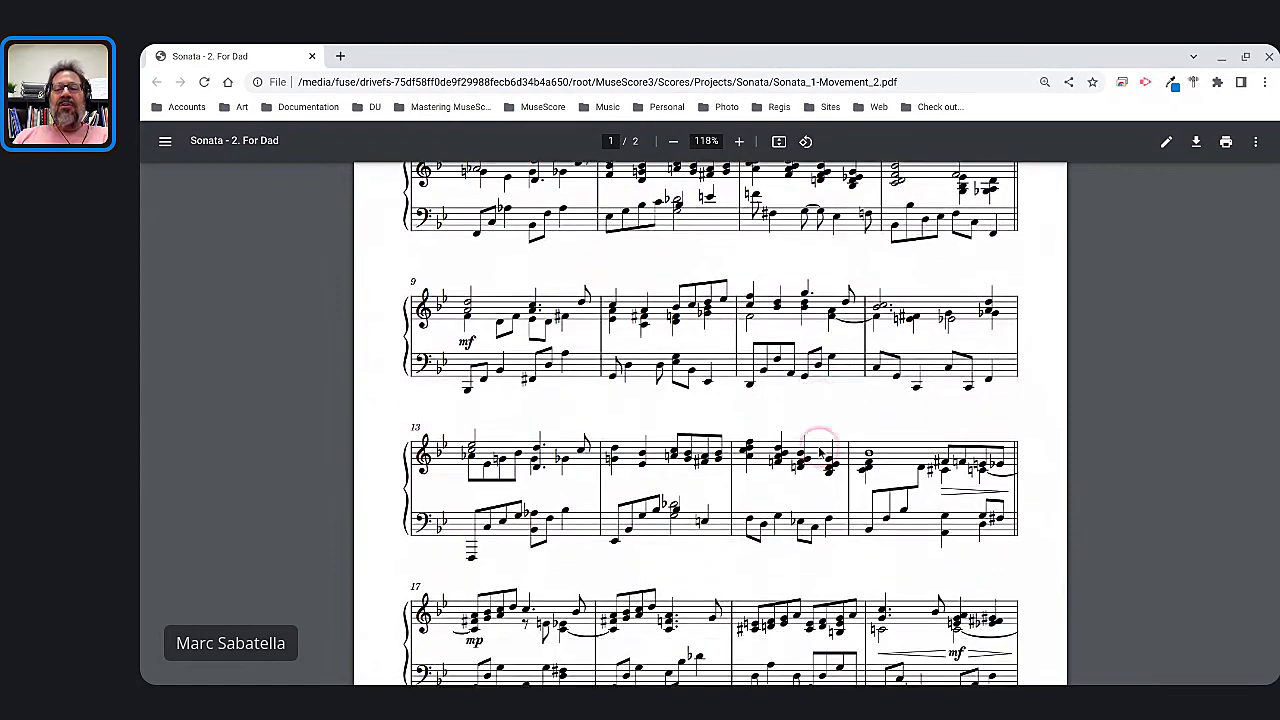
scroll(820, 452, "down", 1)
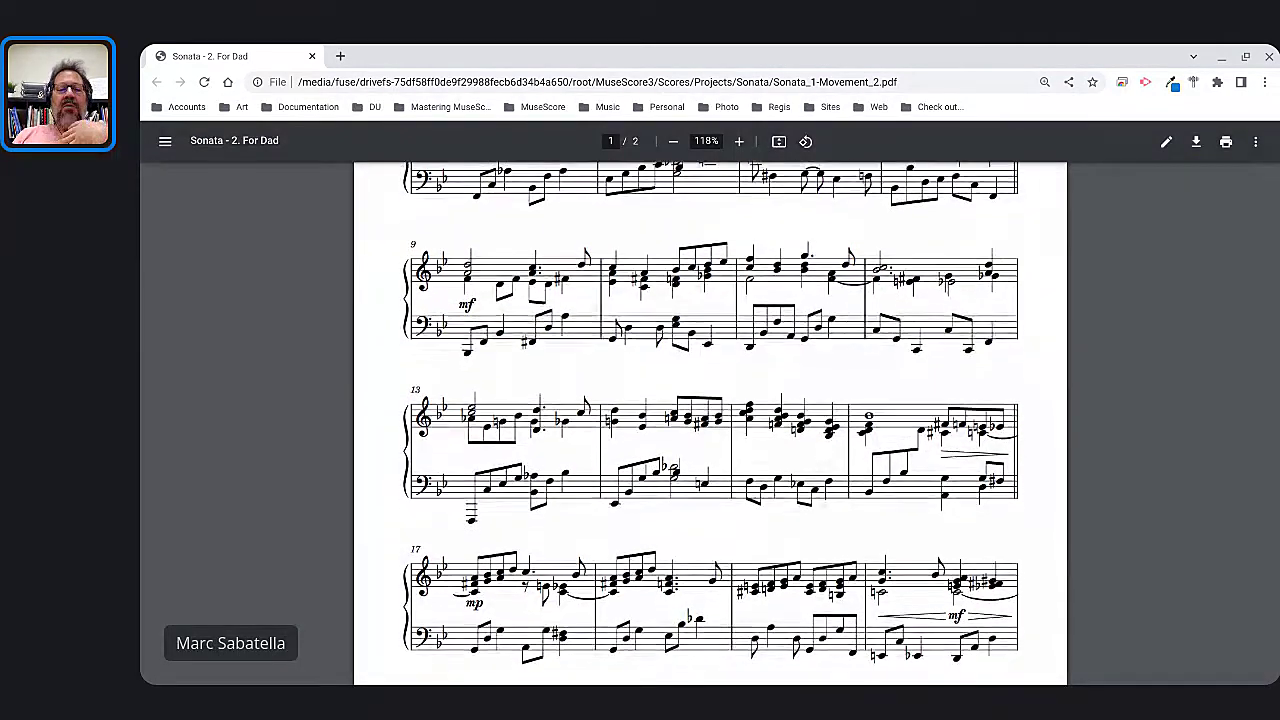
scroll(710, 420, "down", 1)
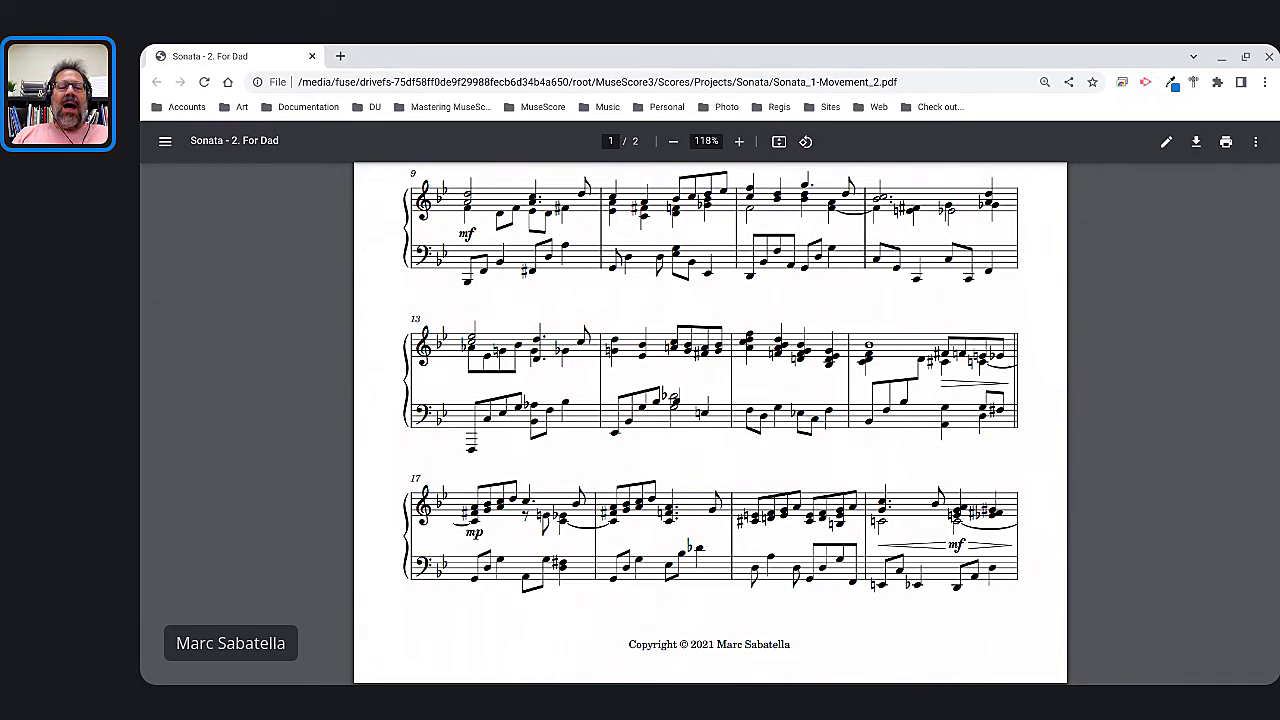
scroll(935, 292, "up", 2)
scroll(930, 290, "up", 4)
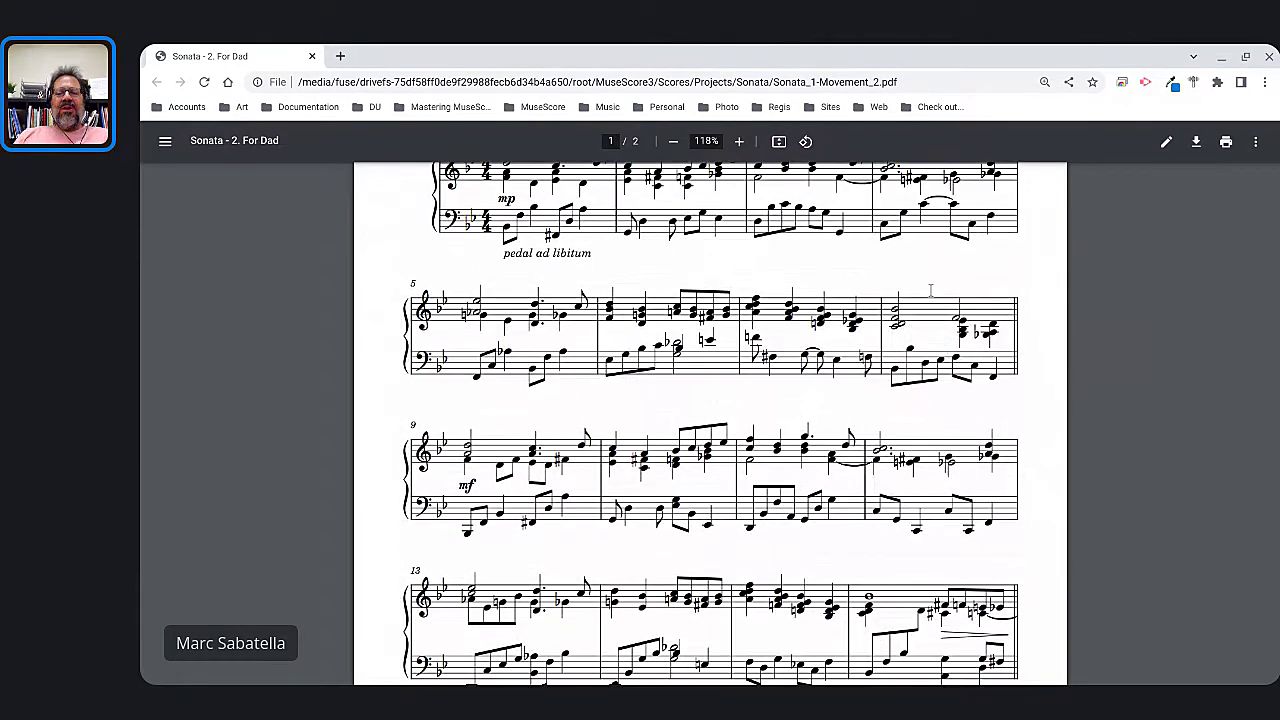
scroll(580, 390, "down", 1)
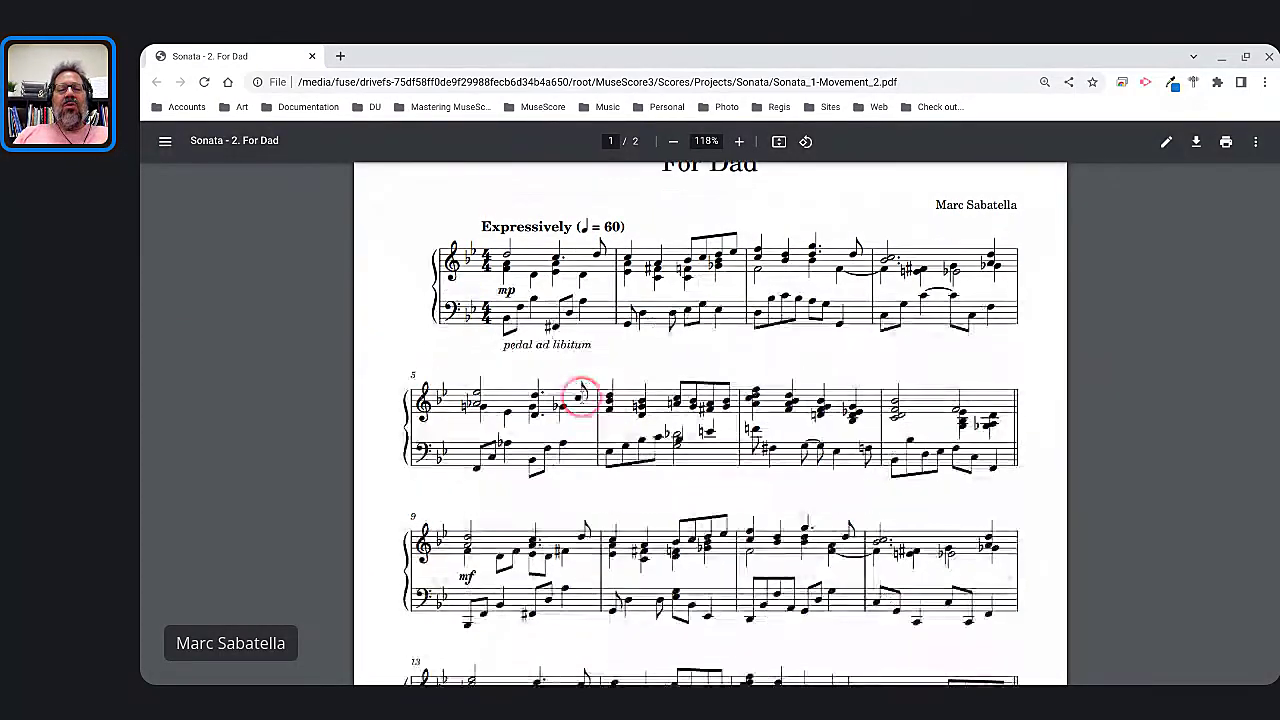
scroll(581, 397, "down", 2)
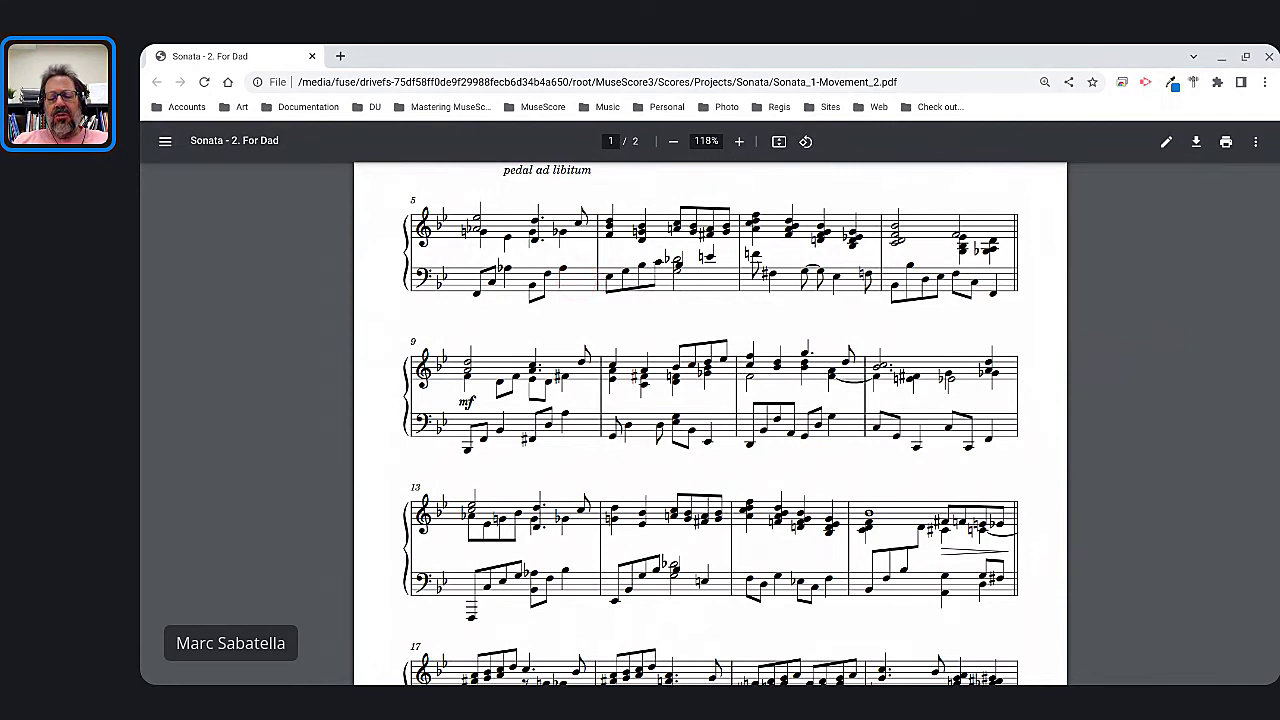
Bring up the Live Chat window over the PDF and examine page 2 of the sonata before returning to page 1
key("alt+Tab")
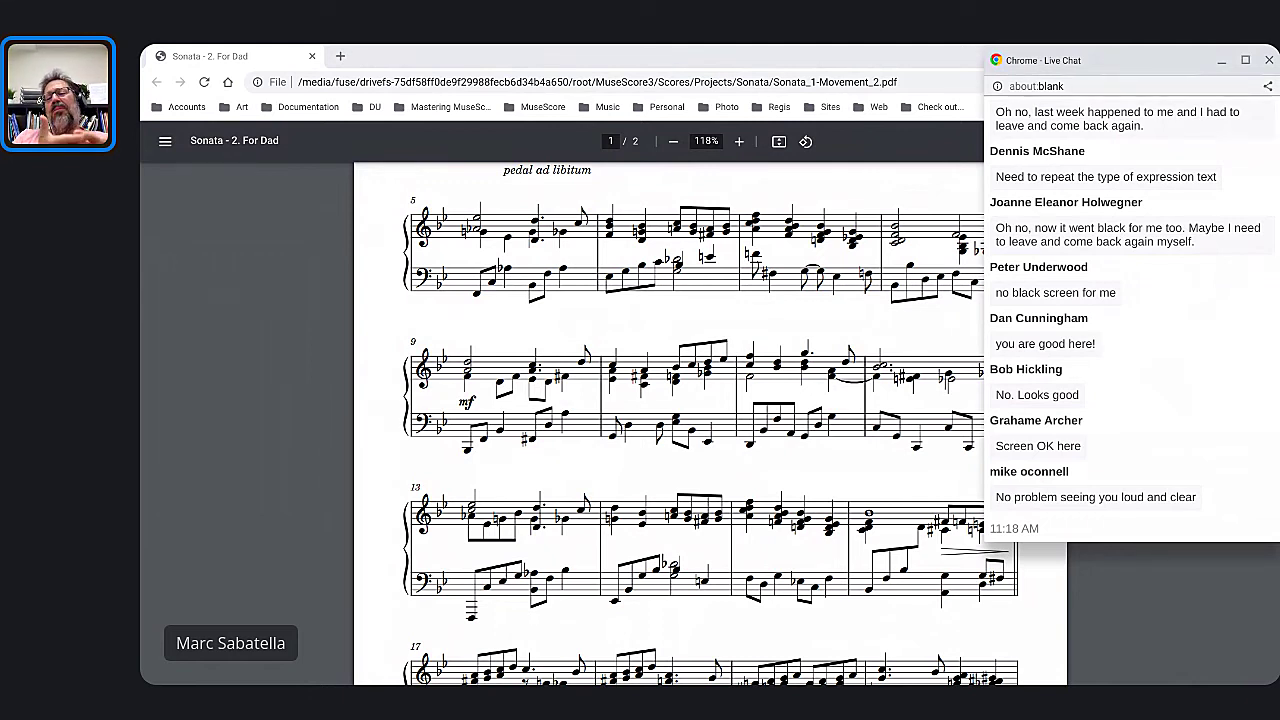
scroll(743, 371, "down", 6)
scroll(766, 372, "up", 3)
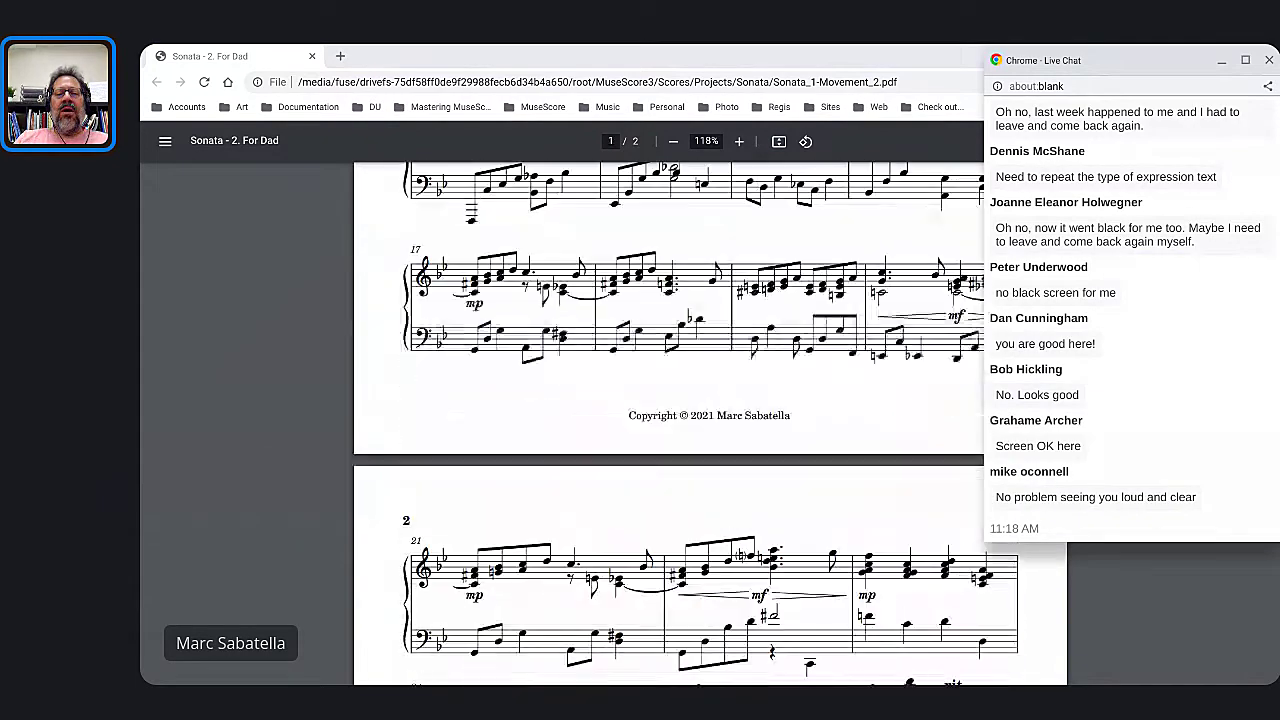
scroll(749, 295, "up", 1)
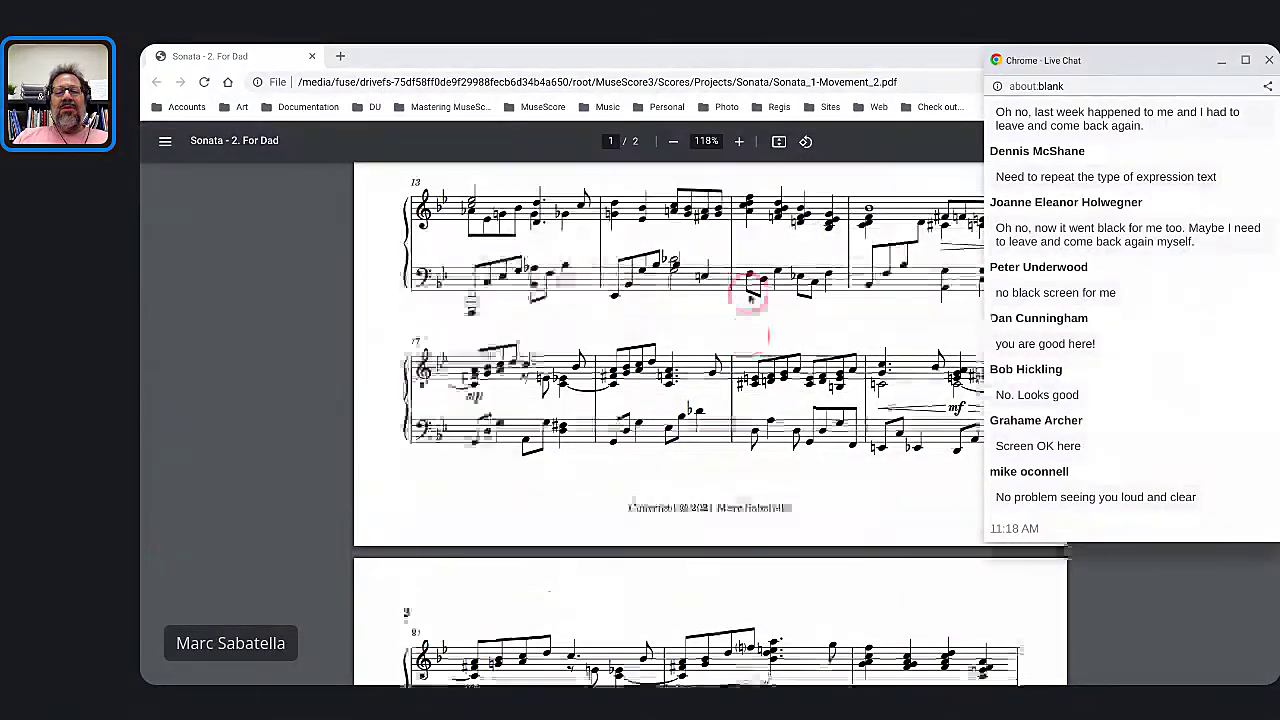
scroll(750, 297, "down", 3)
scroll(749, 297, "down", 5)
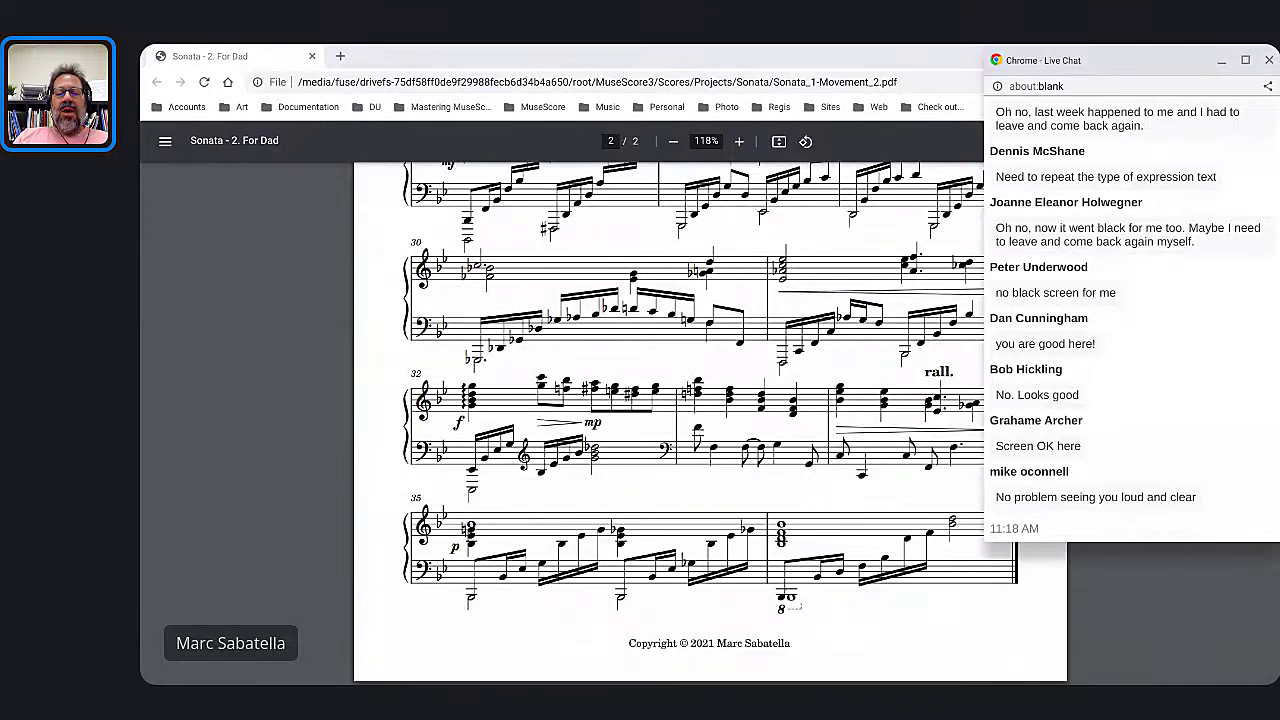
scroll(828, 497, "up", 5)
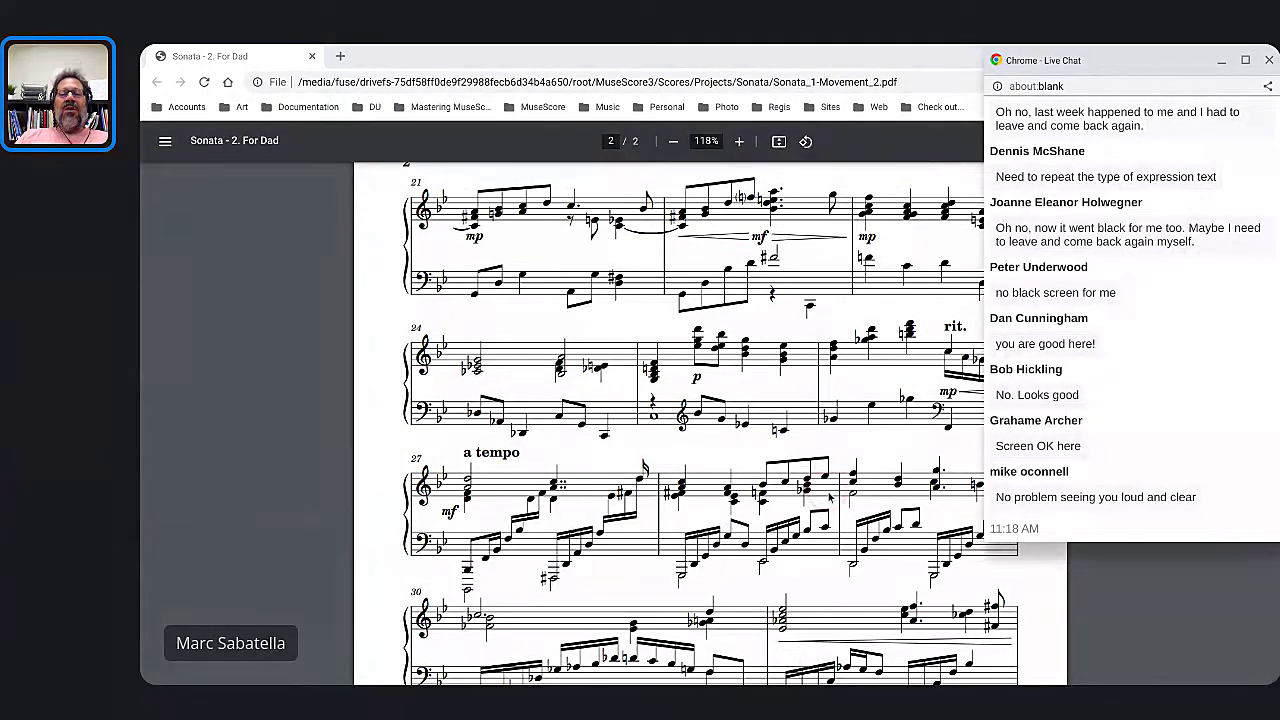
left_click(562, 305)
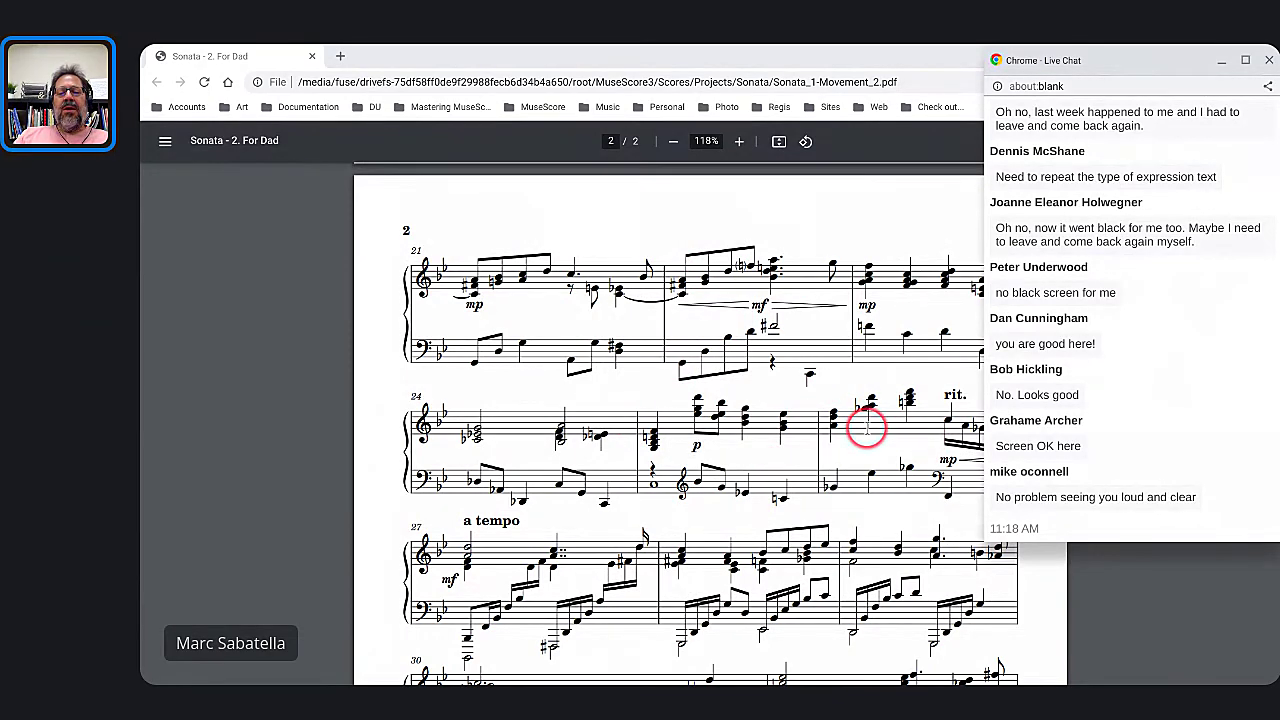
scroll(867, 427, "down", 5)
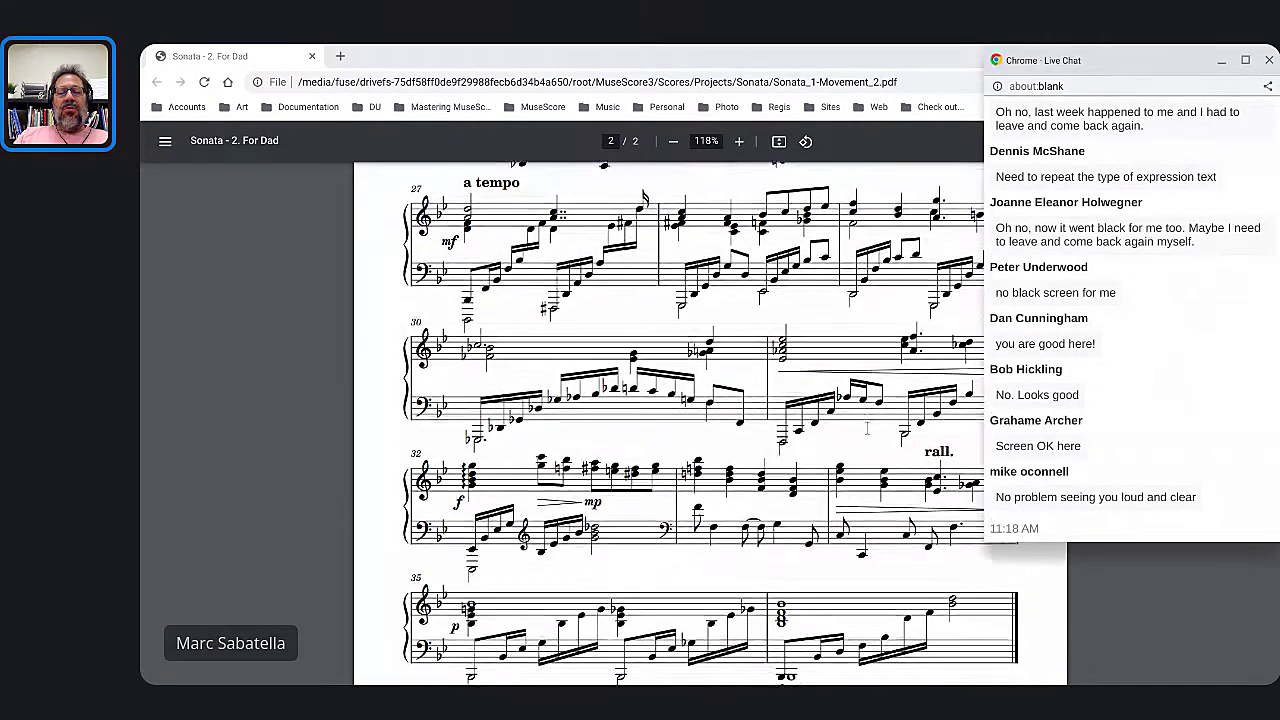
scroll(710, 420, "up", 3)
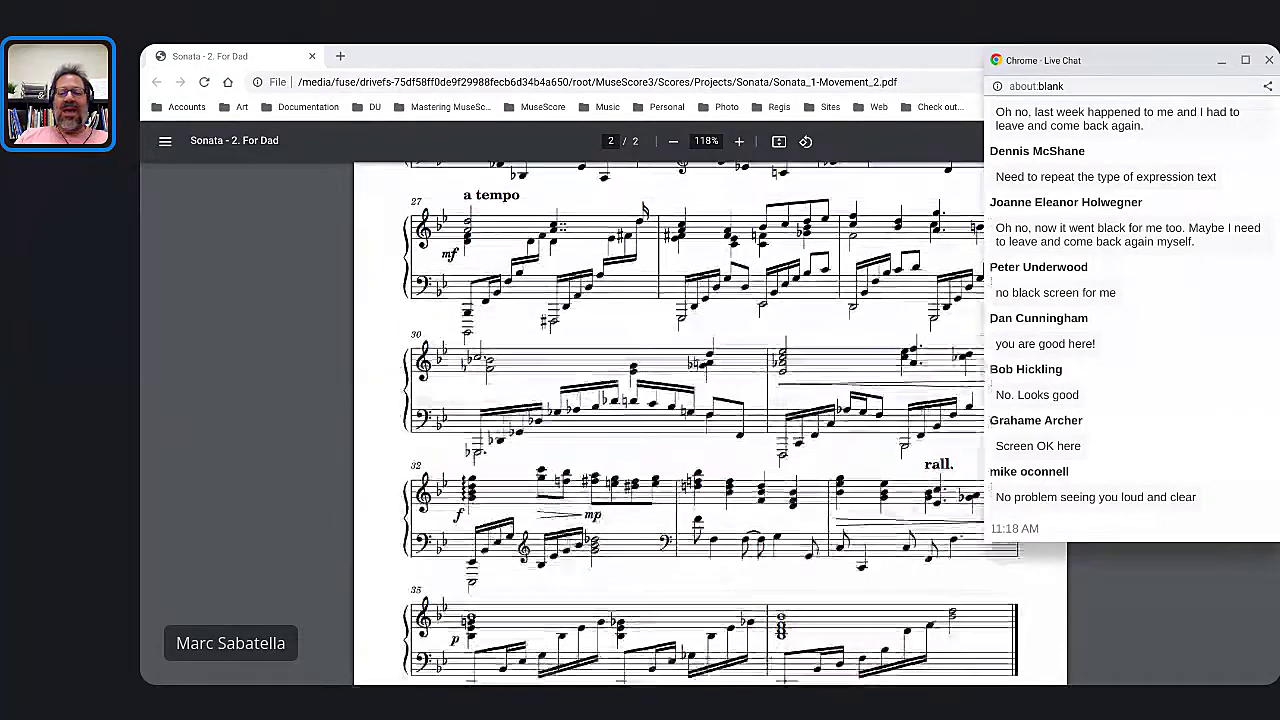
scroll(820, 358, "up", 3)
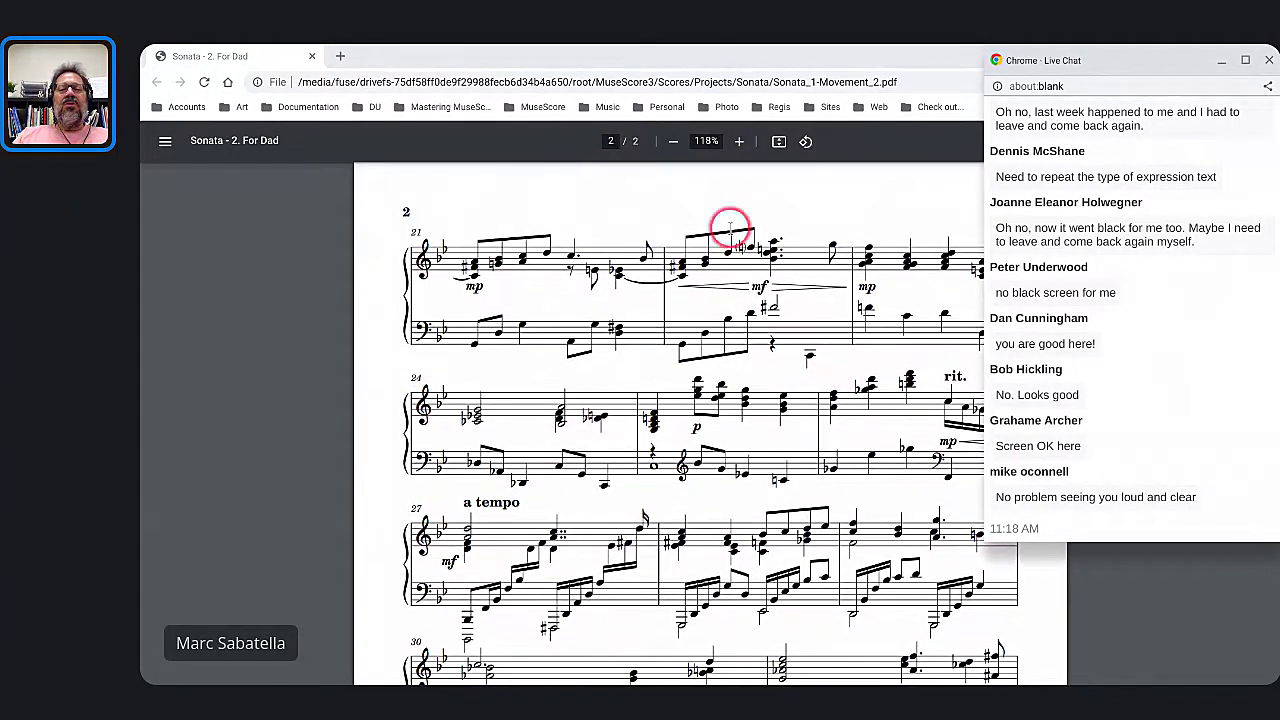
scroll(650, 368, "up", 4)
scroll(650, 370, "up", 2)
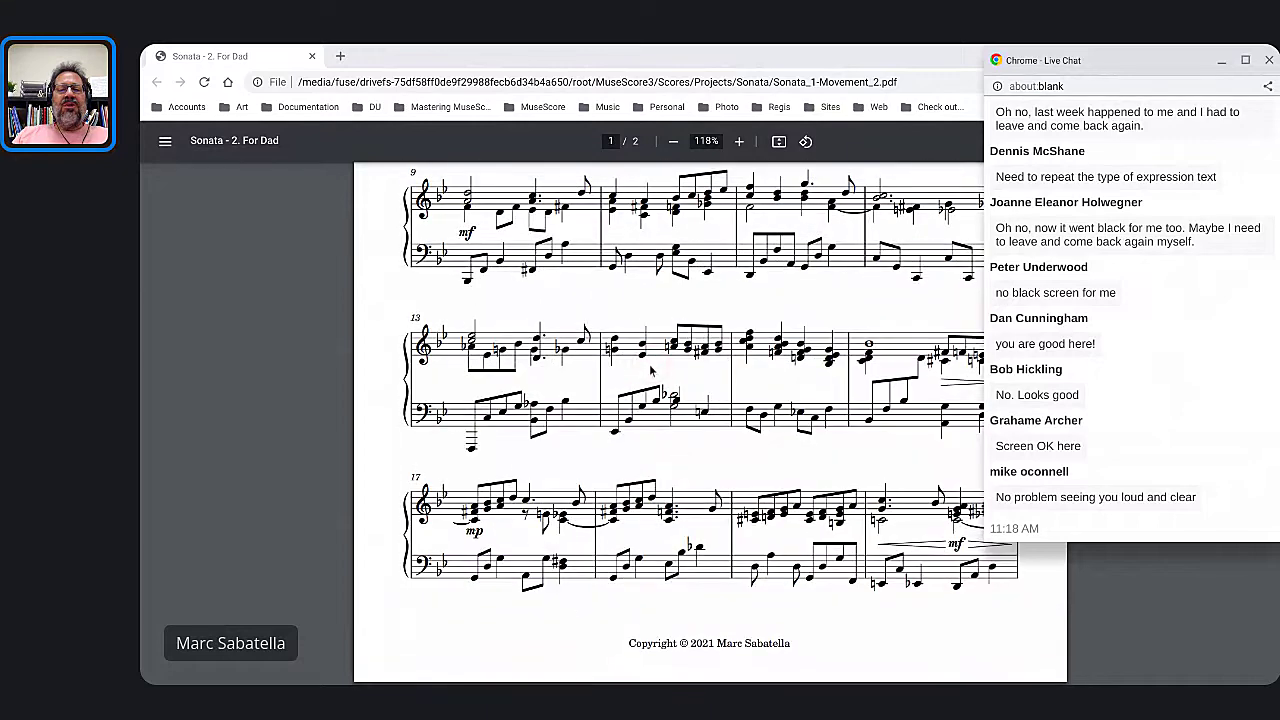
scroll(483, 213, "up", 5)
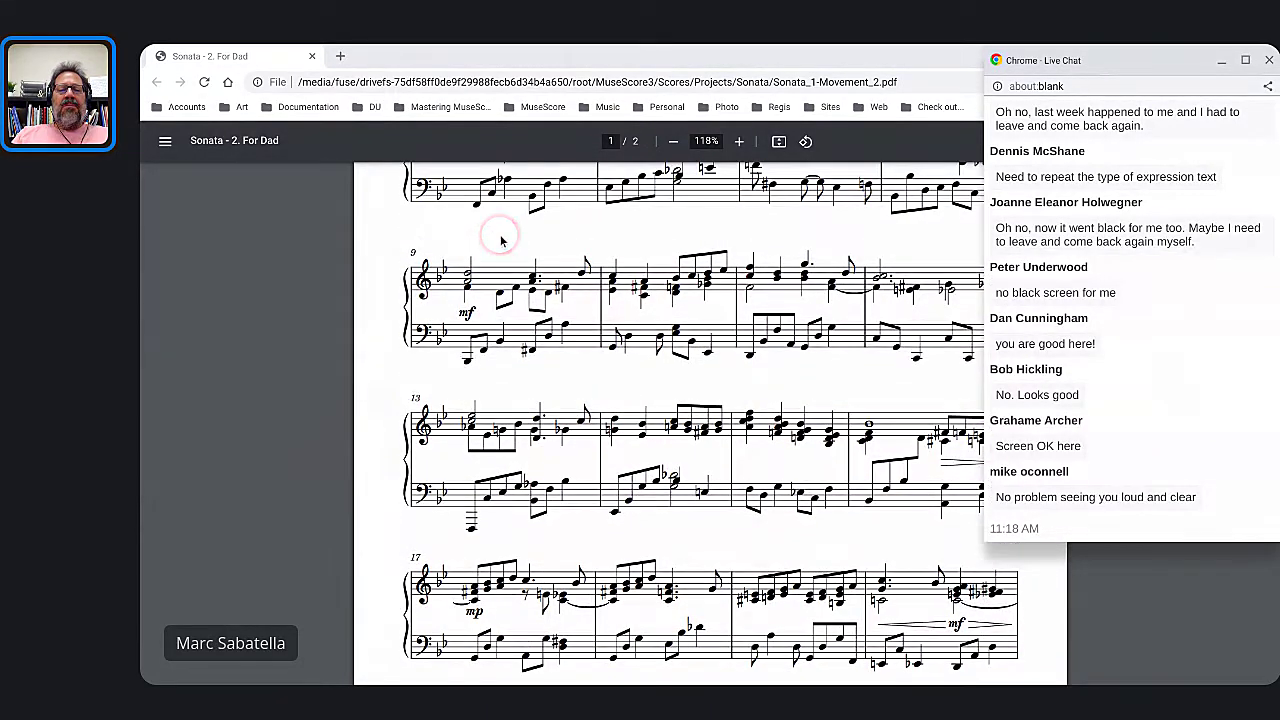
scroll(503, 241, "up", 4)
scroll(503, 241, "down", 2)
scroll(690, 420, "down", 7)
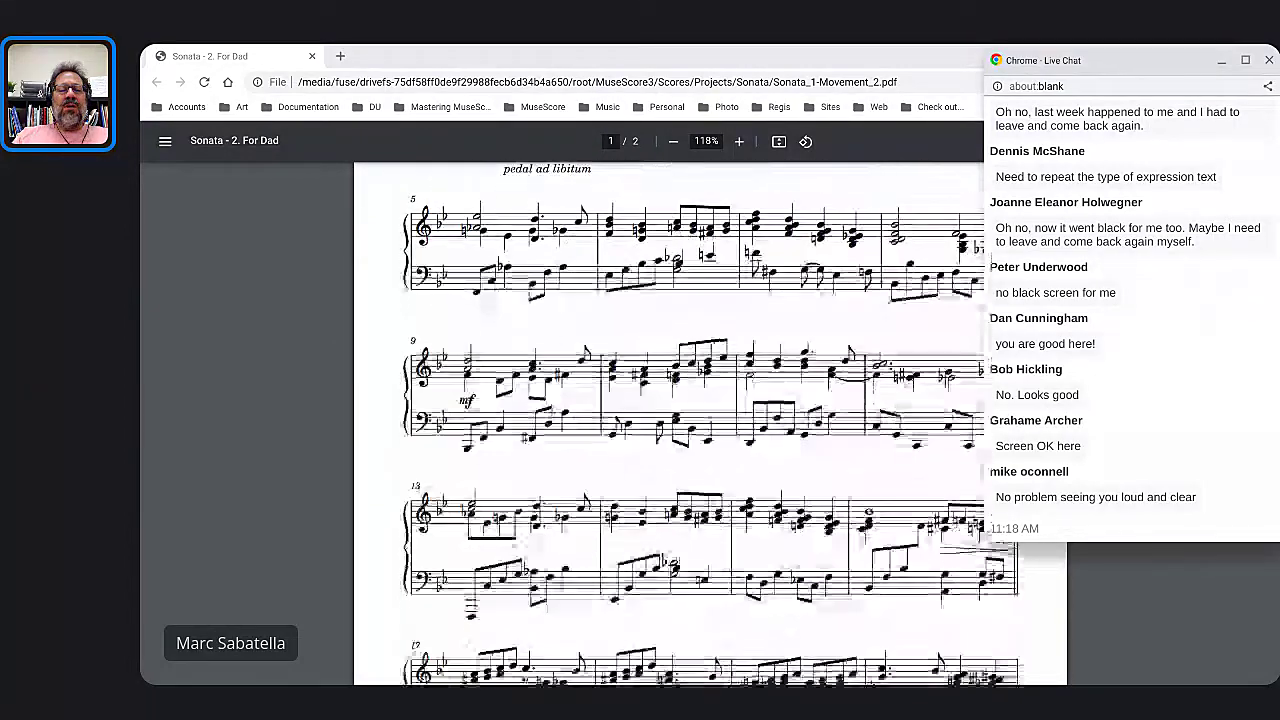
Switch from the sonata PDF to the For_Dad score in MuseScore
key("alt+Tab")
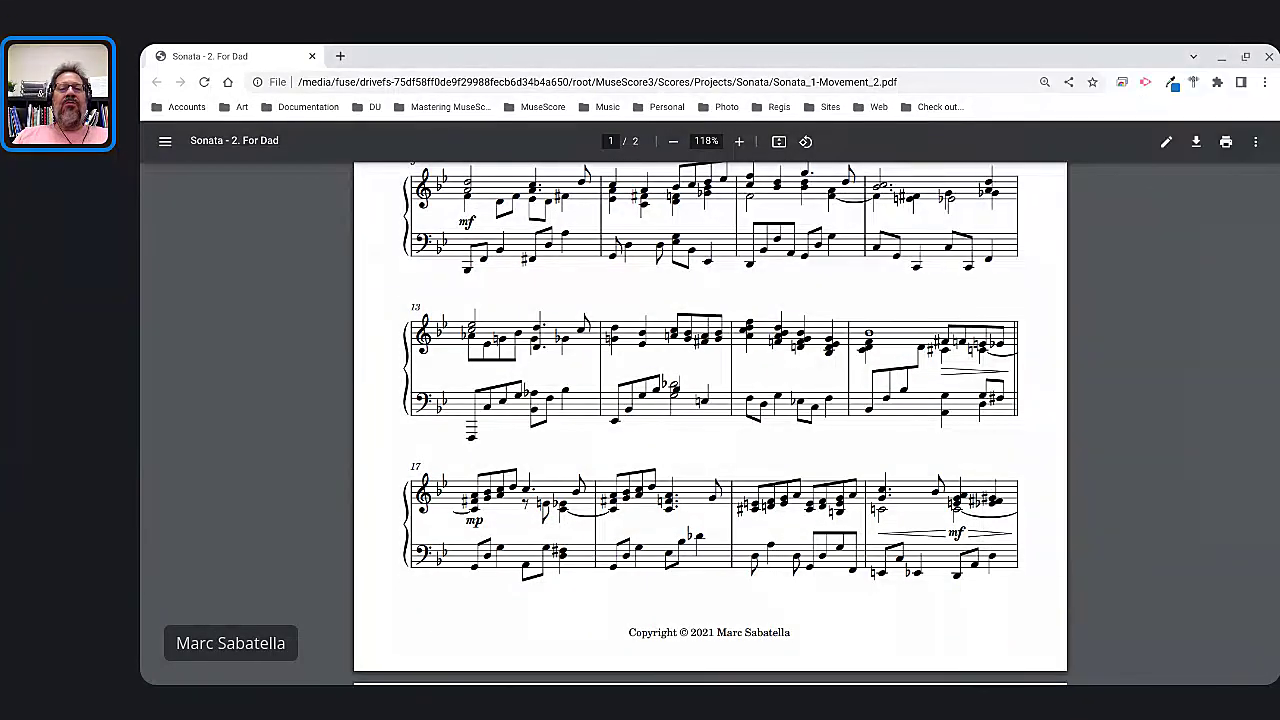
left_click(464, 118)
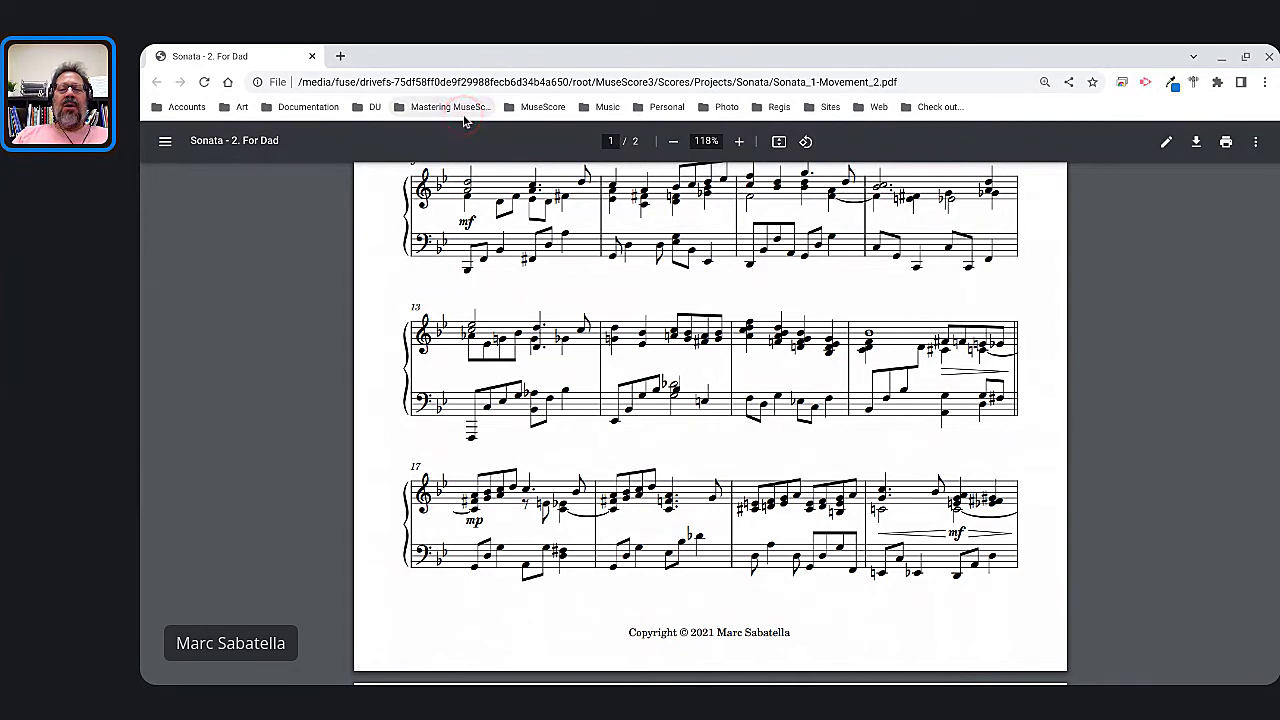
key("alt+Tab")
key("alt+Tab")
key("alt+Tab")
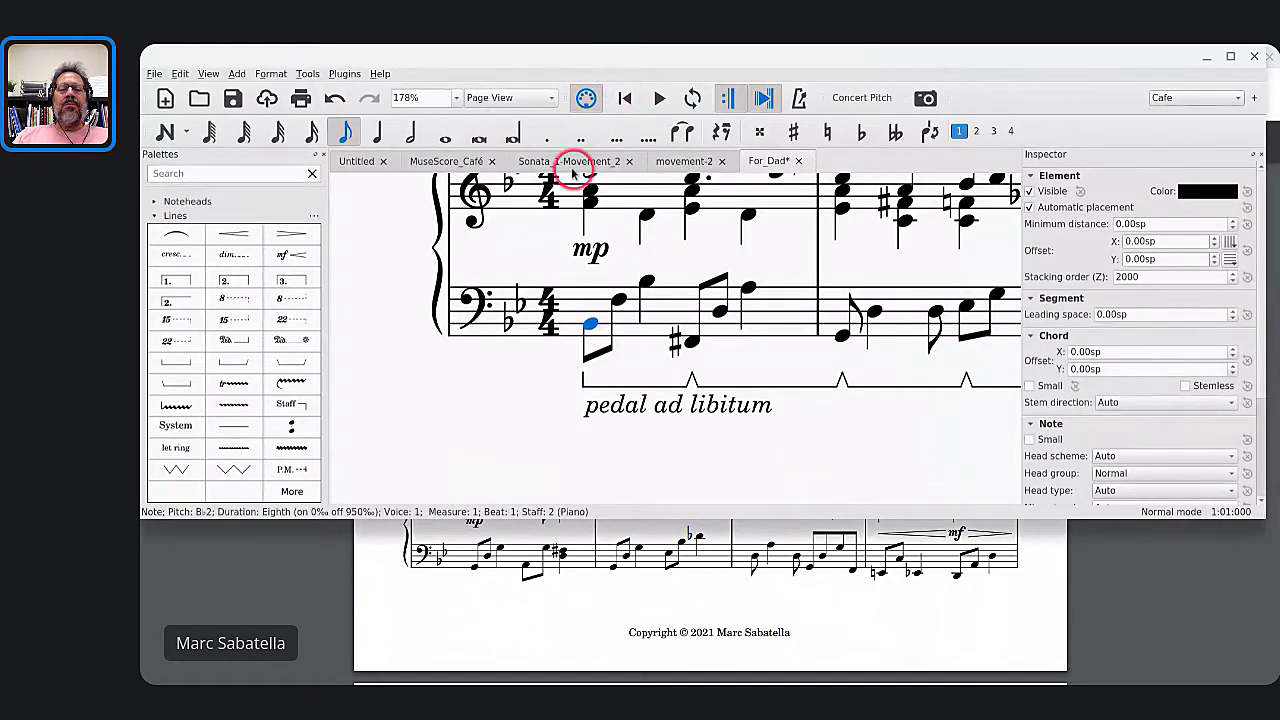
Look over the pedal markings in the Sonata_1-Movement_2 score, and return to the For_Dad score
left_click(570, 168)
scroll(623, 320, "down", 10)
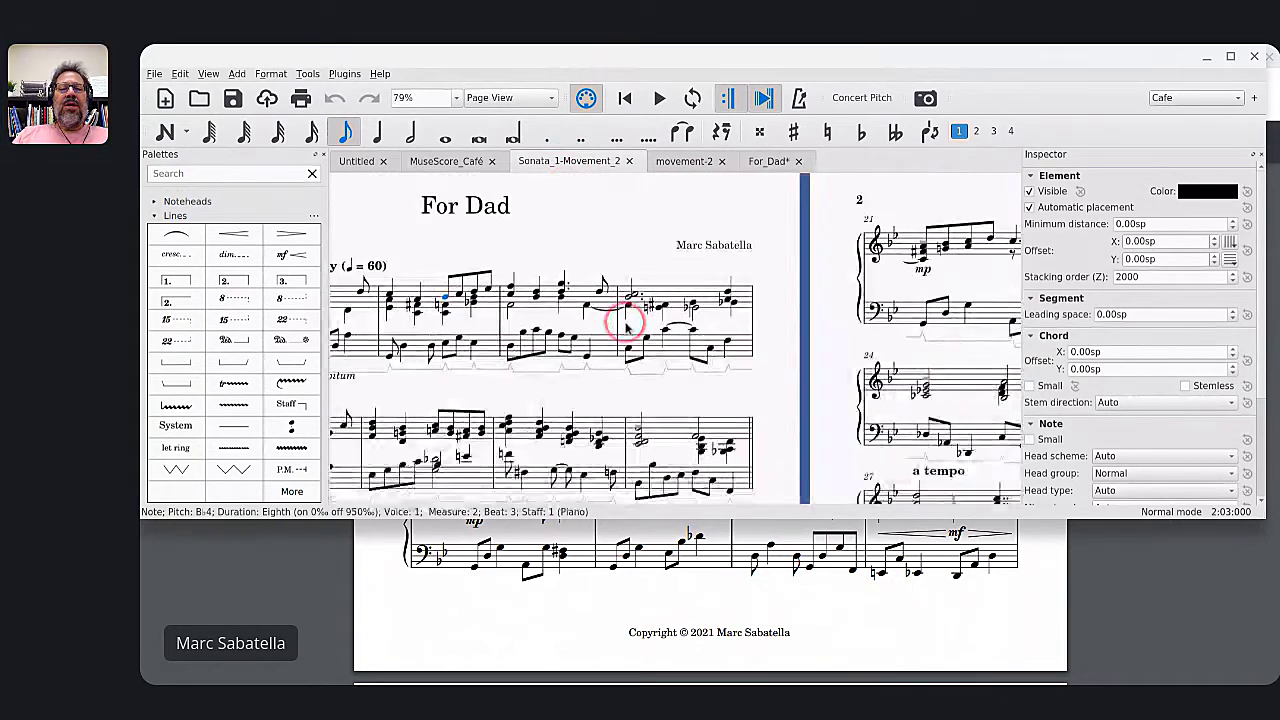
left_click(757, 163)
left_click(677, 314)
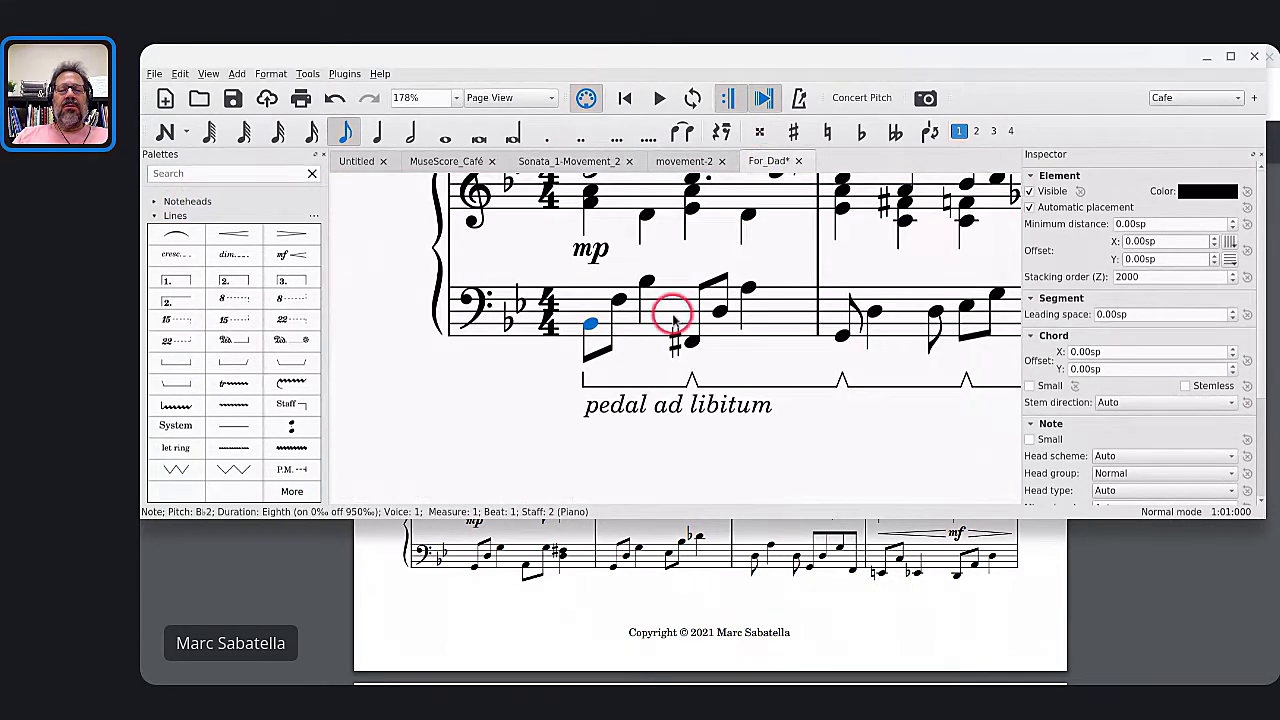
Try to add a line break with treble measures 5–8 of For_Dad selected as a range, and undo it
scroll(675, 320, "down", 4)
scroll(677, 320, "down", 1)
left_click(607, 414)
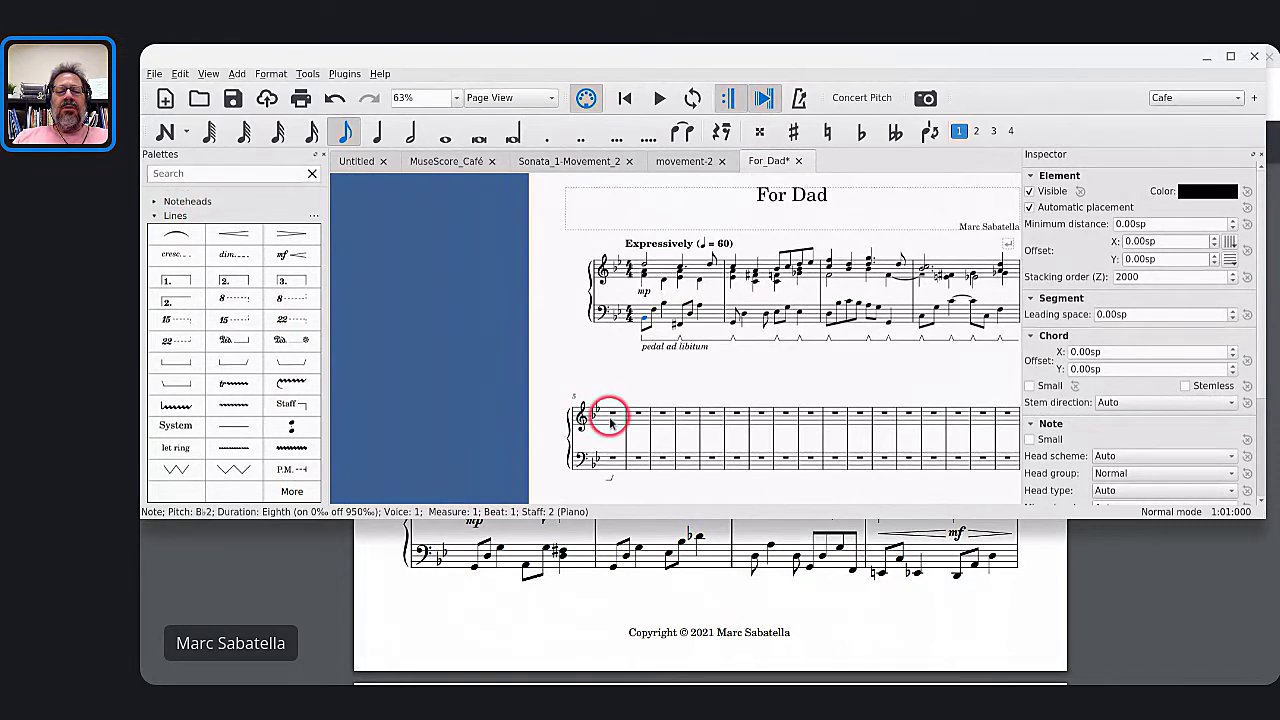
key("shift+Right")
key("shift+Right")
key("shift+Right")
key("Return")
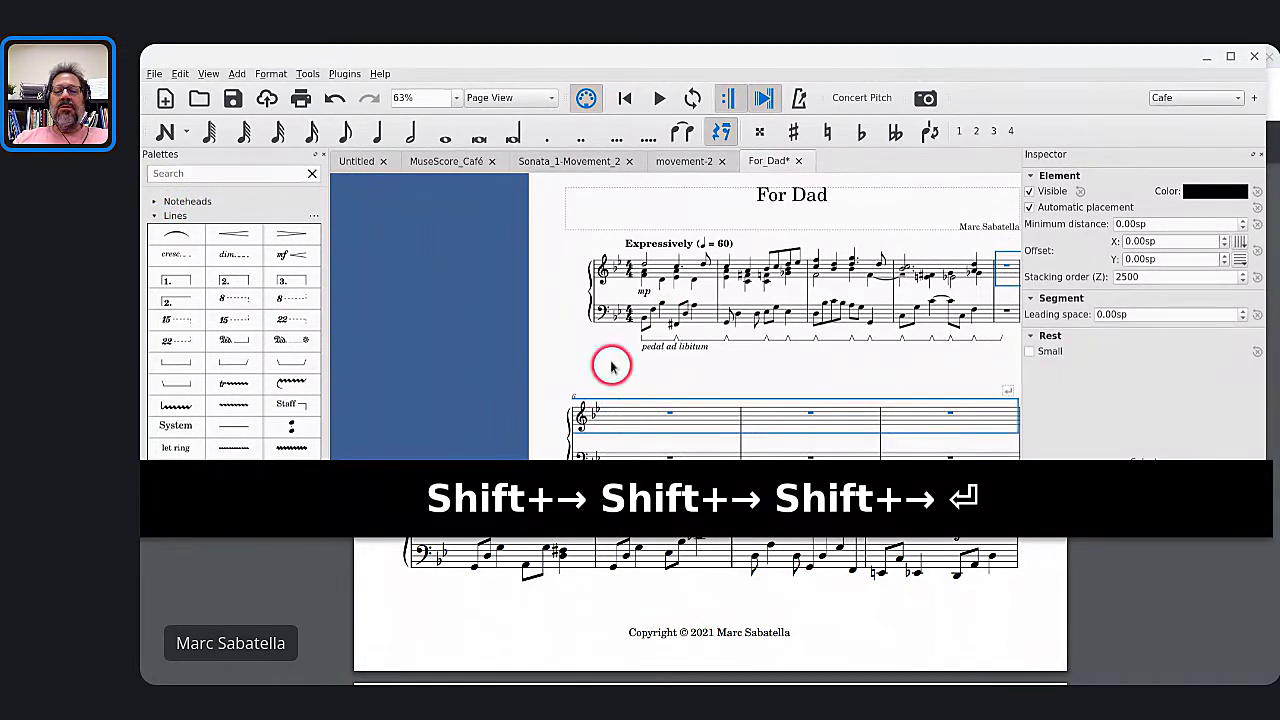
scroll(611, 365, "down", 1)
scroll(611, 365, "right", 3)
scroll(611, 365, "down", 1)
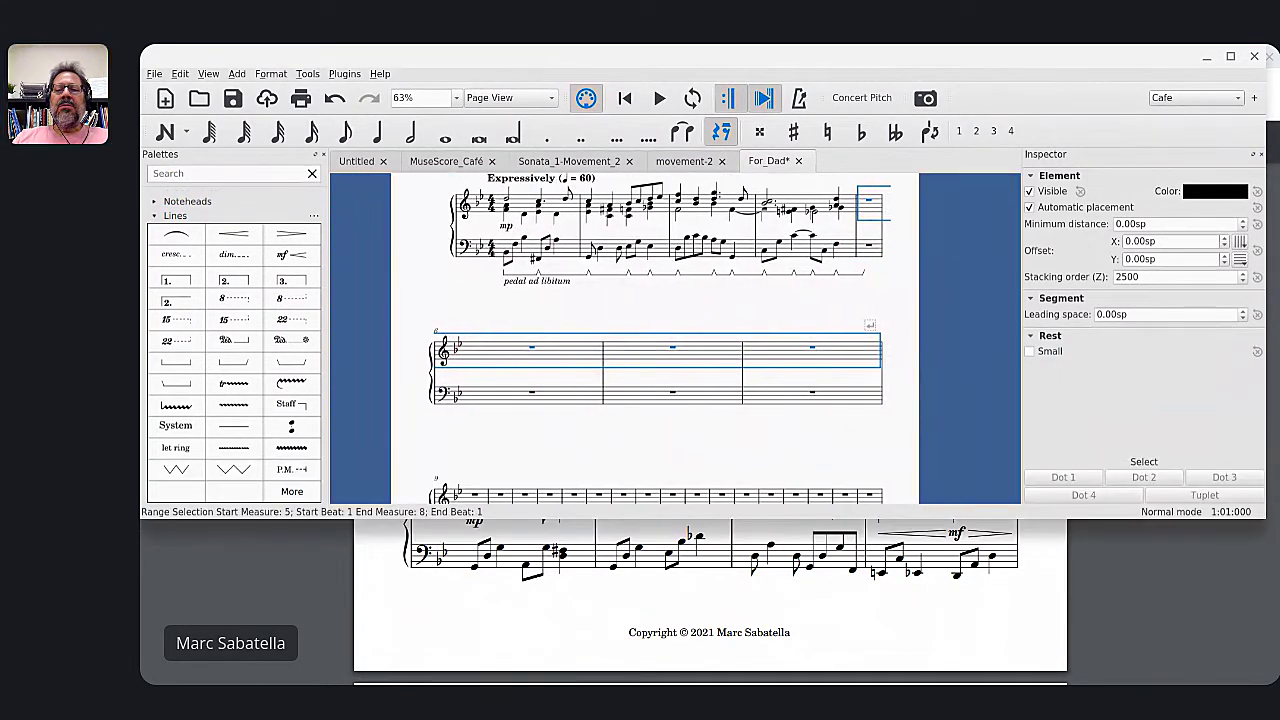
key("ctrl+z")
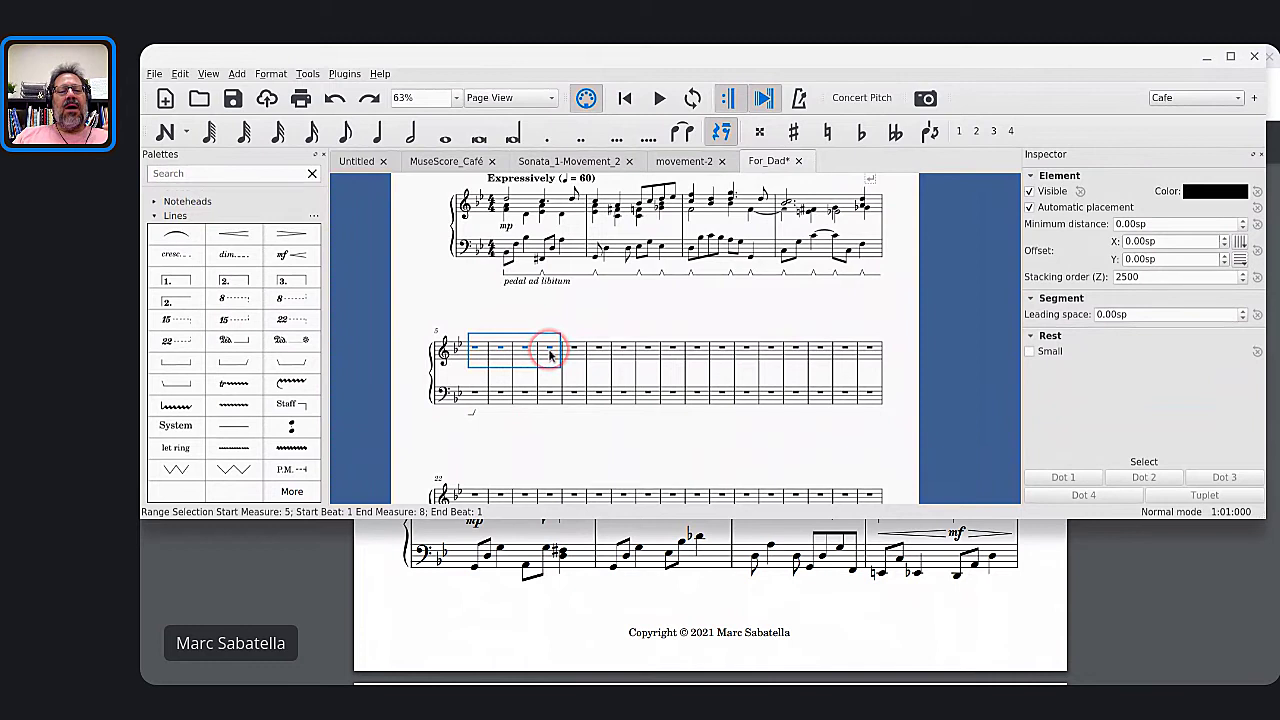
Add line breaks after measures 8, 12, 16 and 20 for four measures per system, and save the score
key("Return")
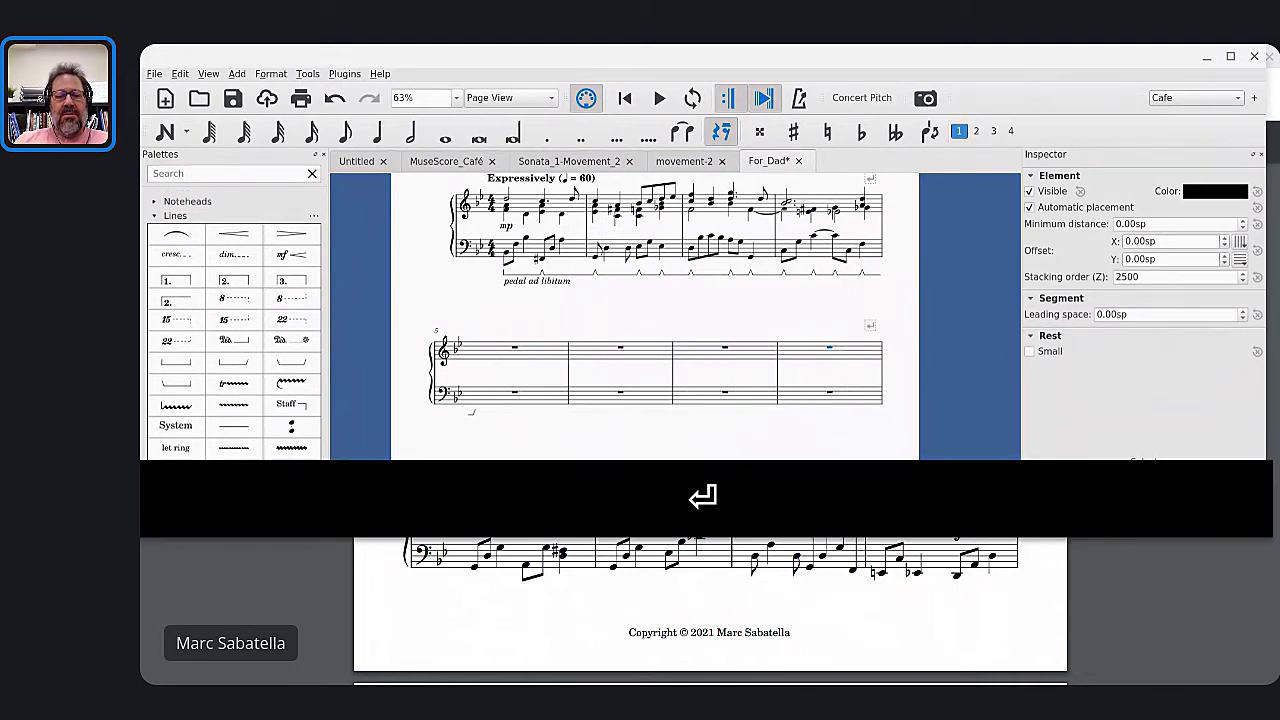
scroll(523, 331, "down", 3)
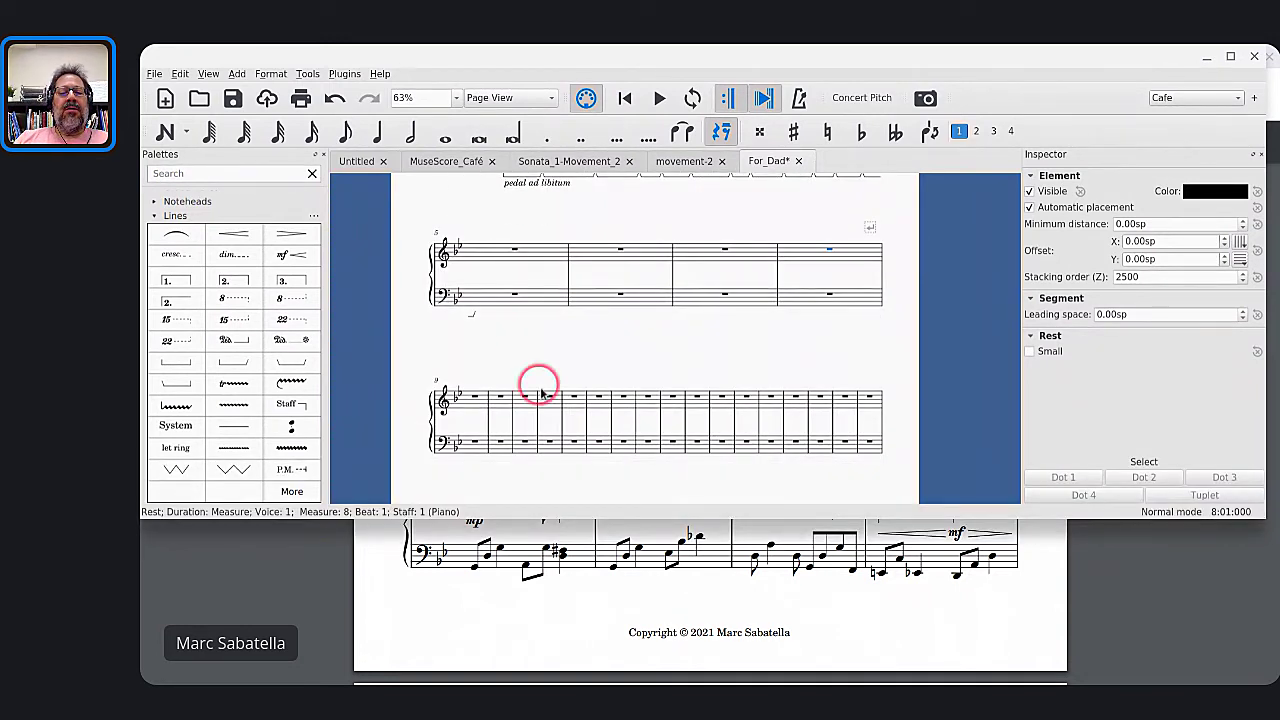
left_click(548, 402)
key("Return")
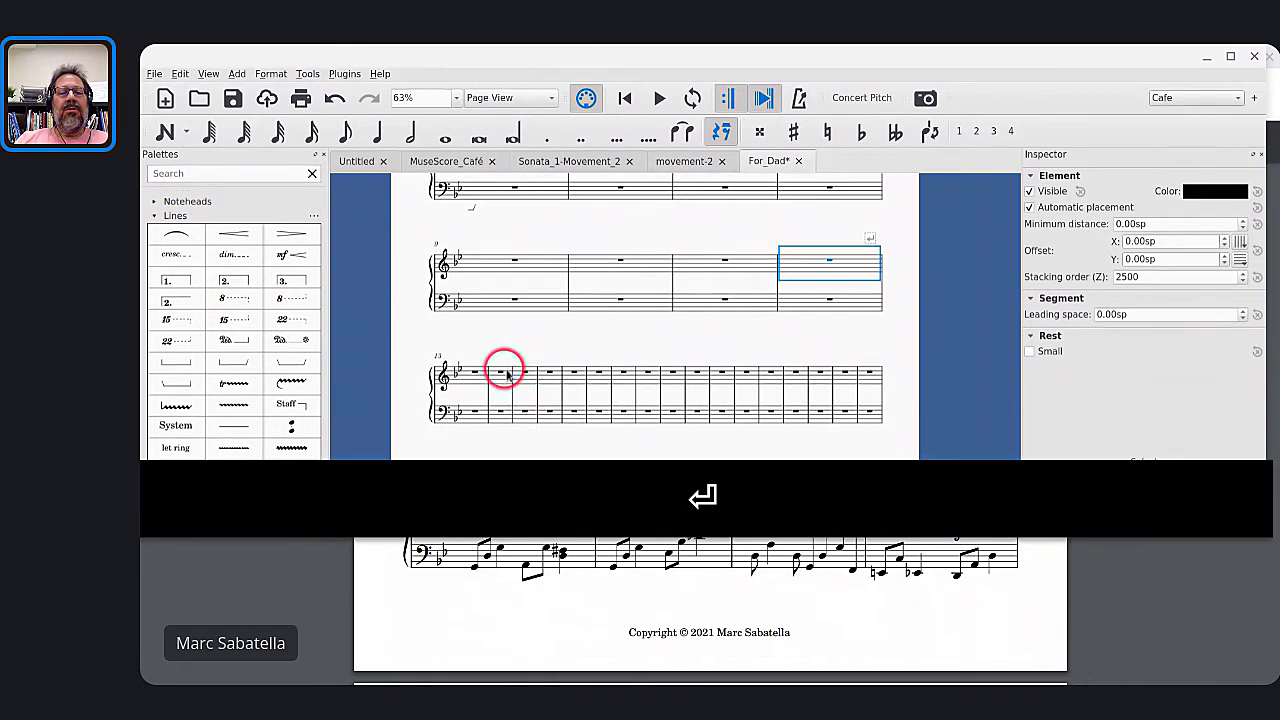
left_click(546, 383)
key("Return")
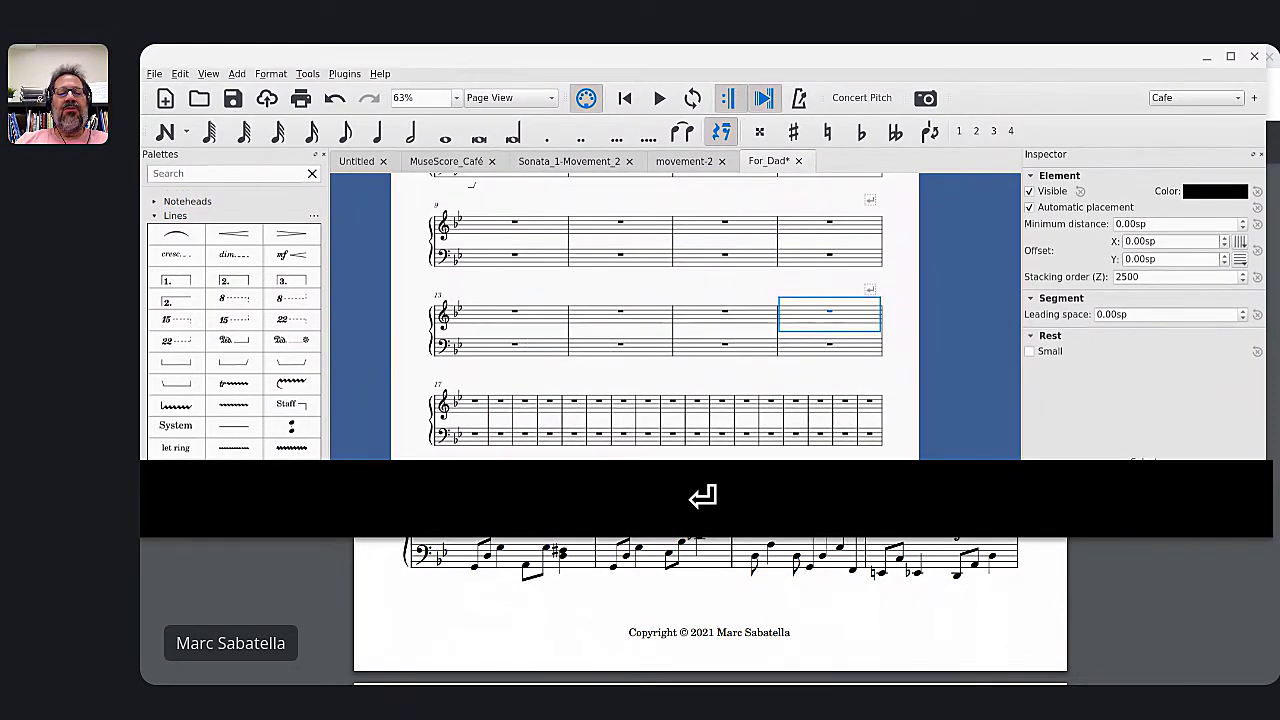
left_click(548, 408)
key("Return")
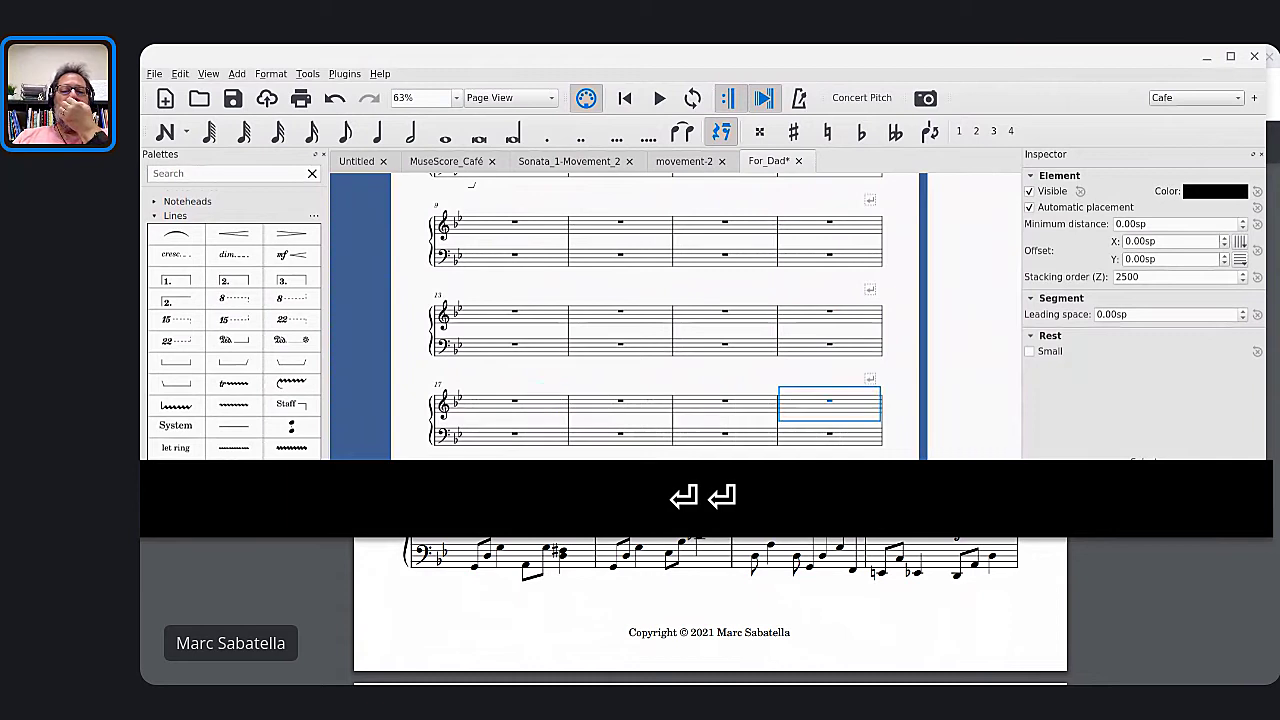
scroll(547, 405, "up", 3)
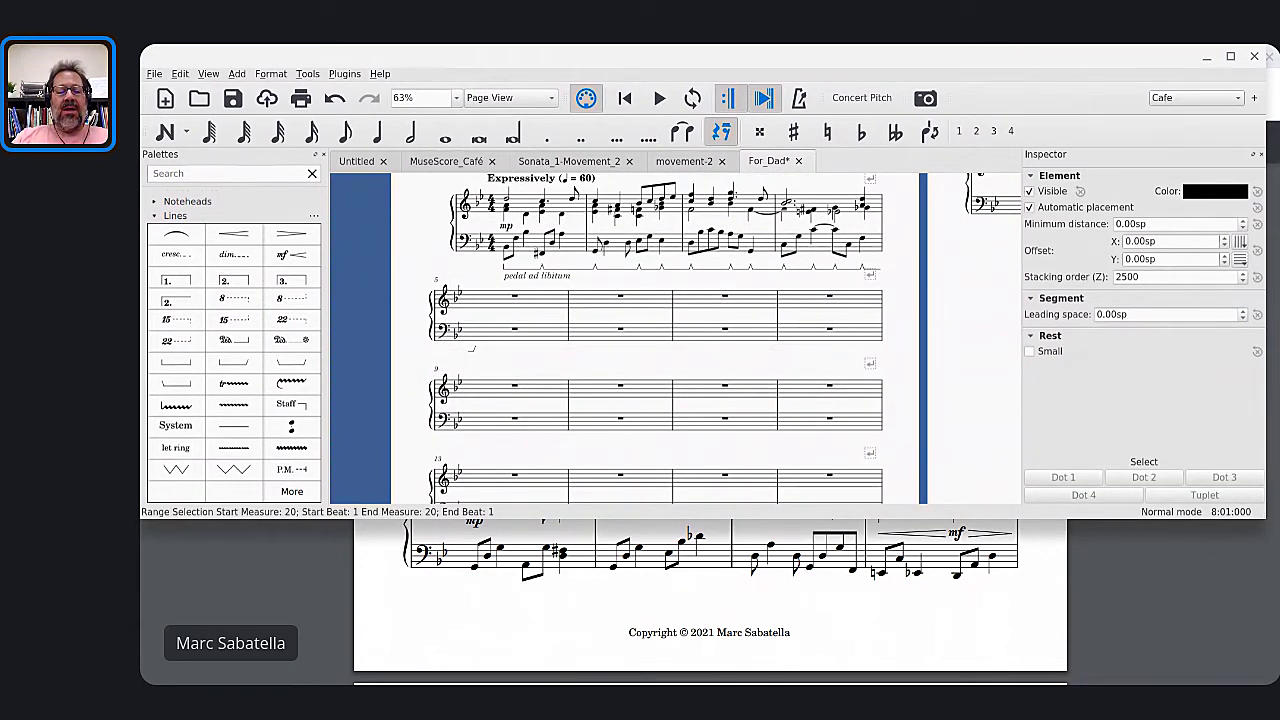
key("ctrl+s")
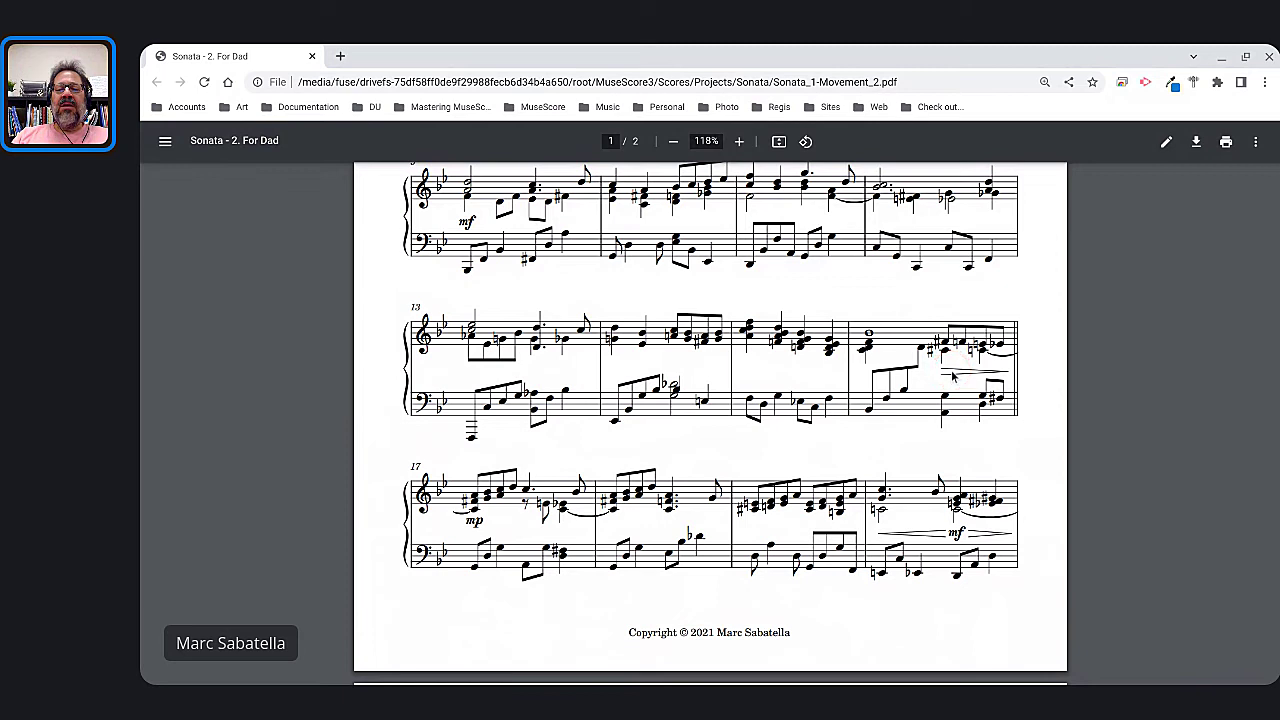
Return to For_Dad with the PDF's measures 13–16 in view below, and enter a whole-note B-flat in voice 1 of treble measure 16
key("alt+Tab")
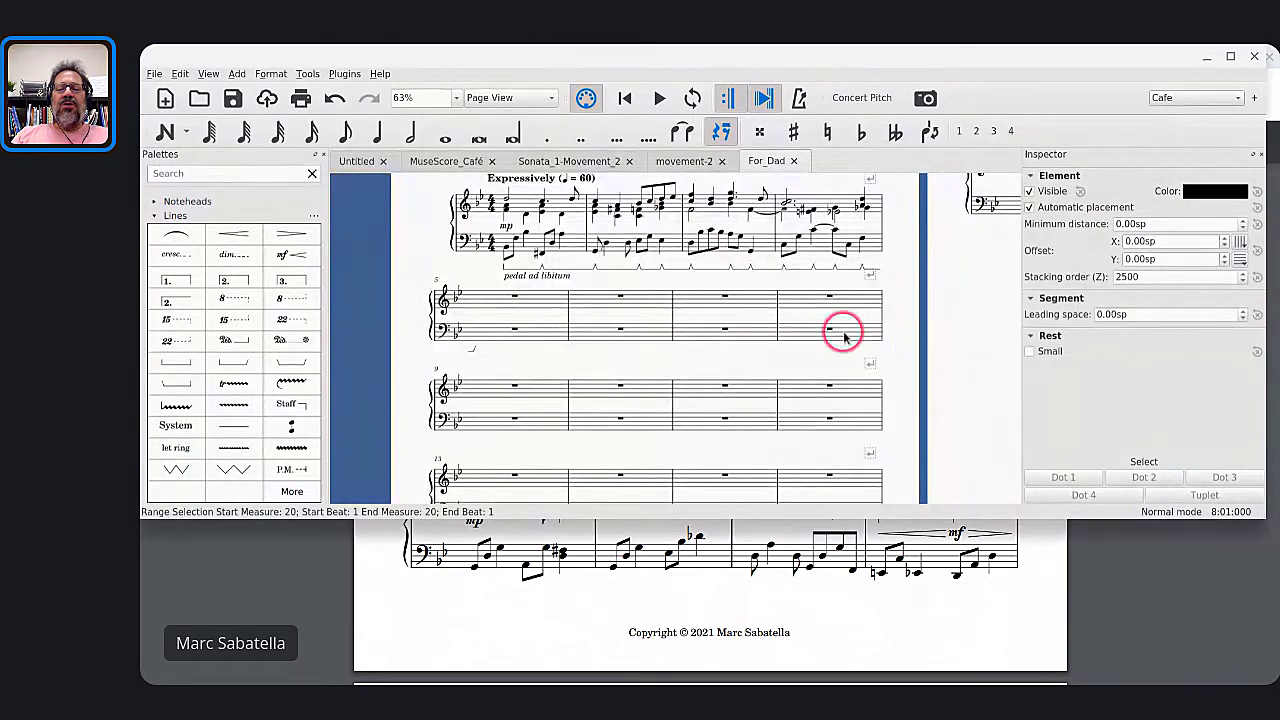
scroll(843, 335, "down", 1)
scroll(822, 573, "up", 2)
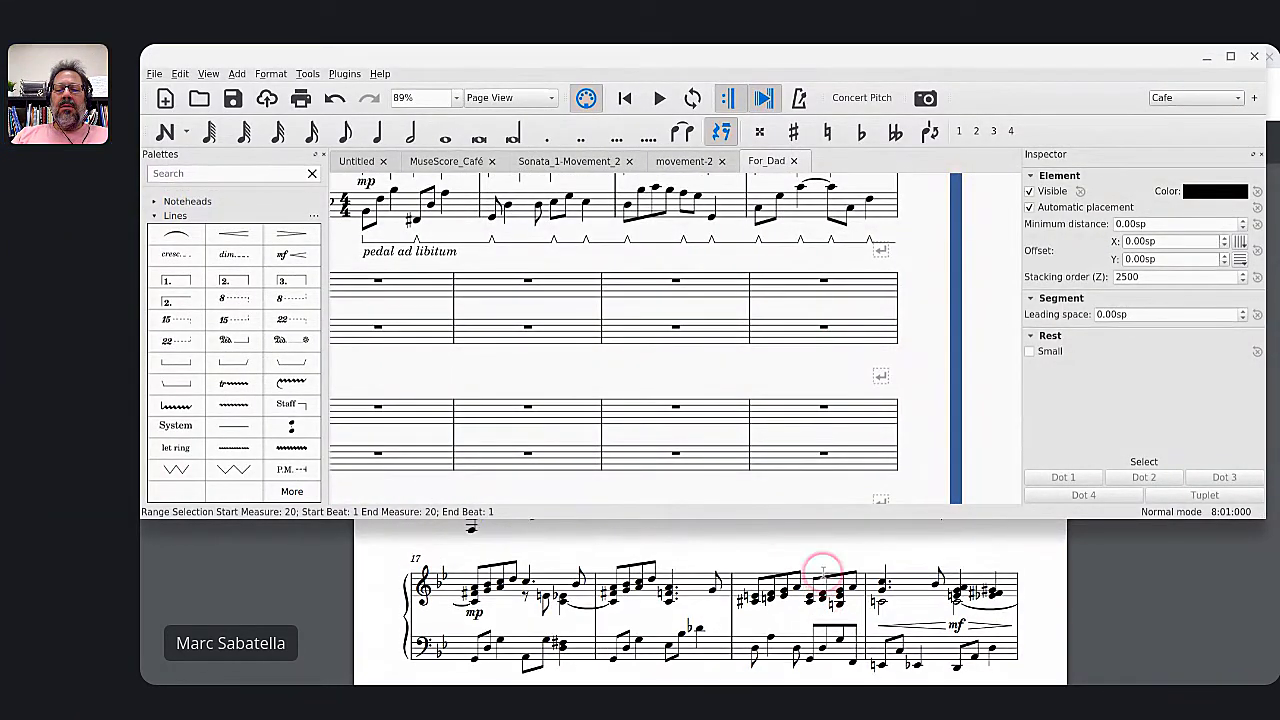
scroll(822, 572, "down", 1)
scroll(822, 572, "up", 3)
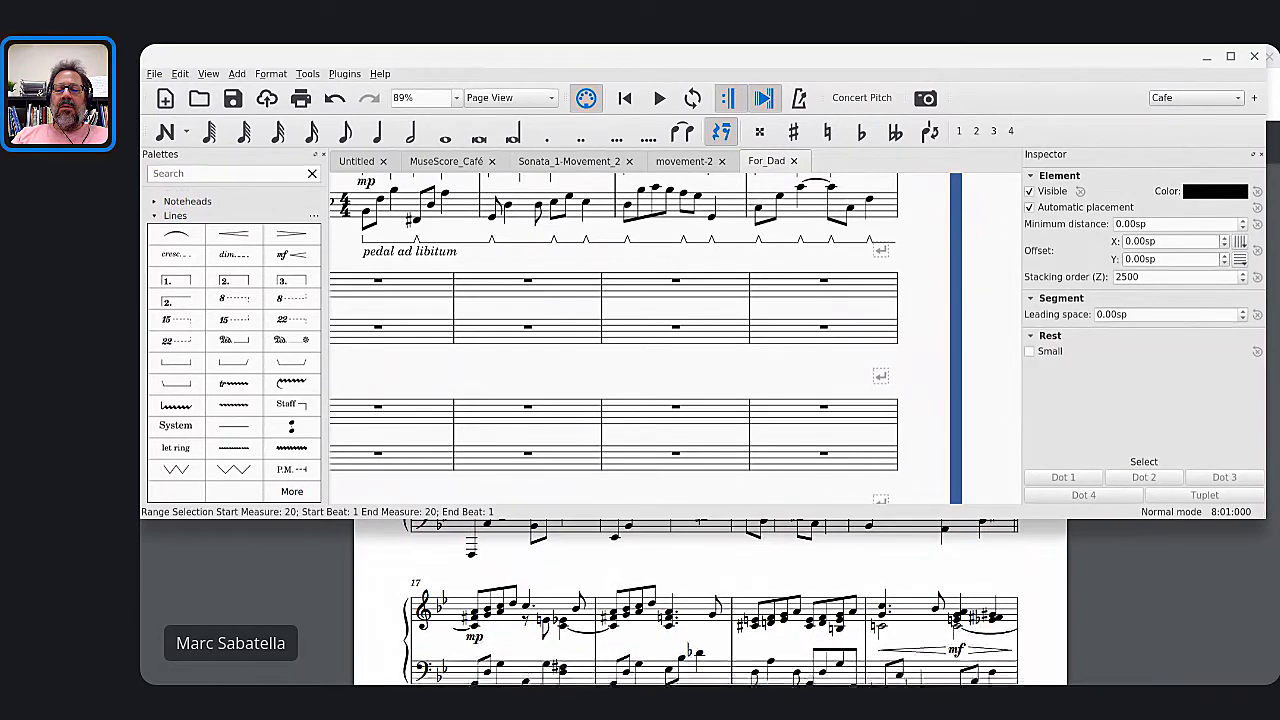
scroll(822, 572, "up", 1)
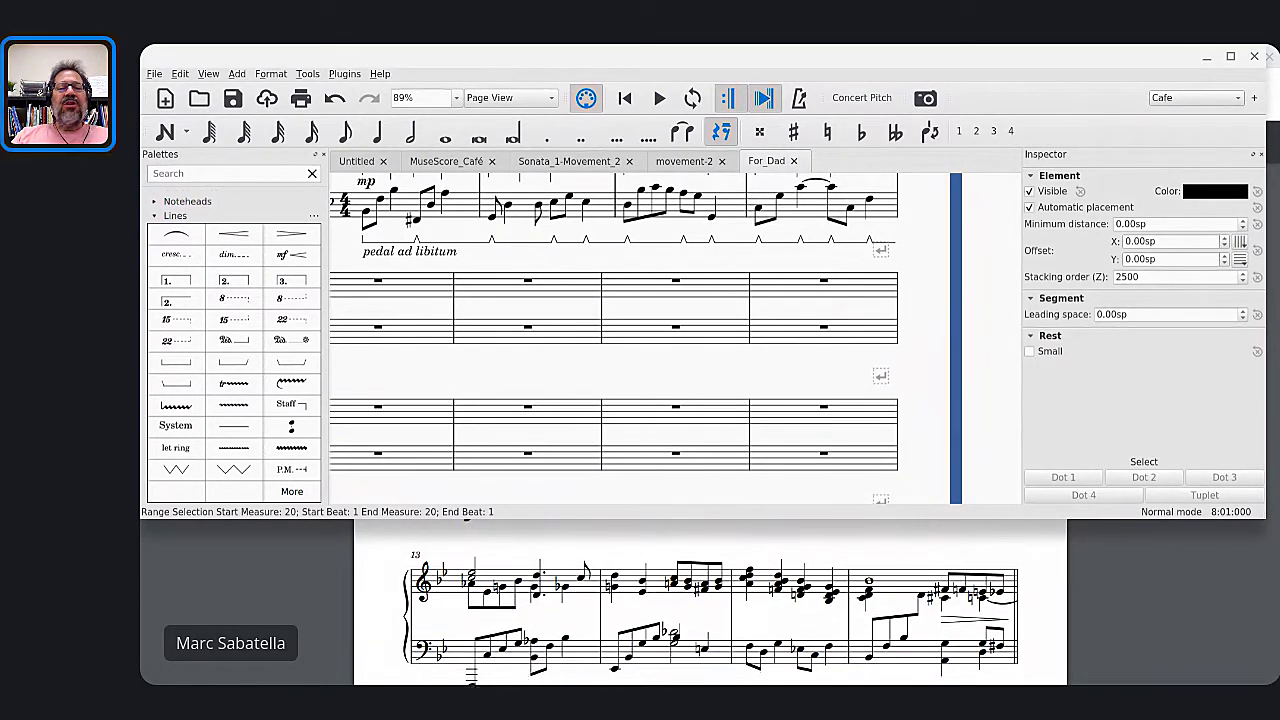
scroll(636, 312, "down", 4)
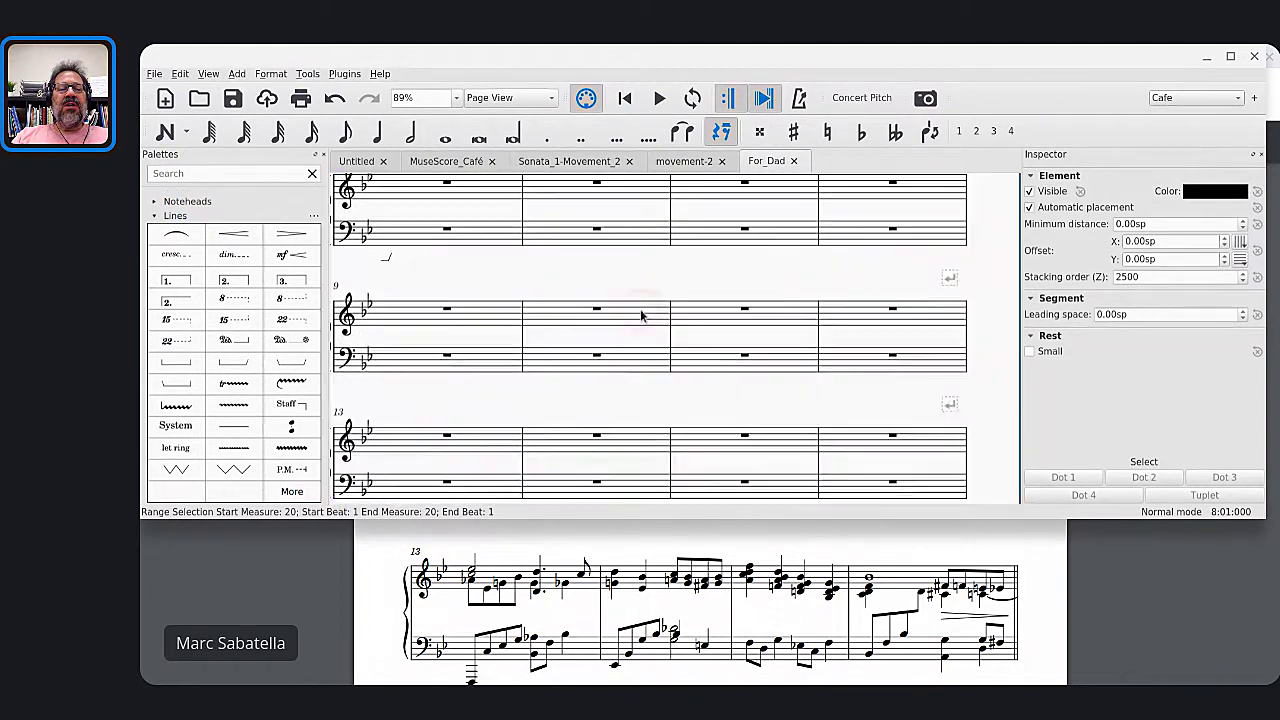
scroll(641, 316, "down", 2)
scroll(700, 330, "left", 2)
left_click(775, 345)
left_click(914, 337)
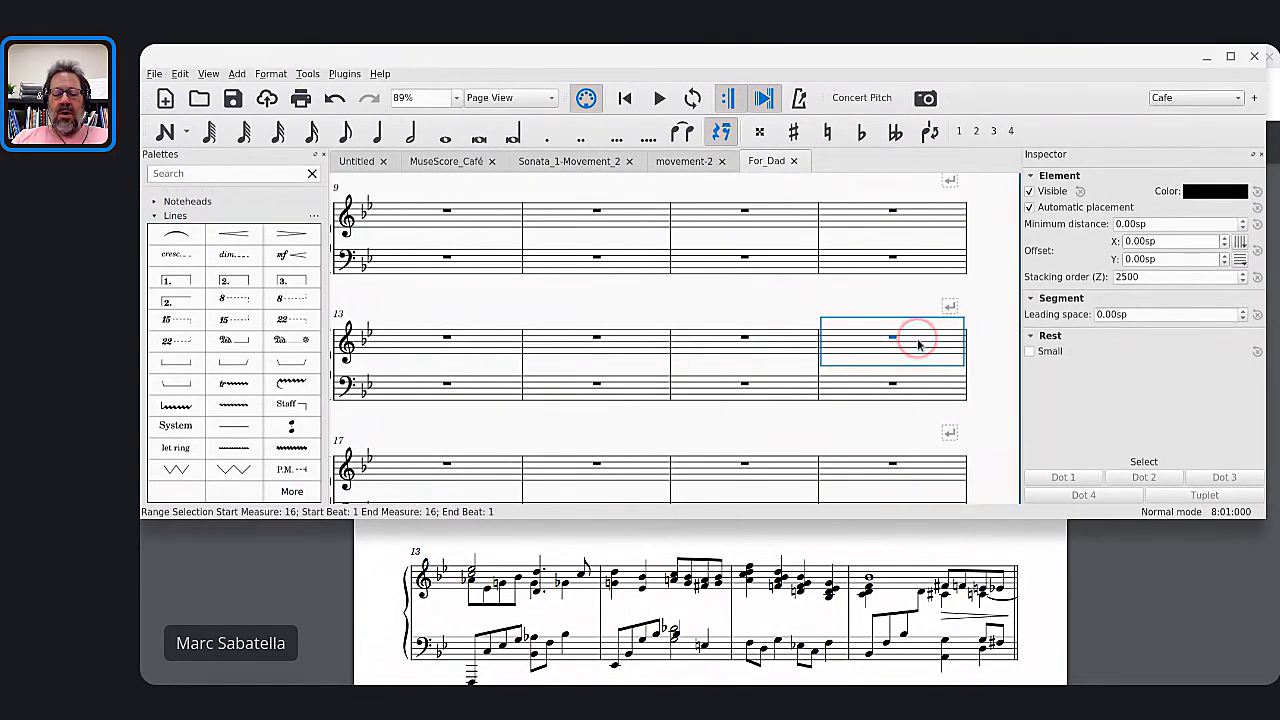
key("n")
key("7")
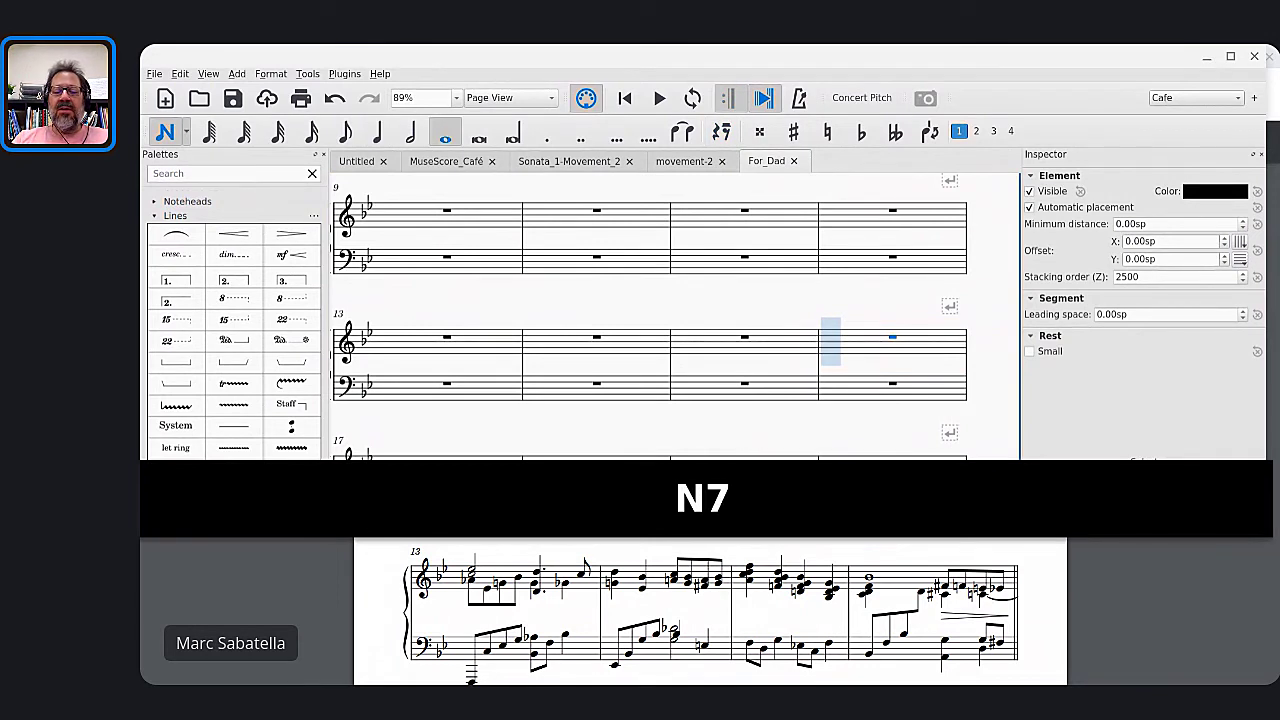
key("b")
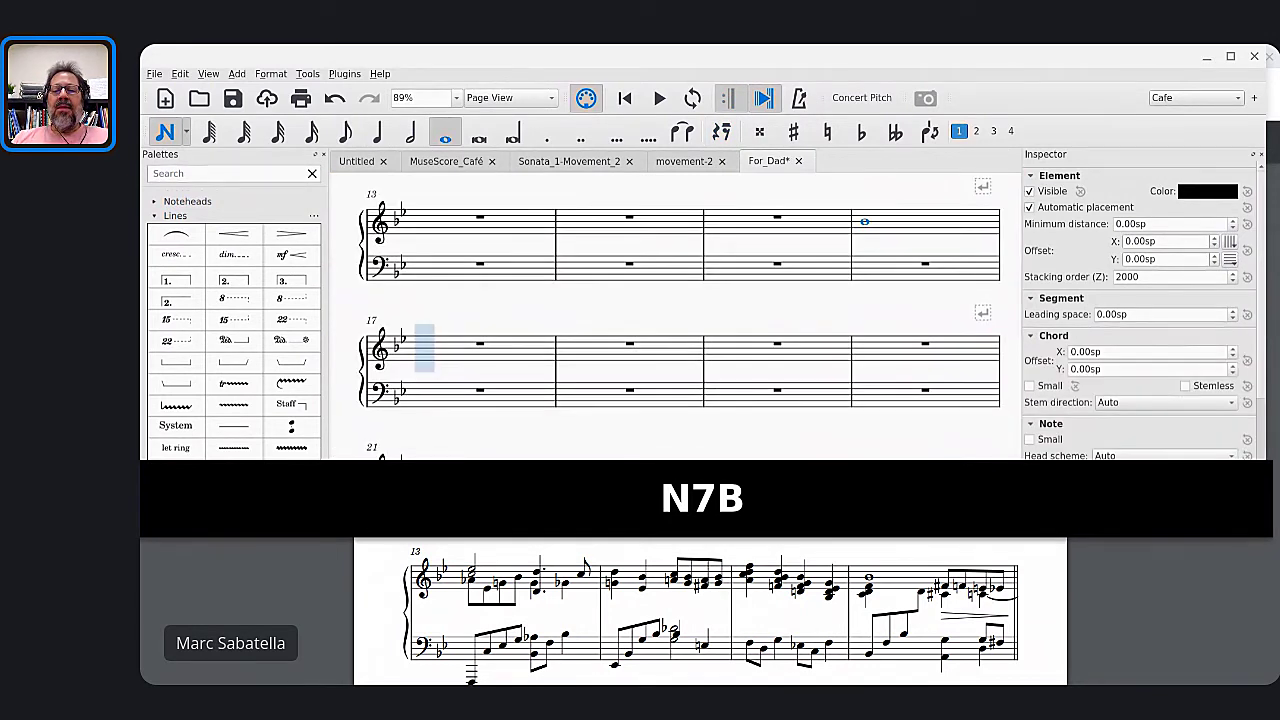
Add a quarter-note chord of C4, D4 and F4 in voice 2 on beat 1 of treble measure 16
key("Left")
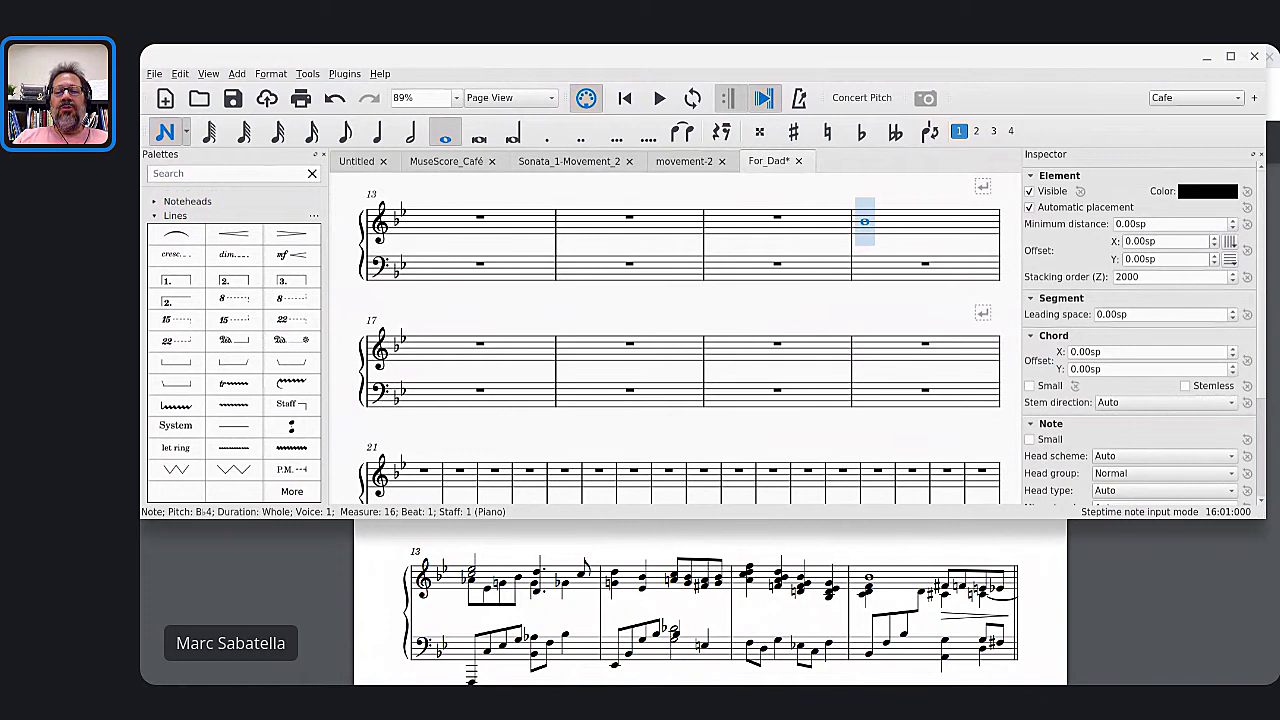
key("ctrl+alt+2")
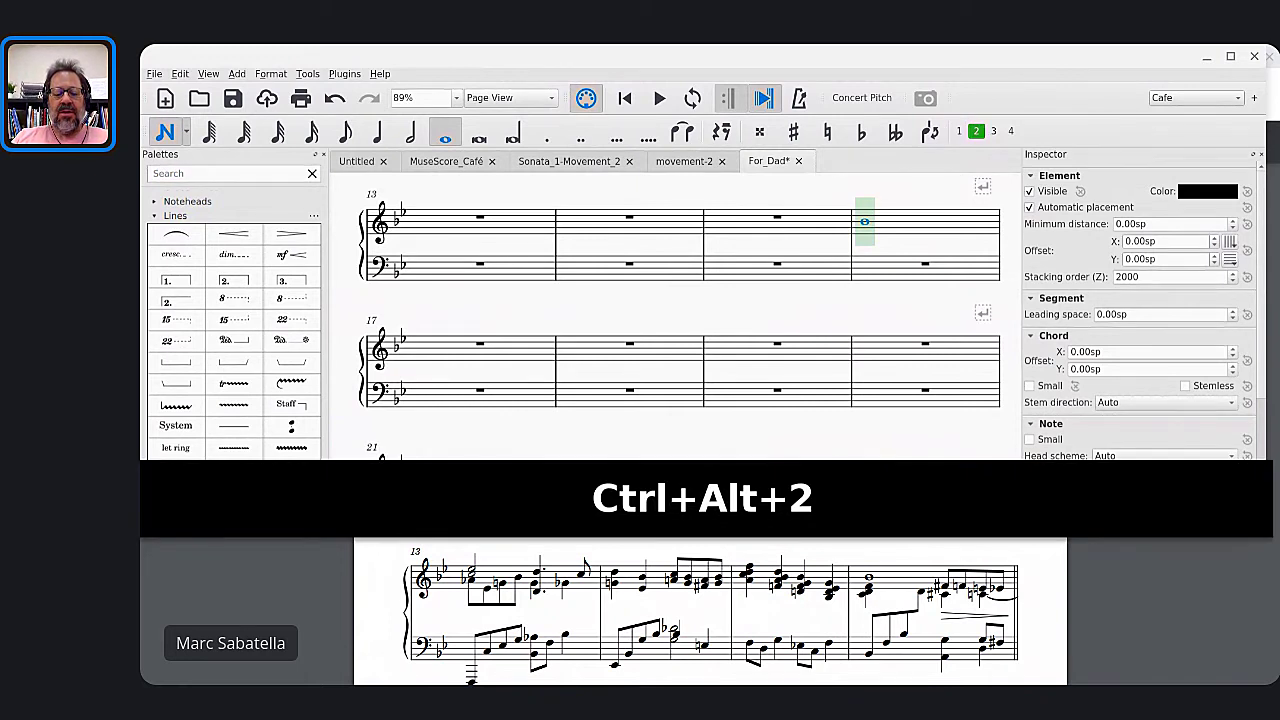
key("5")
key("c")
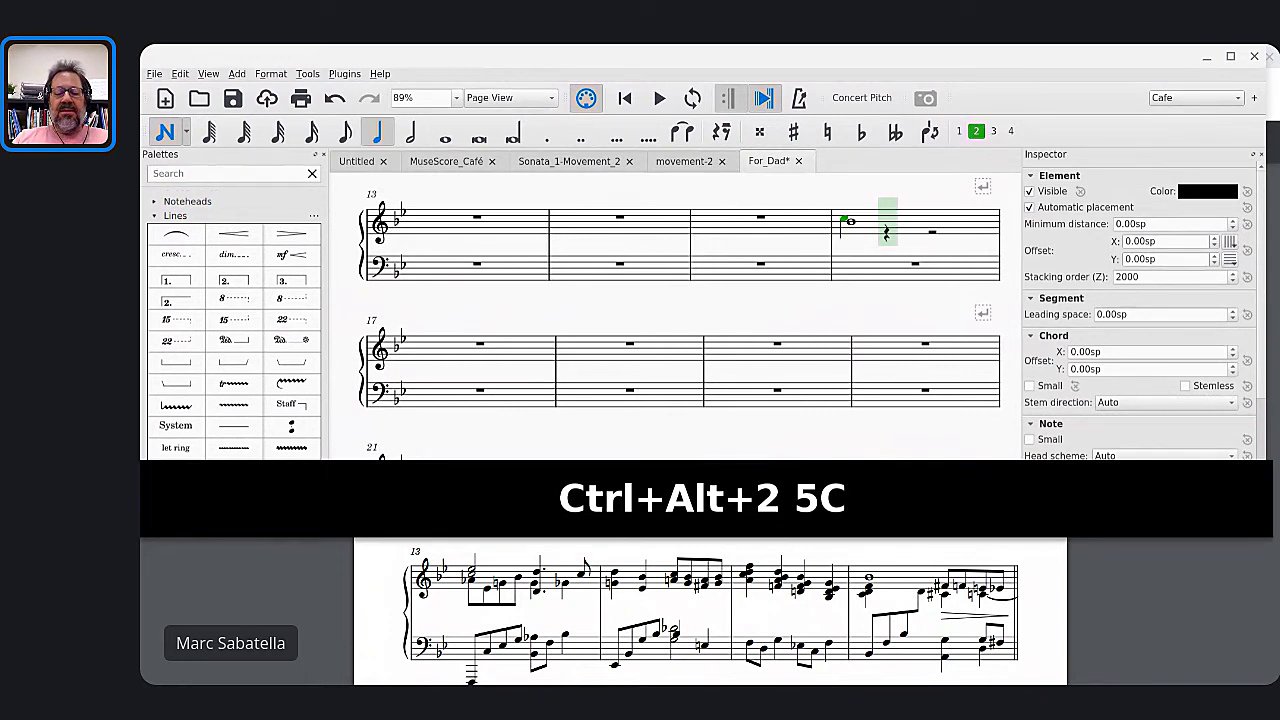
key("ctrl+Down")
key("shift+d")
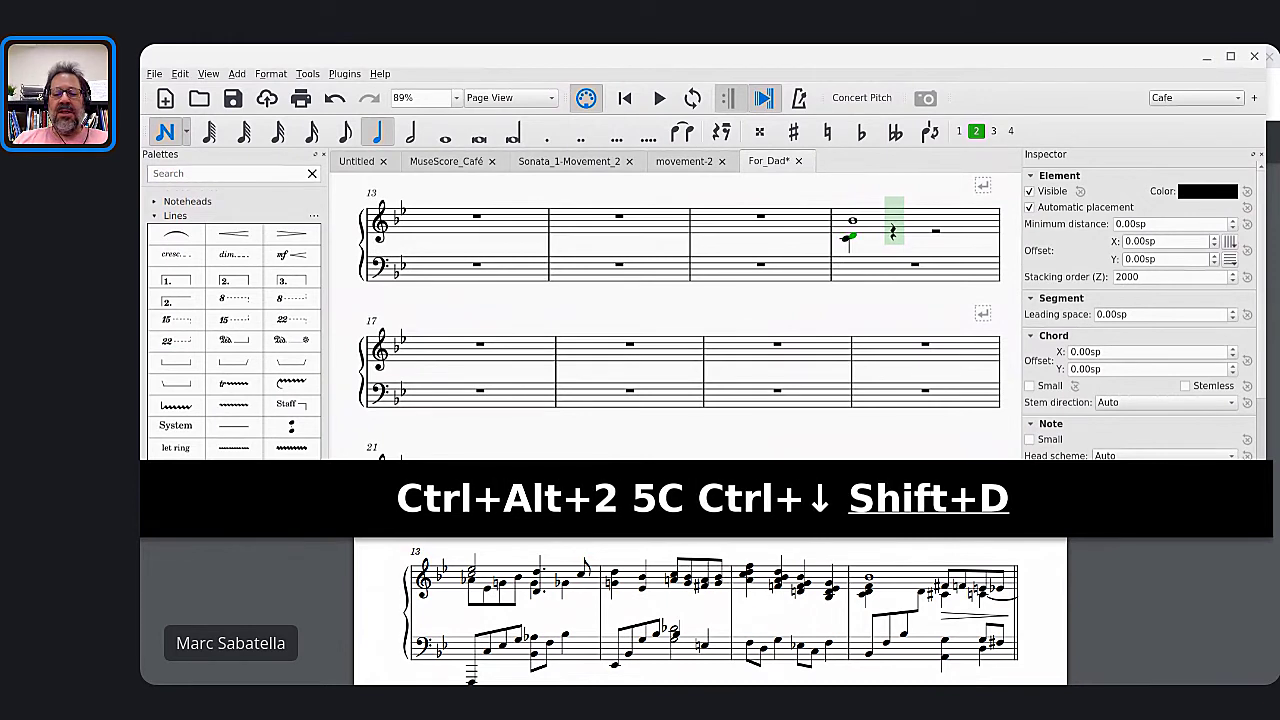
key("shift+f")
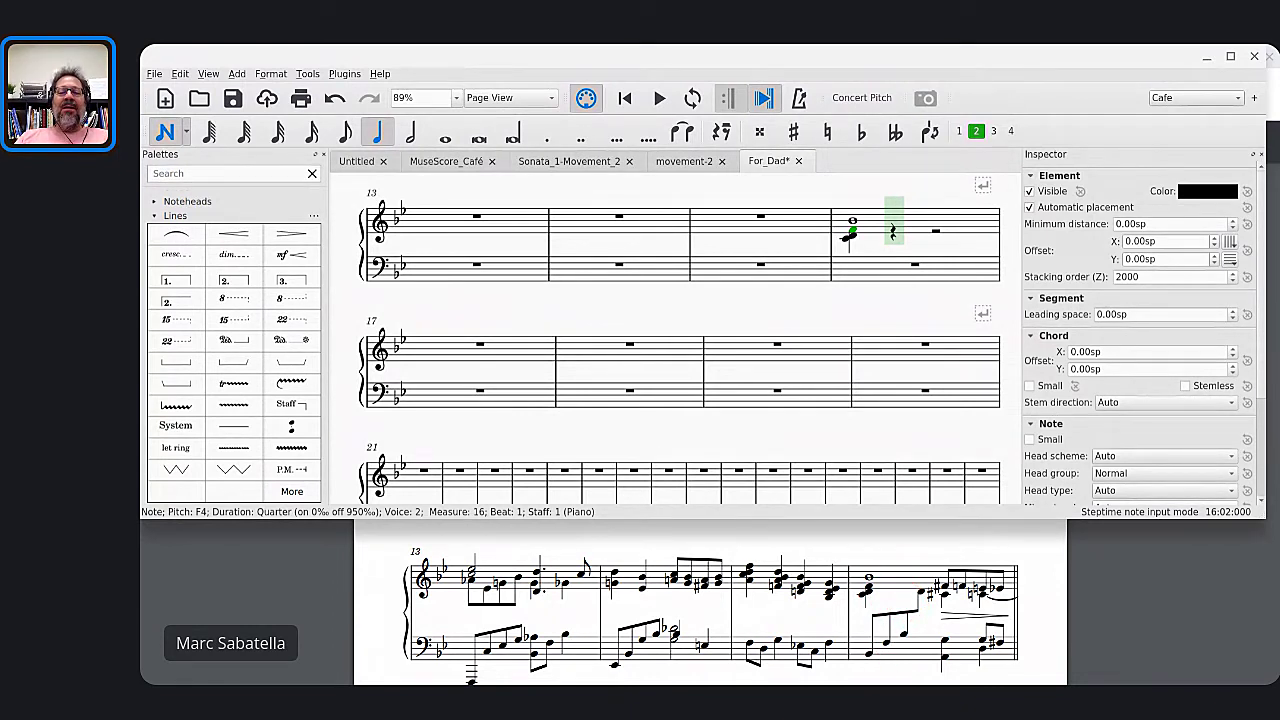
Check the Live Chat window for viewer messages, and return to the For_Dad score
key("alt+Tab")
key("alt+Tab")
left_click(1080, 238)
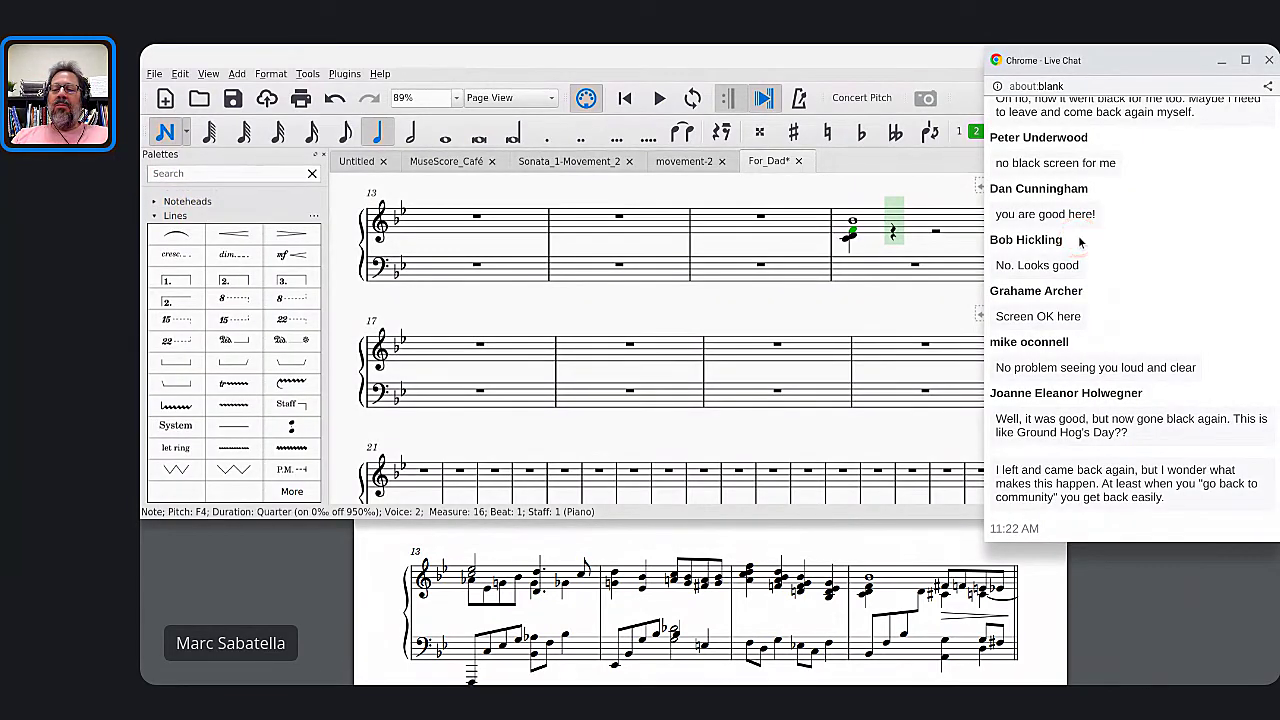
key("alt+Tab")
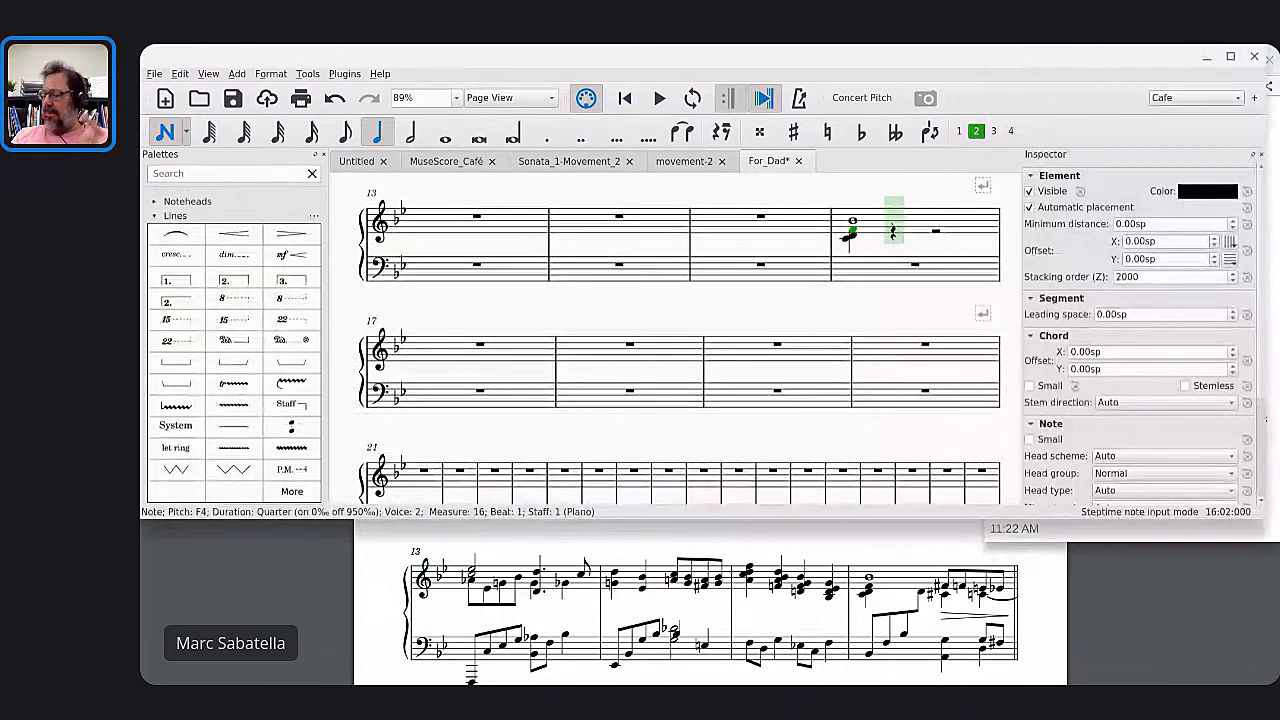
left_click(1074, 477)
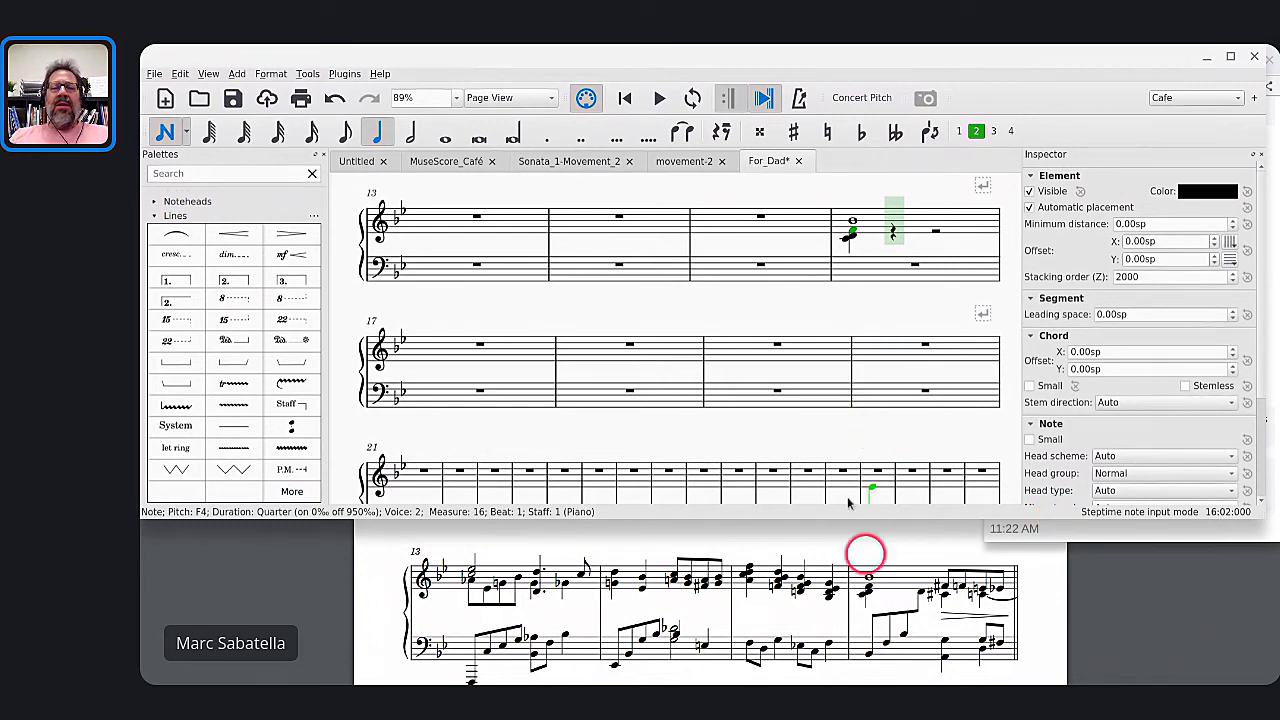
Switch to the Sonata_1-Movement_2 score and examine measure 16's voice 2 chord, beat 2 rest and bass-staff eighth notes
left_click(549, 160)
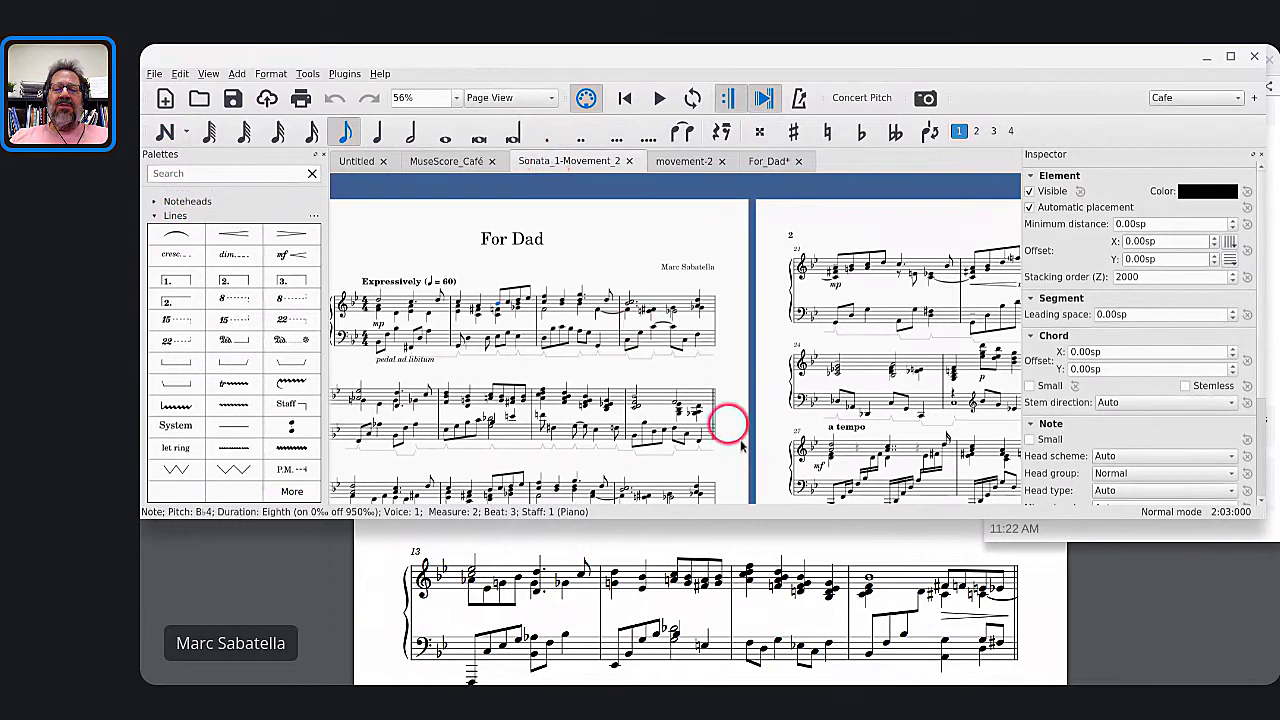
scroll(608, 404, "up", 8)
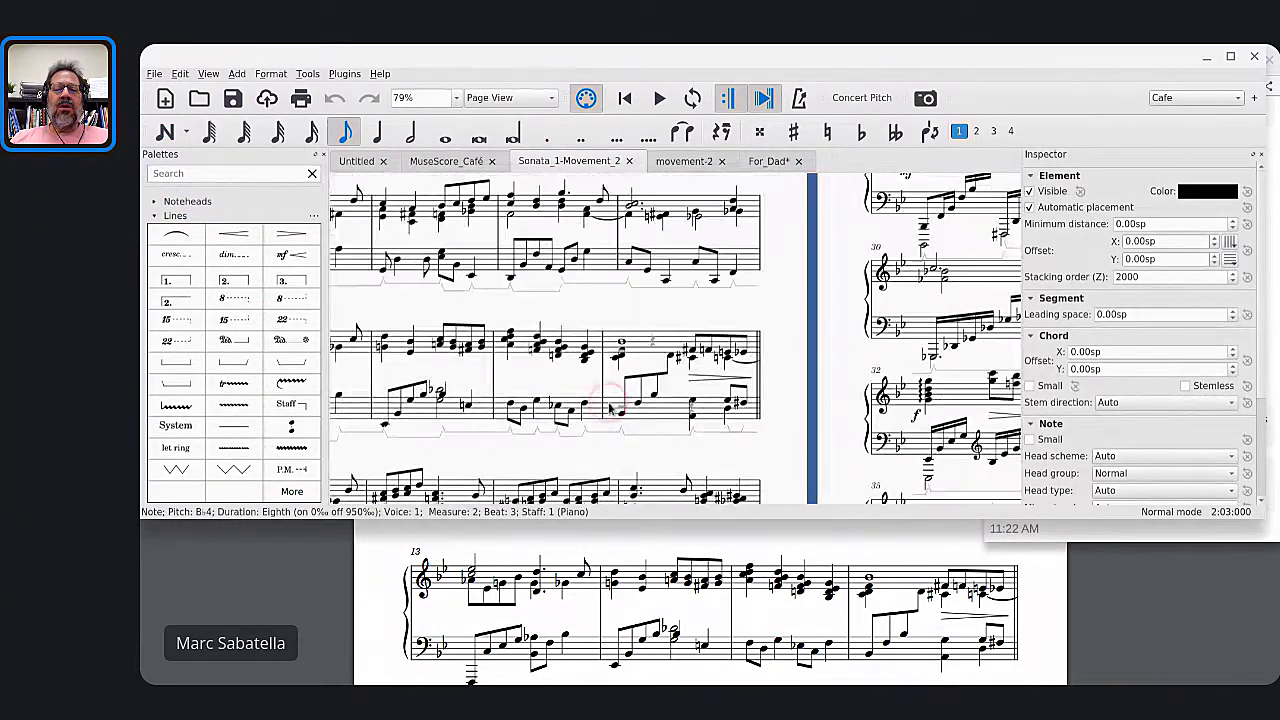
scroll(608, 404, "up", 3)
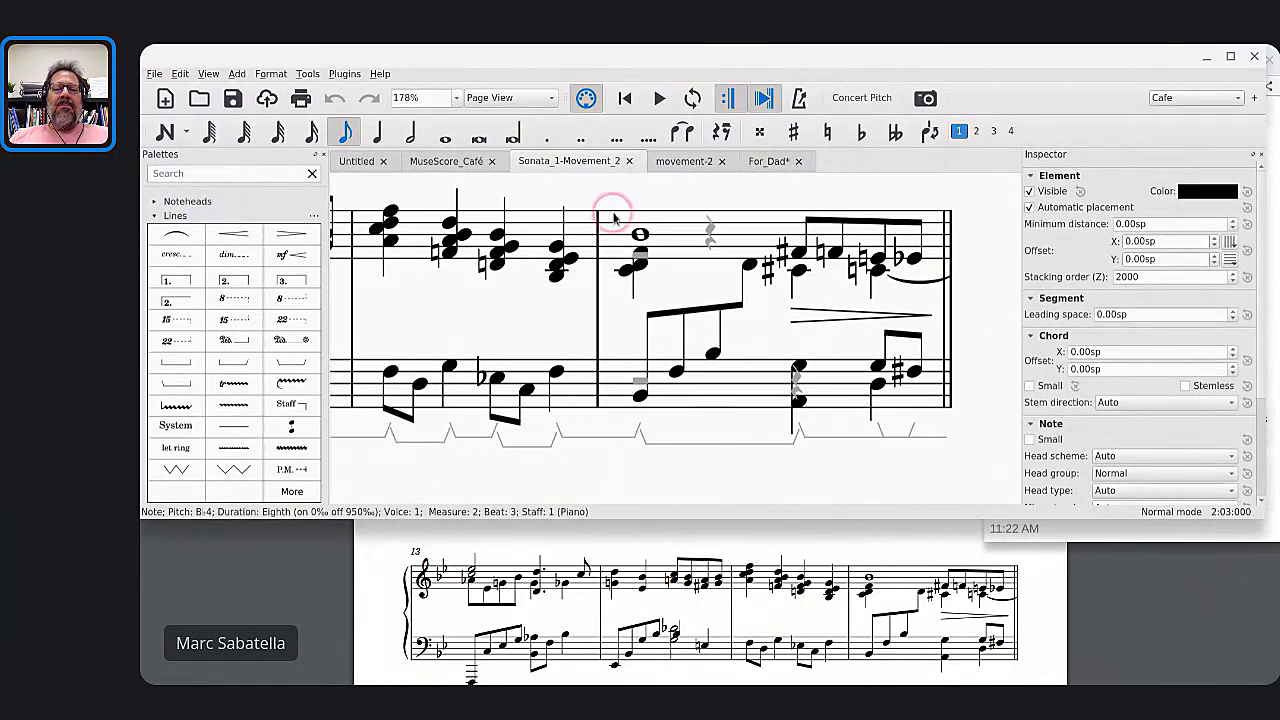
left_click(634, 276)
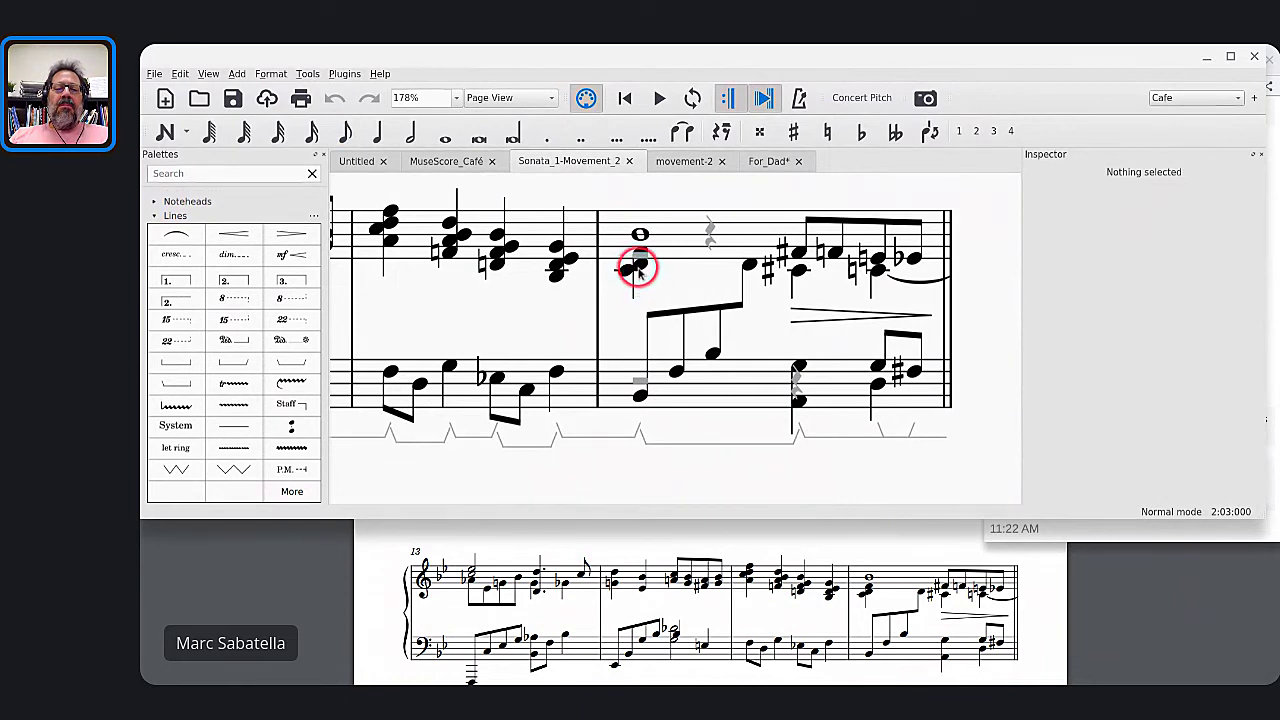
left_click(638, 266)
left_click(710, 238)
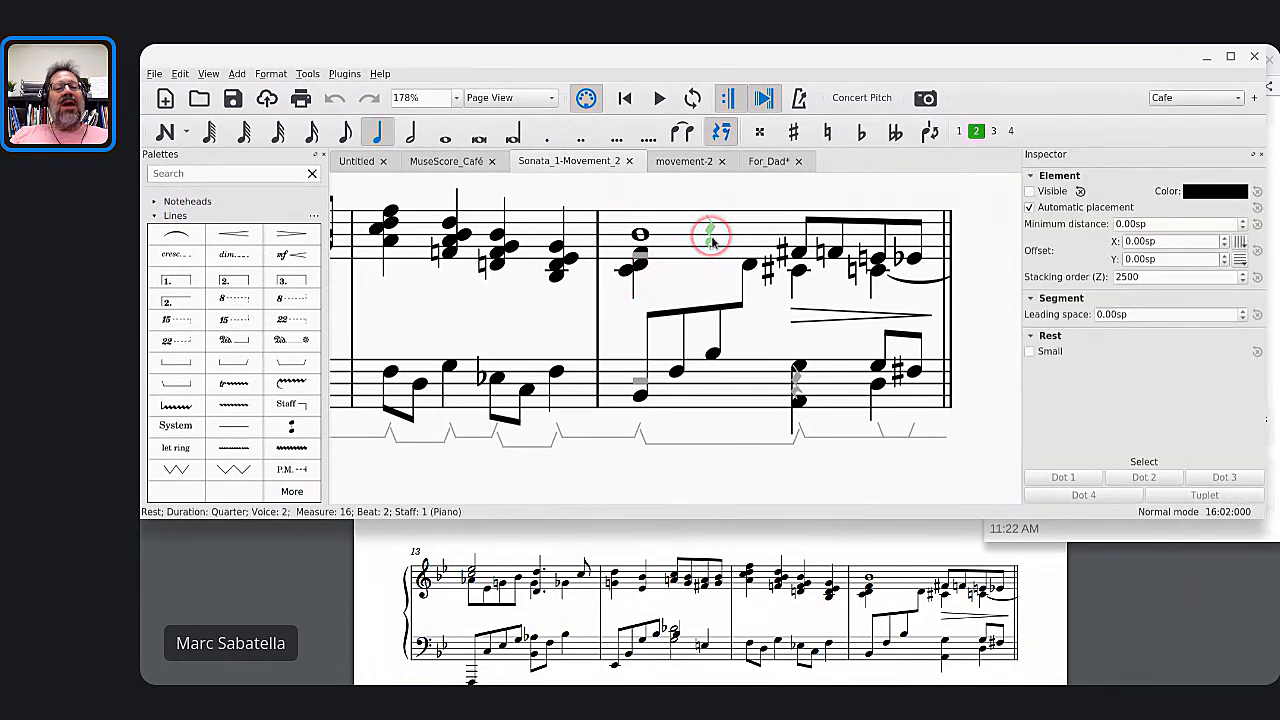
left_click(711, 250)
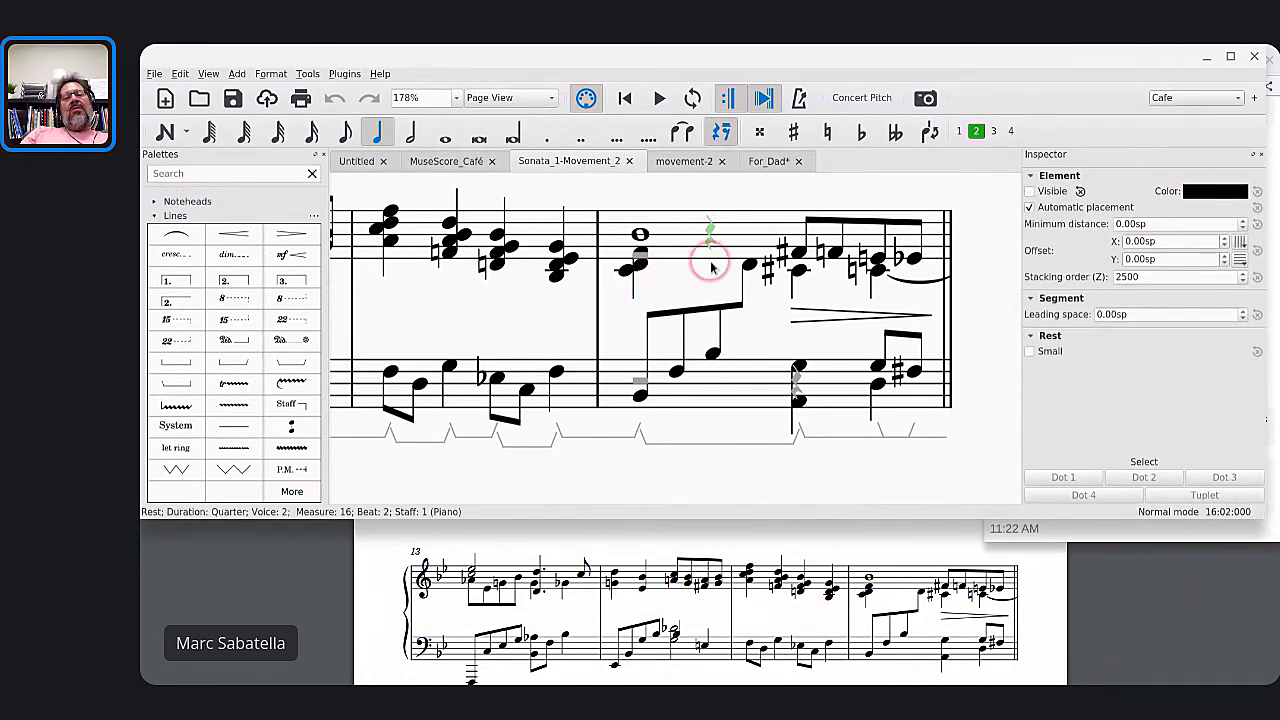
left_click(690, 368)
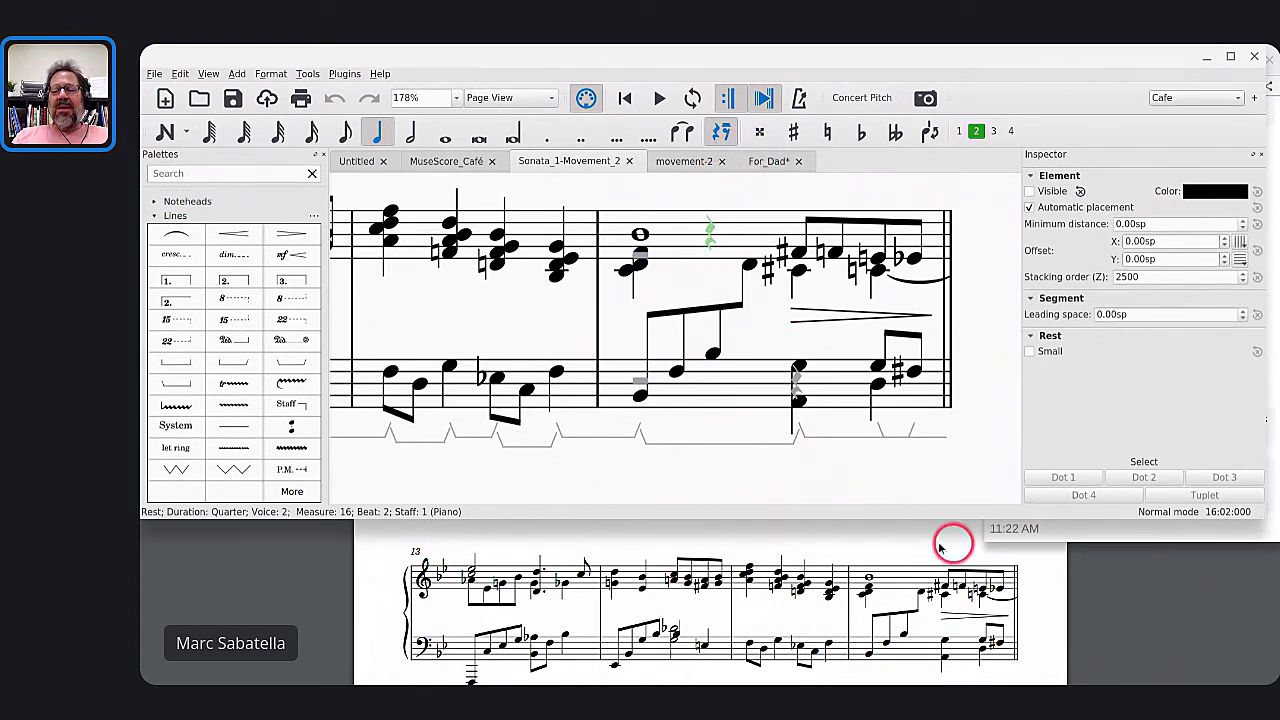
left_click(712, 355)
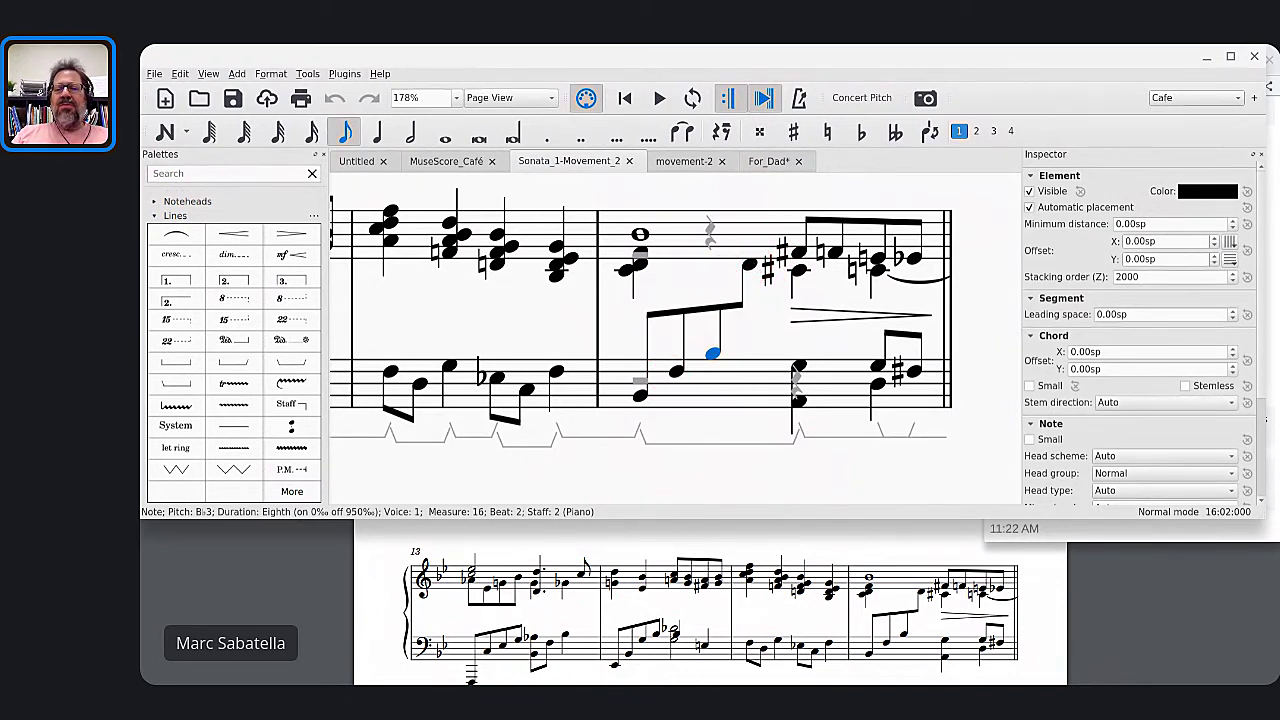
Return to the For_Dad score and select the voice 2 half rest on beat 3 of treble measure 16
key("alt+Tab")
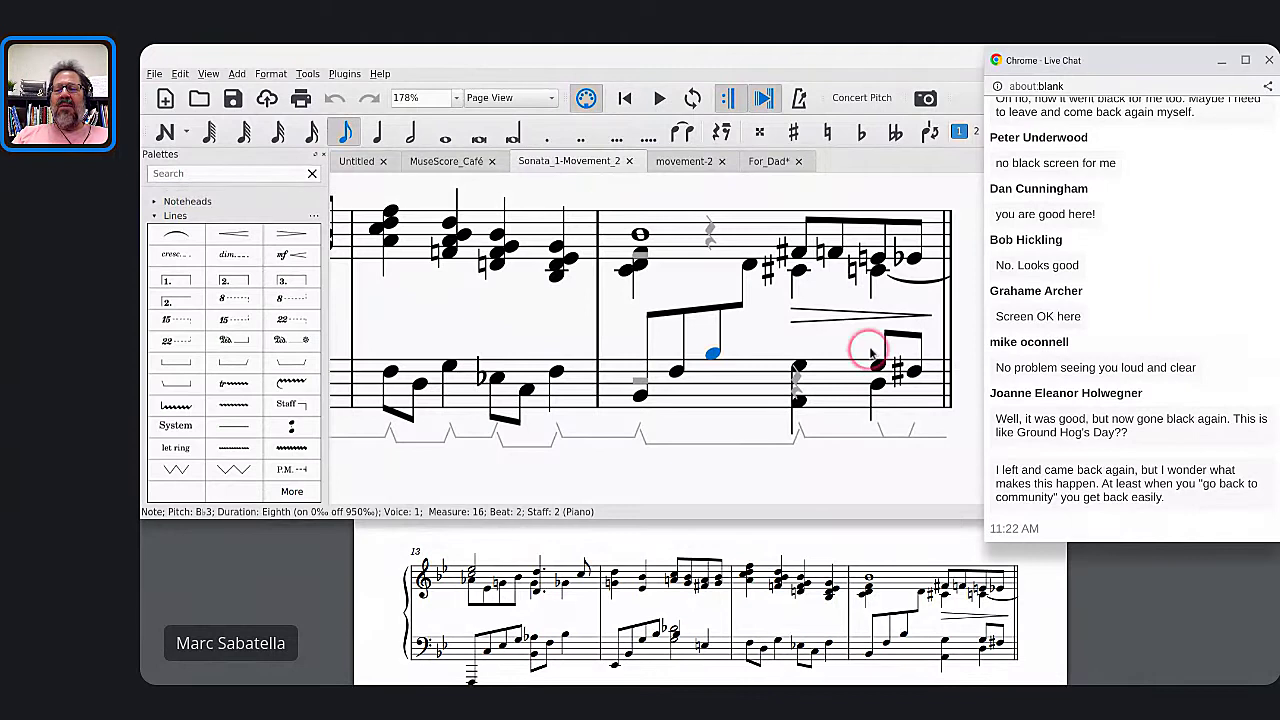
left_click(757, 160)
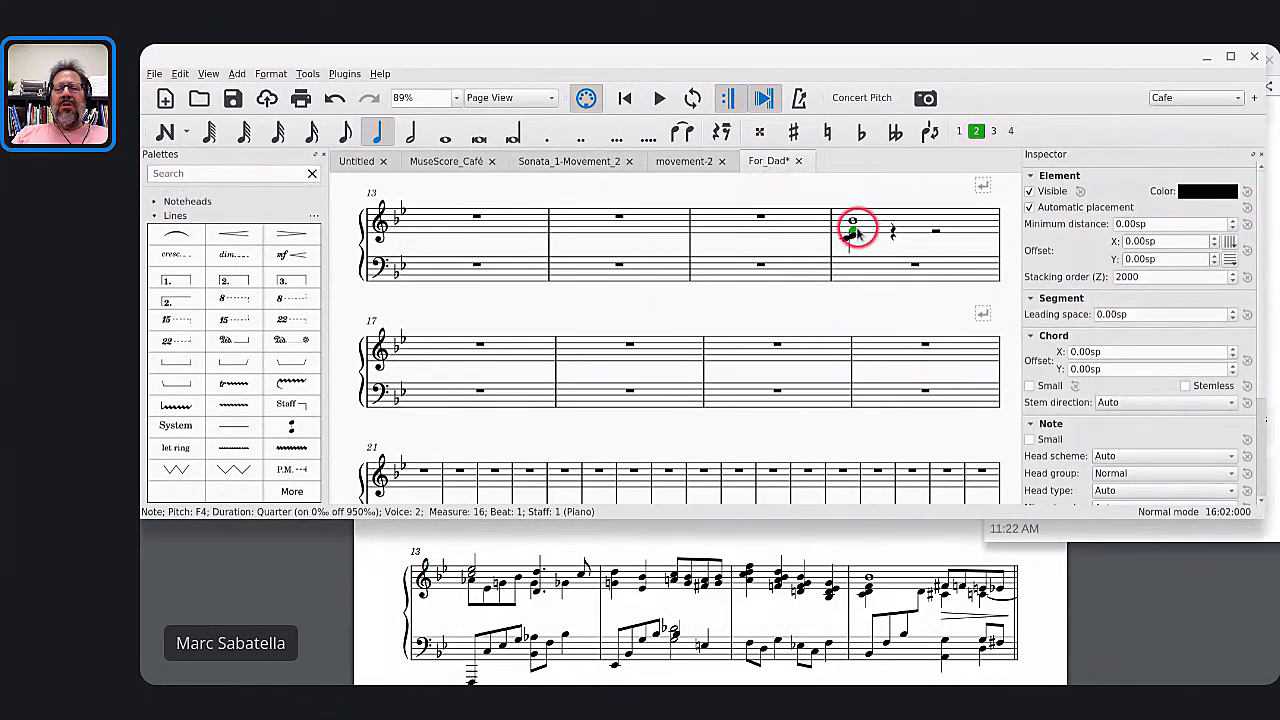
key("ctrl+plus")
key("ctrl+plus")
key("ctrl+plus")
scroll(523, 283, "left", 3)
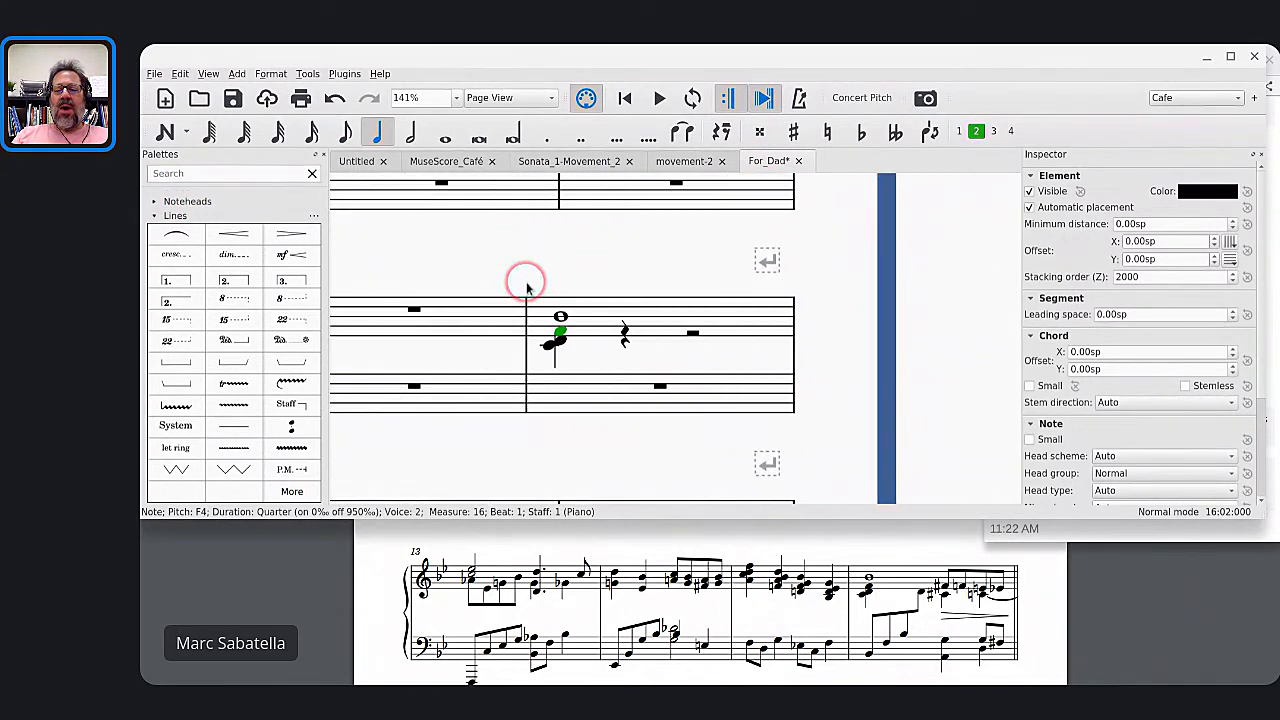
scroll(526, 287, "down", 1)
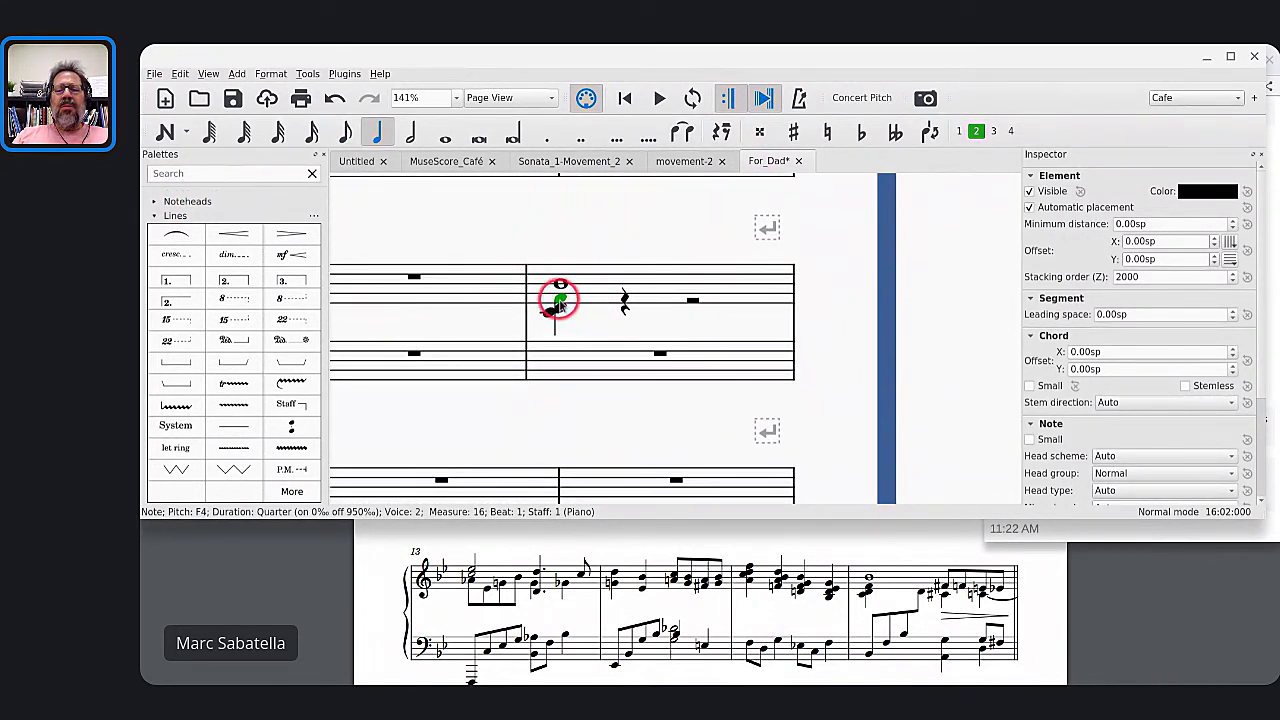
key("Right")
key("Right")
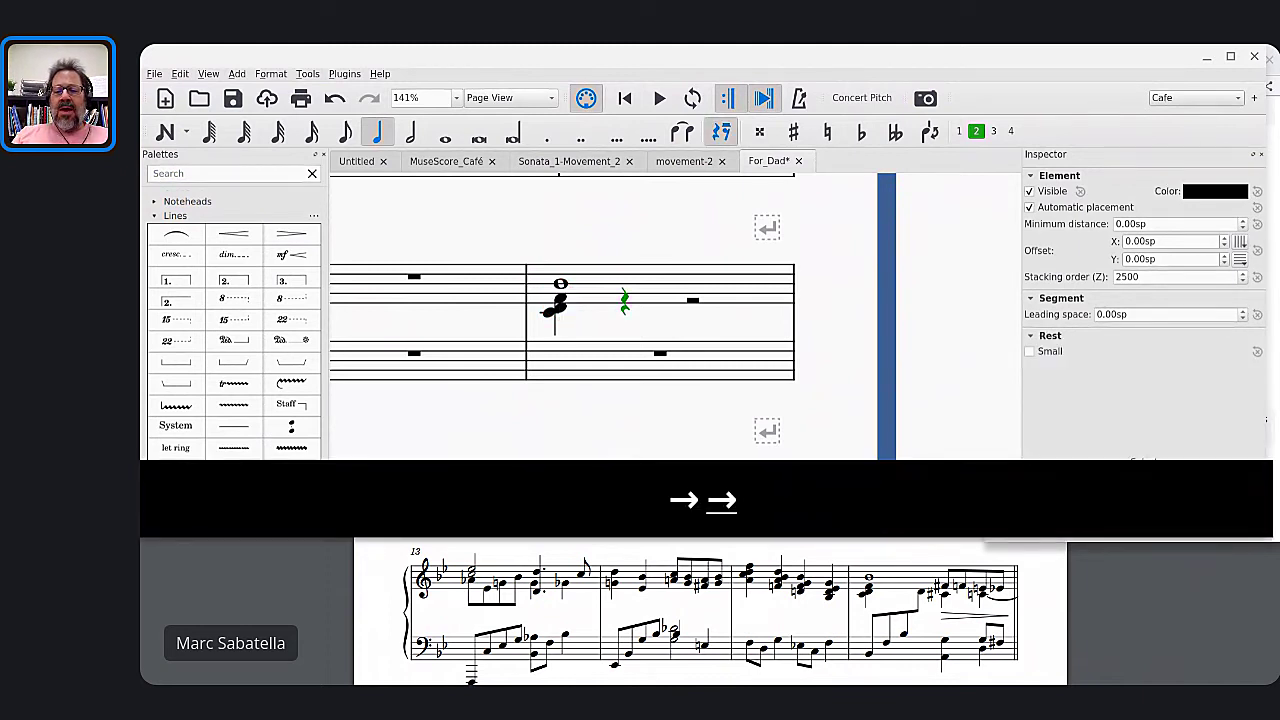
key("Right")
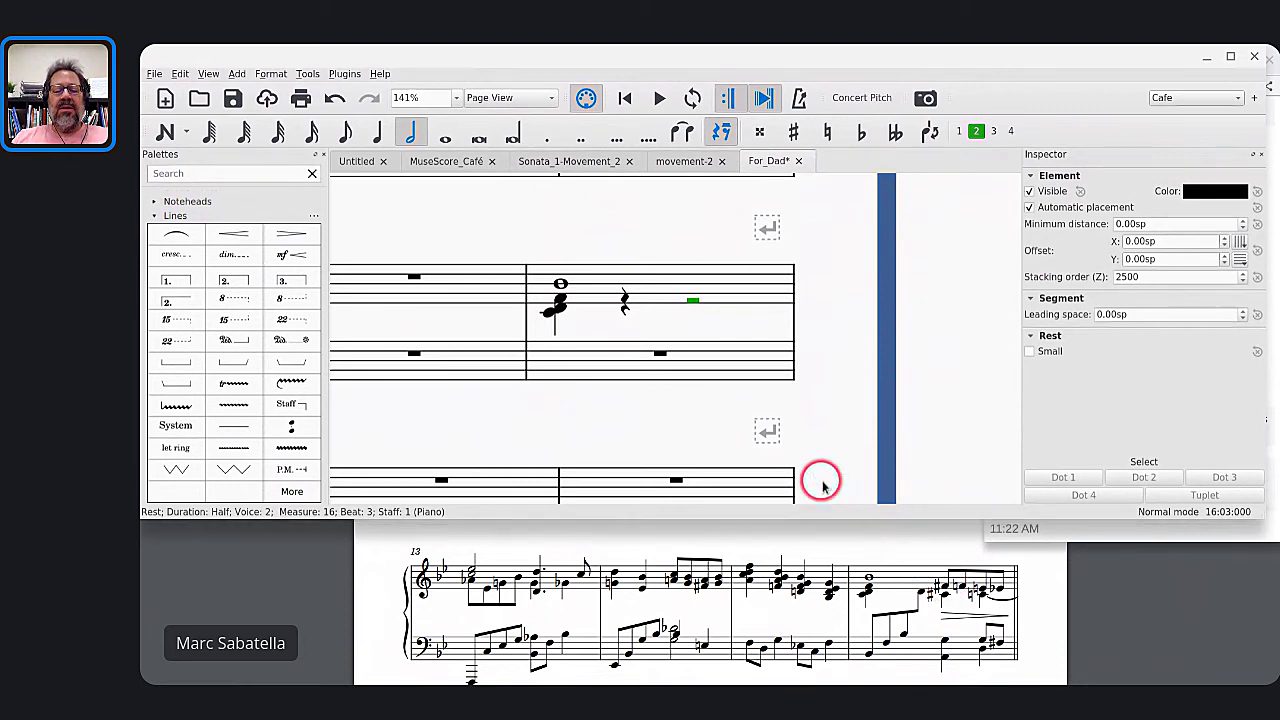
Enter voice 2 eighth notes F-sharp, F-natural, E-natural and E-flat from beat 3 of treble measure 16
key("n")
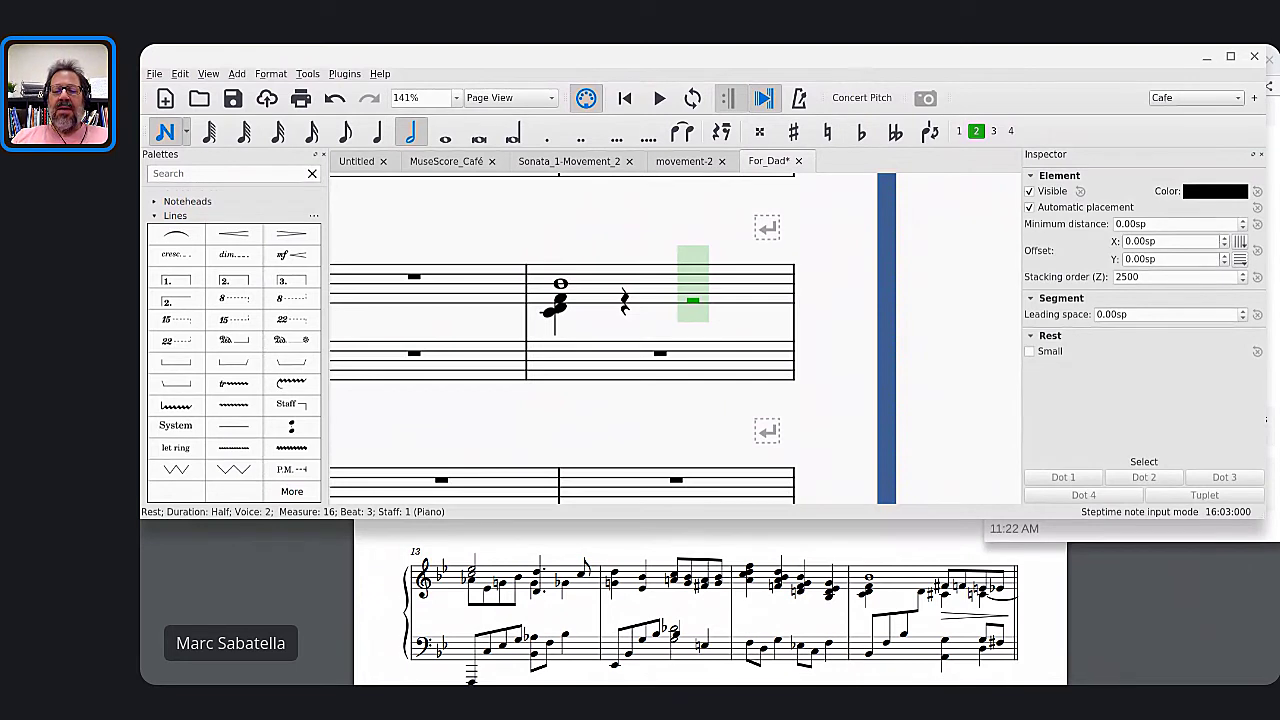
key("4")
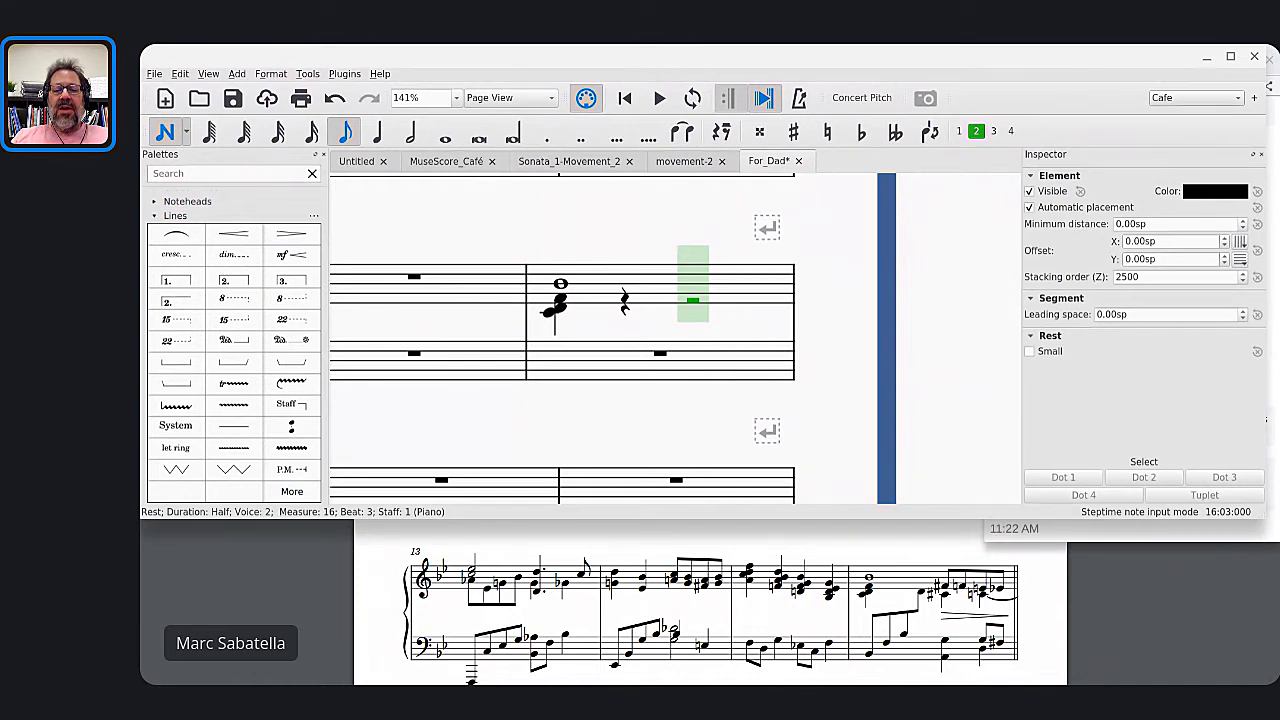
key("f")
key("Up")
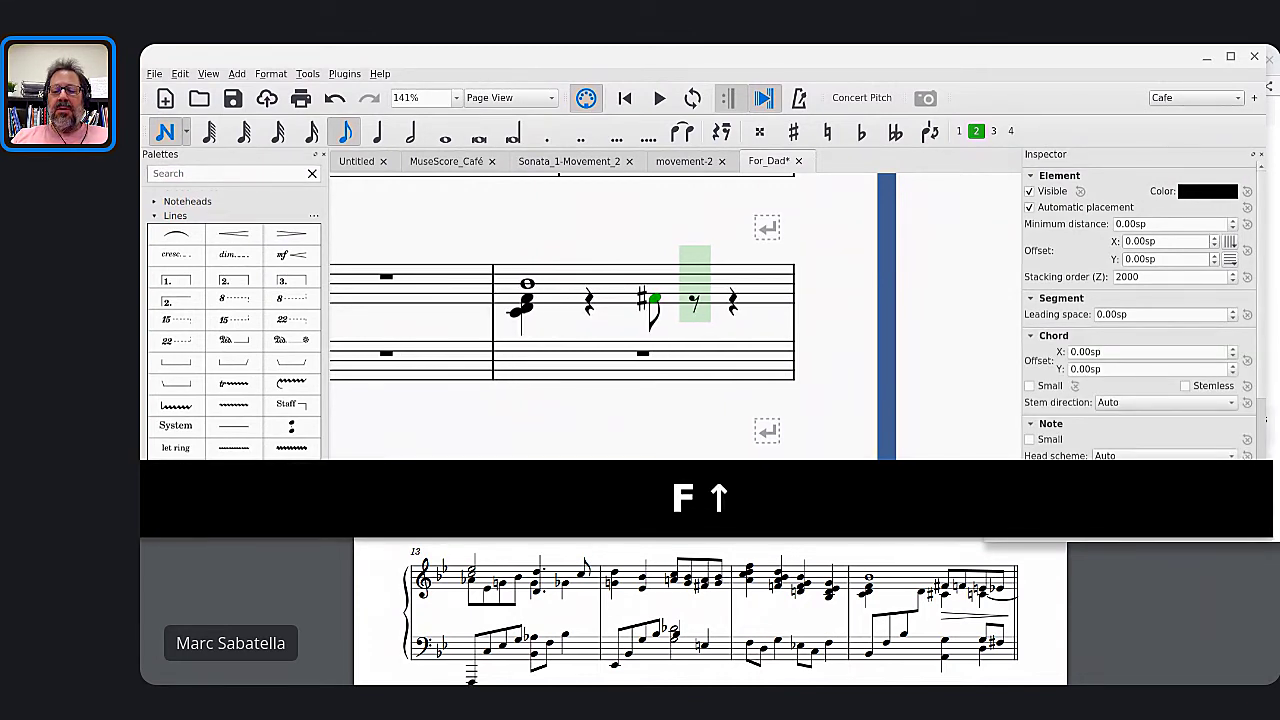
key("f")
key("Down")
key("e")
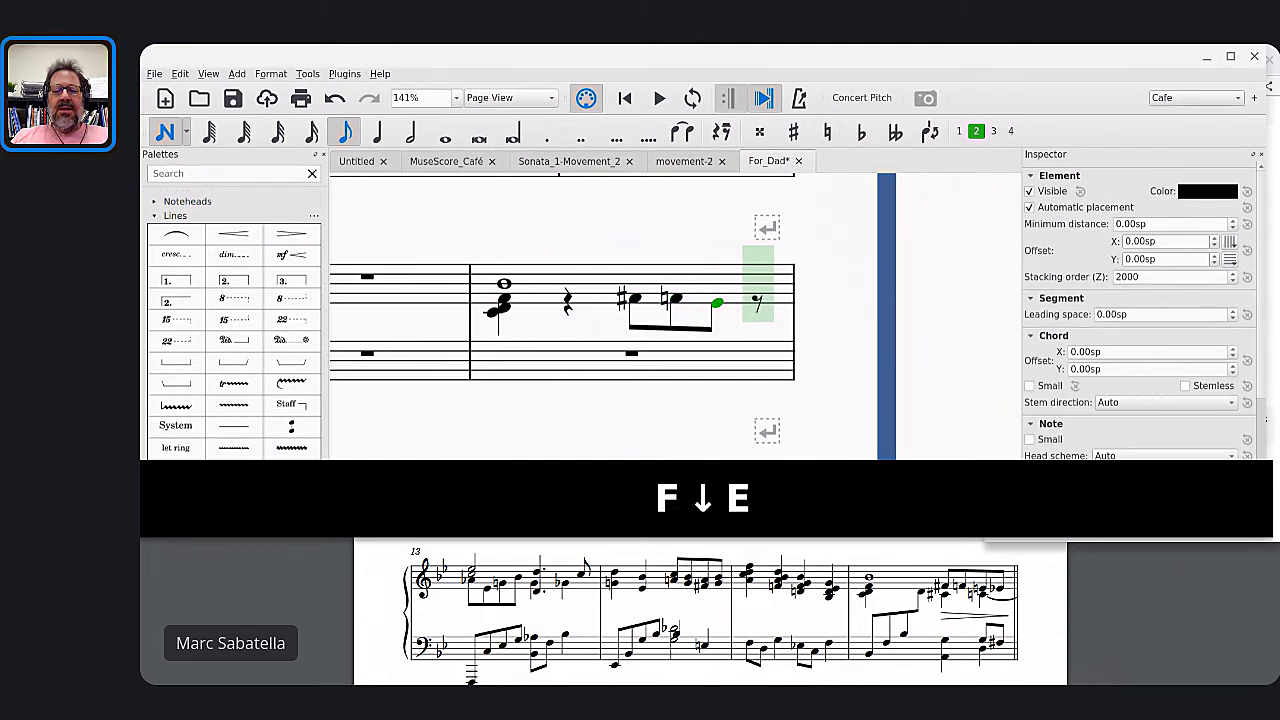
key("Up")
key("e")
key("Down")
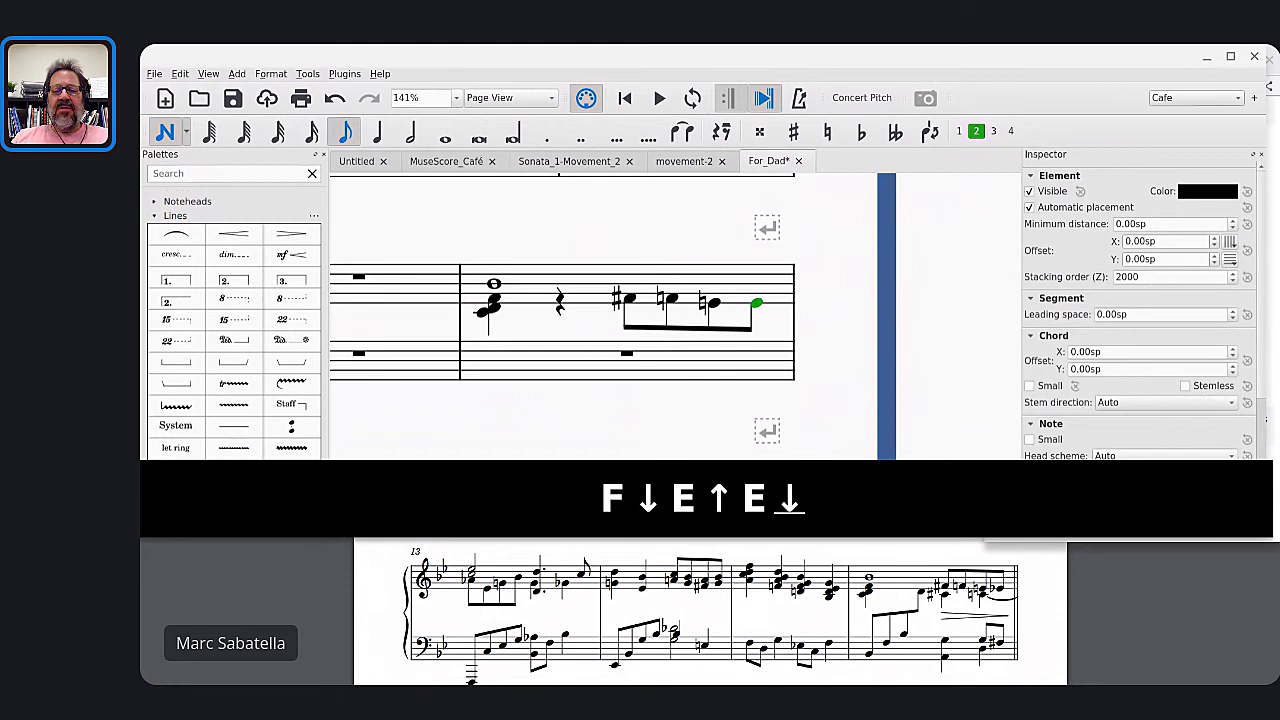
Flip the stems and beam of the four voice 2 eighth notes upward, starting from the F-sharp on beat 3
key("Left")
key("Left")
key("Left")
key("Left")
key("Left")
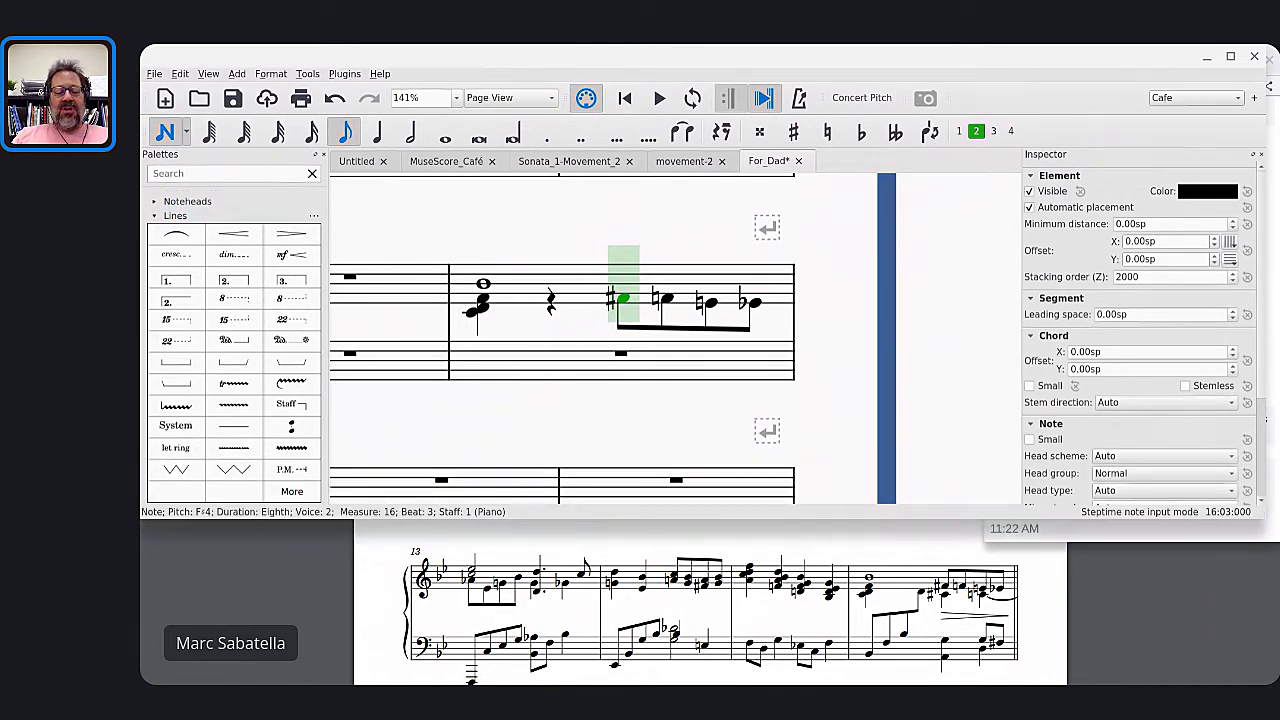
key("x")
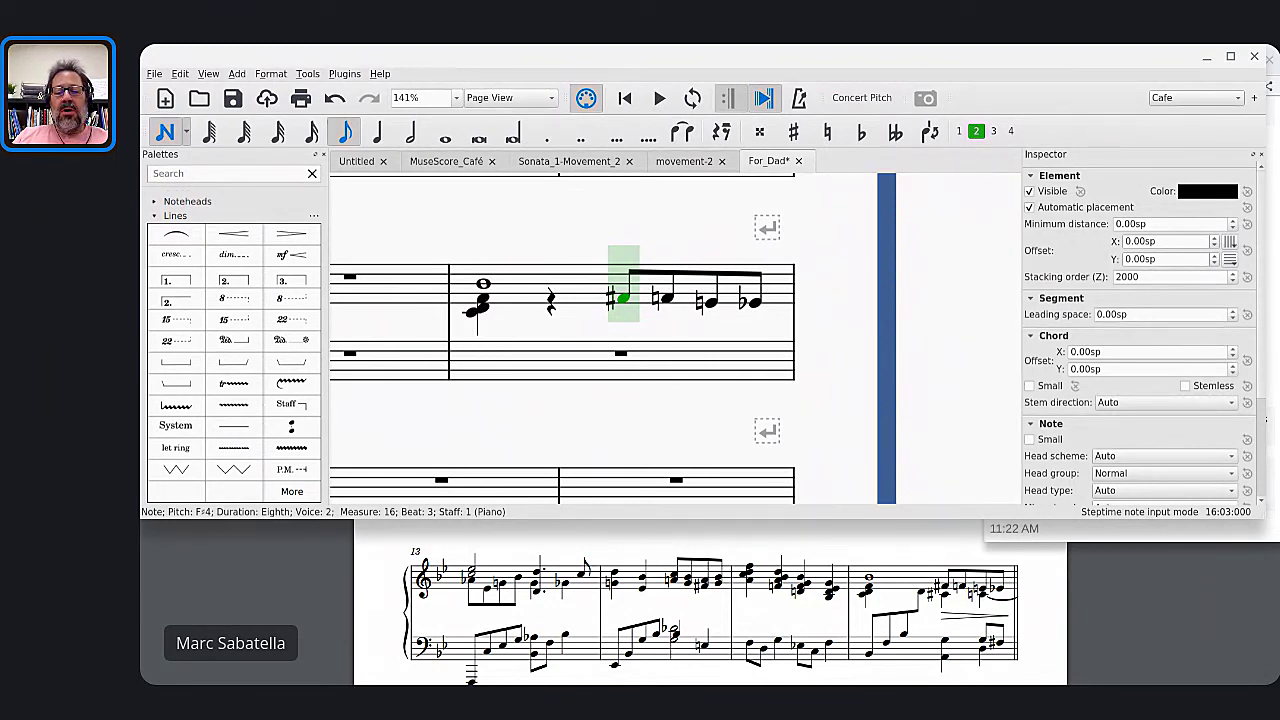
Enter a half rest in voice 4 on beat 1 of treble measure 16 and make it invisible
key("ctrl+alt+4")
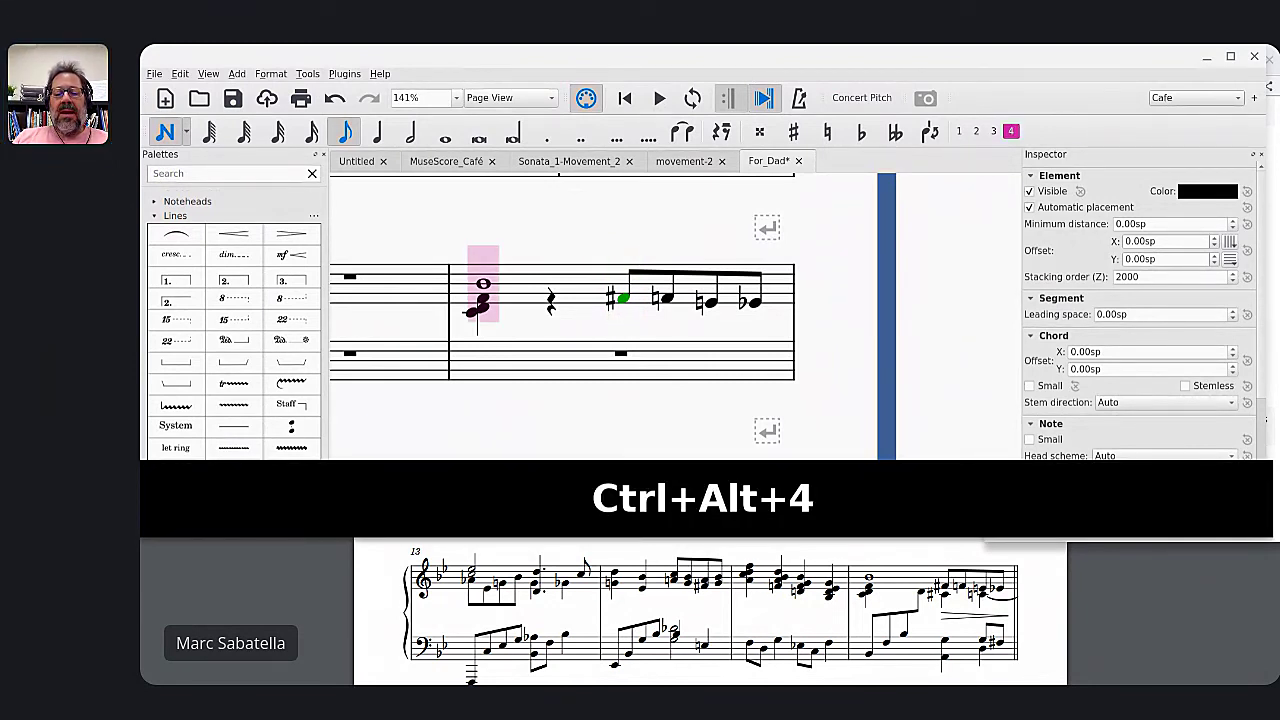
key("6")
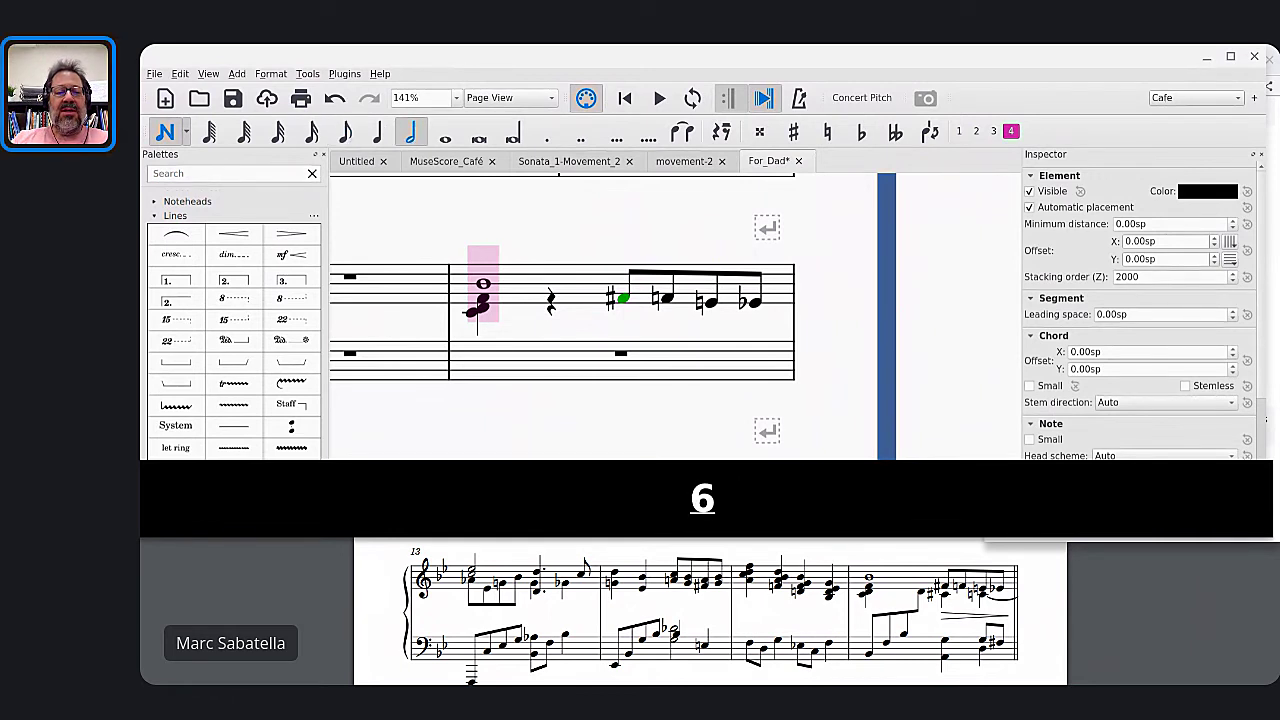
key("0")
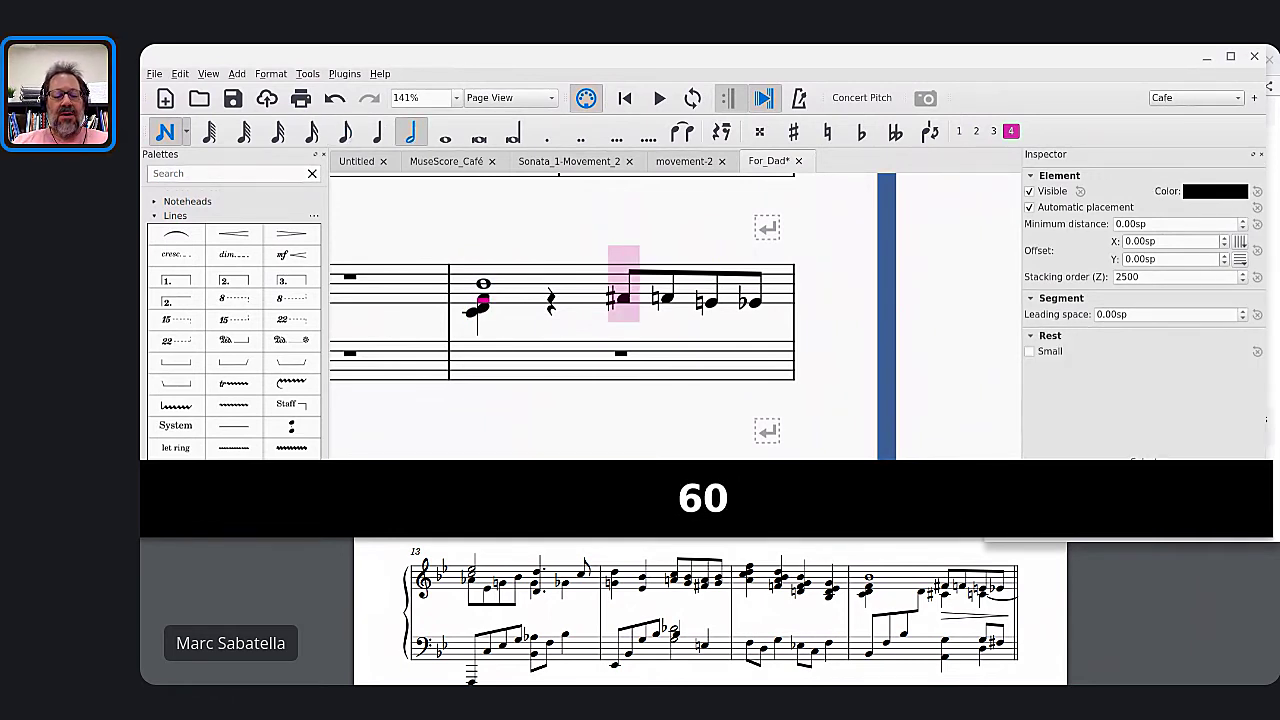
key("v")
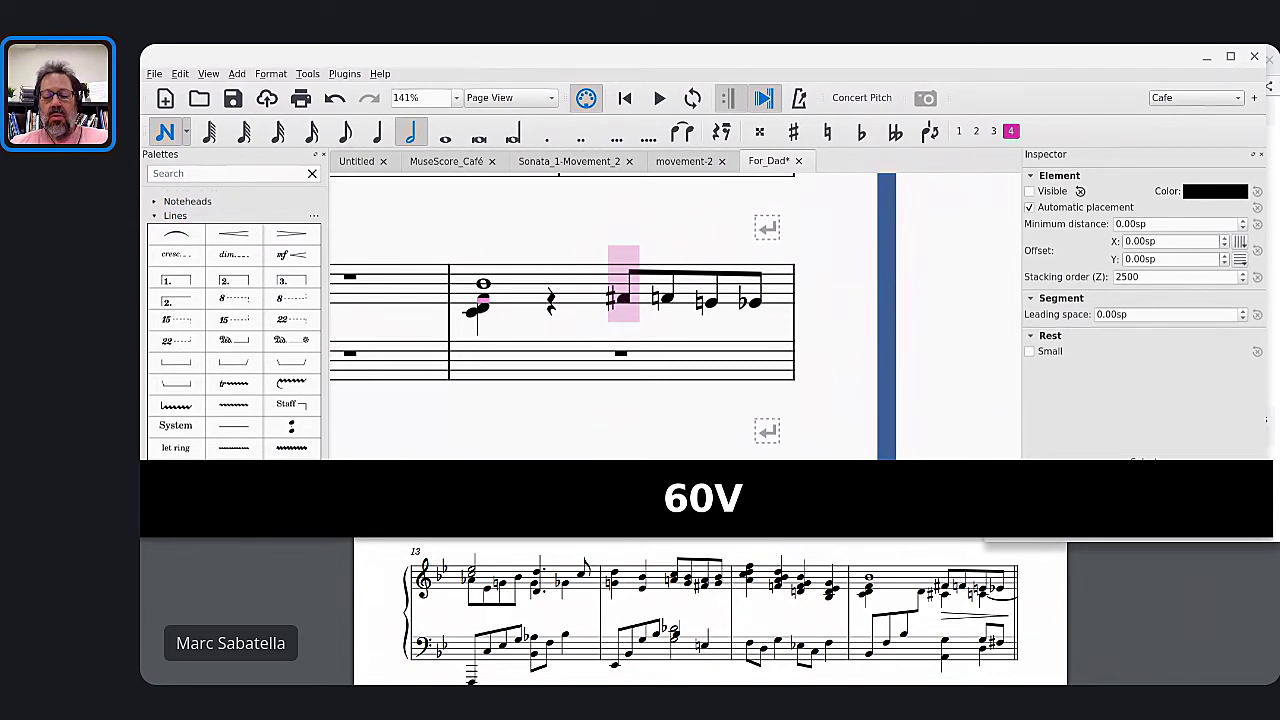
Enter voice 4 quarter notes C-sharp 4 and C-natural 4 on beats 3 and 4 of treble measure 16
key("5")
key("c")
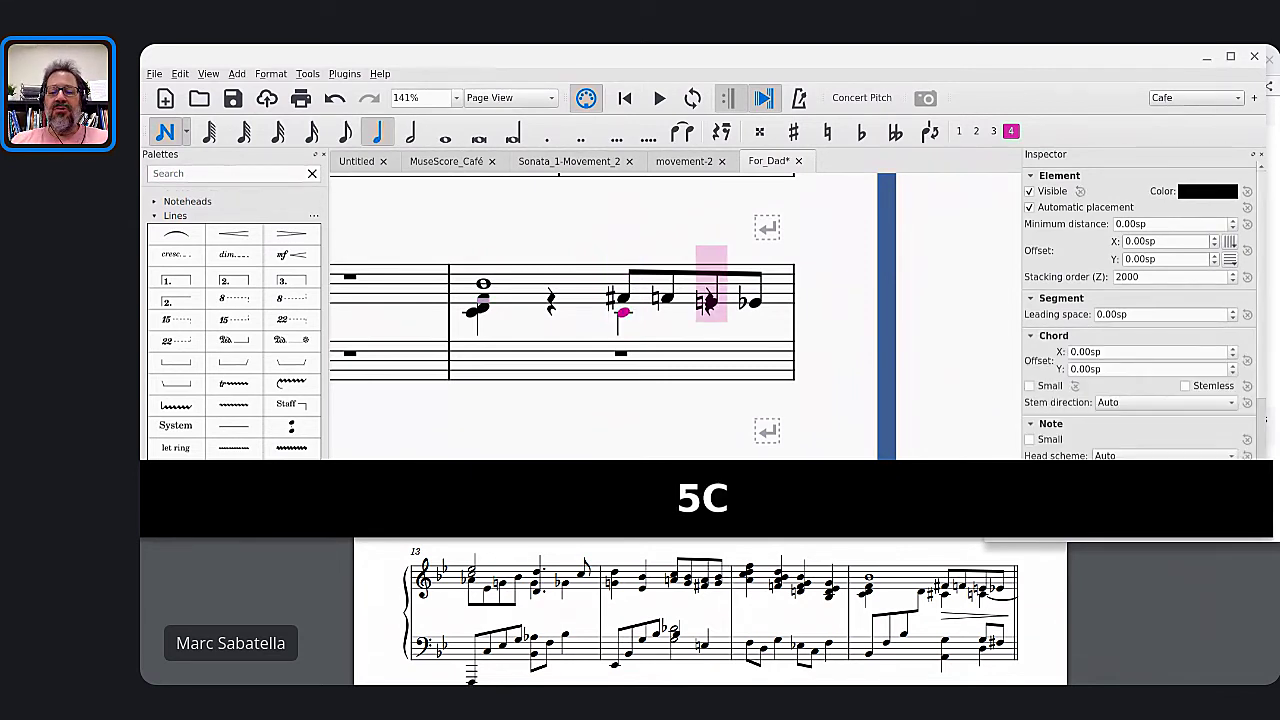
key("Up")
key("c")
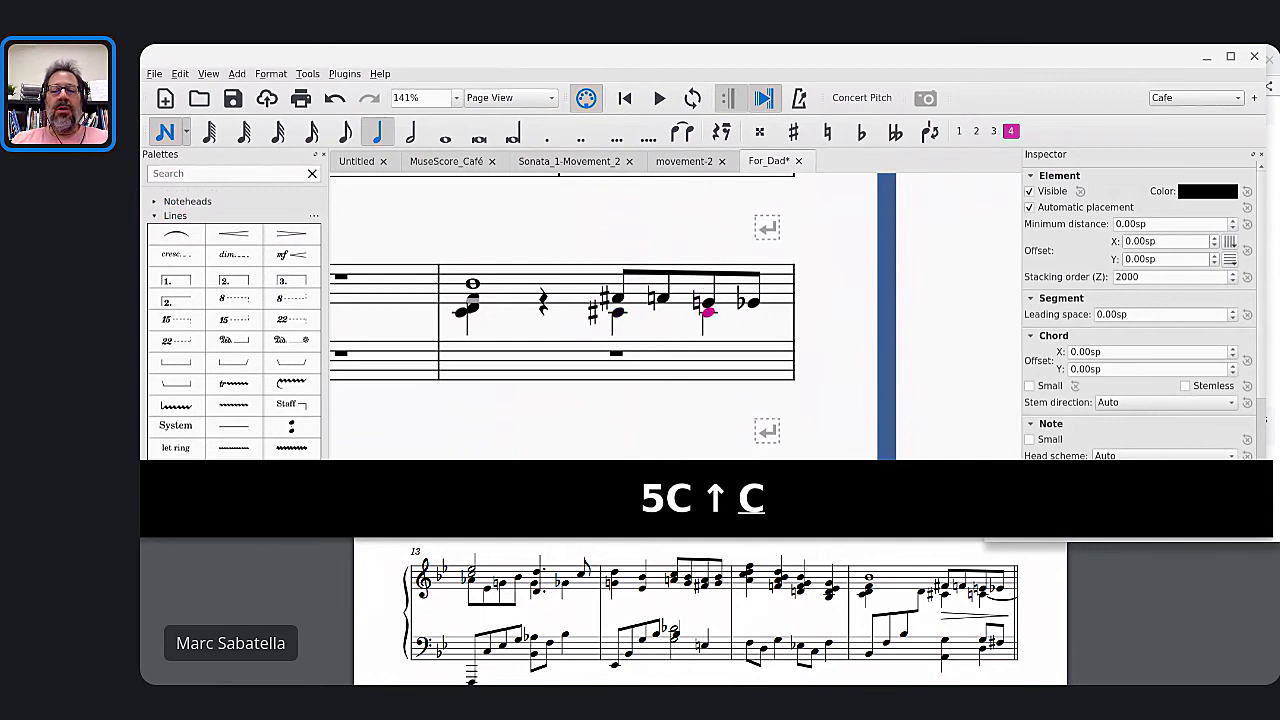
key("Down")
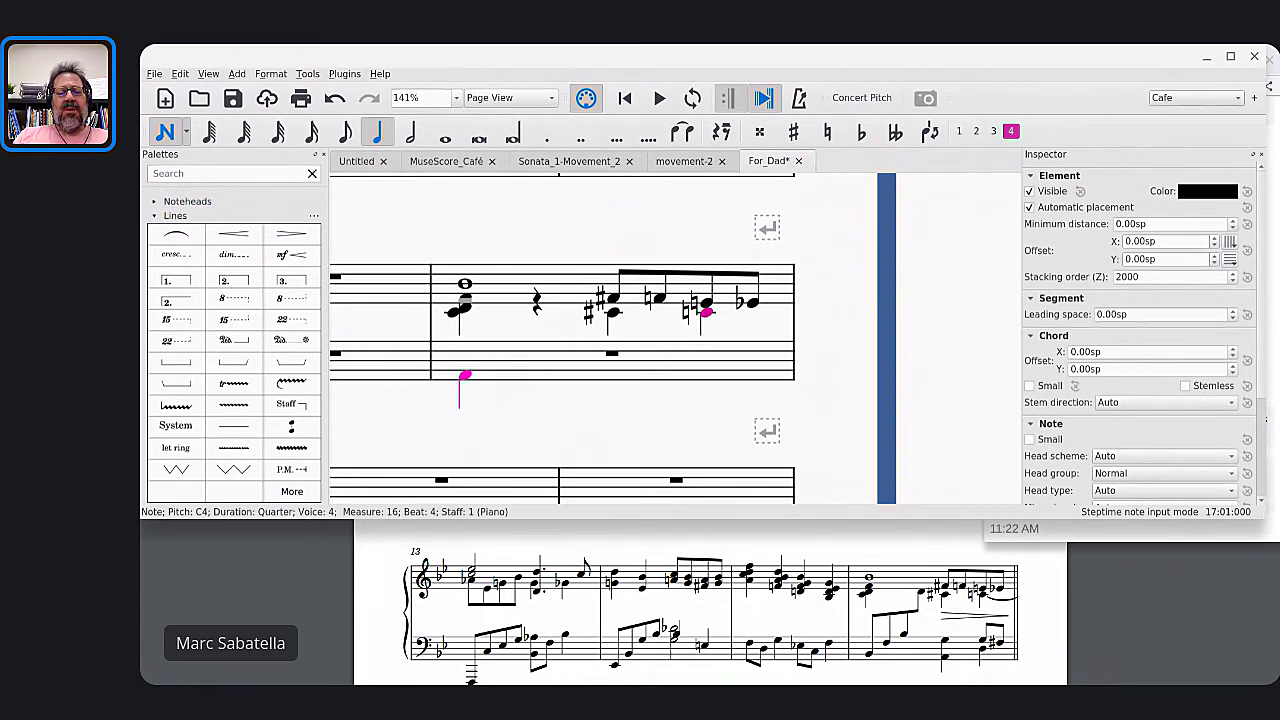
Start note input at the beginning of bass measure 16, and demonstrate moving the cursor to treble voice 4 and back to bass voice 1
key("Escape")
left_click(515, 370)
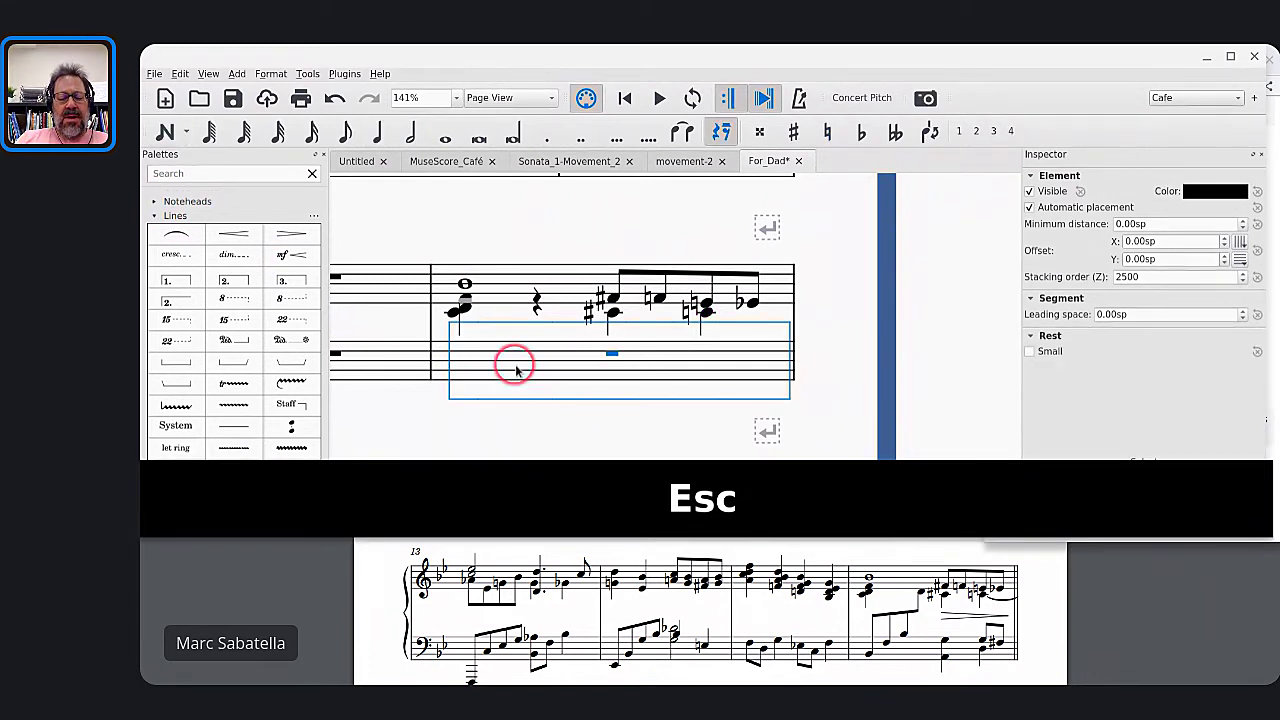
key("n")
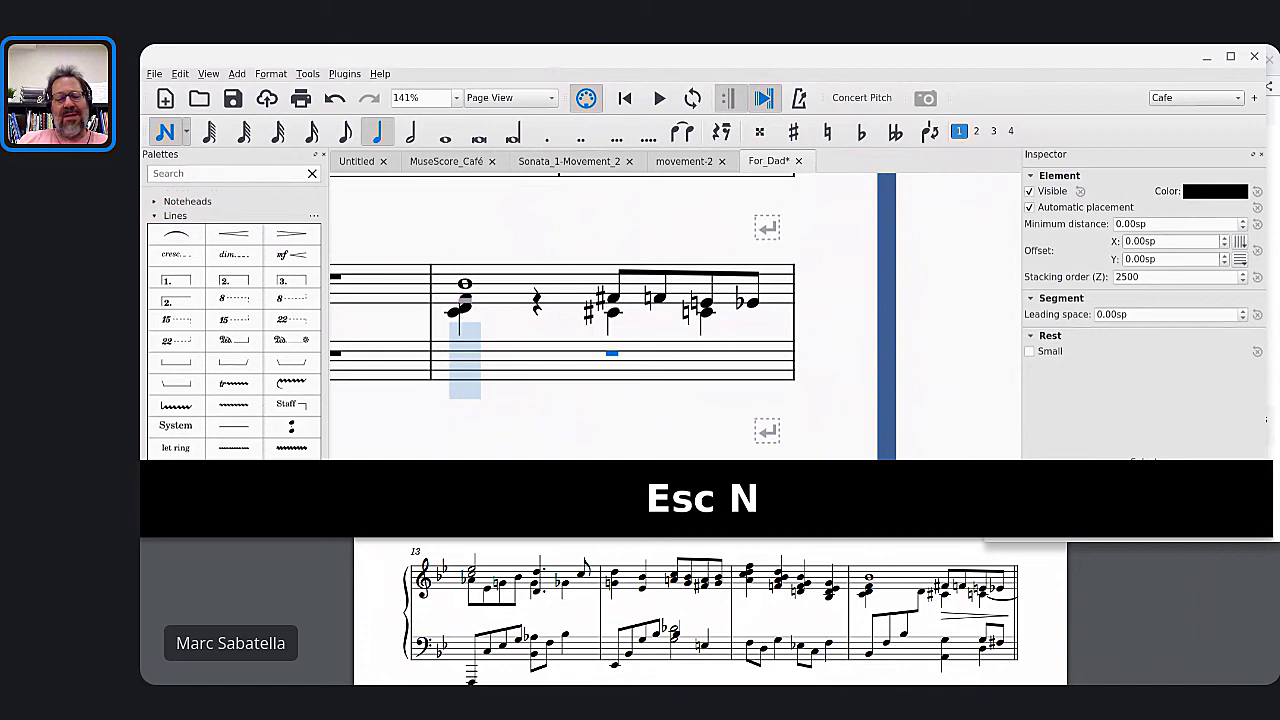
key("alt+Up")
key("ctrl+alt+4")
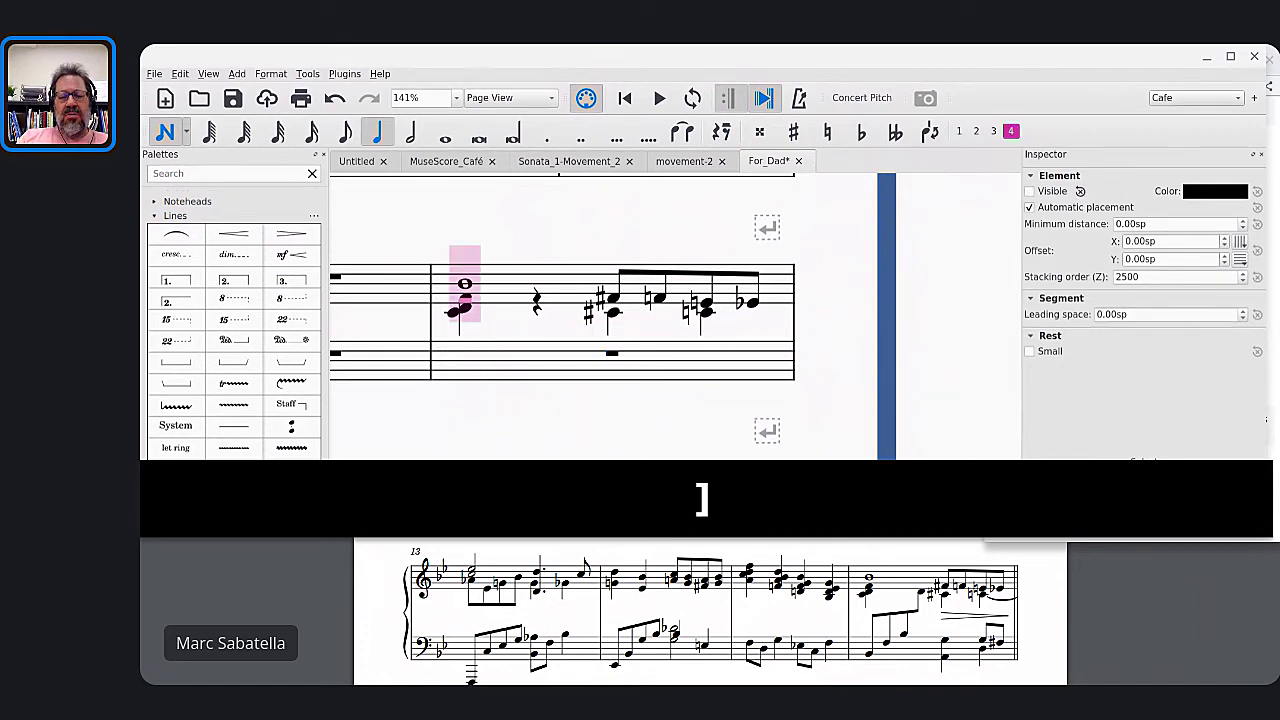
key("alt+Down")
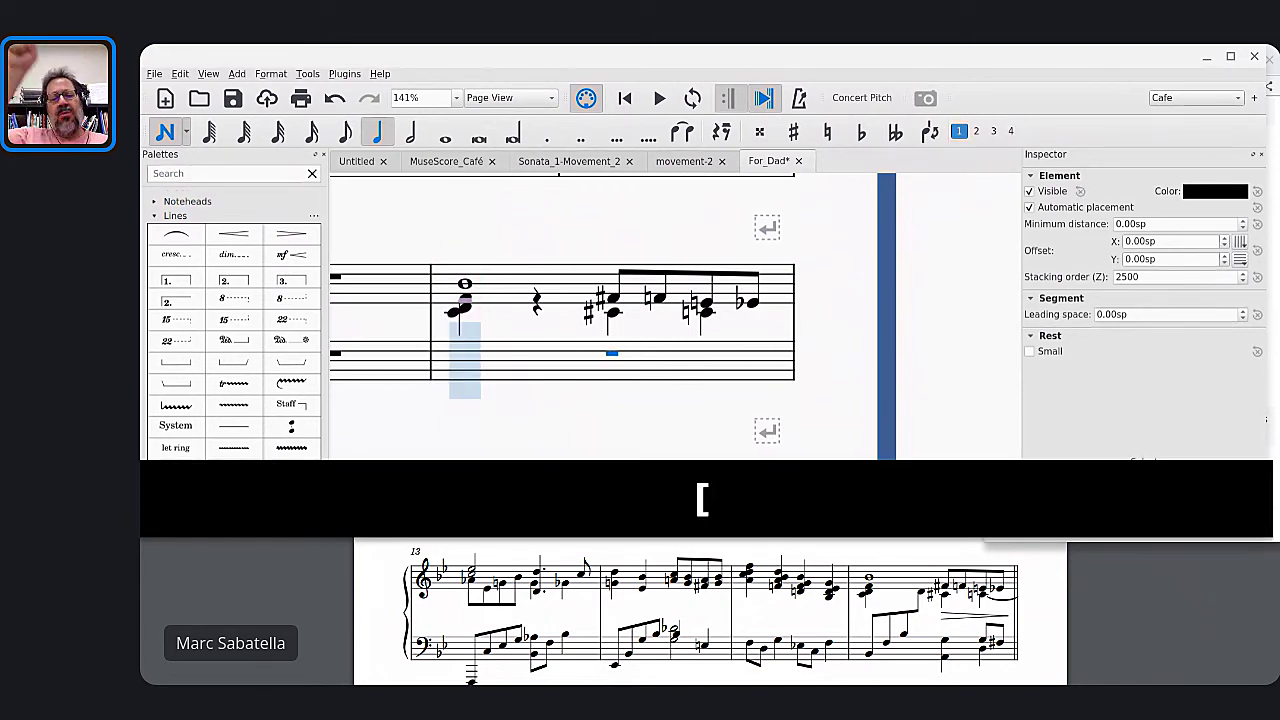
key("alt+Up")
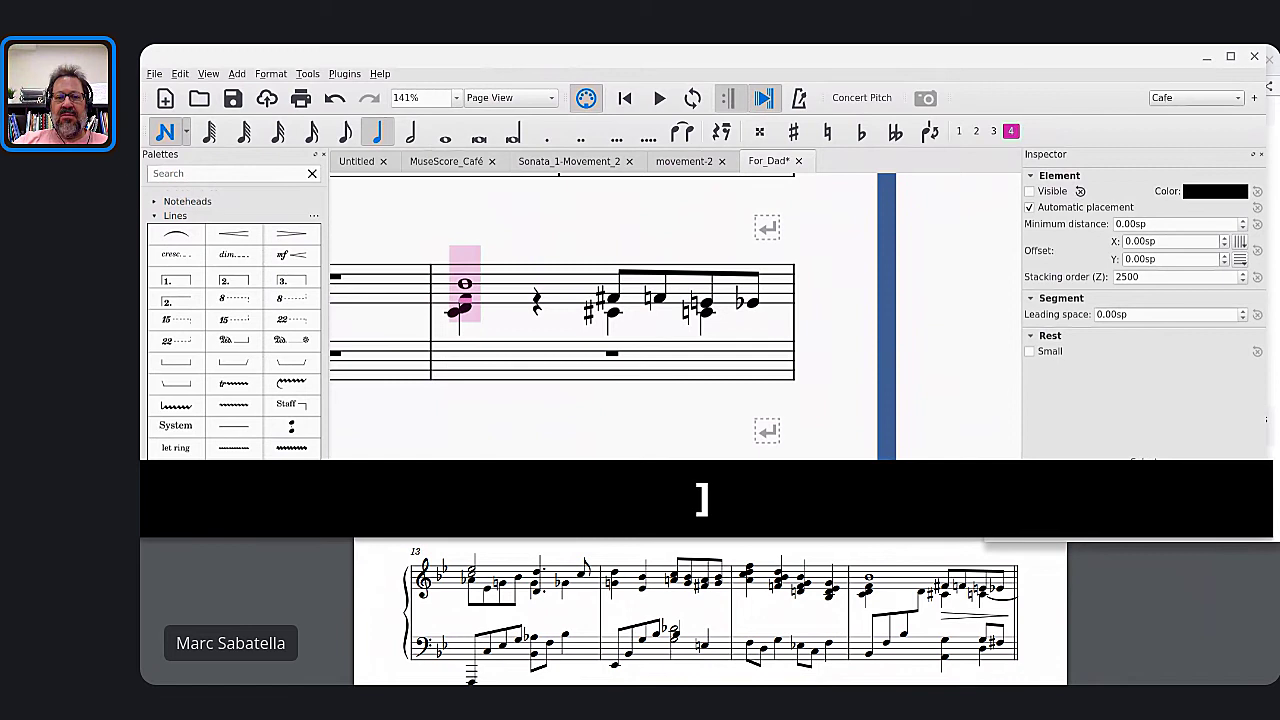
key("alt+Down")
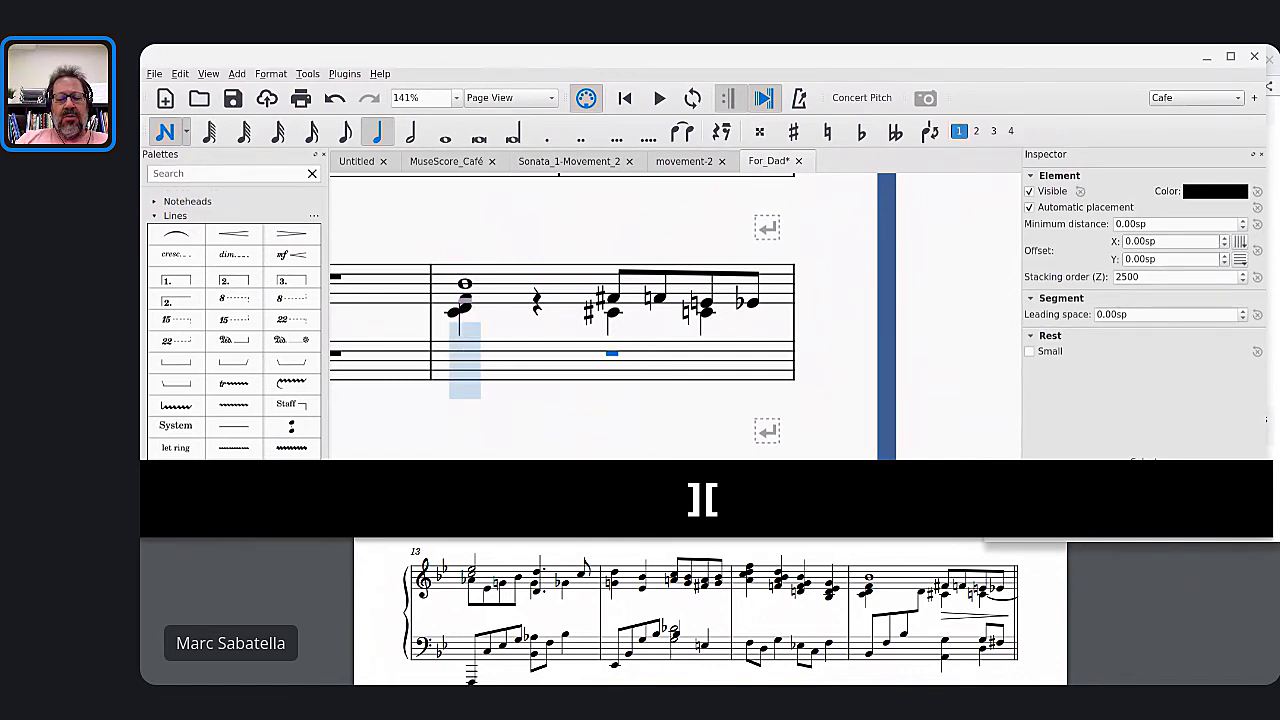
Enter eighth notes B-flat 2, F3, B-flat 3 and D4 in bass measure 16, and move the D4 onto the treble staff
key("4")
key("b")
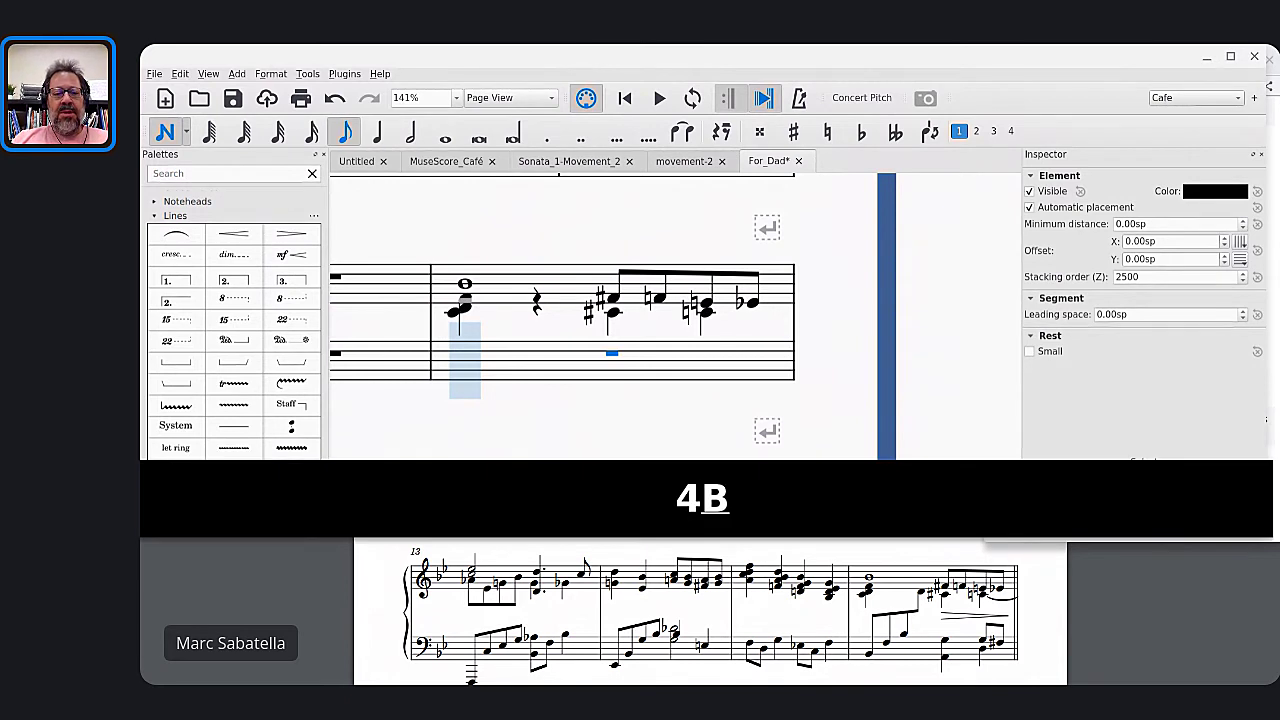
key("ctrl+Down")
key("f")
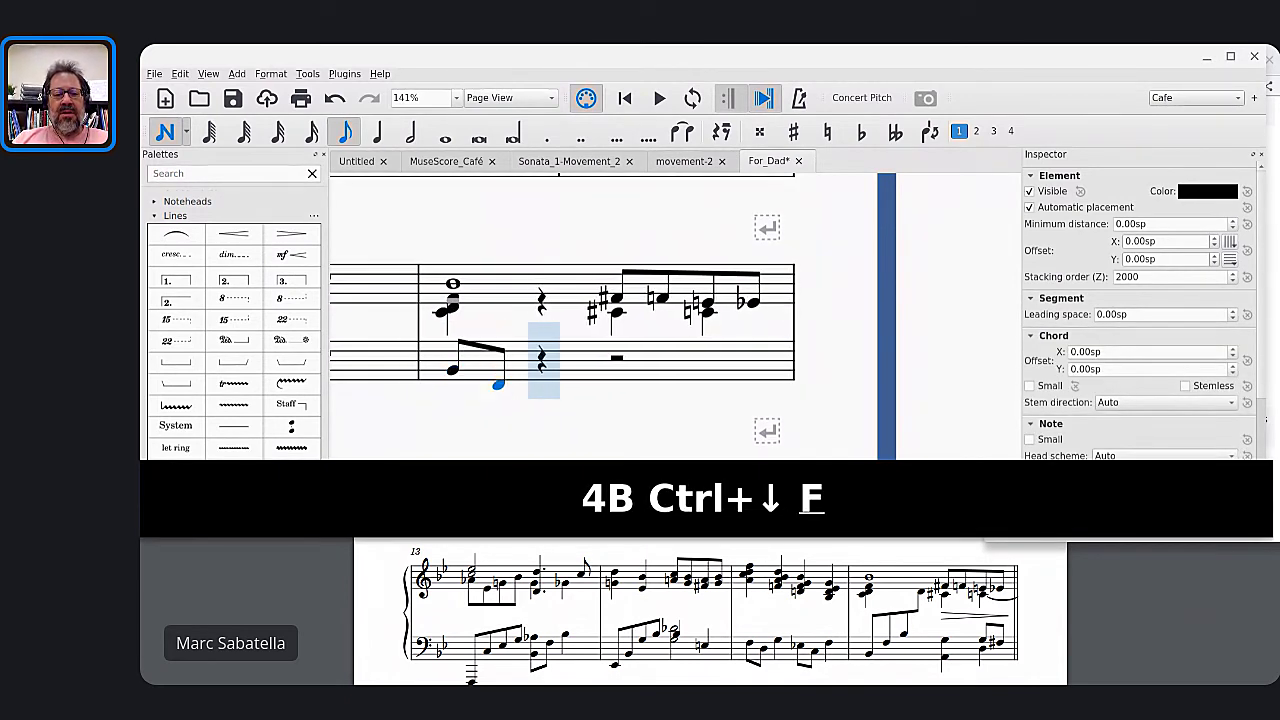
key("ctrl+Up")
key("b")
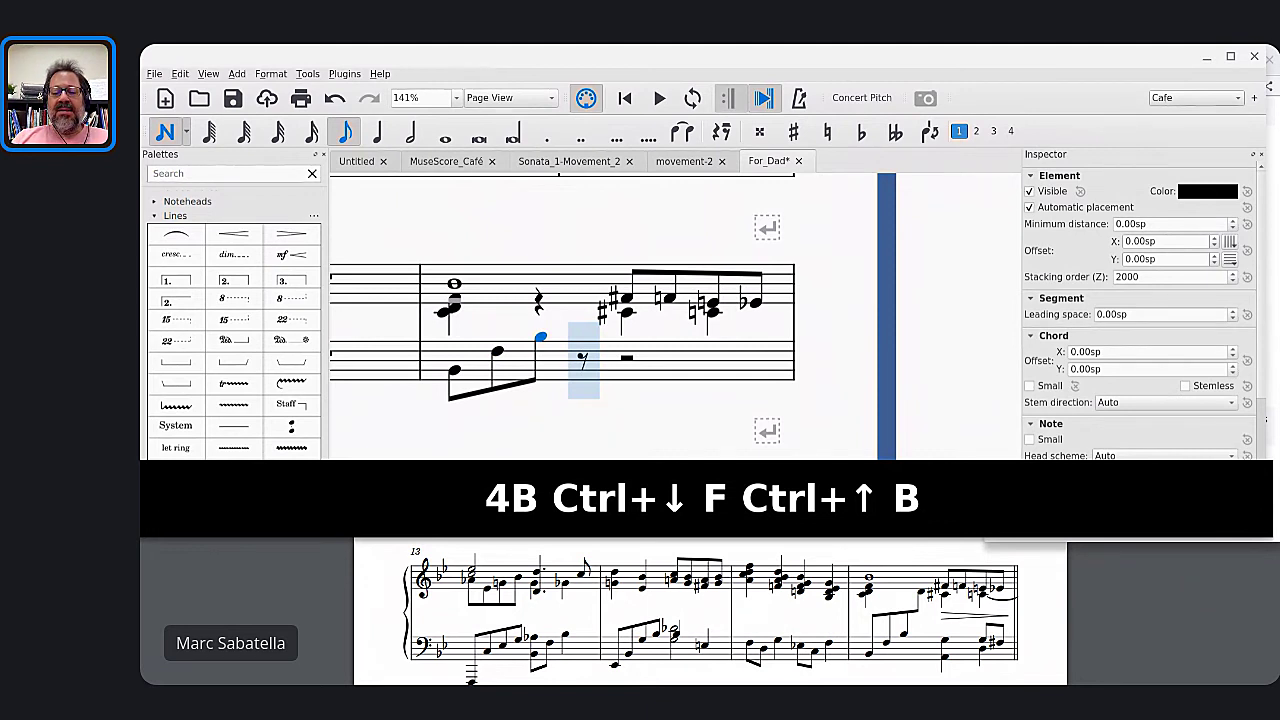
key("d")
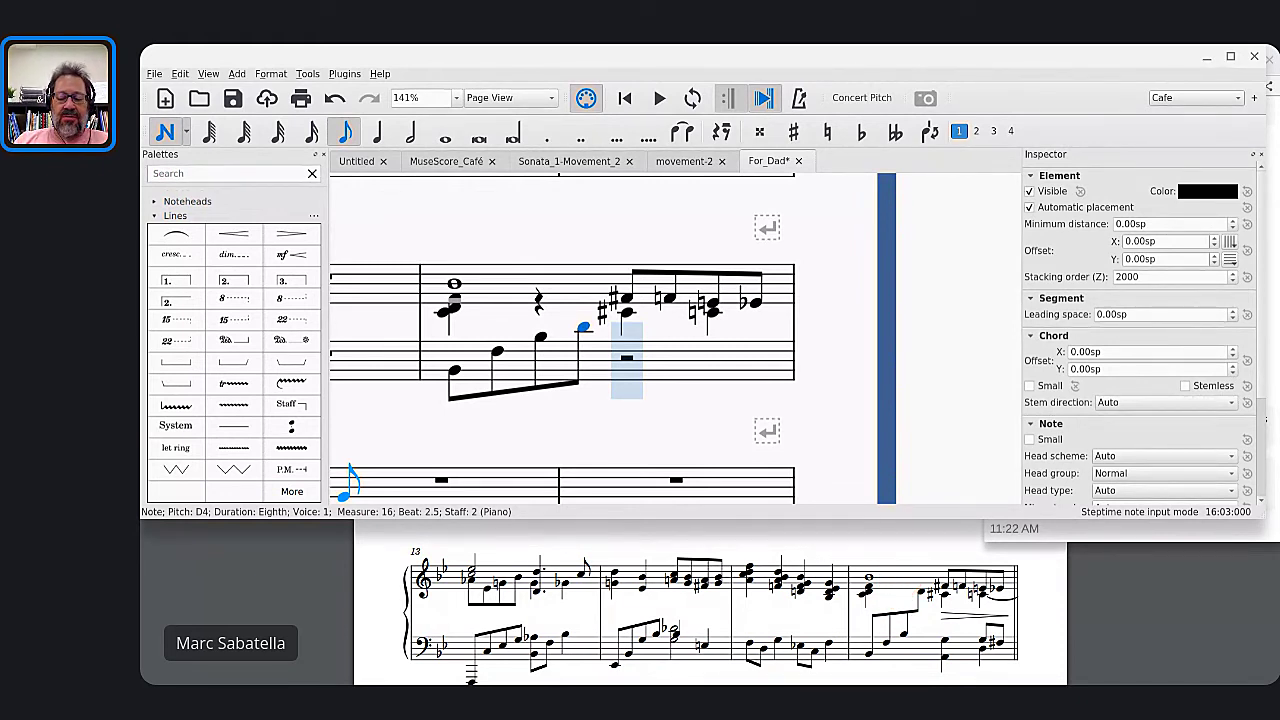
key("ctrl+shift+Up")
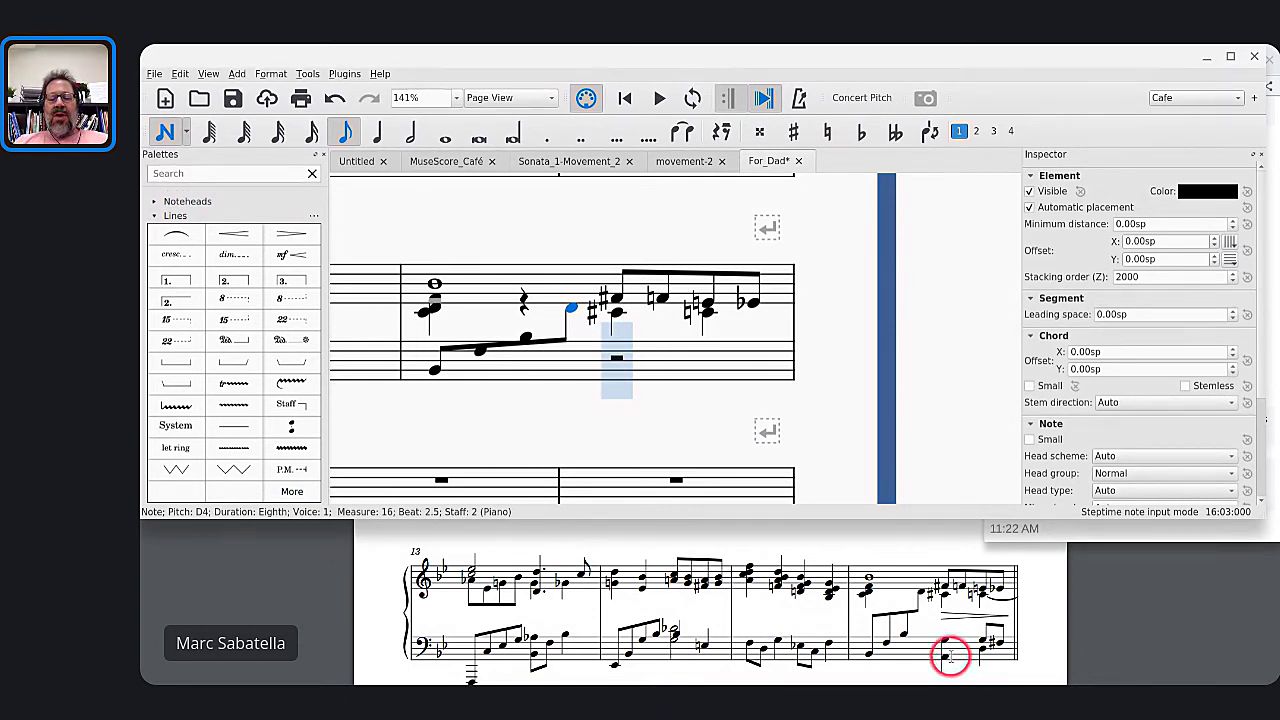
Enter a quarter-note chord of A2 and G3 on beat 3 of bass measure 16
key("5")
key("a")
key("ctrl+Down")
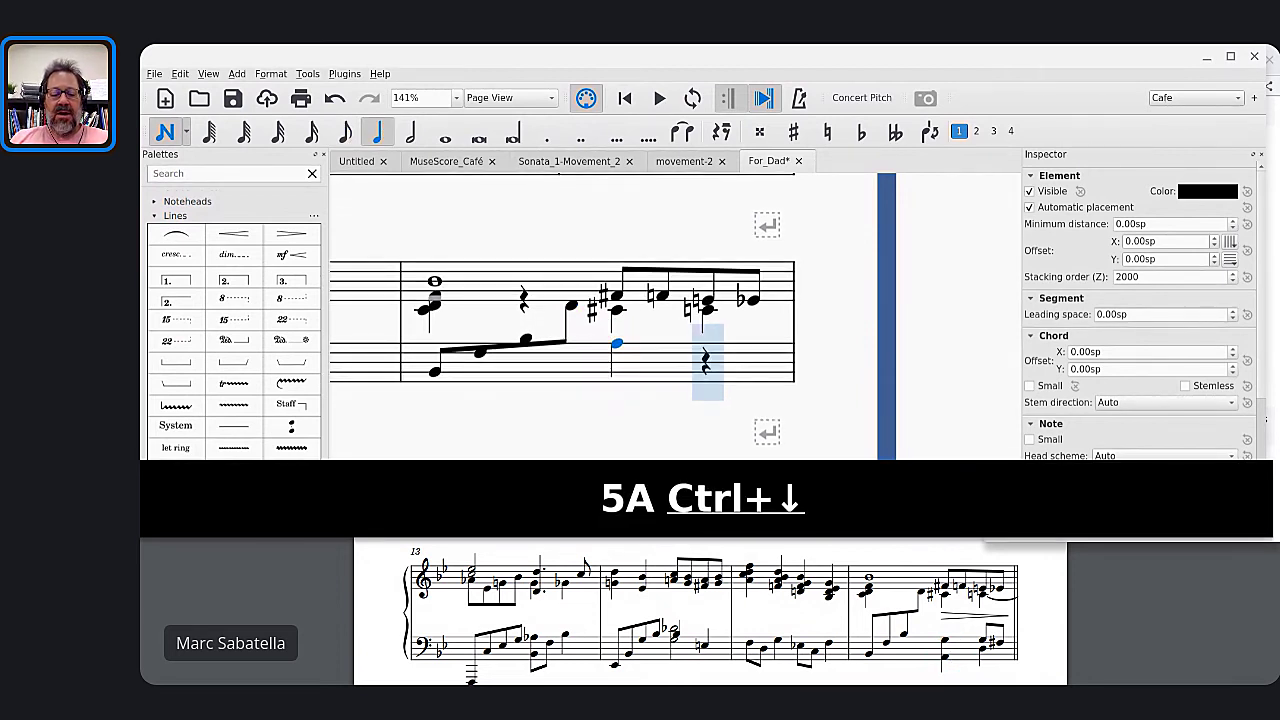
key("shift+g")
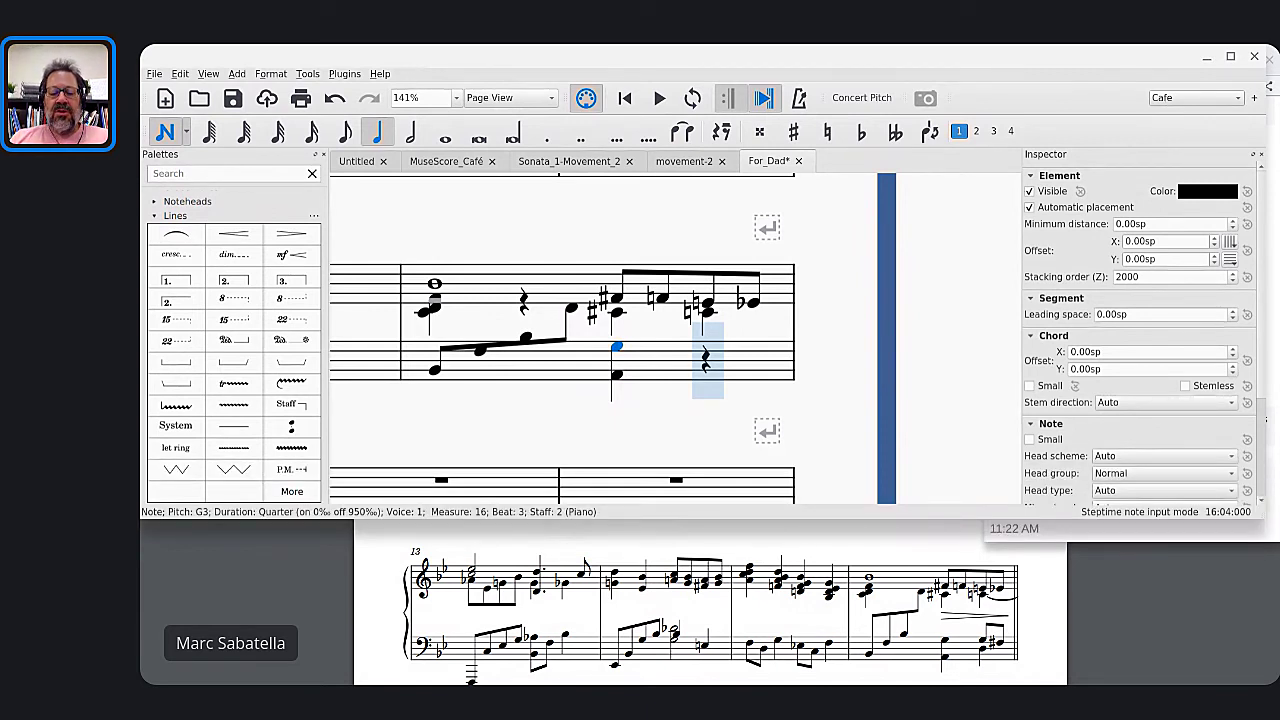
Enter eighth notes G3 and F-sharp 3 on beat 4 of bass measure 16, and leave note input
key("4")
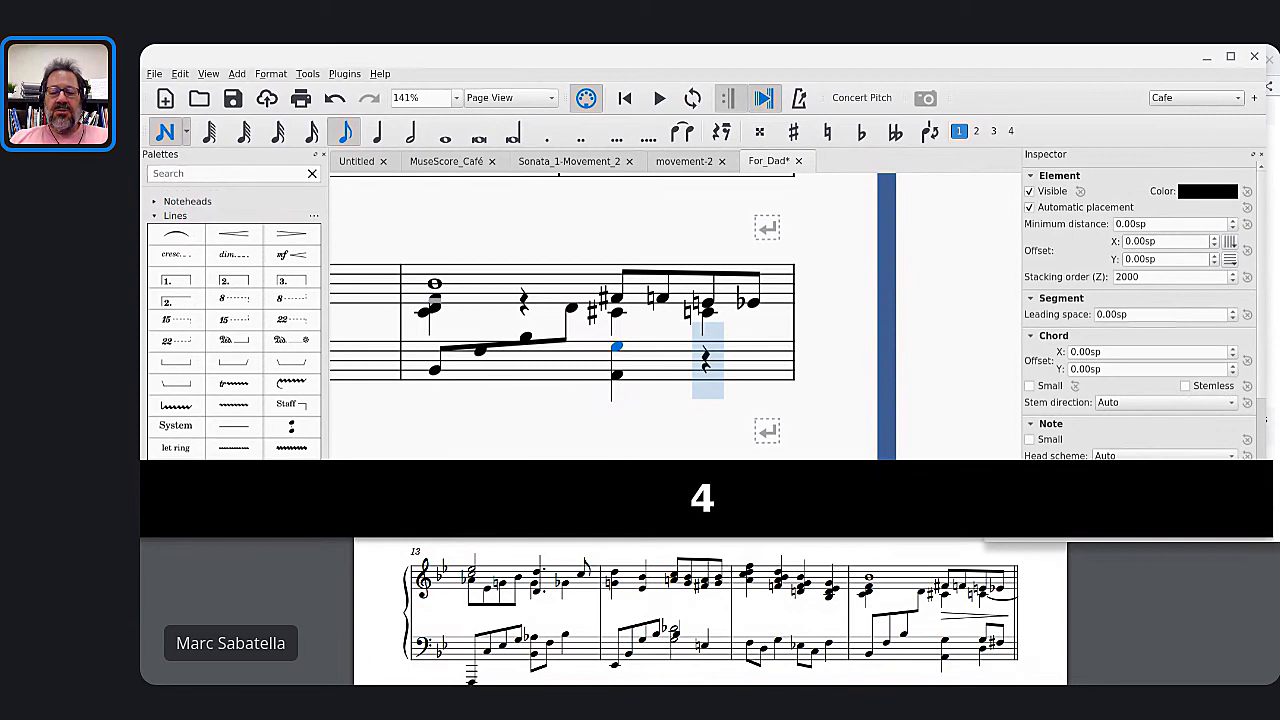
key("g")
key("ctrl+Up")
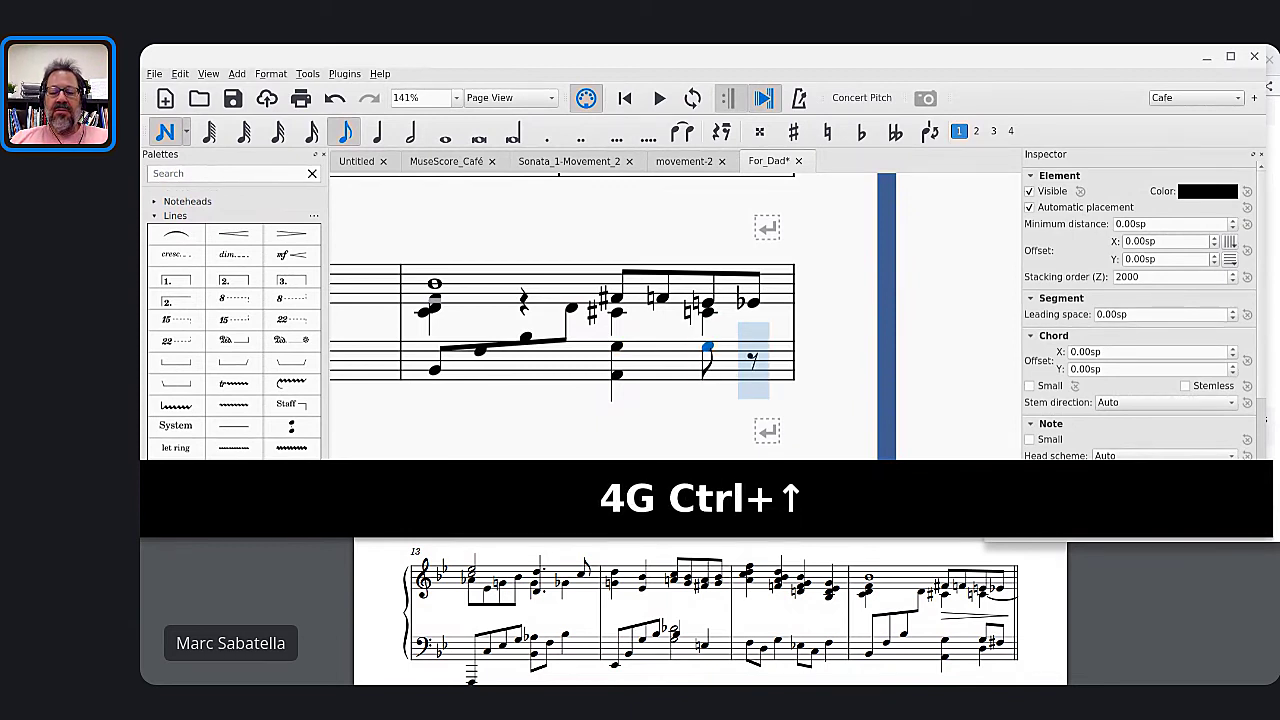
key("f")
key("Up")
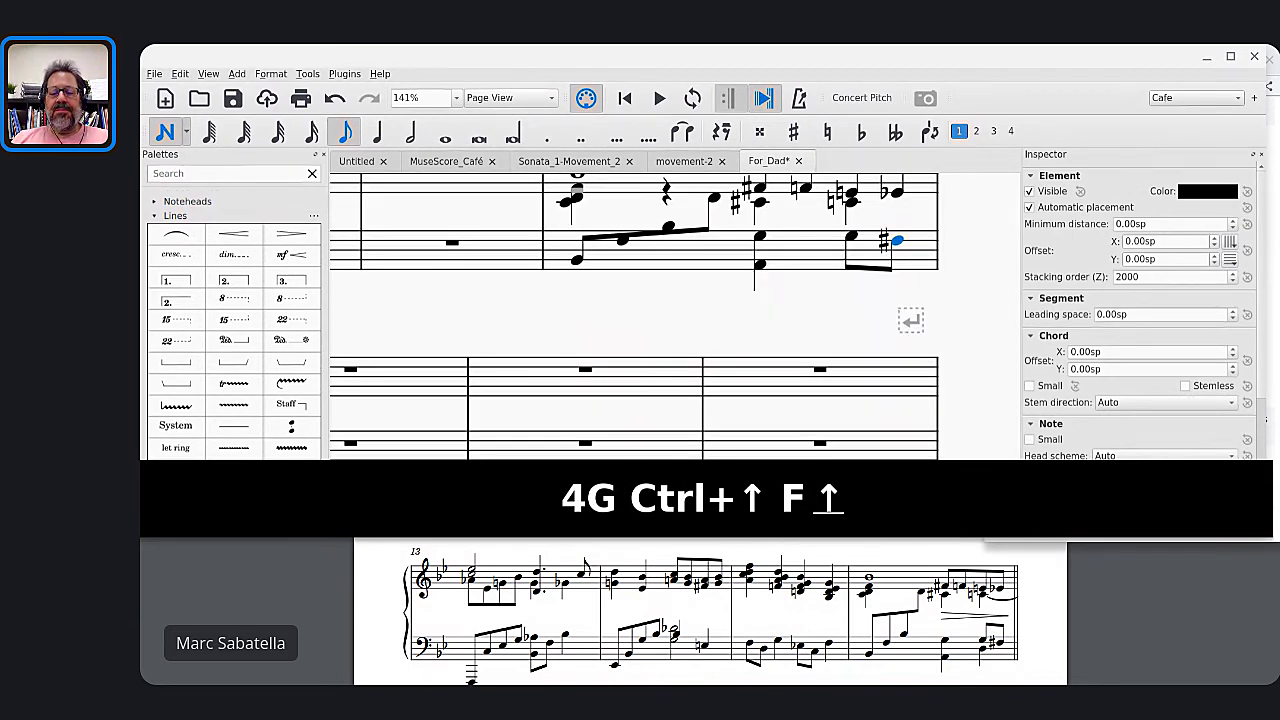
key("Escape")
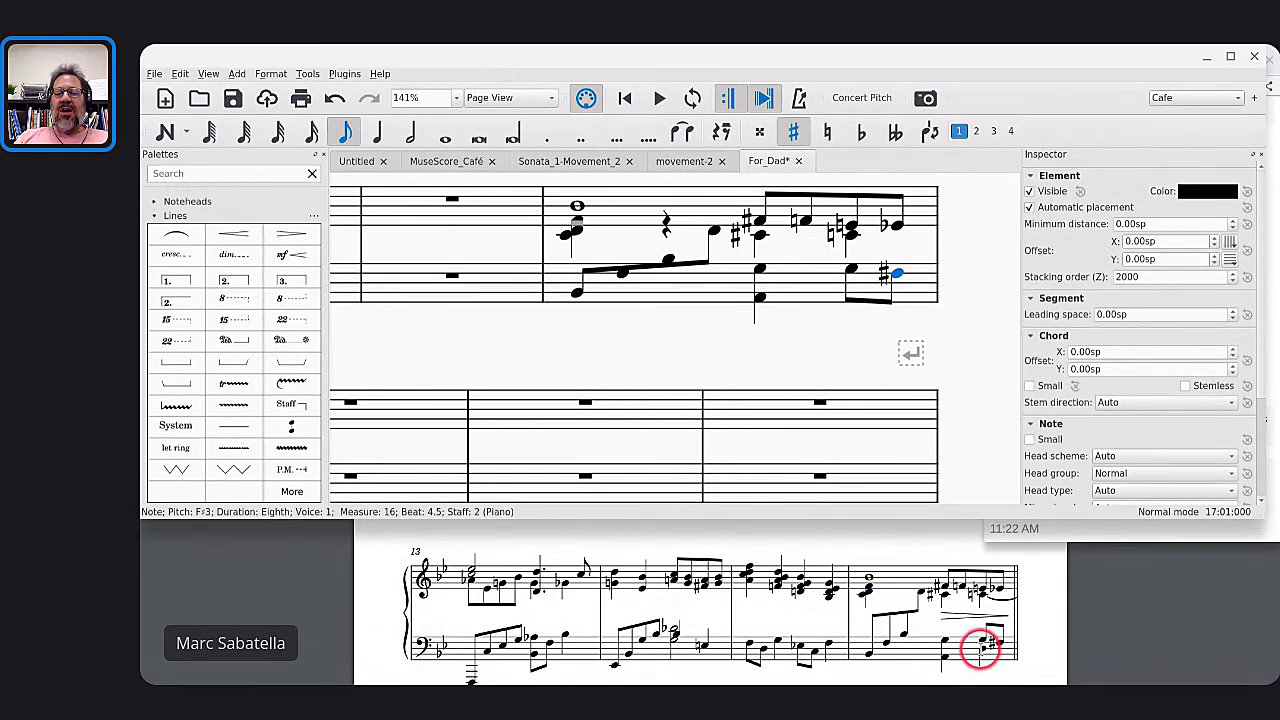
Enter a voice 2 half rest at the start of bass measure 16 and make it invisible
left_click(790, 287)
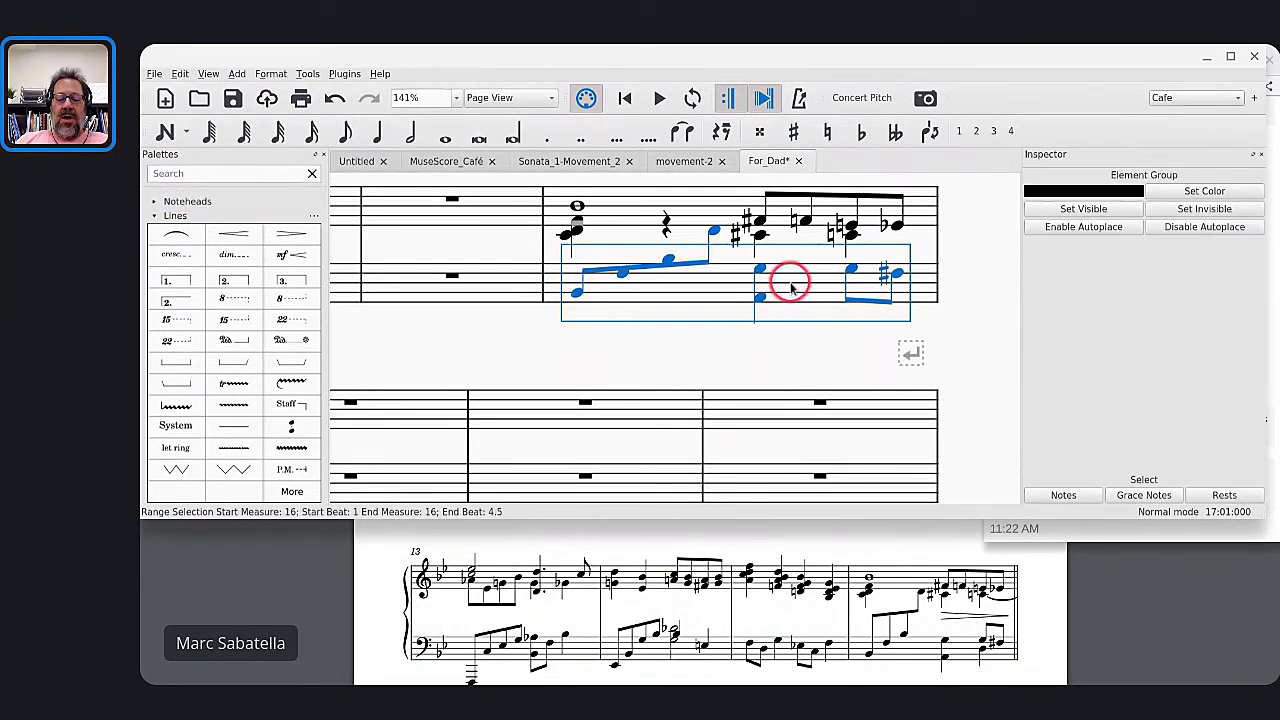
key("n")
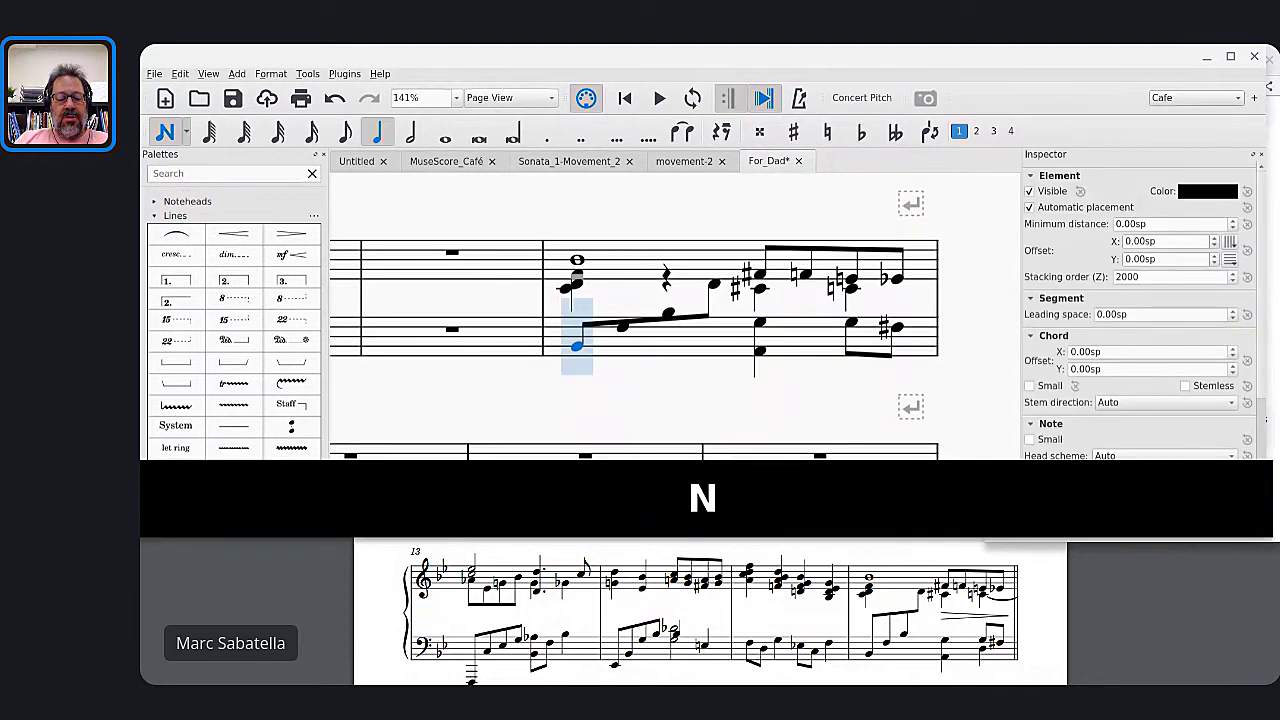
key("ctrl+alt+2")
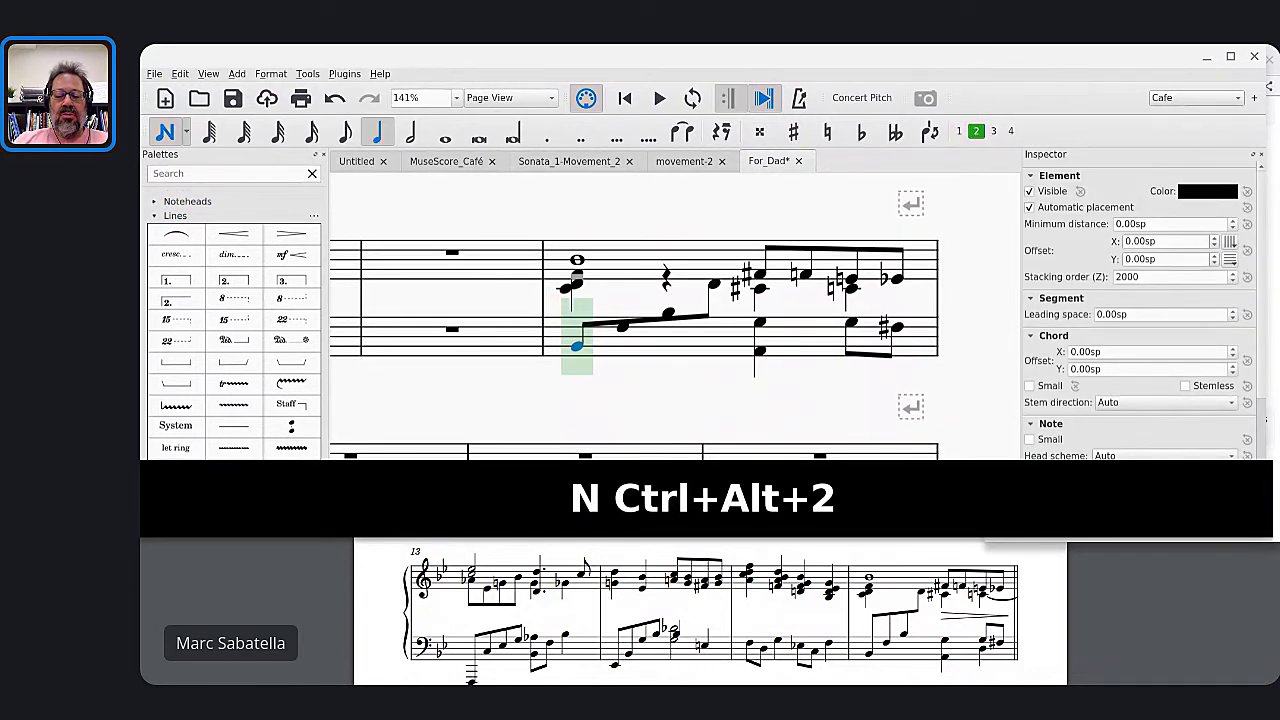
key("6")
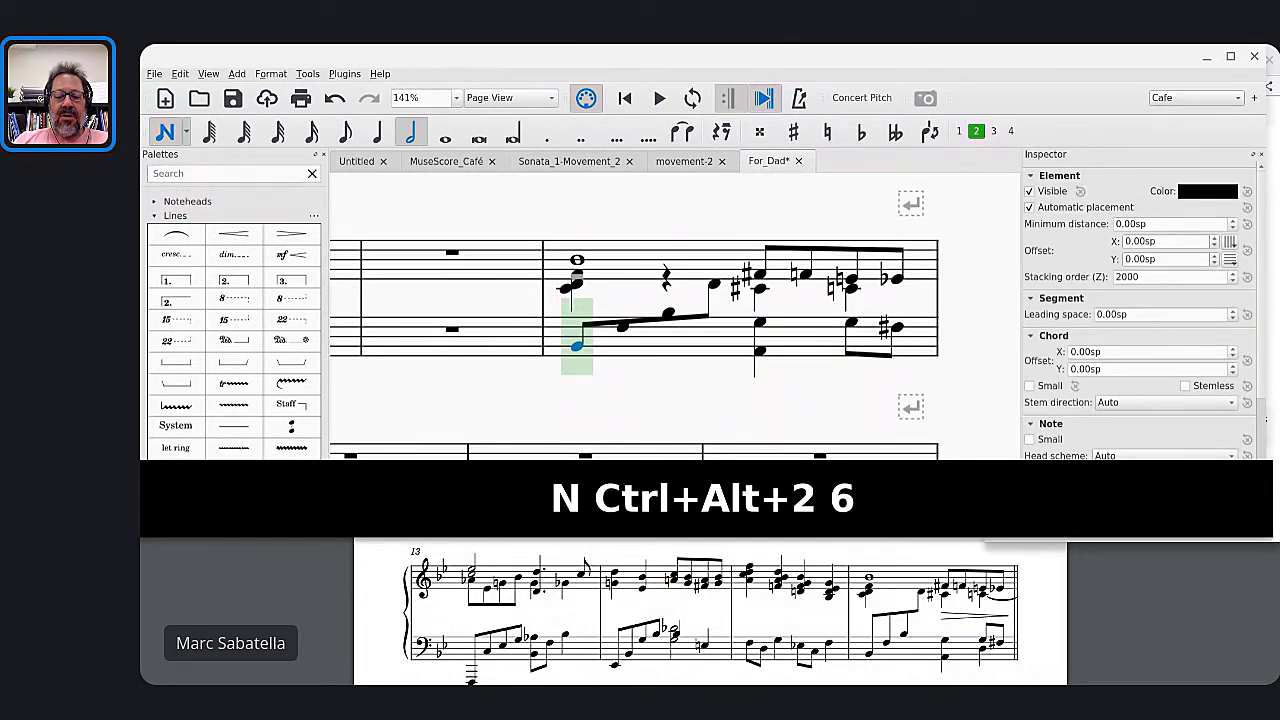
key("0")
key("v")
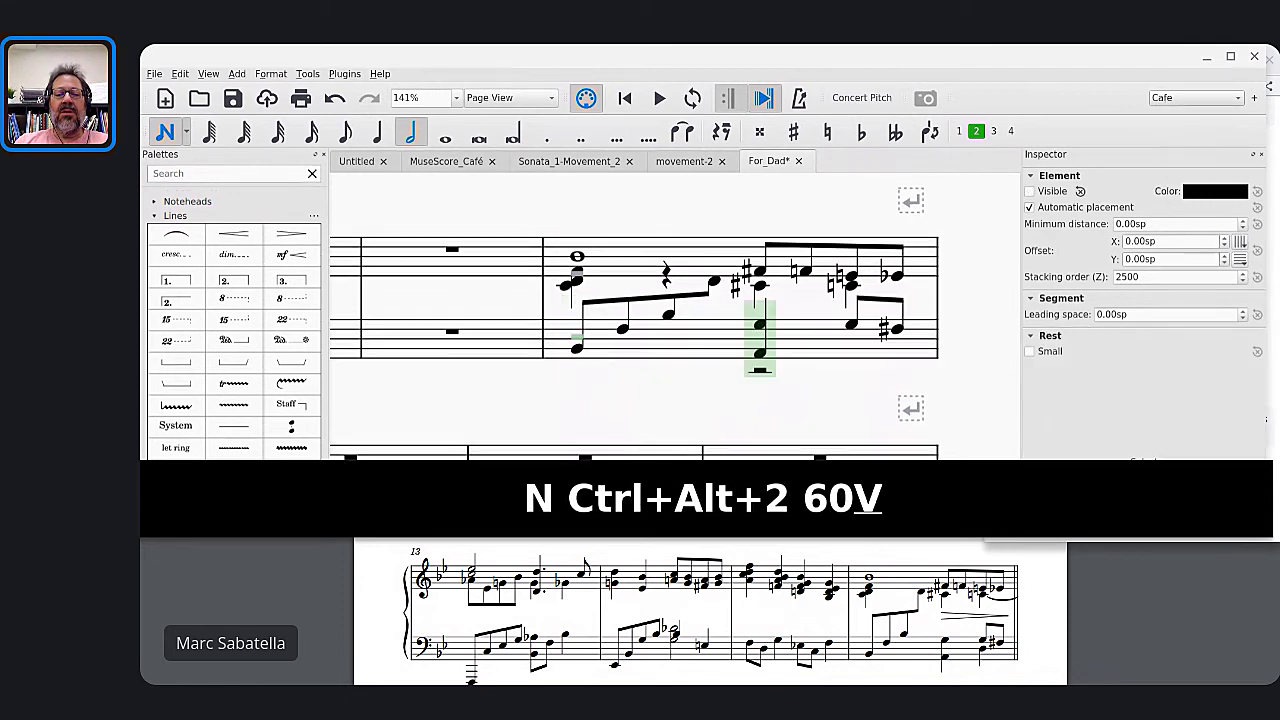
Add an invisible voice 2 quarter rest on beat 3 of bass measure 16 and a quarter note D3 on beat 4
key("5")
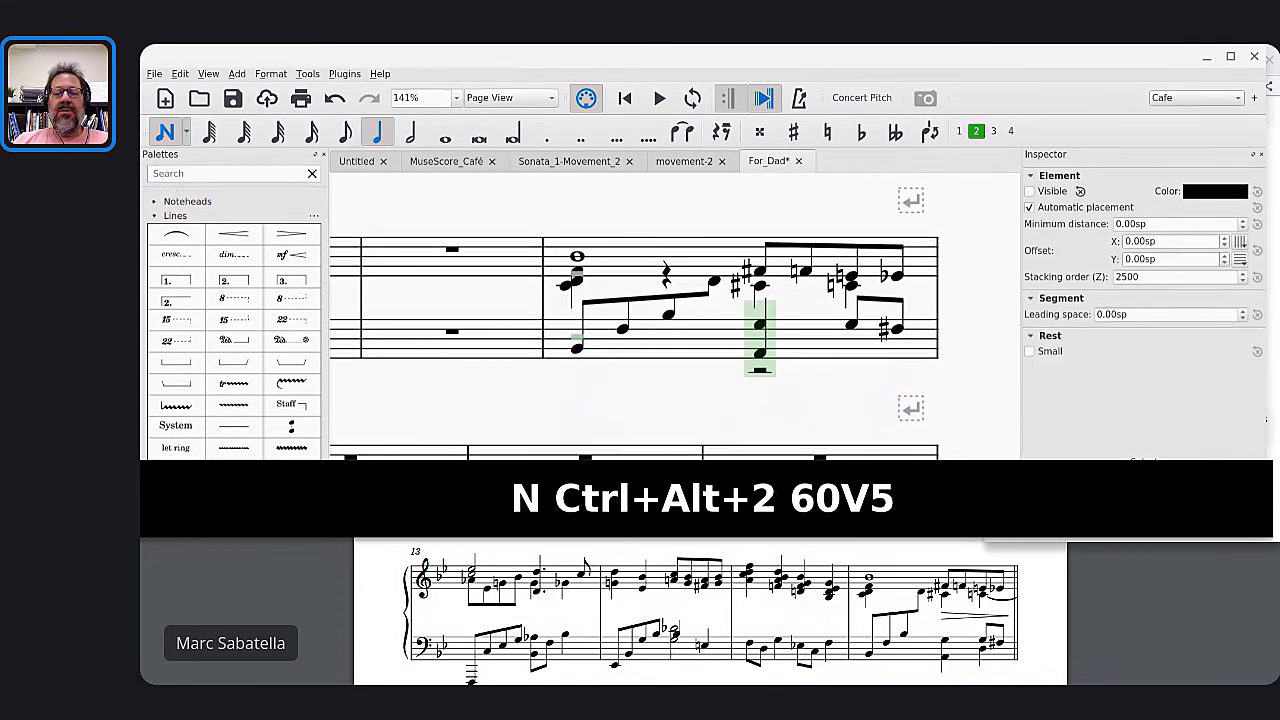
key("0")
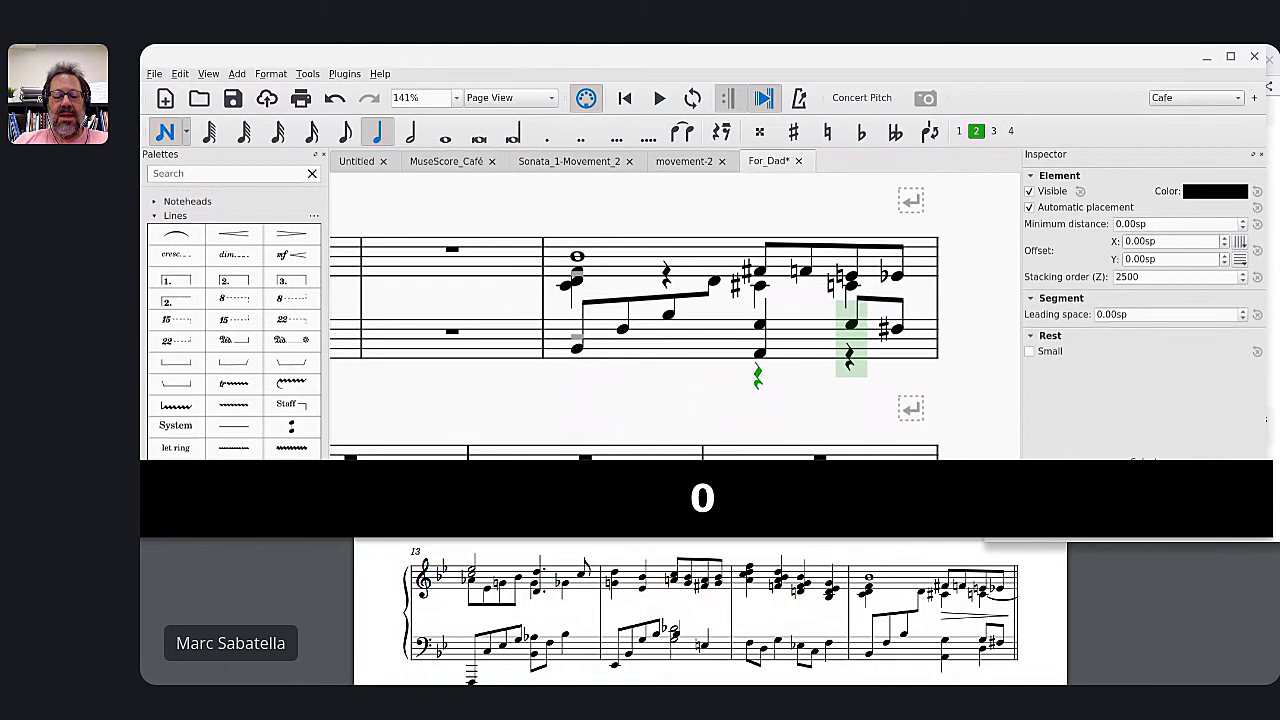
key("v")
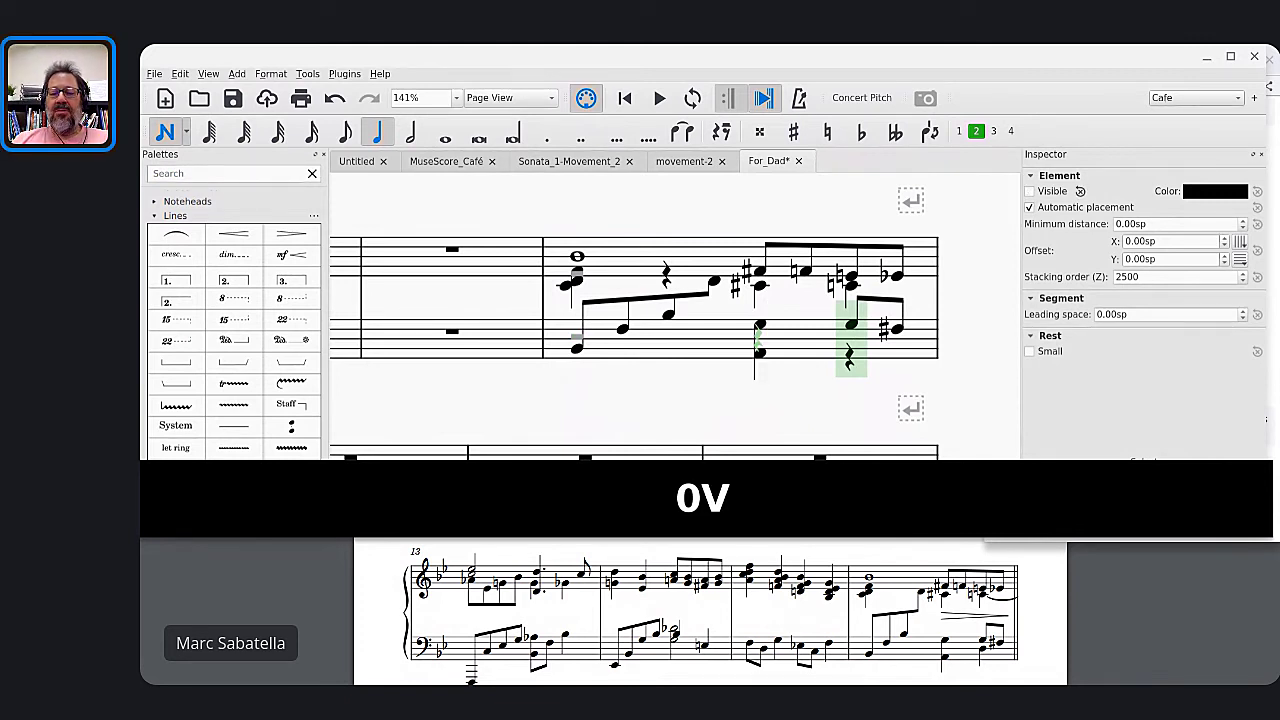
key("d")
key("Escape")
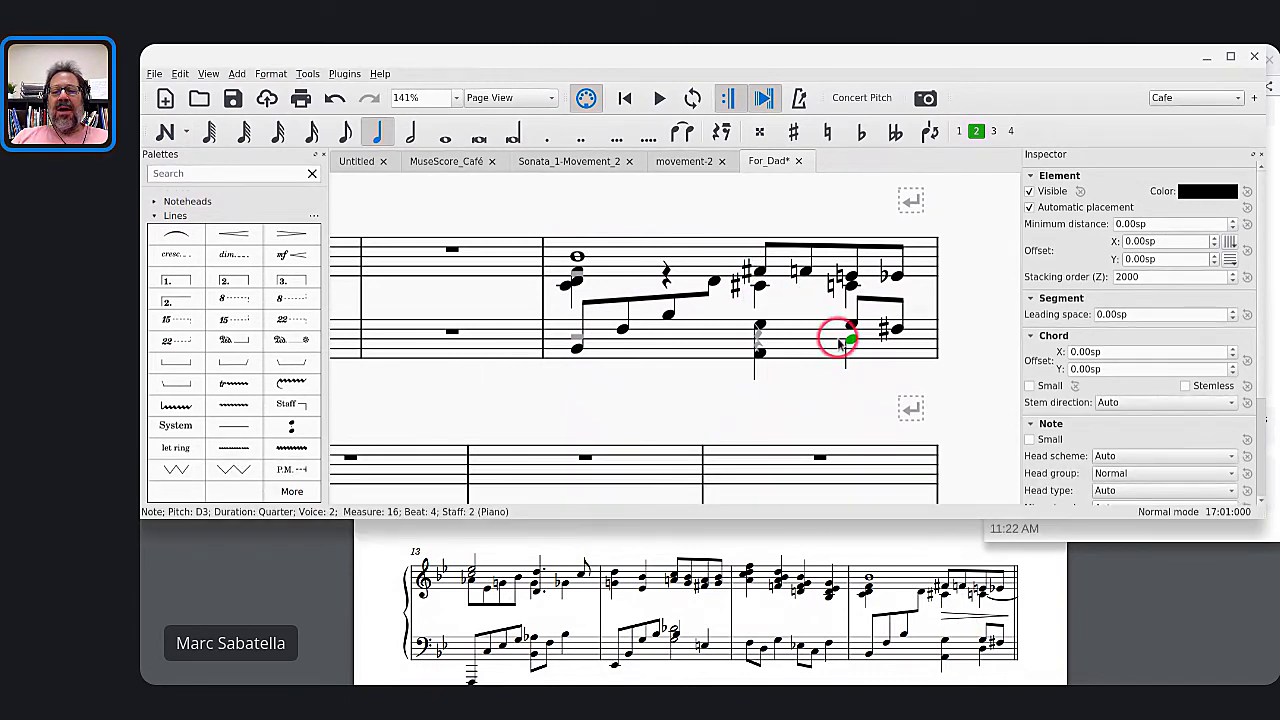
Add a decrescendo hairpin under the four treble eighth notes on beats 3 and 4 of measure 16
left_click(758, 271)
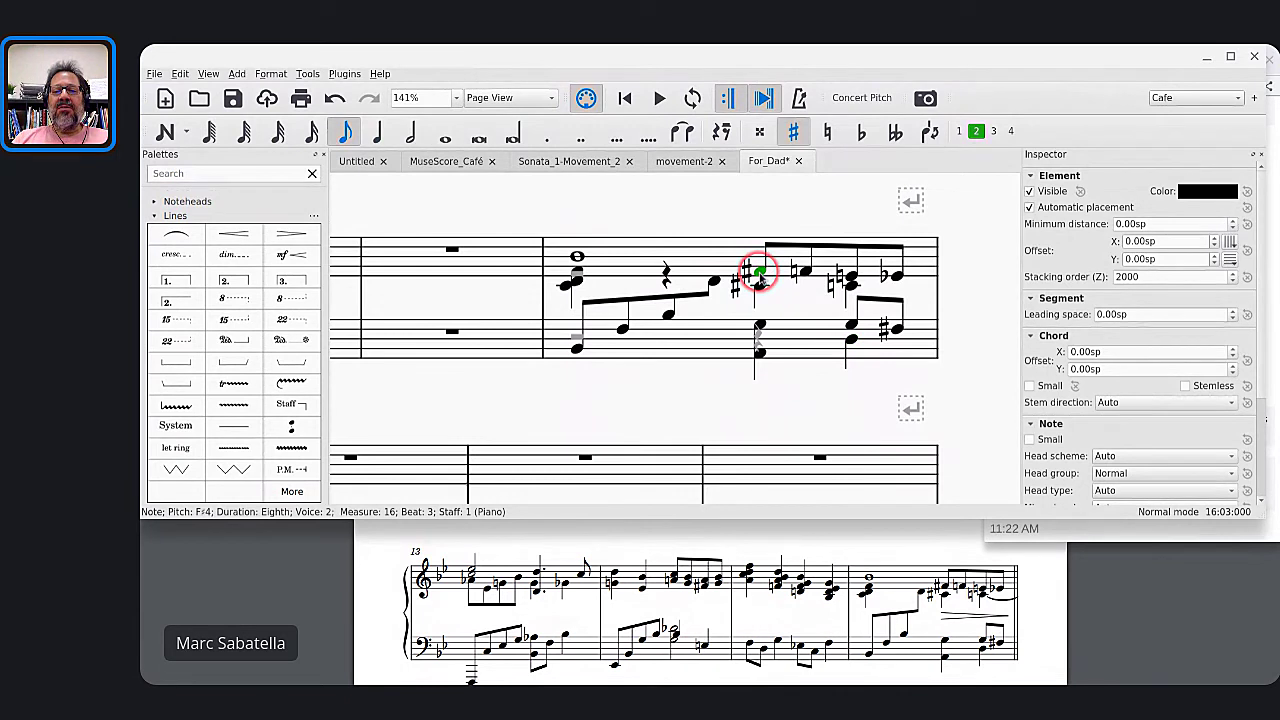
key("shift+Right")
key("shift+Right")
key("shift+Right")
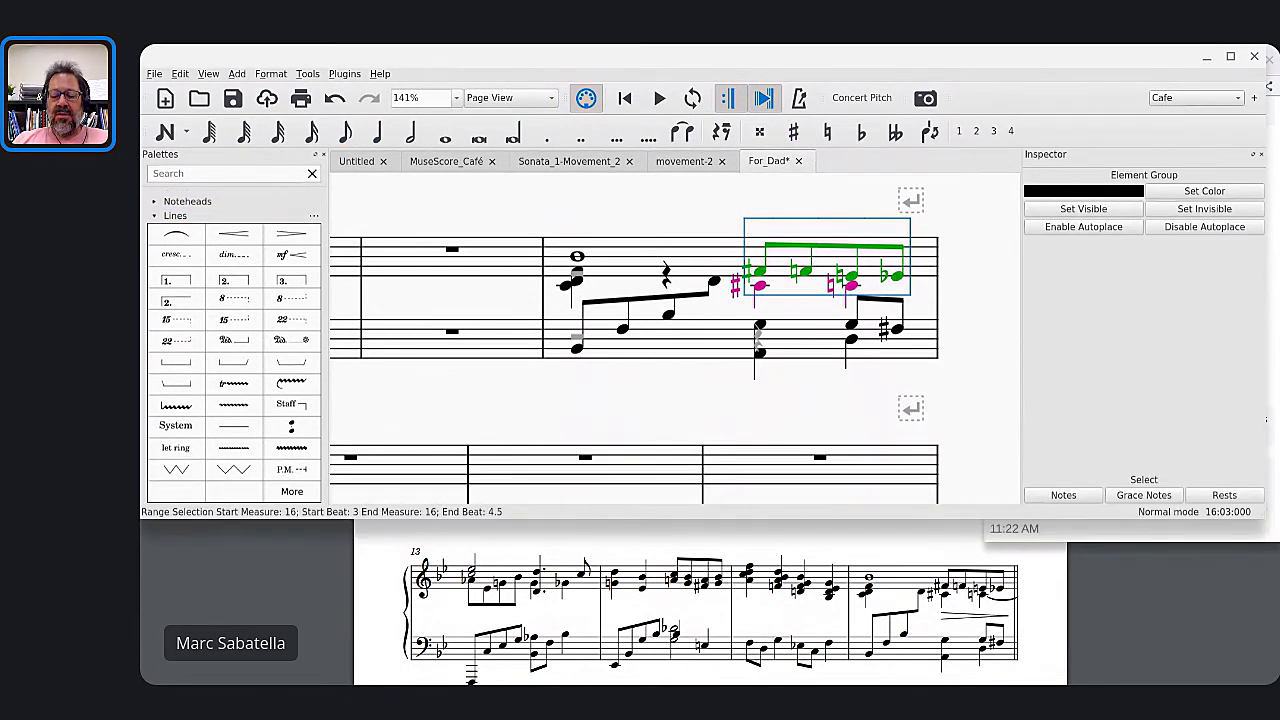
key("shift+period")
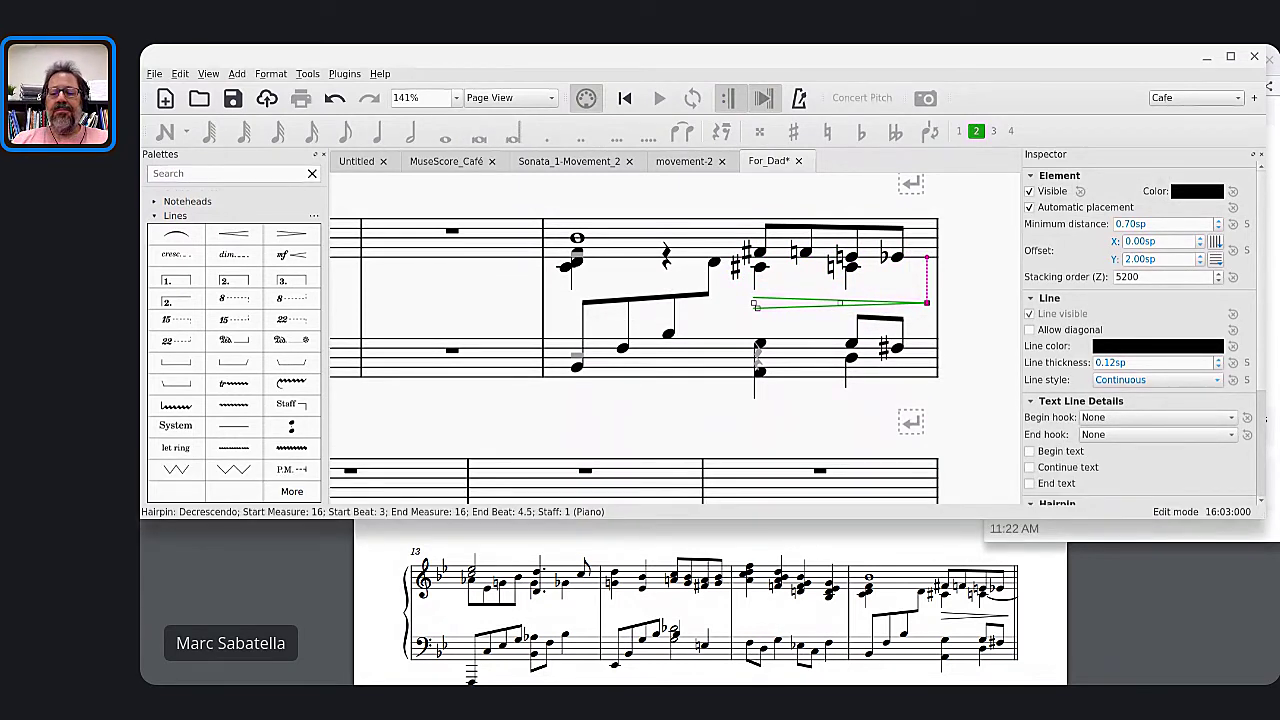
key("Escape")
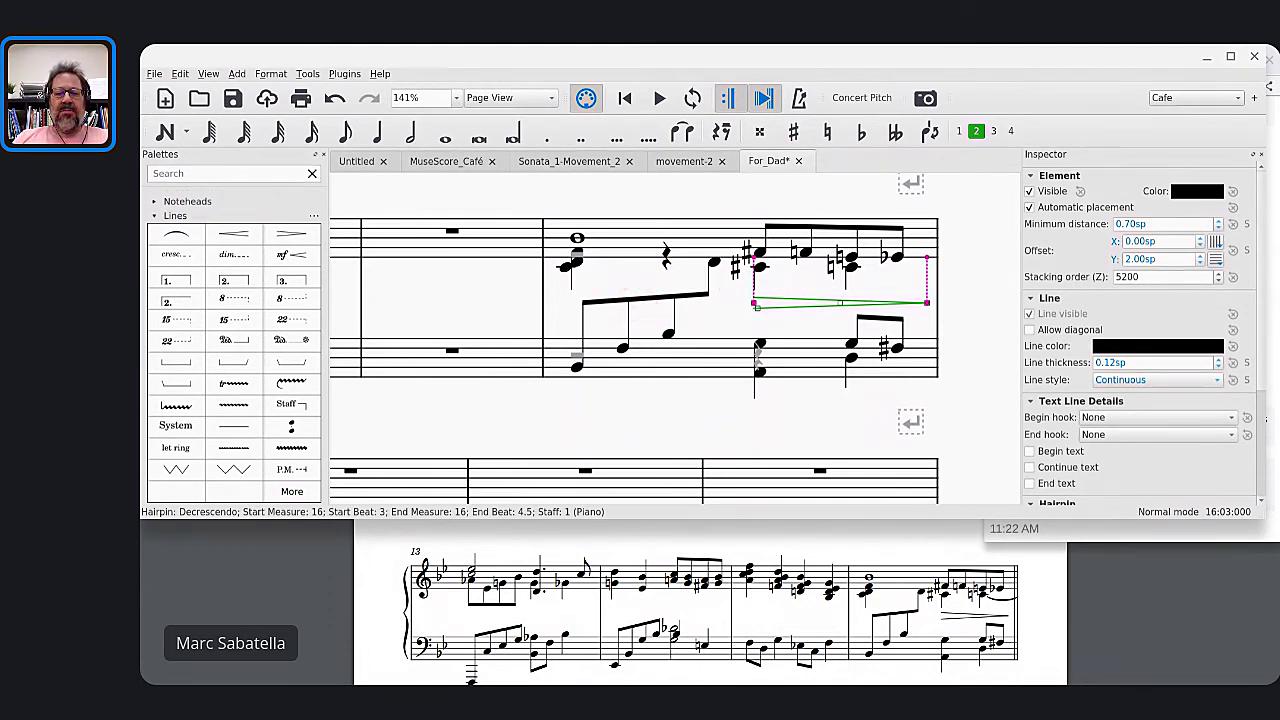
Hide the voice 2 quarter rest on beat 2 of treble measure 16
left_click(666, 262)
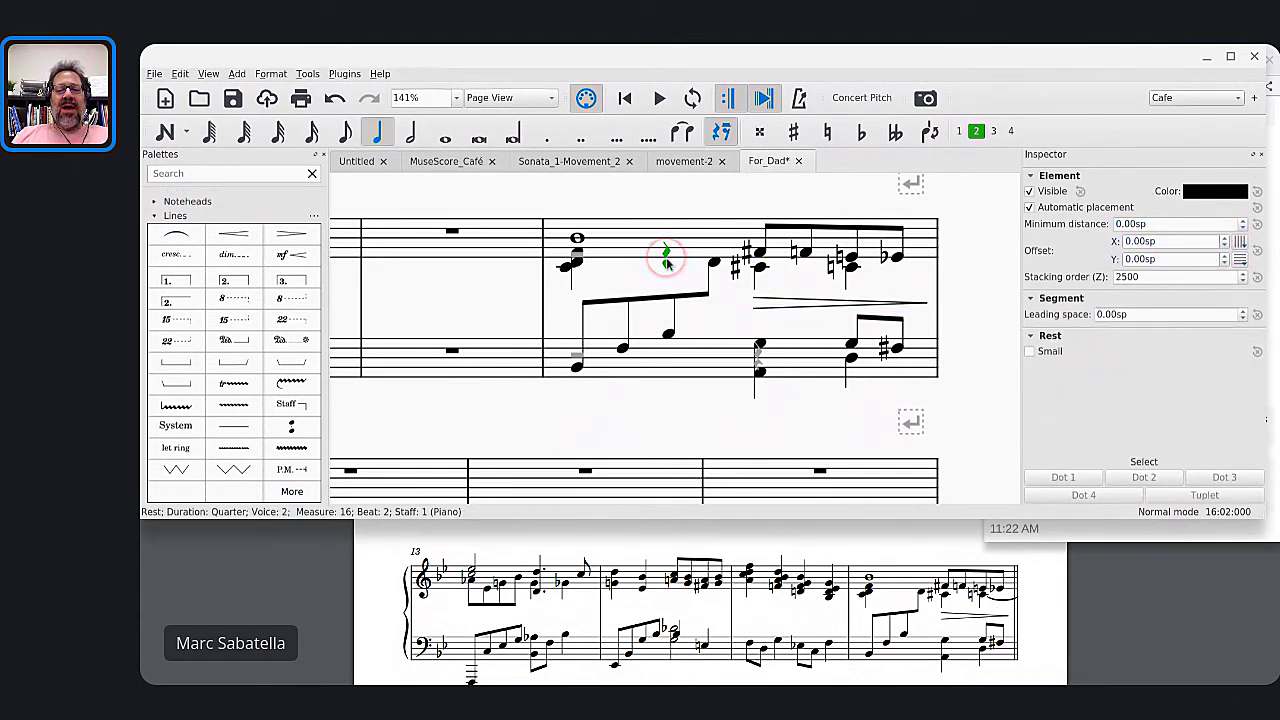
key("v")
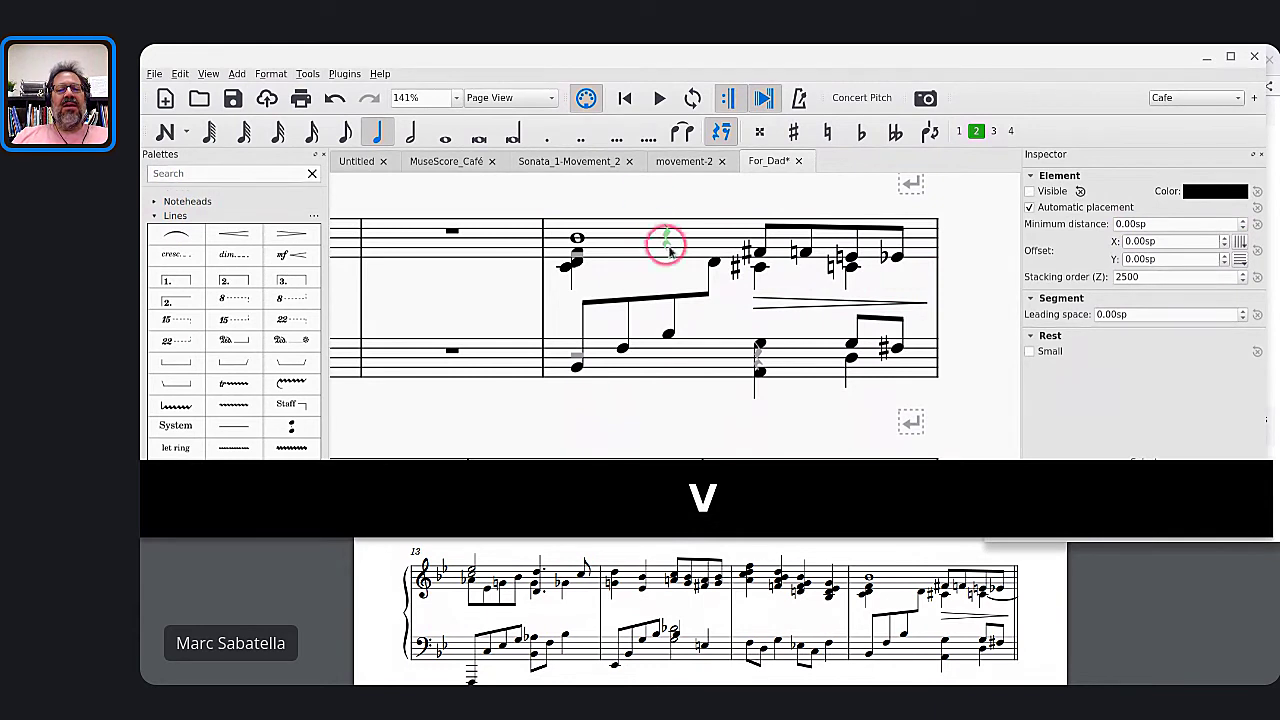
left_click(577, 266)
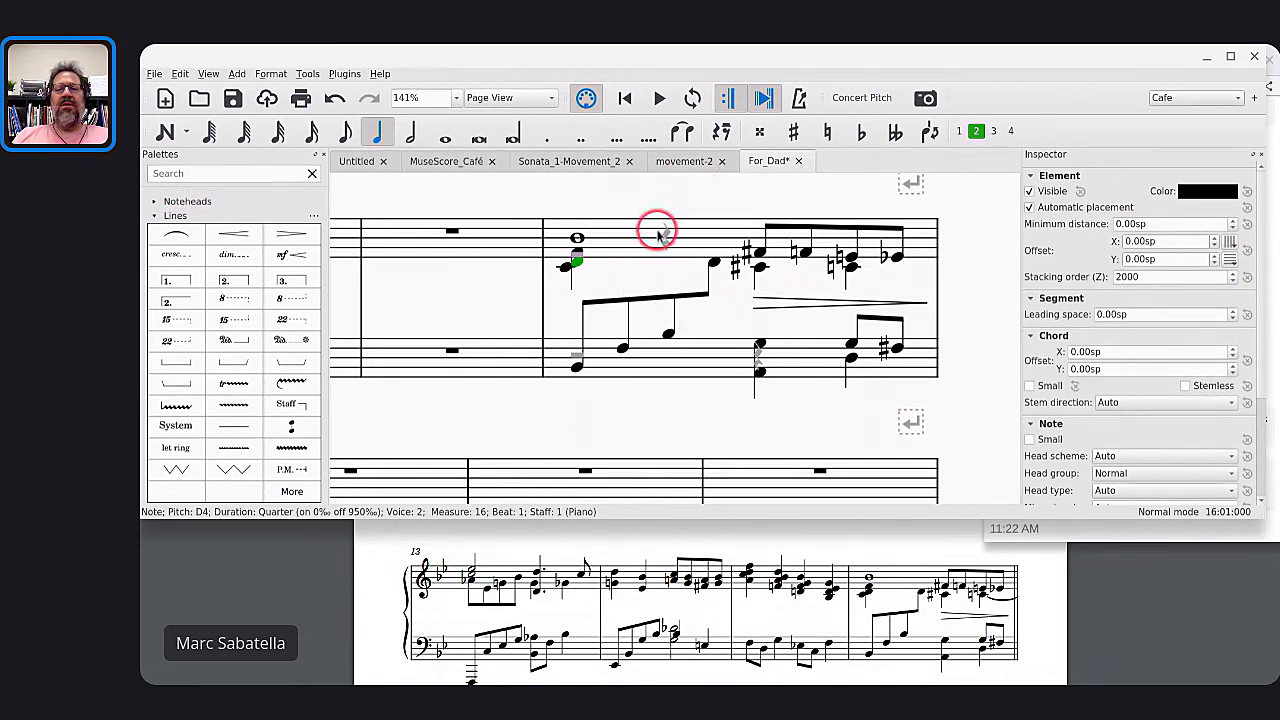
Move the bass eighth note B-flat 3 on beat 2 of measure 16 onto the treble staff, and save the score
left_click(668, 334)
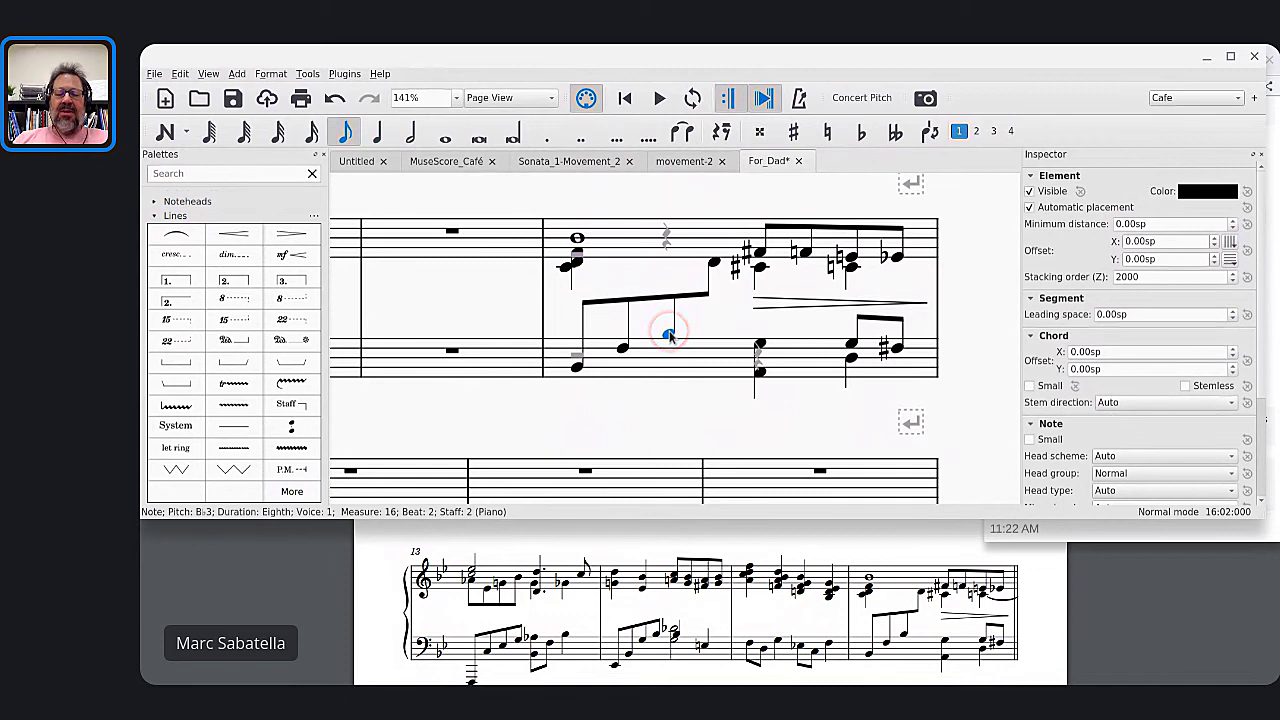
key("ctrl+shift+Up")
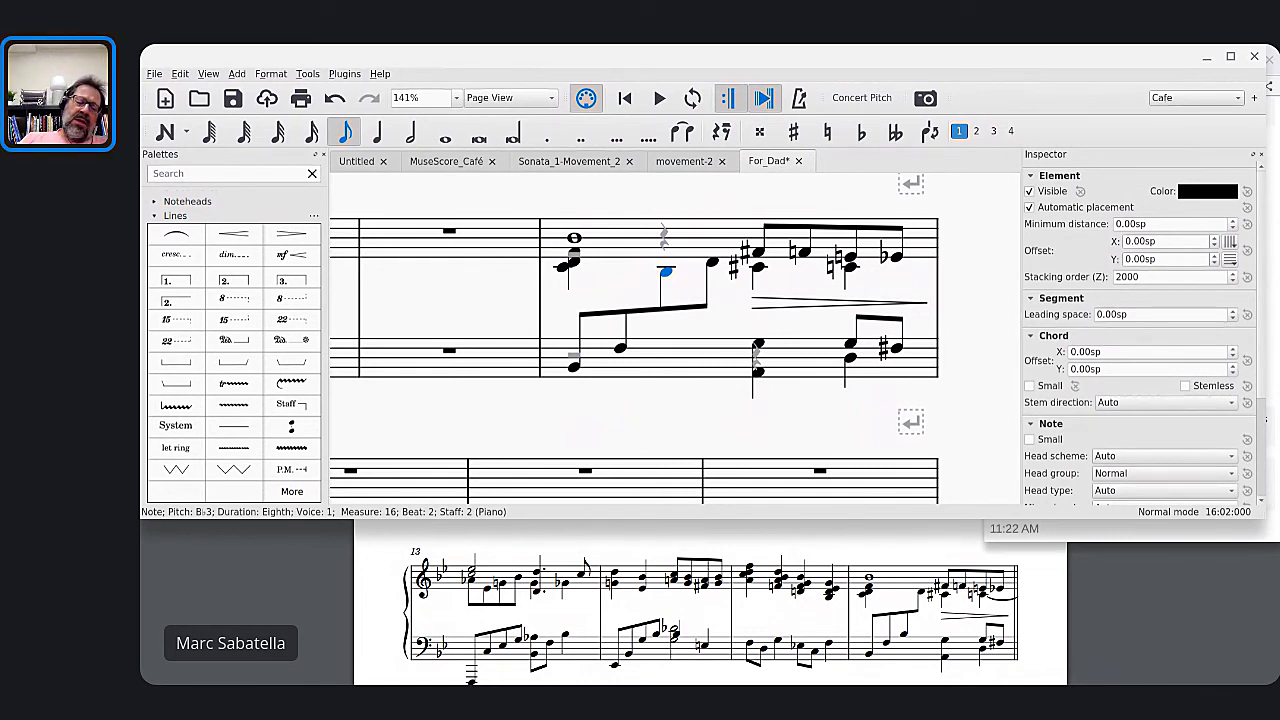
key("ctrl+s")
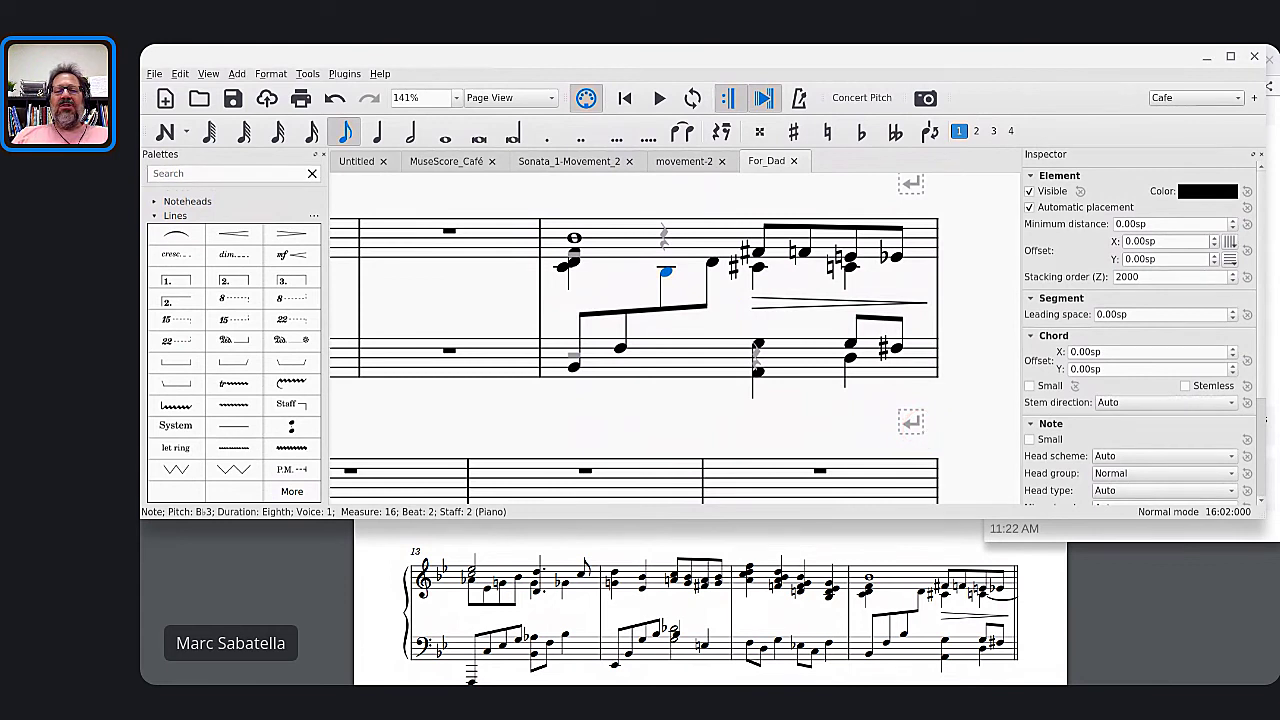
Check the live chat window for new messages and return to the score
key("alt+Tab")
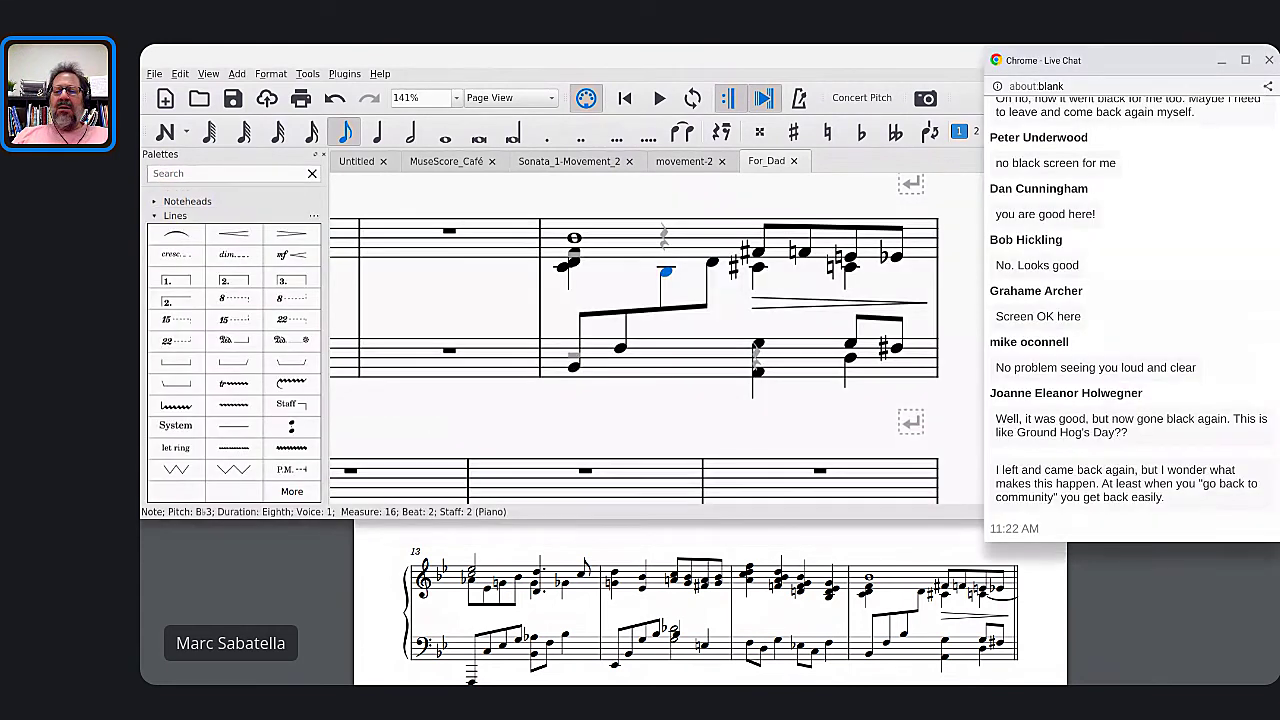
key("alt+Tab")
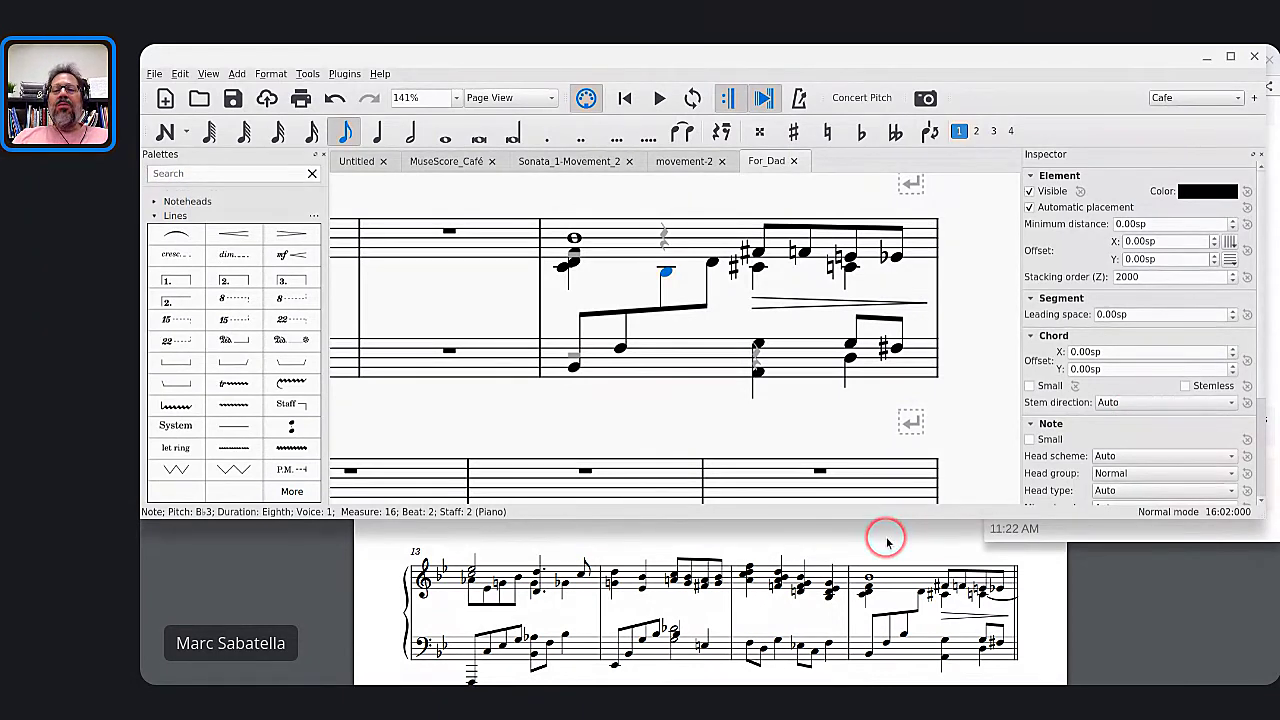
Change the barline at the end of measure 16 to a double barline and save the score
left_click(936, 305)
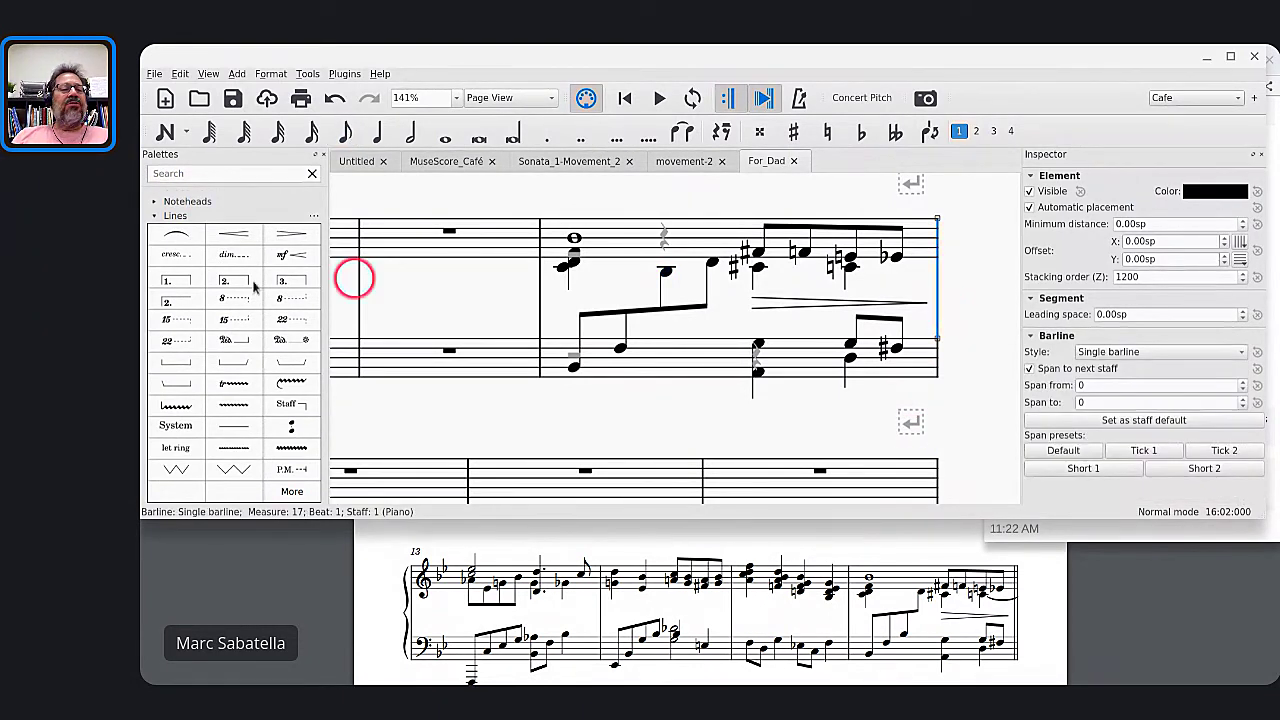
left_click(155, 216)
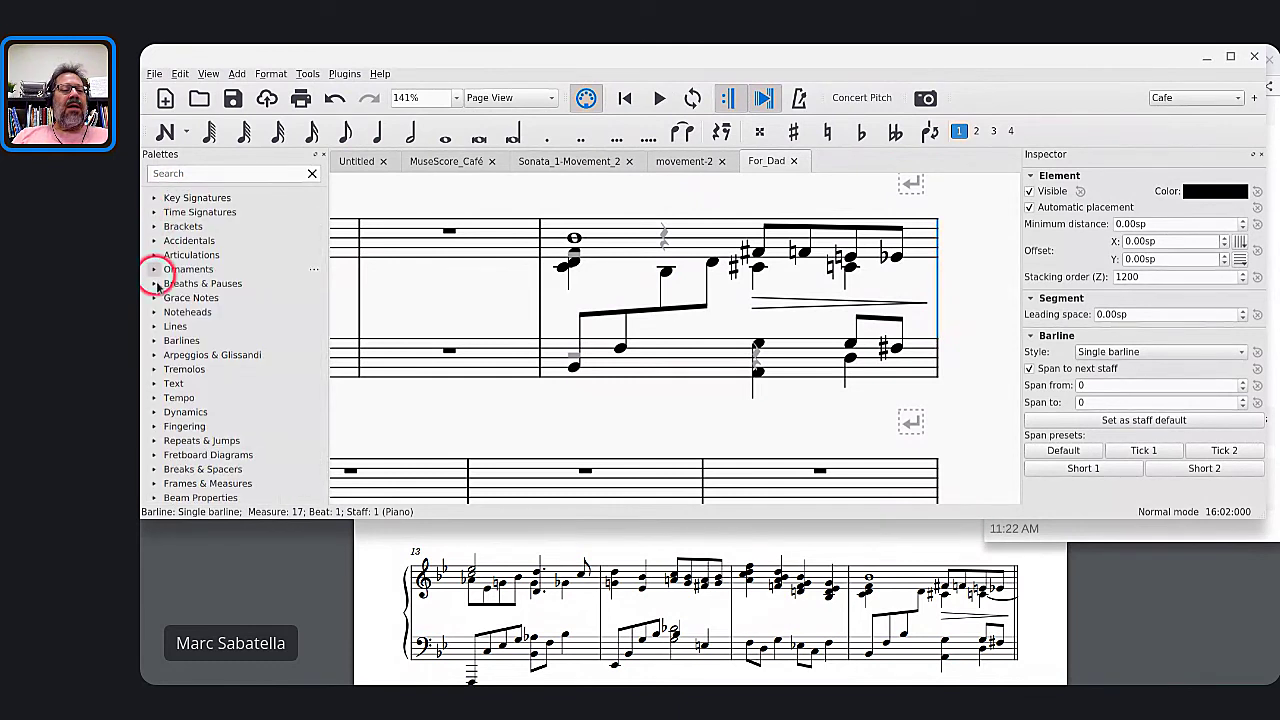
left_click(154, 344)
left_click(202, 368)
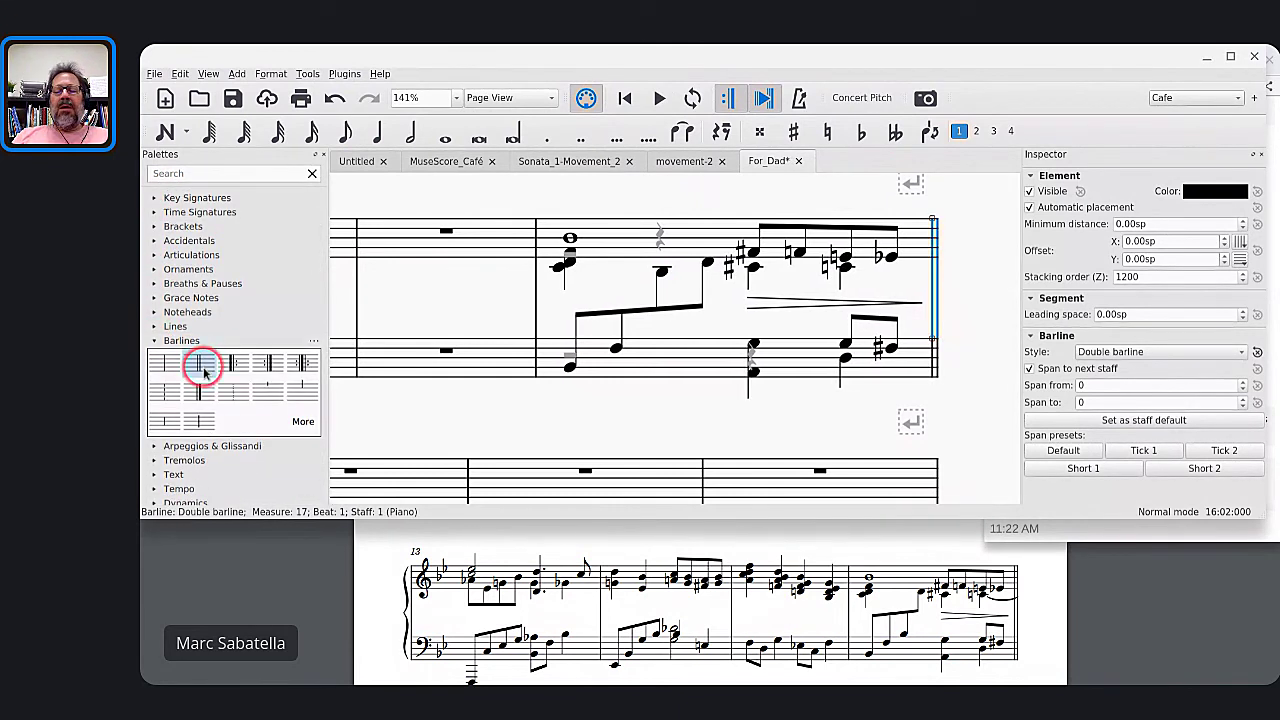
key("ctrl+s")
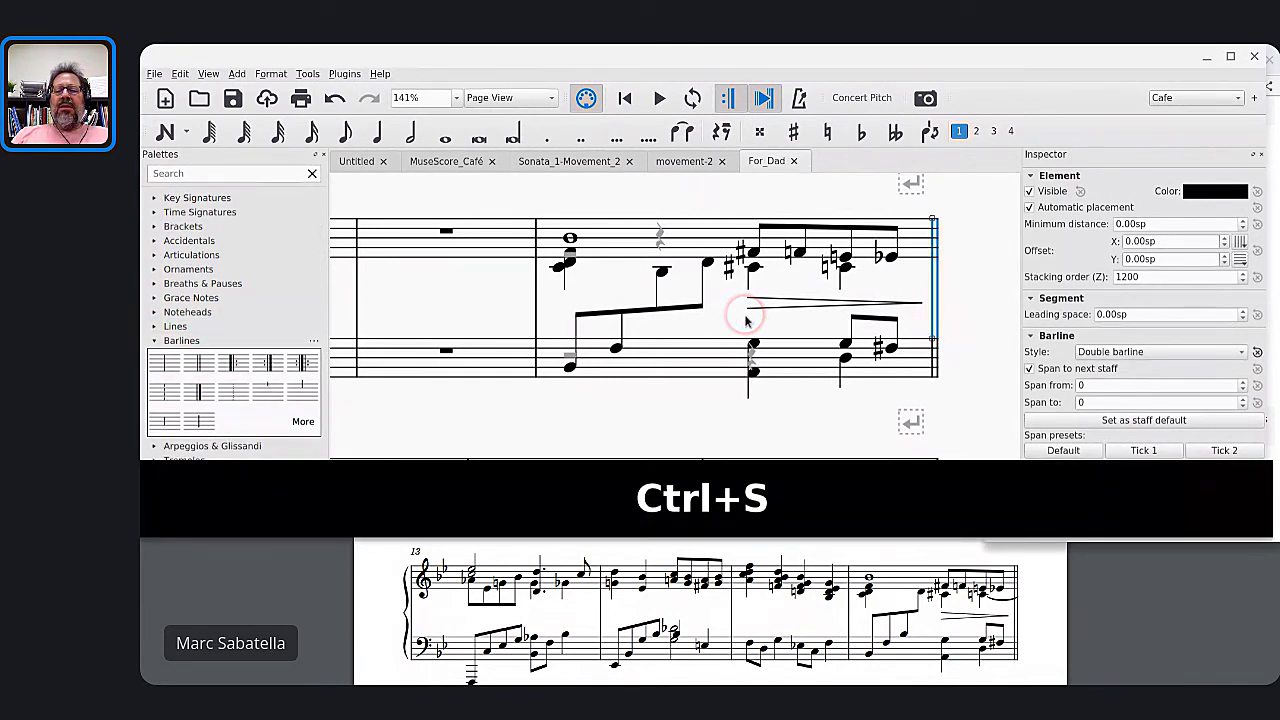
Examine the overall layout of the For Dad page, and check the live chat for messages
scroll(977, 318, "down", 5)
scroll(977, 318, "up", 2)
scroll(784, 340, "up", 1)
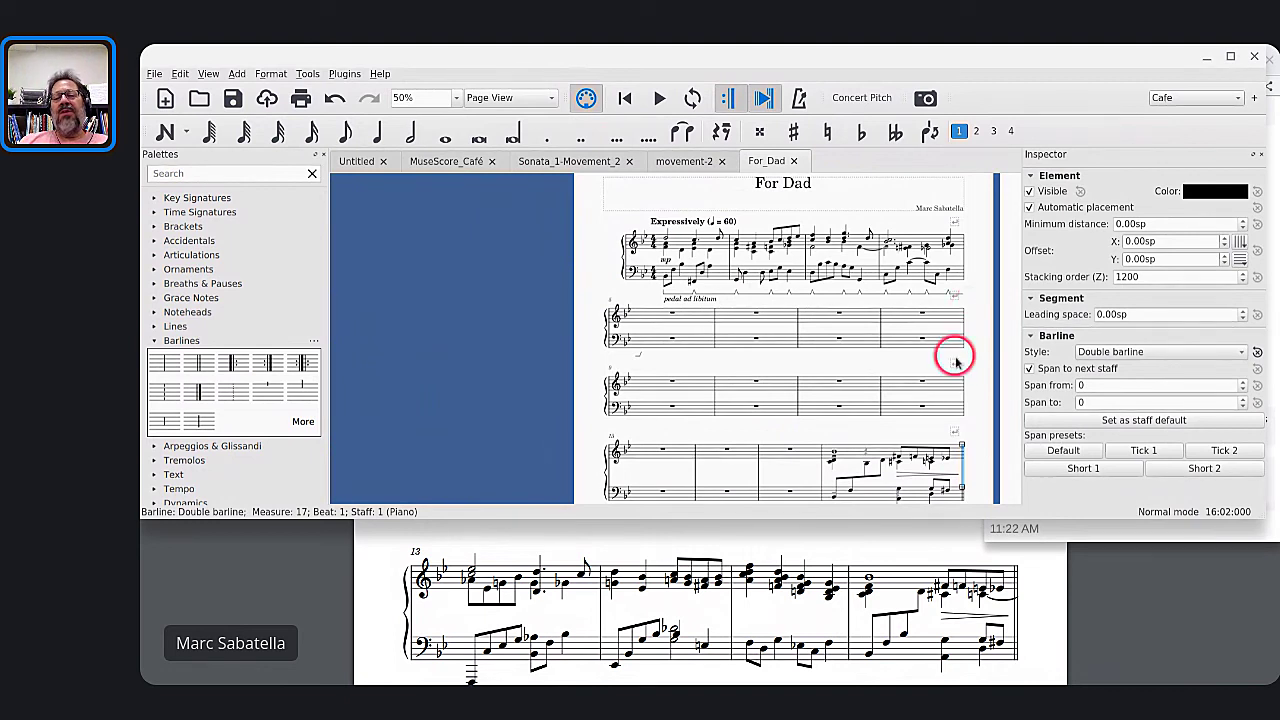
scroll(951, 354, "right", 3)
scroll(951, 354, "down", 1)
scroll(954, 366, "down", 1)
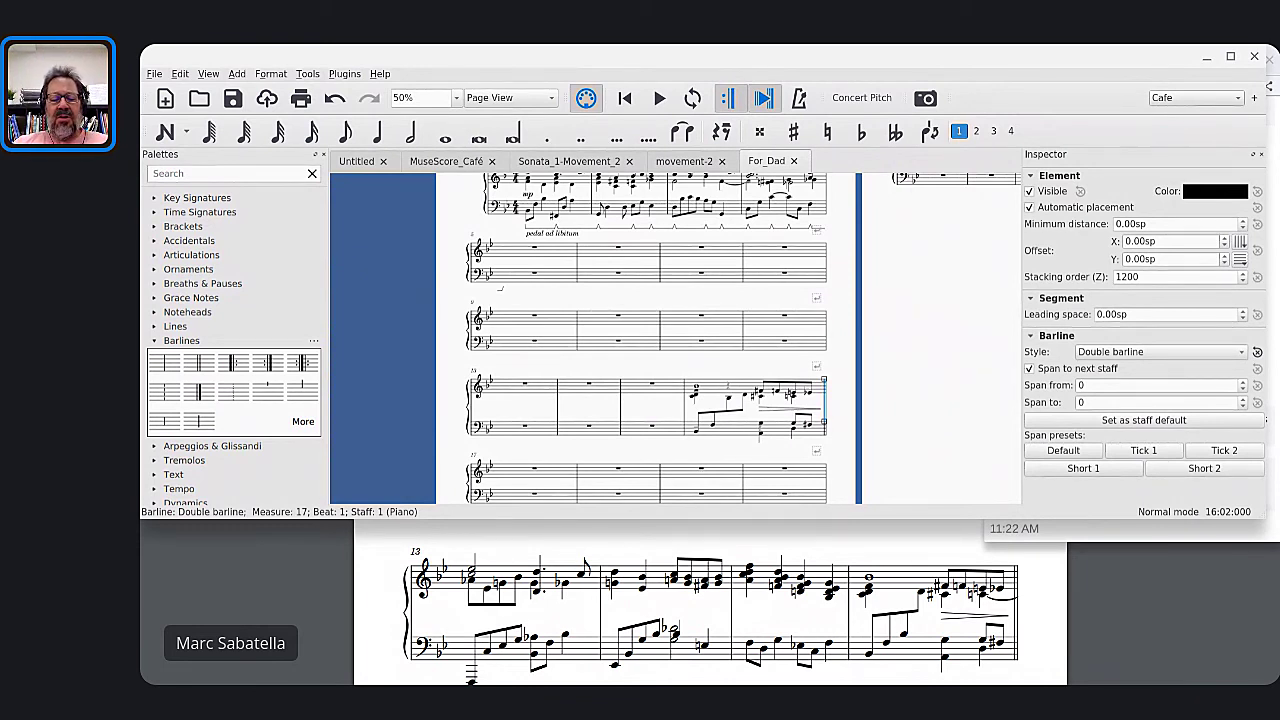
key("alt+Tab")
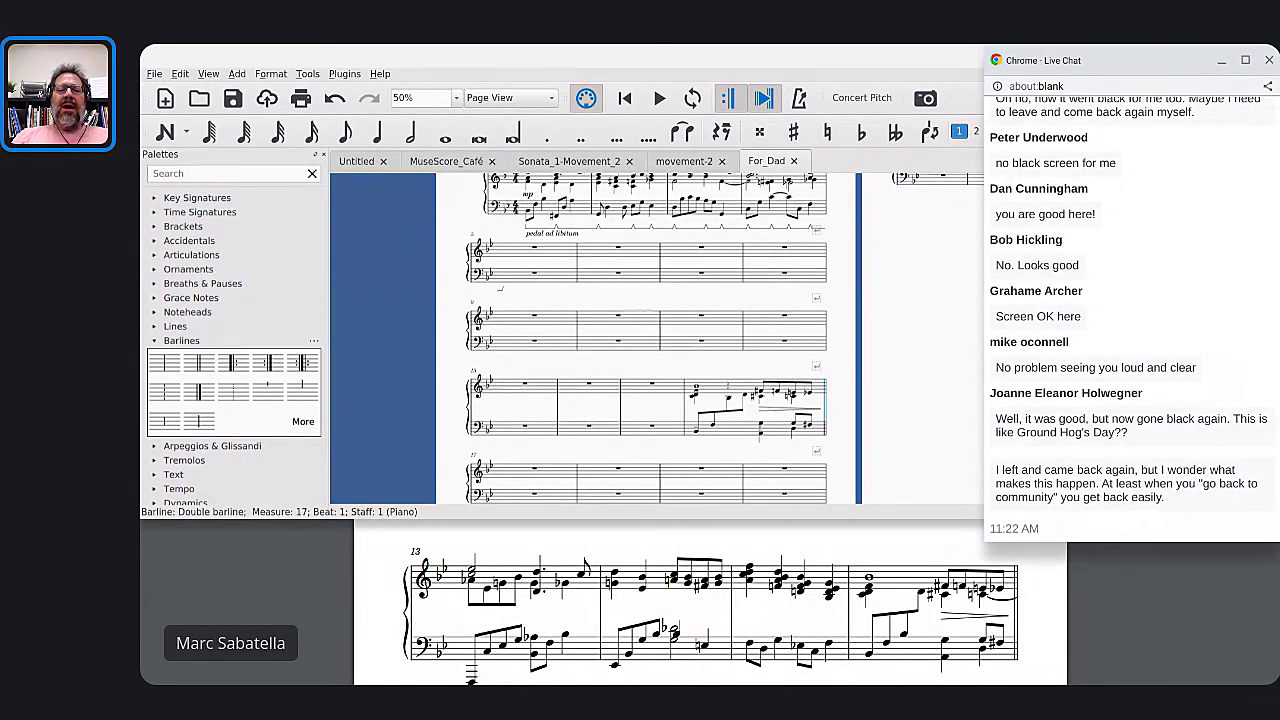
key("alt+Tab")
Switch to the MuseScore_Café score, maximize the window and start playback from the beginning
left_click(446, 160)
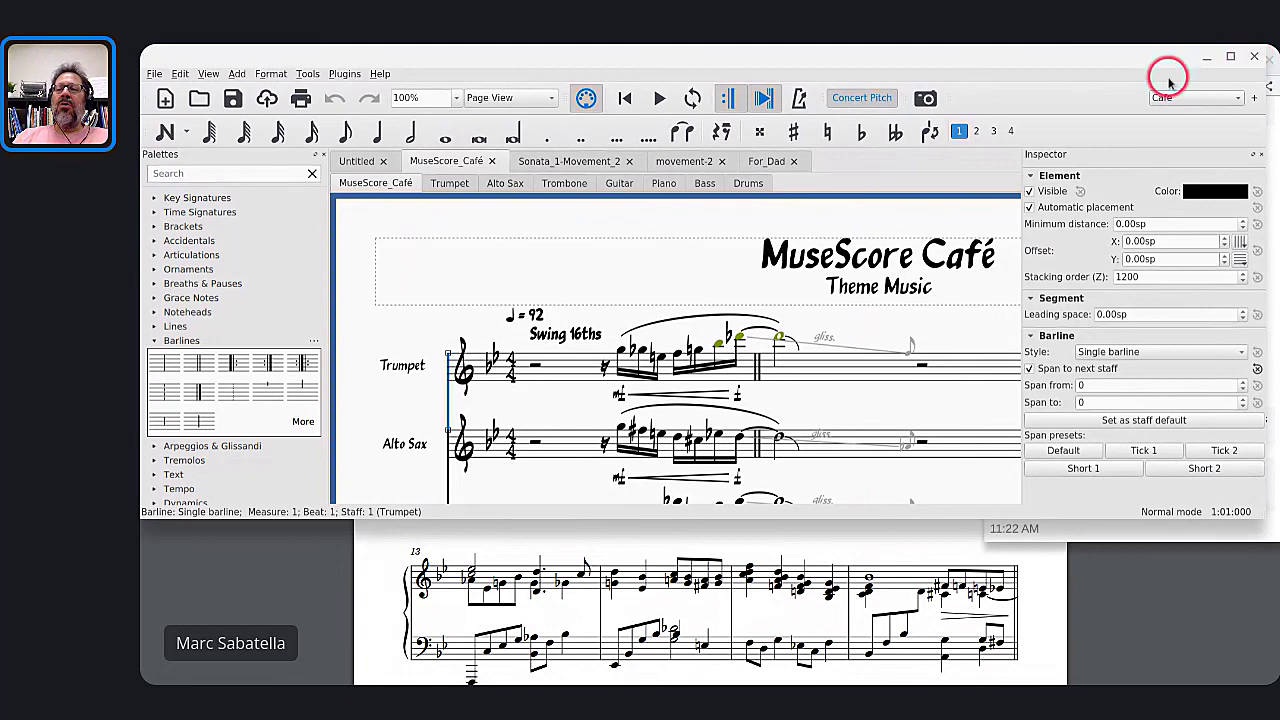
left_click(1230, 56)
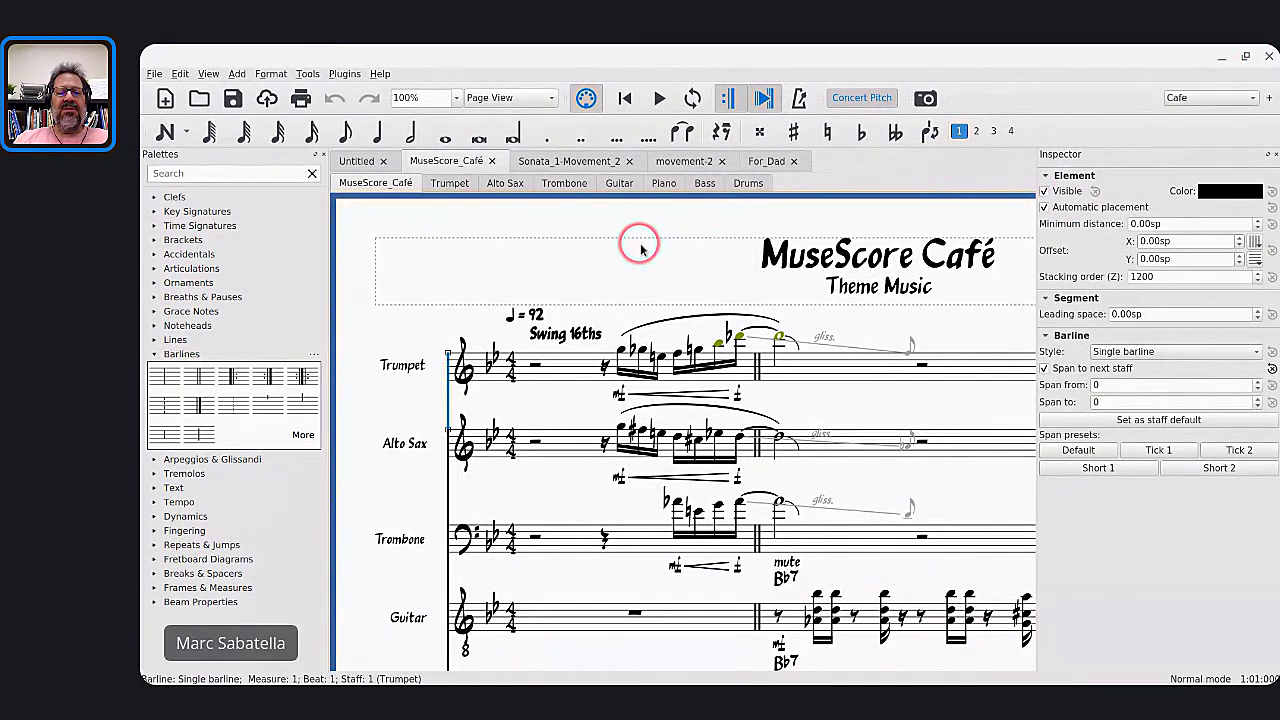
key("space")
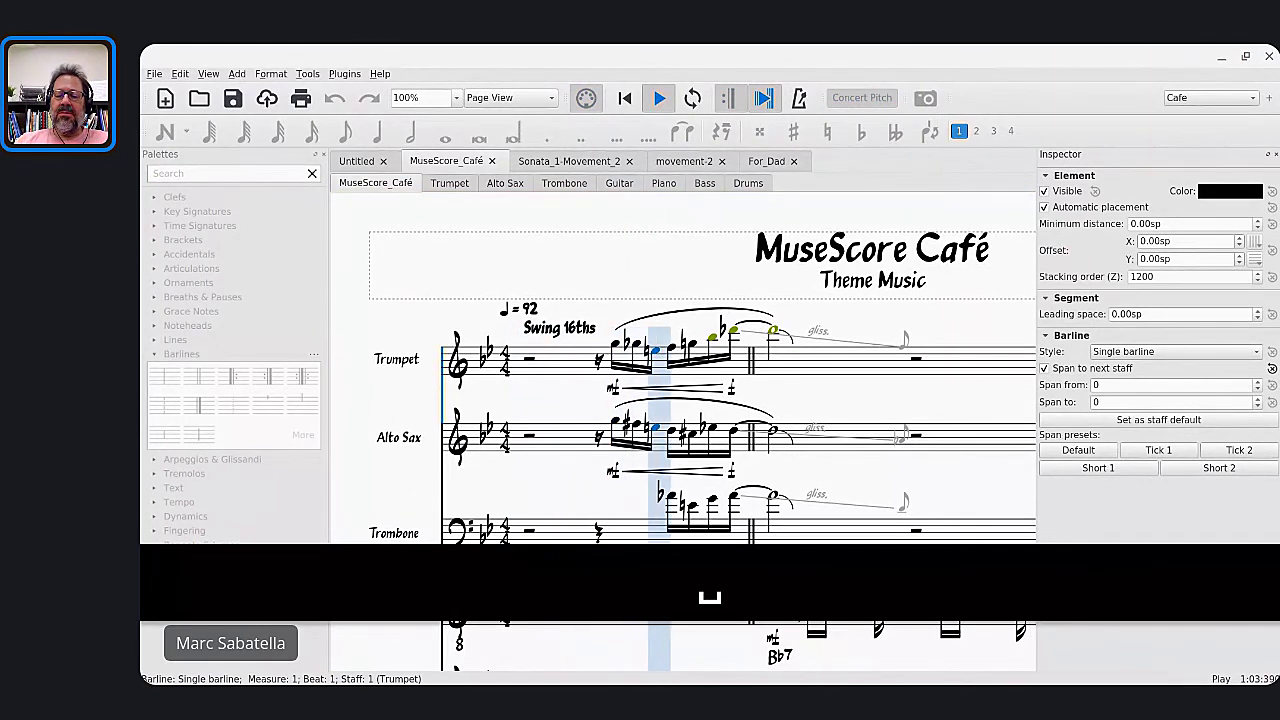
Show the Play Panel and fade the master volume down to -50 dB while the MuseScore_Café theme plays
key("ctrl+F10")
left_click(1230, 633)
key("Down")
key("Down")
key("Down")
key("Down")
key("Down")
key("Down")
key("Down")
key("Down")
key("Down")
key("Down")
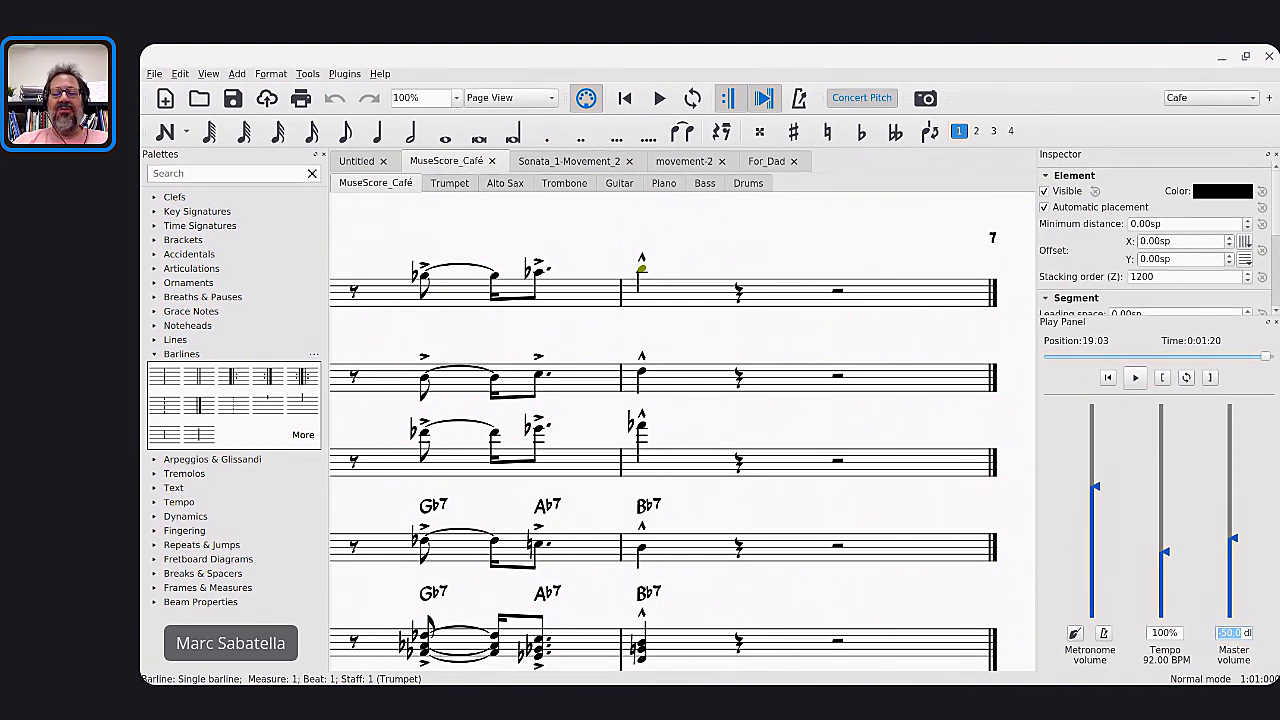
Check the live chat, switch to the MuseScore Café stream page in Chrome and end the live stream
key("alt+Tab")
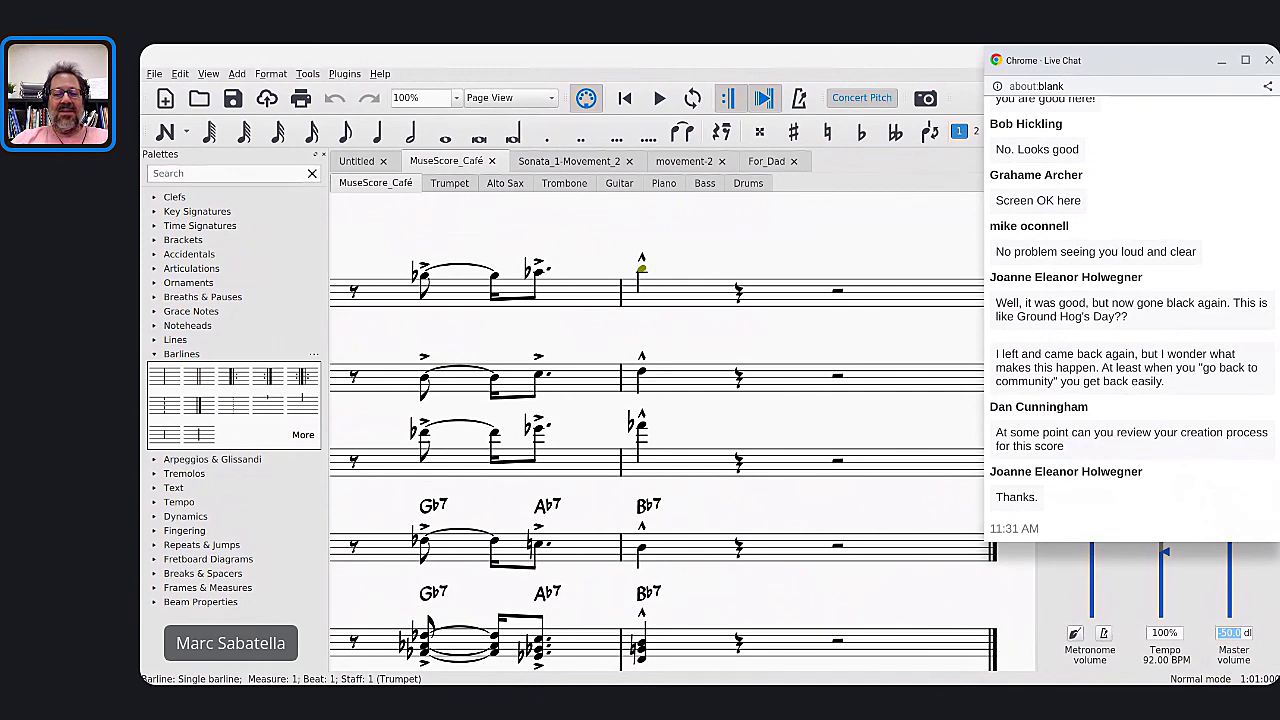
key("alt+Tab")
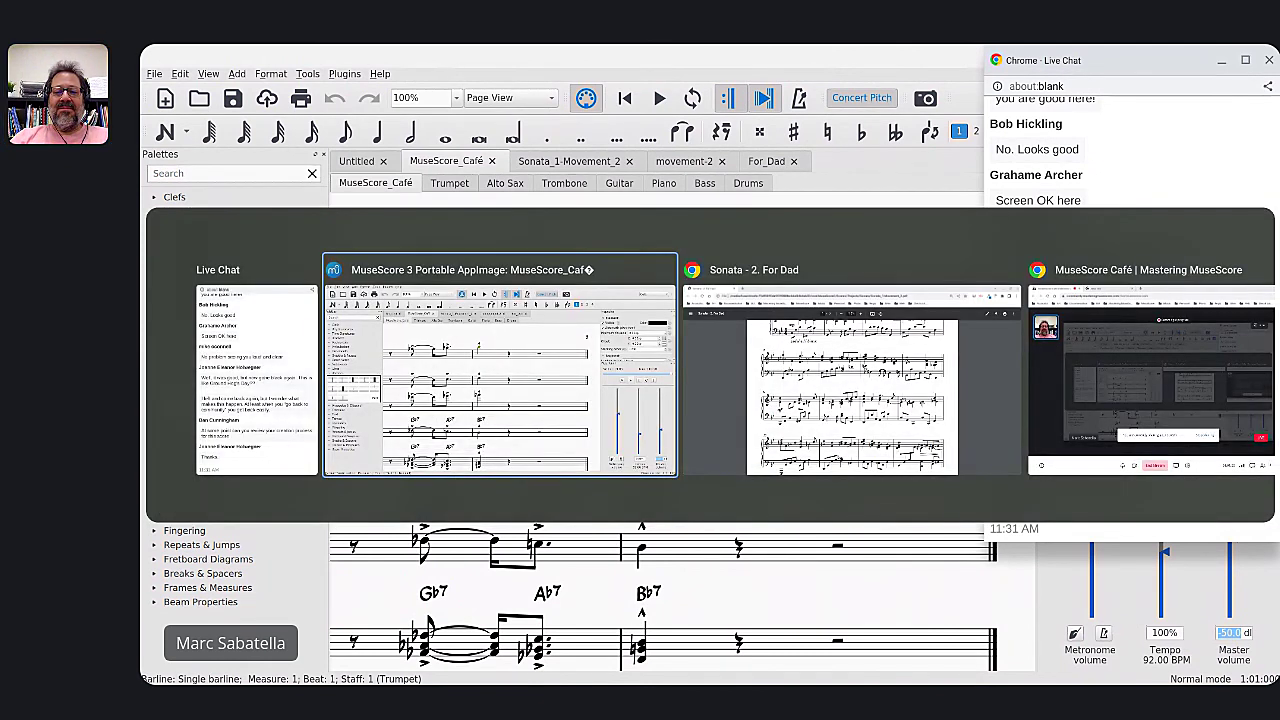
key("alt+Tab")
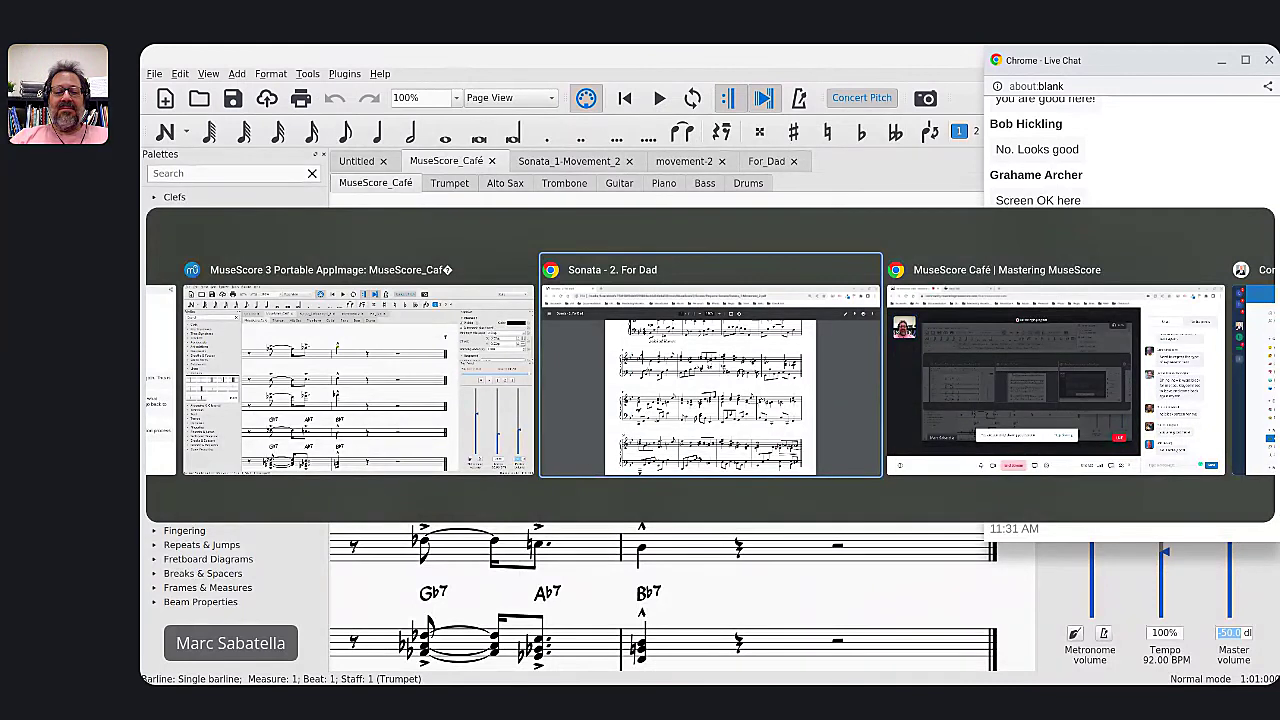
key("alt+Tab")
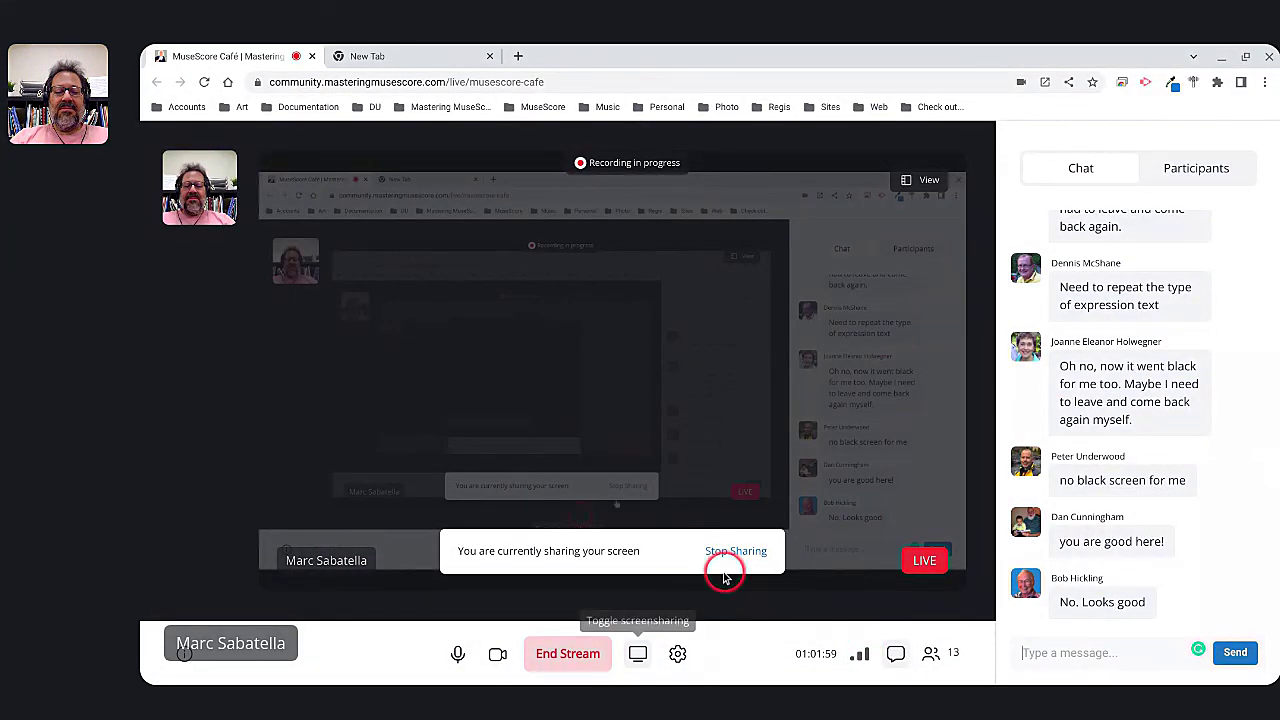
left_click(576, 654)
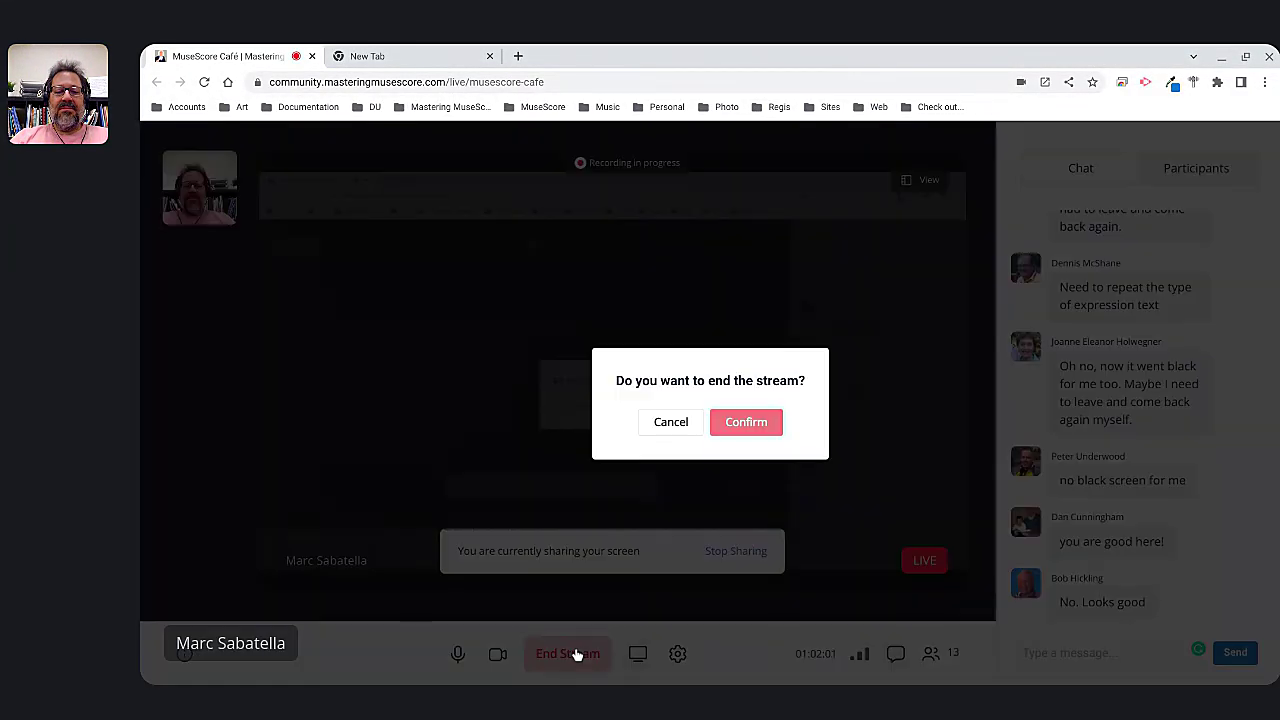
left_click(743, 428)
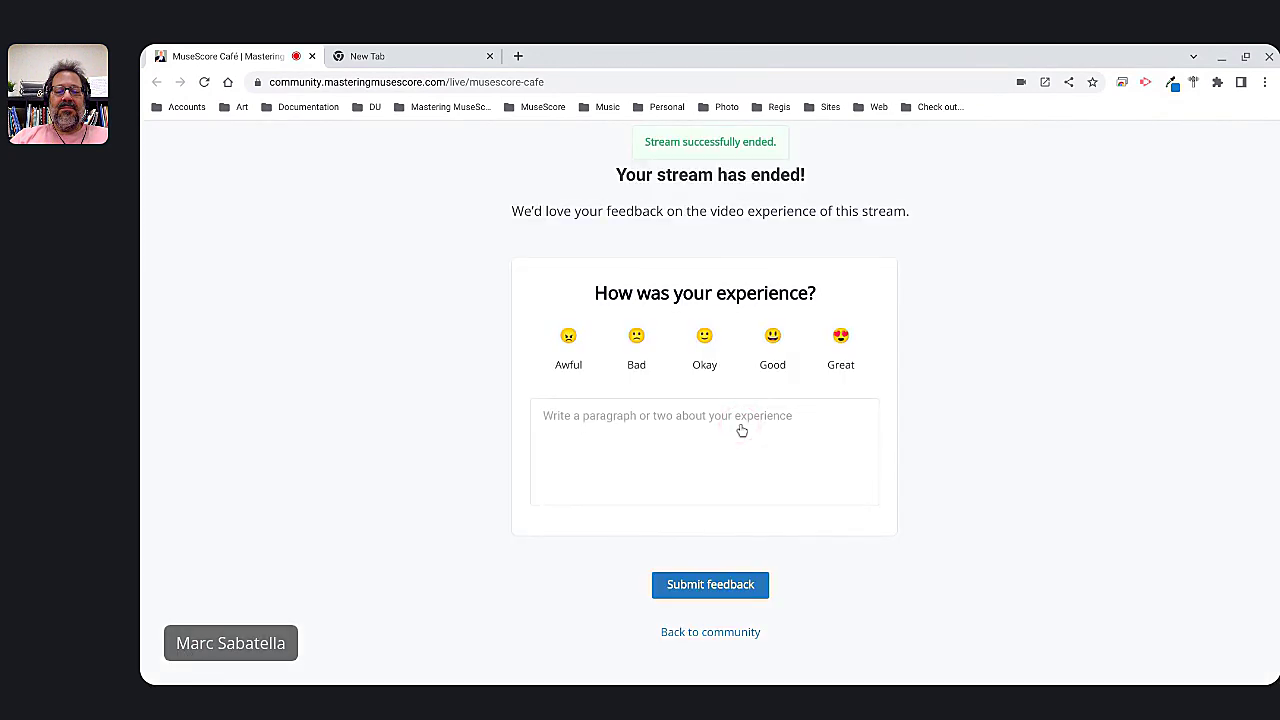
Rate the stream Great and enter the comment "A couple of people had problems access the stream - they could see the chat but nothing else."
left_click(705, 368)
left_click(834, 340)
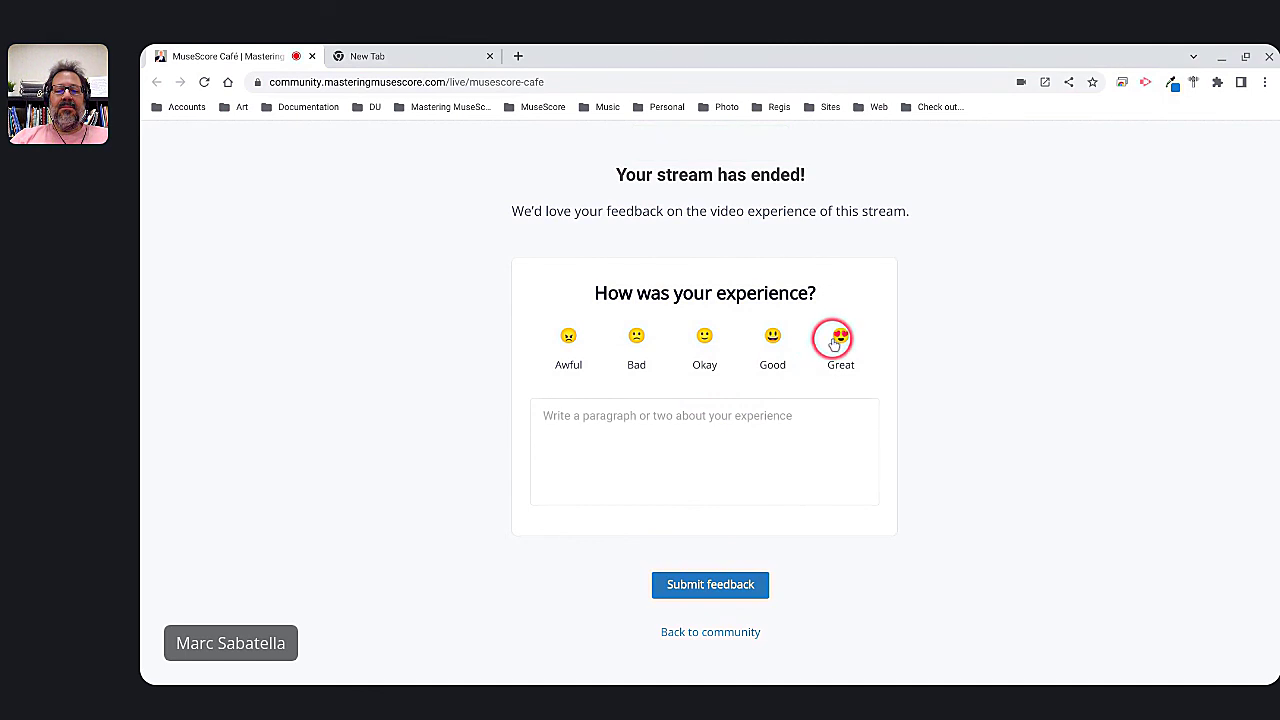
left_click(684, 472)
type("A couple of peole")
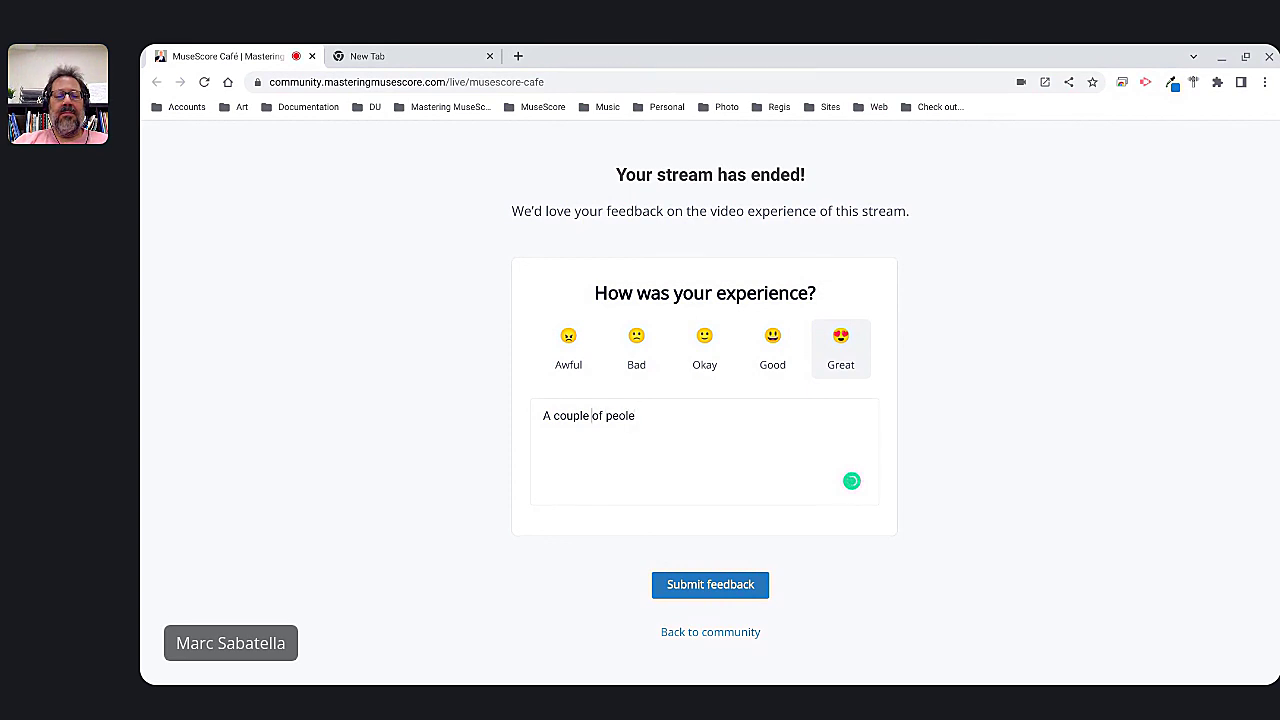
type("p")
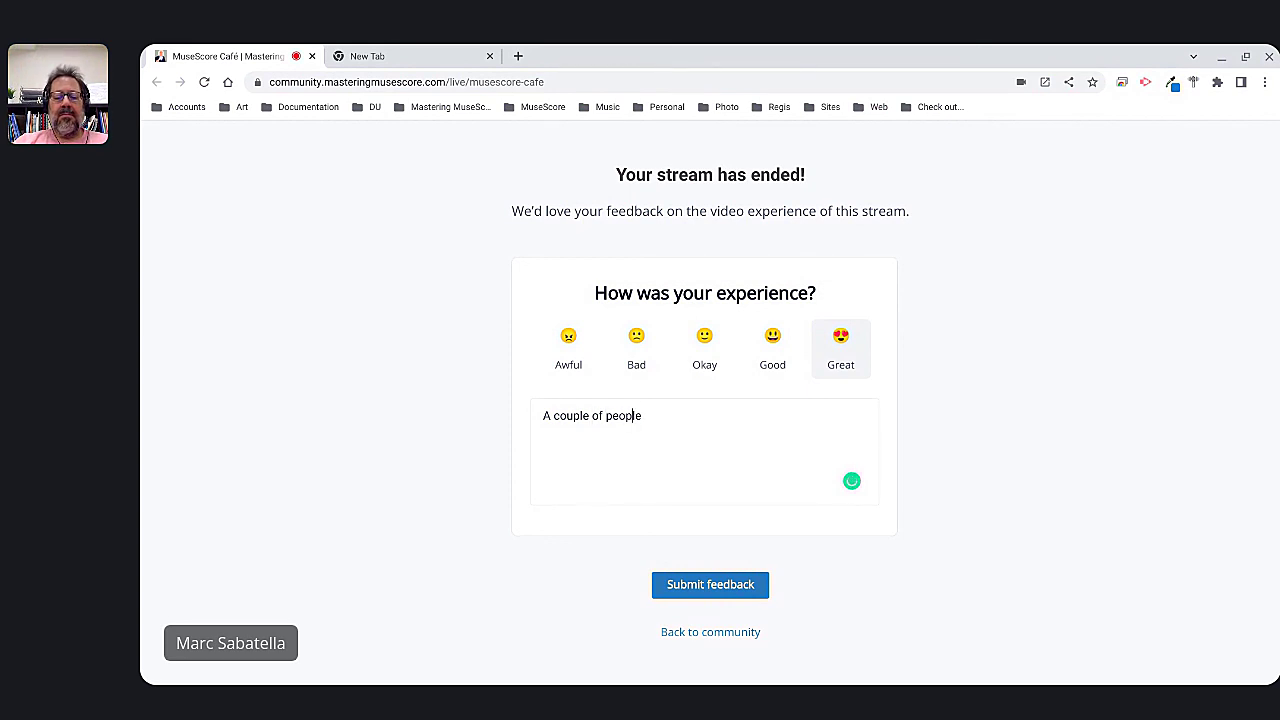
type(" had problem")
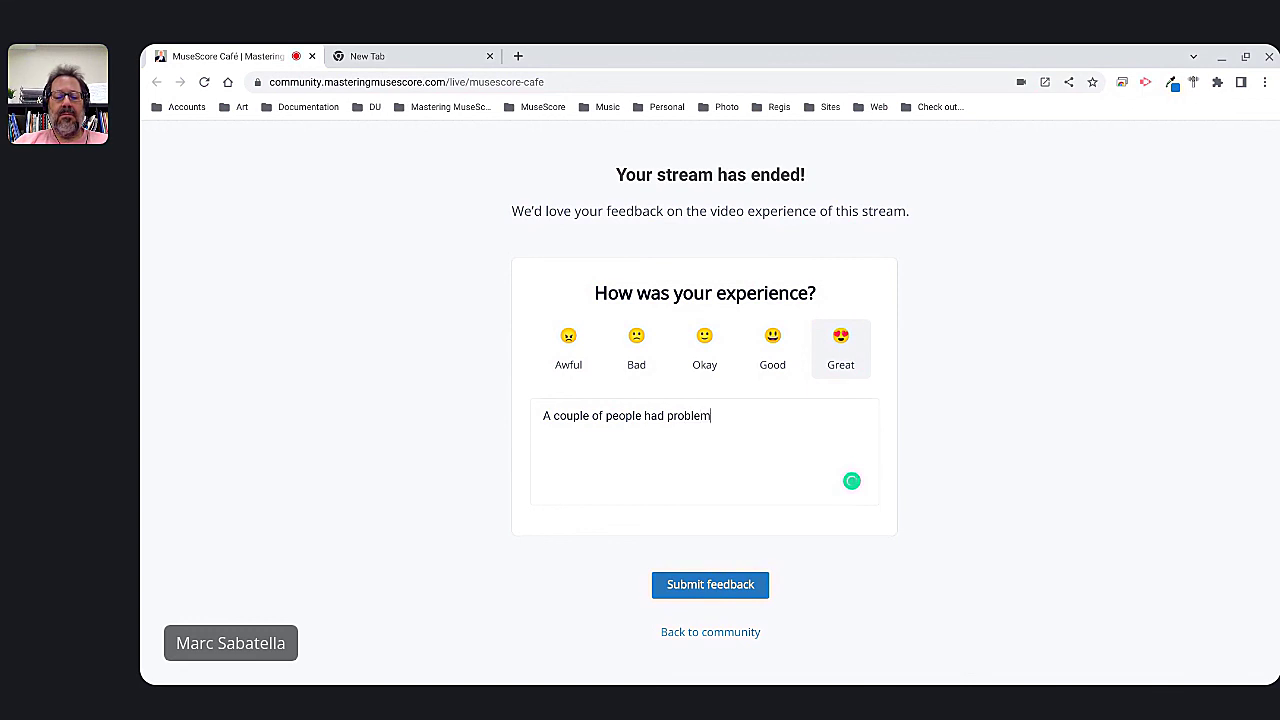
type("s access t")
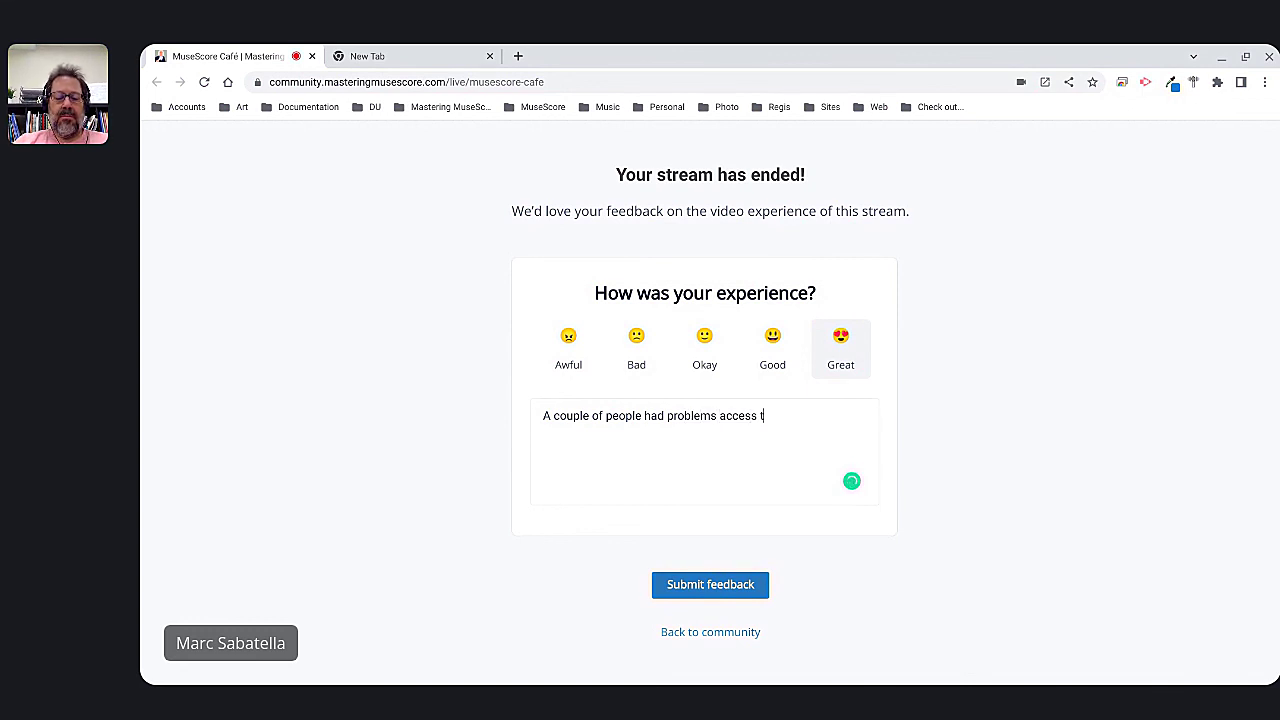
type("he stream")
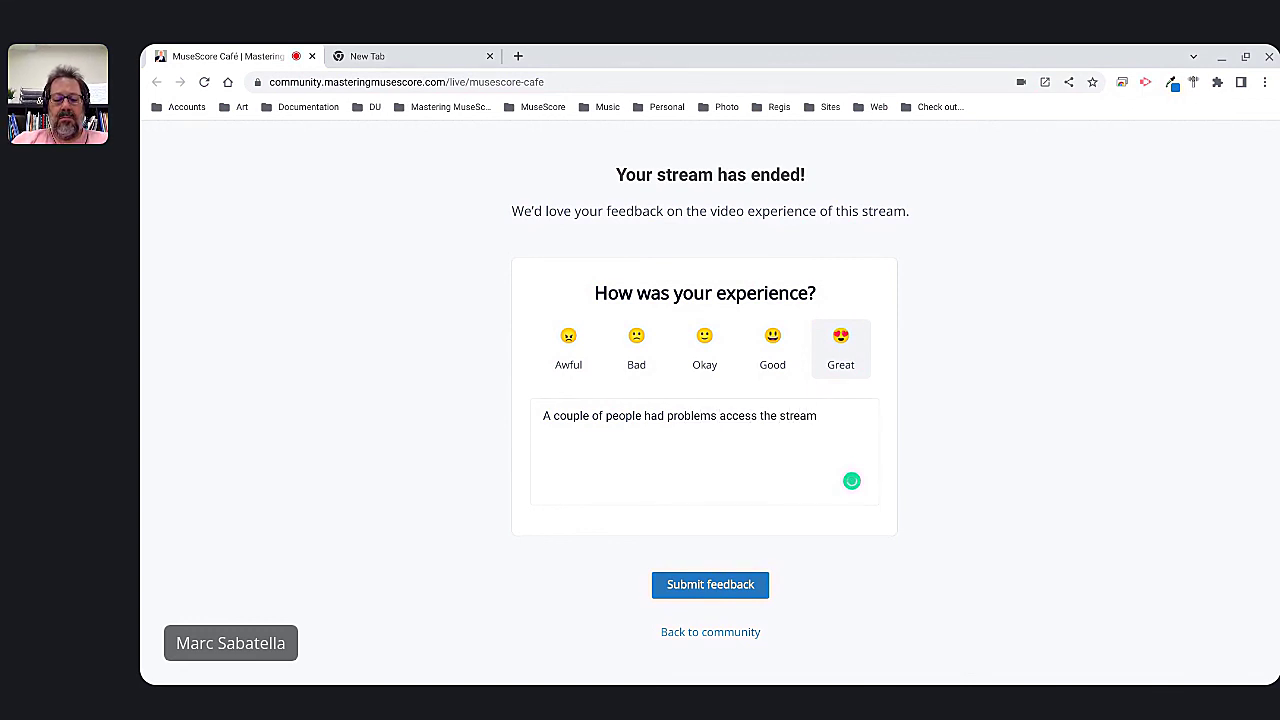
type(" - they could see the chat but nothin")
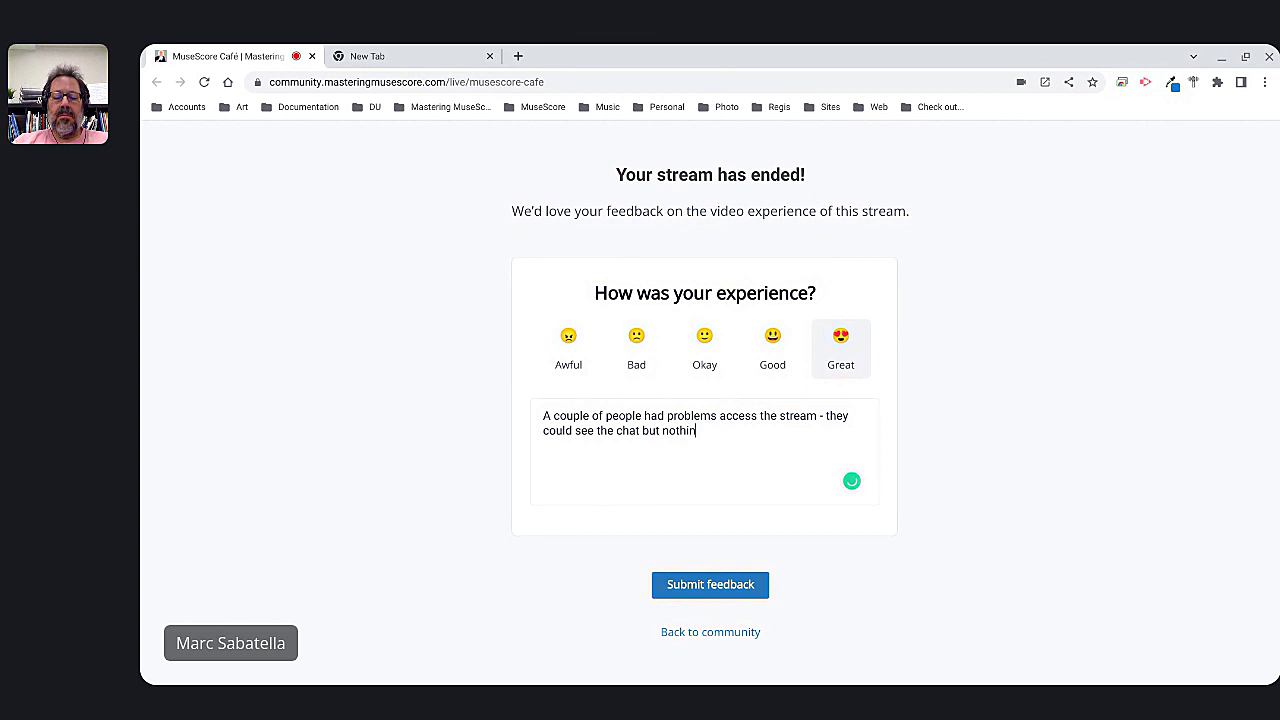
type("g else.")
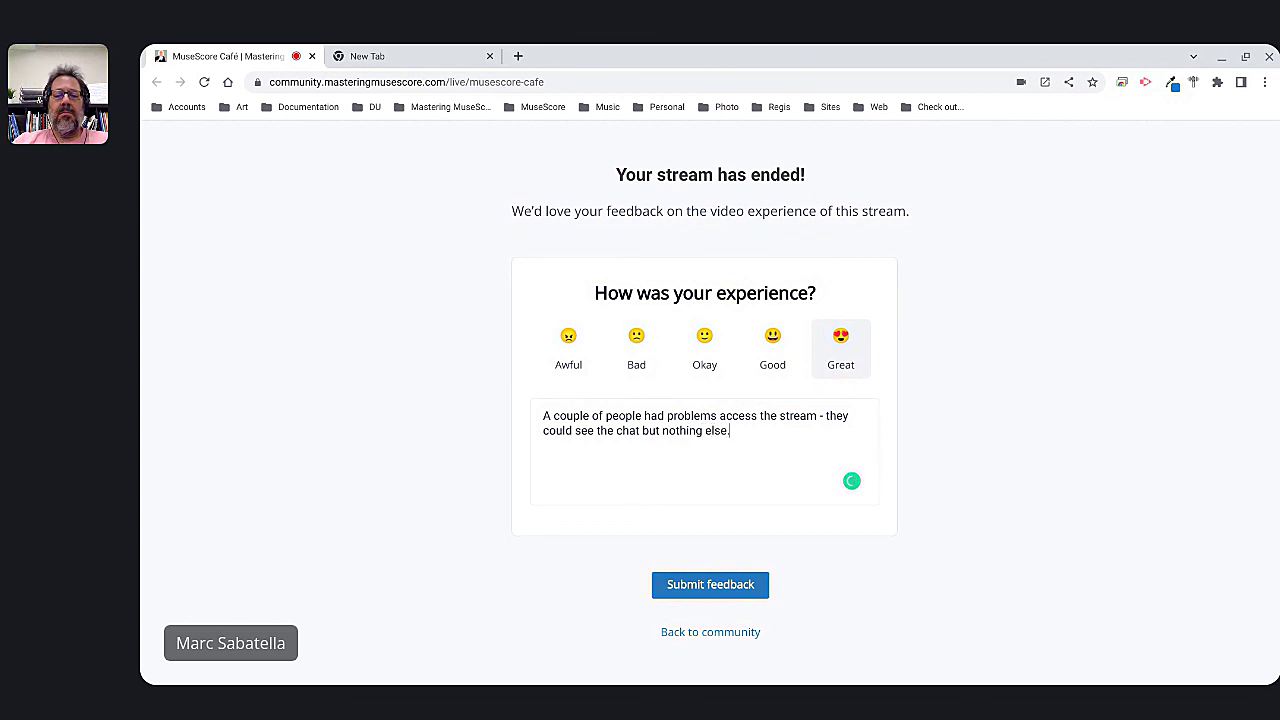
Continue the feedback comment with "For one person, it was fixed by switching browsers (Chorm"
type("  One")
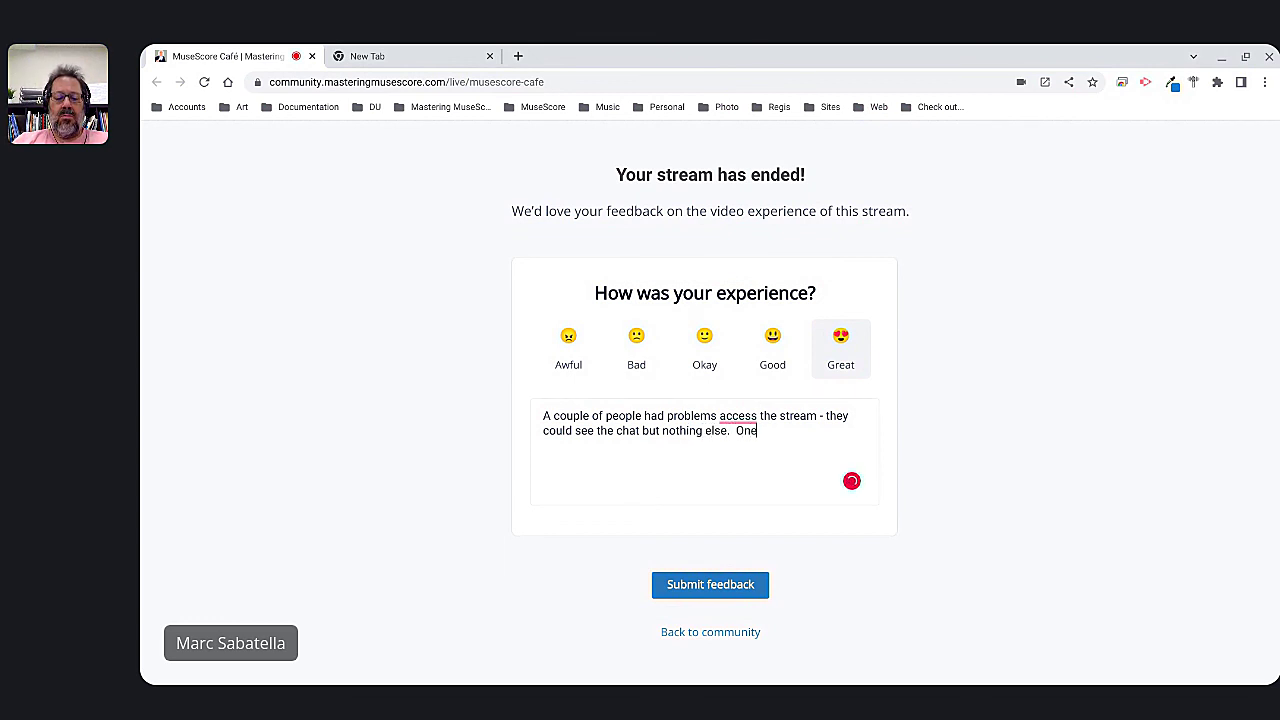
key("ctrl+shift+Left")
type("For o")
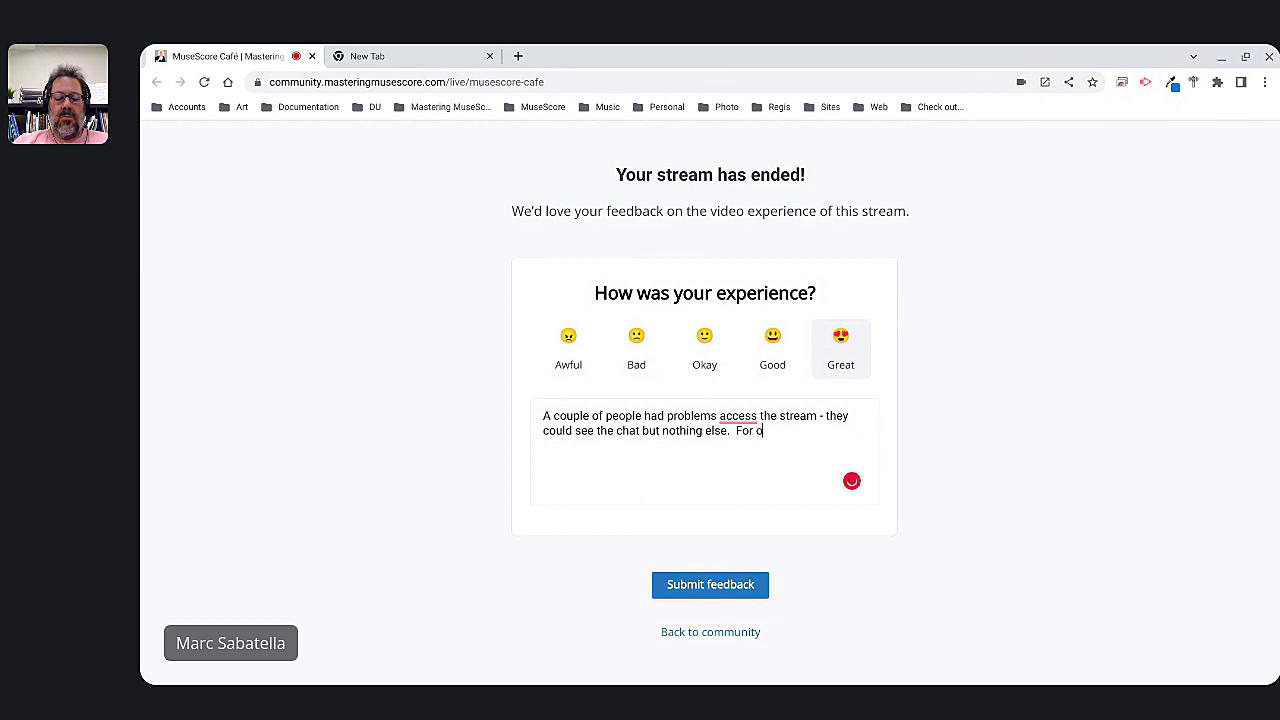
type("ne person, it was fixed by switching browsers (Chorm")
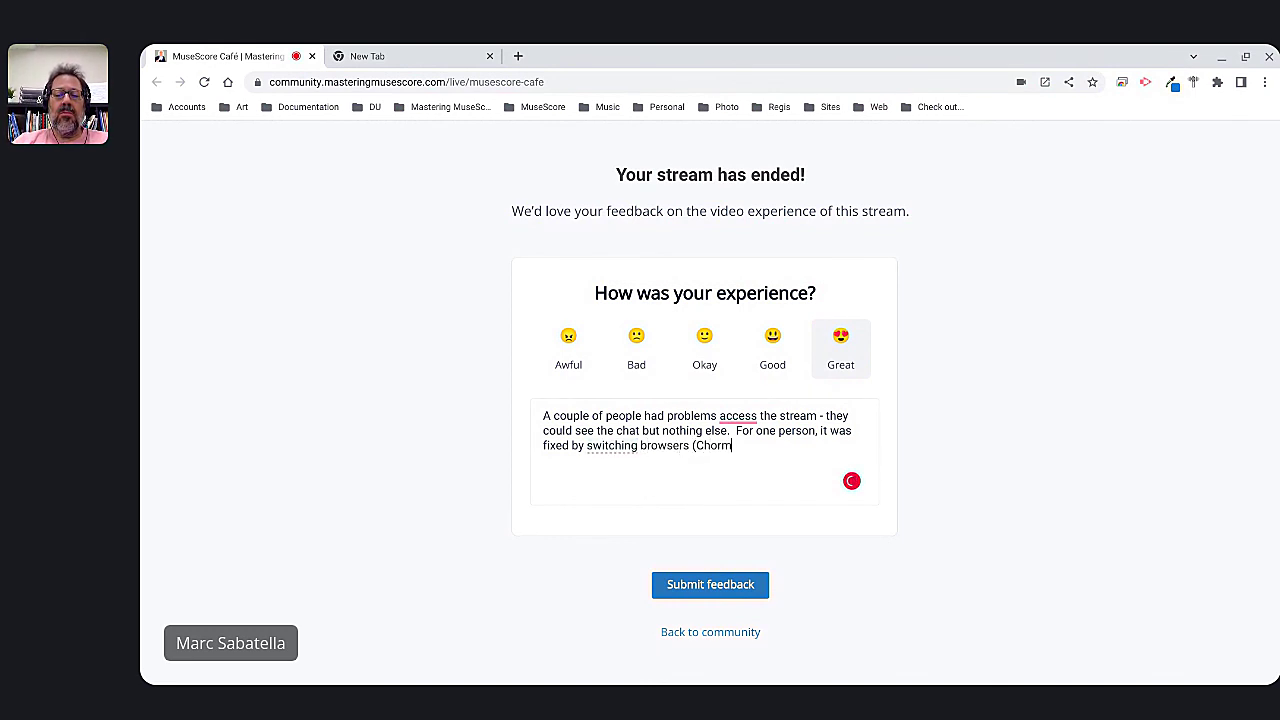